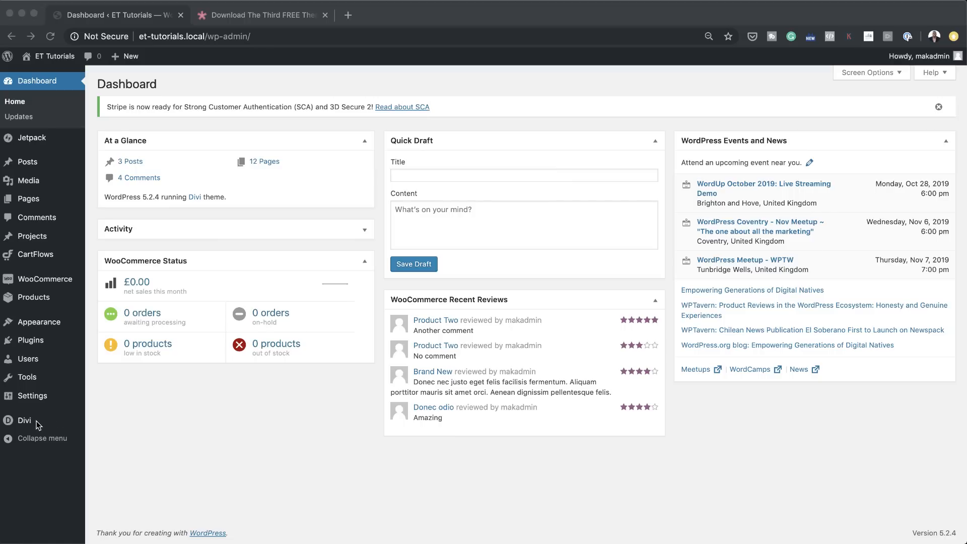
Step: Check the update credentials section of the Divi Theme Options and the WordPress Updates page for pending theme updates
mouse_move(38, 425)
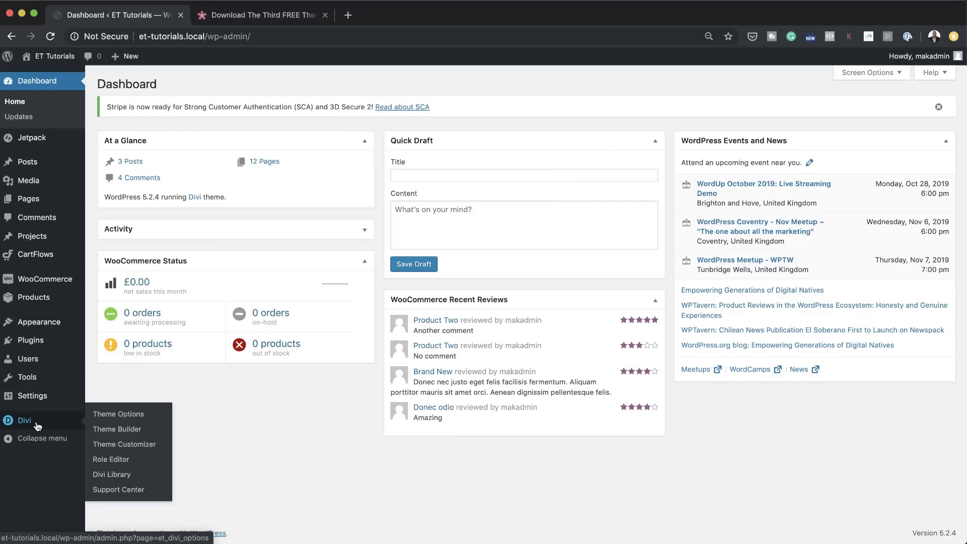
click(143, 415)
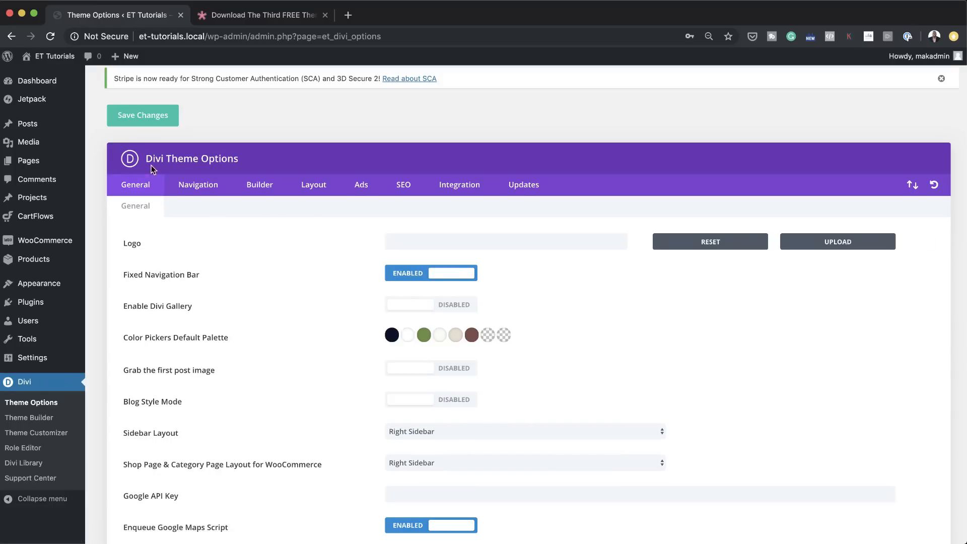
click(524, 185)
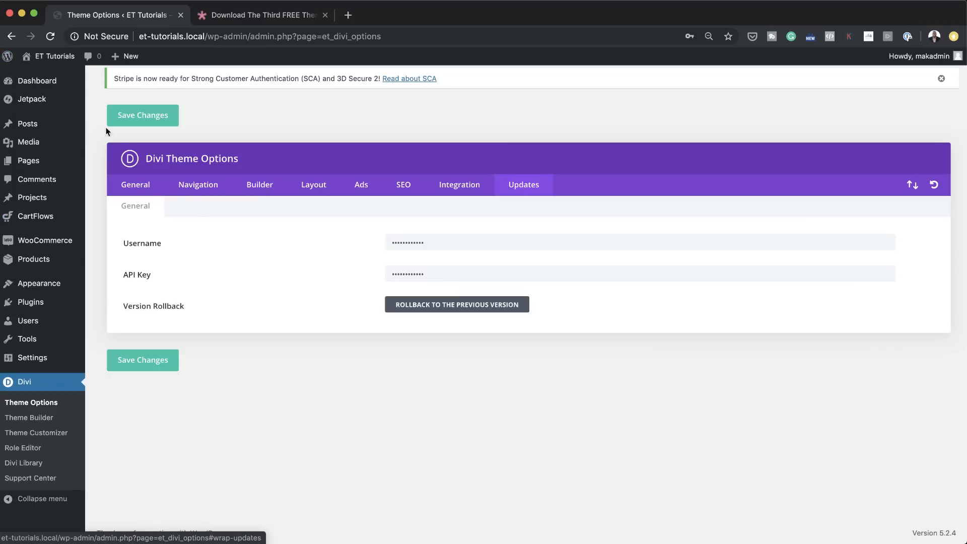
mouse_move(53, 85)
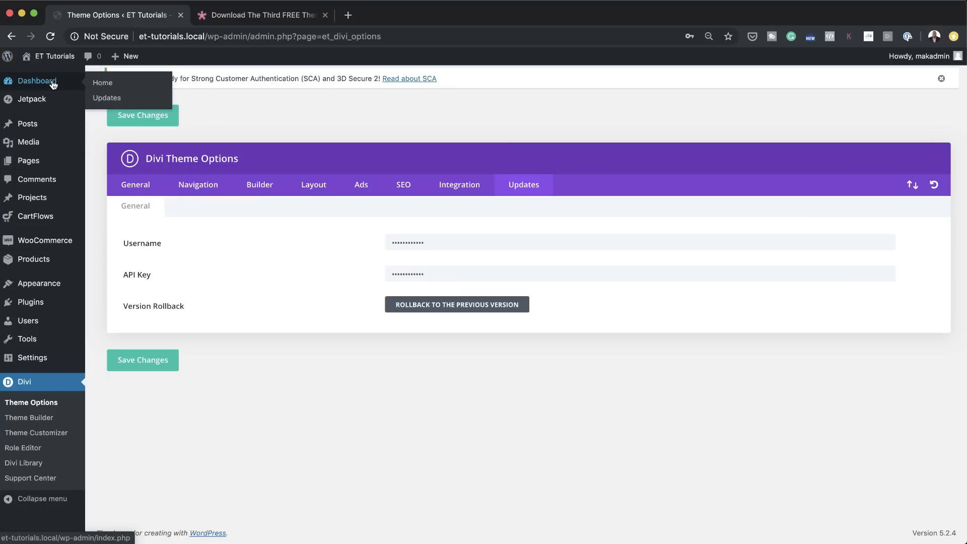
click(121, 100)
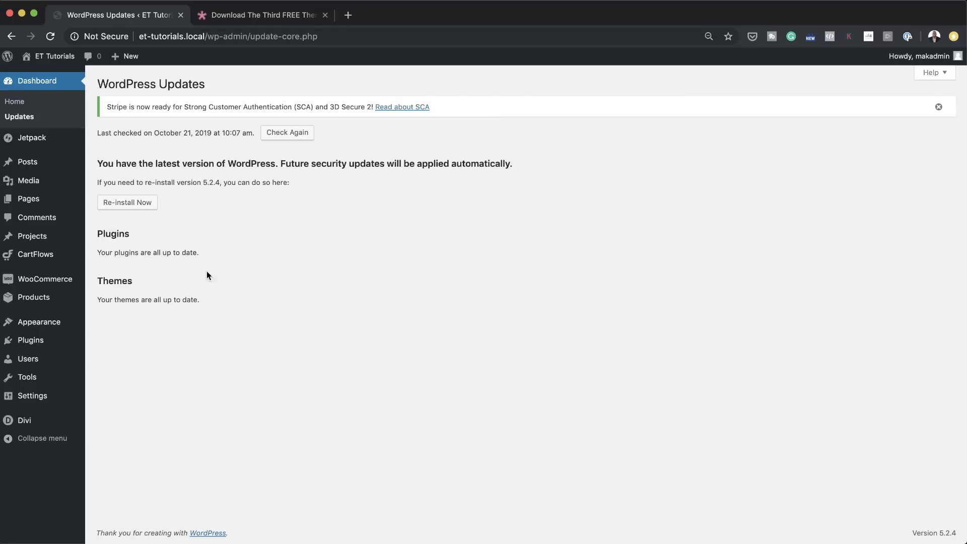
Step: Add a page titled "new page", start building it from scratch with the Divi Builder, and leave the visual builder without saving
mouse_move(59, 416)
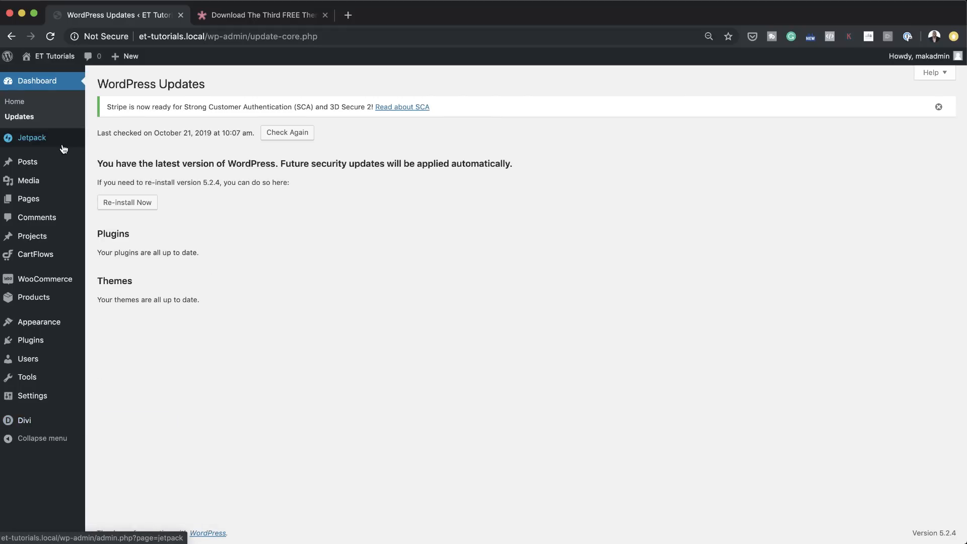
mouse_move(35, 169)
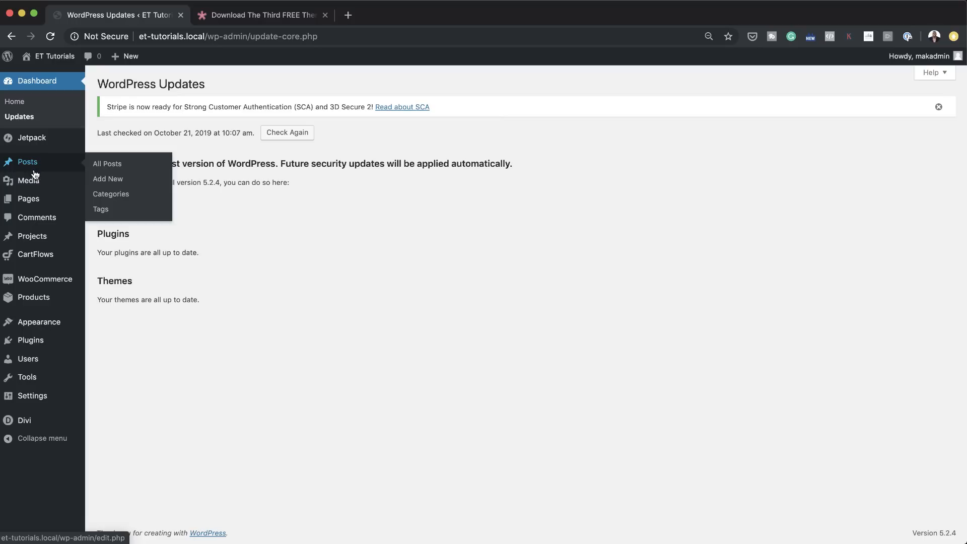
mouse_move(38, 204)
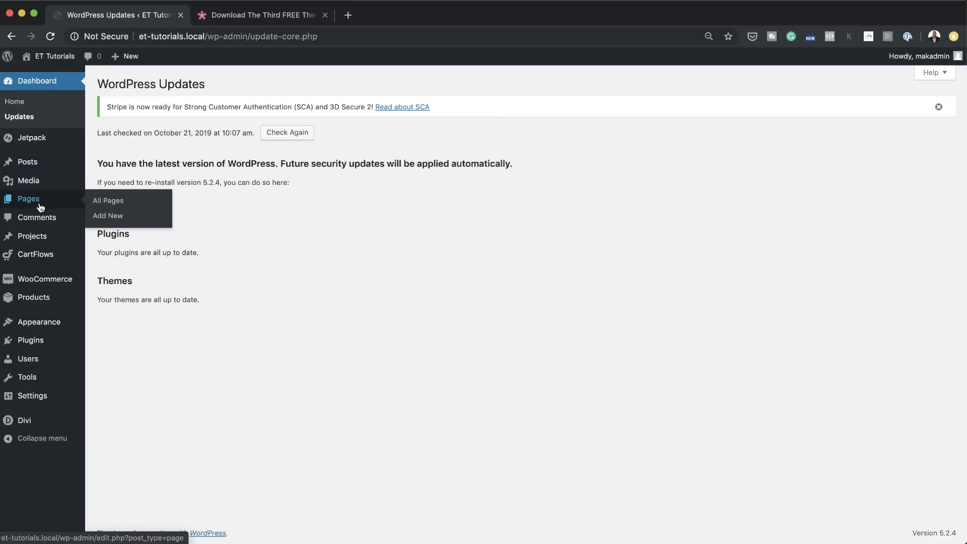
click(119, 219)
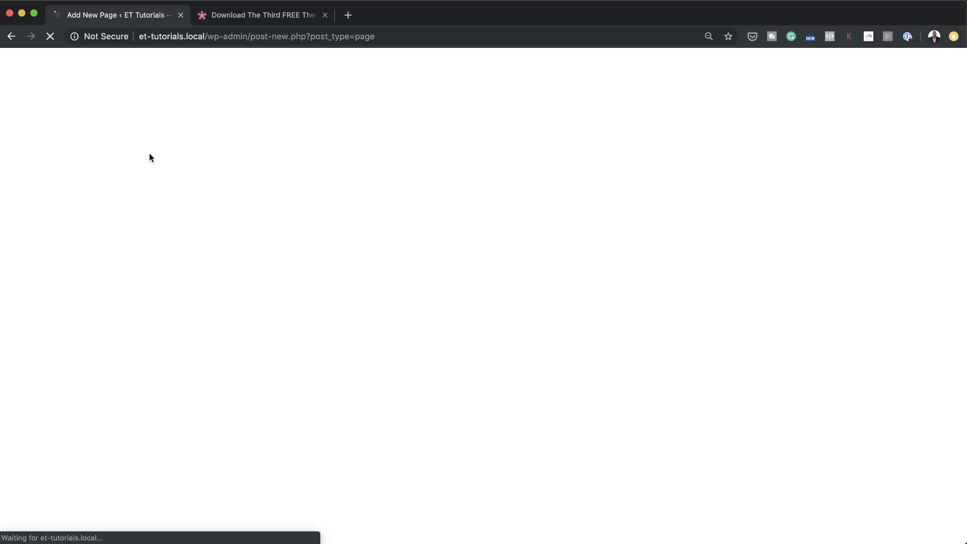
text(new page)
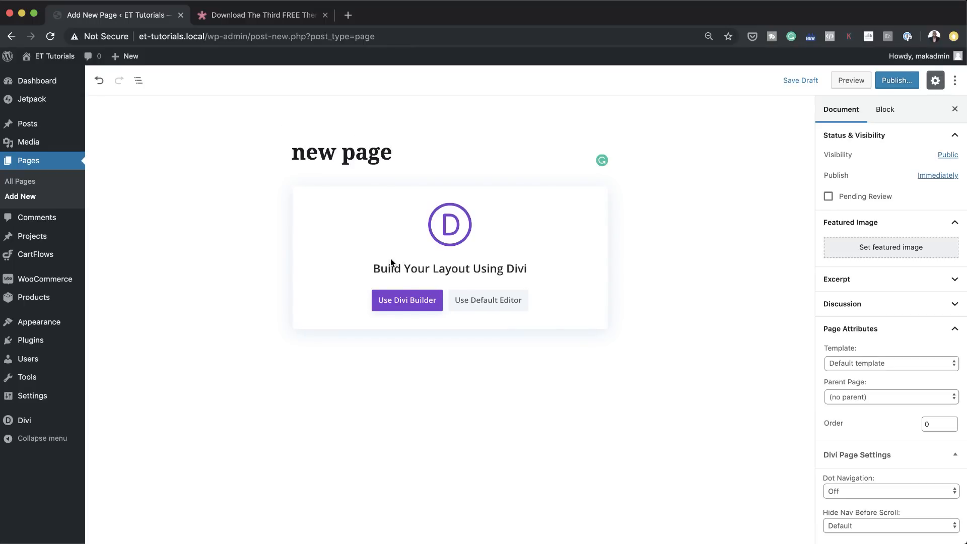
click(403, 300)
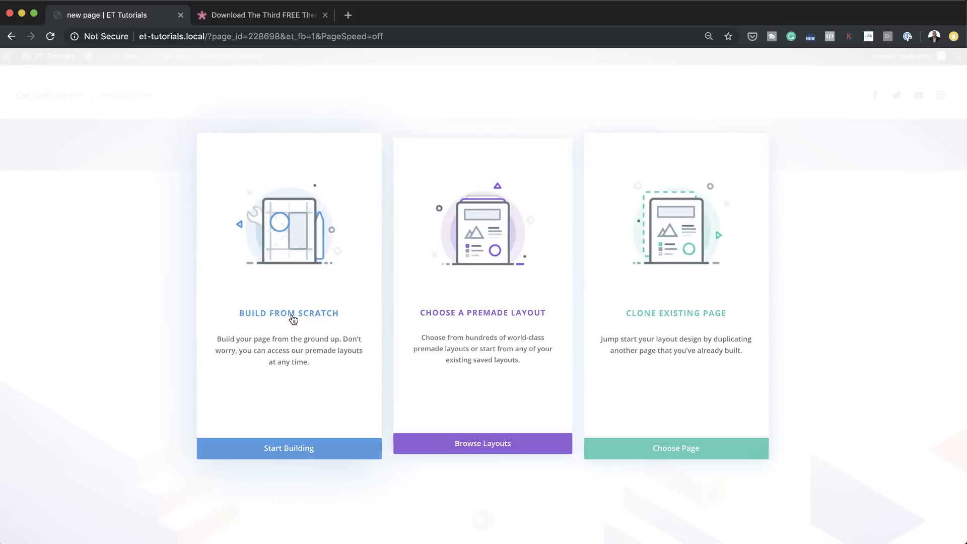
click(292, 318)
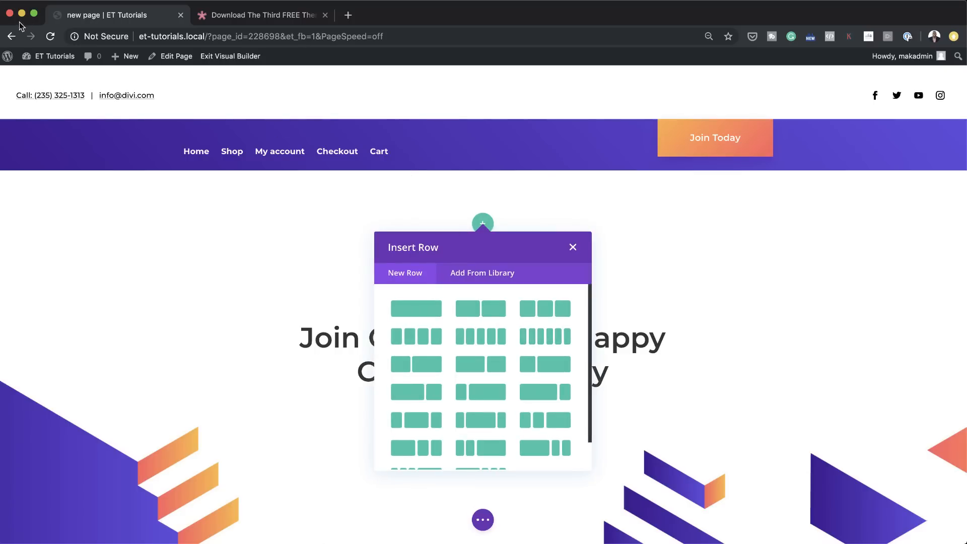
click(11, 36)
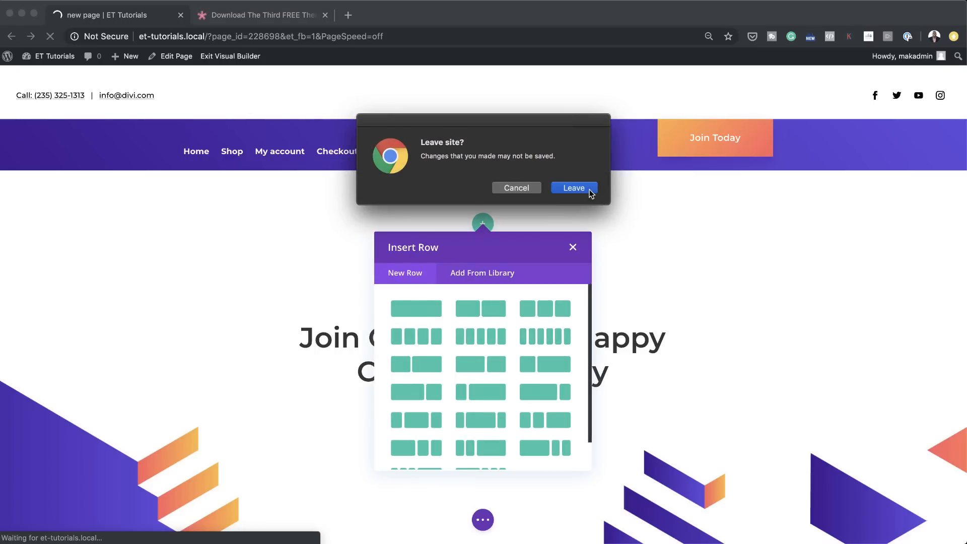
click(575, 188)
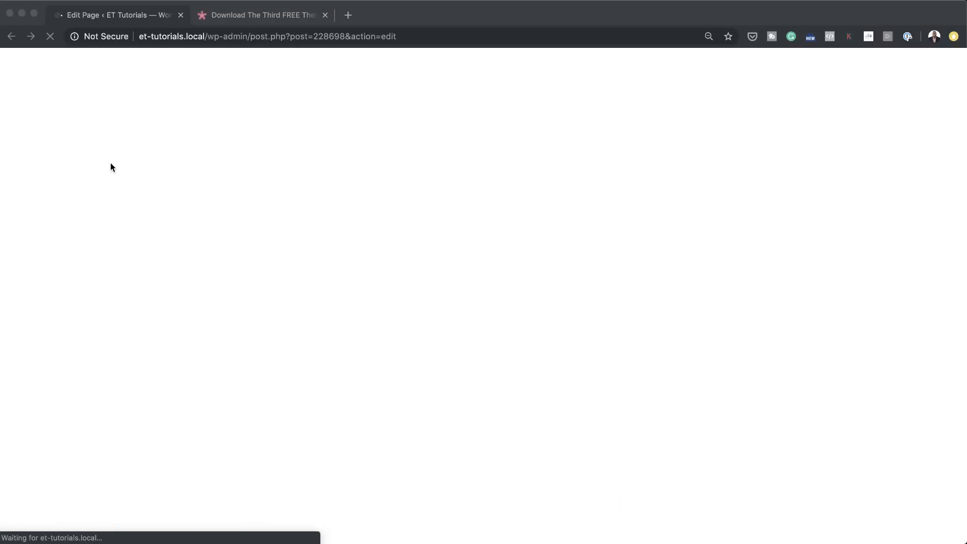
click(145, 405)
Step: Reset all templates in the Divi Theme Builder
mouse_move(26, 423)
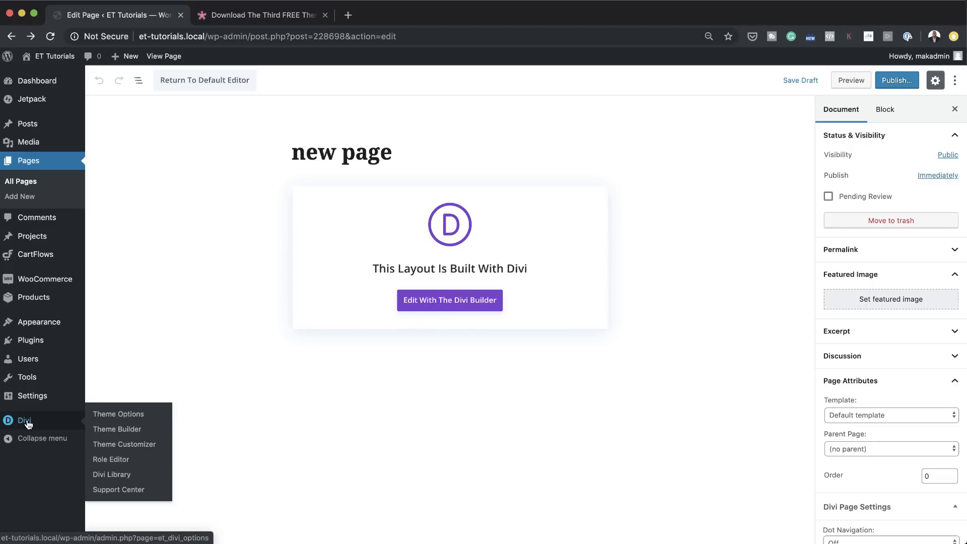
click(117, 428)
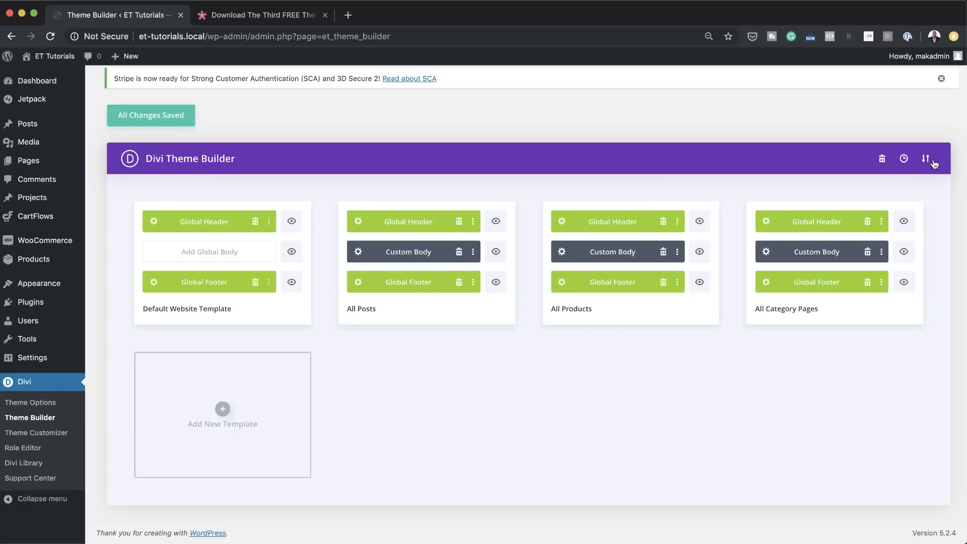
click(882, 160)
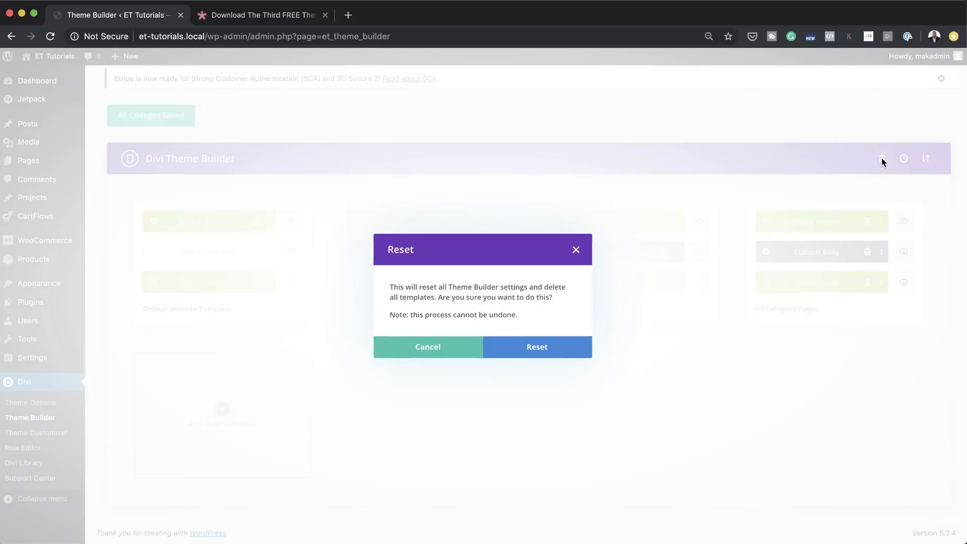
click(545, 356)
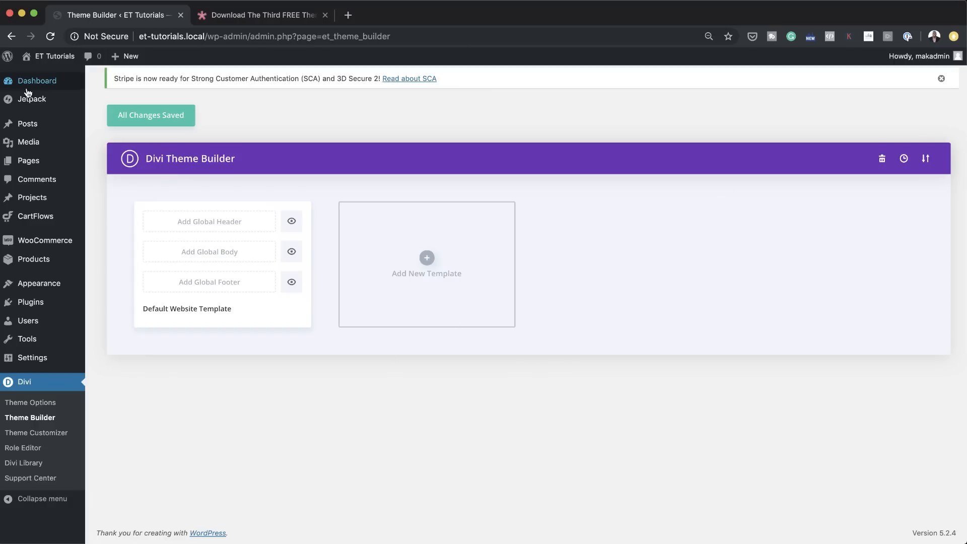
click(172, 113)
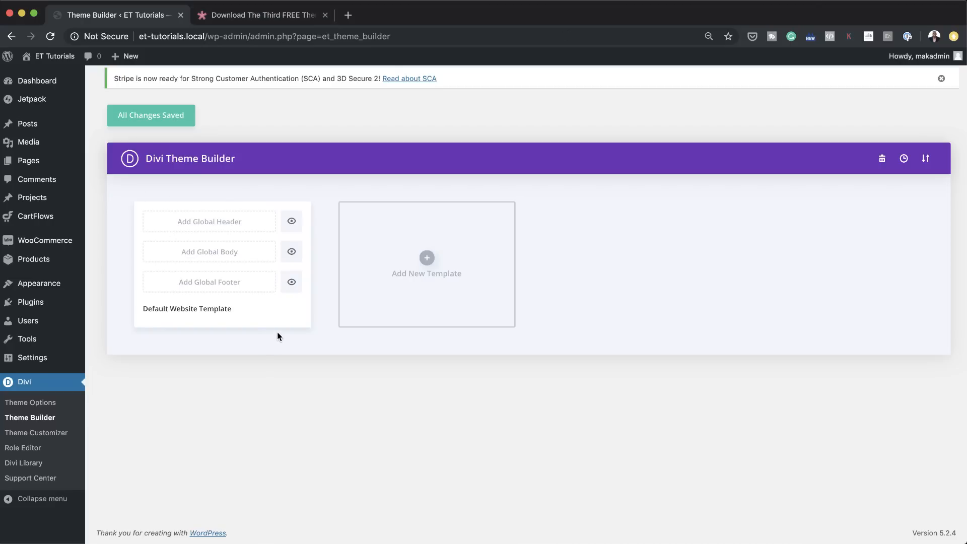
Step: Look through the Elegant Themes blog post on the third free Theme Builder pack and close it
click(291, 18)
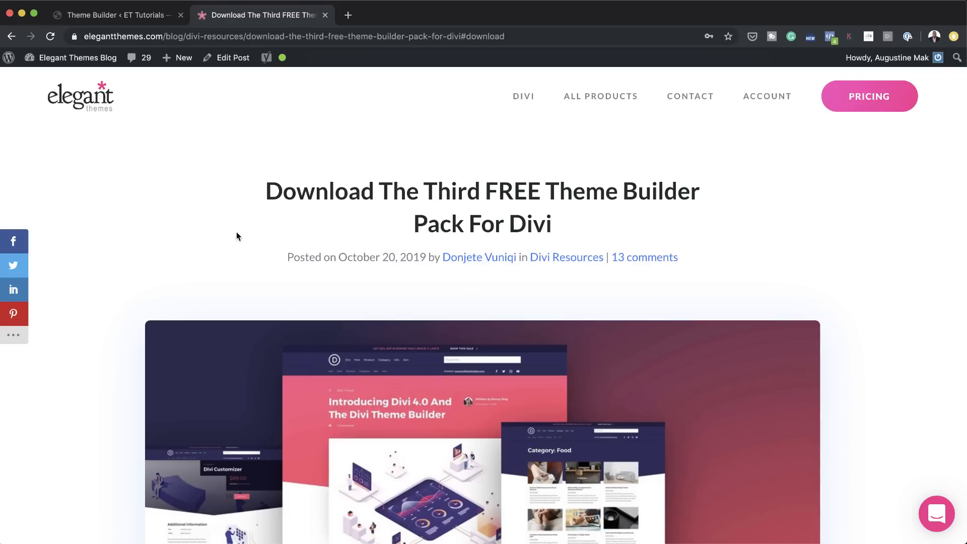
scroll(237, 233, down, 3)
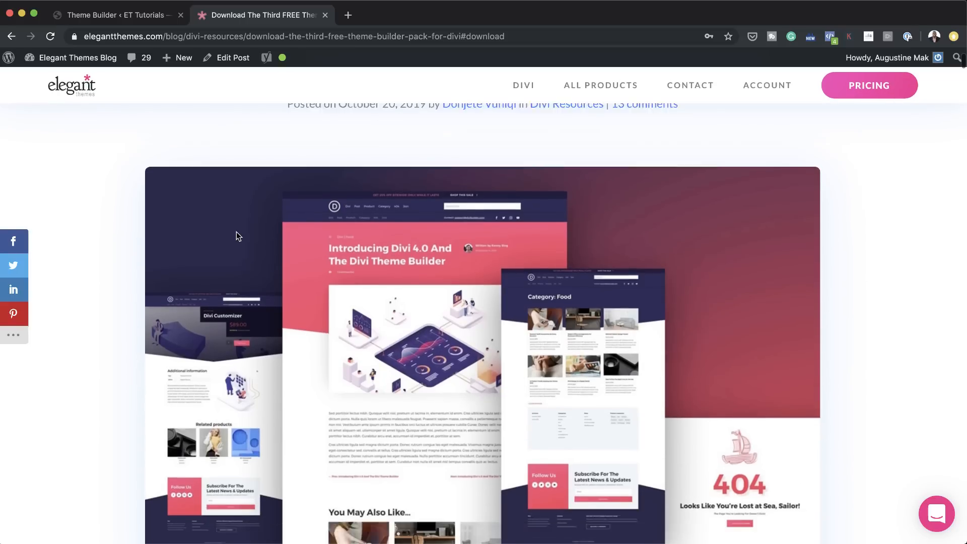
scroll(237, 233, down, 2)
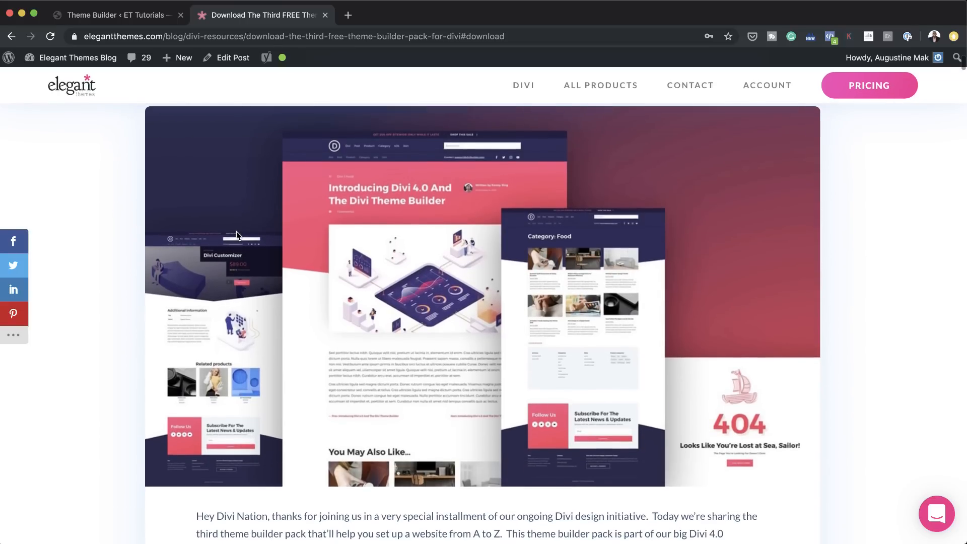
scroll(306, 240, down, 15)
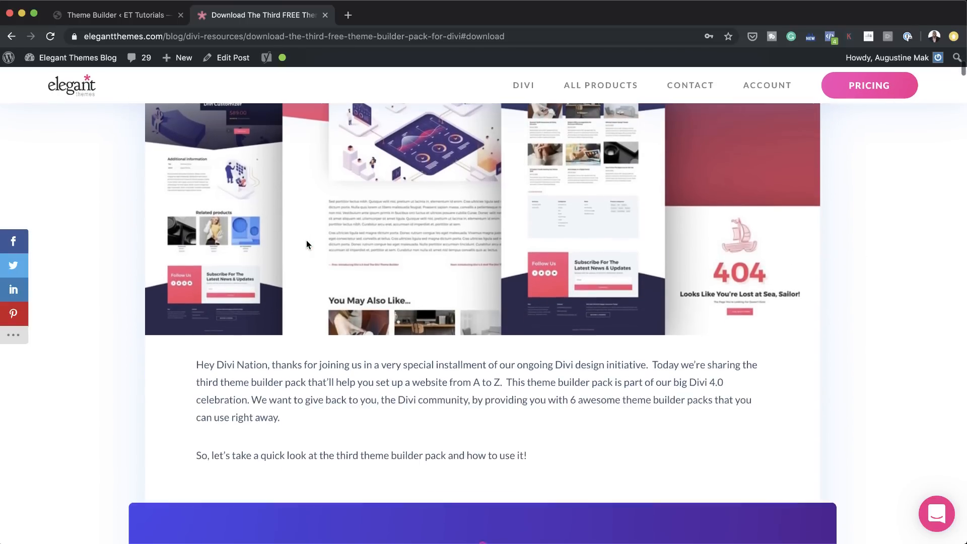
scroll(306, 242, down, 10)
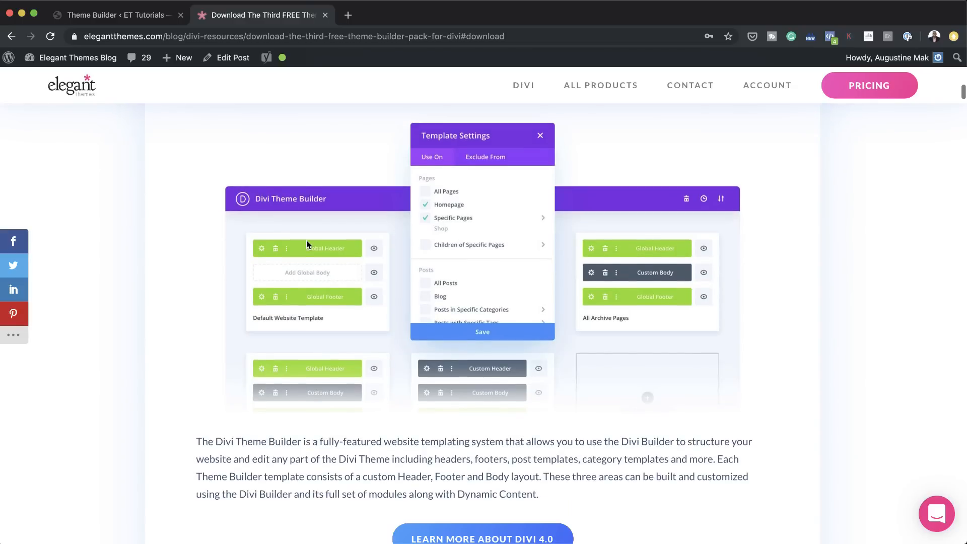
scroll(306, 241, down, 12)
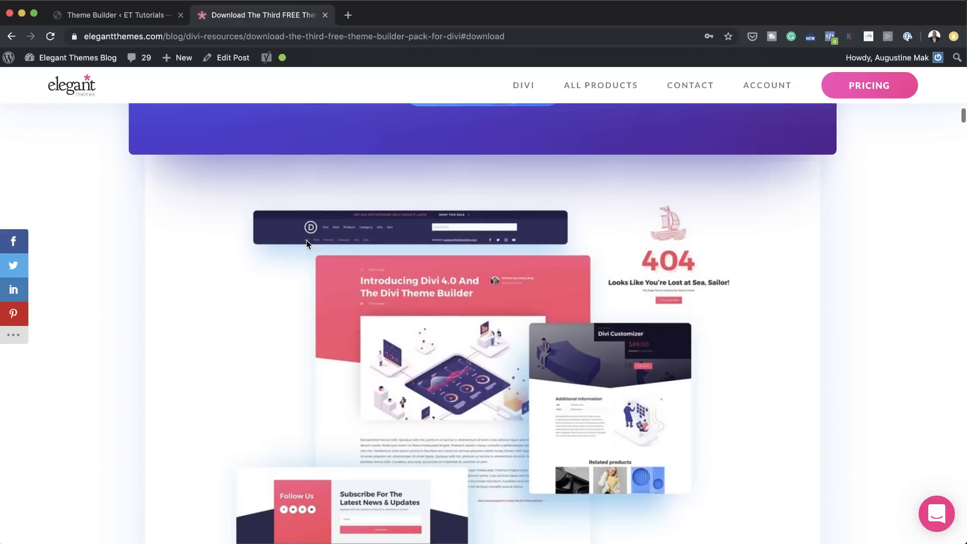
scroll(306, 240, down, 15)
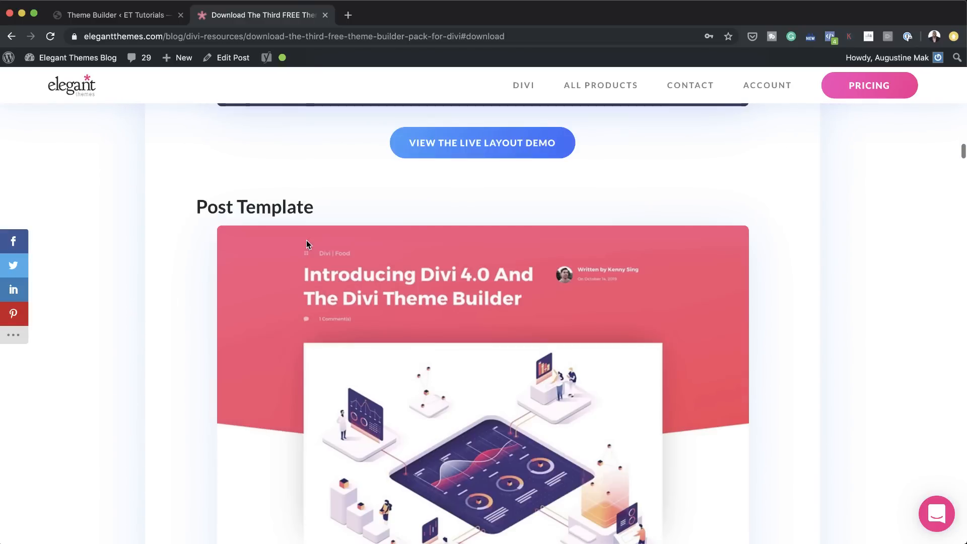
click(326, 15)
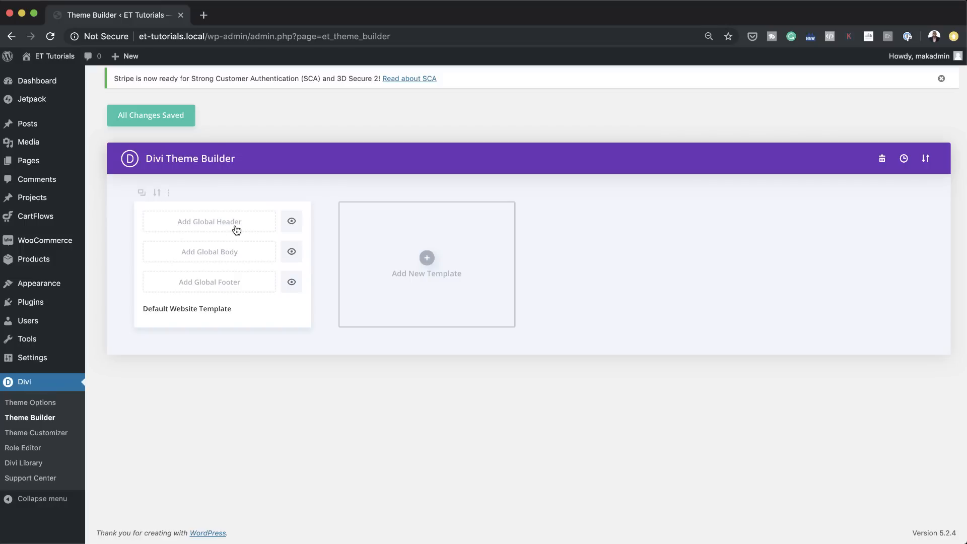
Step: Start building a global header from scratch for the Default Website Template
click(237, 226)
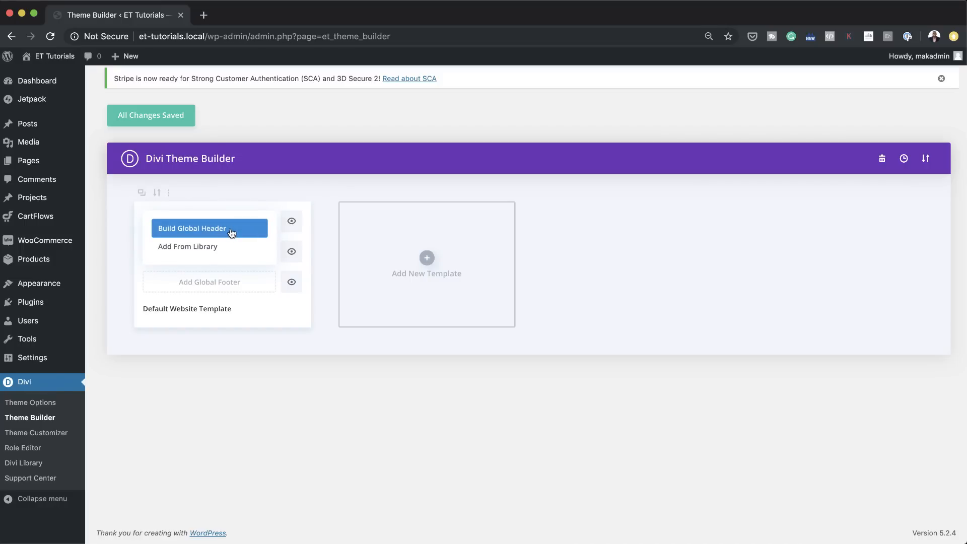
click(231, 231)
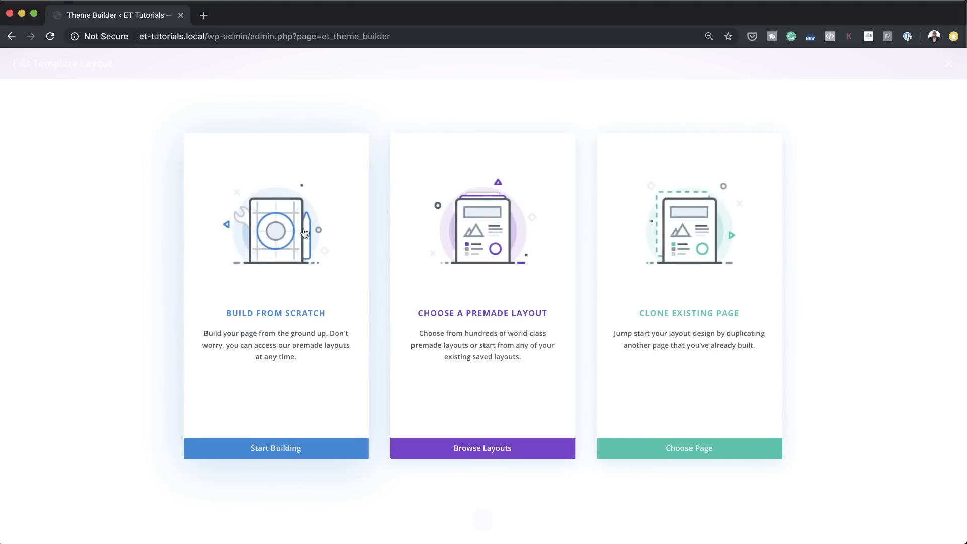
click(313, 316)
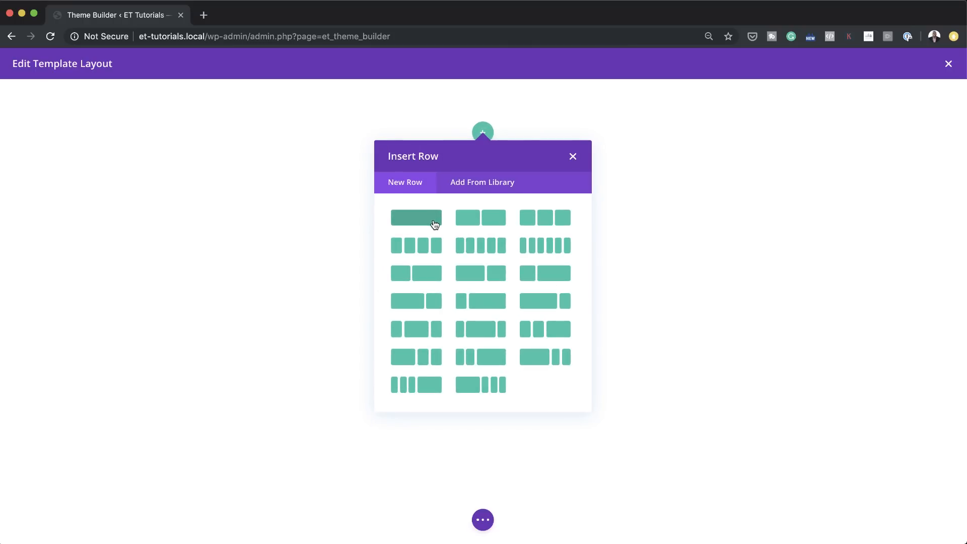
Step: Insert a single-column row with a Menu module in the header and dock the module's settings beside the layout
click(435, 225)
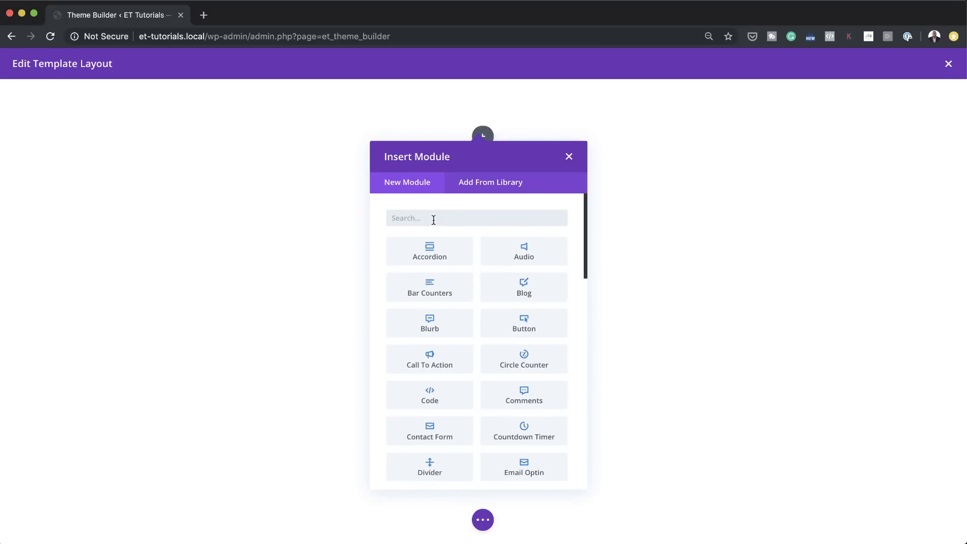
text(men)
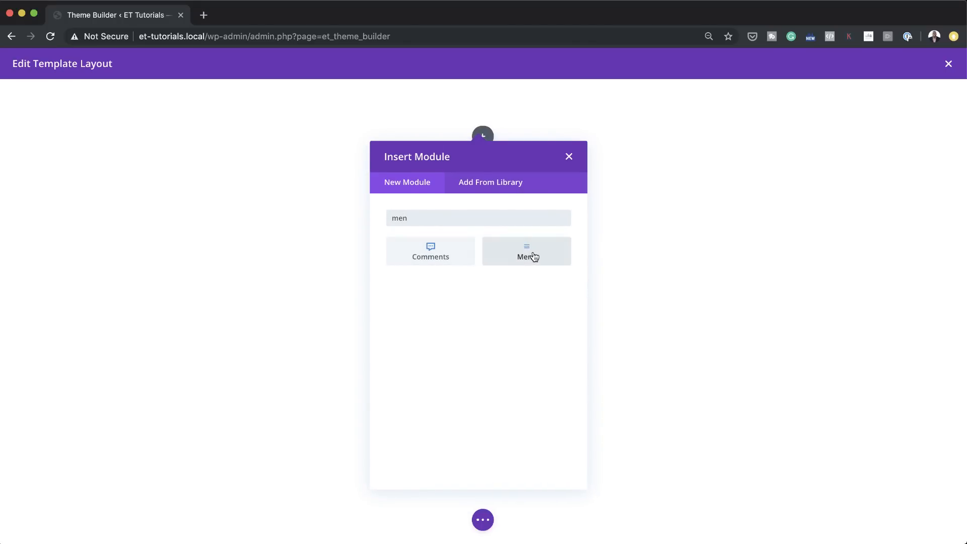
click(529, 255)
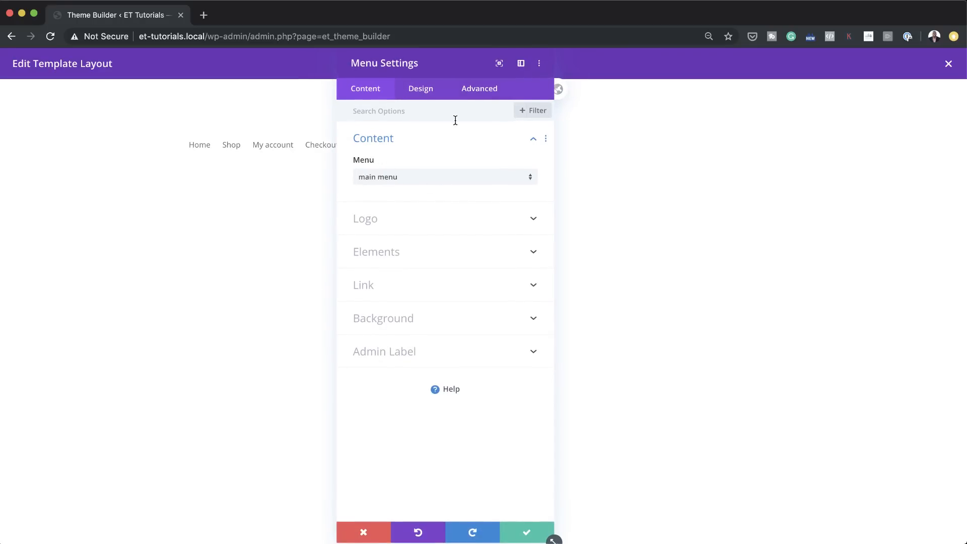
click(521, 64)
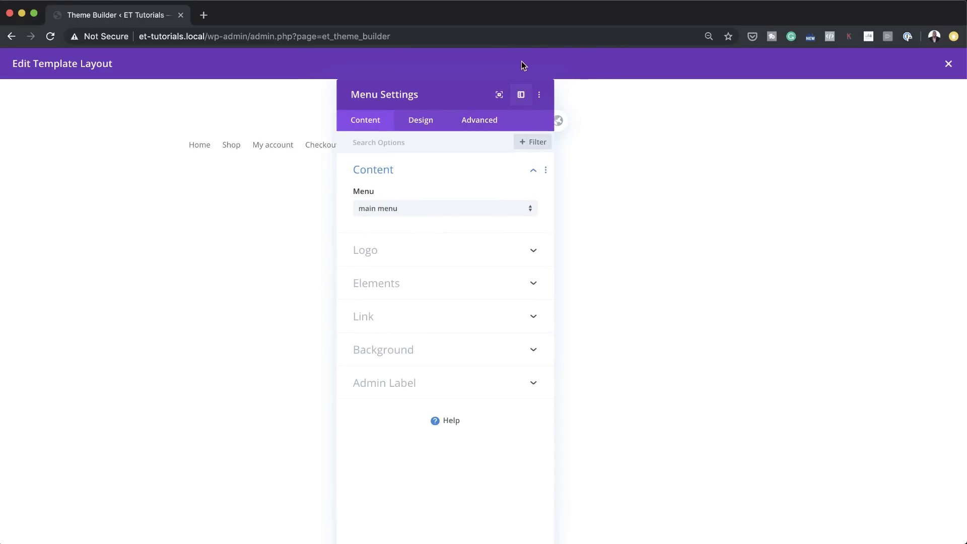
click(522, 96)
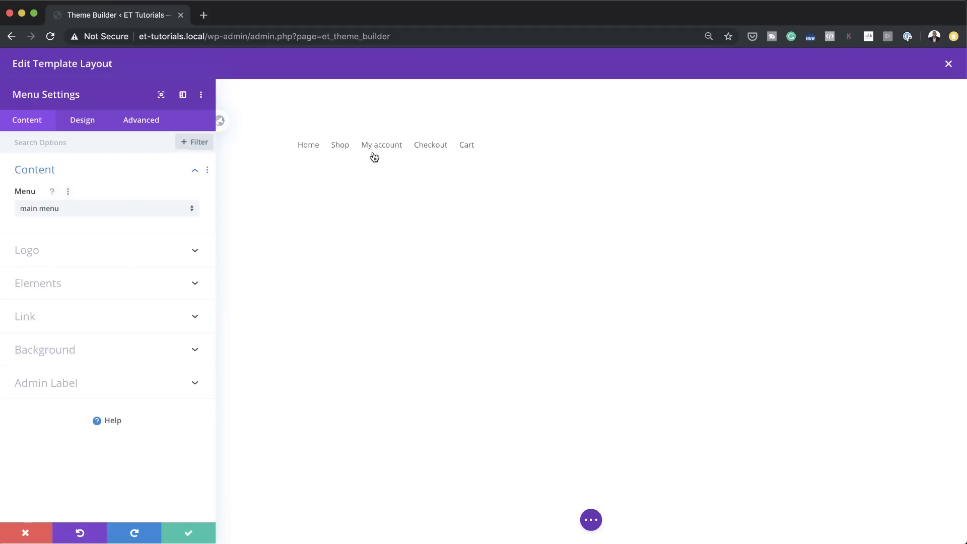
click(137, 212)
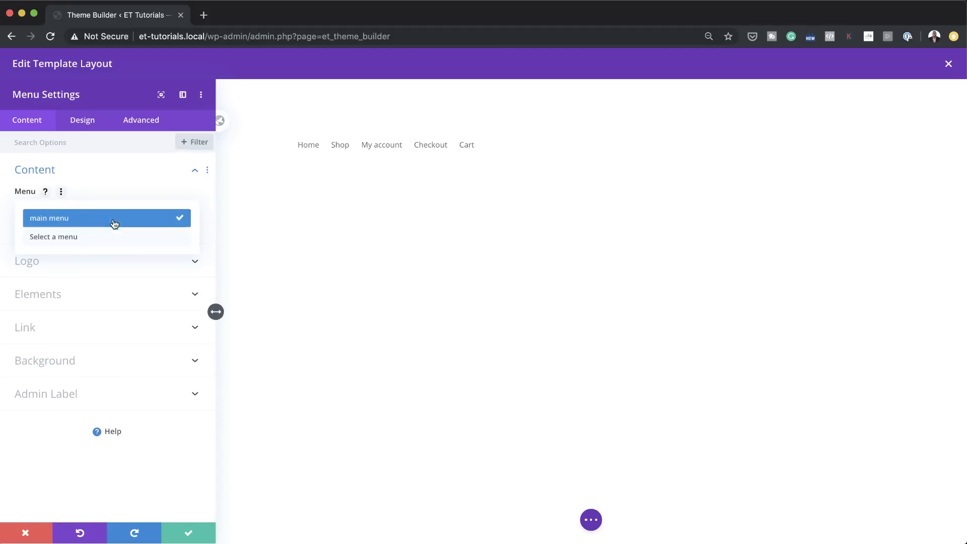
click(129, 186)
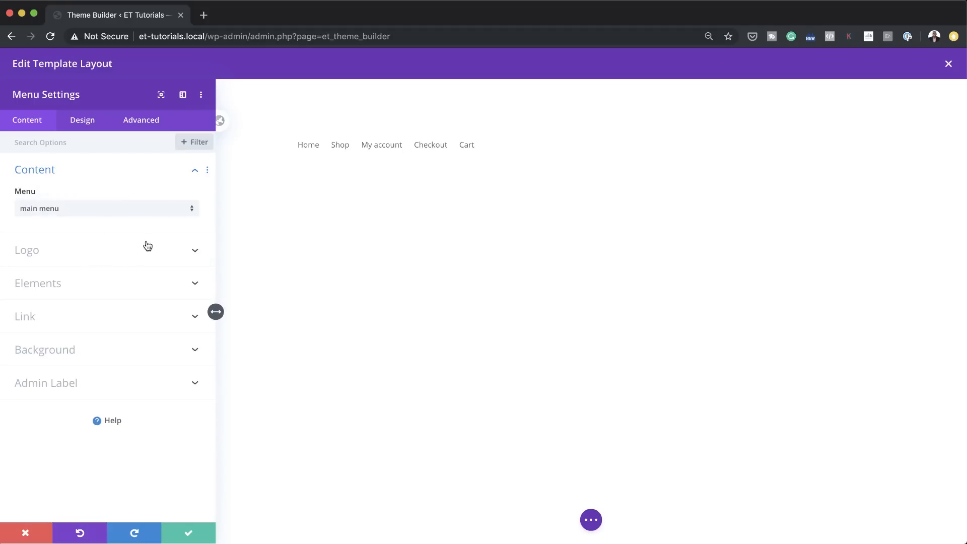
Step: Try the dynamic Site Logo as the Menu module's logo and remove it again
click(139, 257)
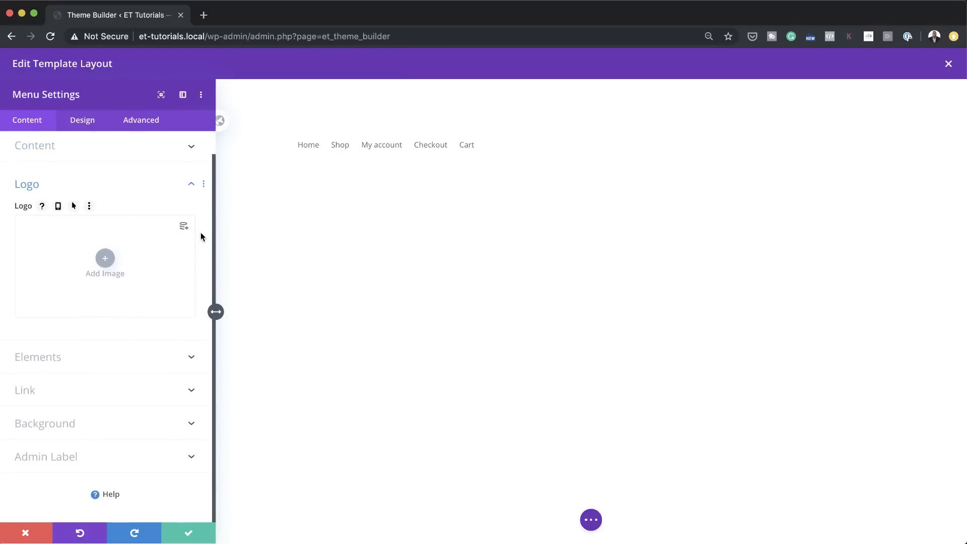
click(183, 227)
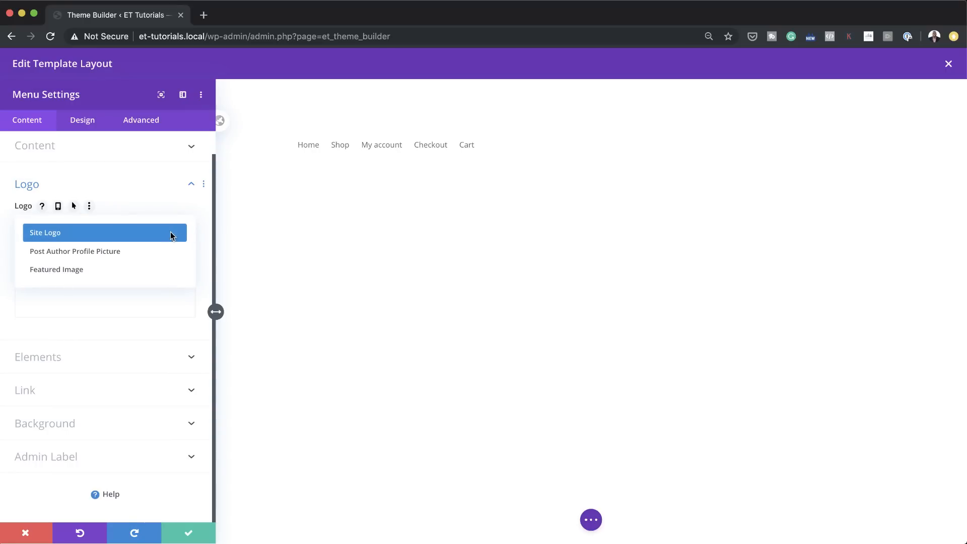
click(171, 235)
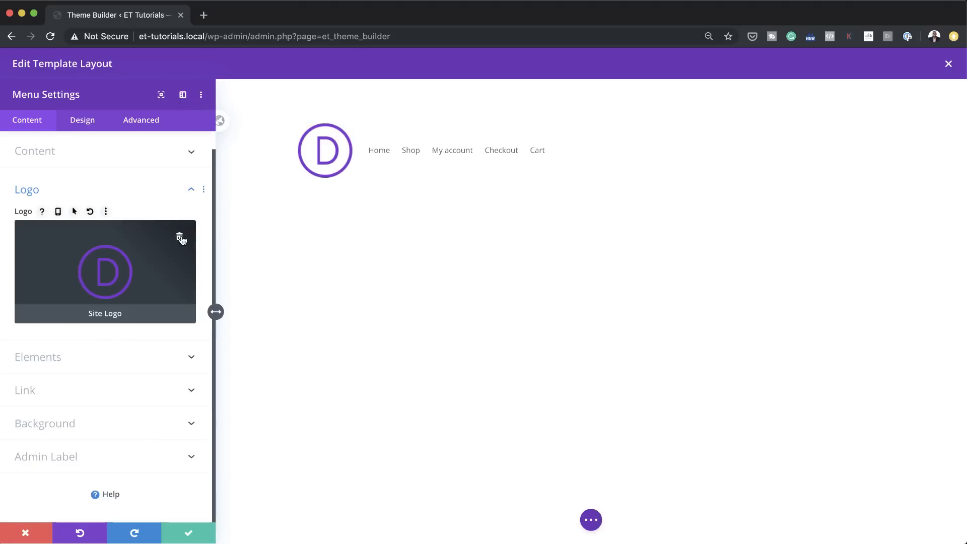
click(181, 239)
Step: Use the white Forbes image from the media library as the Menu module's logo and save the module
click(105, 257)
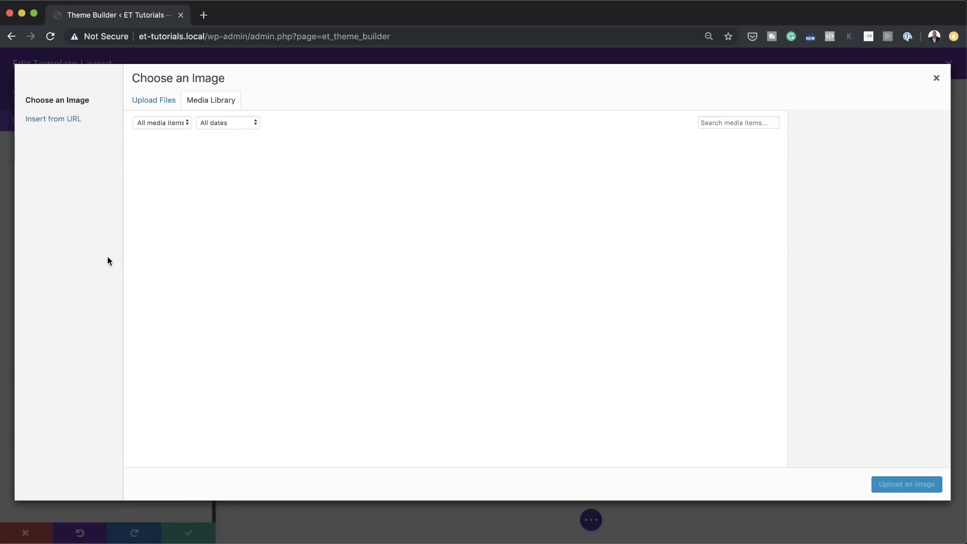
scroll(451, 393, down, 2)
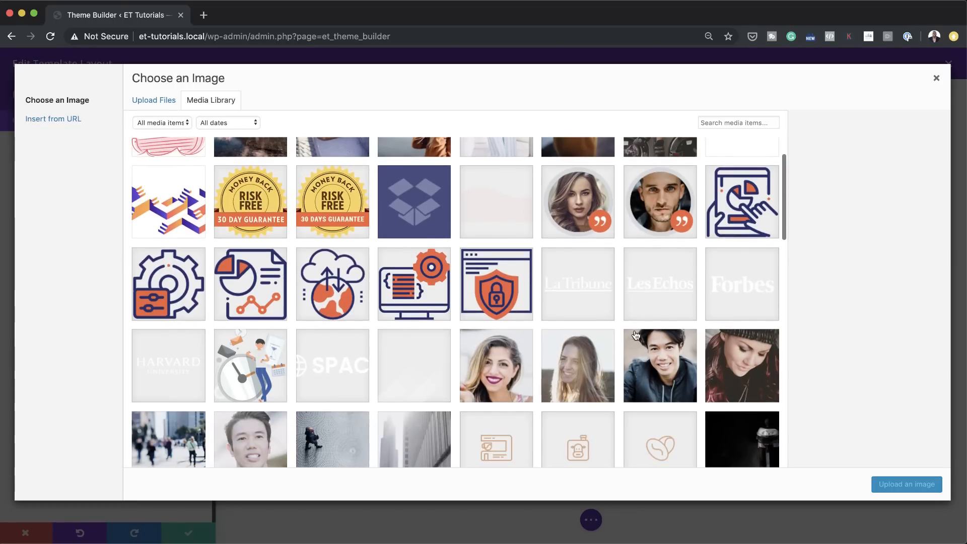
click(738, 287)
click(911, 485)
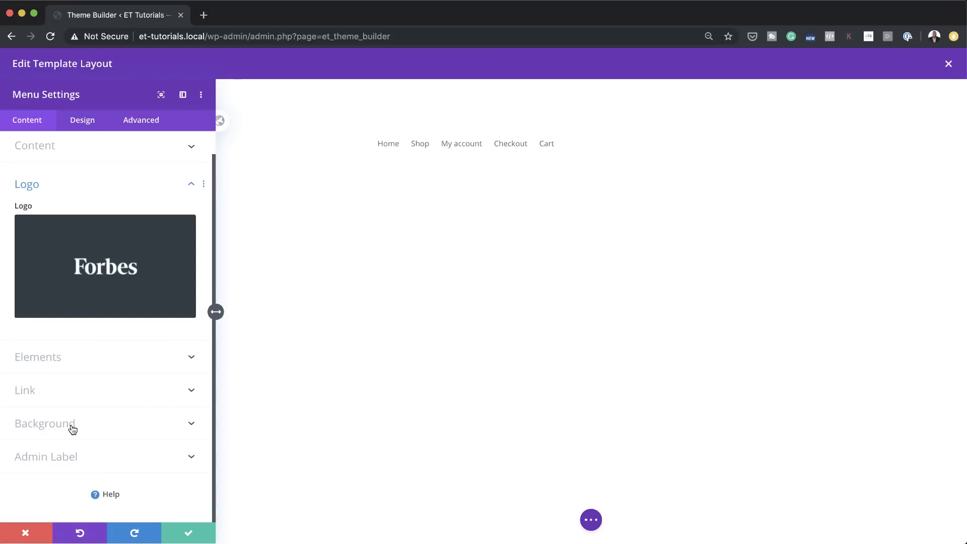
click(188, 533)
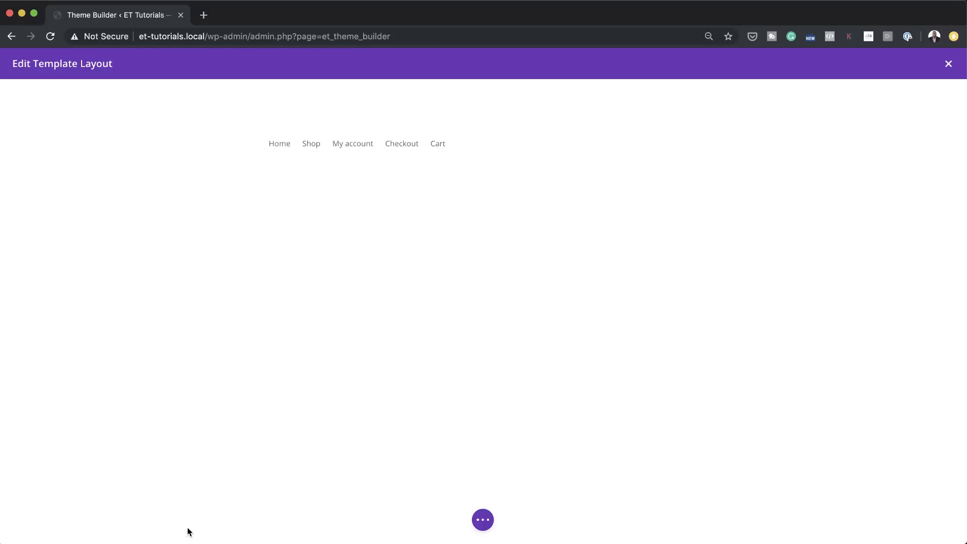
Step: Set the header section's background color to the saved dark navy #0a122a
mouse_move(48, 108)
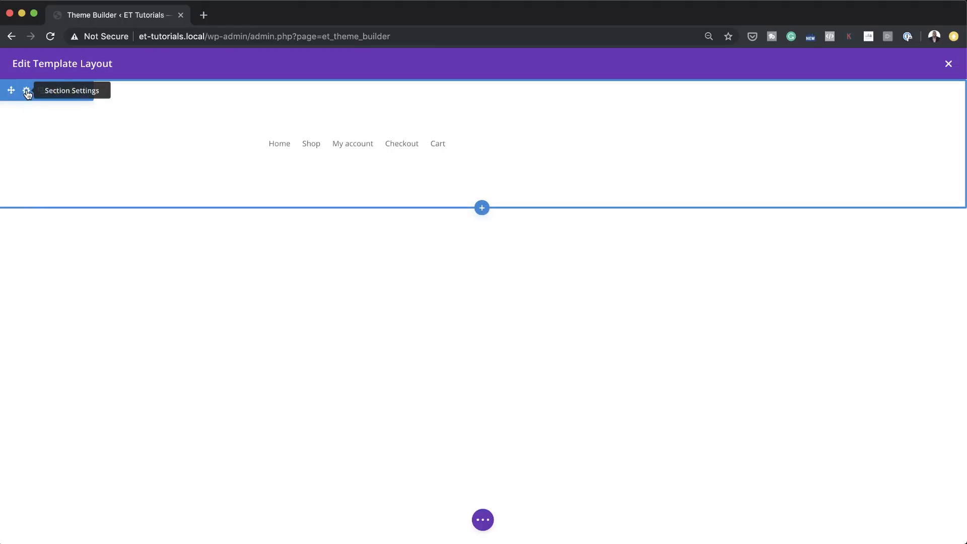
click(28, 93)
click(58, 208)
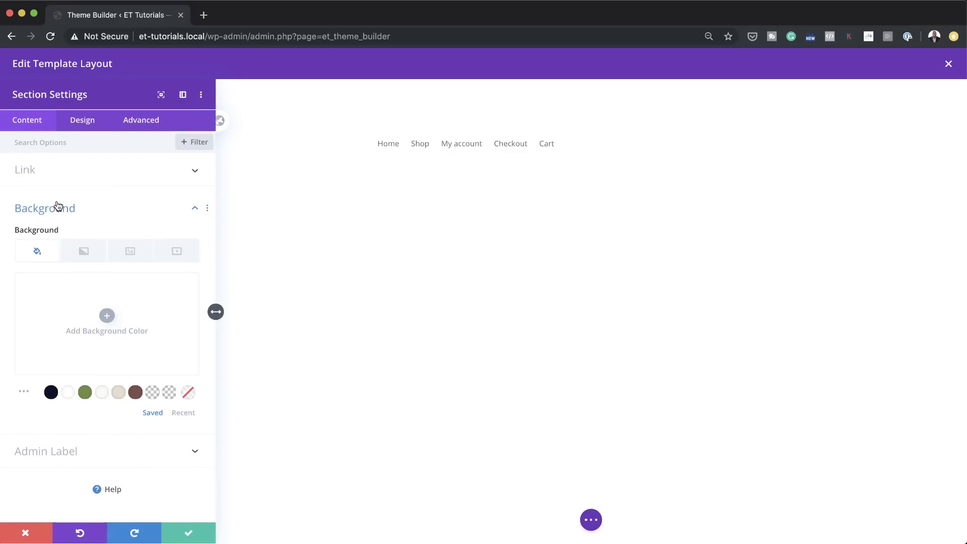
click(51, 392)
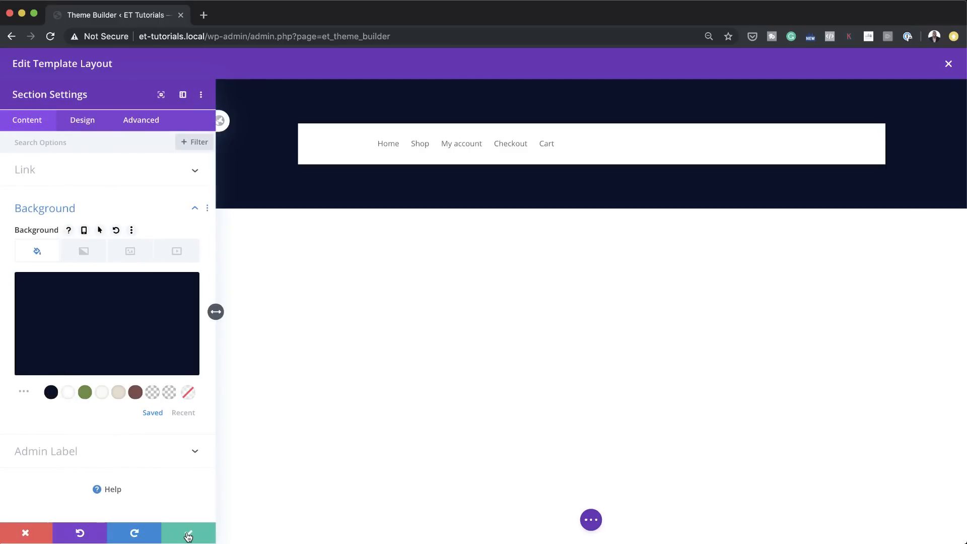
Step: Set the header section's top and bottom padding to 0px and save the section settings
click(91, 123)
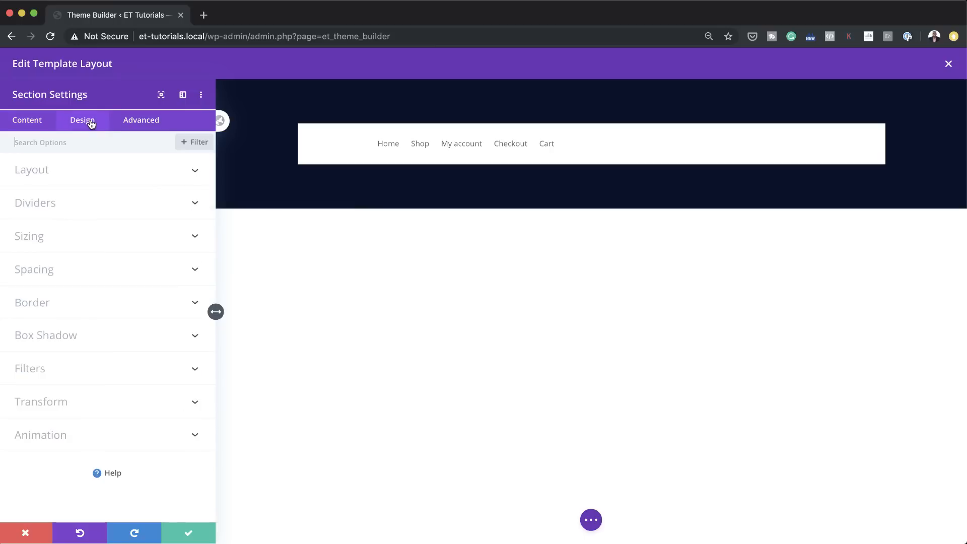
click(53, 271)
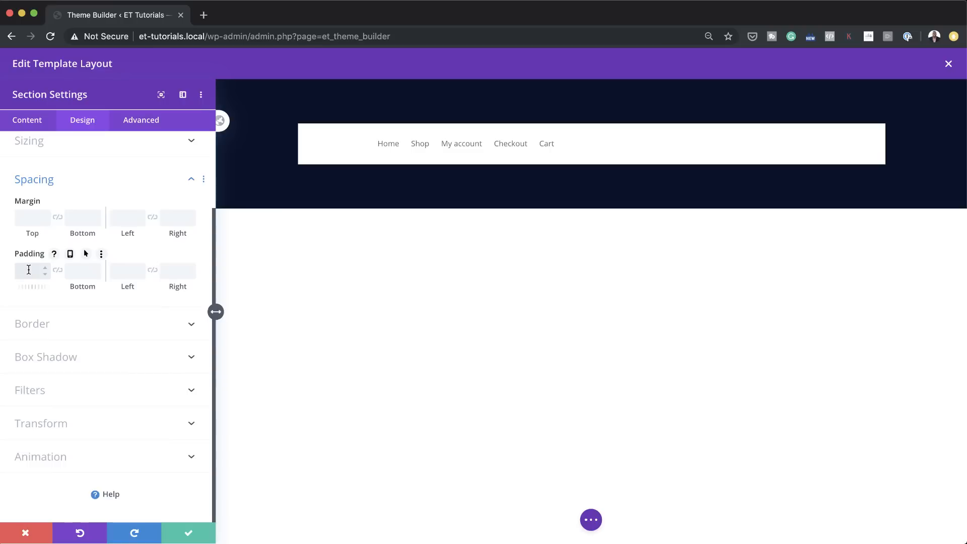
click(83, 271)
text(0px)
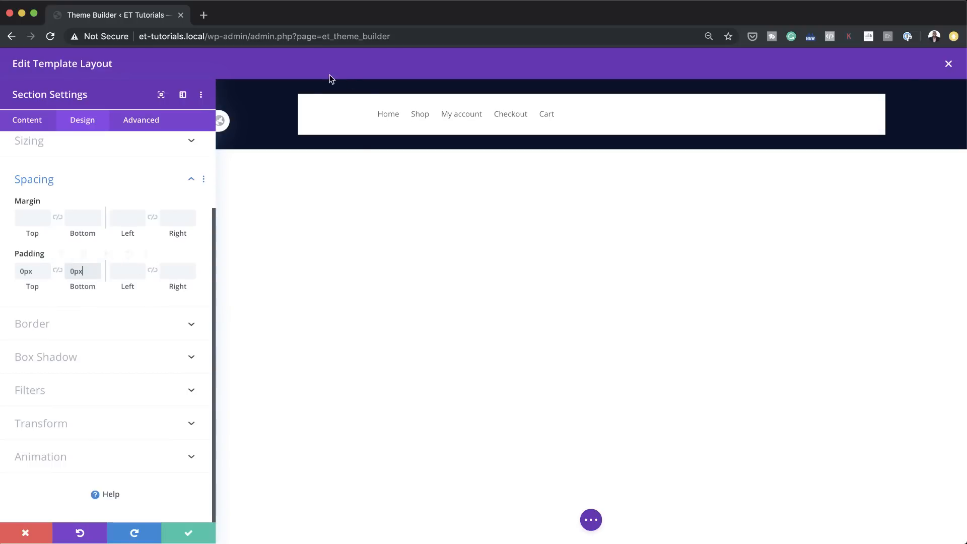
click(197, 532)
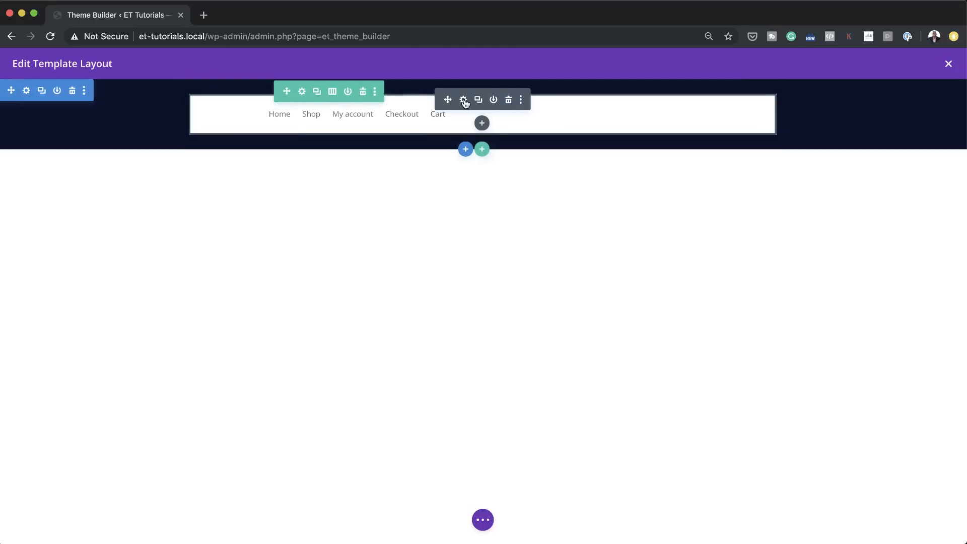
Step: Make the Menu module's background transparent using a saved transparent color
click(464, 102)
click(76, 354)
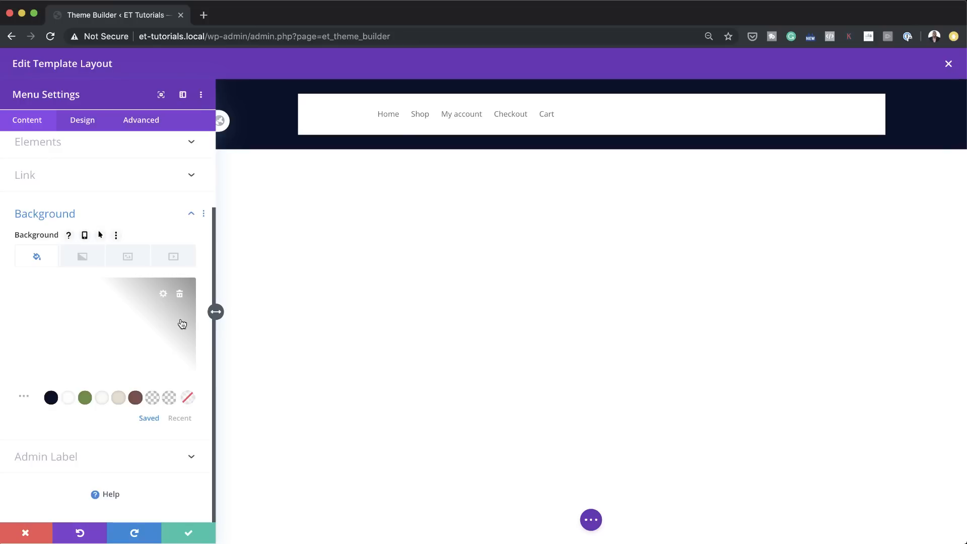
click(169, 397)
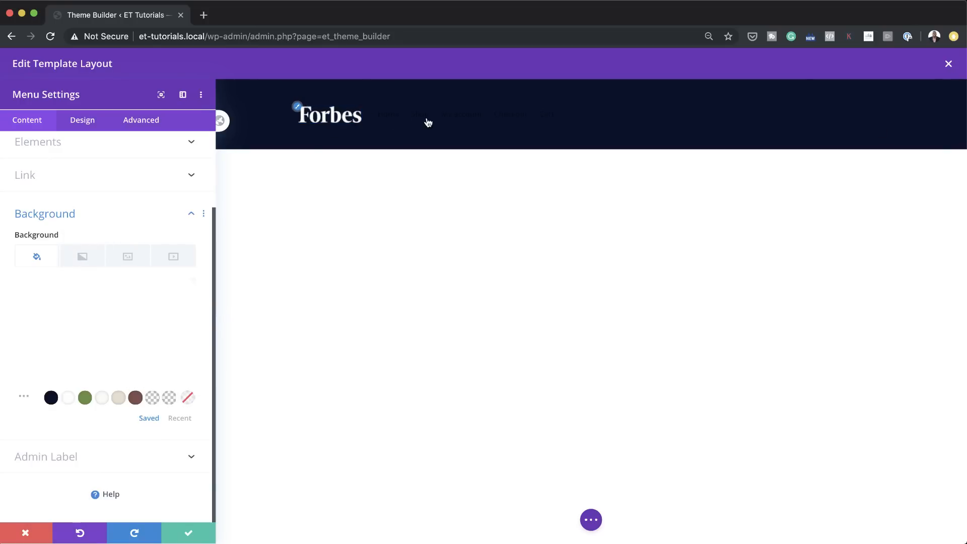
Step: Set the menu's active link color and text color to #e7decd and its text size to 15px
scroll(128, 222, up, 3)
click(82, 121)
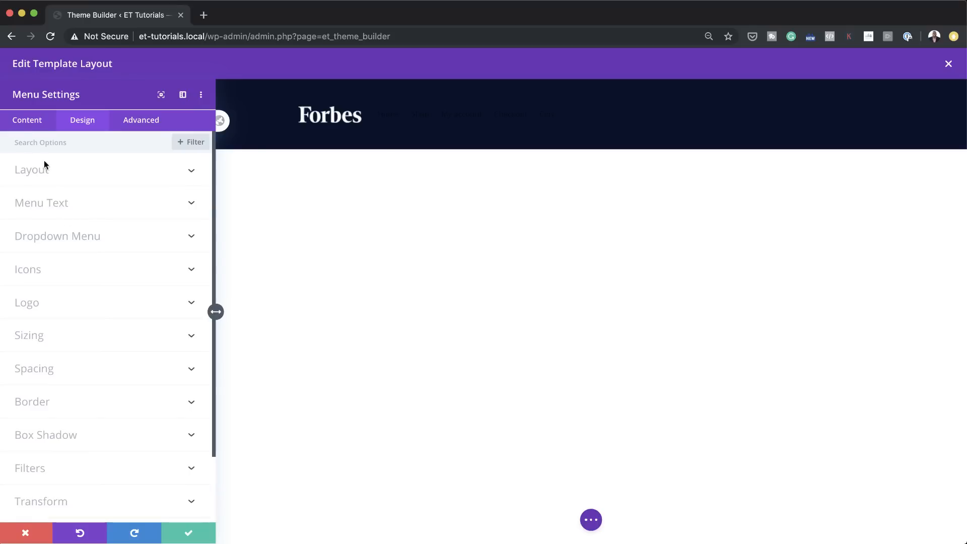
click(54, 205)
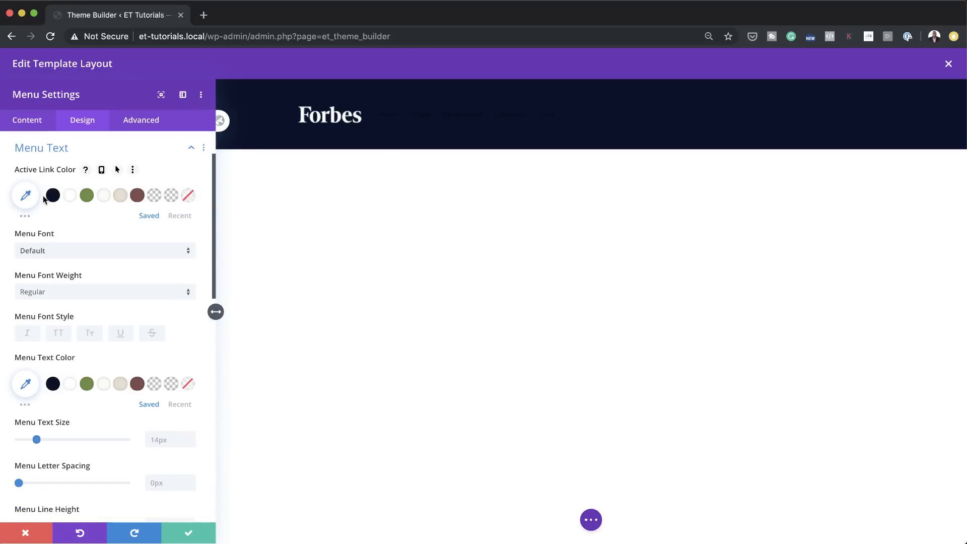
click(119, 197)
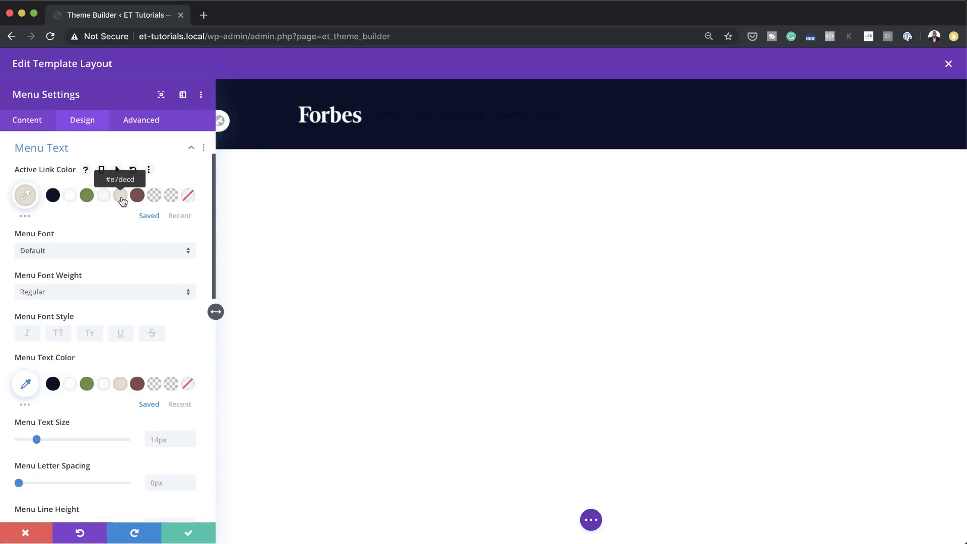
click(120, 384)
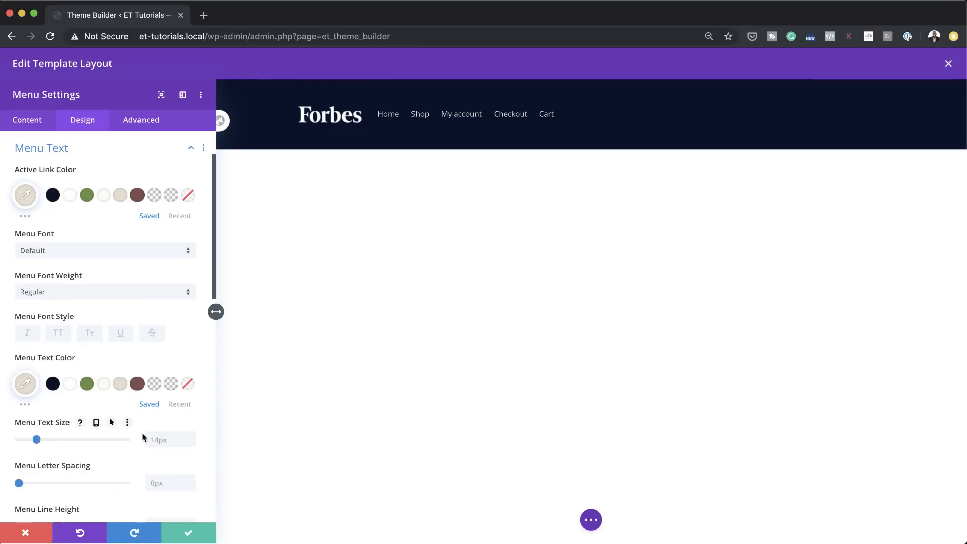
drag(39, 443, 48, 442)
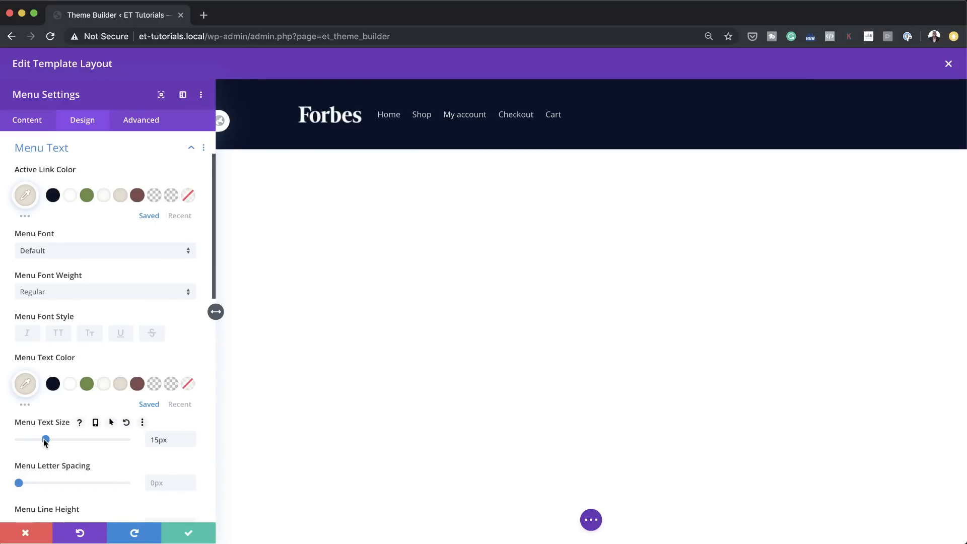
Step: Set the menu font to Montserrat with Bold weight and save the Menu module
scroll(93, 438, down, 3)
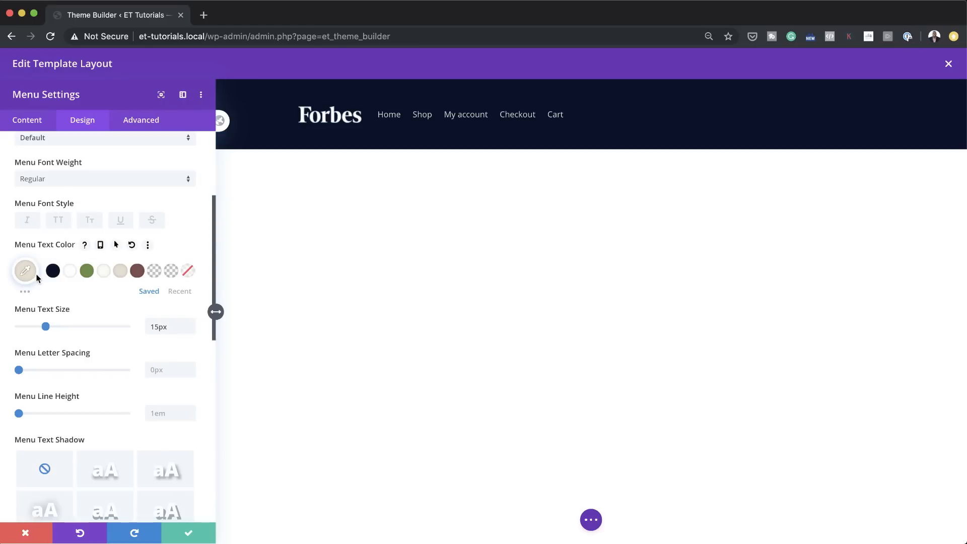
scroll(93, 227, up, 4)
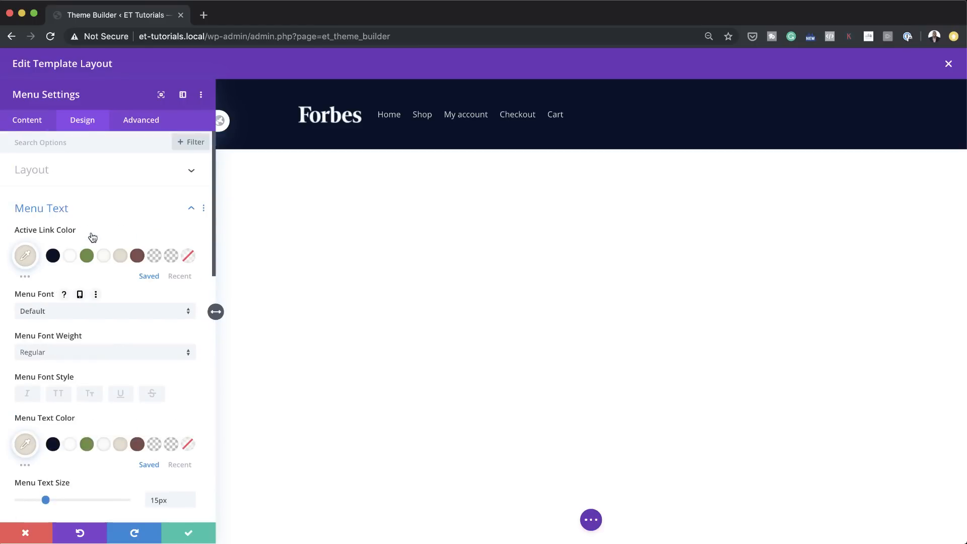
click(62, 313)
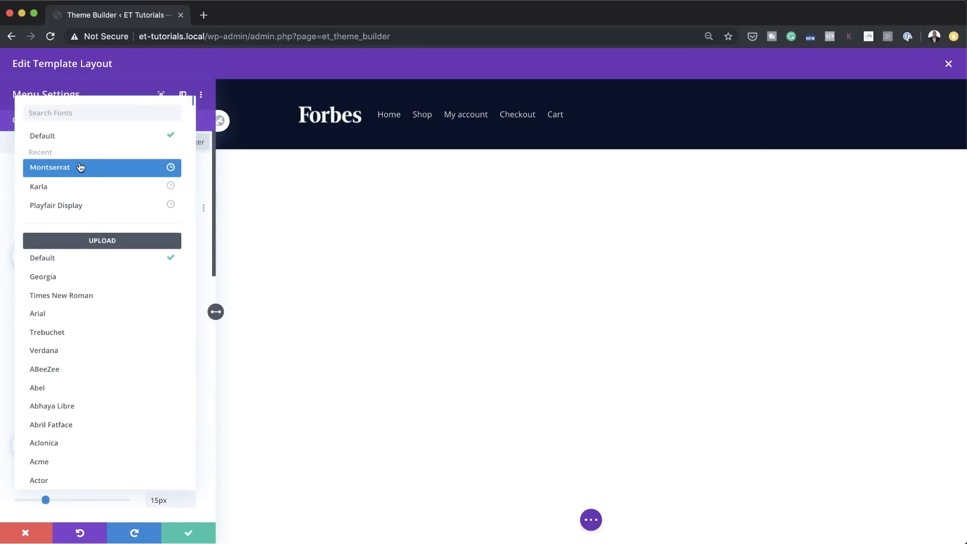
click(79, 168)
click(62, 352)
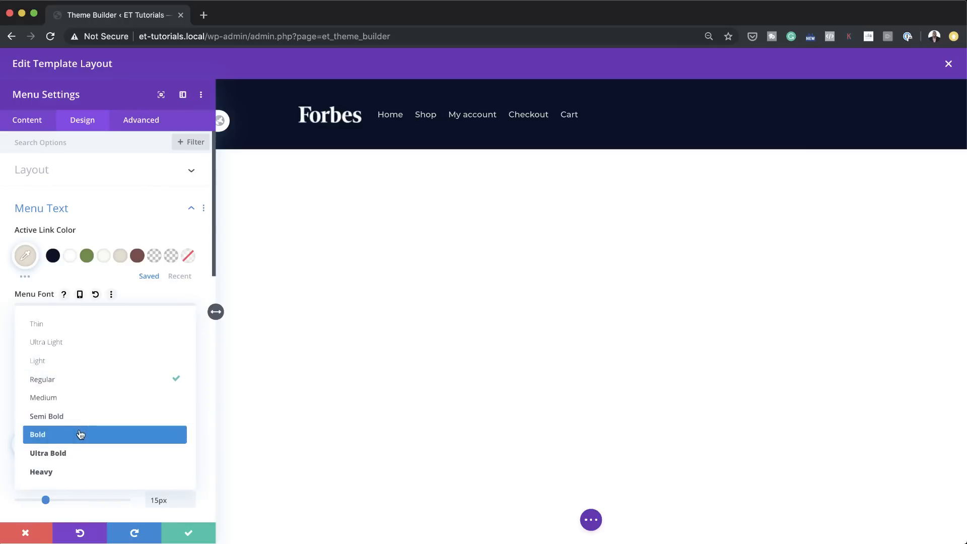
click(80, 434)
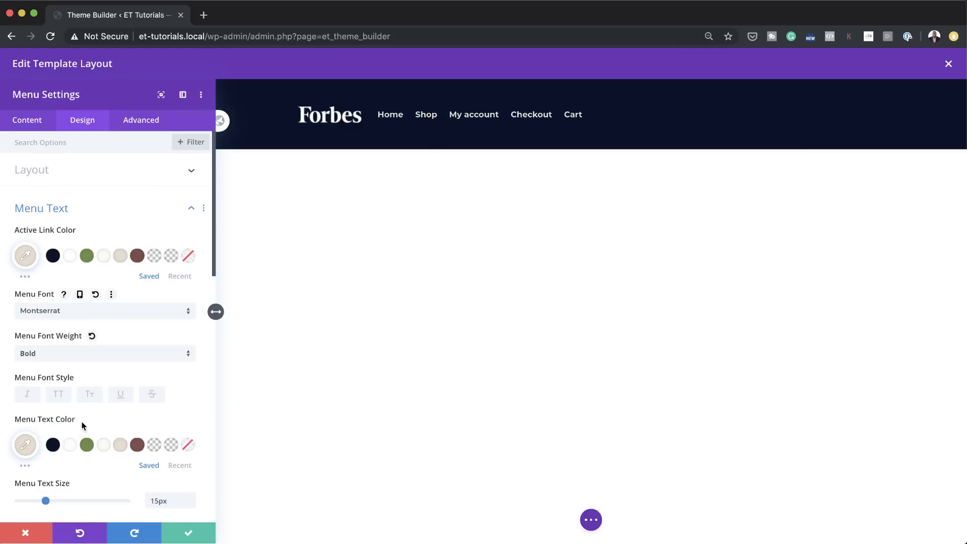
click(189, 536)
Step: Open et-tutorials.local in a new browser tab, check the current header on the home, Shop and Checkout pages, and return to the Theme Builder
mouse_move(283, 93)
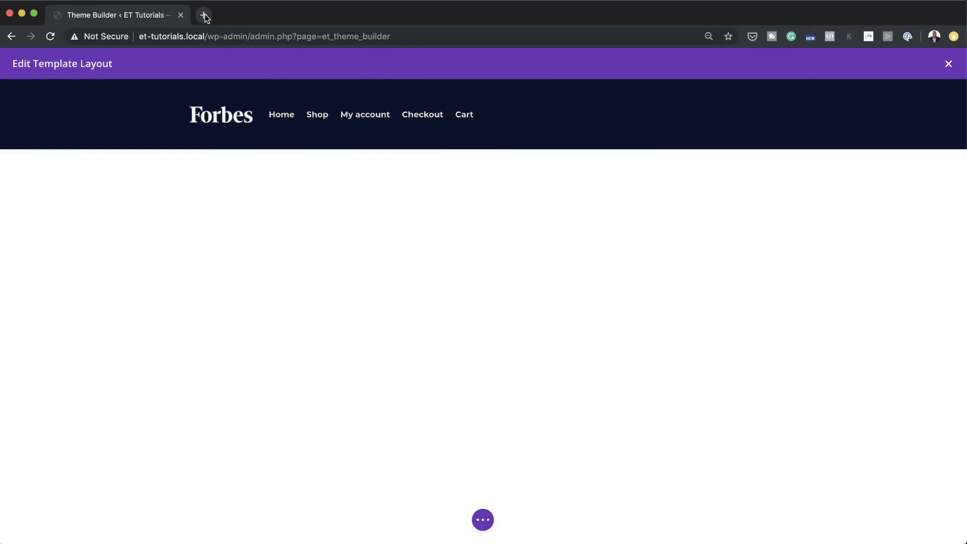
drag(205, 36, 134, 33)
key(super+c)
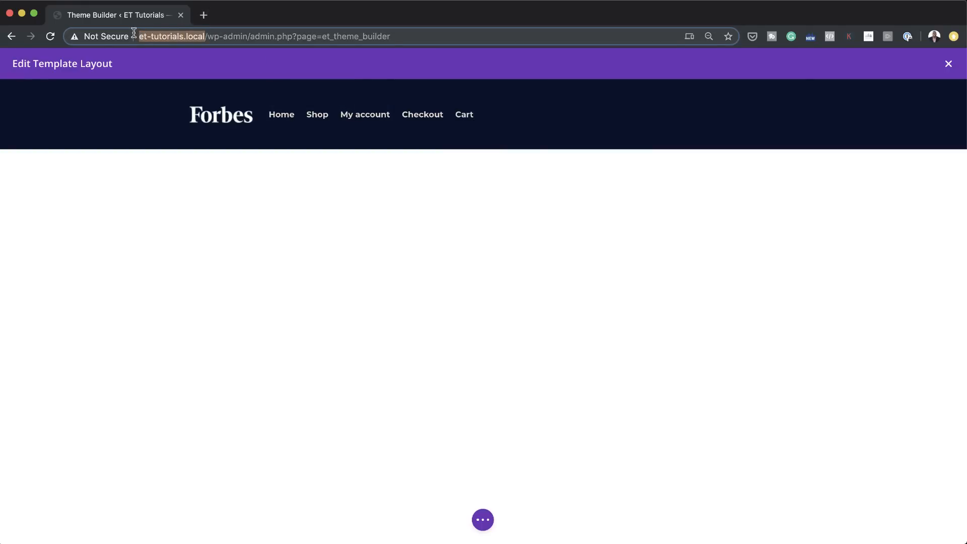
click(203, 15)
key(super+v)
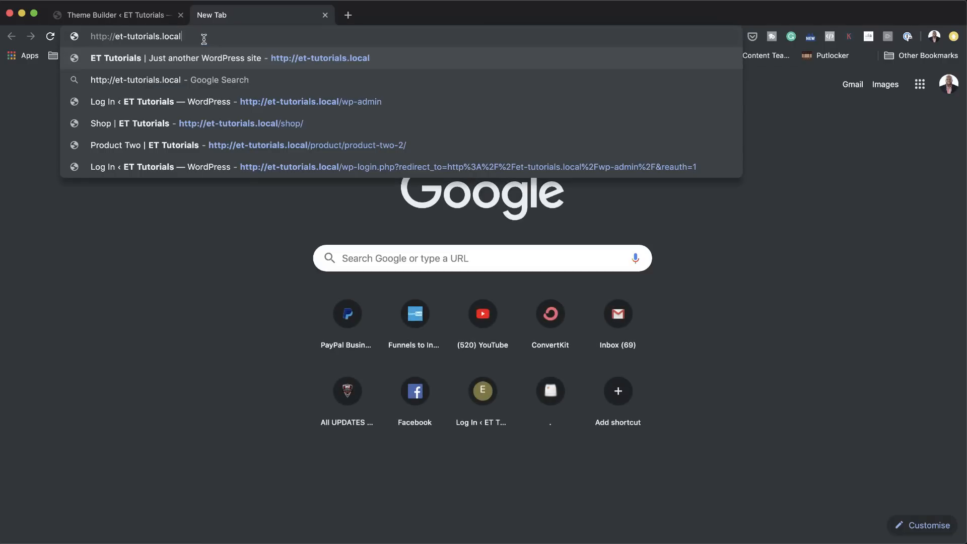
key(Return)
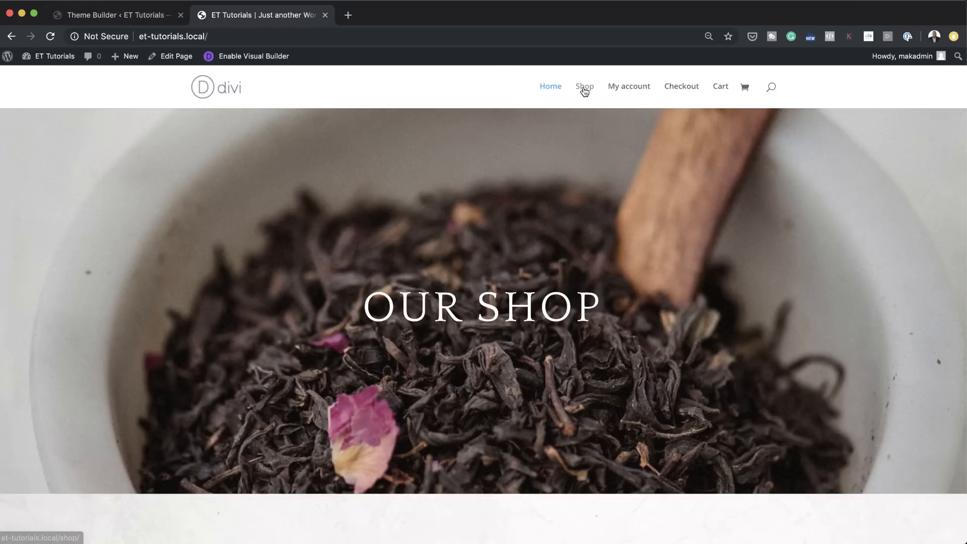
click(584, 90)
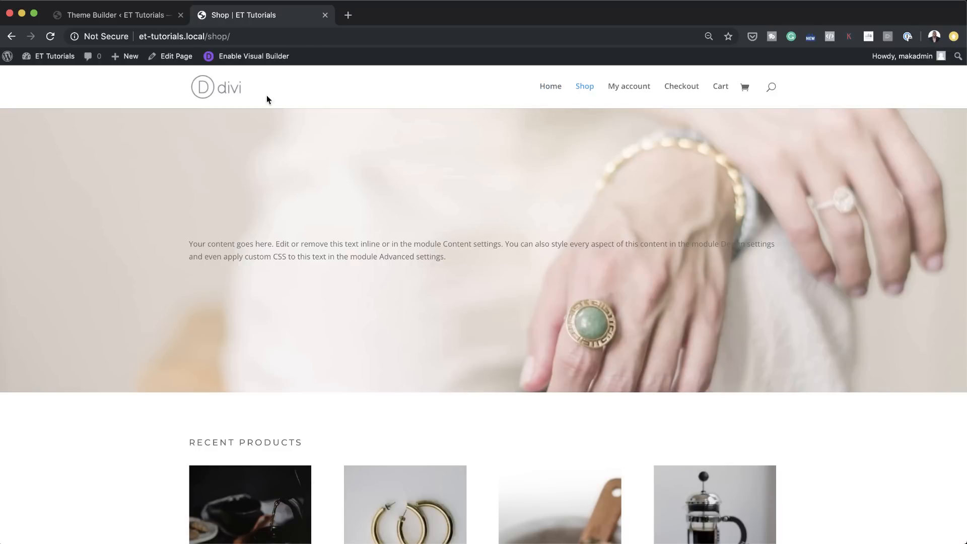
click(683, 87)
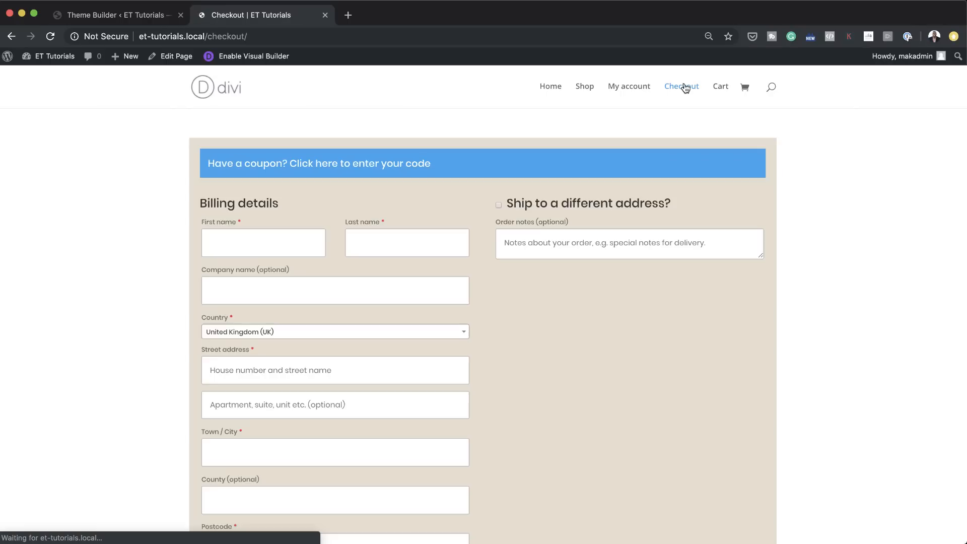
click(146, 16)
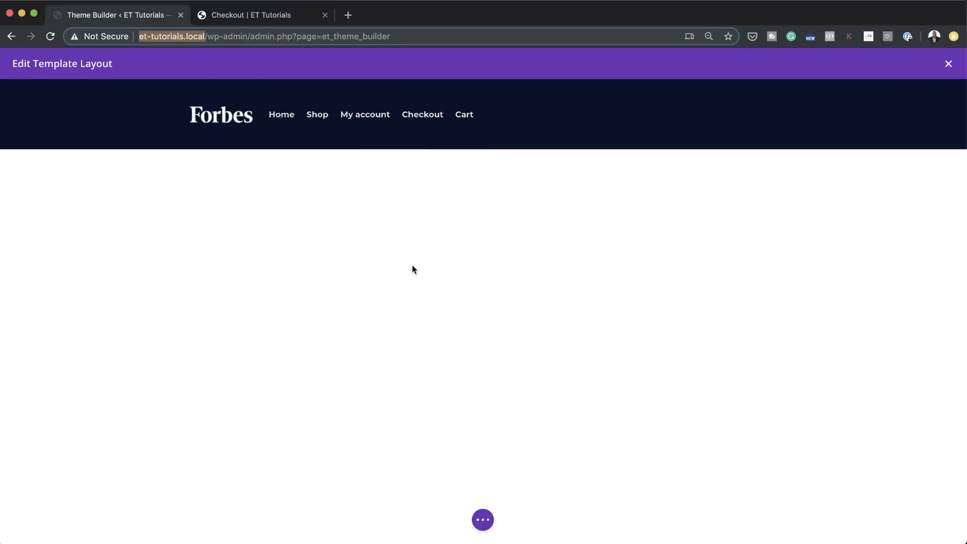
Step: Save the global header layout, close the layout editor and save the Theme Builder changes
click(482, 527)
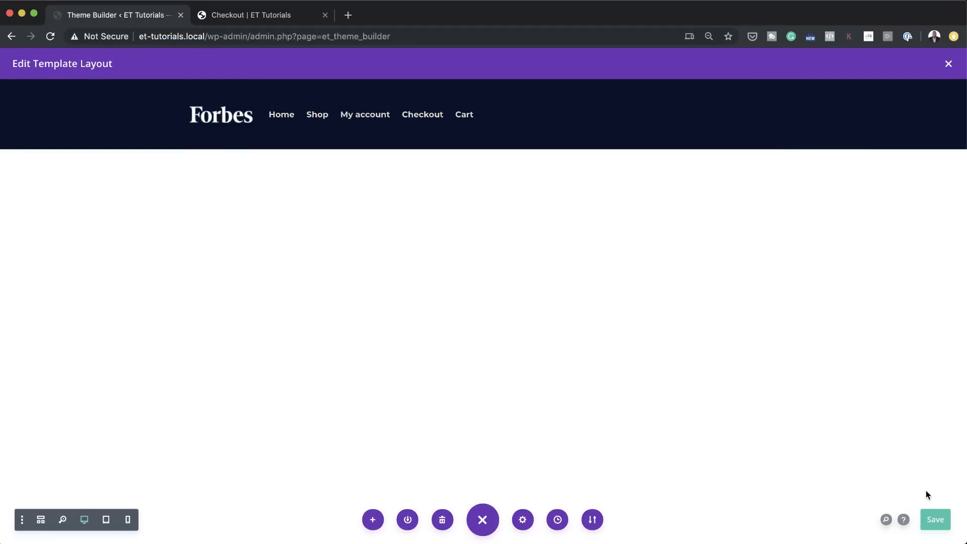
click(935, 521)
click(951, 64)
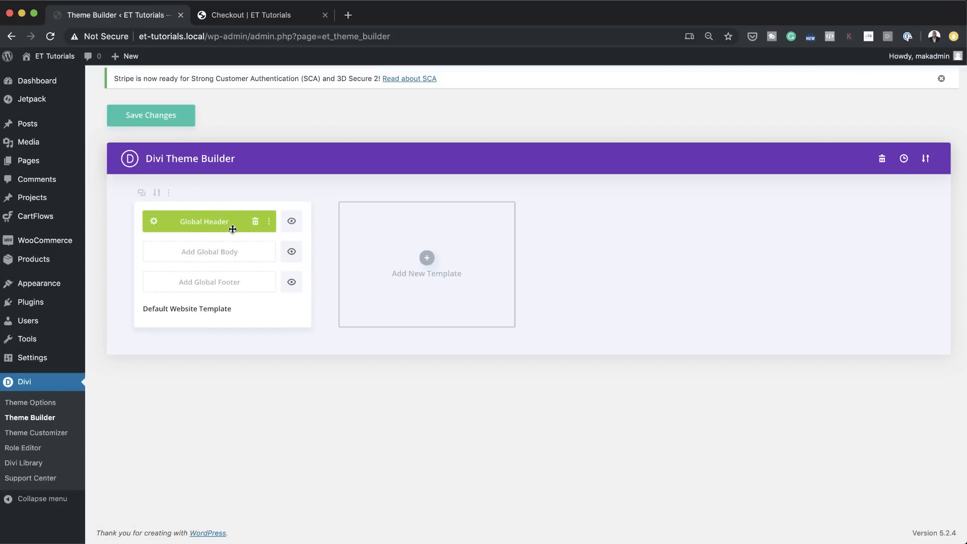
click(169, 121)
Step: Reload the Checkout page in the other tab, check the new header on the My account and Cart pages, and return to the Theme Builder
click(261, 17)
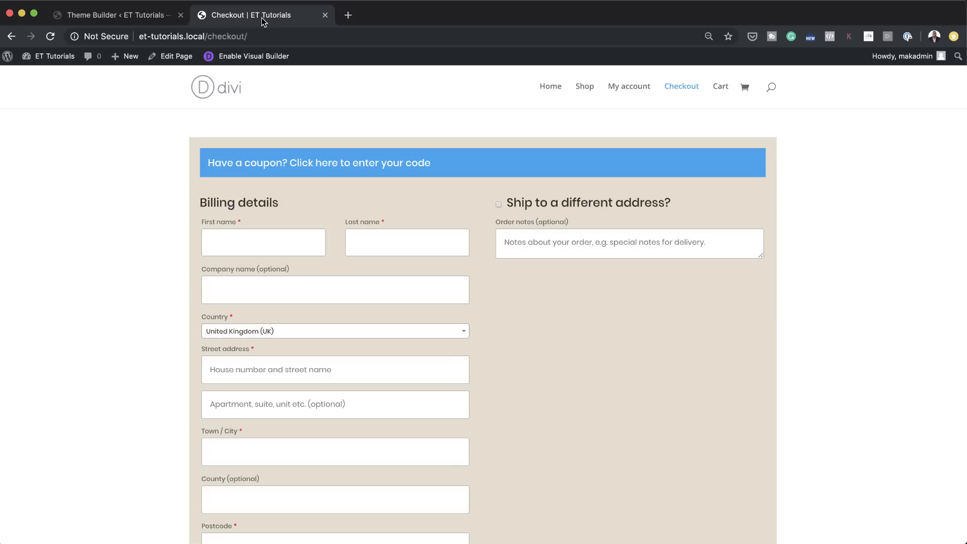
click(49, 36)
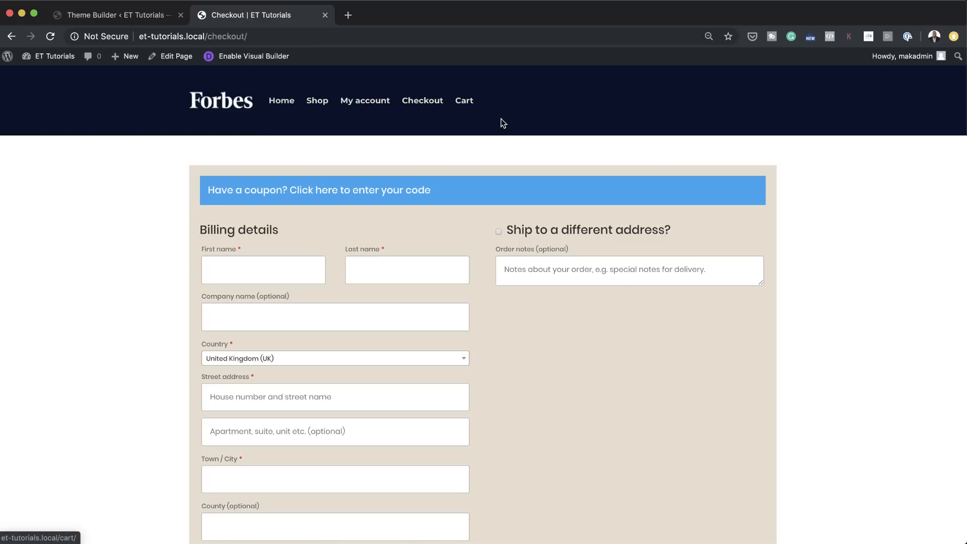
click(388, 103)
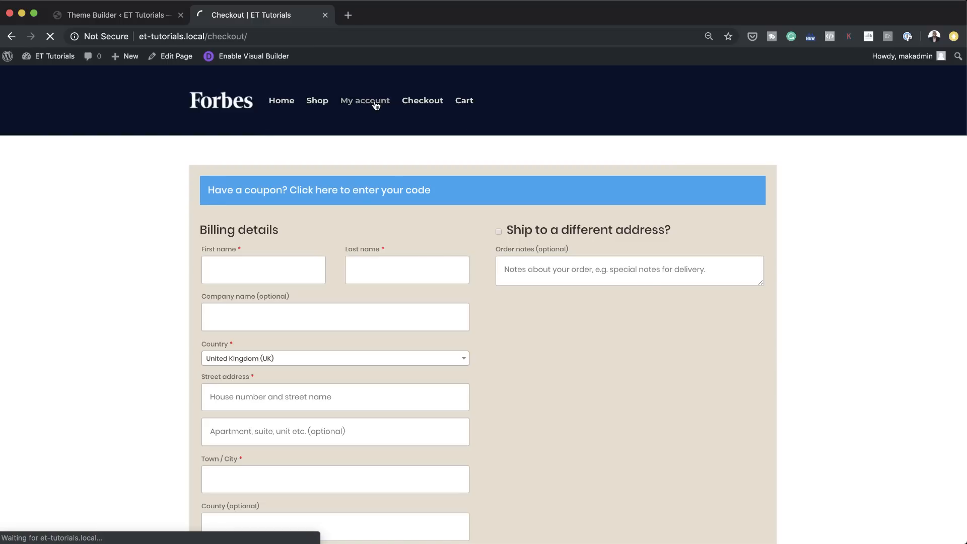
click(467, 104)
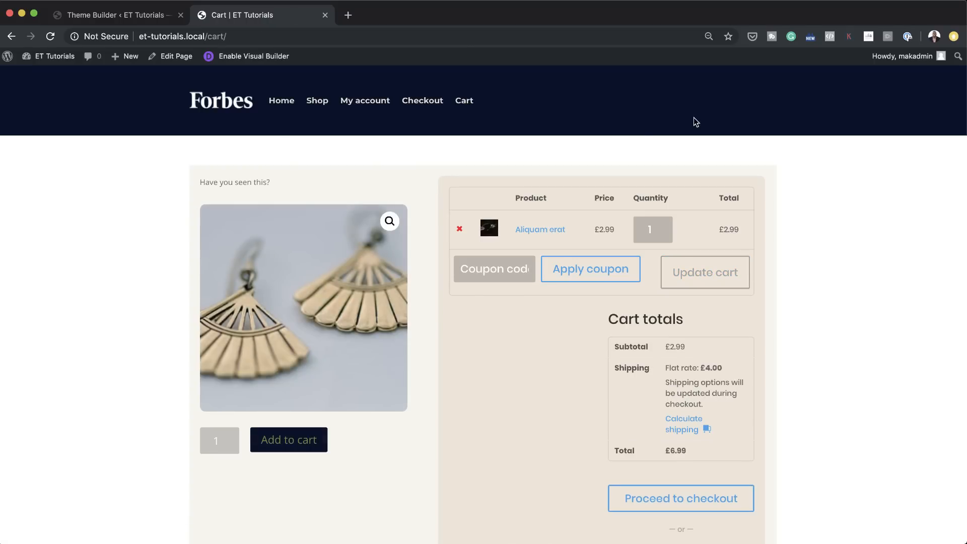
click(127, 17)
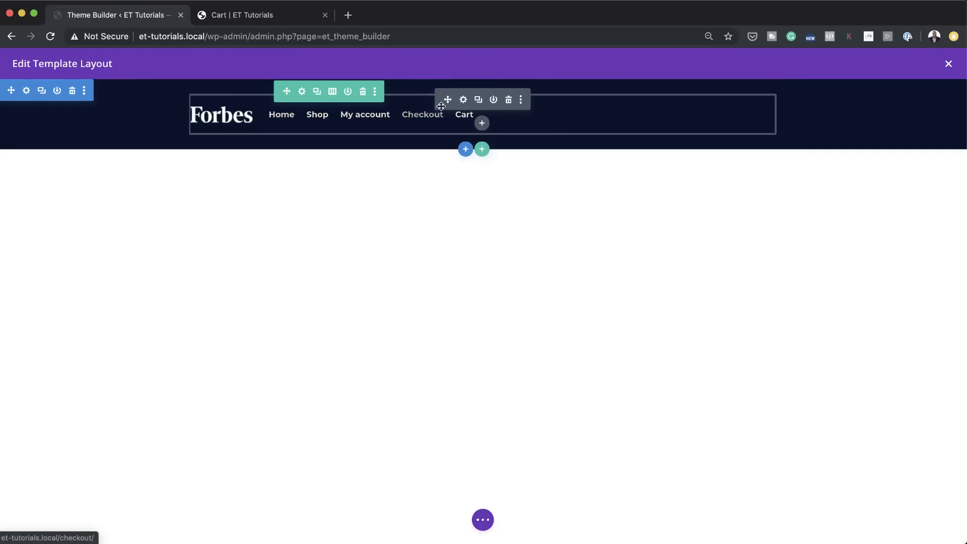
Step: Change the header row to a two-fifths and three-fifths column layout and move the Menu module into the wider second column
click(332, 92)
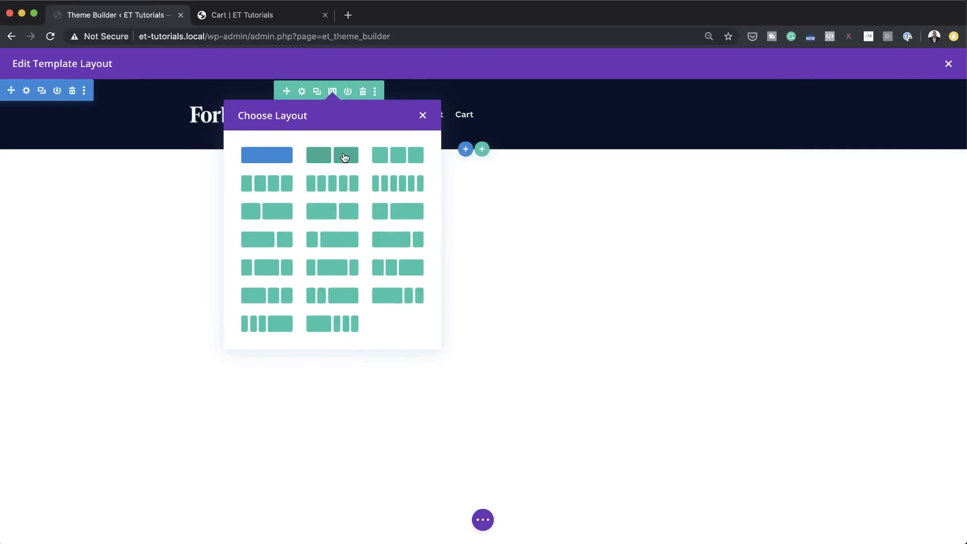
click(277, 216)
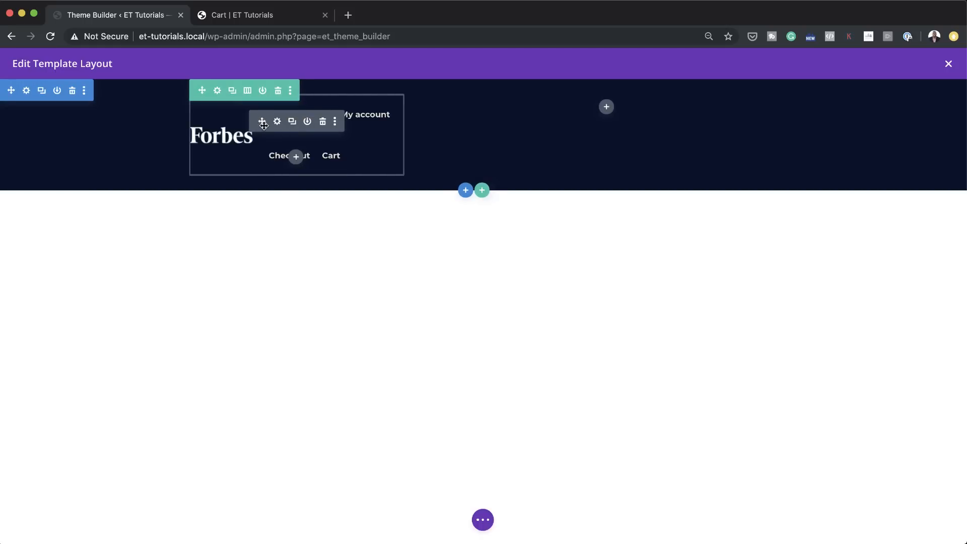
drag(261, 120, 565, 106)
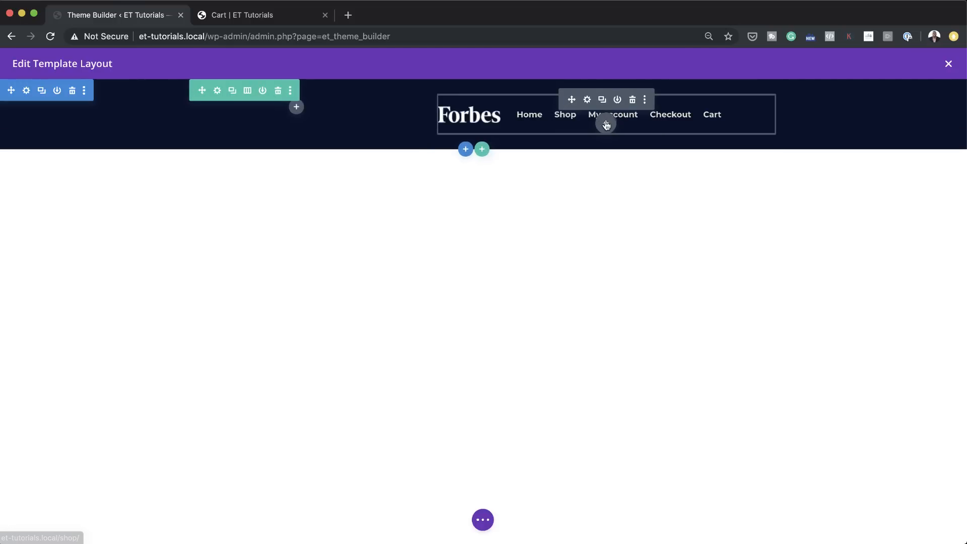
Step: Remove the logo image from the Menu module and save the module
click(584, 99)
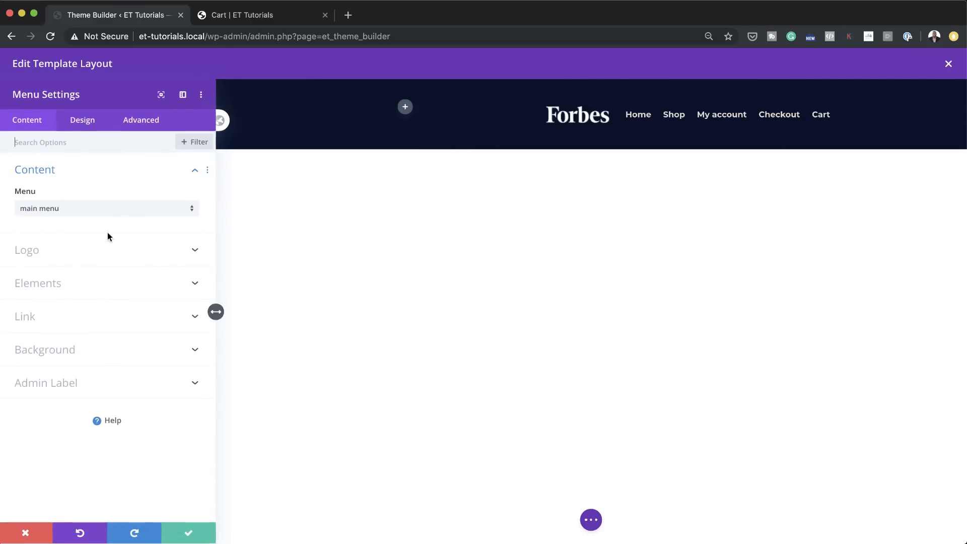
click(52, 250)
click(164, 233)
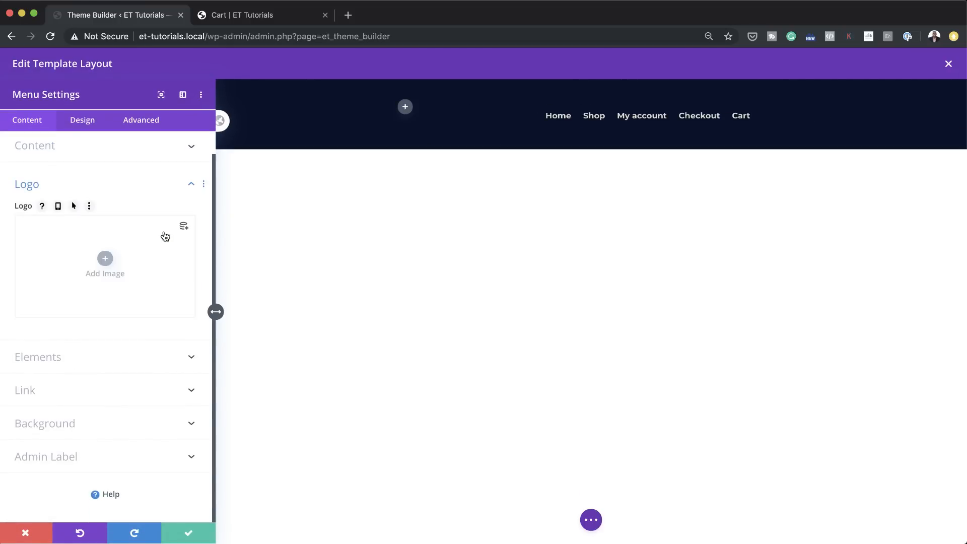
click(188, 532)
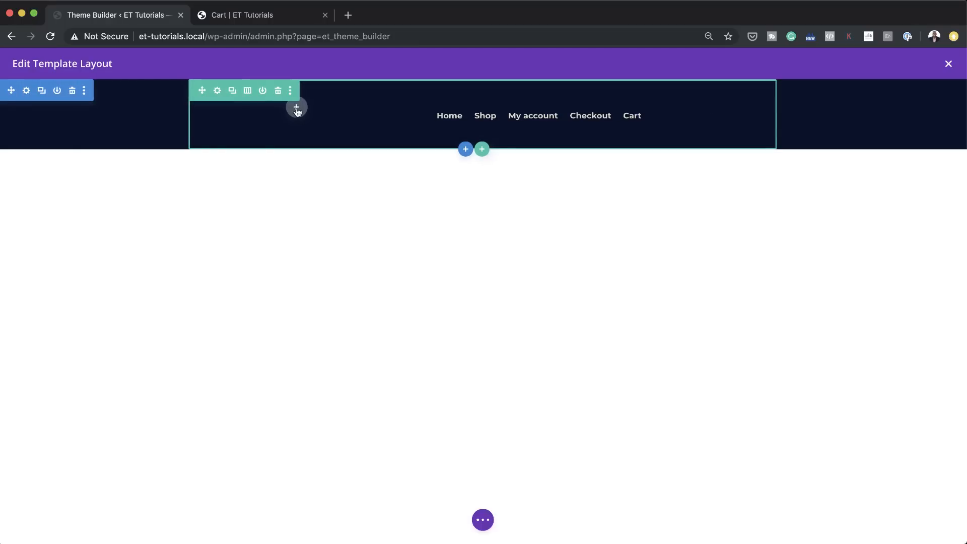
Step: Insert an Image module into the header row's empty first column
click(298, 107)
text(image)
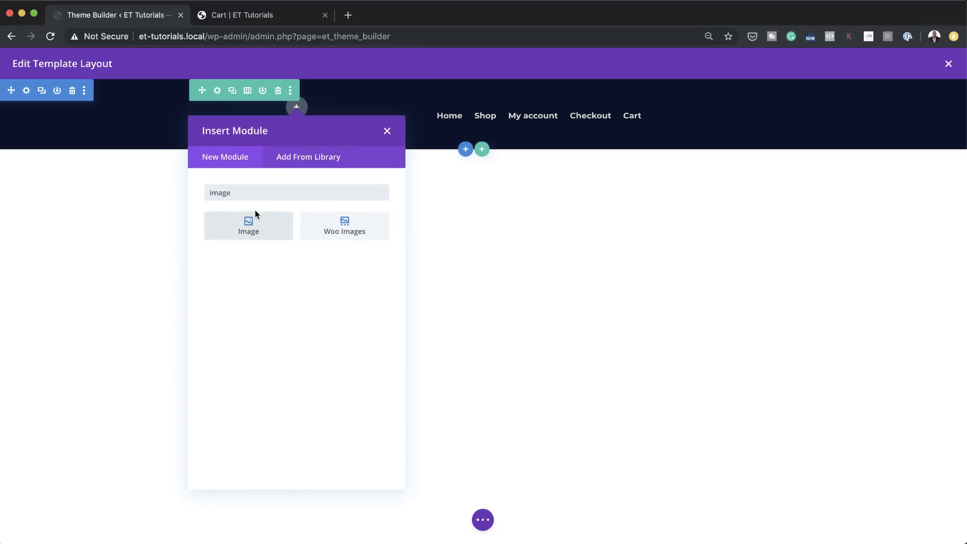
click(261, 233)
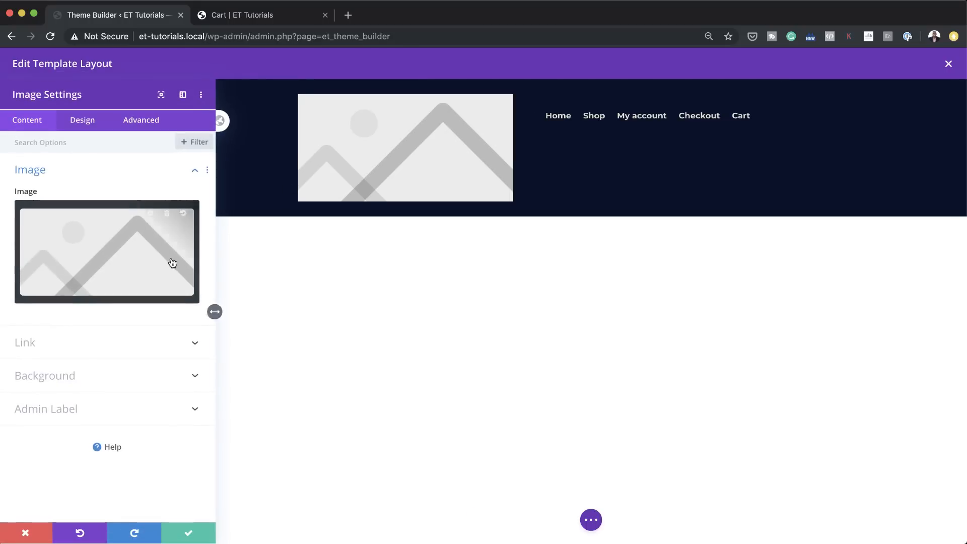
Step: Set the module's image to echos-1.png from the media library, save it, and add top spacing to align the logo vertically with the menu
click(155, 243)
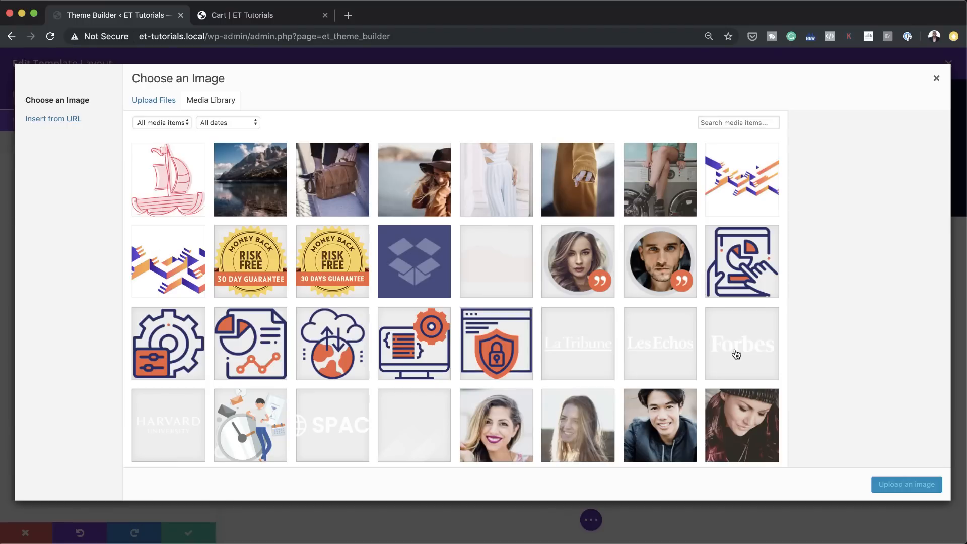
click(661, 345)
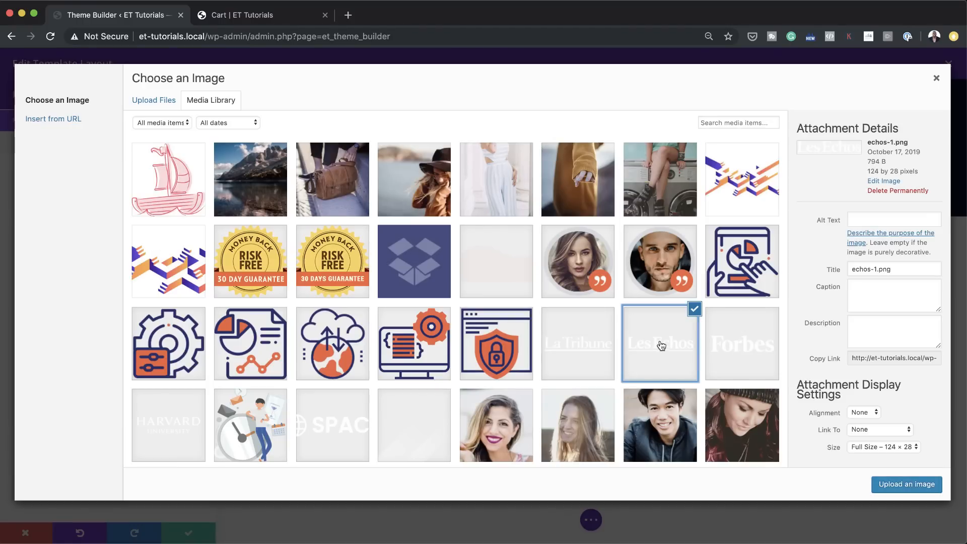
click(906, 484)
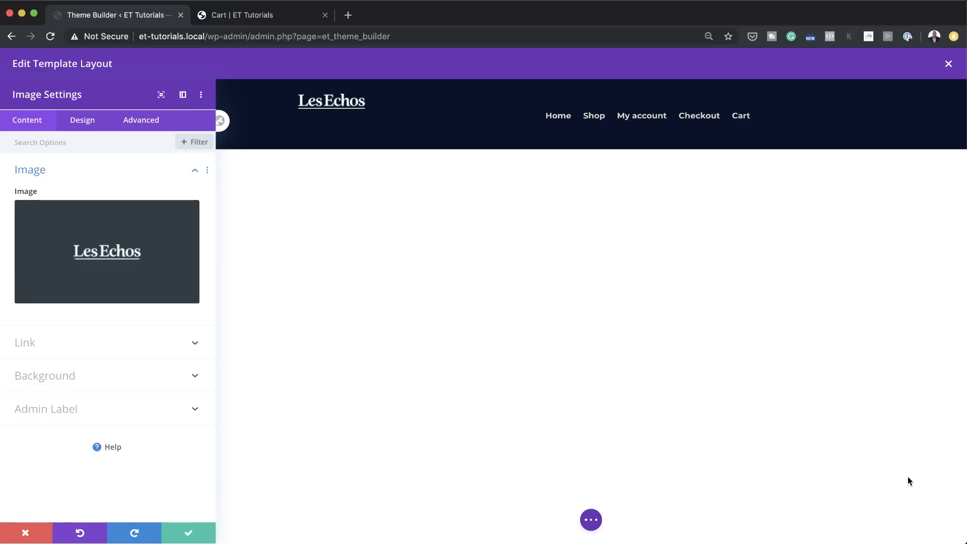
click(189, 532)
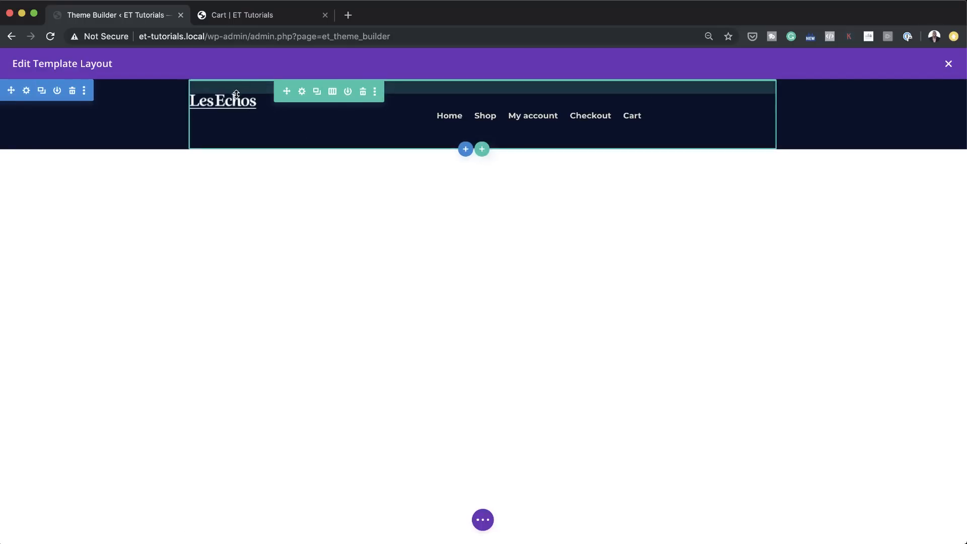
drag(237, 92, 241, 107)
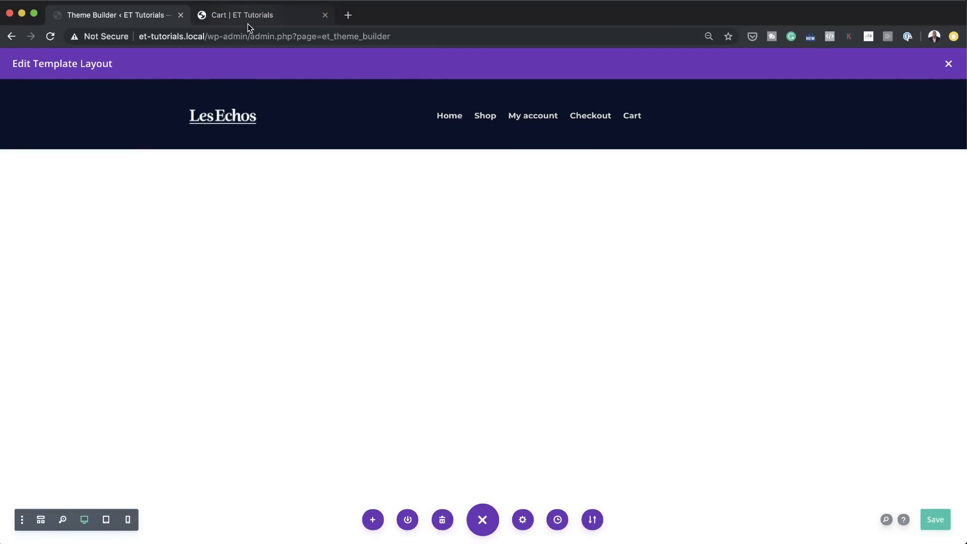
Step: Reload the Cart page in the other tab, check the updated header on the My account and Checkout pages, and return to the Theme Builder
click(266, 17)
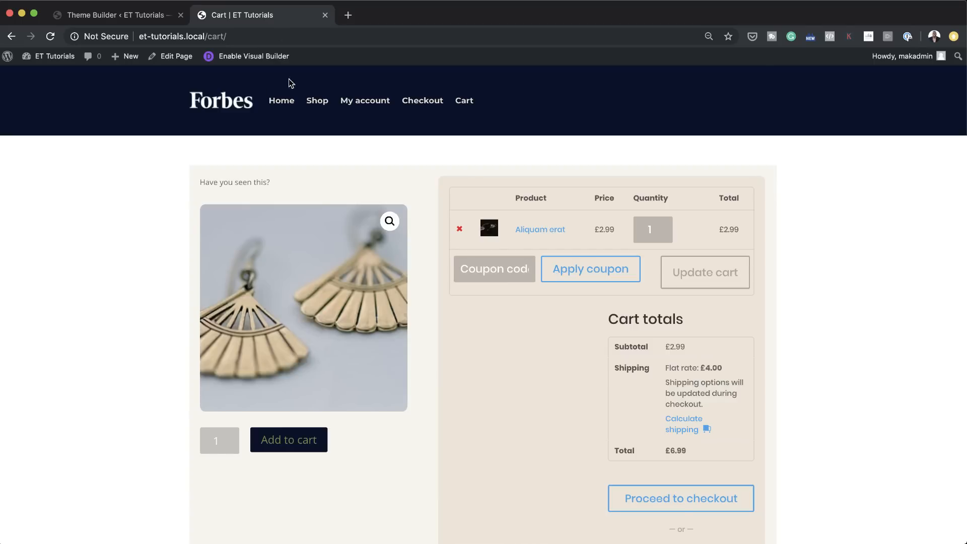
click(51, 40)
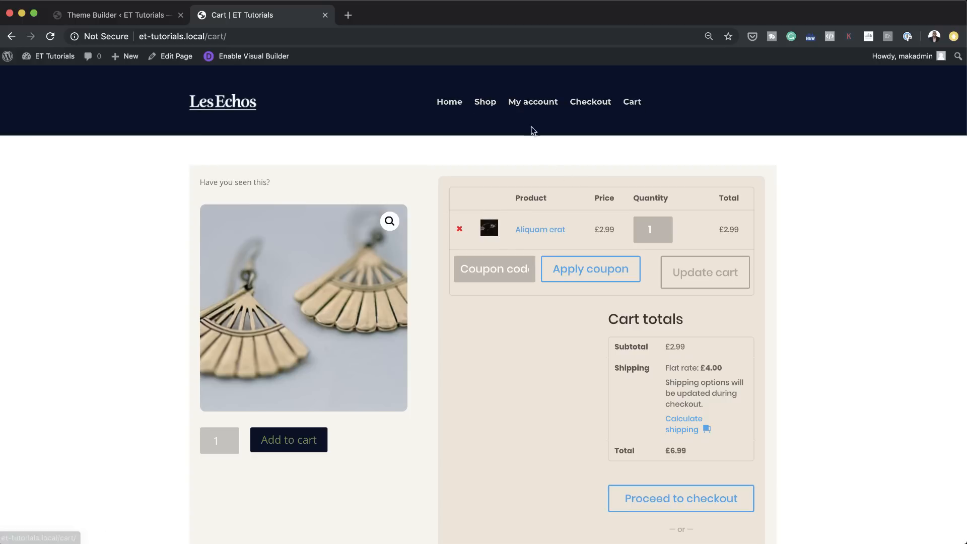
click(494, 107)
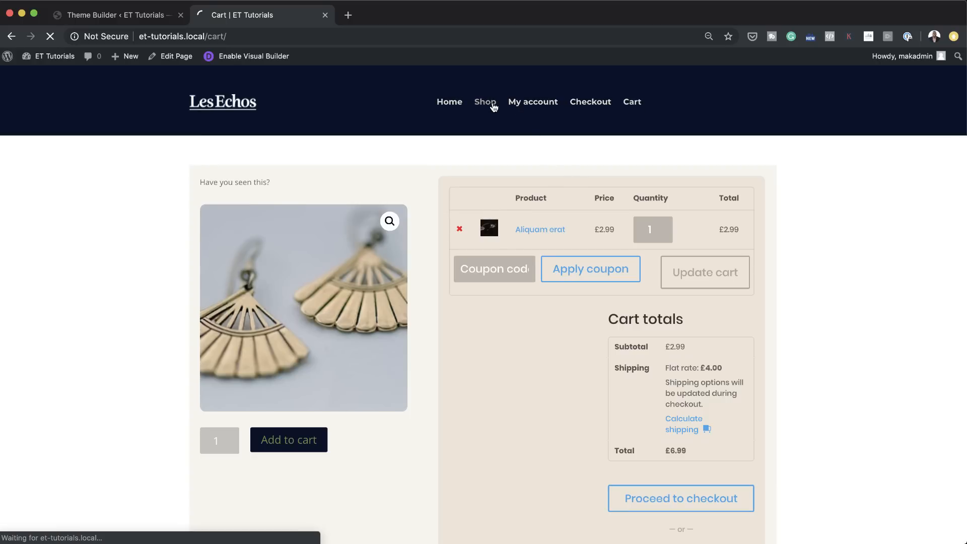
click(530, 106)
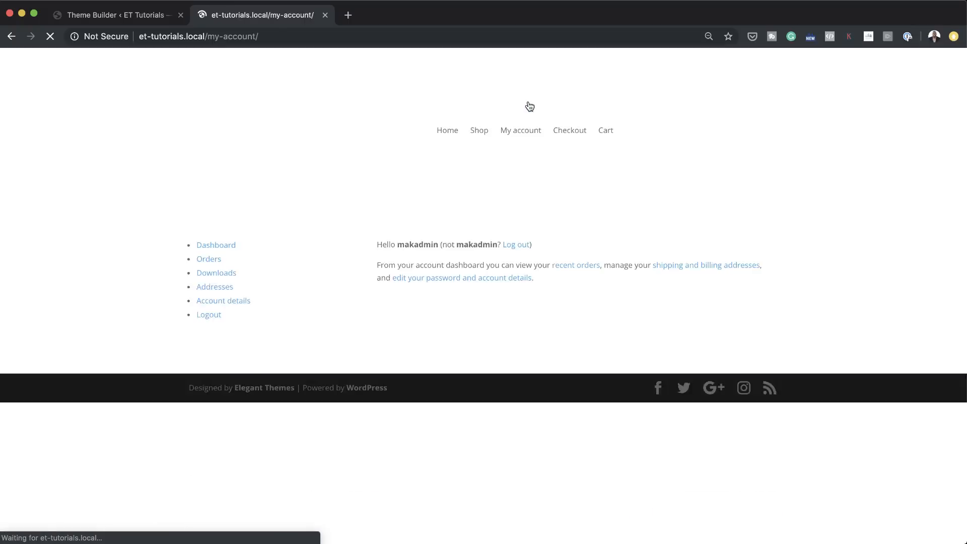
click(593, 105)
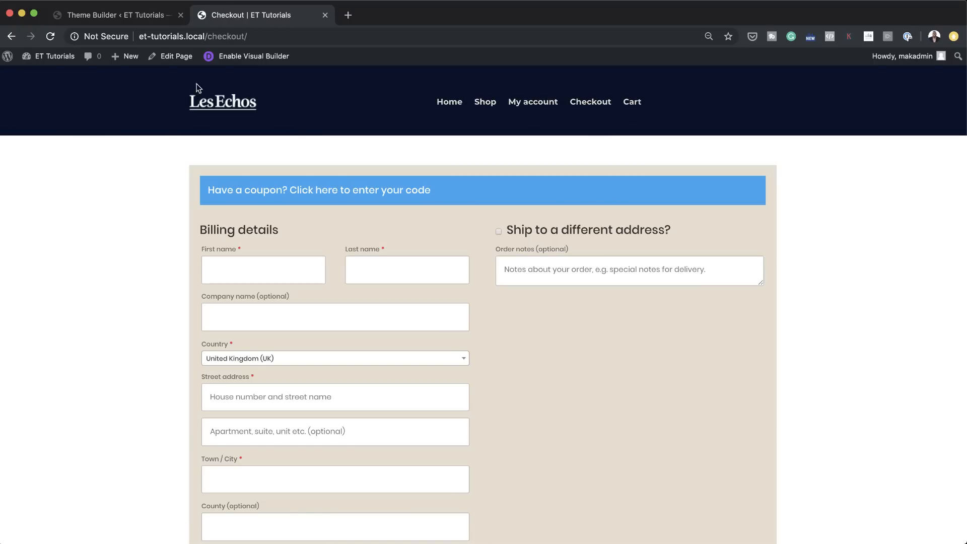
click(134, 17)
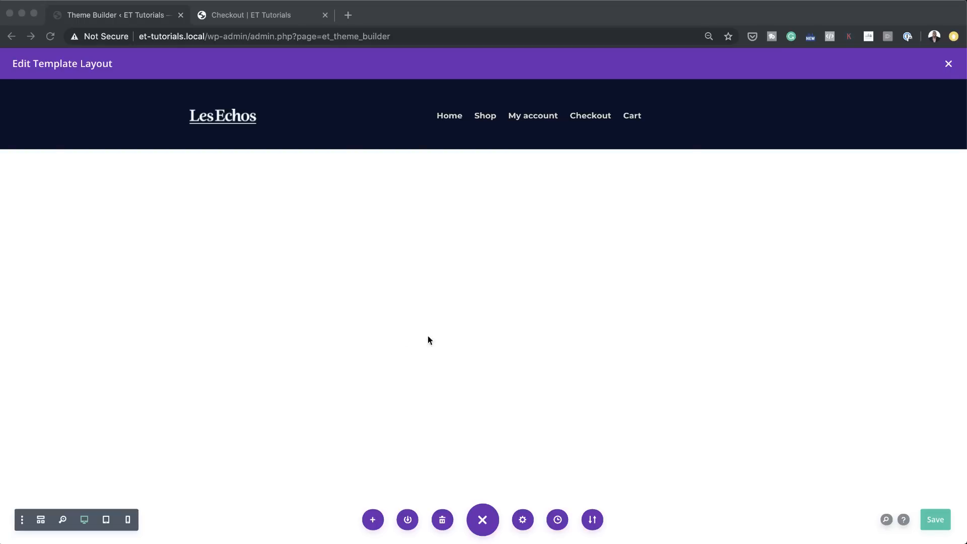
click(294, 186)
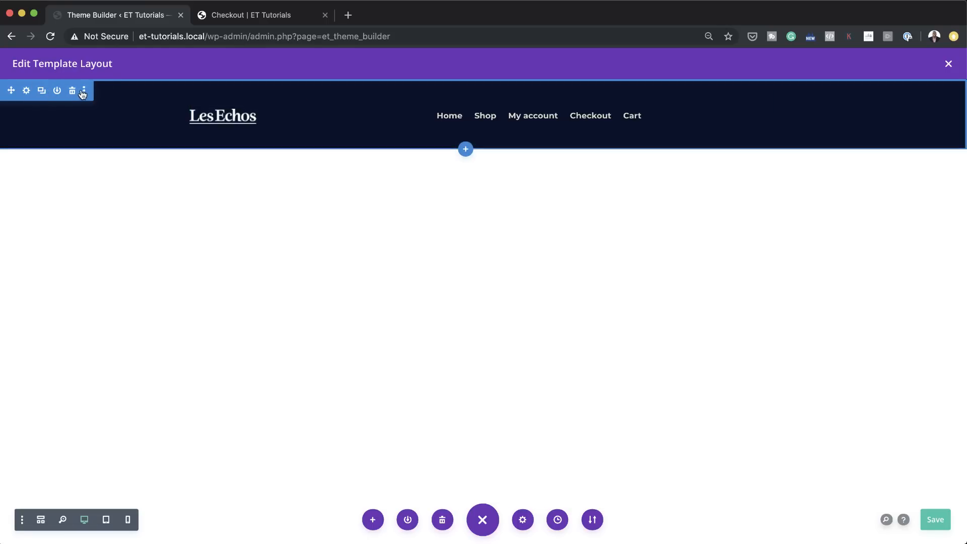
click(27, 91)
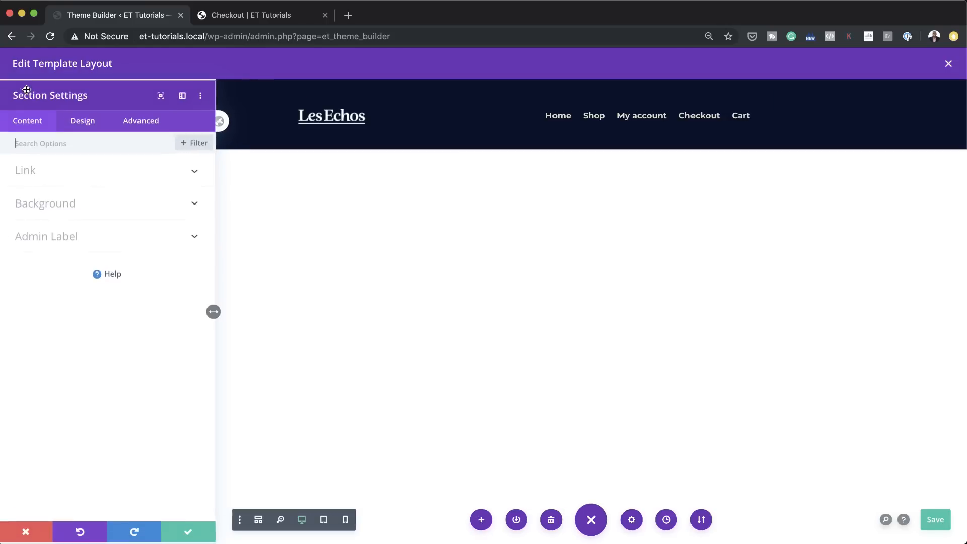
click(142, 125)
click(69, 205)
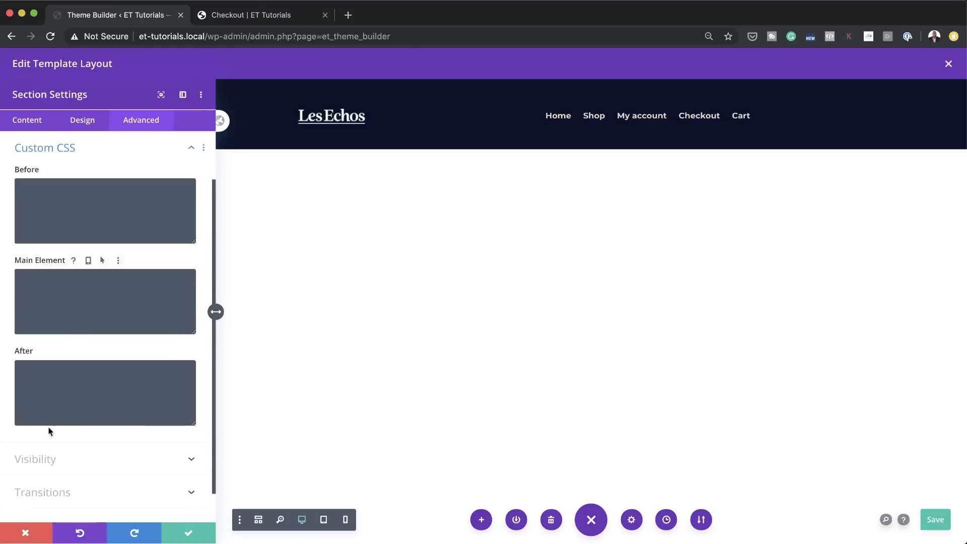
click(25, 533)
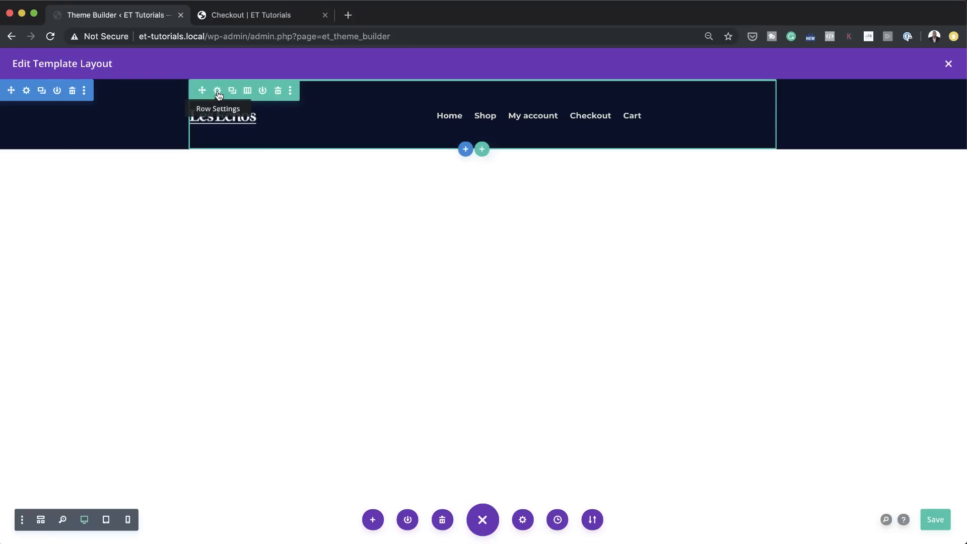
key(super+s)
Step: Set the header row's width to 91%, increase its max width so it spans more of the page, and save the row
click(217, 90)
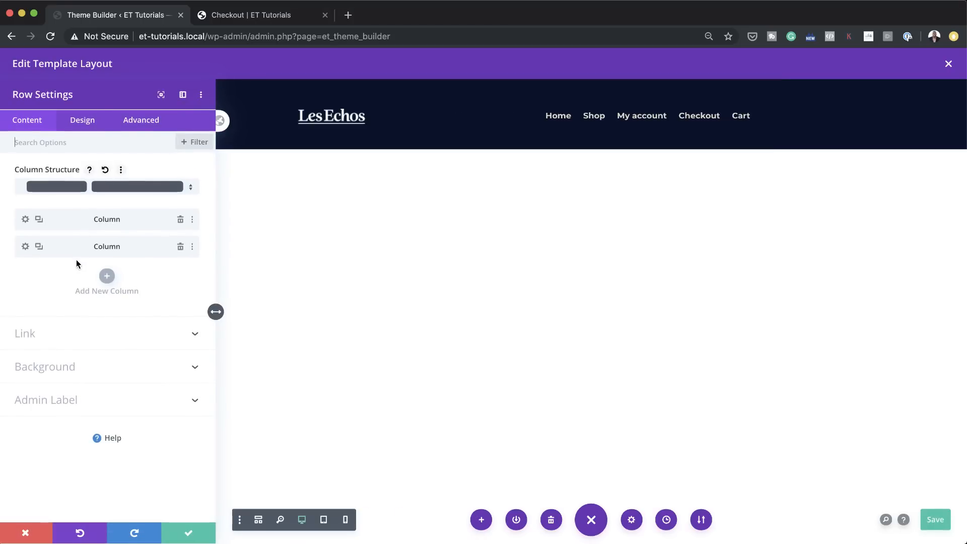
click(83, 122)
click(54, 174)
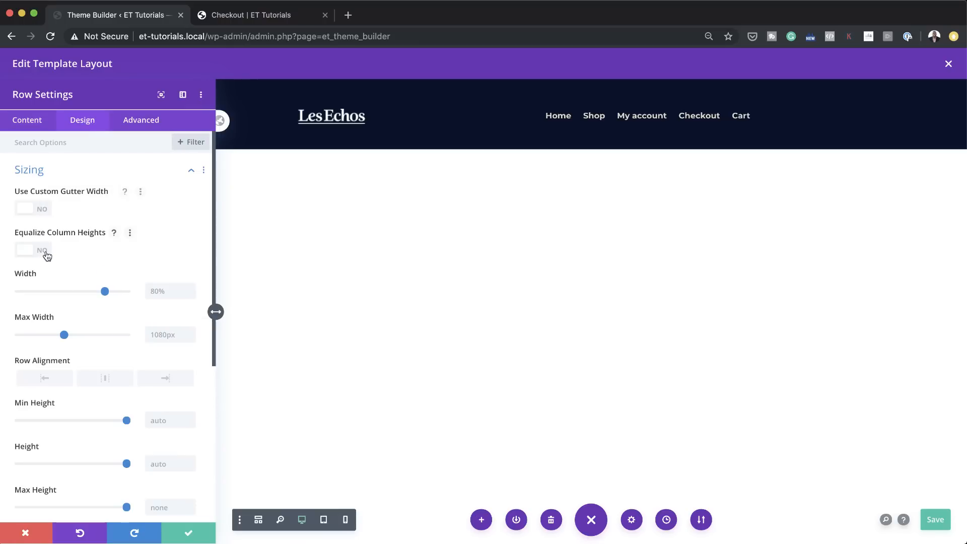
drag(104, 291, 119, 296)
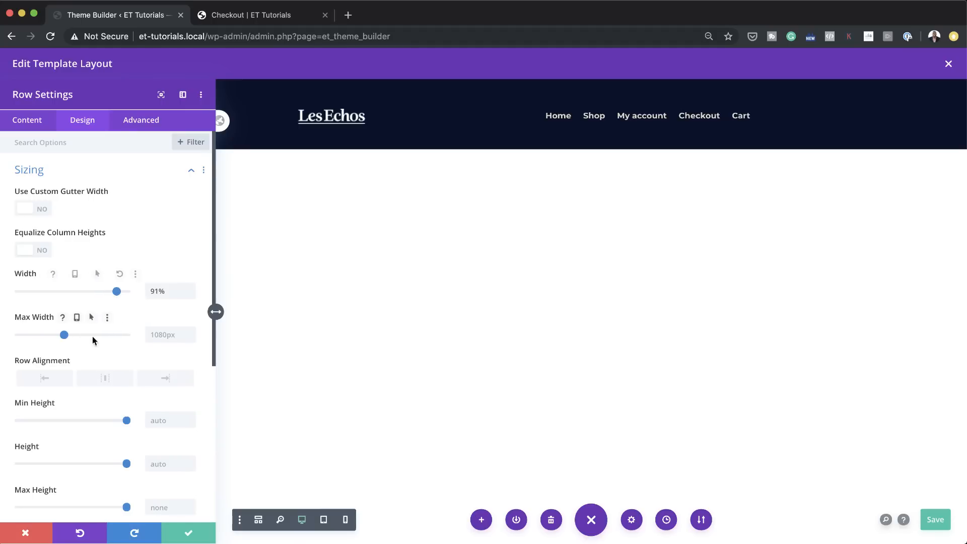
click(161, 334)
click(183, 358)
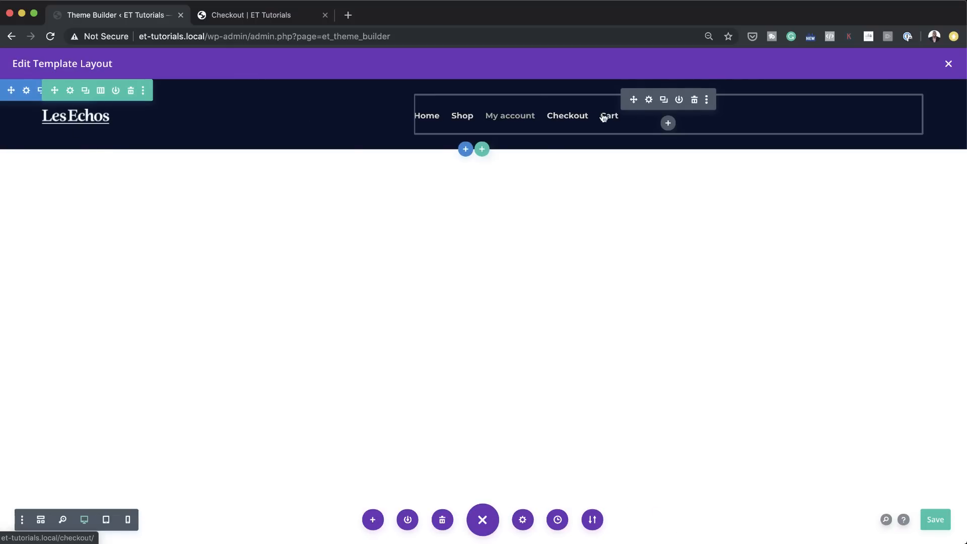
Step: Right-align the header Menu module's text, save the module, and save and close the header layout
click(649, 100)
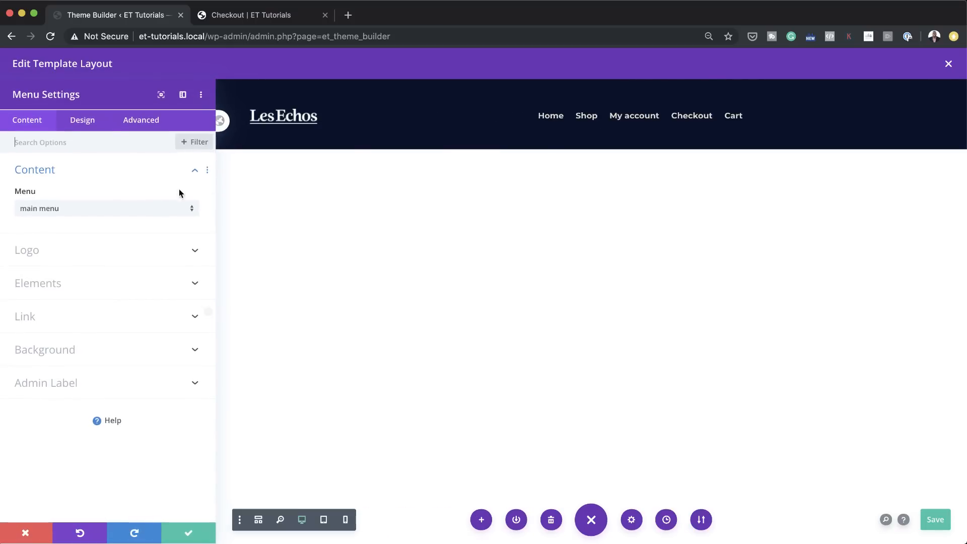
click(92, 126)
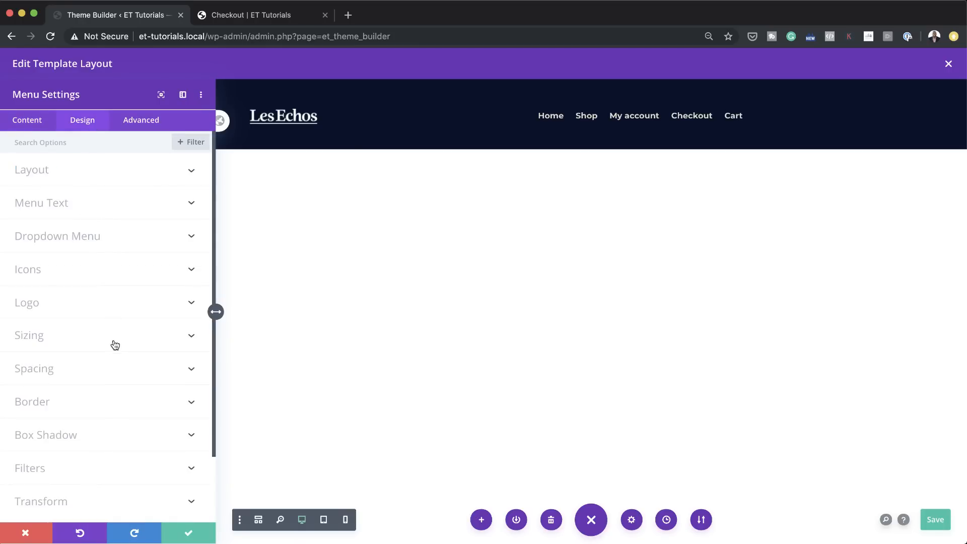
scroll(123, 346, down, 2)
scroll(120, 338, up, 2)
click(95, 203)
scroll(129, 373, down, 3)
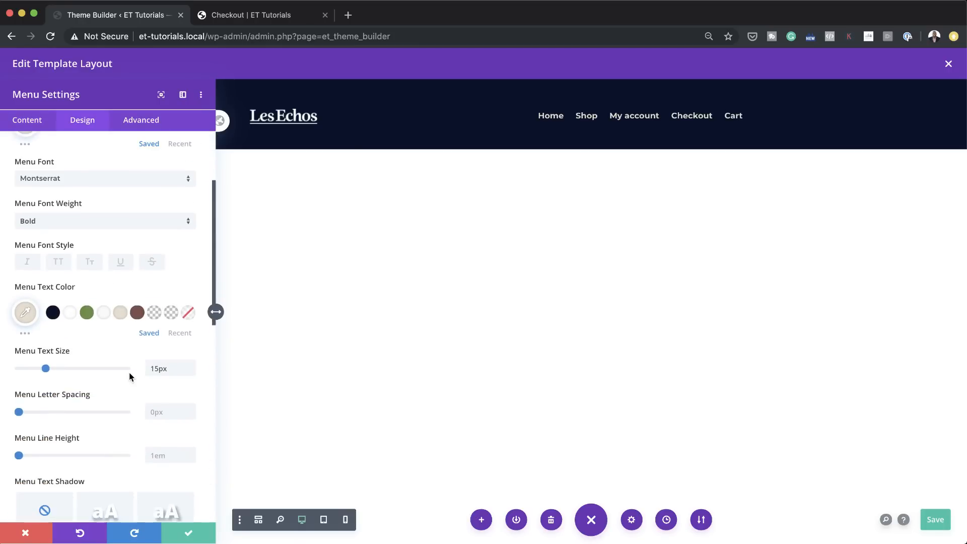
scroll(129, 373, down, 3)
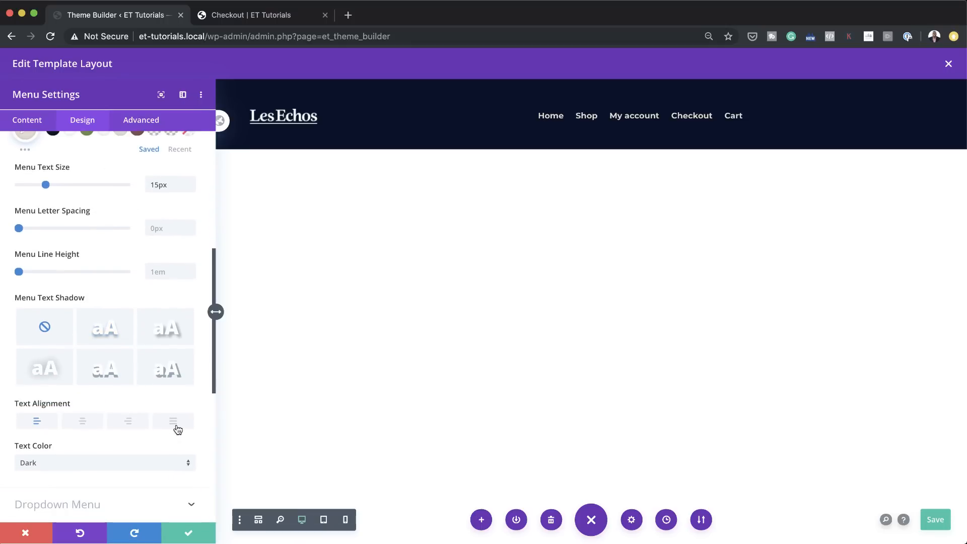
click(132, 426)
click(188, 534)
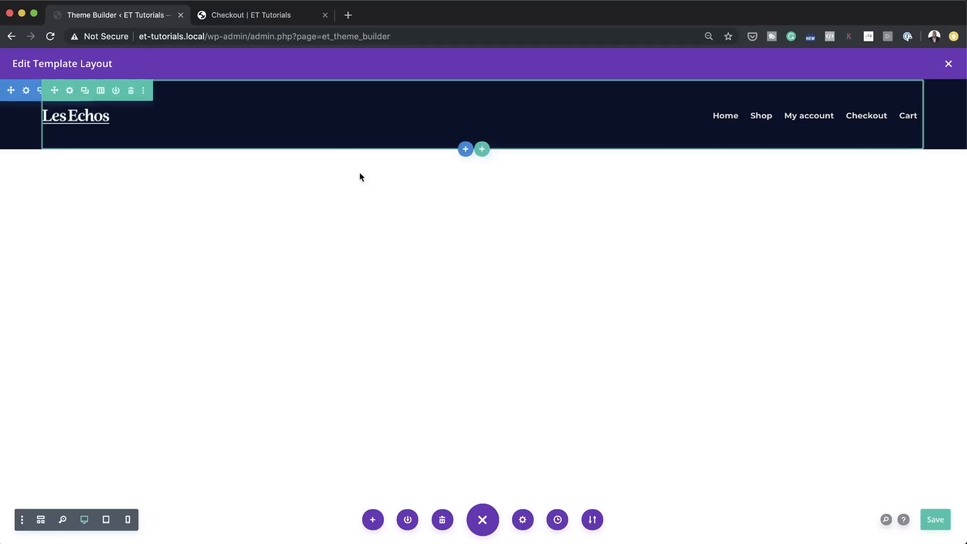
click(935, 520)
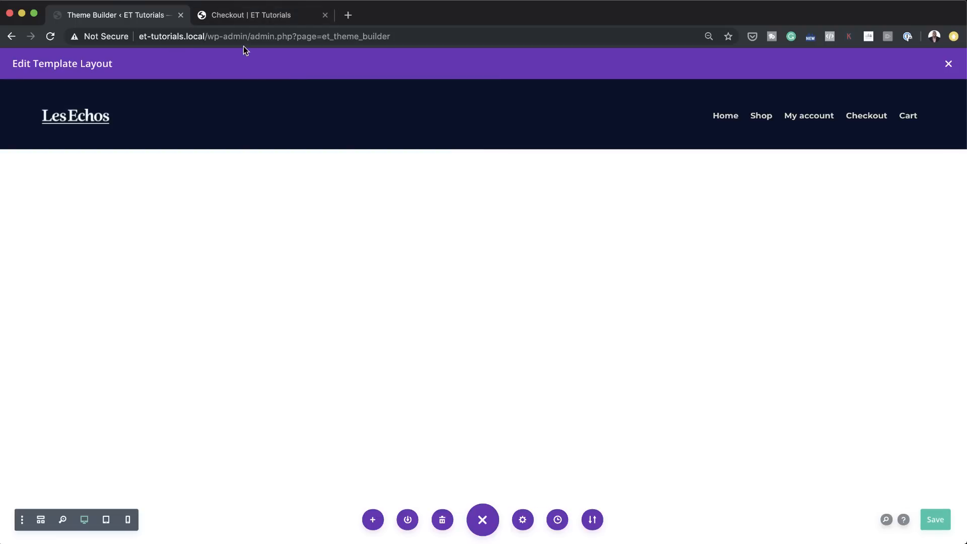
click(948, 64)
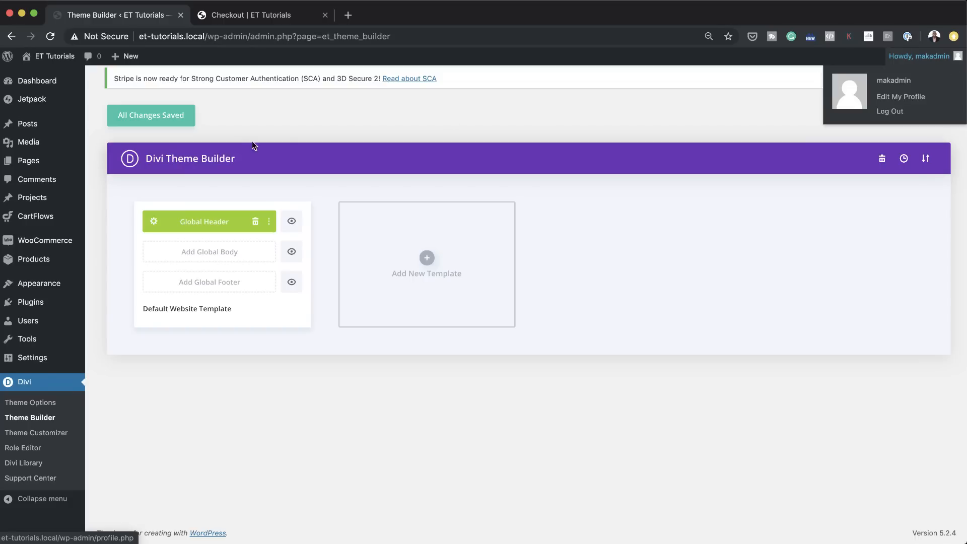
Step: Reload the Checkout page in the other tab, check the header on the Shop page too, and return to the Theme Builder
click(290, 16)
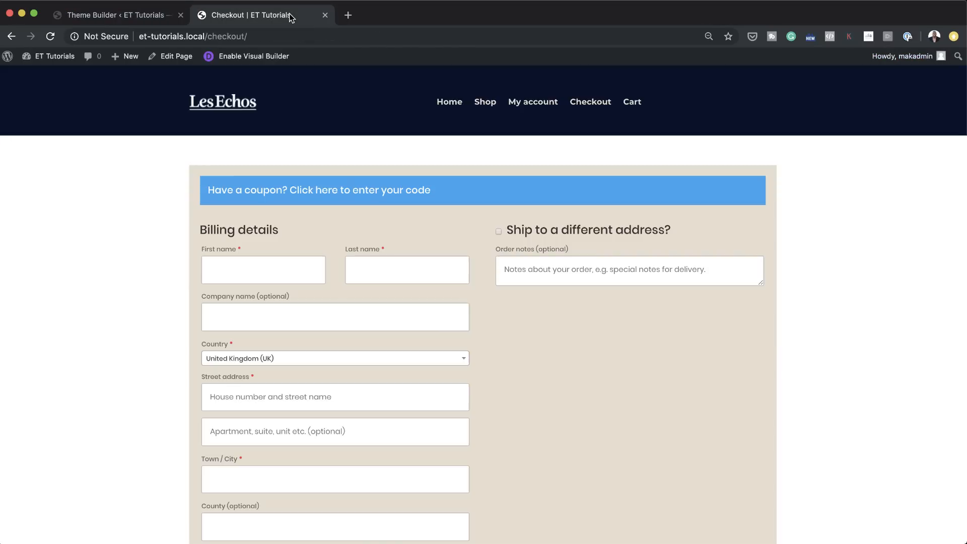
click(50, 36)
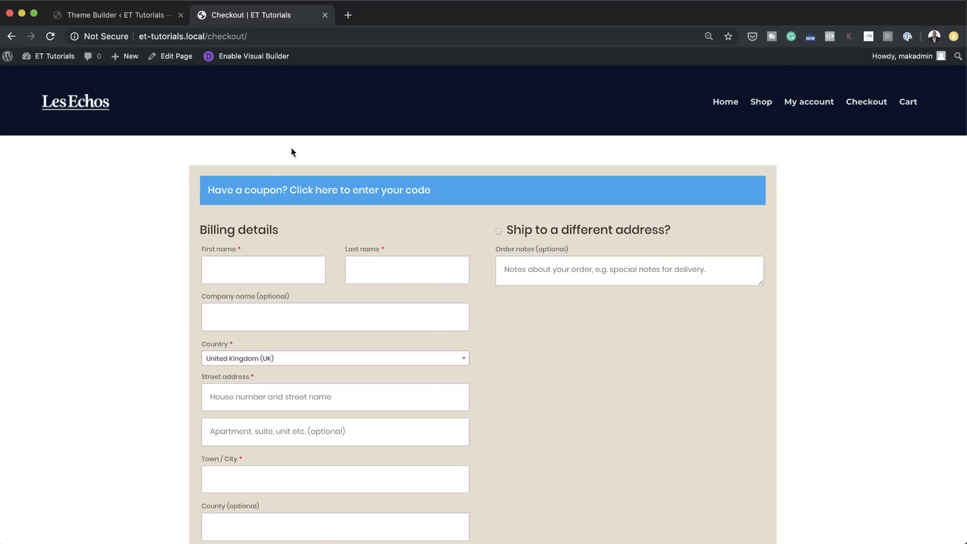
click(761, 102)
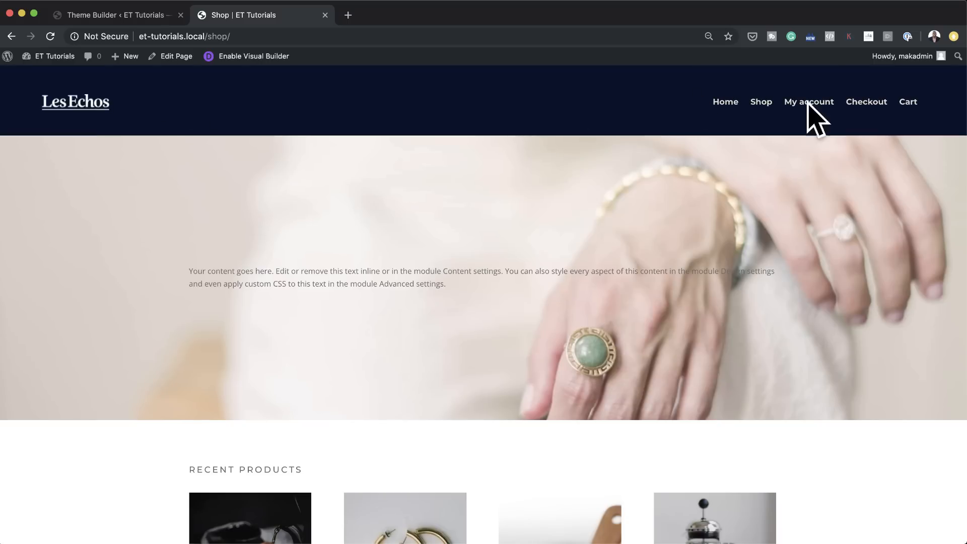
click(155, 20)
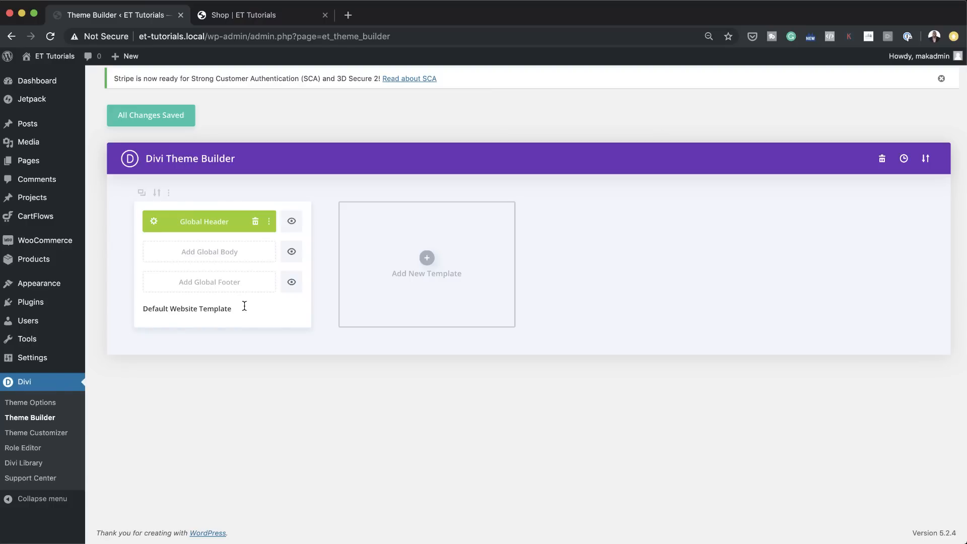
Step: Start building a global footer for the default website template from a premade layout
click(164, 118)
click(224, 288)
click(221, 291)
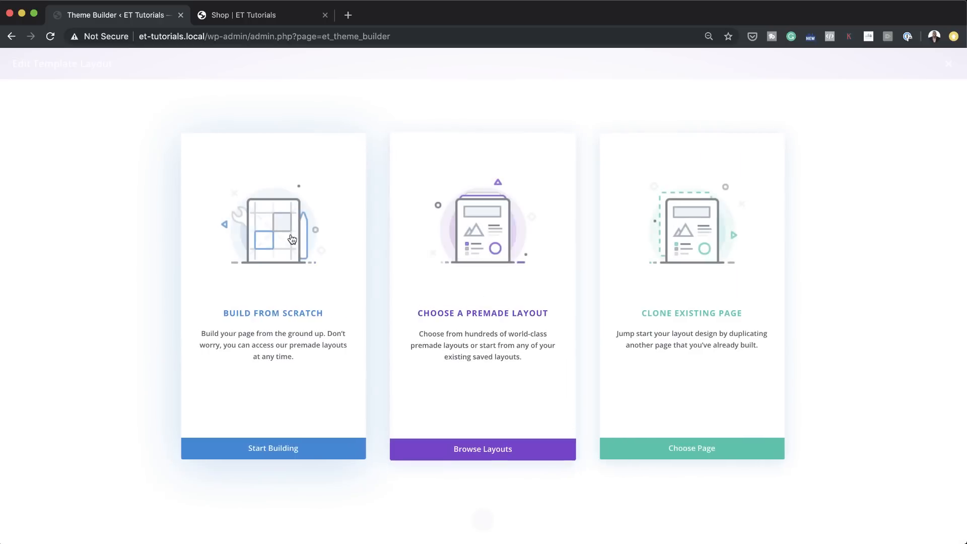
click(490, 318)
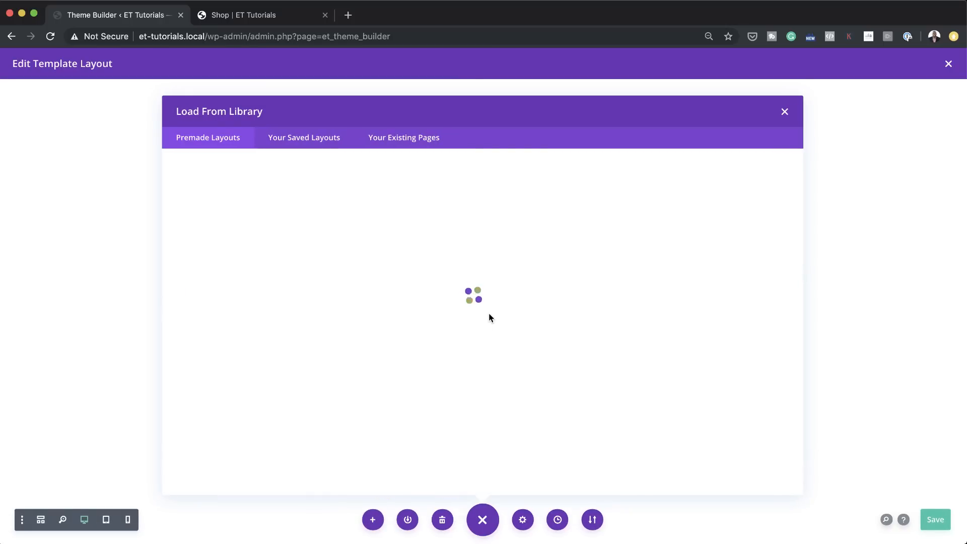
Step: Browse the premade layout packs, preview the Business Consultant landing page, and go back to the pack list
scroll(489, 316, down, 5)
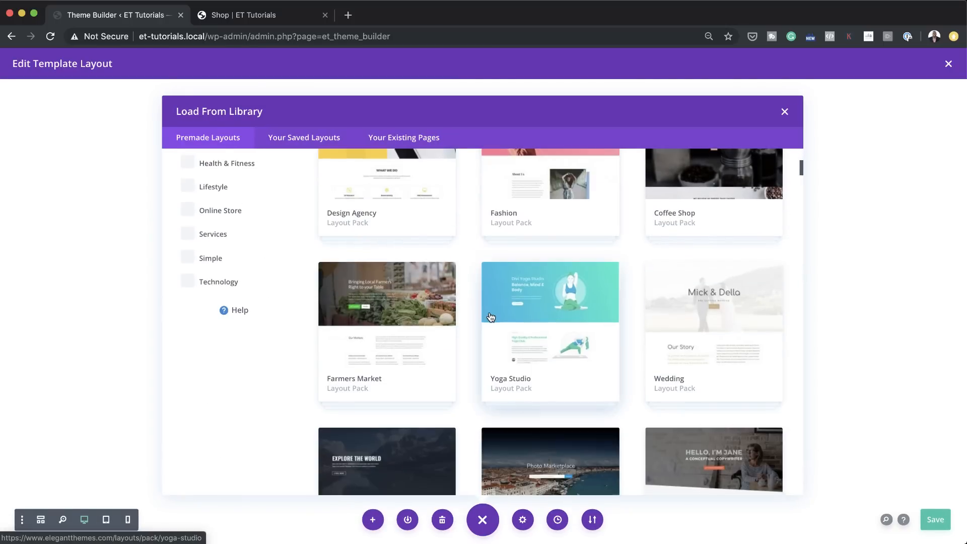
scroll(490, 317, down, 8)
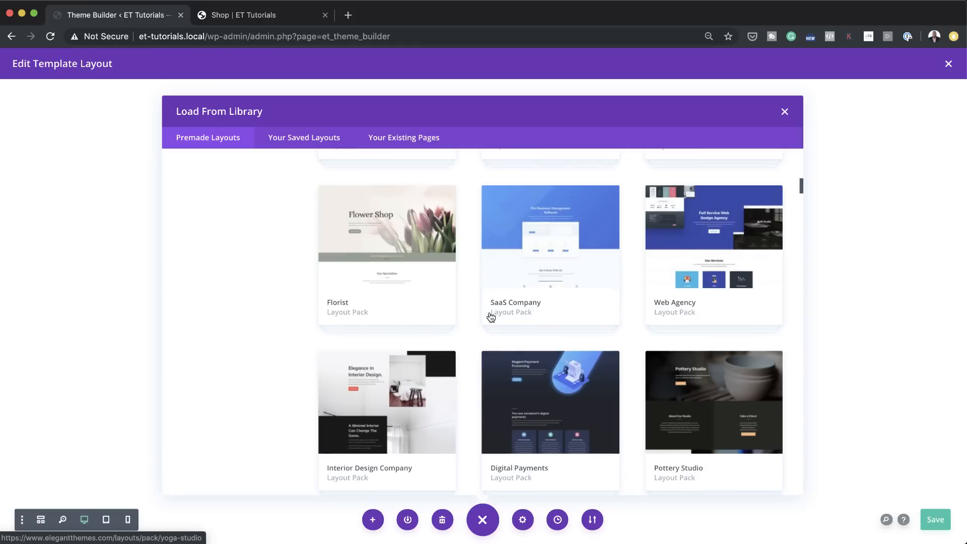
scroll(491, 316, down, 5)
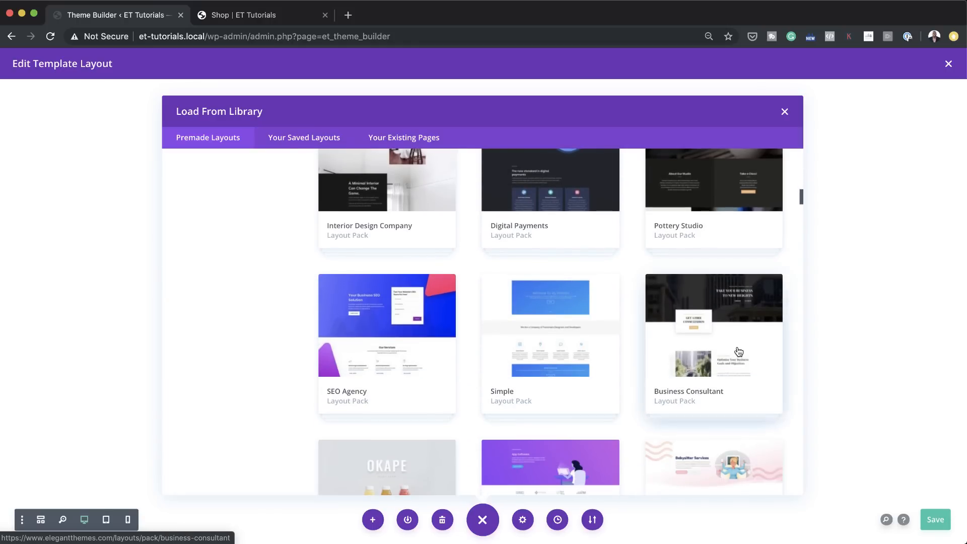
click(738, 351)
scroll(343, 318, down, 5)
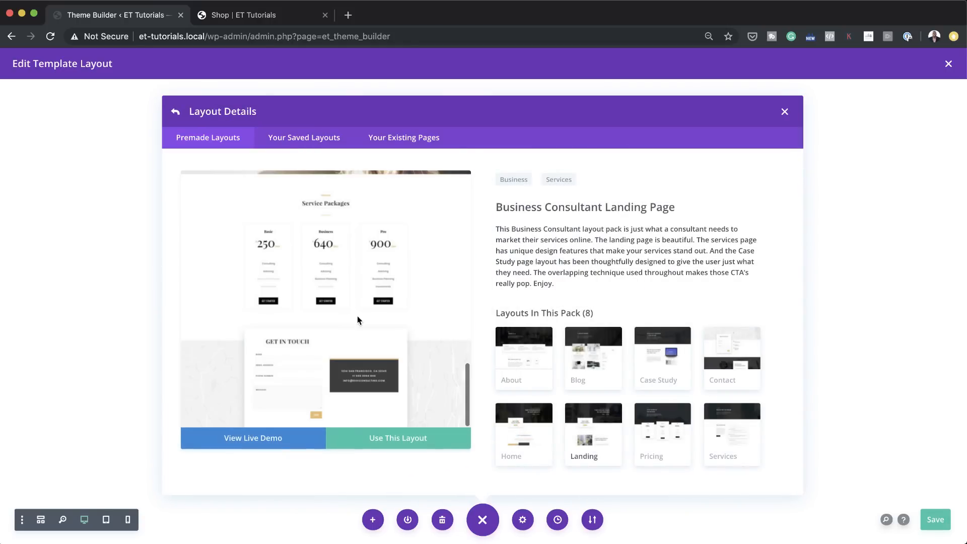
click(608, 433)
scroll(361, 294, down, 10)
click(175, 112)
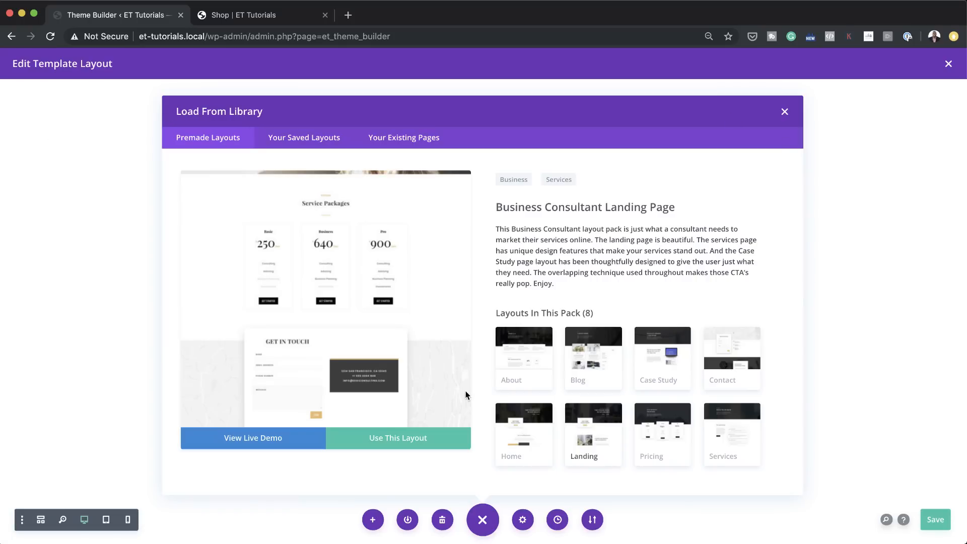
Step: Load the Landing page layout of the Design Agency pack into the footer and look over its content
scroll(572, 397, down, 3)
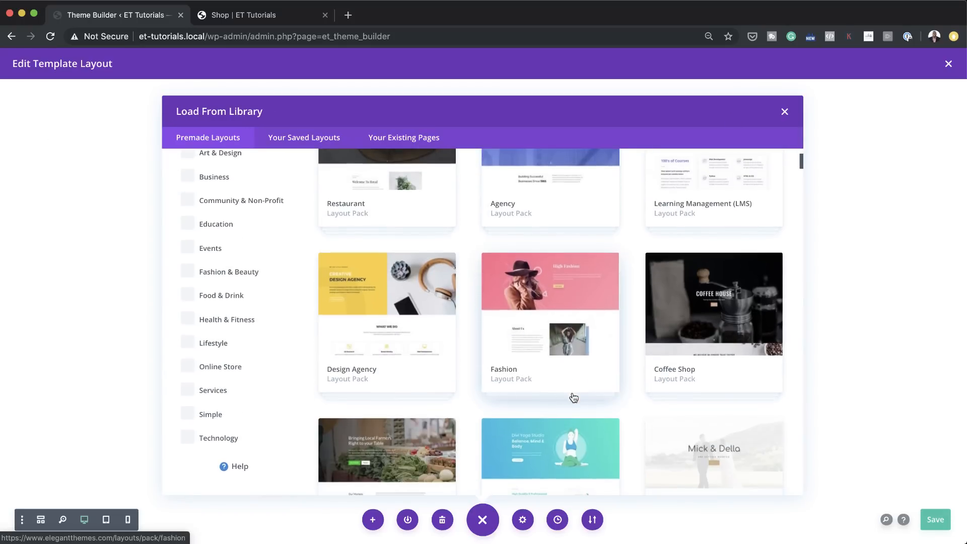
click(361, 292)
scroll(377, 324, down, 10)
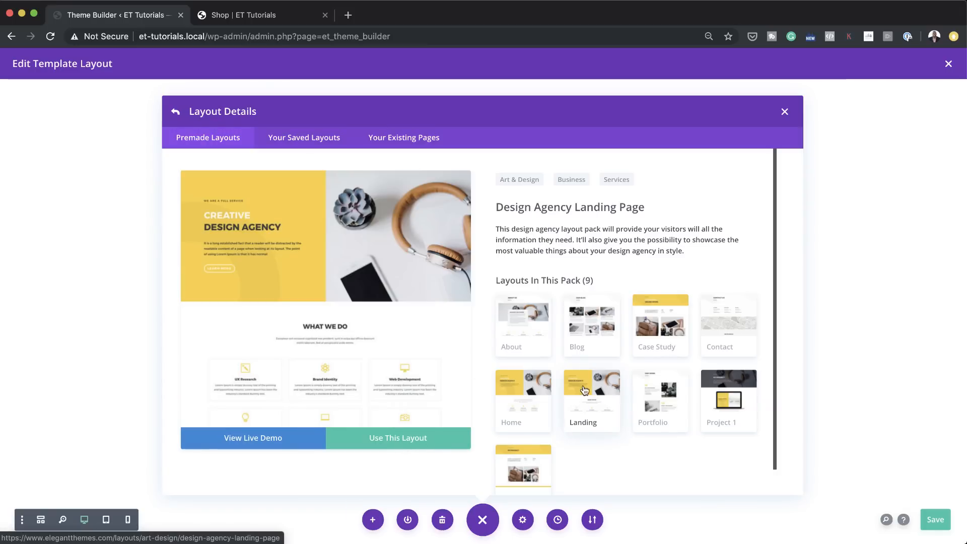
click(421, 441)
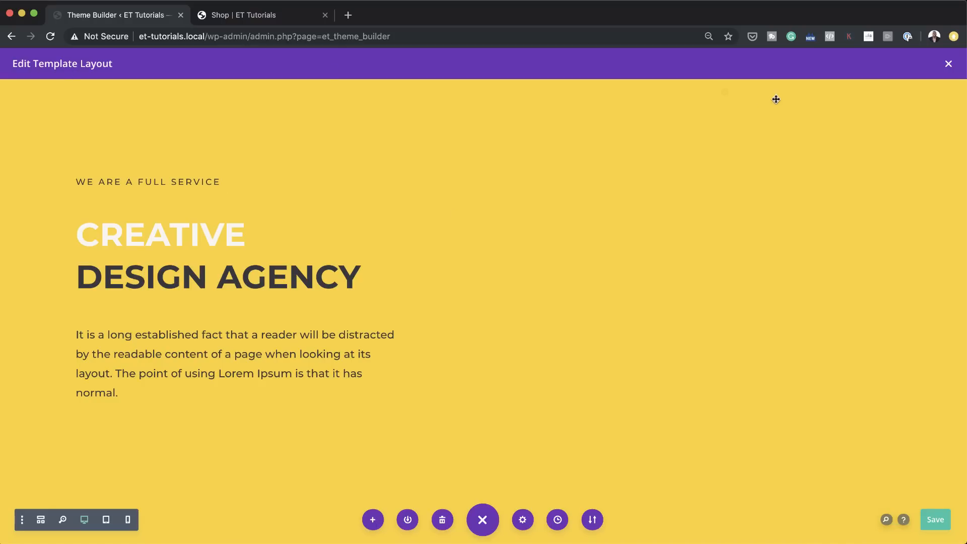
scroll(440, 372, down, 3)
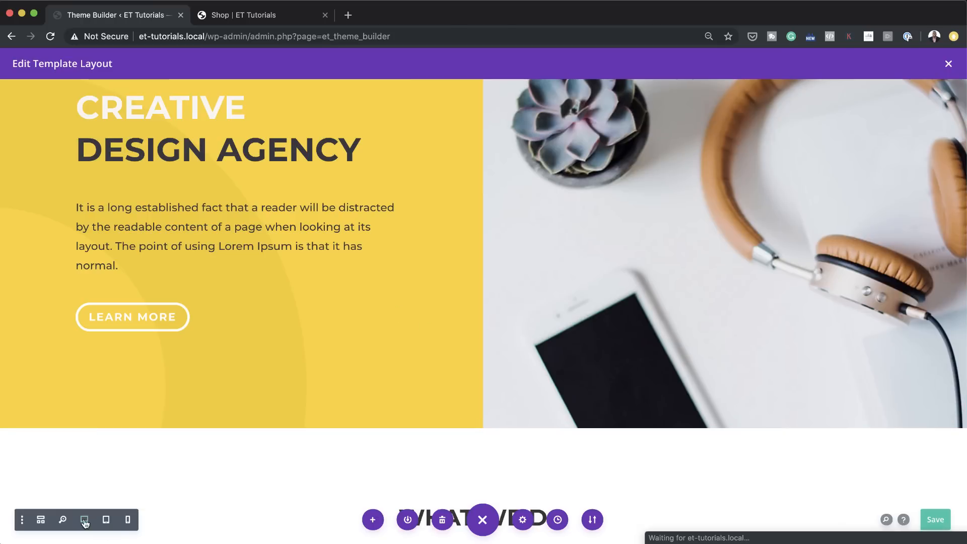
Step: Switch the footer layout to wireframe view and delete every section above the Contact Form Section, from Hero through Testimonial Section
click(41, 521)
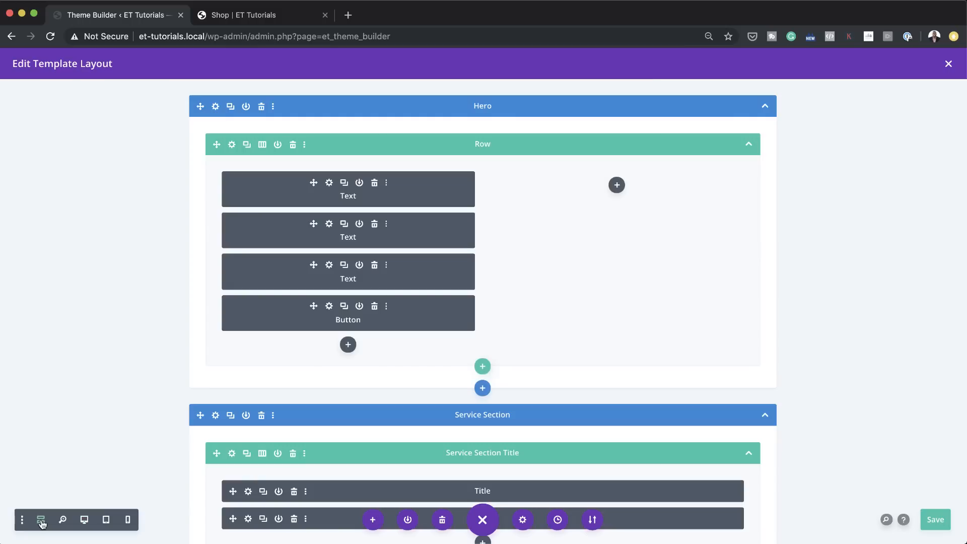
click(765, 107)
click(261, 106)
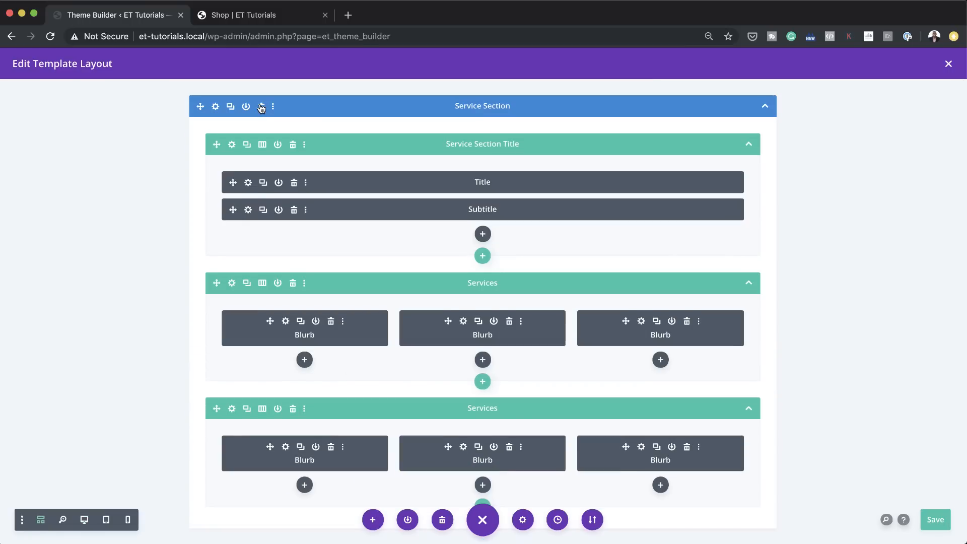
click(261, 108)
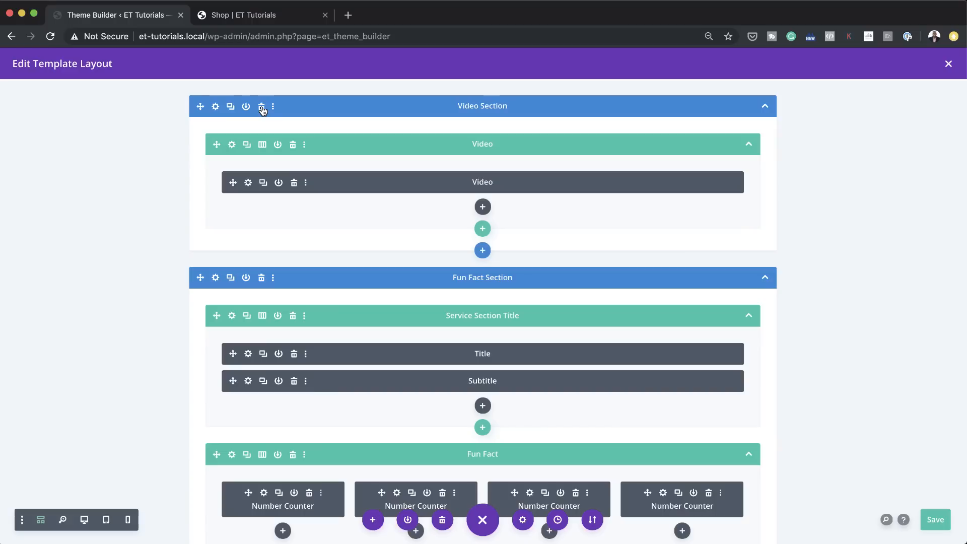
click(262, 106)
click(261, 106)
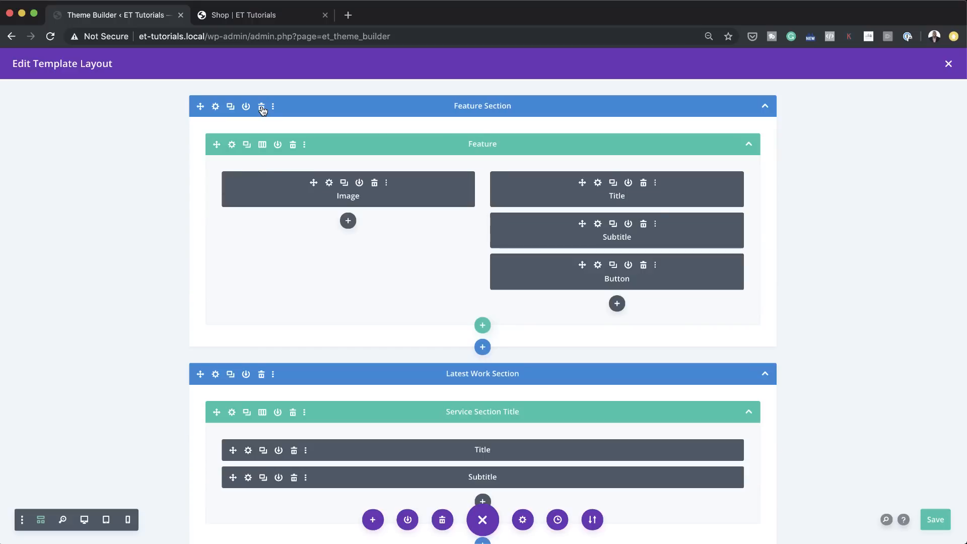
click(262, 107)
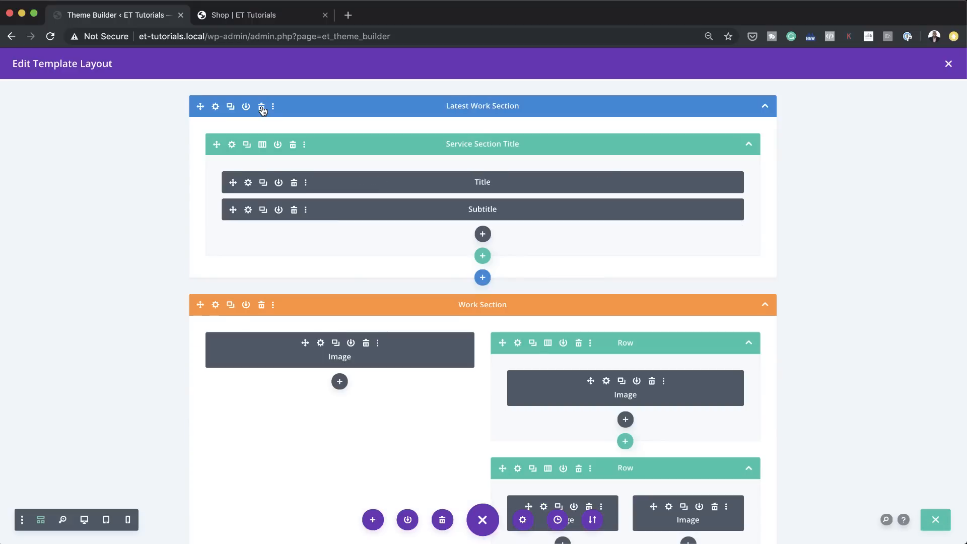
click(261, 107)
click(262, 107)
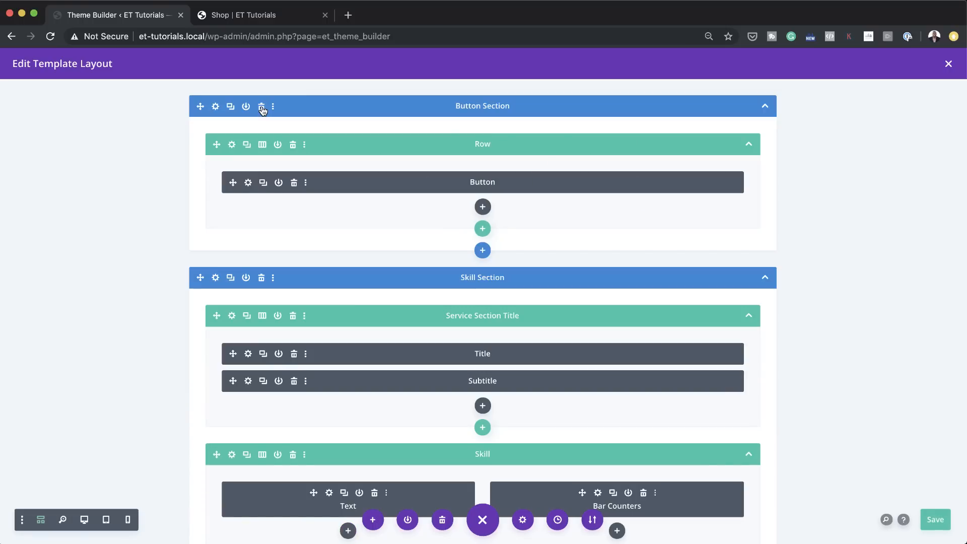
click(261, 106)
click(261, 106)
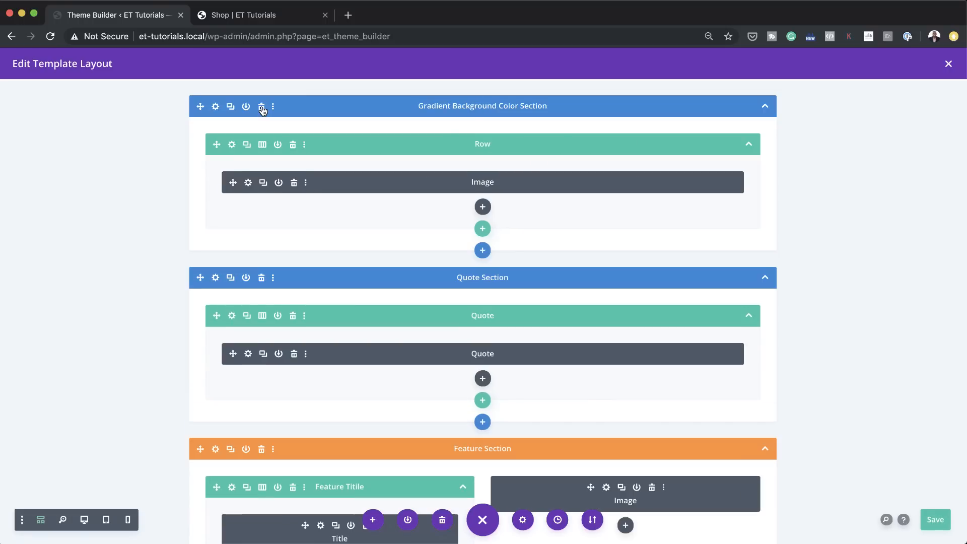
click(261, 107)
click(261, 107)
click(261, 107)
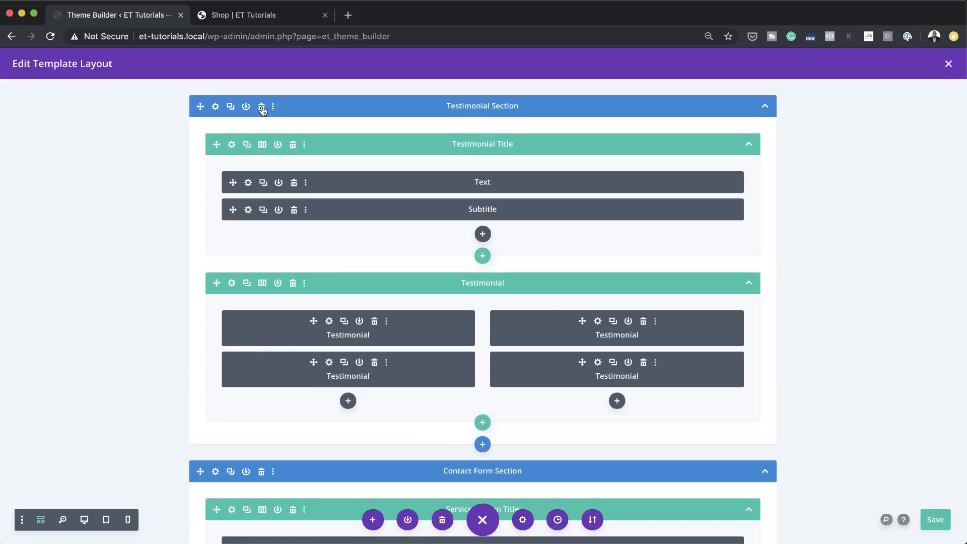
click(262, 107)
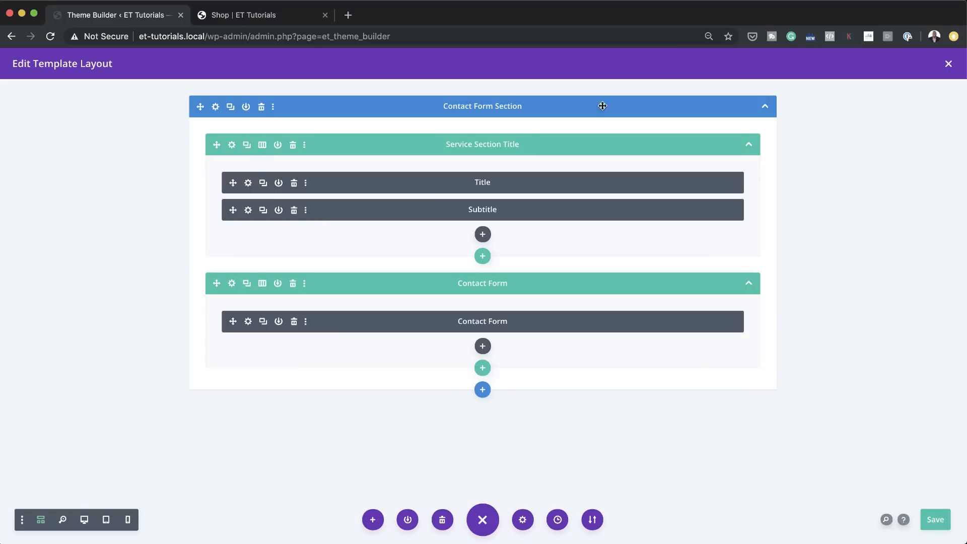
Step: Save and close the footer layout, and save the Theme Builder changes
click(935, 523)
click(948, 64)
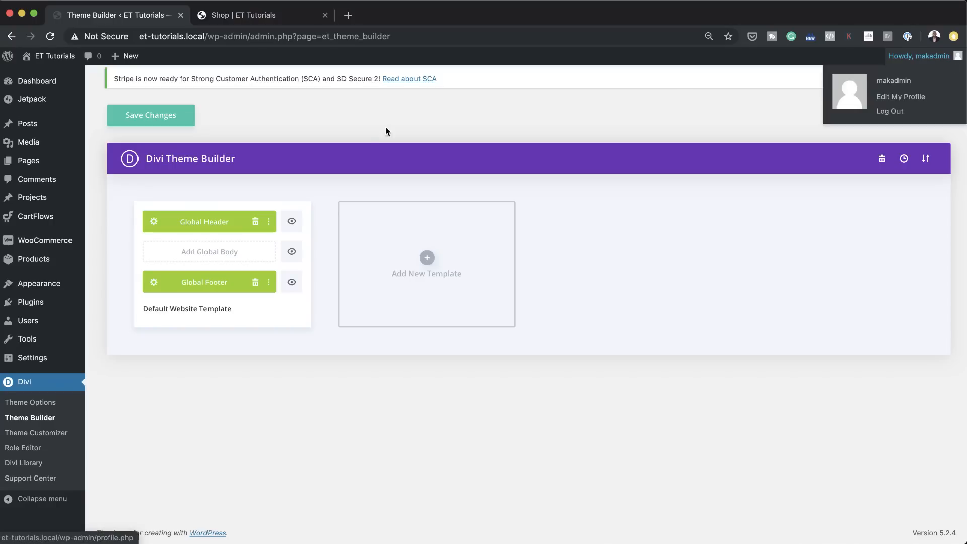
click(160, 114)
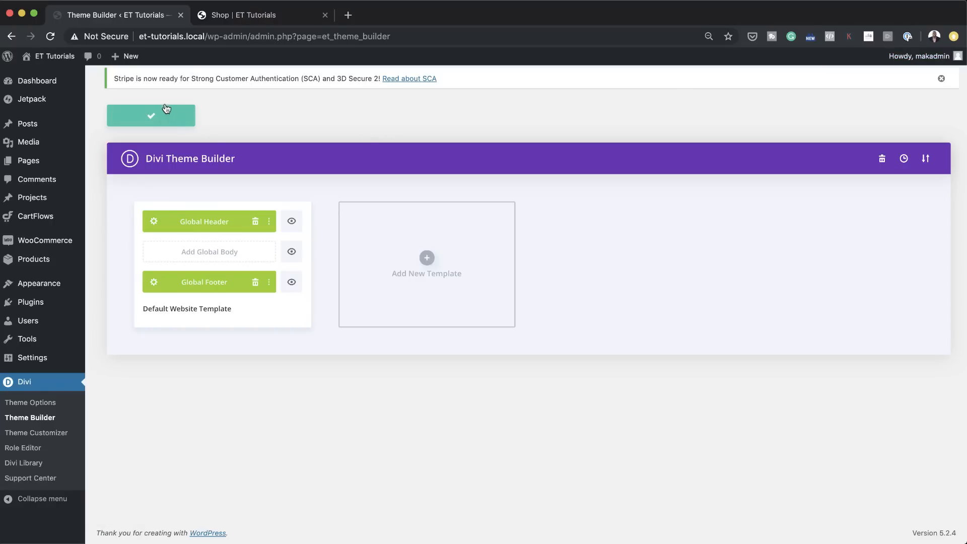
Step: Open the site's Home page from the Shop page and check the footer contact form at the end of the page
click(282, 18)
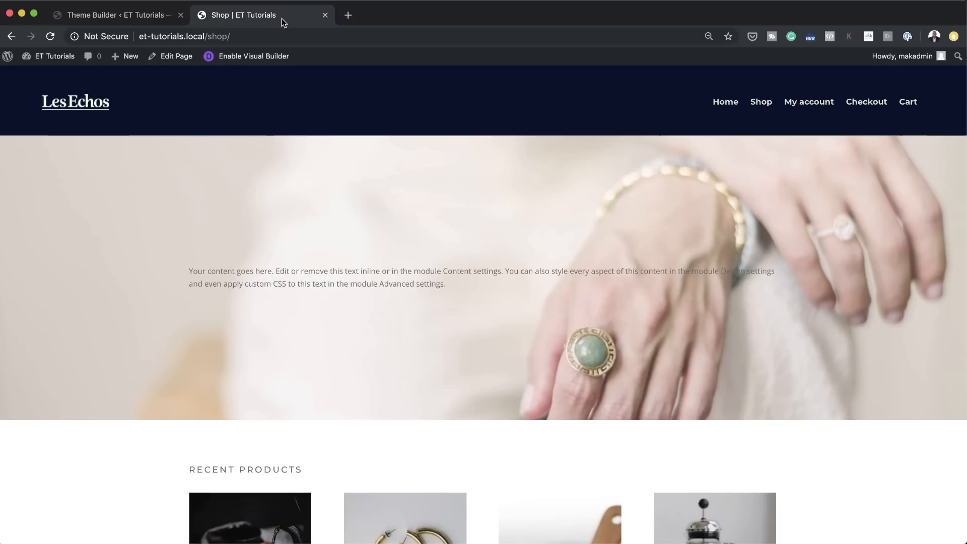
click(728, 102)
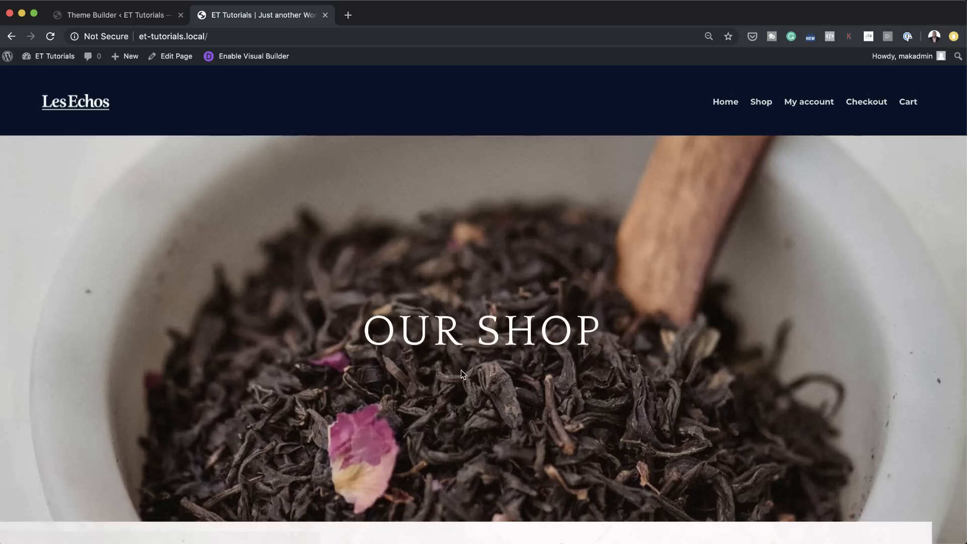
scroll(461, 370, down, 20)
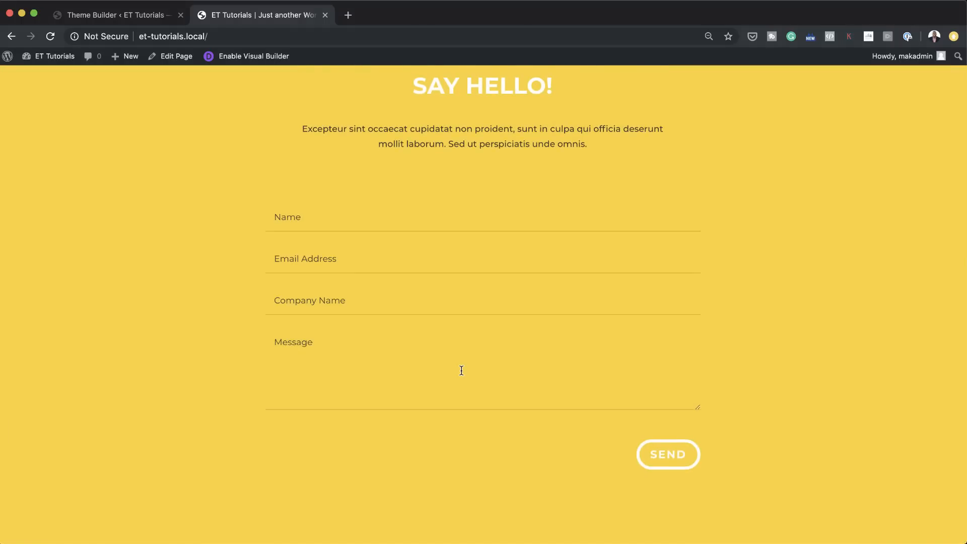
scroll(461, 370, up, 6)
scroll(652, 402, down, 1)
scroll(652, 401, down, 6)
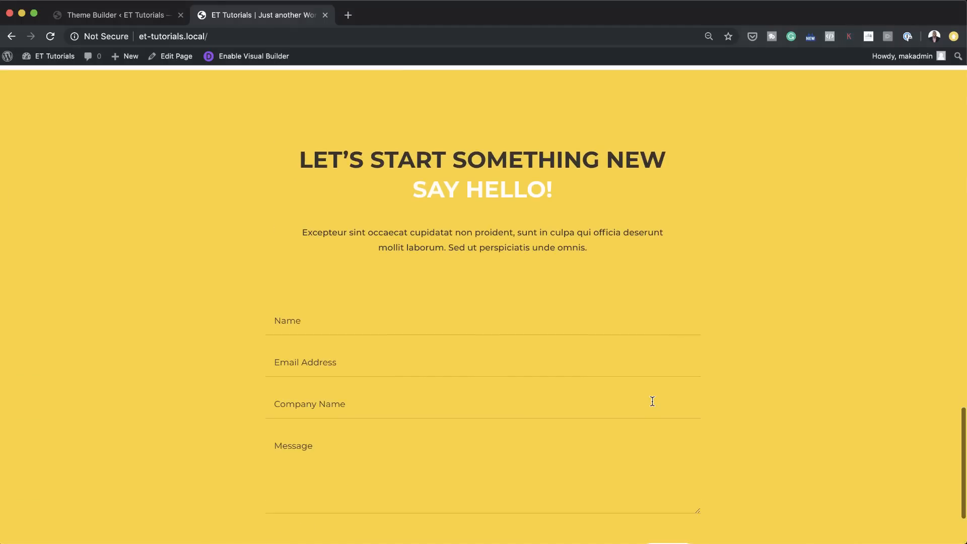
Step: Set the background color of the global footer's contact section to the saved brown #804e49, save the section settings and close the layout
click(159, 20)
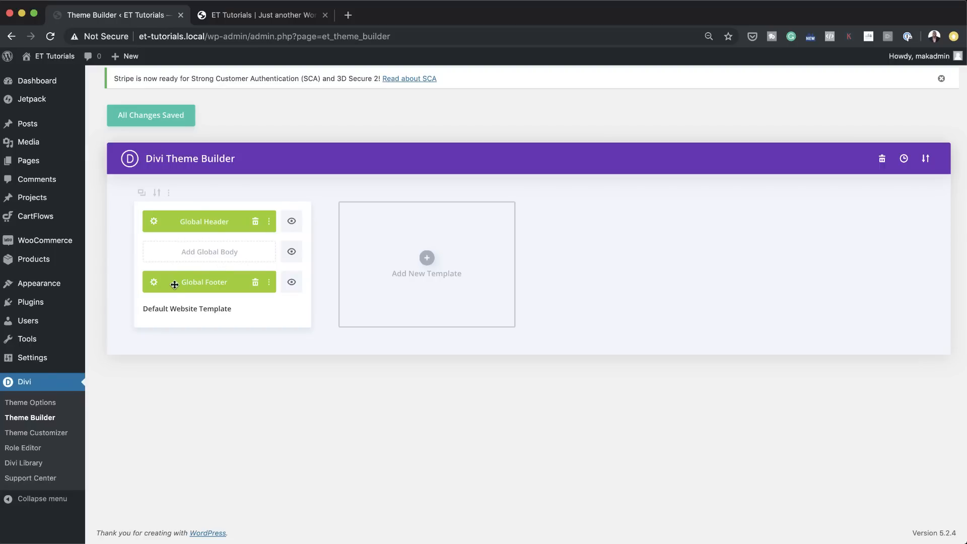
click(154, 283)
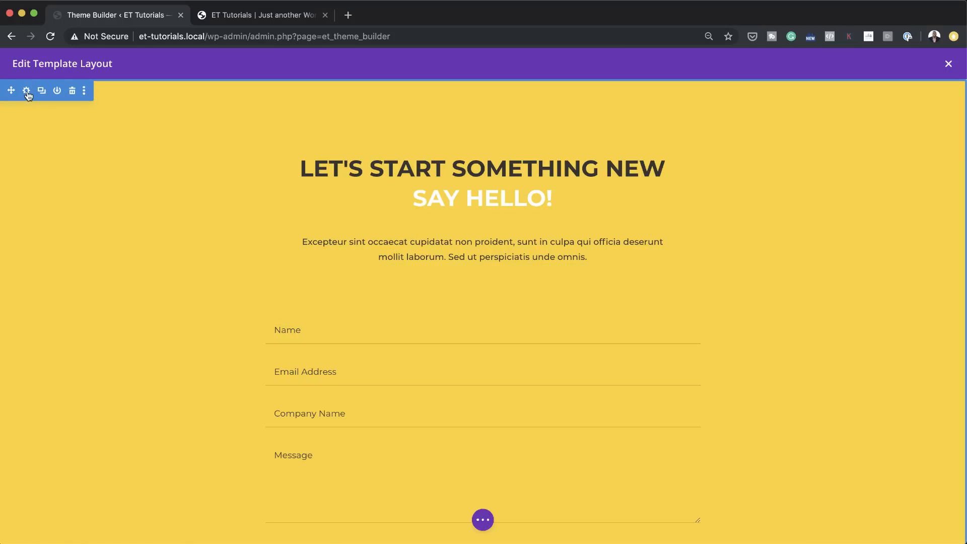
click(27, 91)
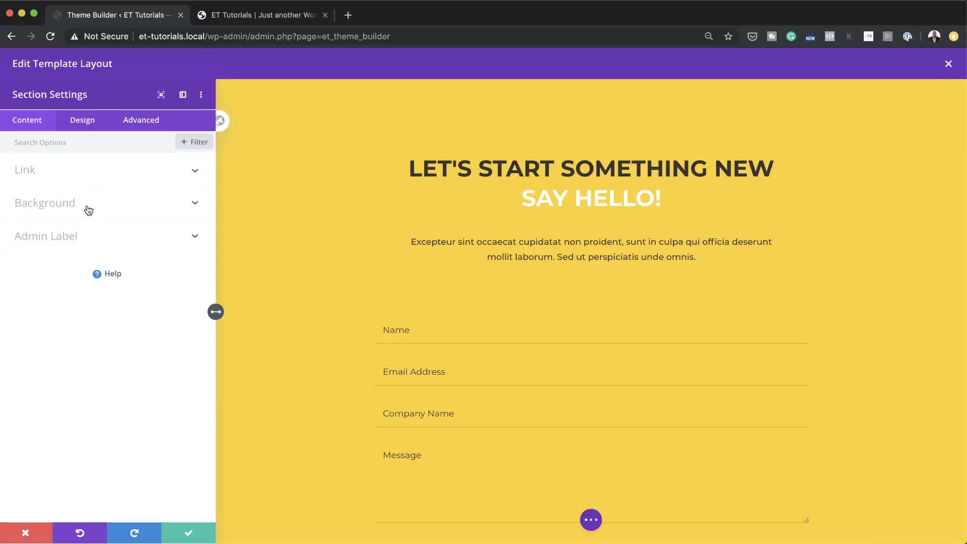
click(70, 207)
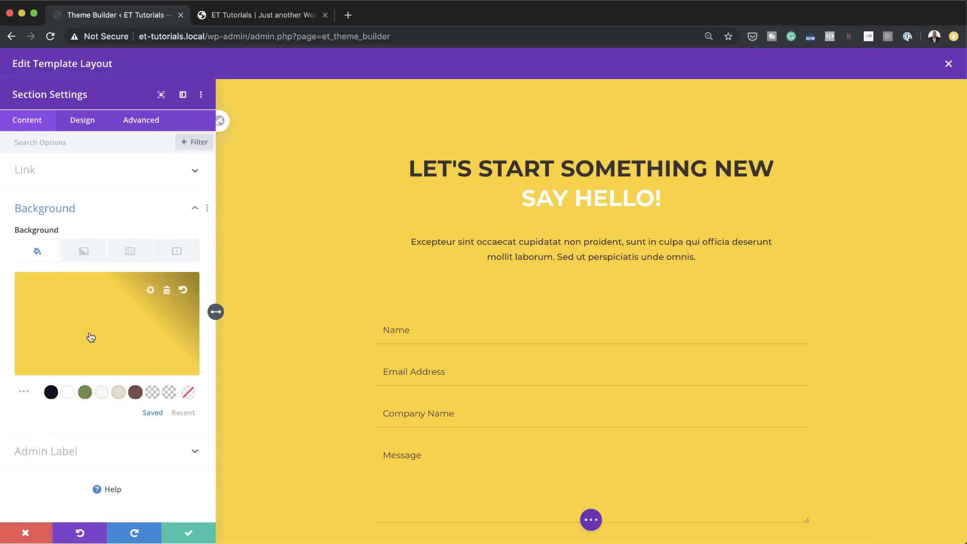
click(85, 392)
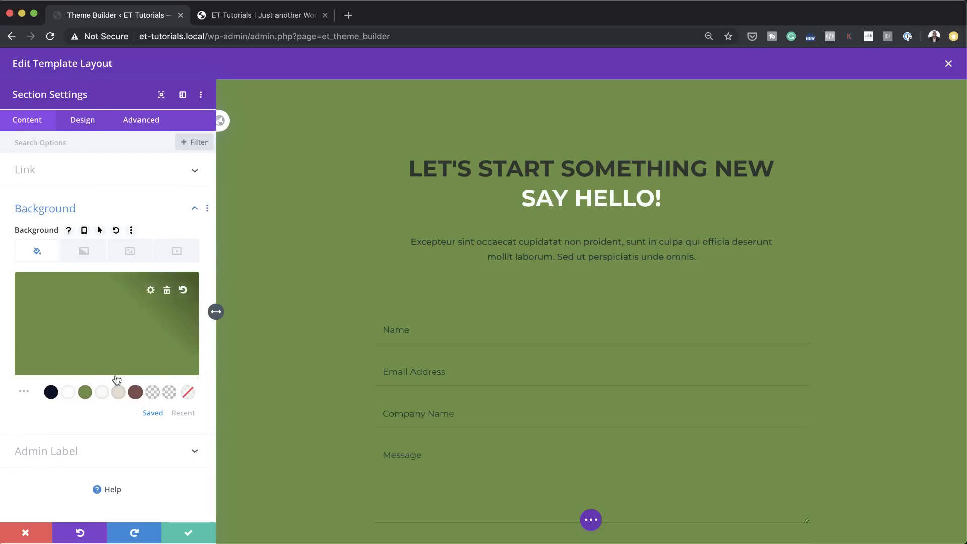
click(136, 393)
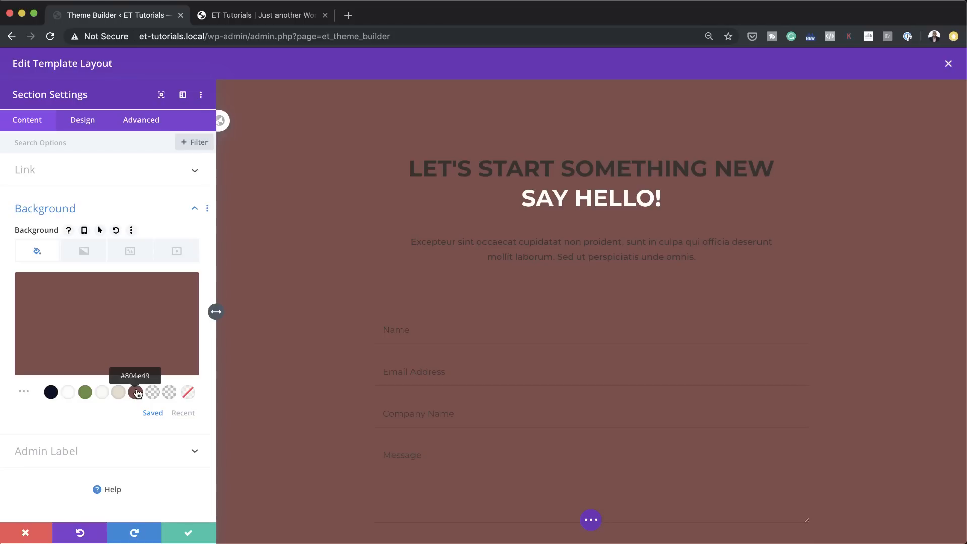
click(186, 533)
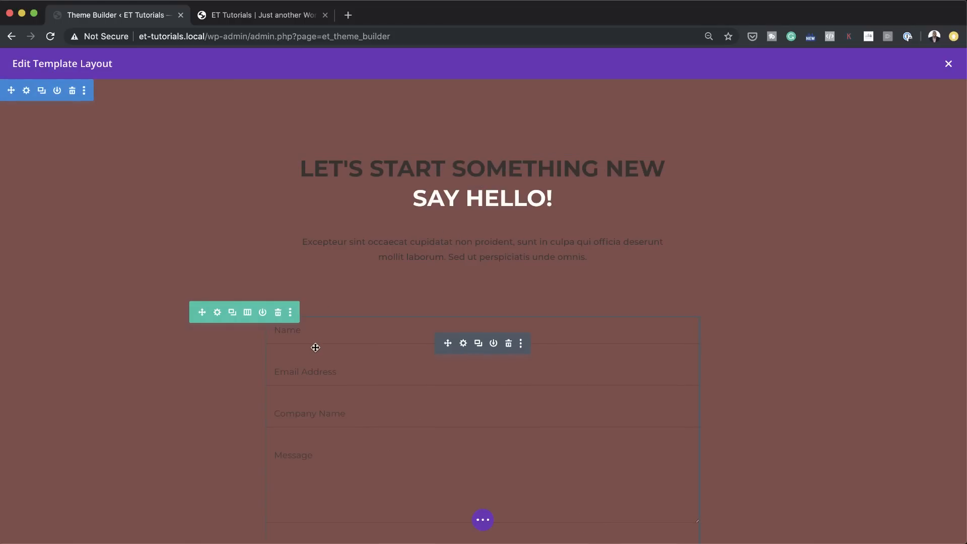
click(947, 65)
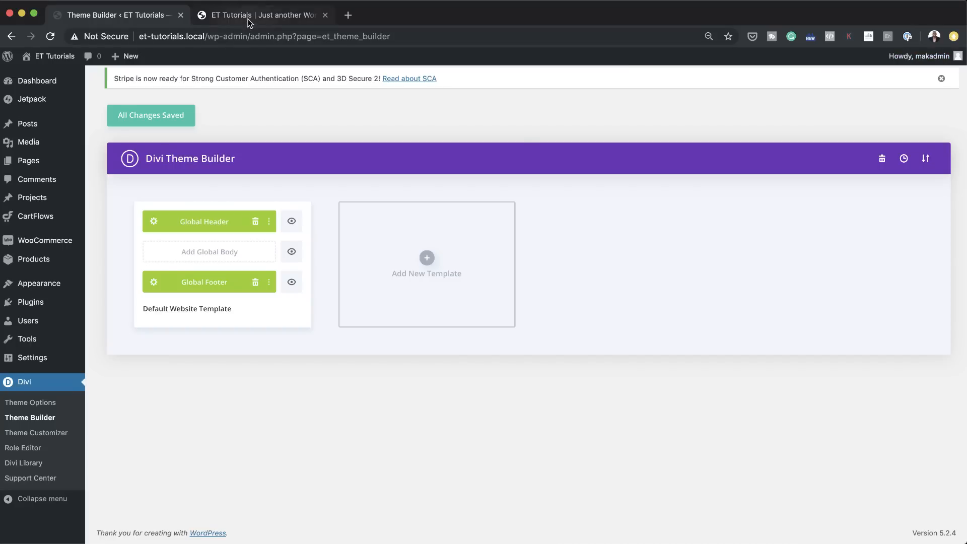
Step: Reload the site's home page and check the recolored footer and the rest of the page up to the header
click(248, 19)
click(50, 37)
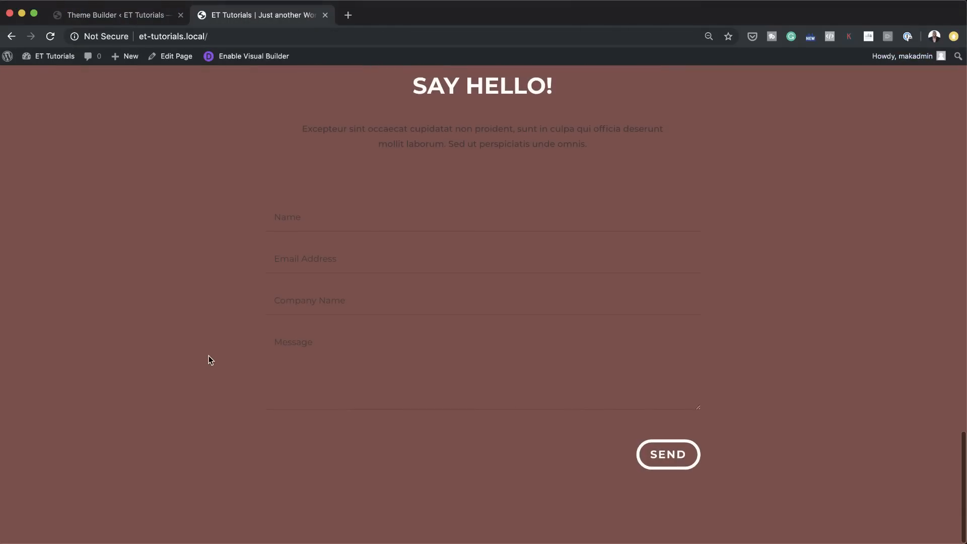
scroll(208, 355, up, 20)
scroll(208, 356, down, 20)
scroll(209, 355, up, 8)
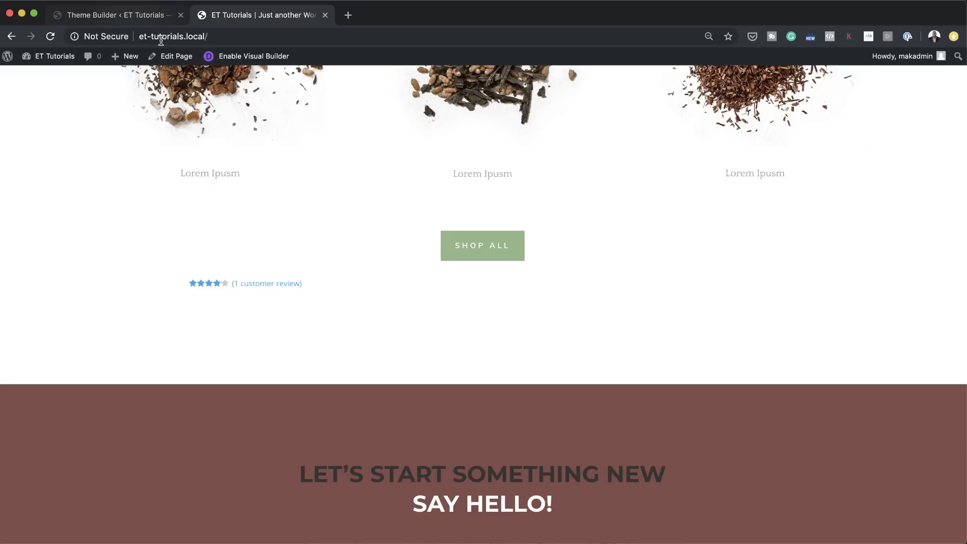
scroll(434, 305, up, 6)
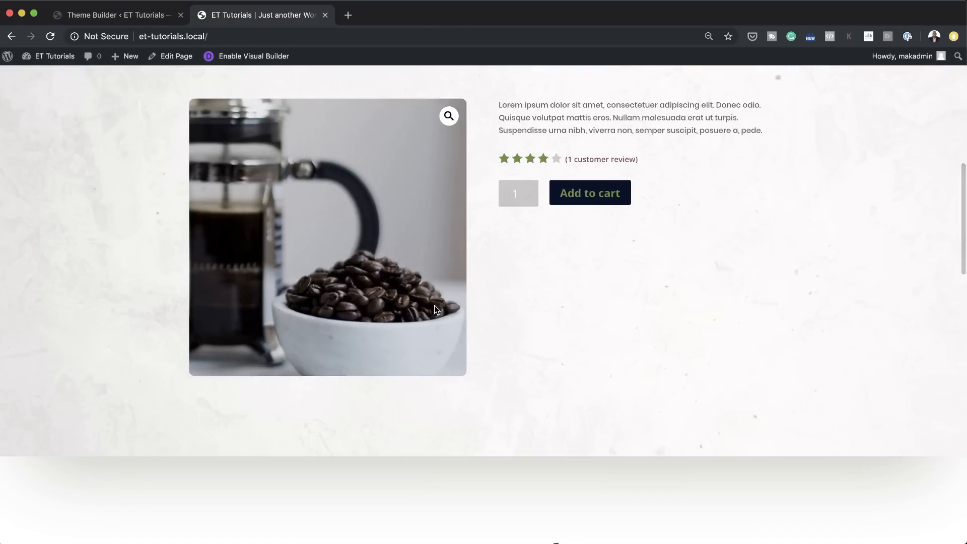
scroll(434, 305, up, 10)
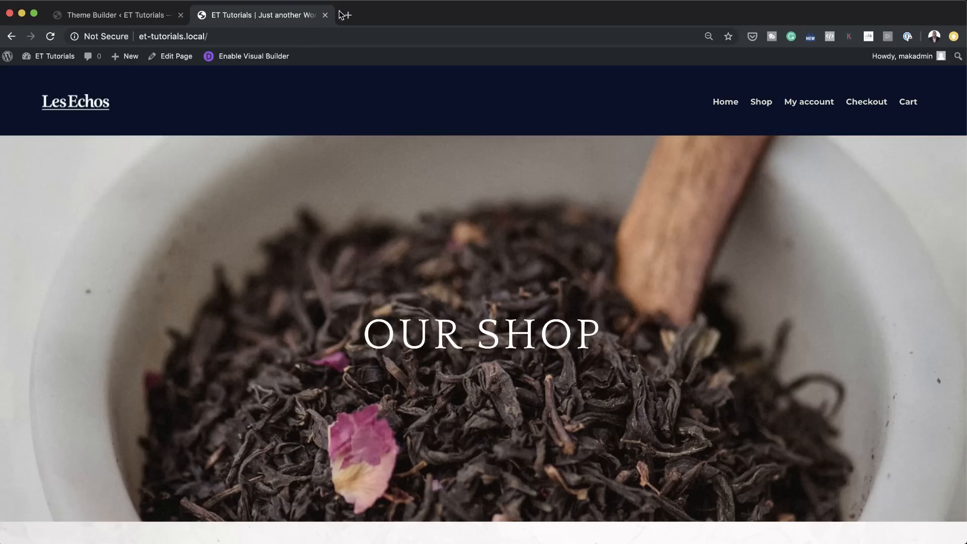
Step: Return to the Theme Builder, start a new template and examine its assignment options for pages and posts, including specific pages, categories and posts
click(126, 18)
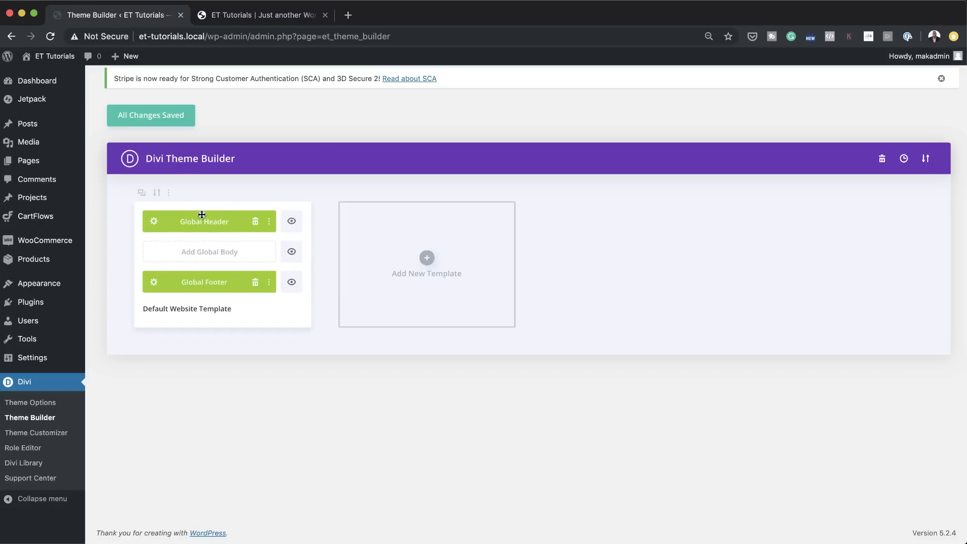
click(427, 259)
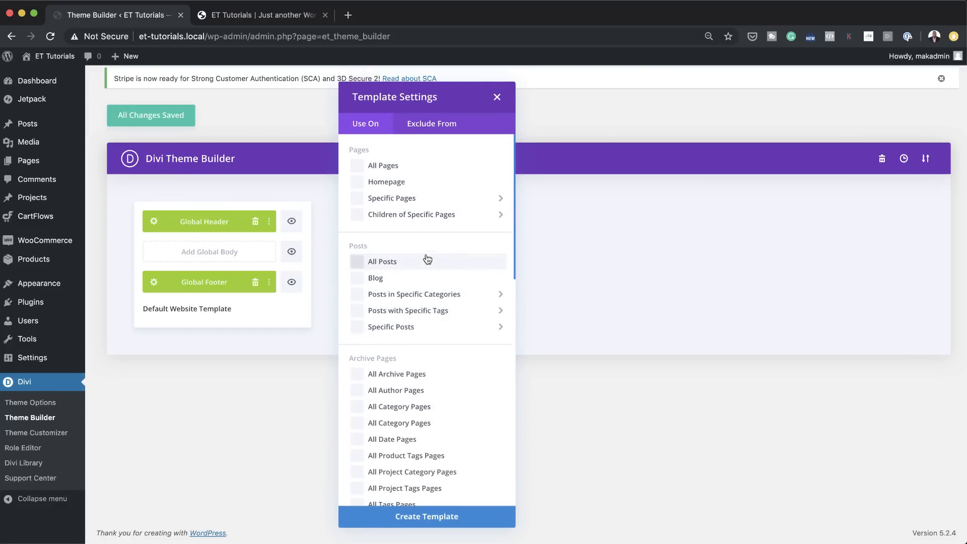
mouse_move(466, 214)
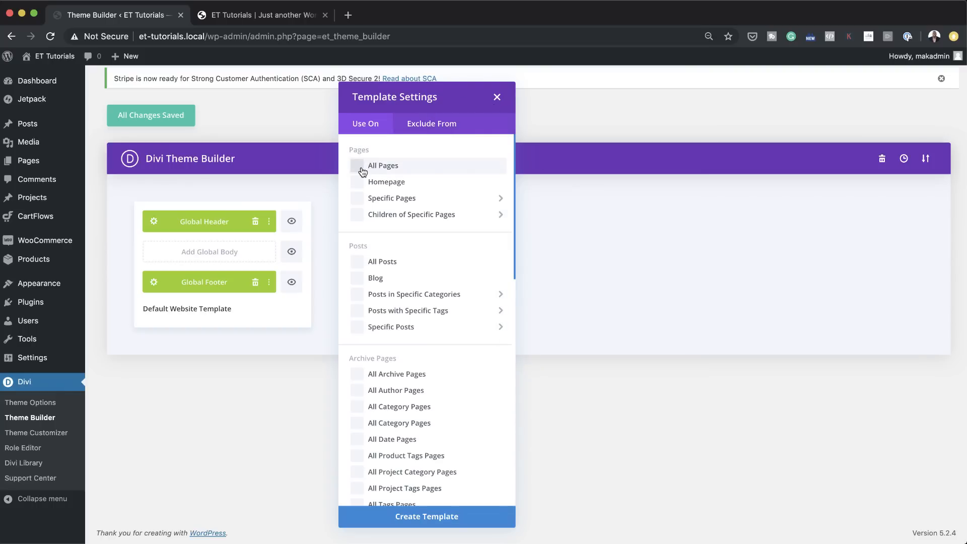
mouse_move(359, 202)
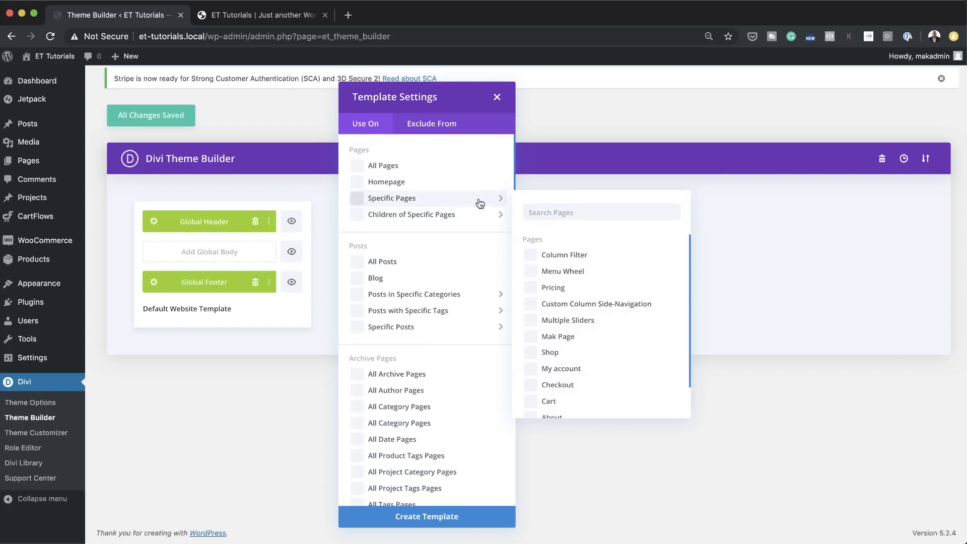
scroll(539, 365, down, 3)
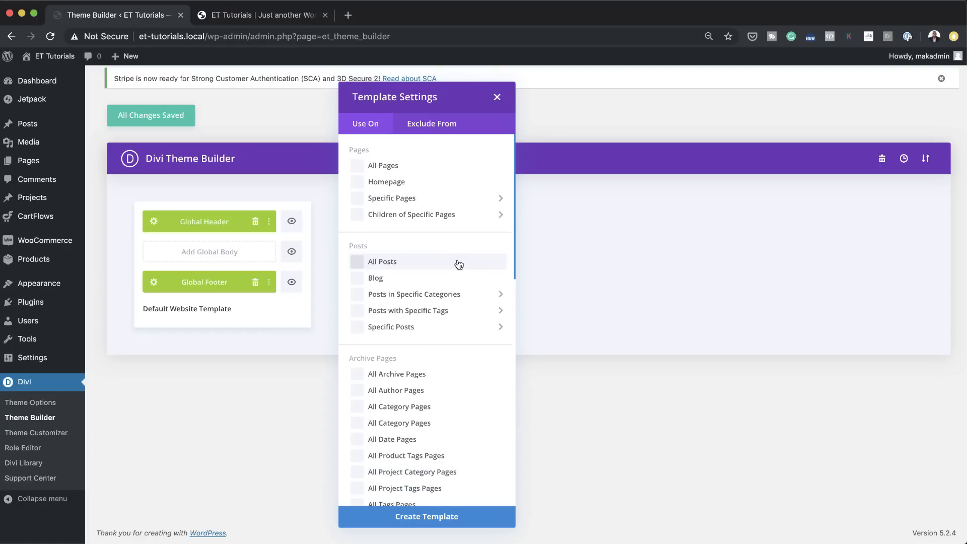
mouse_move(450, 324)
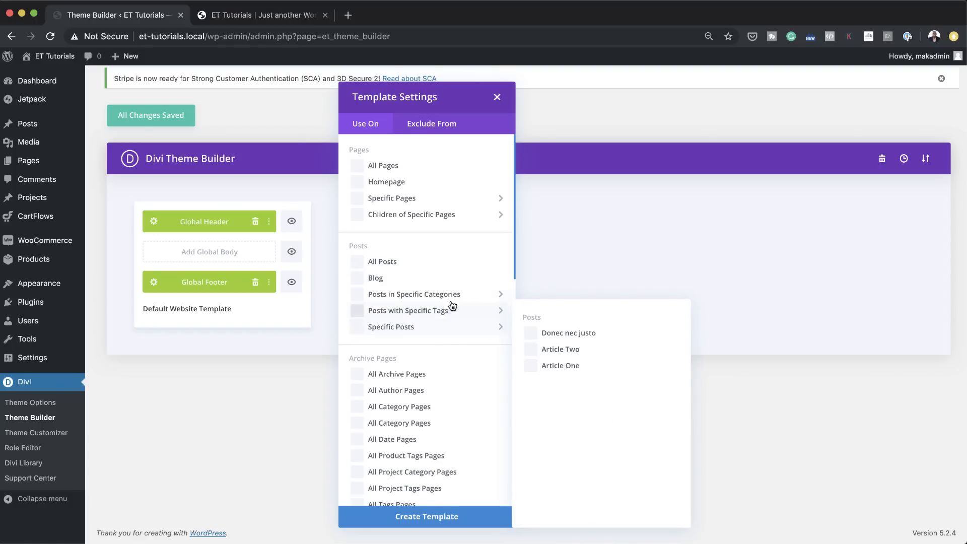
mouse_move(449, 294)
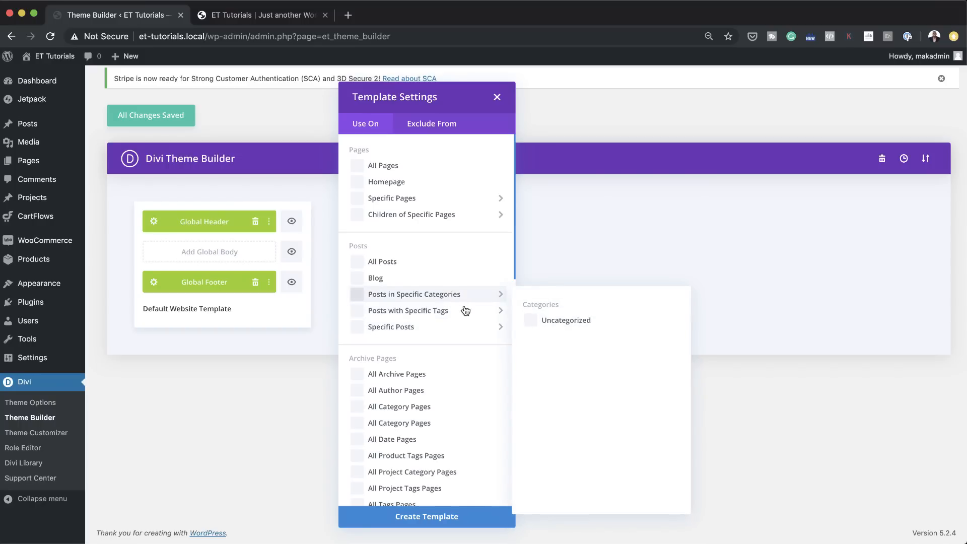
Step: Examine the archive, WooCommerce, product, project and other assignment options, and close the template settings without creating a template
scroll(470, 372, down, 2)
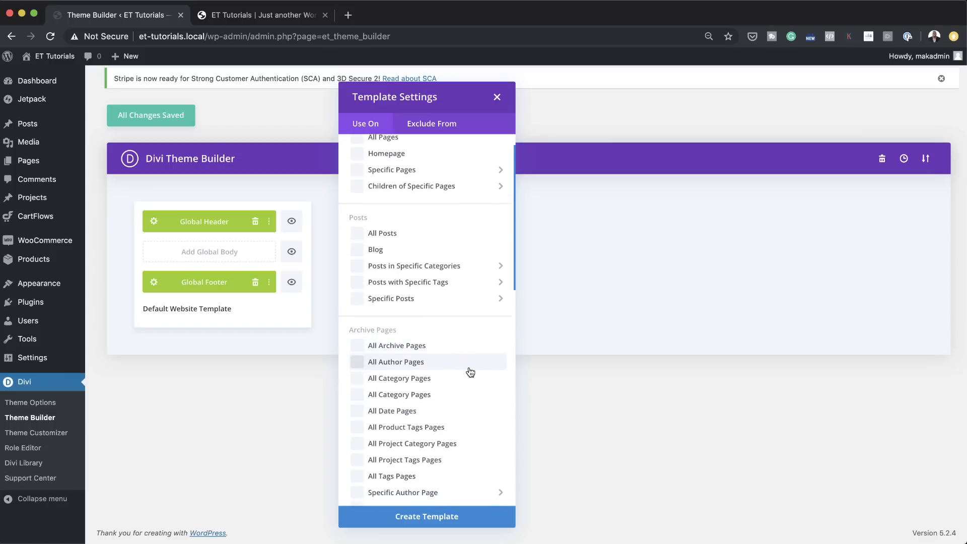
scroll(463, 368, down, 2)
scroll(469, 354, down, 1)
scroll(471, 355, down, 3)
scroll(471, 354, down, 10)
scroll(470, 350, down, 1)
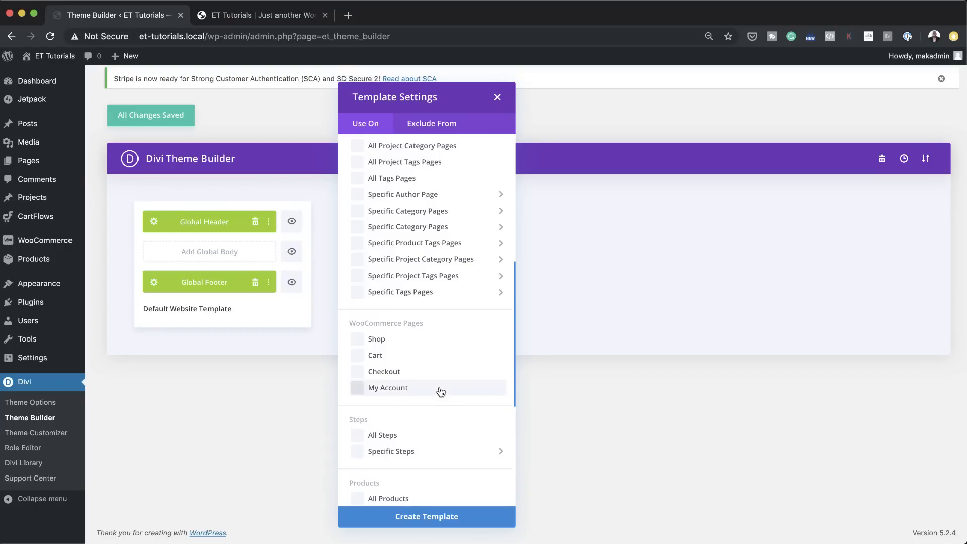
scroll(440, 392, down, 3)
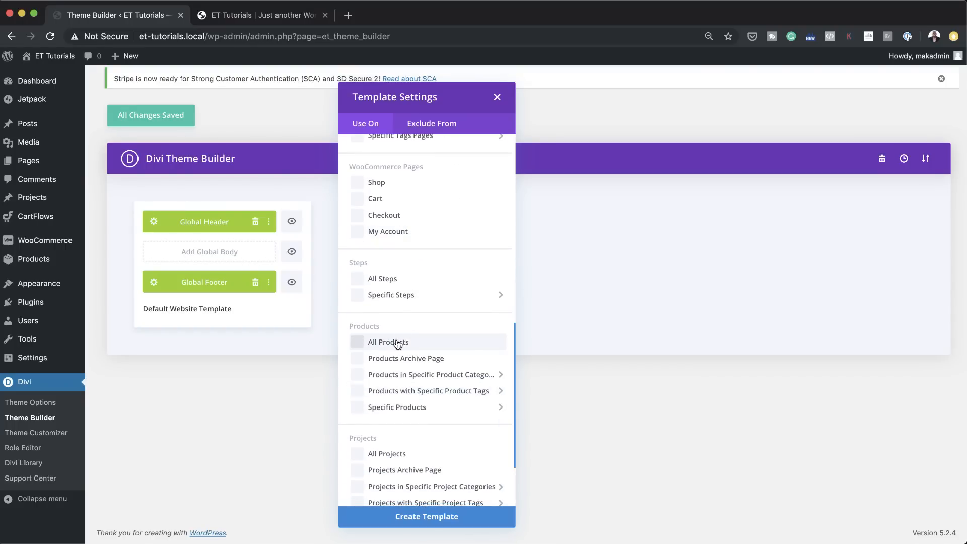
scroll(425, 433, down, 1)
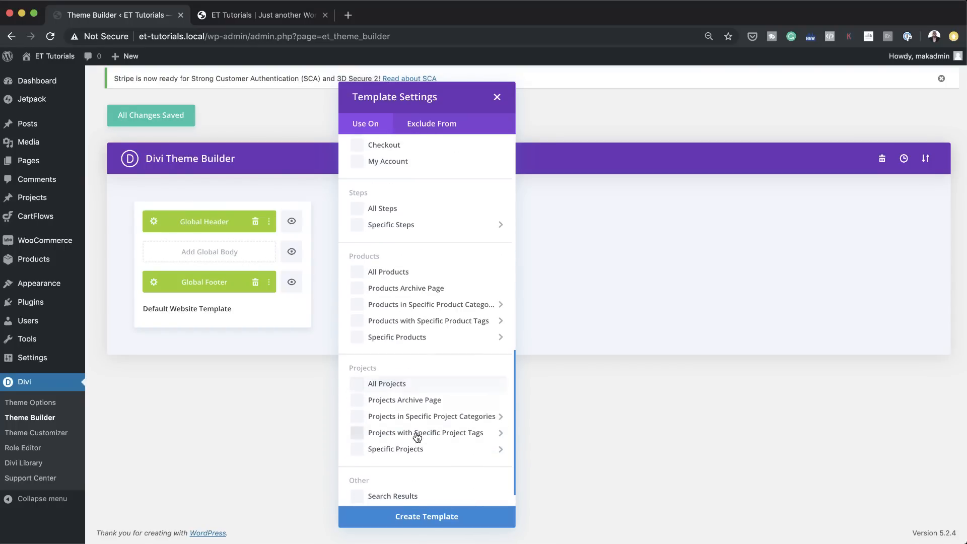
scroll(421, 442, down, 1)
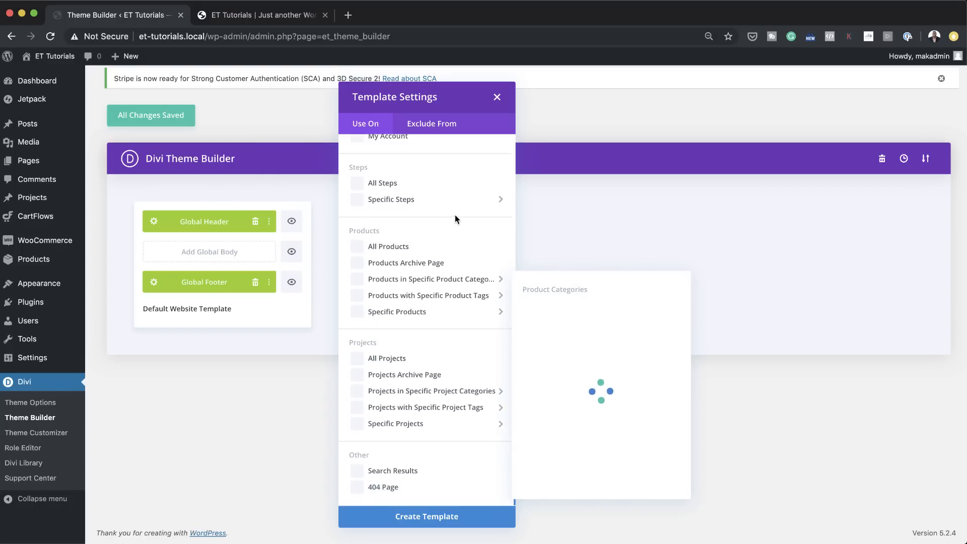
scroll(428, 307, up, 15)
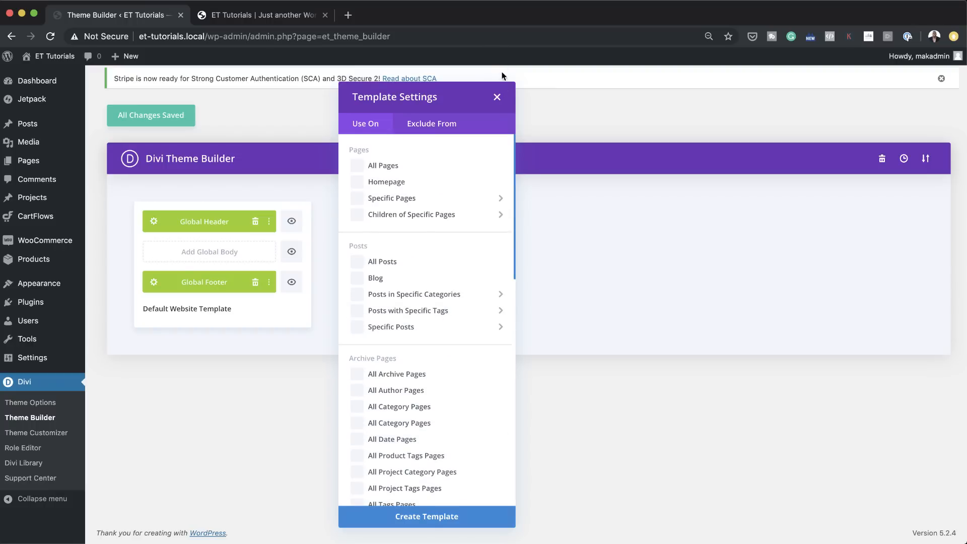
click(498, 99)
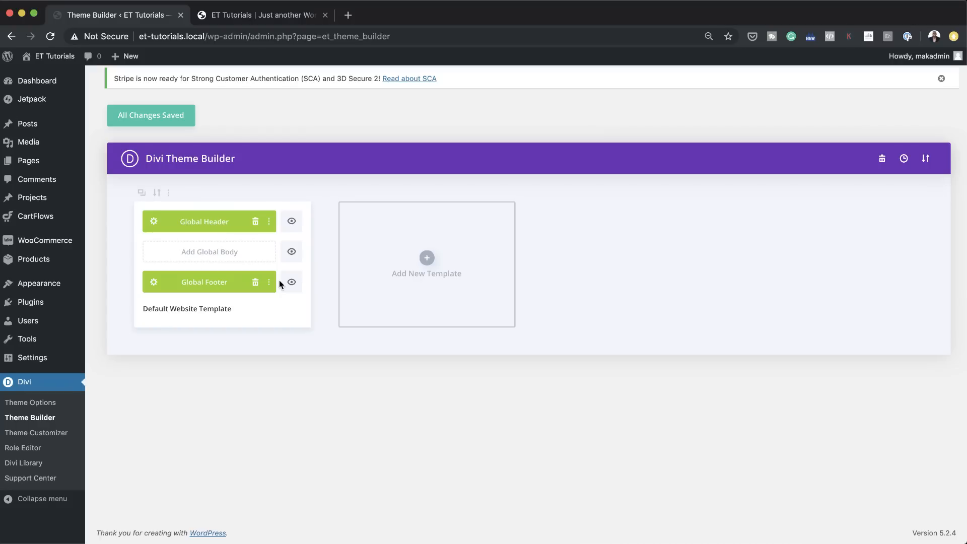
Step: Toggle the global header's visibility off and back on, and look over the site's home page
click(292, 222)
click(292, 221)
click(250, 14)
scroll(282, 288, down, 1)
scroll(282, 284, down, 5)
scroll(282, 284, up, 6)
Step: View the Product Two page from the WordPress admin's product list and check it from the header to the footer section
click(58, 57)
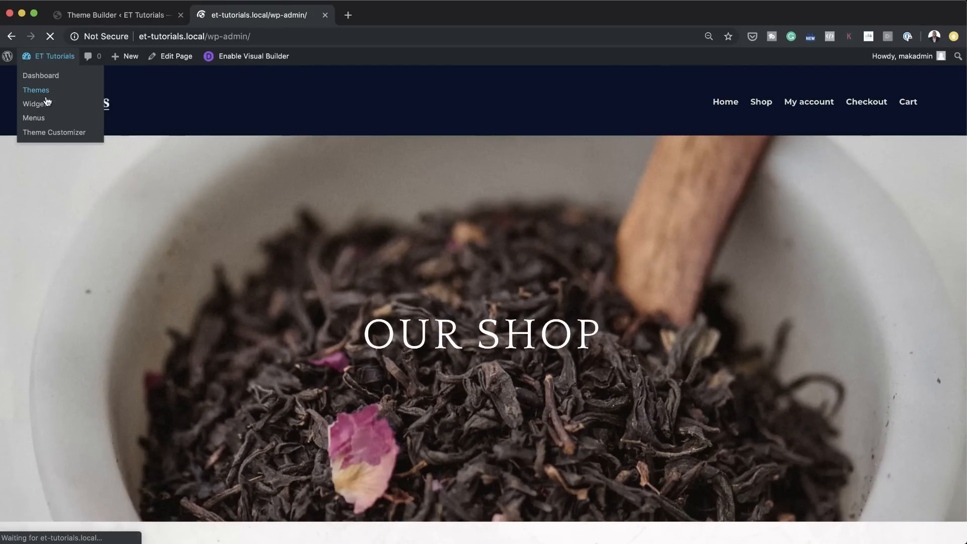
mouse_move(37, 197)
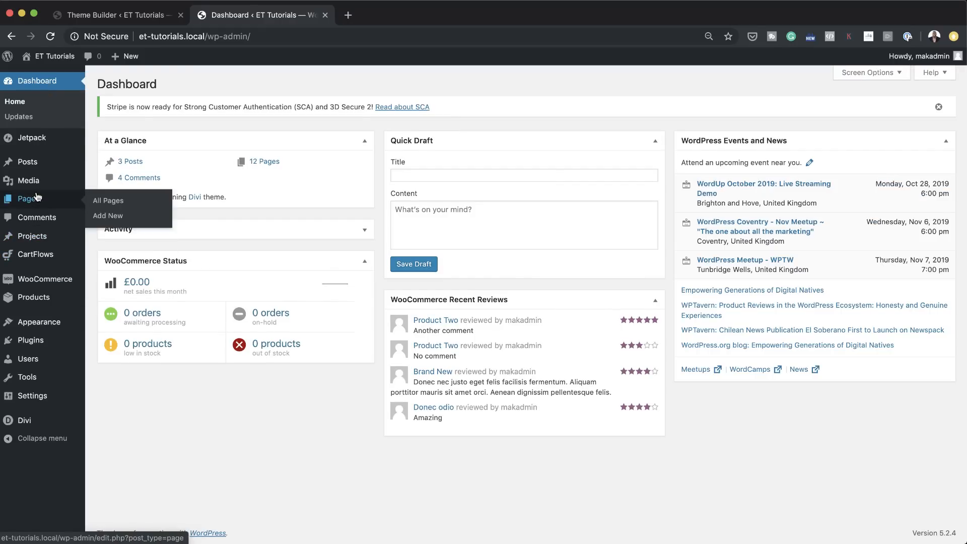
mouse_move(53, 302)
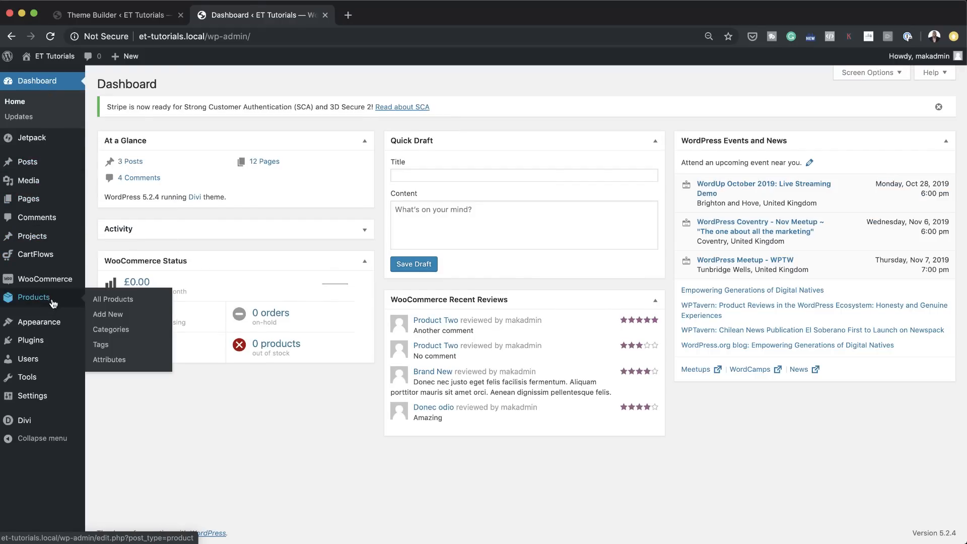
click(110, 299)
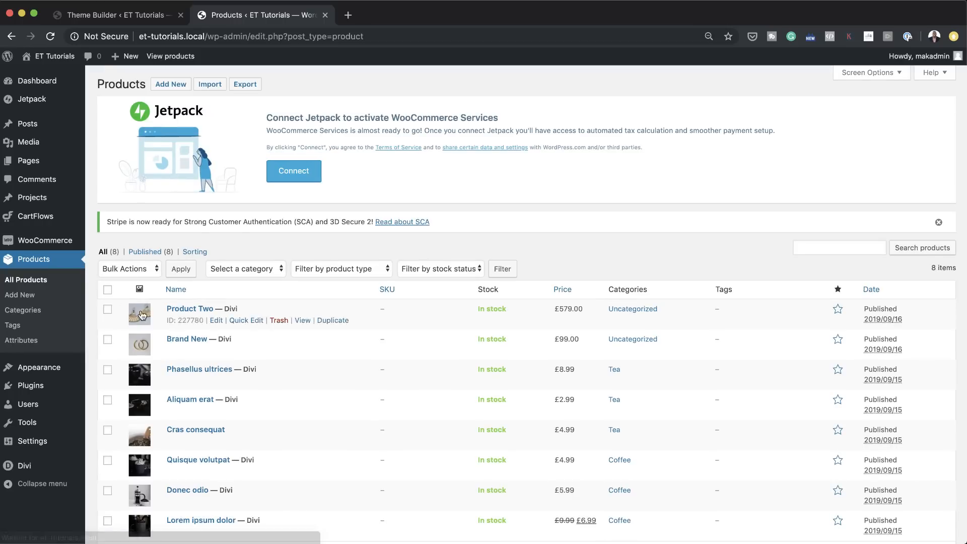
click(303, 321)
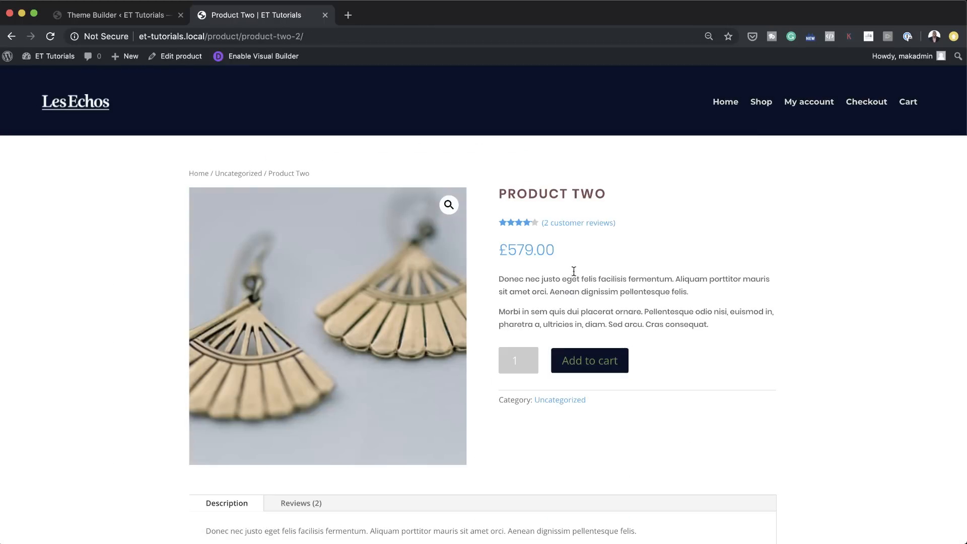
scroll(147, 322, down, 10)
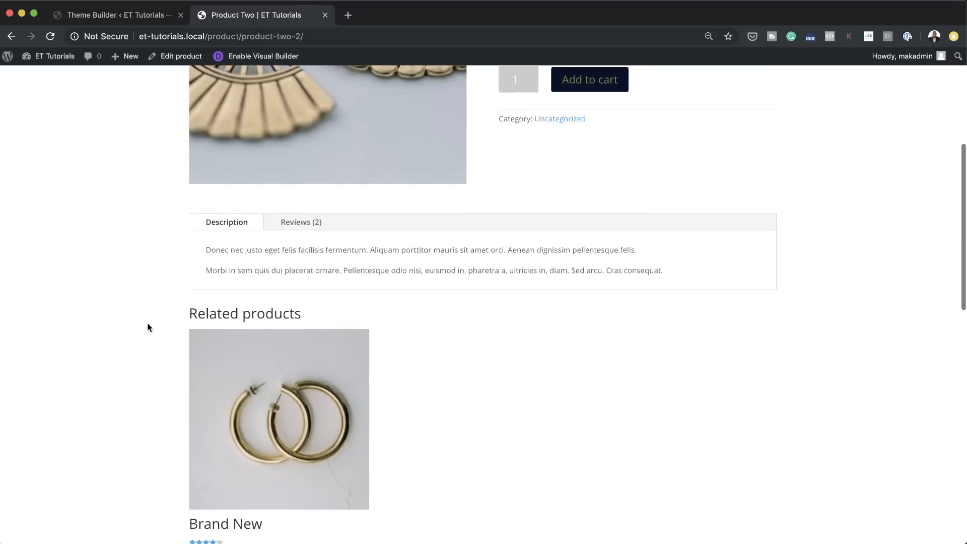
scroll(149, 327, down, 8)
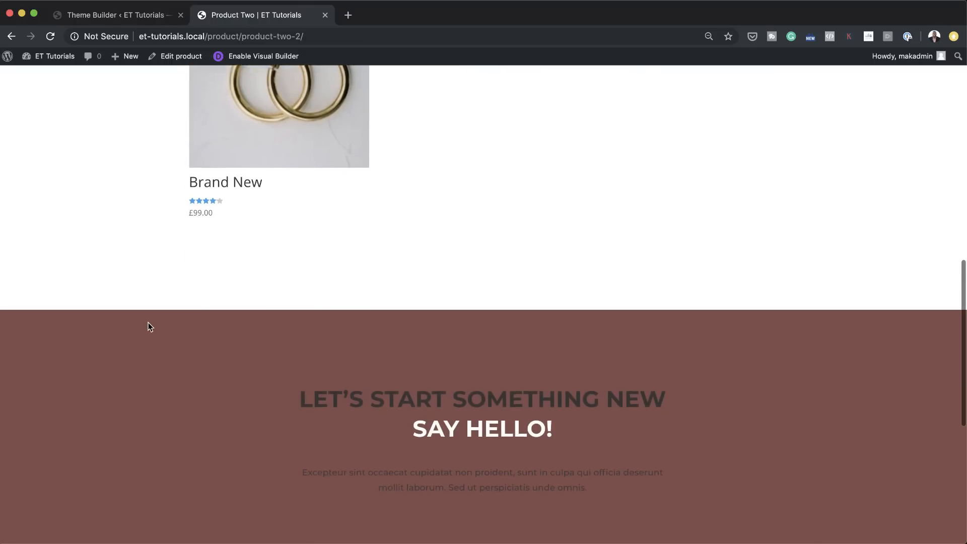
scroll(149, 322, up, 18)
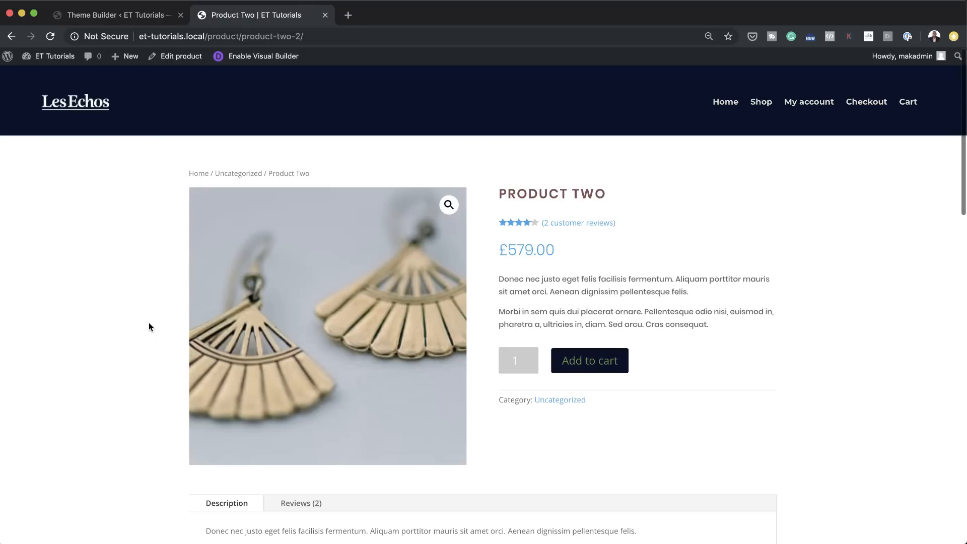
Step: Delete the global footer from the default website template, save the Theme Builder changes and return to the Product Two page
click(150, 17)
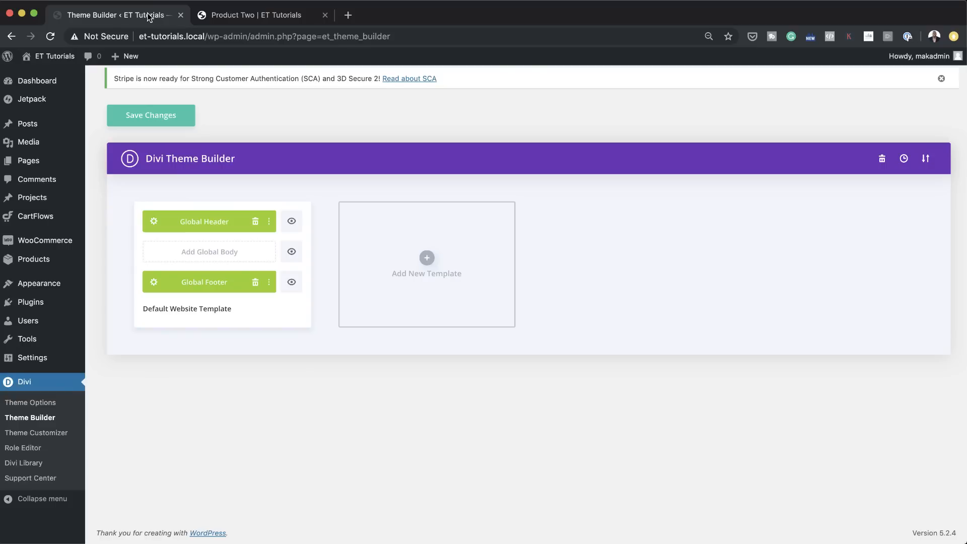
click(255, 282)
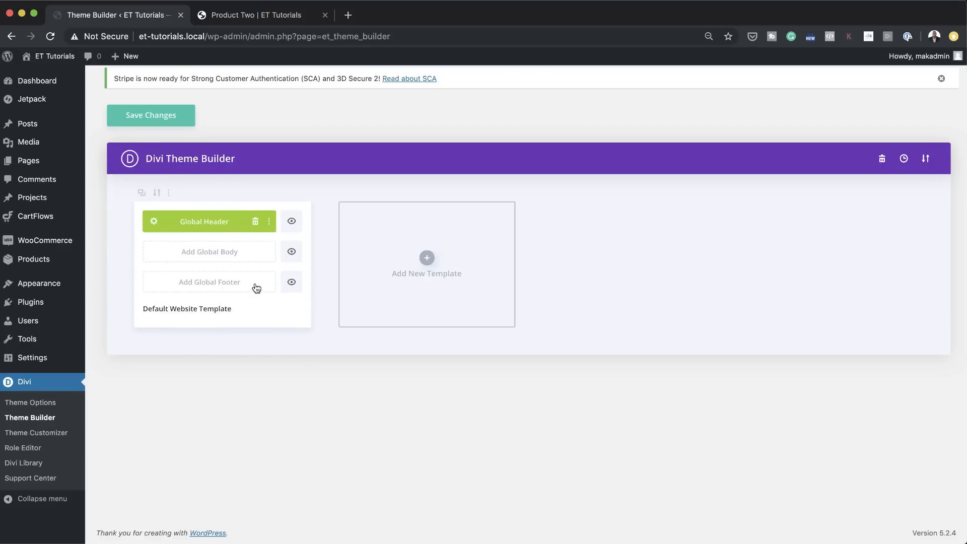
click(151, 115)
click(280, 17)
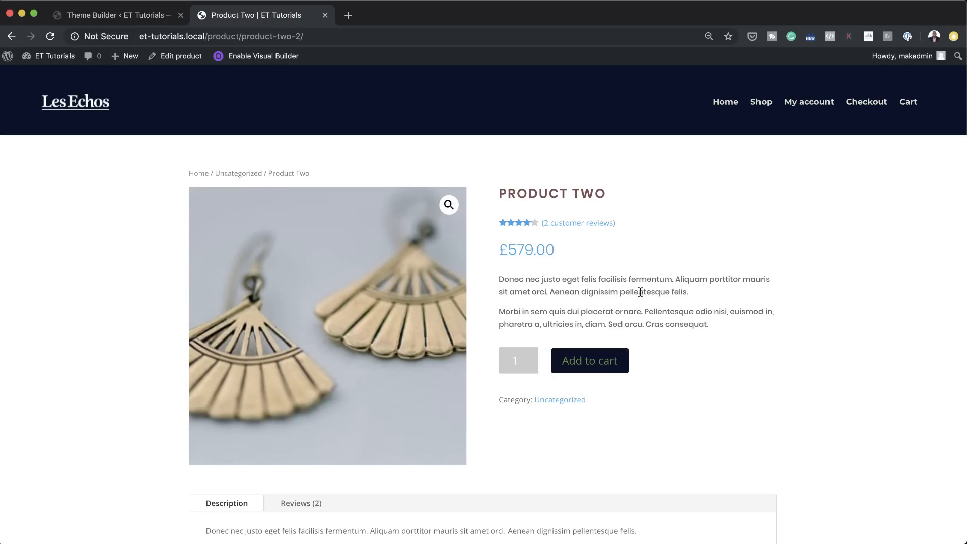
Step: Choose divi-theme-builder-pack-1-all.json from the divi-theme-builder-pack-1 folder on the Desktop as the file for the Theme Builder import
click(129, 15)
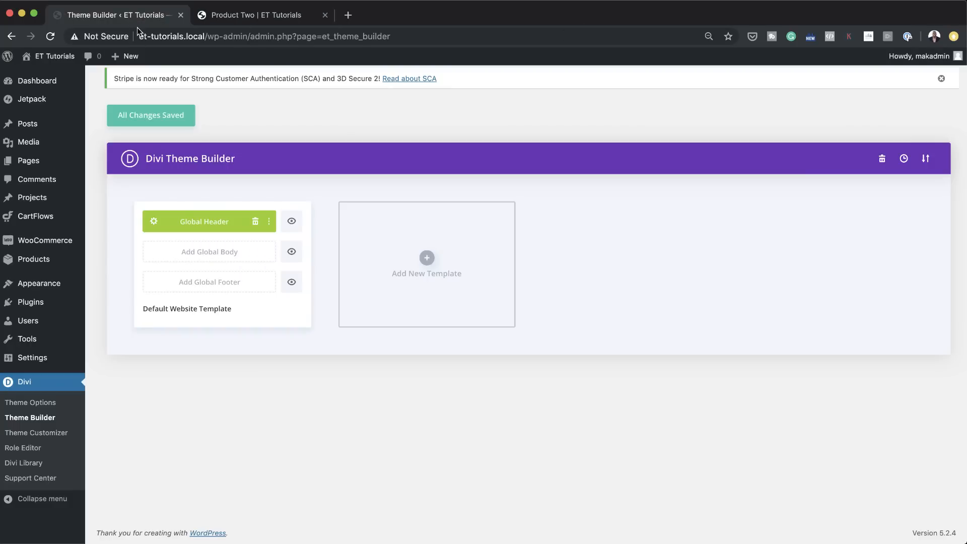
click(926, 160)
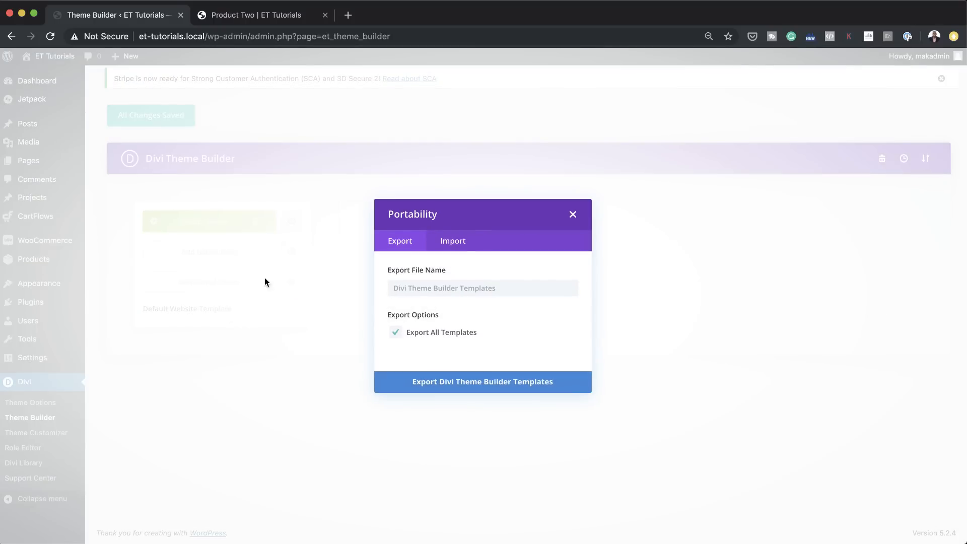
click(461, 242)
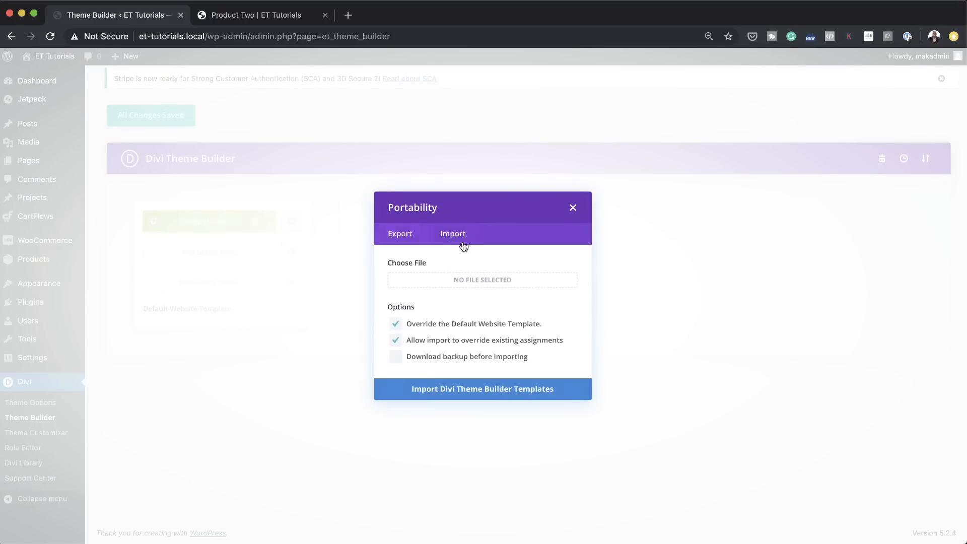
click(484, 282)
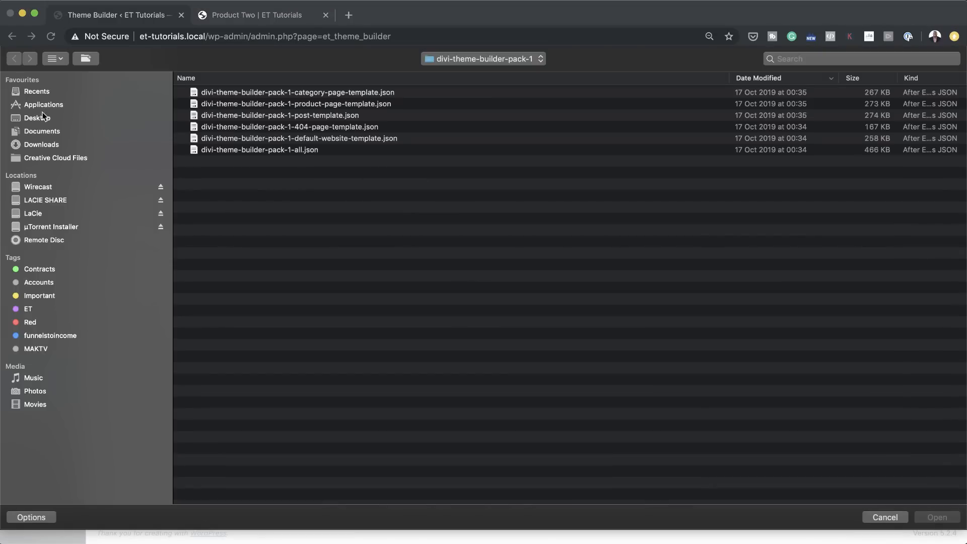
click(51, 121)
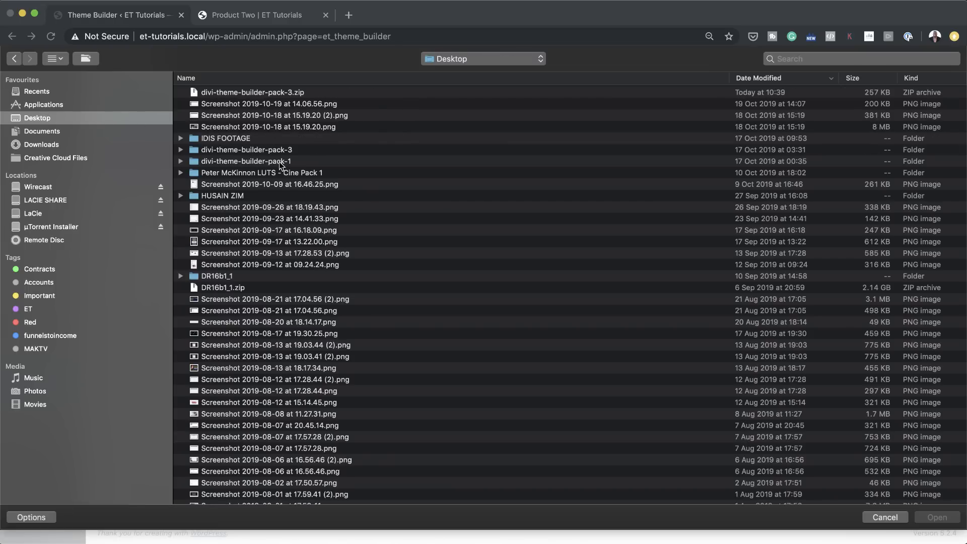
double_click(284, 164)
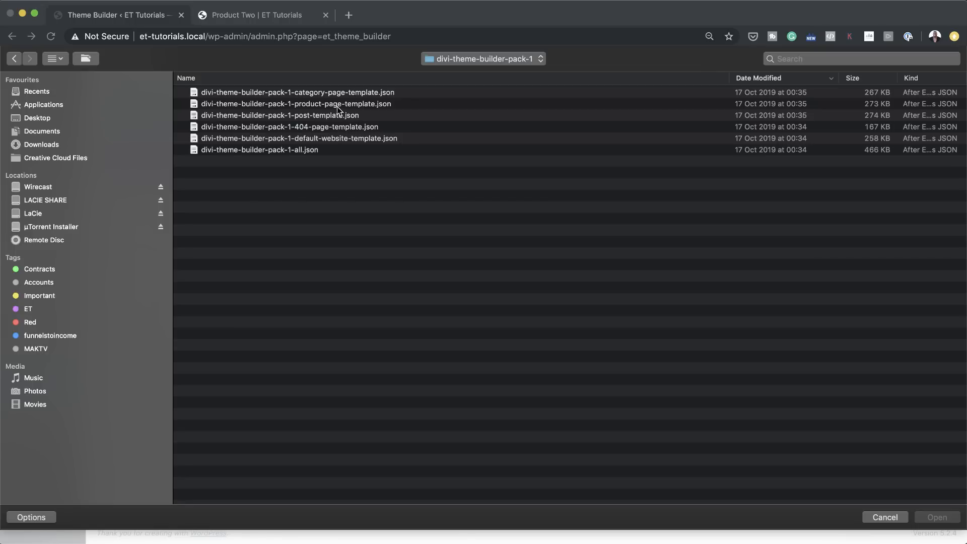
click(312, 150)
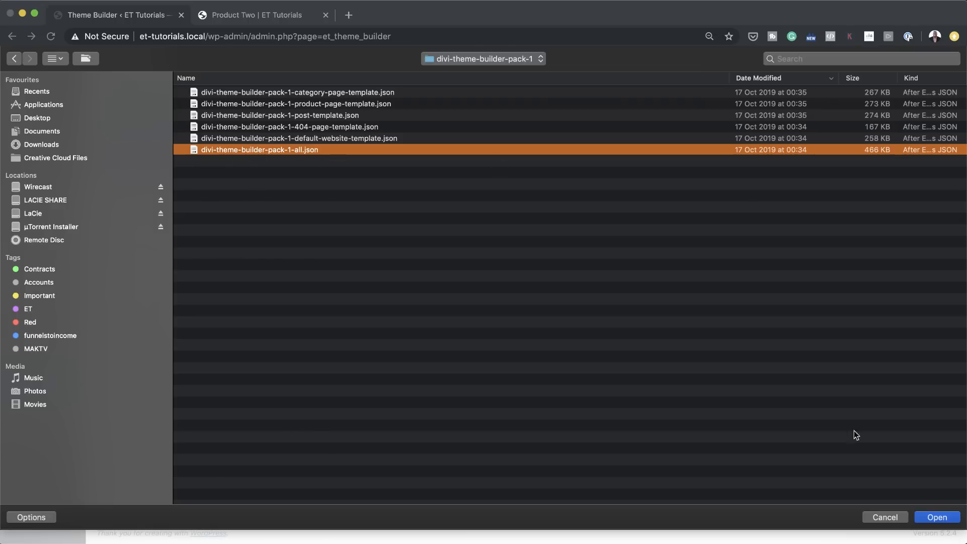
click(936, 517)
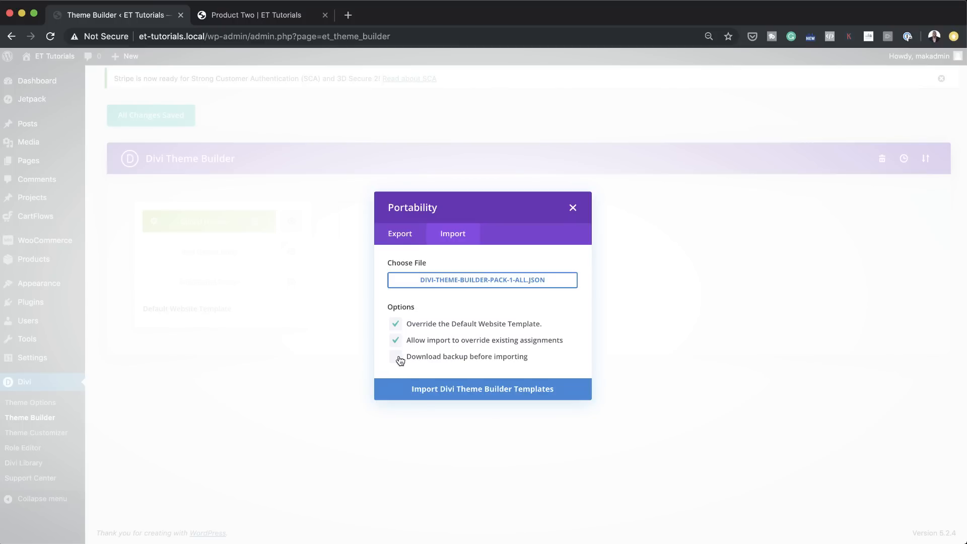
Step: Import the chosen template pack with both override options kept on, and delete the unassigned template
click(489, 390)
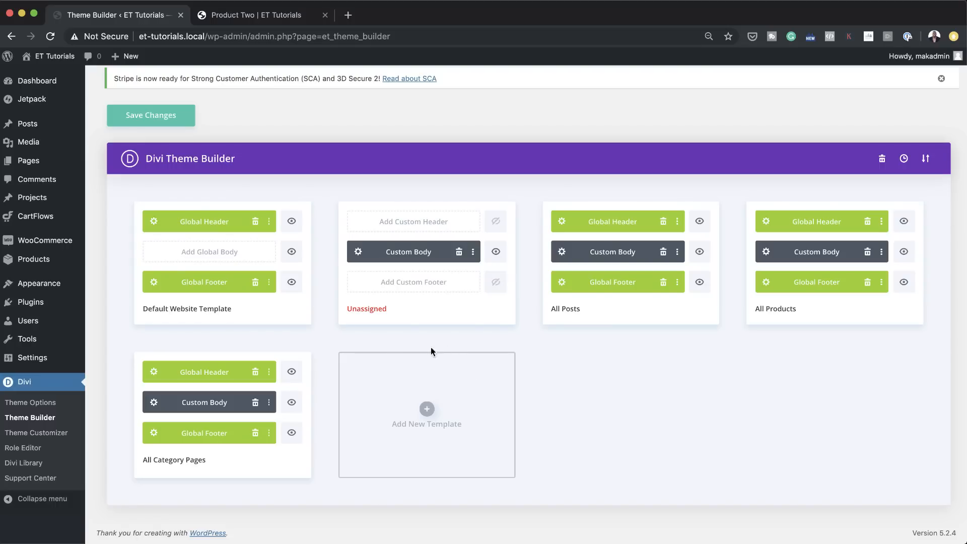
mouse_move(495, 248)
click(379, 194)
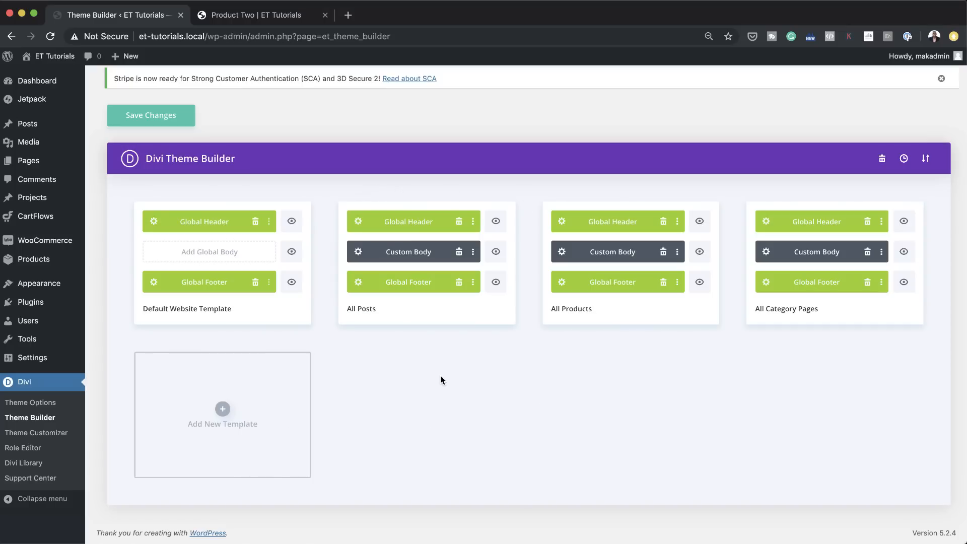
Step: Save the imported post, product and category templates in the Theme Builder and reload the Product Two page
mouse_move(398, 322)
mouse_move(544, 269)
drag(552, 309, 608, 309)
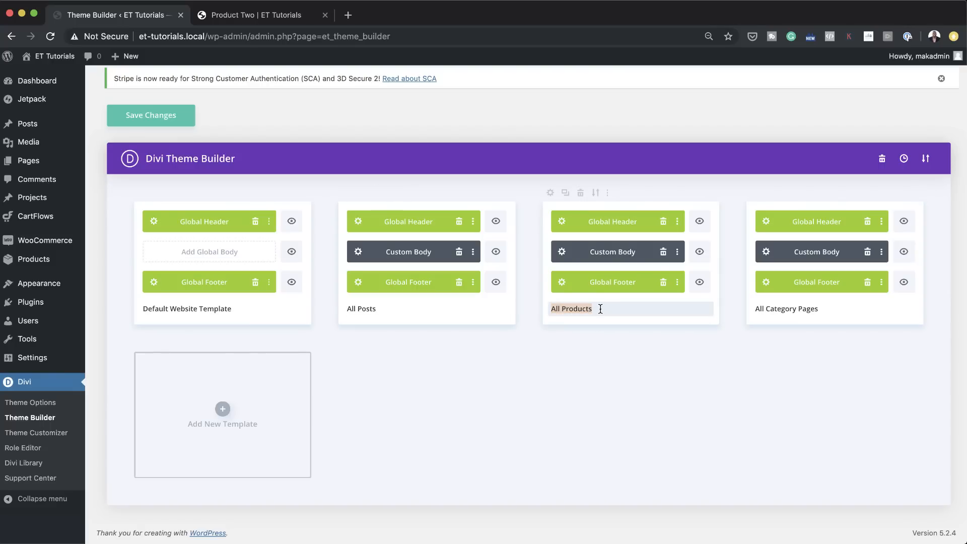
click(811, 309)
drag(812, 309, 751, 309)
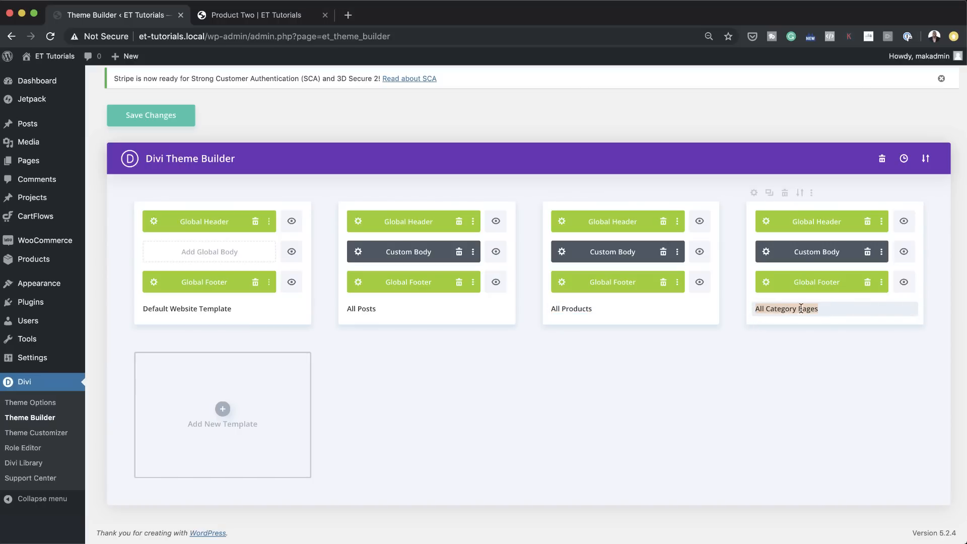
drag(392, 309, 334, 310)
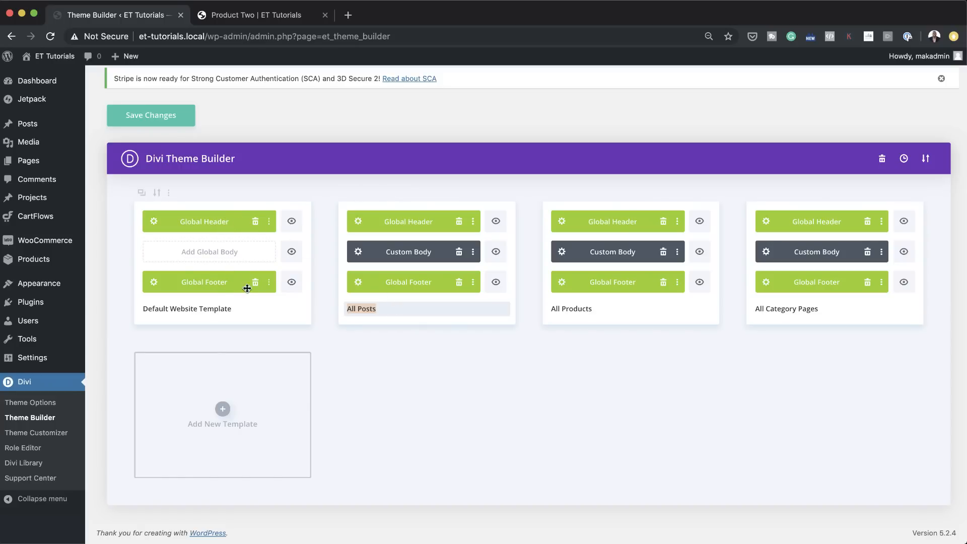
click(168, 119)
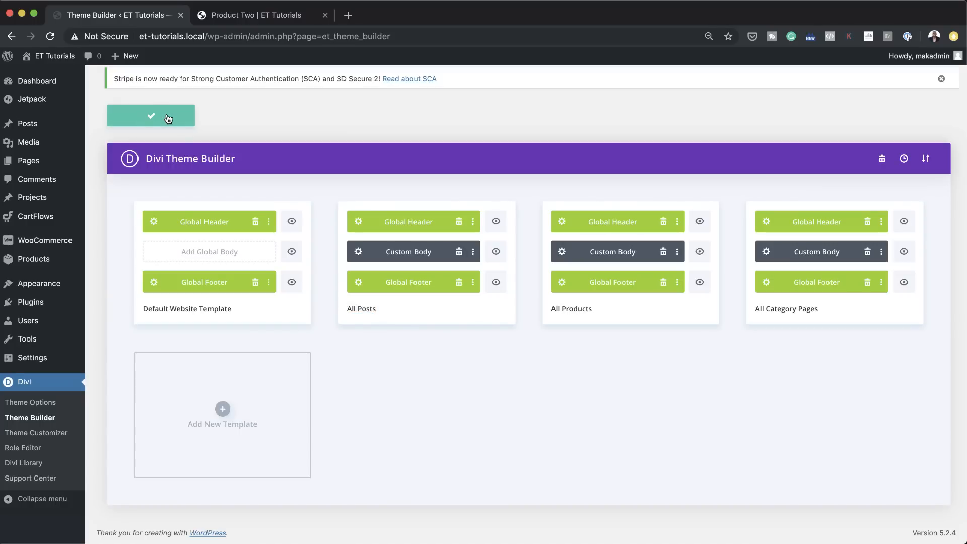
click(257, 17)
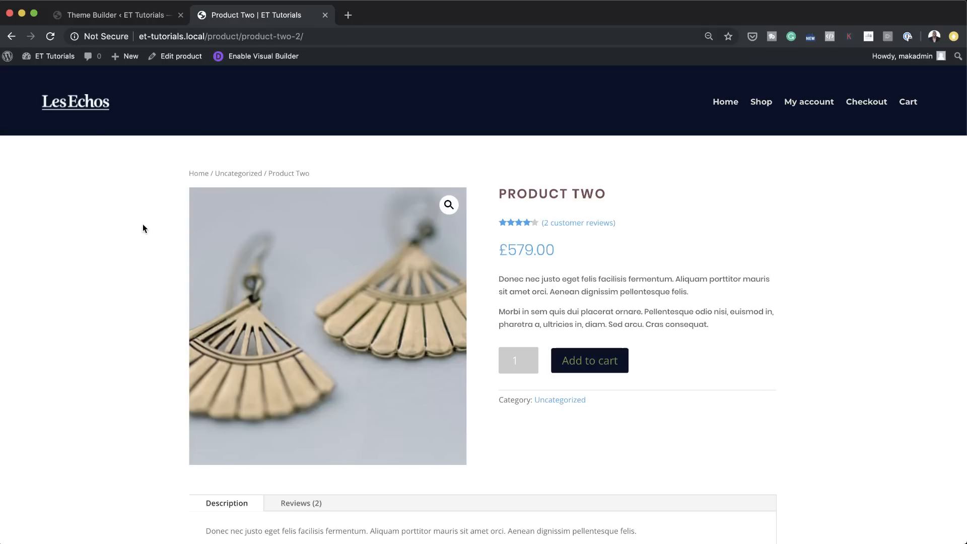
click(51, 38)
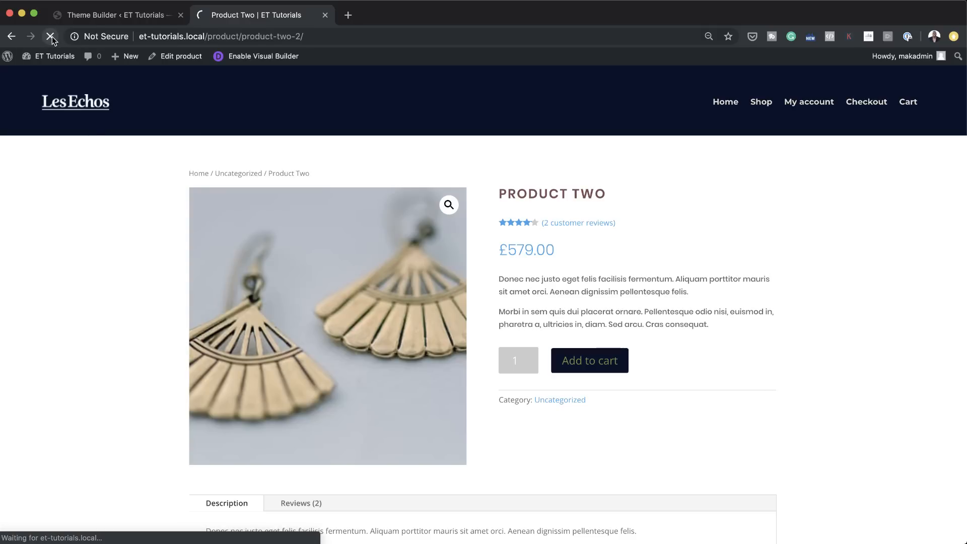
Step: Examine the reloaded Product Two page from the header through the product details and reviews to the subscribe section, and return to its start
scroll(687, 403, down, 1)
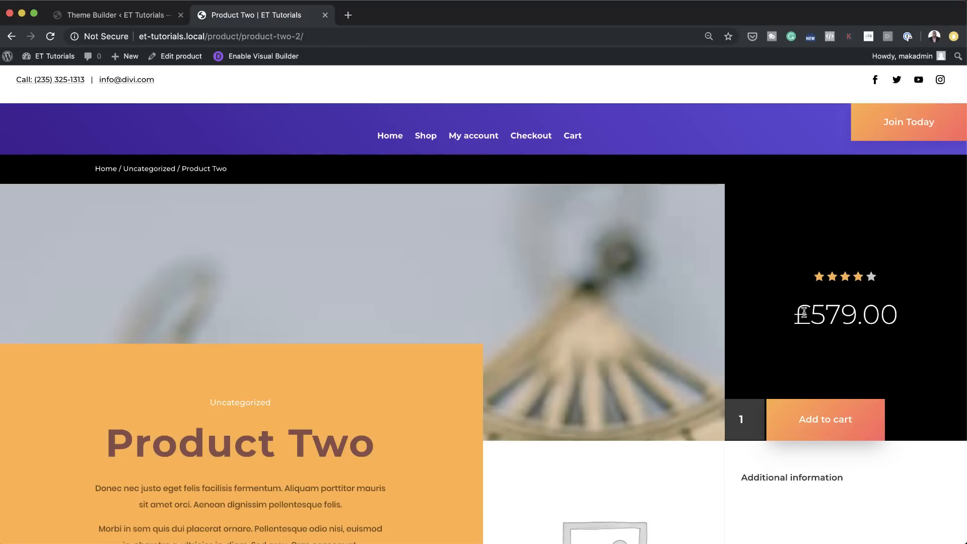
scroll(806, 314, down, 3)
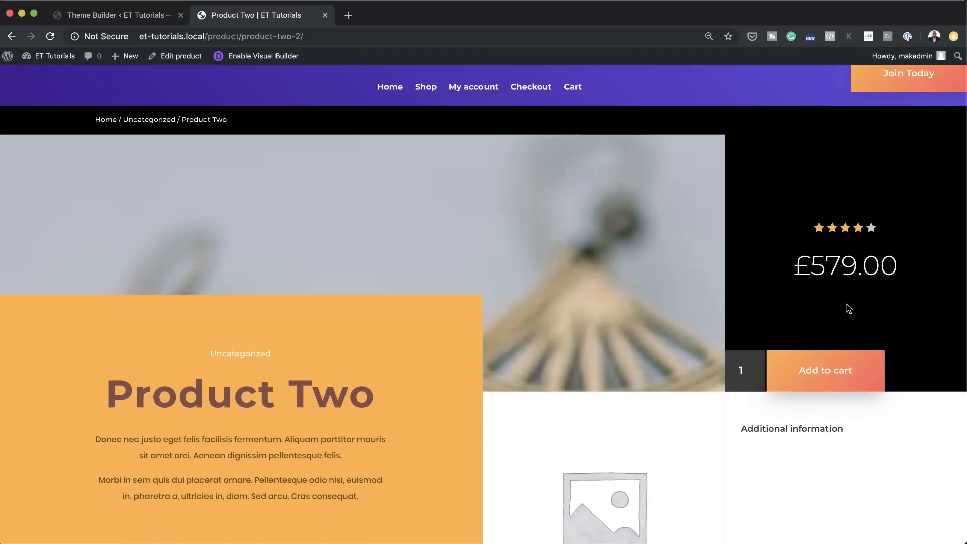
scroll(434, 285, down, 3)
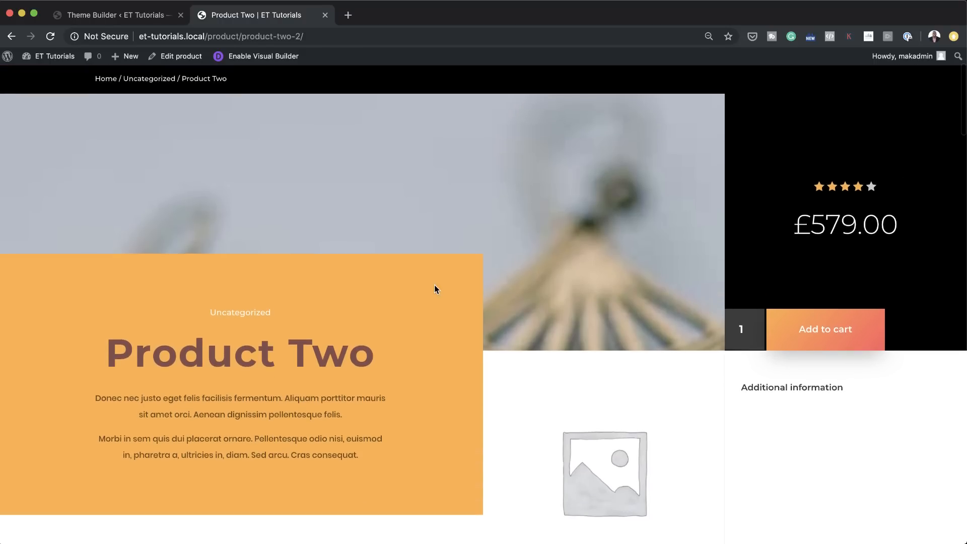
scroll(348, 294, down, 5)
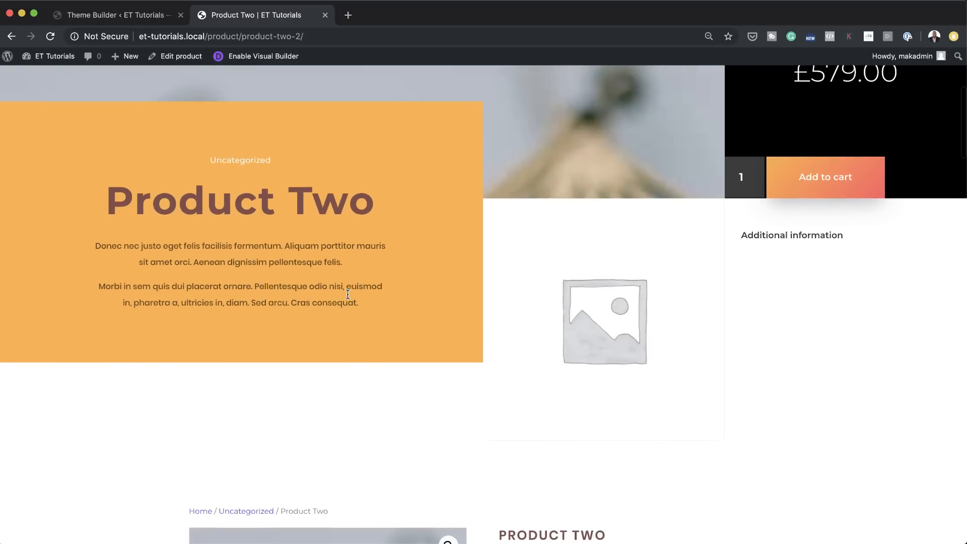
scroll(347, 294, down, 10)
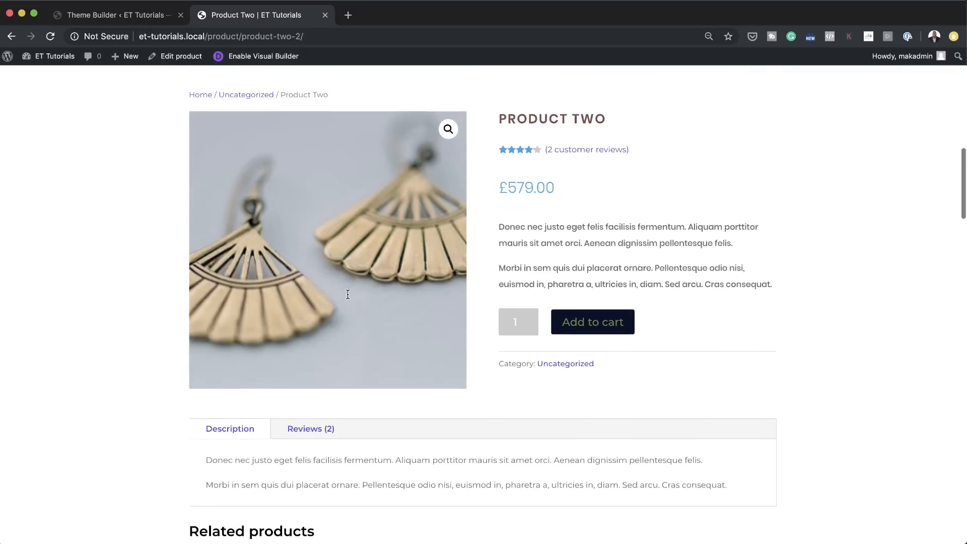
scroll(348, 294, down, 15)
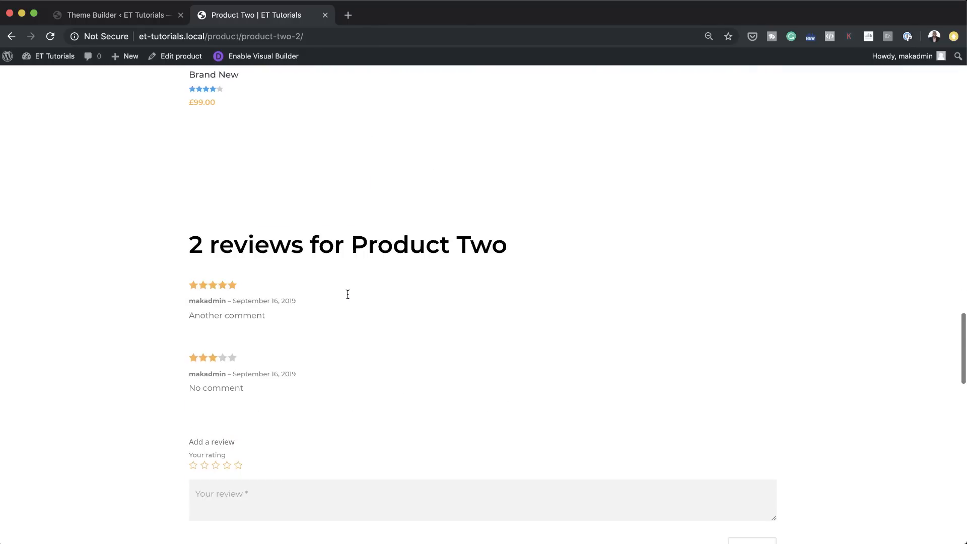
scroll(347, 294, down, 5)
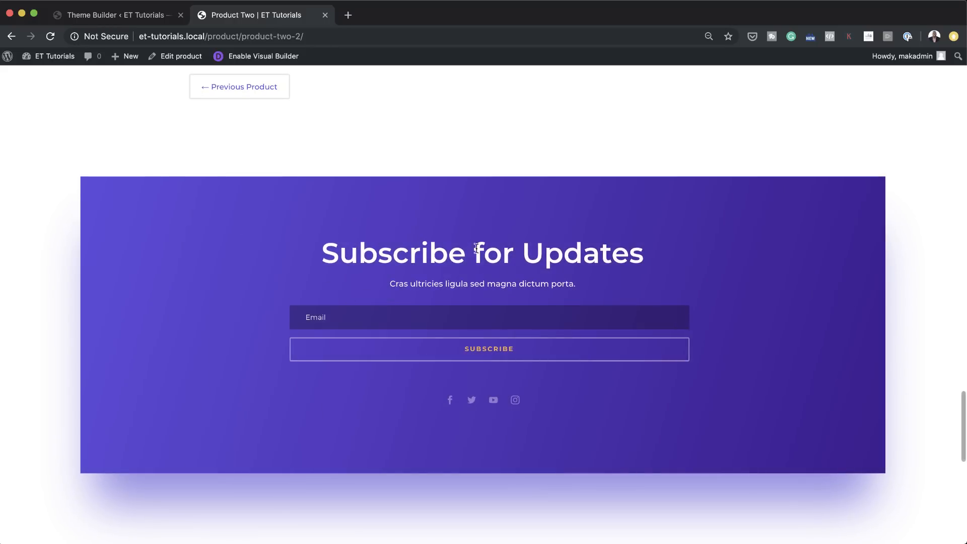
key(super+r)
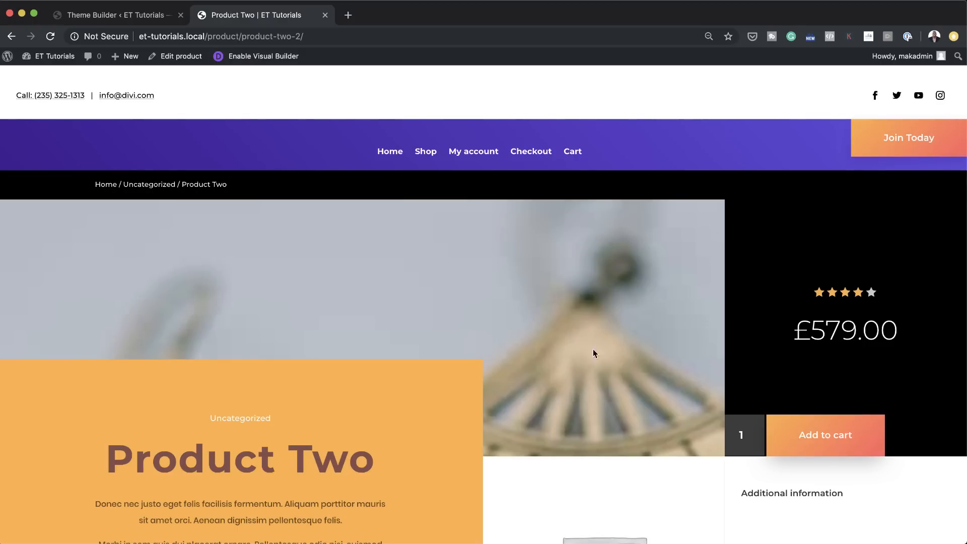
Step: Edit the All Products template's custom body in the Theme Builder and delete the Woo Images module beneath the large product image
click(150, 16)
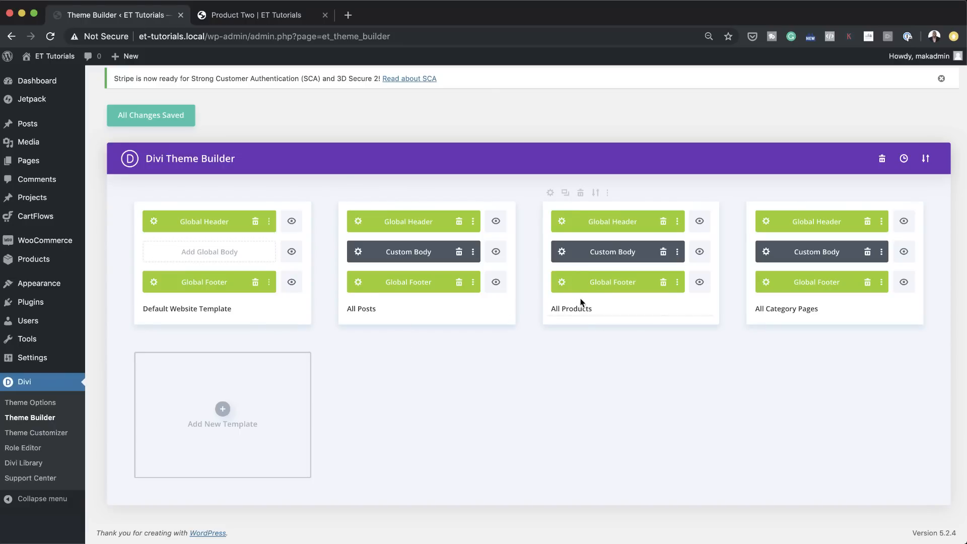
click(561, 254)
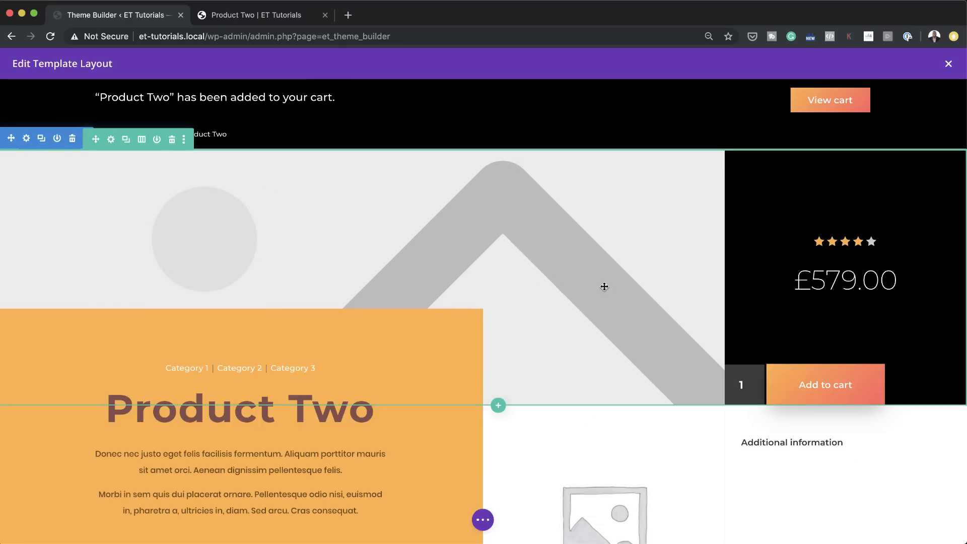
scroll(607, 291, down, 3)
scroll(608, 291, down, 5)
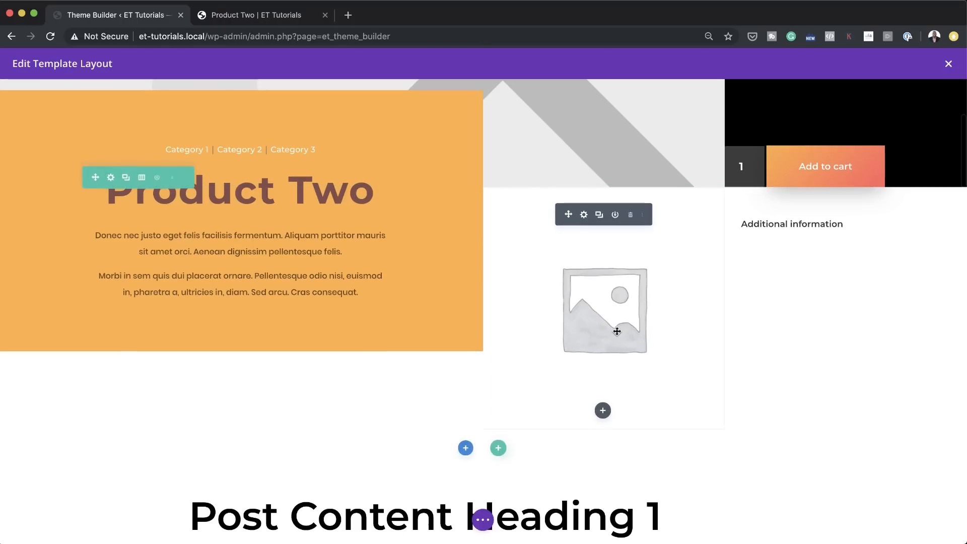
click(584, 215)
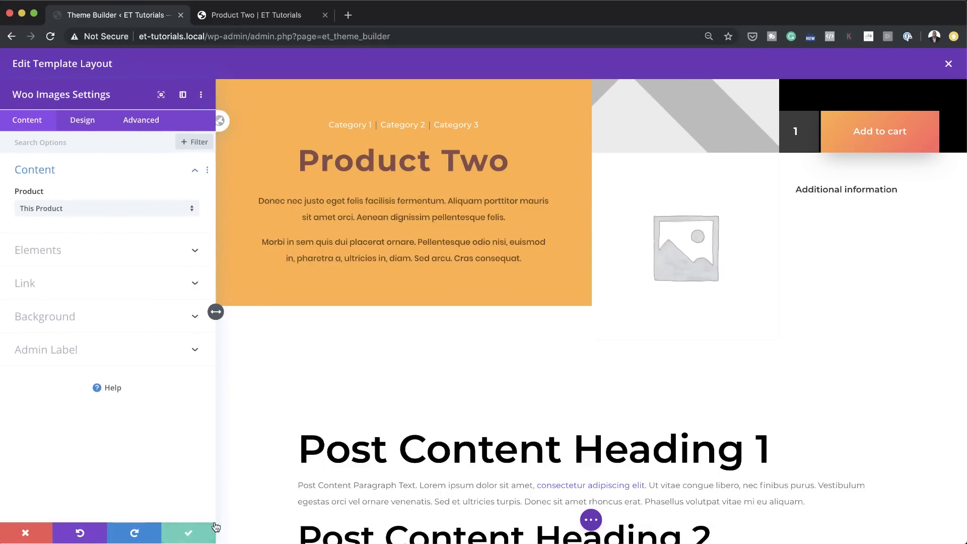
click(196, 535)
click(630, 216)
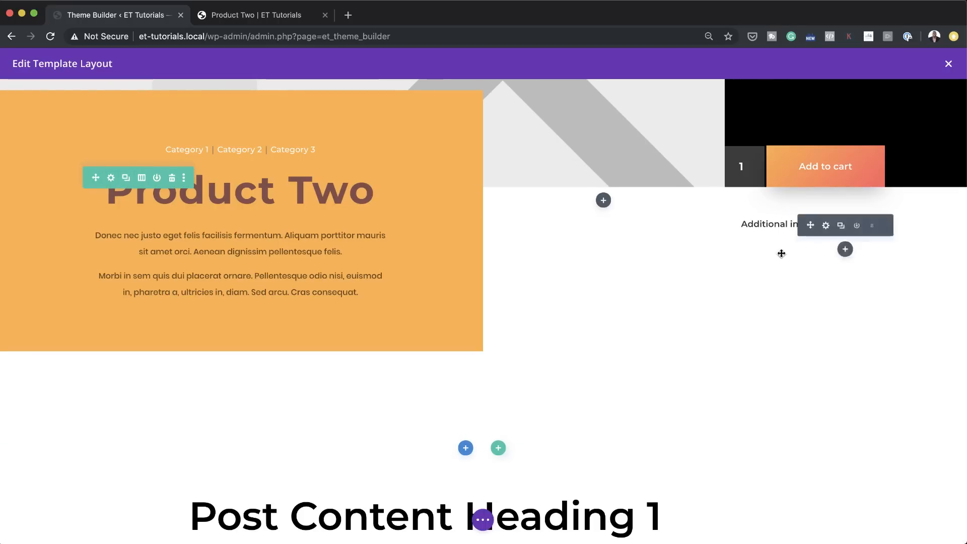
Step: Delete the section with the placeholder post content and the Related products section from the product layout
scroll(452, 350, down, 6)
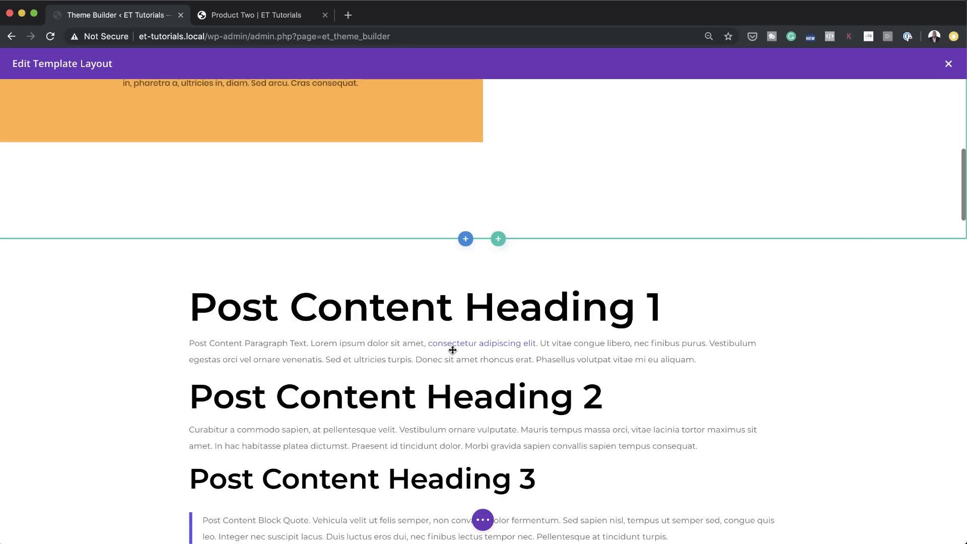
scroll(448, 352, up, 2)
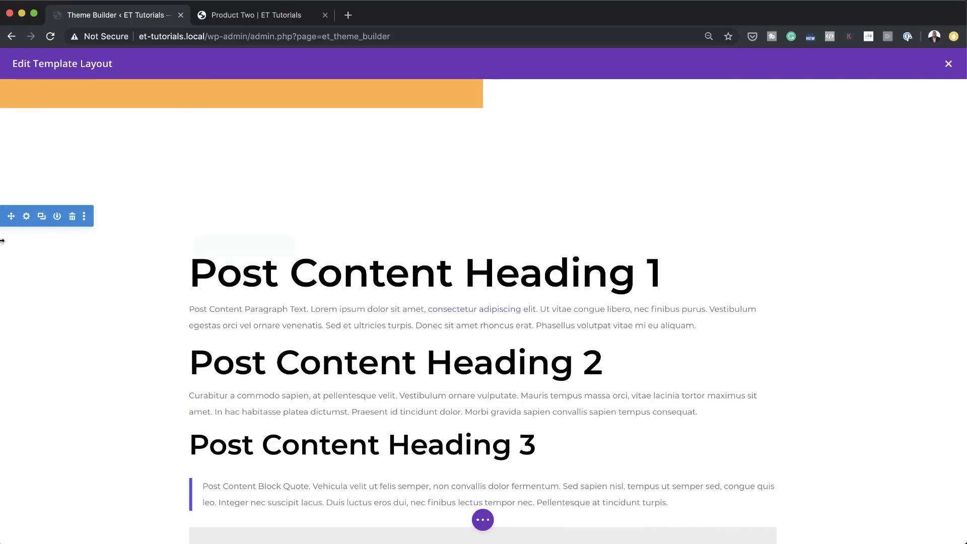
click(72, 216)
scroll(537, 445, down, 1)
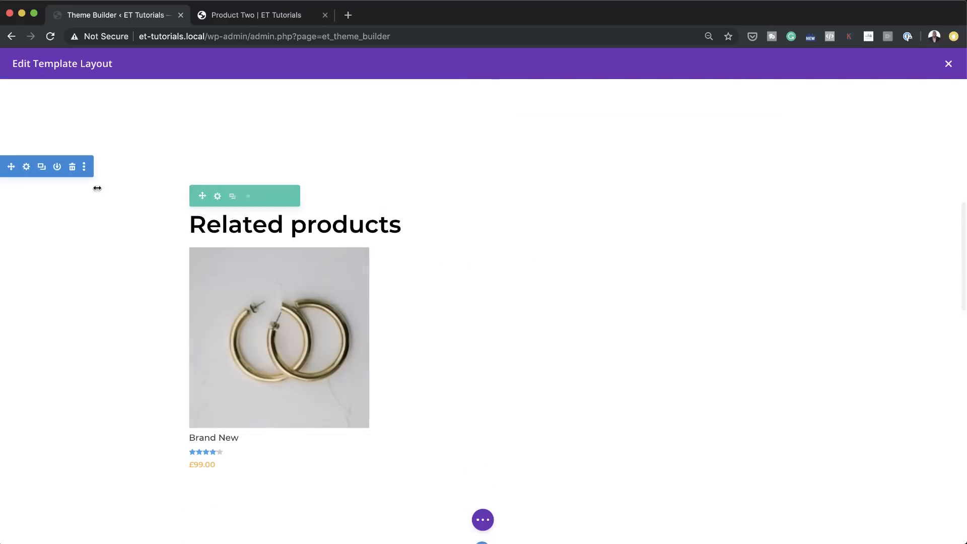
click(72, 168)
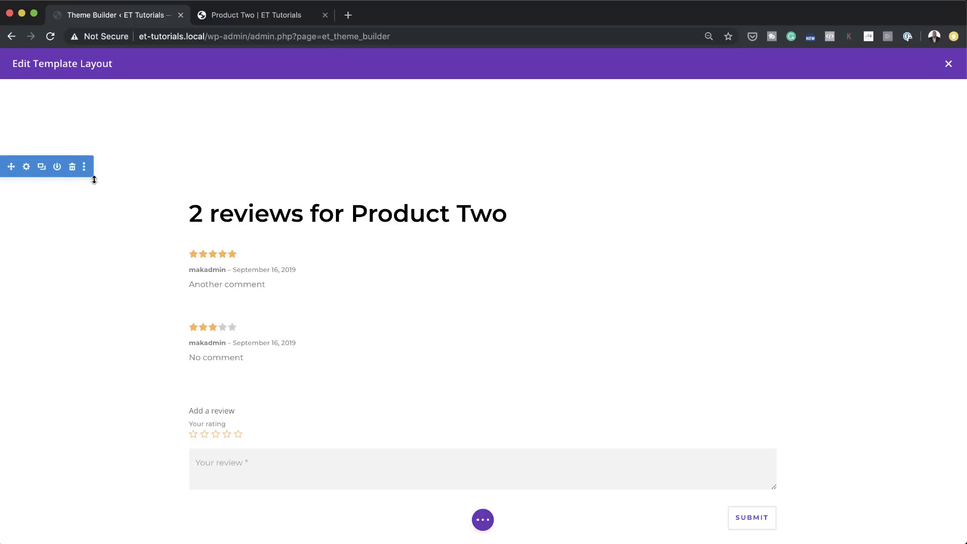
Step: Set both the width and the max width of the Subscribe for Updates row to 100%
scroll(454, 403, down, 8)
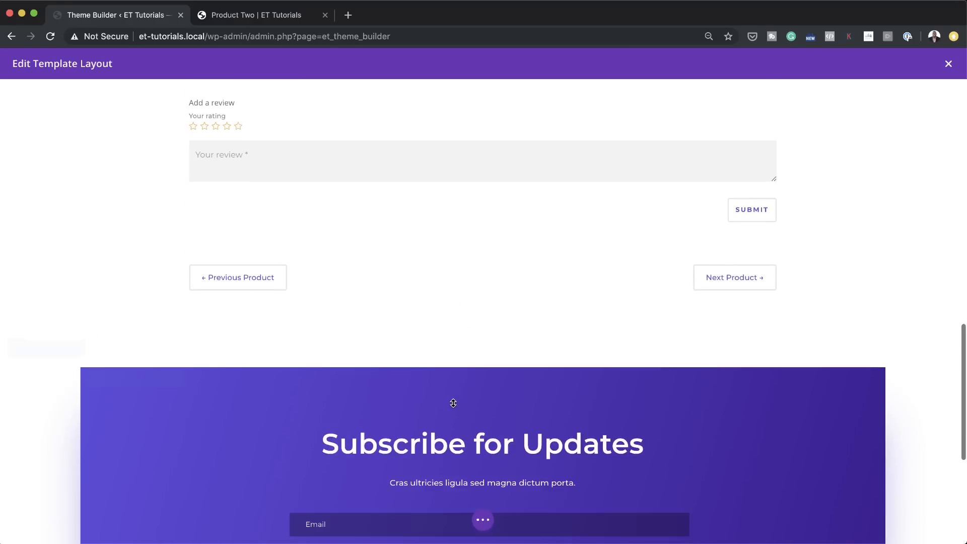
scroll(453, 403, down, 4)
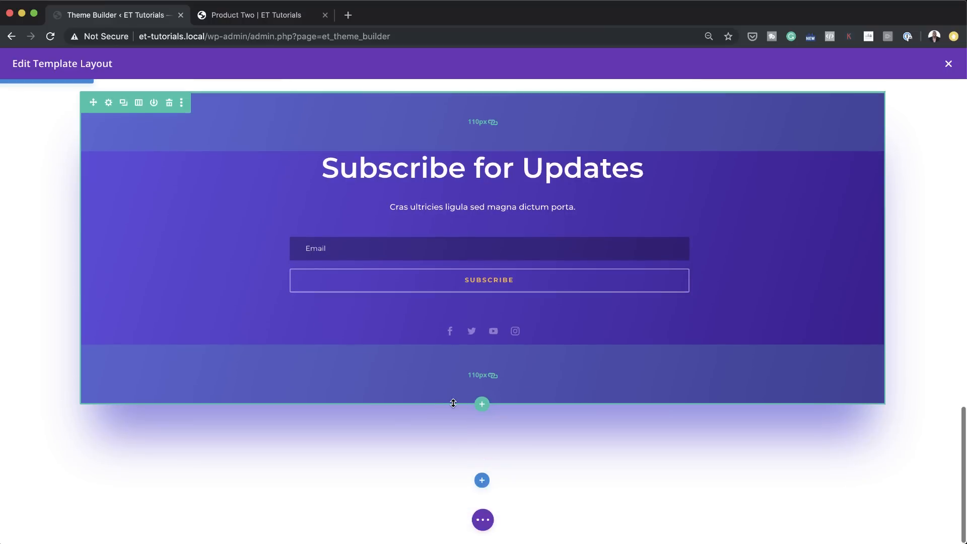
scroll(370, 393, up, 2)
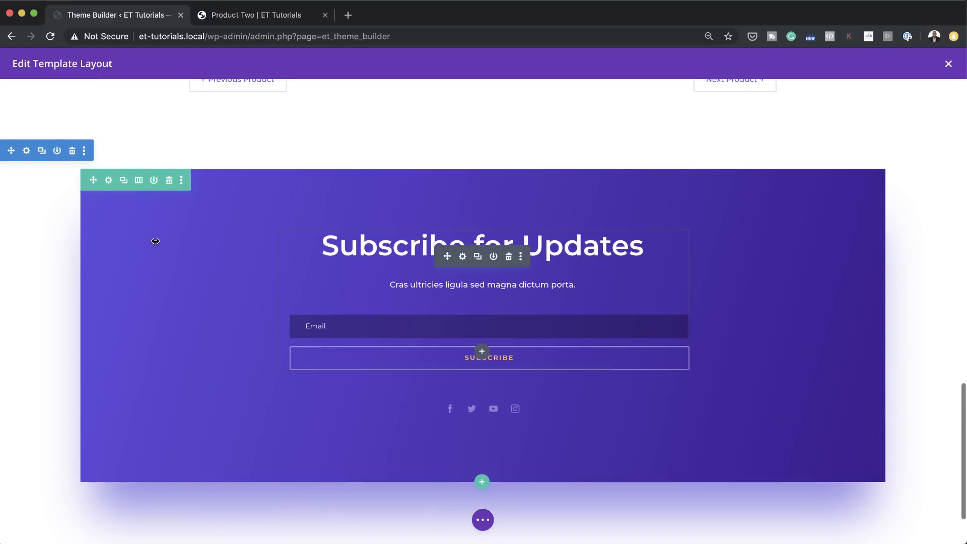
click(108, 179)
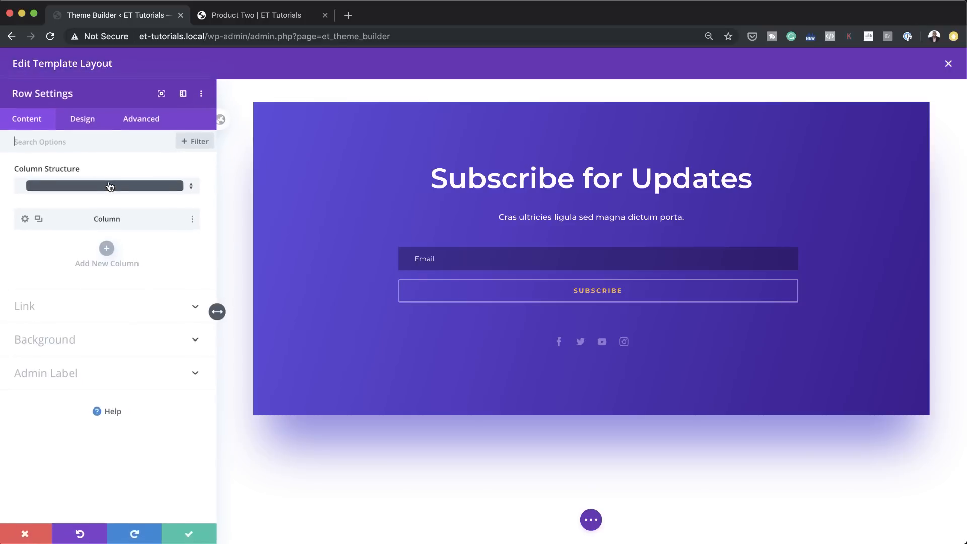
click(88, 124)
click(57, 176)
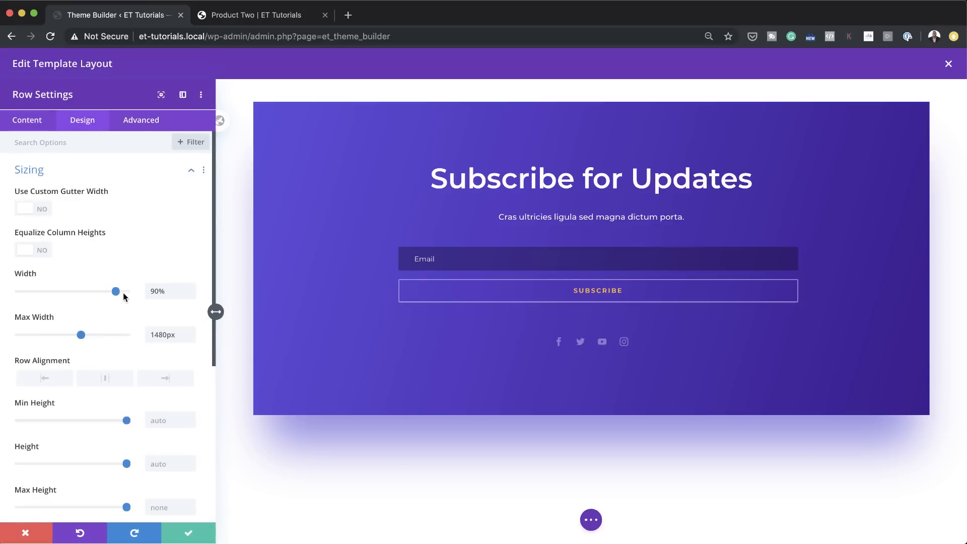
drag(125, 293, 146, 292)
double_click(178, 338)
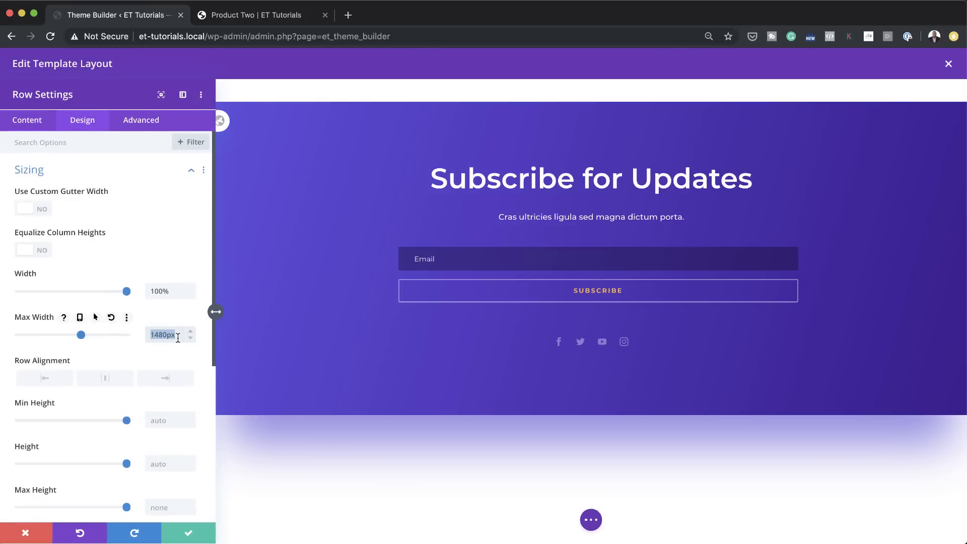
text(100)
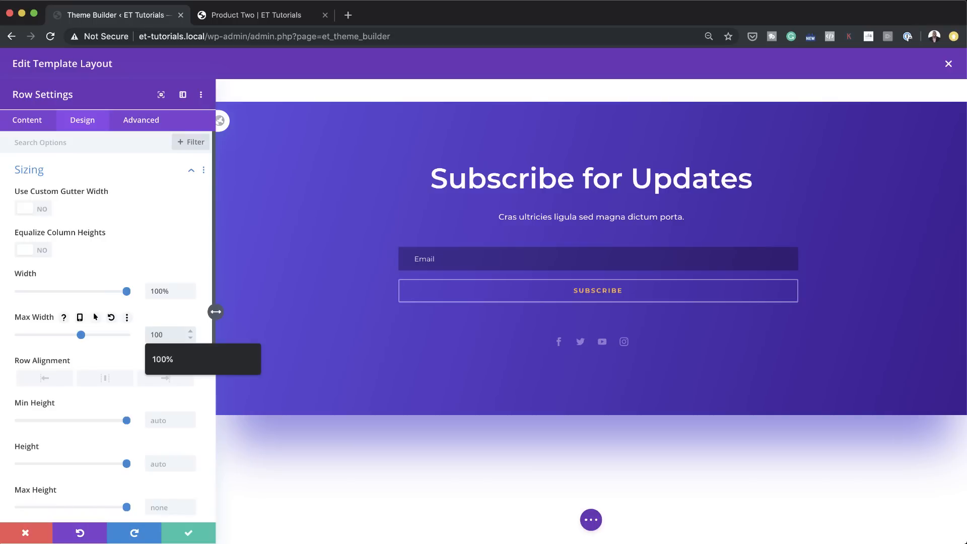
click(181, 358)
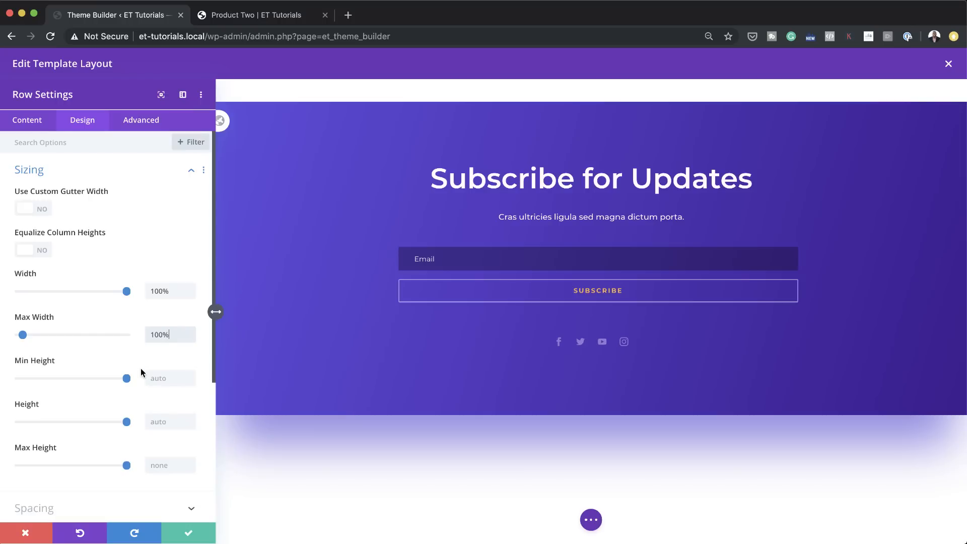
Step: Examine the subscribe row's animation settings and the available animation speed curve options
scroll(141, 373, down, 5)
click(68, 457)
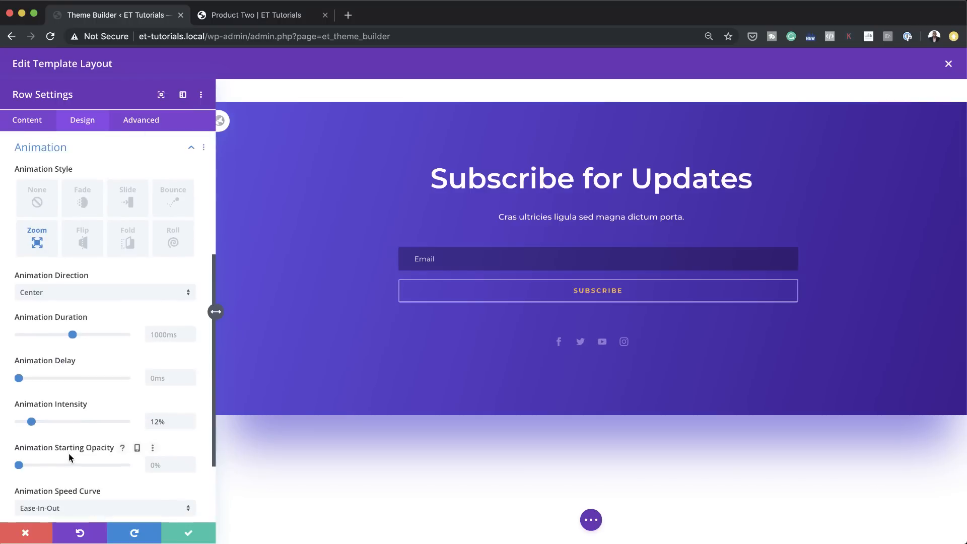
scroll(107, 446, down, 3)
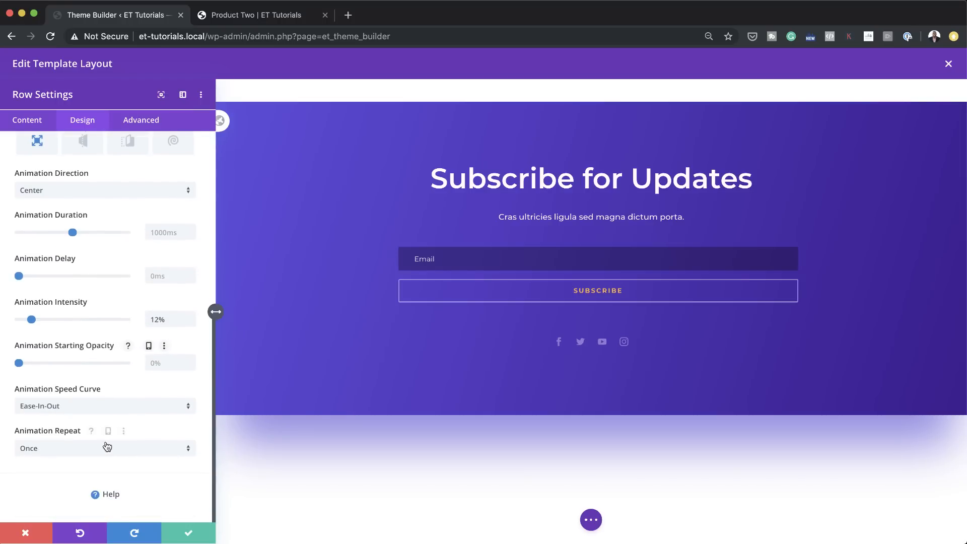
click(104, 409)
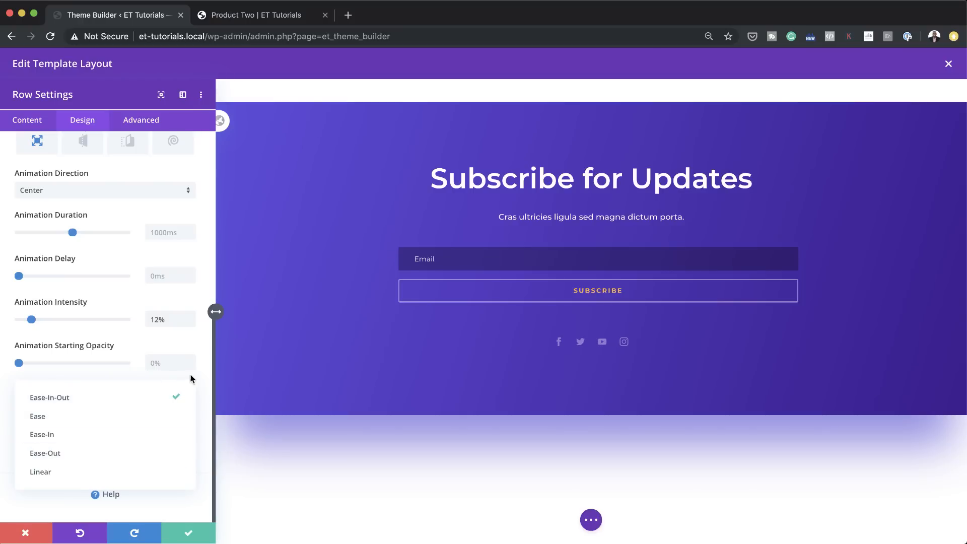
click(182, 389)
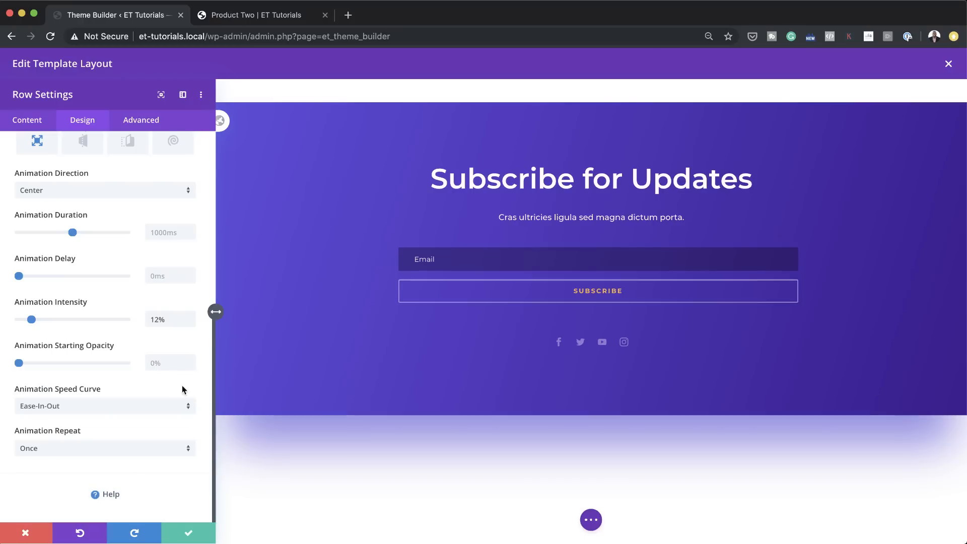
Step: Set the Subscribe for Updates row's animation style to None and save the row settings
click(73, 449)
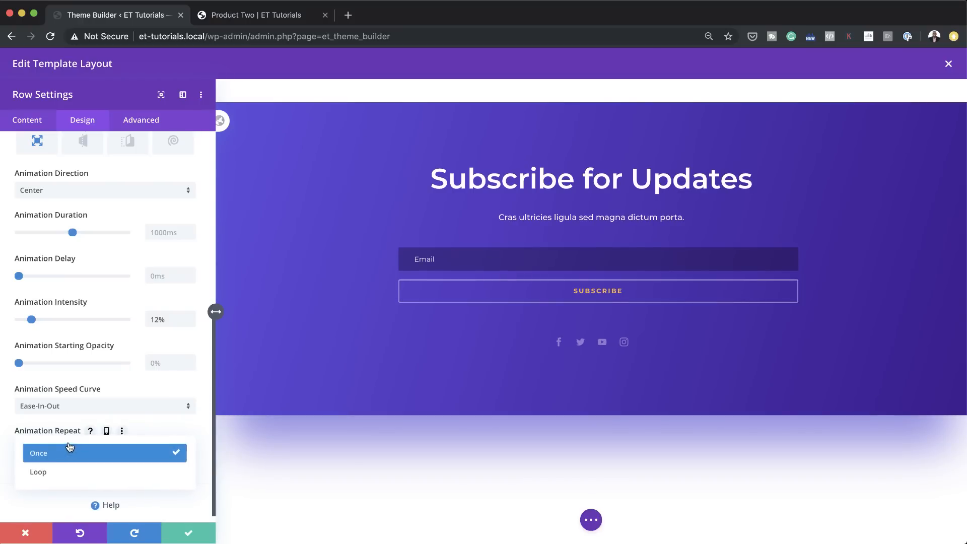
click(175, 450)
scroll(174, 450, up, 4)
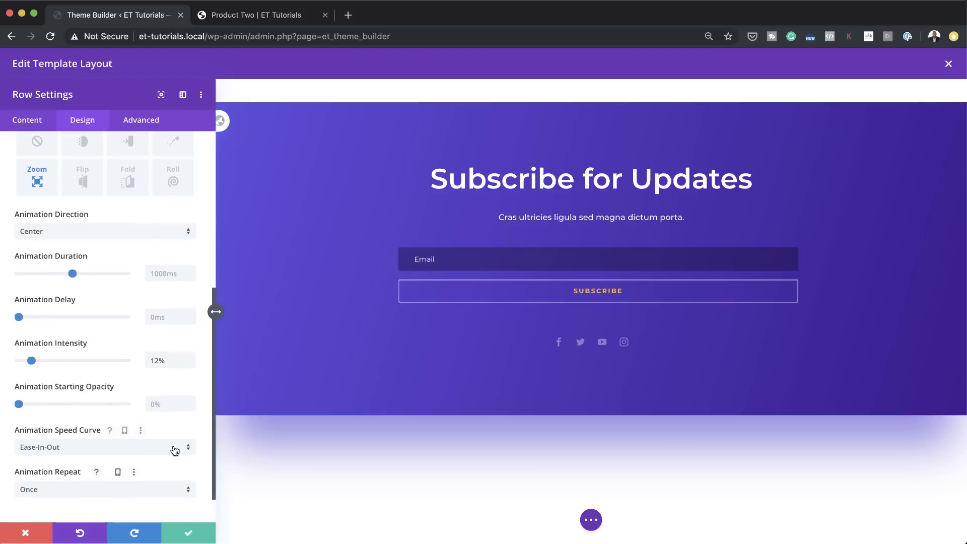
click(37, 191)
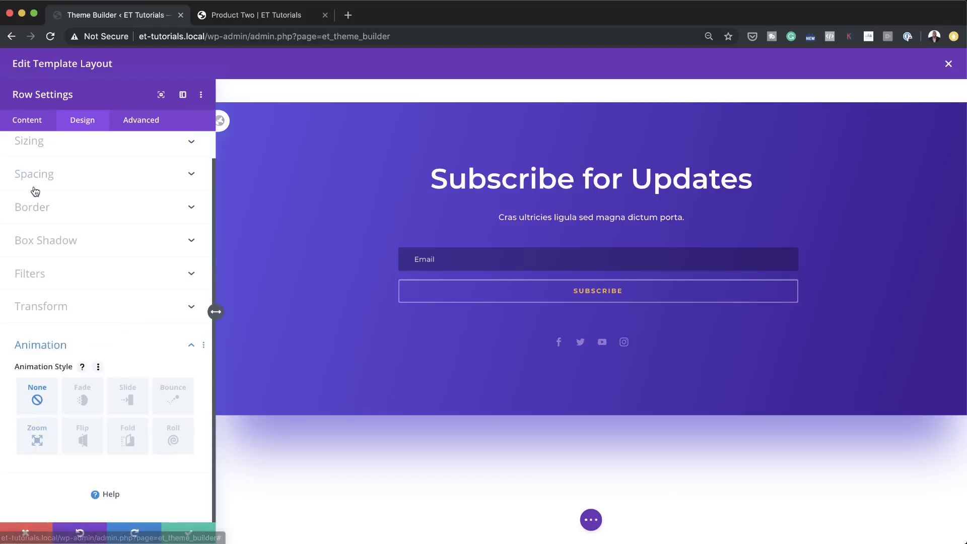
click(189, 536)
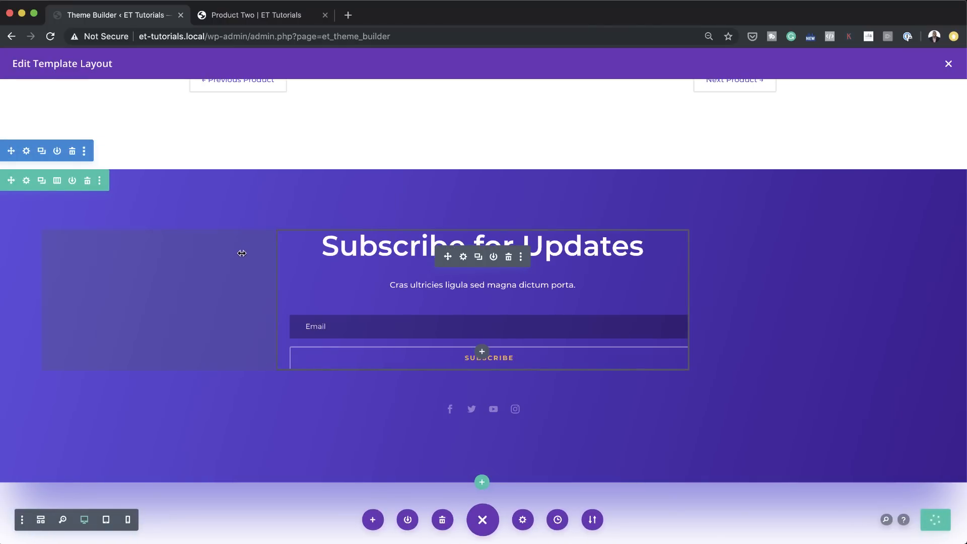
Step: Close the All Products body layout and save the Theme Builder changes
scroll(242, 253, up, 20)
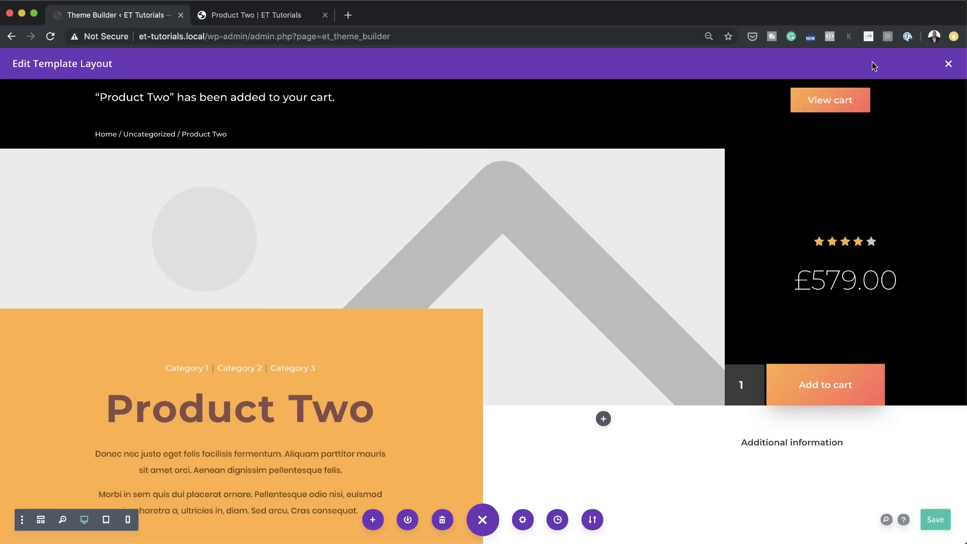
click(948, 65)
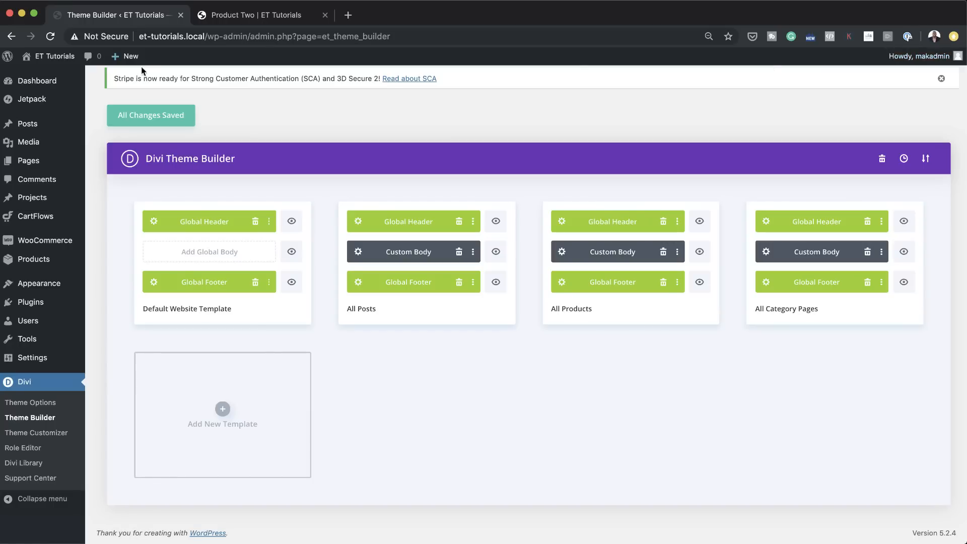
click(166, 123)
Step: Reload the live Product Two page and review the product layout from the header down to the footer
click(247, 16)
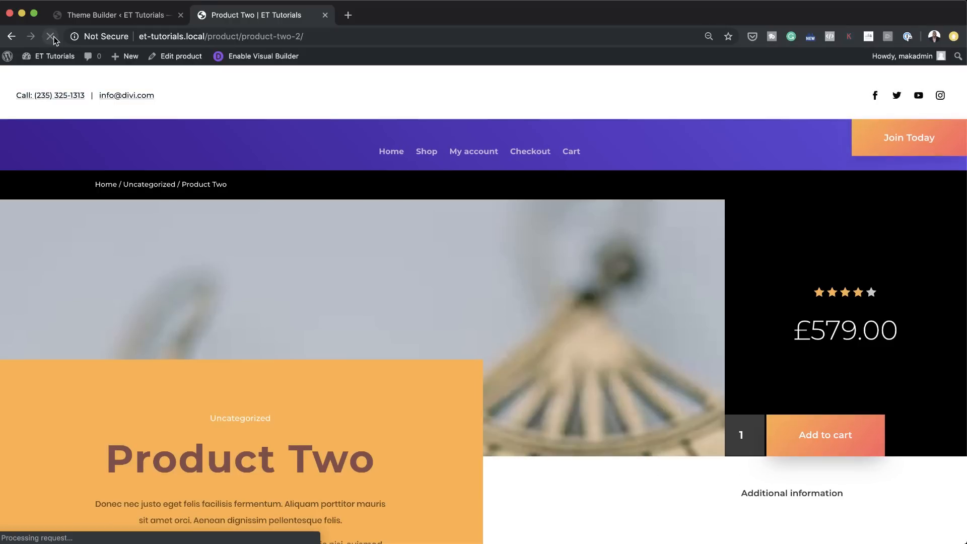
scroll(483, 297, down, 4)
scroll(501, 314, down, 6)
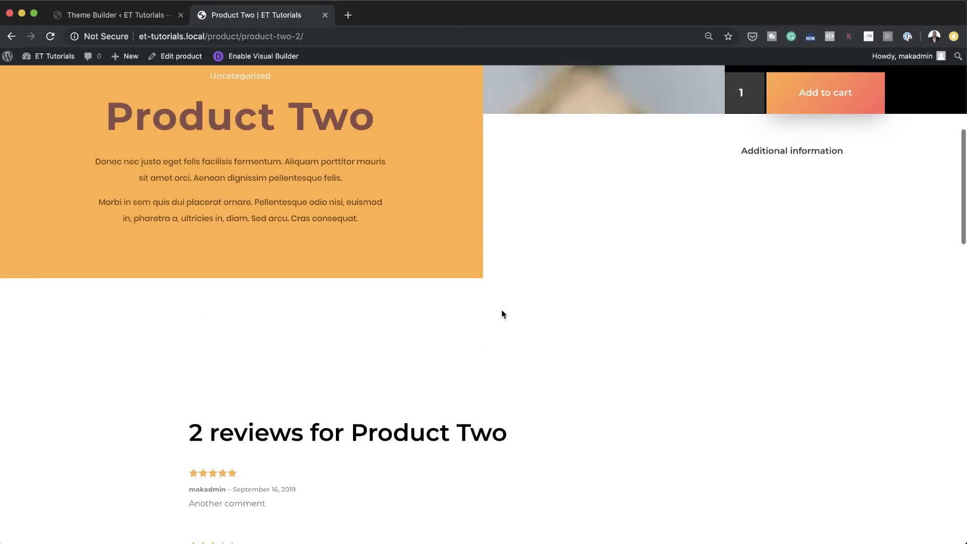
scroll(502, 314, down, 13)
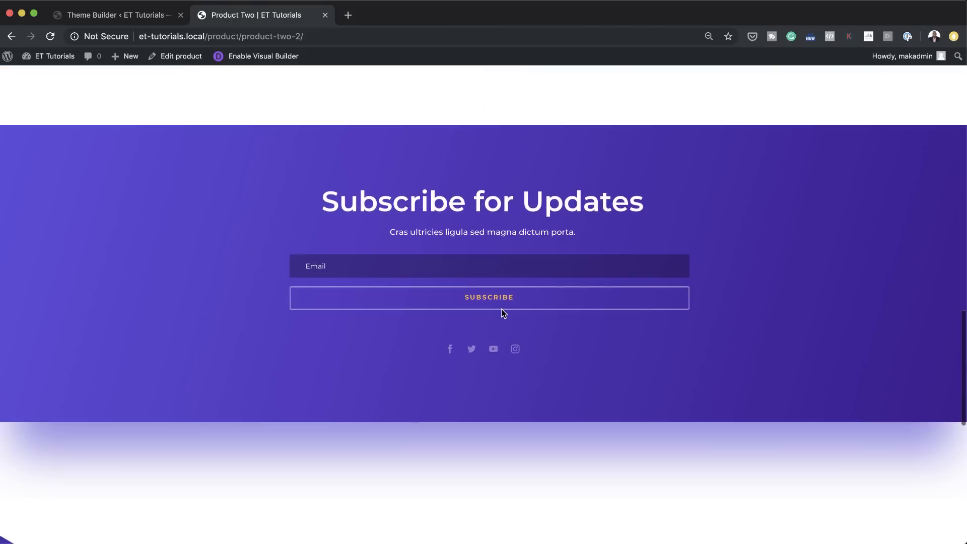
scroll(697, 346, down, 8)
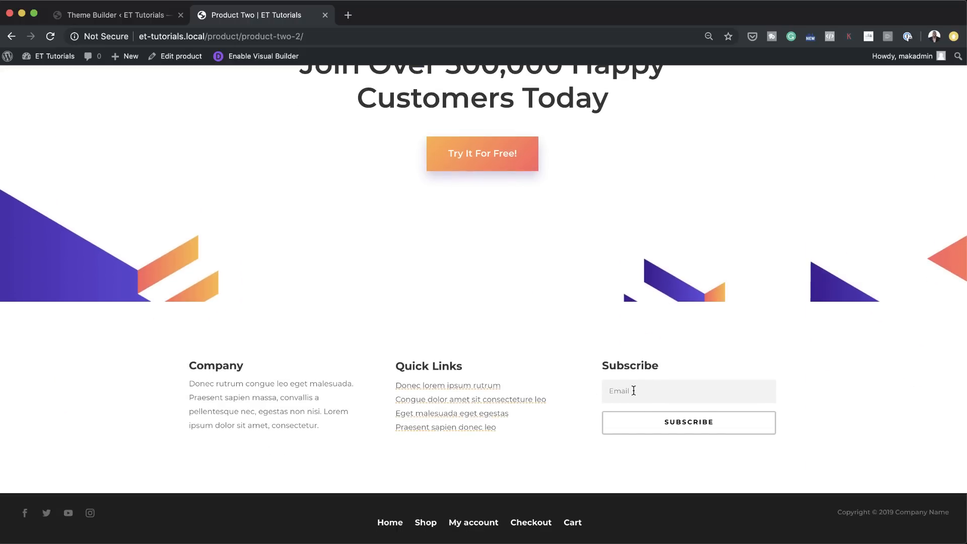
scroll(633, 391, up, 15)
scroll(634, 393, up, 15)
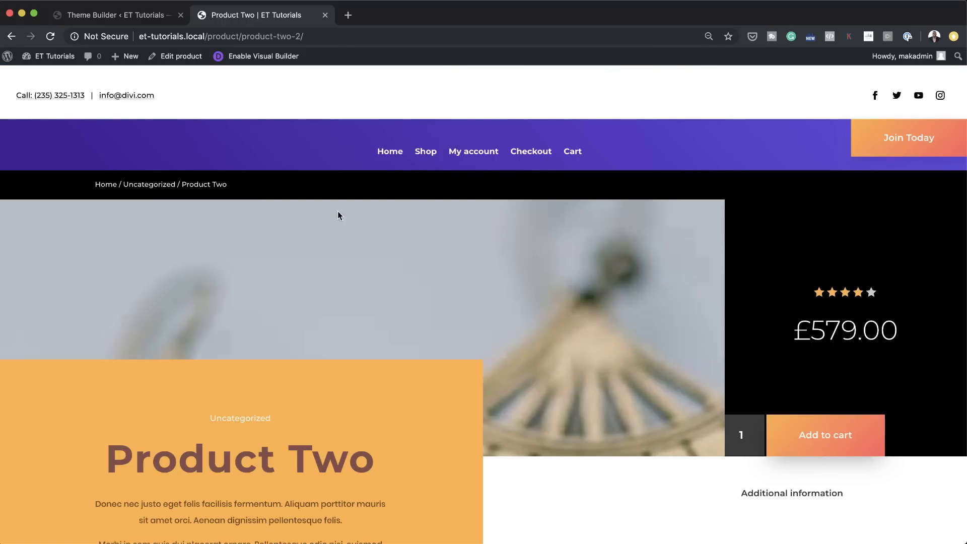
Step: Try to edit Product Two in the Visual Builder, then go to the Theme Builder from the Post Content notice
scroll(626, 340, down, 5)
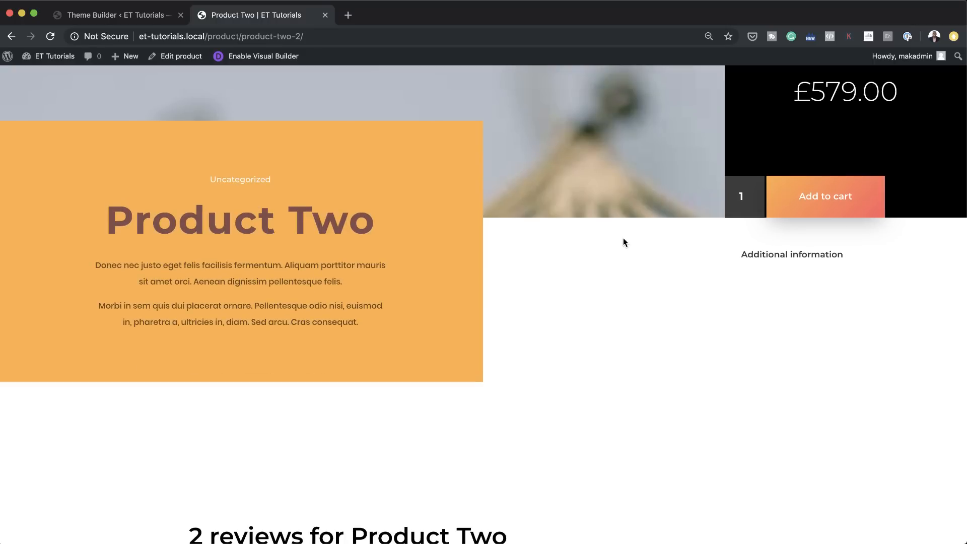
click(250, 57)
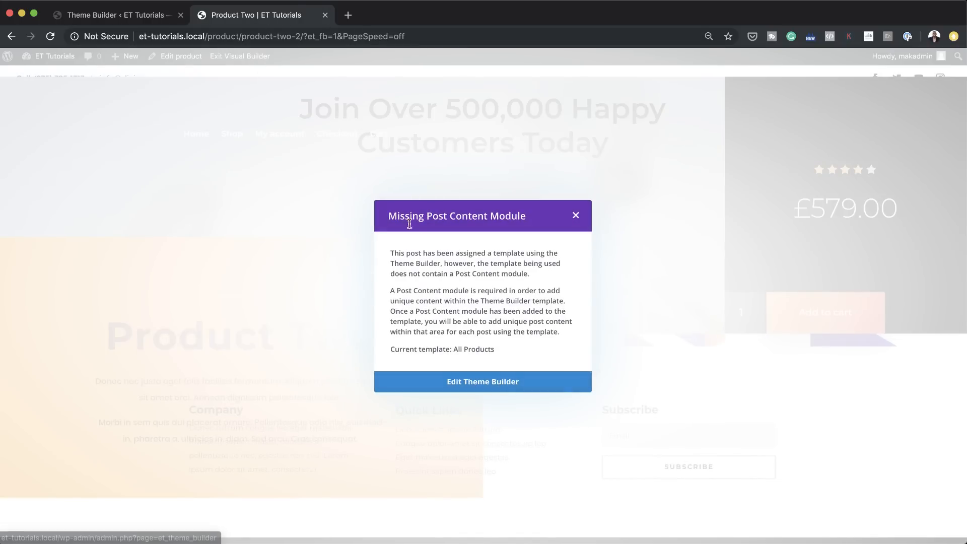
click(509, 382)
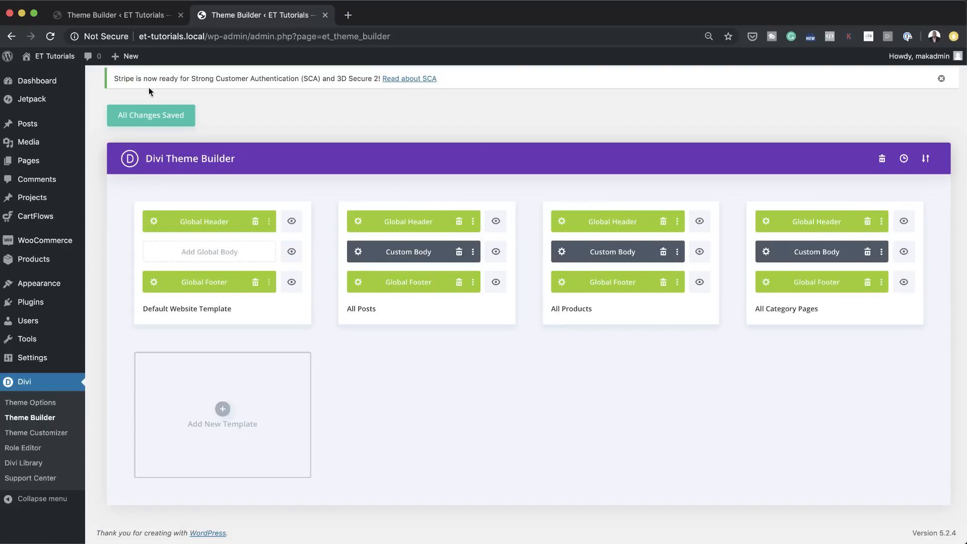
Step: Reopen the All Products custom body in the Theme Builder and insert a Woo Images module in the empty column beneath the large image
click(136, 16)
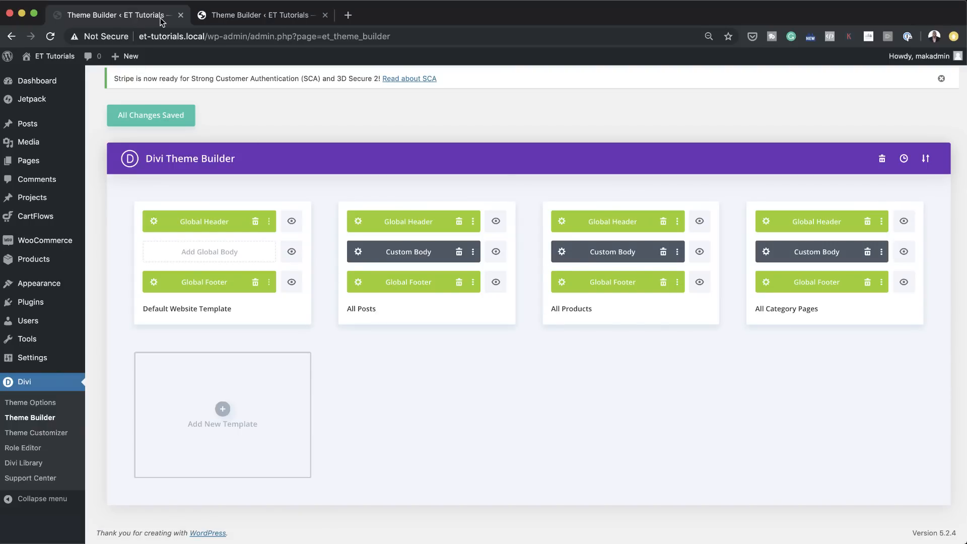
click(562, 251)
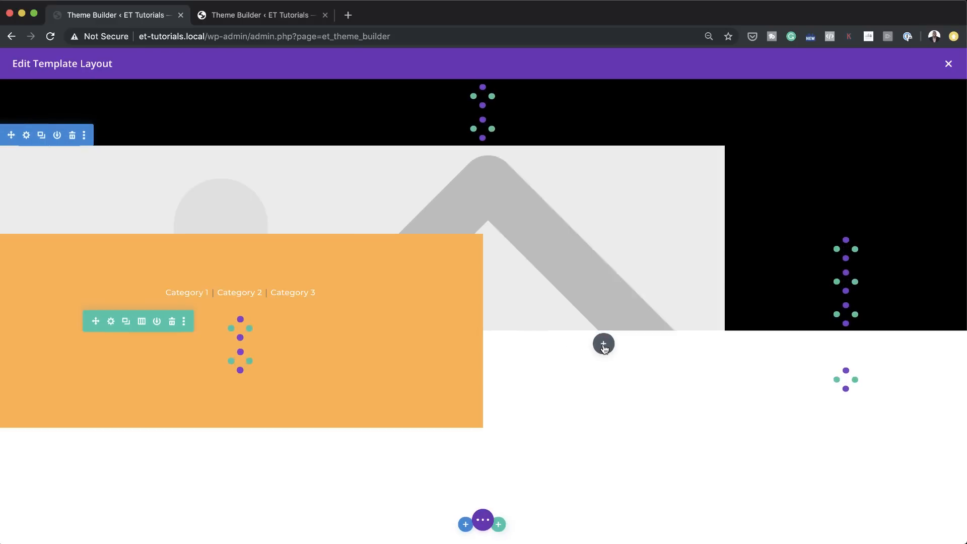
click(603, 344)
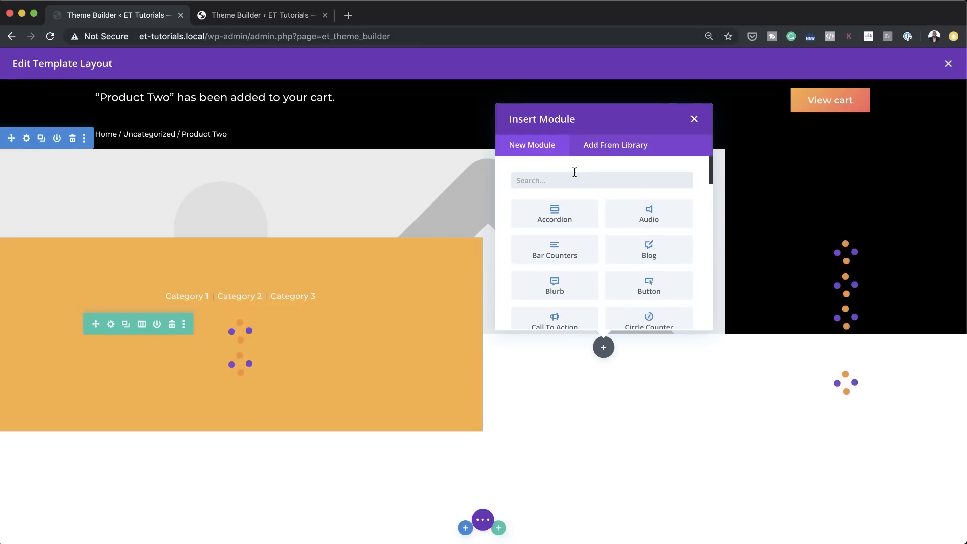
text(w)
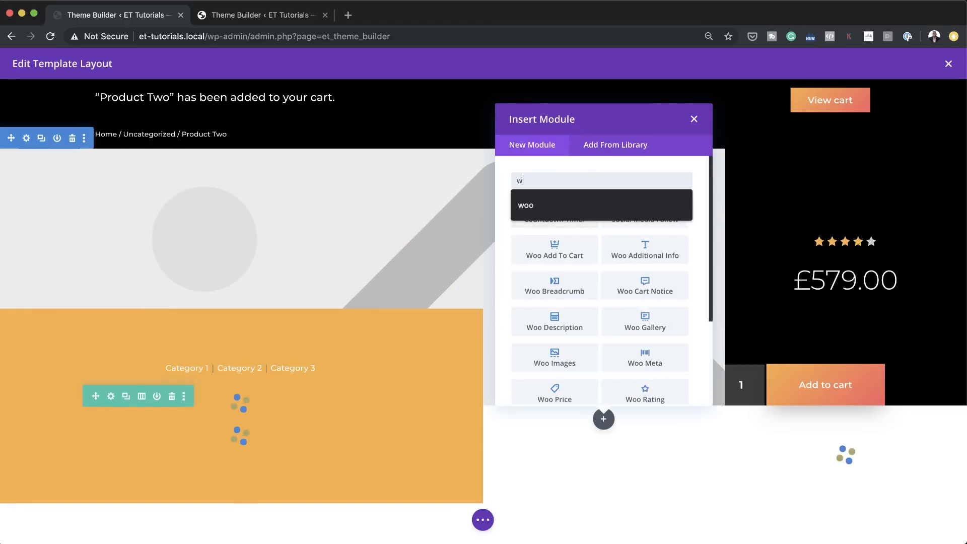
text(oo)
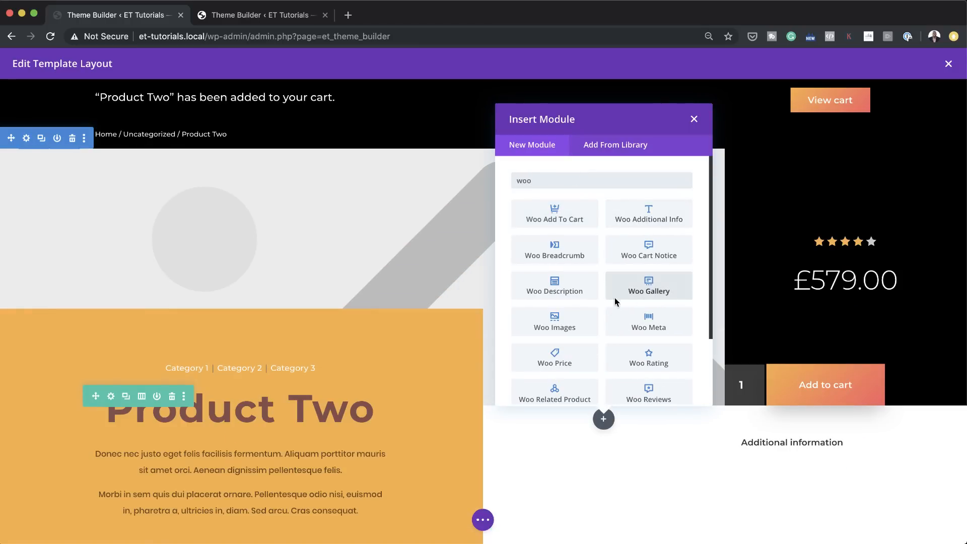
click(562, 321)
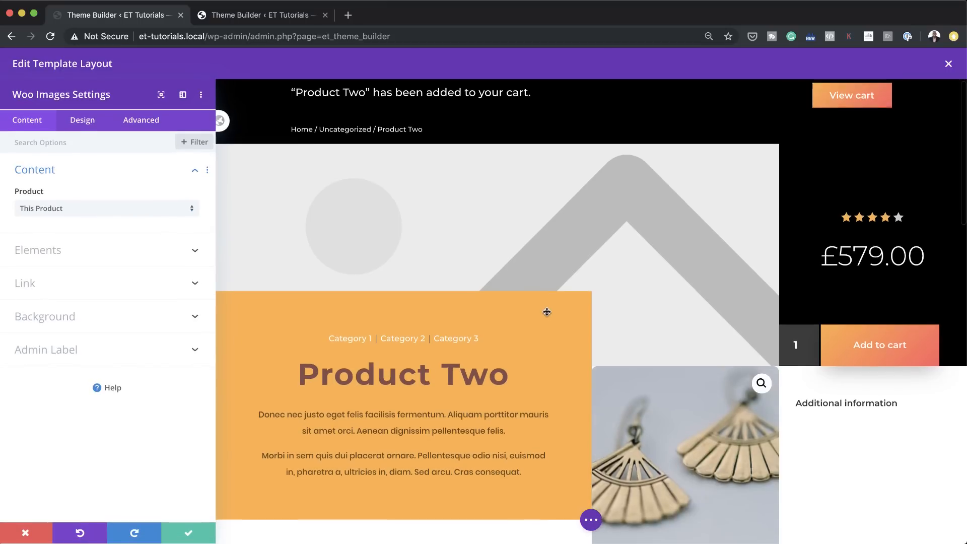
Step: Set all rounded corners of the new Woo Images module to 0px and save the product layout
click(83, 122)
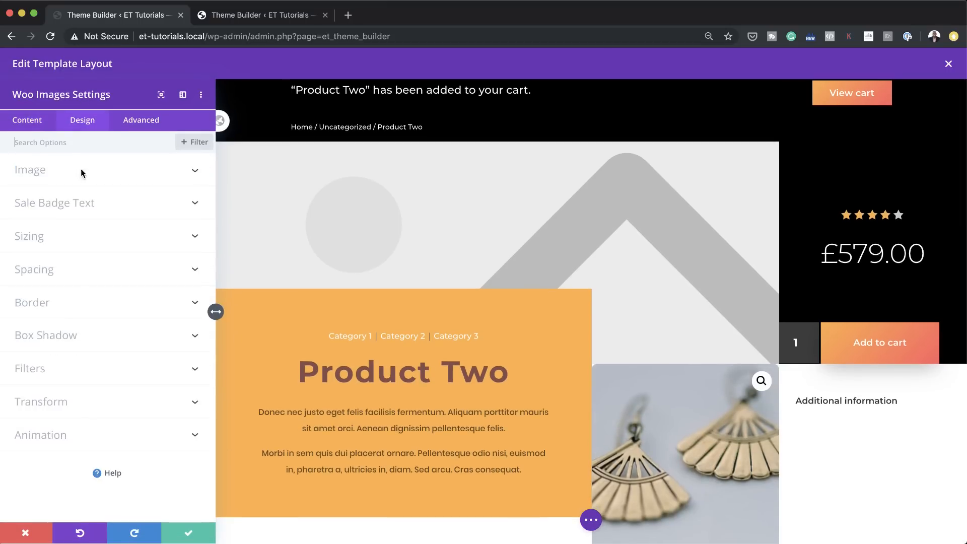
click(46, 305)
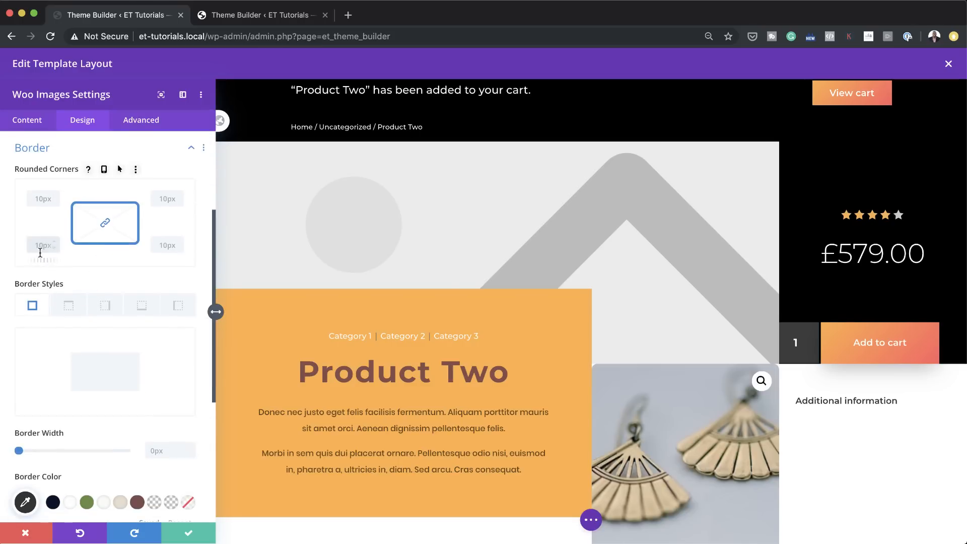
click(189, 532)
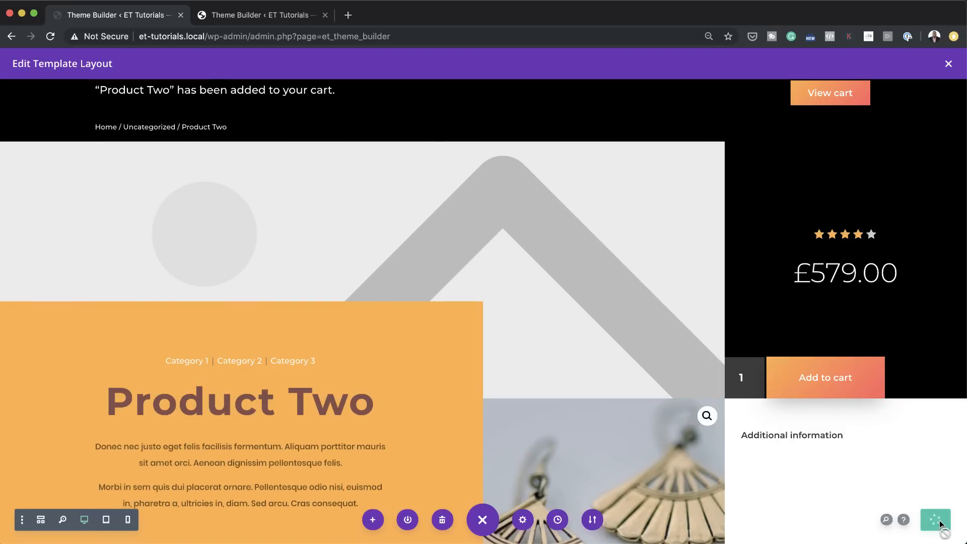
Step: Return to the live Product Two page, leave the Visual Builder, and check the added product image and the sections below it
click(279, 16)
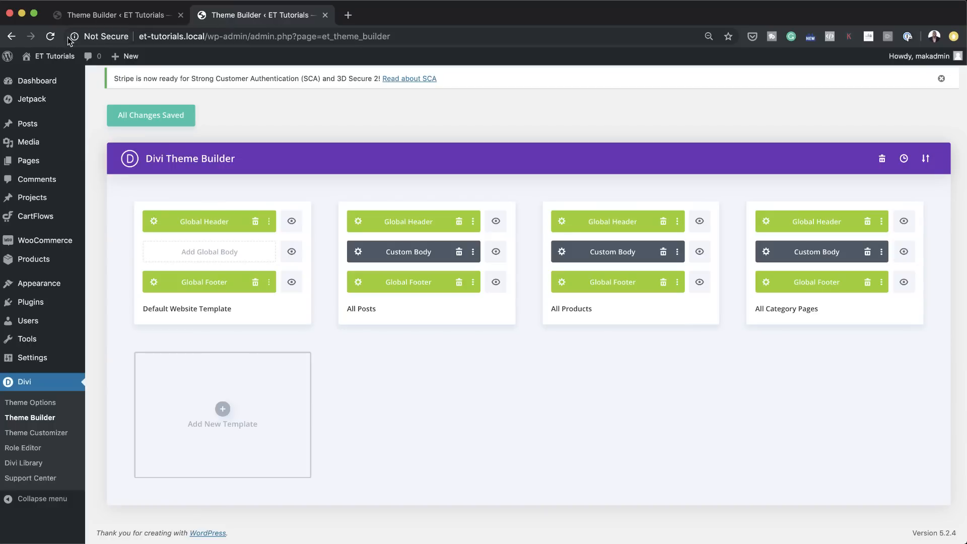
click(11, 36)
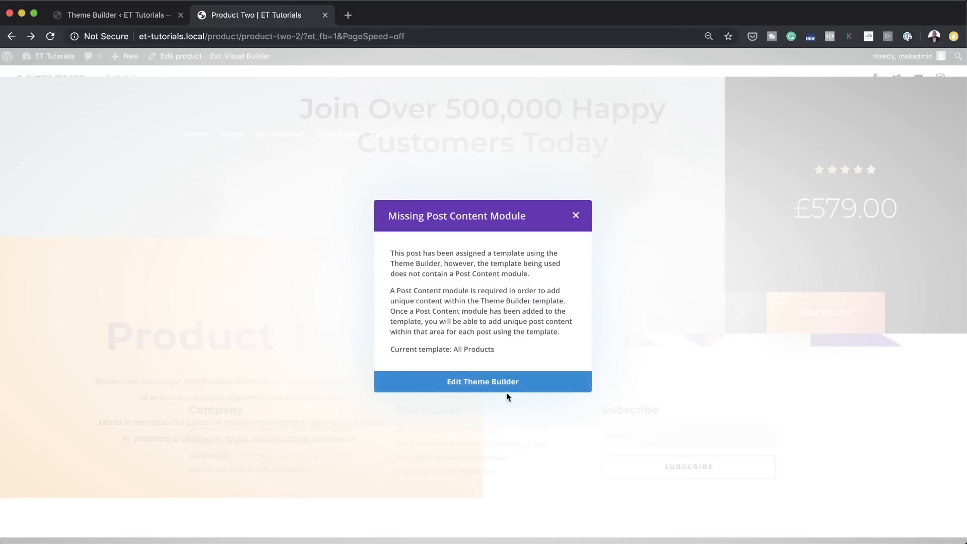
click(578, 212)
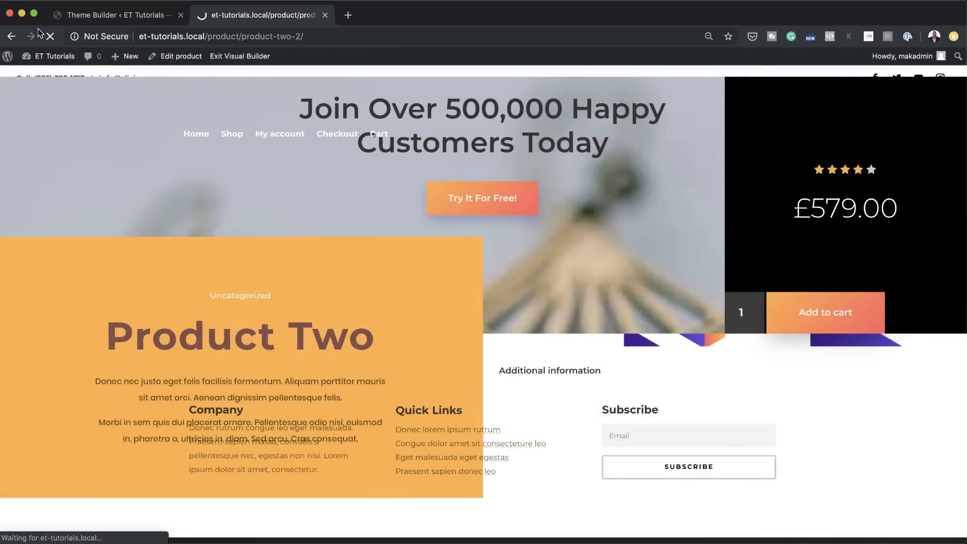
scroll(649, 394, down, 5)
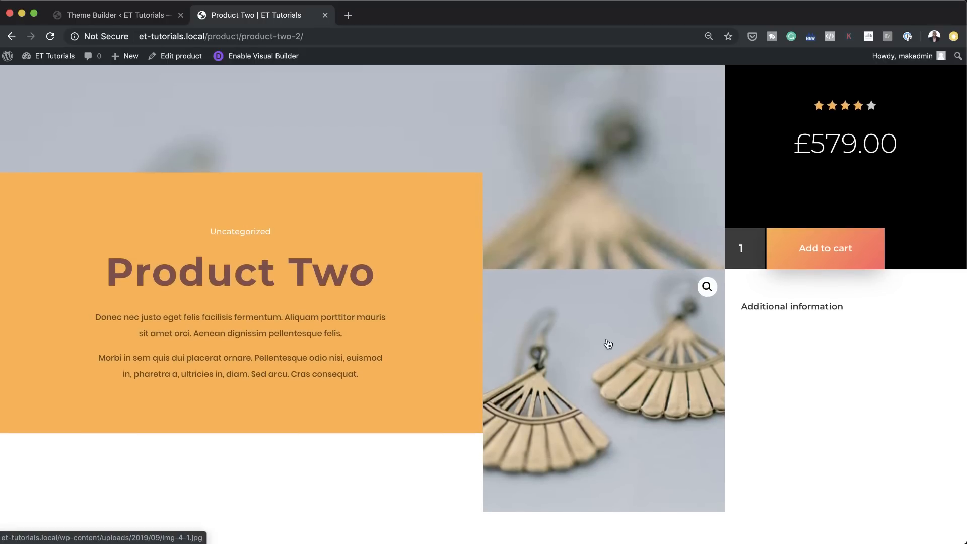
scroll(856, 381, down, 1)
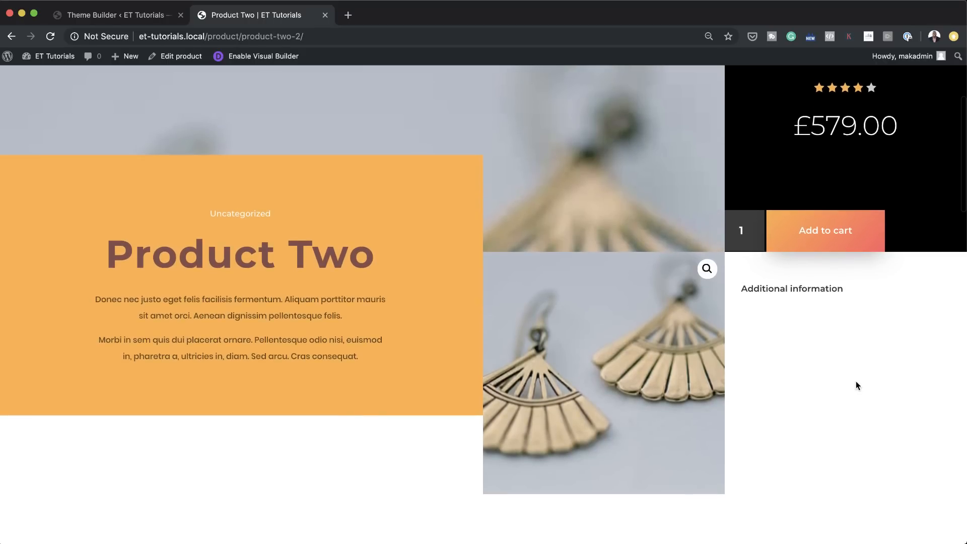
scroll(856, 382, down, 10)
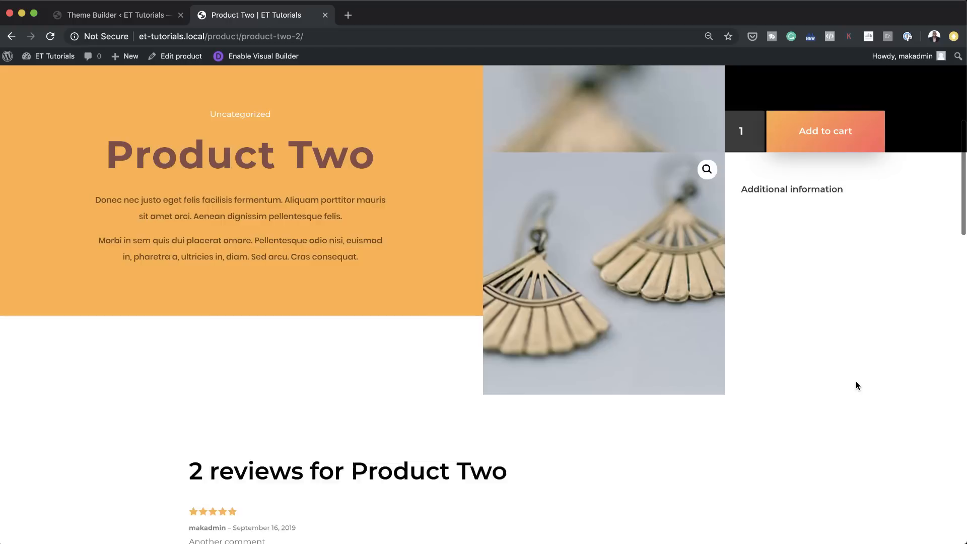
scroll(856, 383, down, 7)
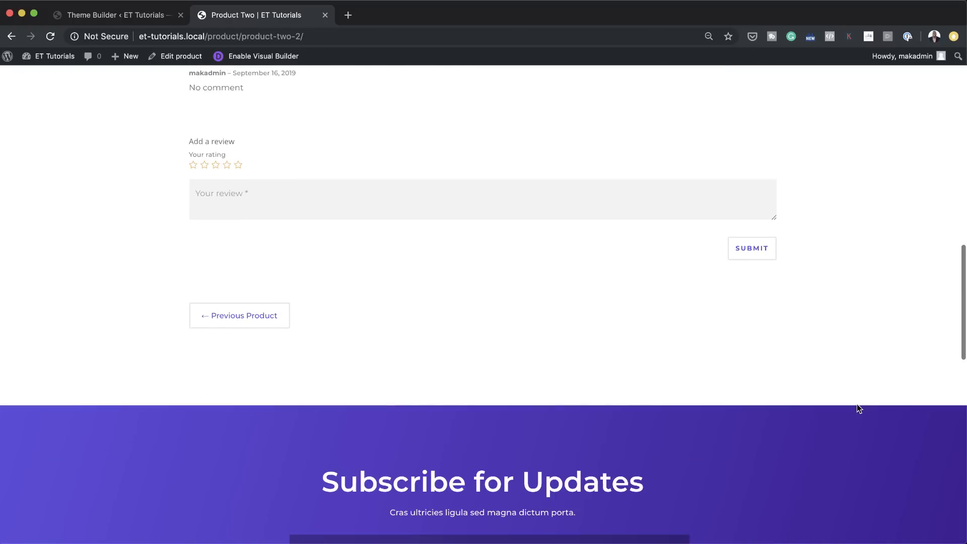
scroll(857, 408, up, 20)
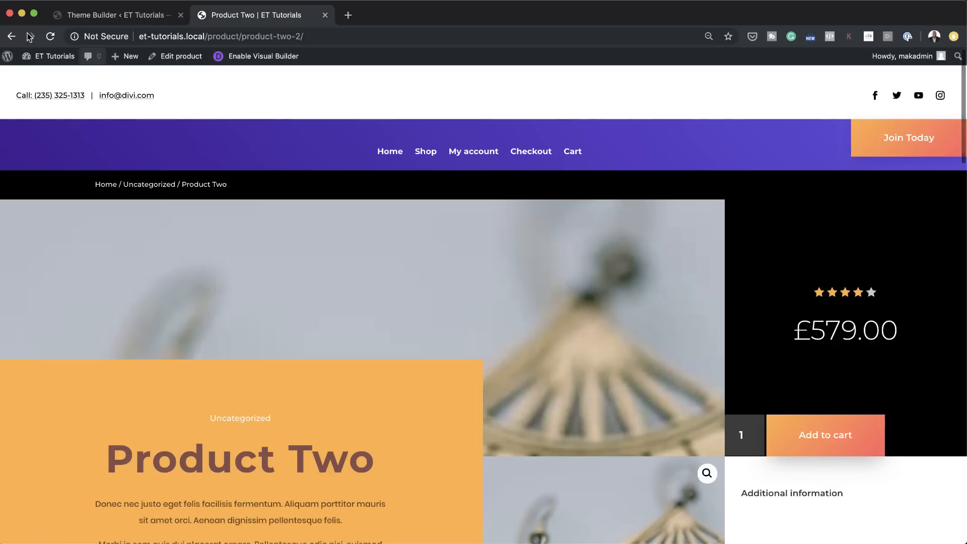
Step: Leave the live product page for the WordPress dashboard and view the Article Two post from the list of all posts
click(136, 19)
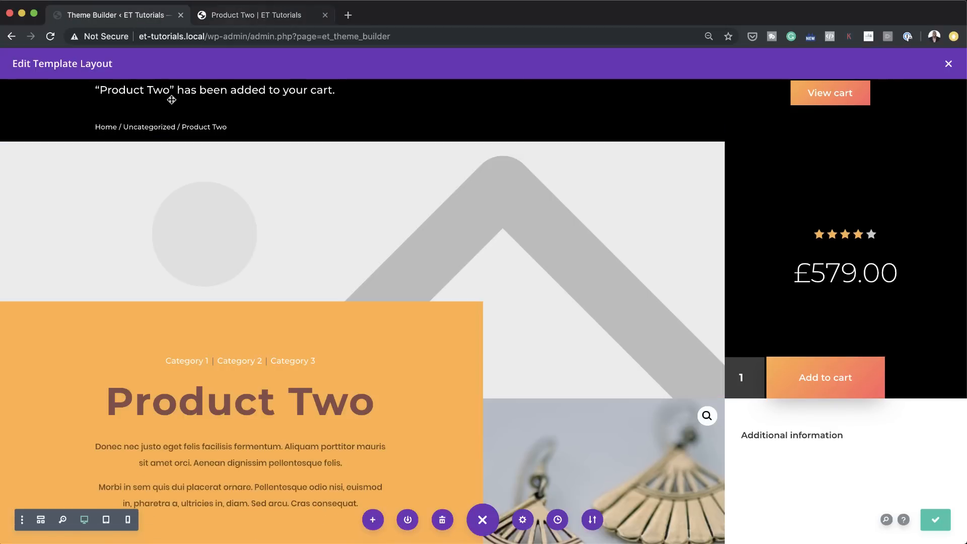
click(226, 19)
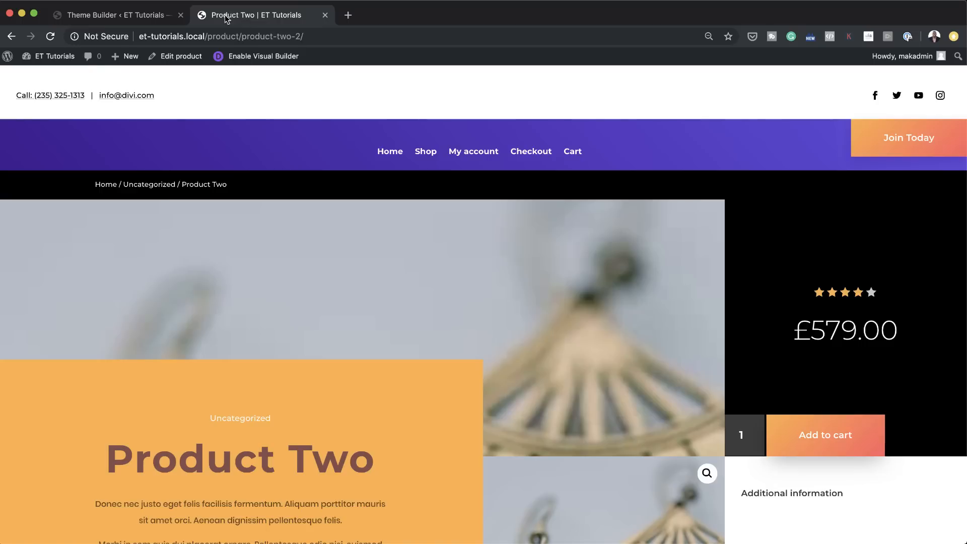
mouse_move(51, 56)
click(51, 77)
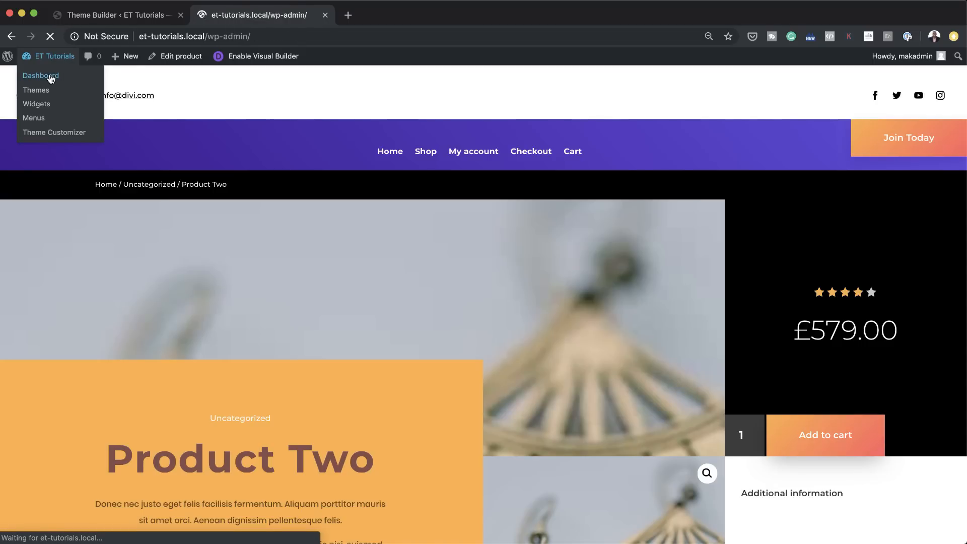
mouse_move(38, 165)
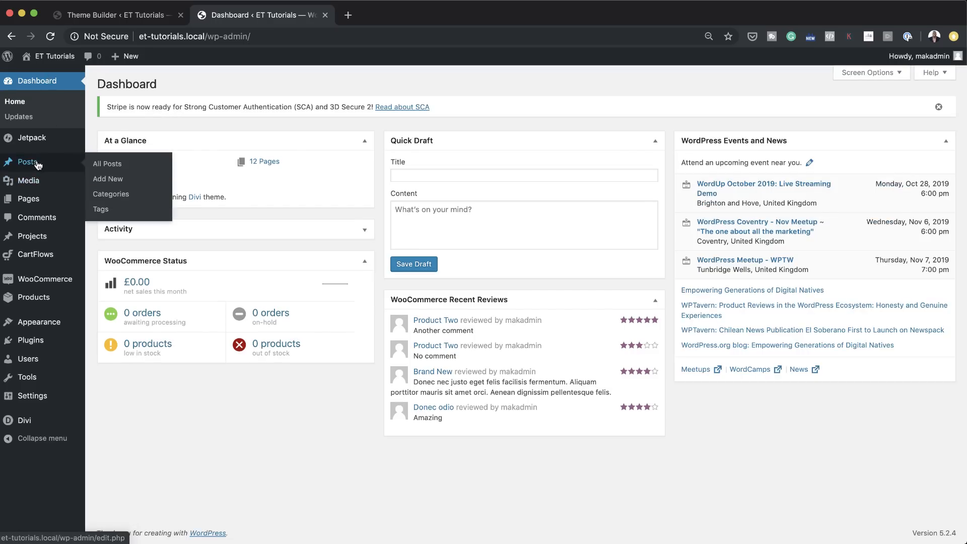
click(117, 166)
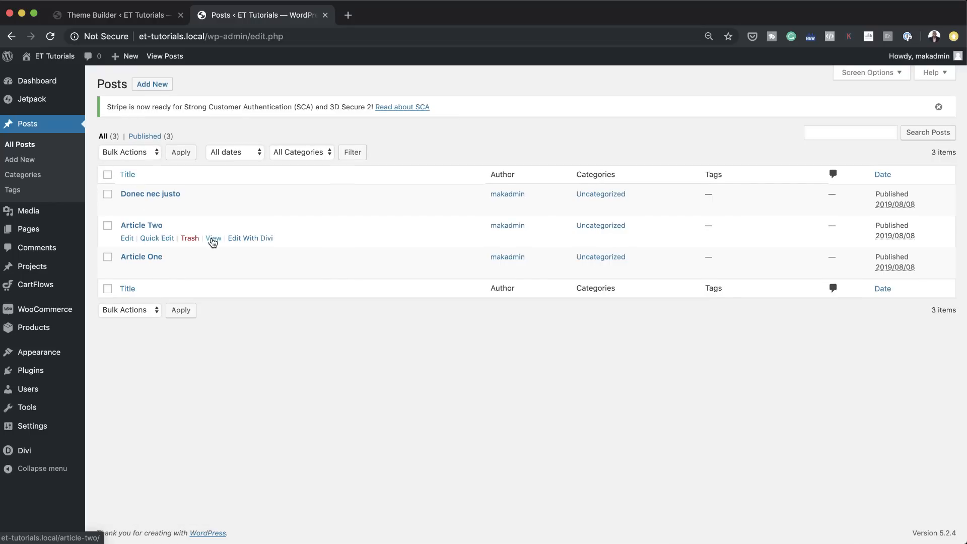
click(215, 240)
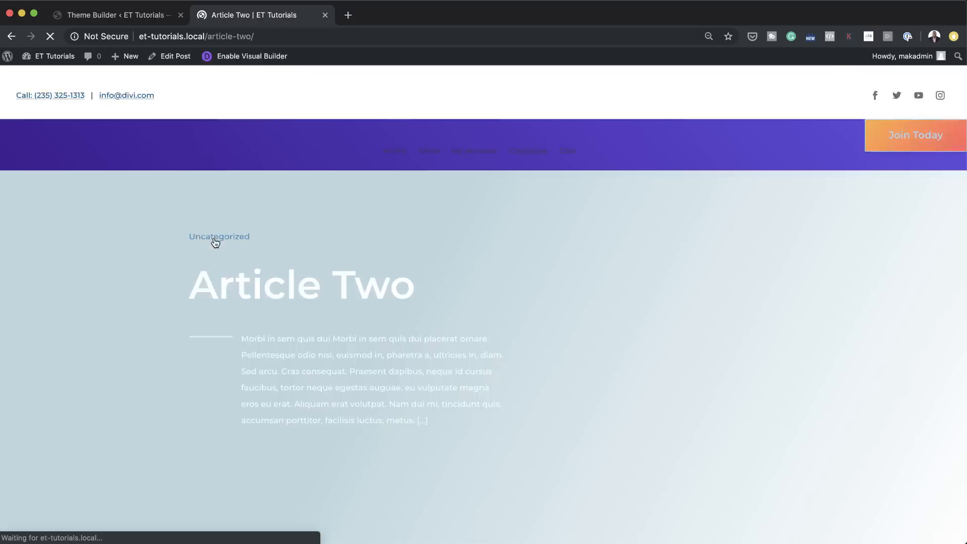
Step: Examine the Article Two page from the hero section through the post content and comments down to the footer
scroll(180, 242, down, 2)
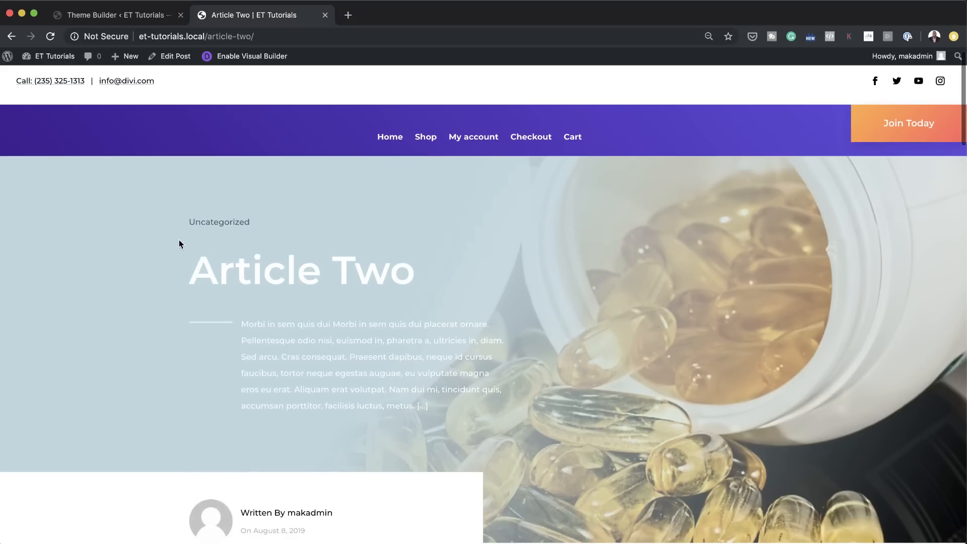
scroll(179, 240, down, 2)
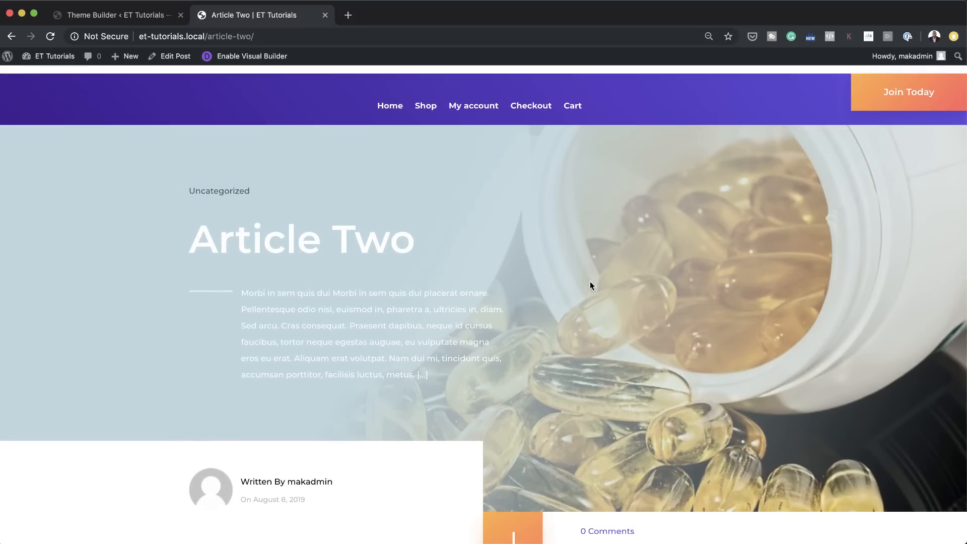
scroll(591, 287, down, 3)
scroll(590, 297, down, 7)
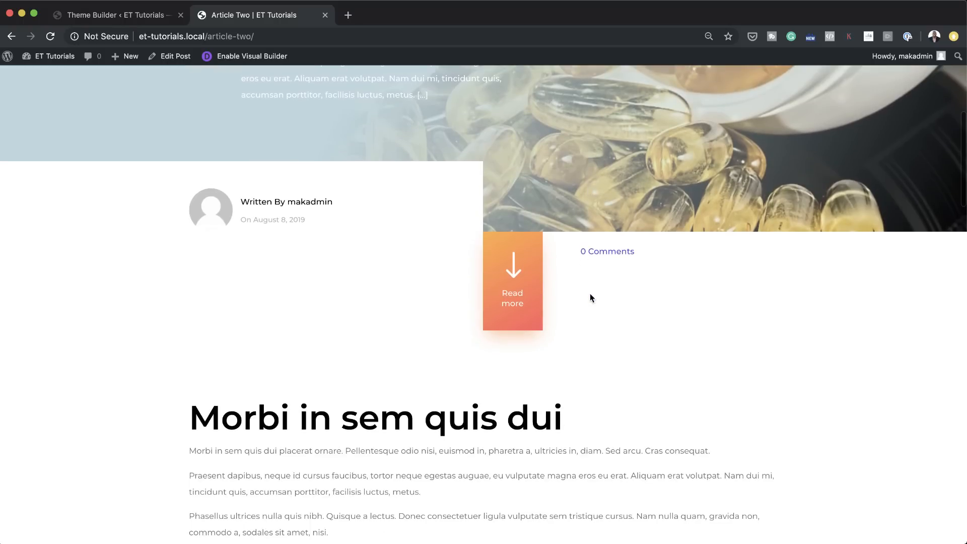
scroll(590, 297, down, 3)
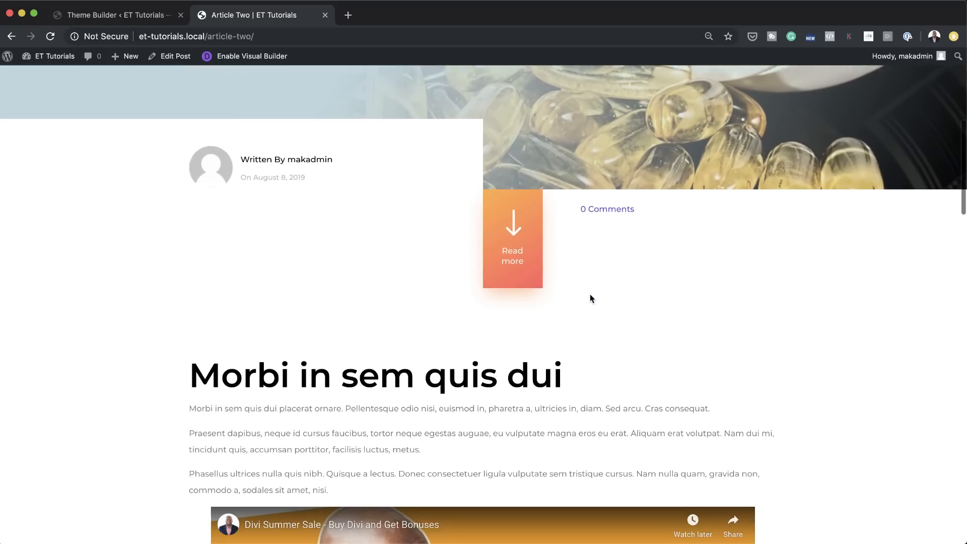
scroll(591, 299, down, 10)
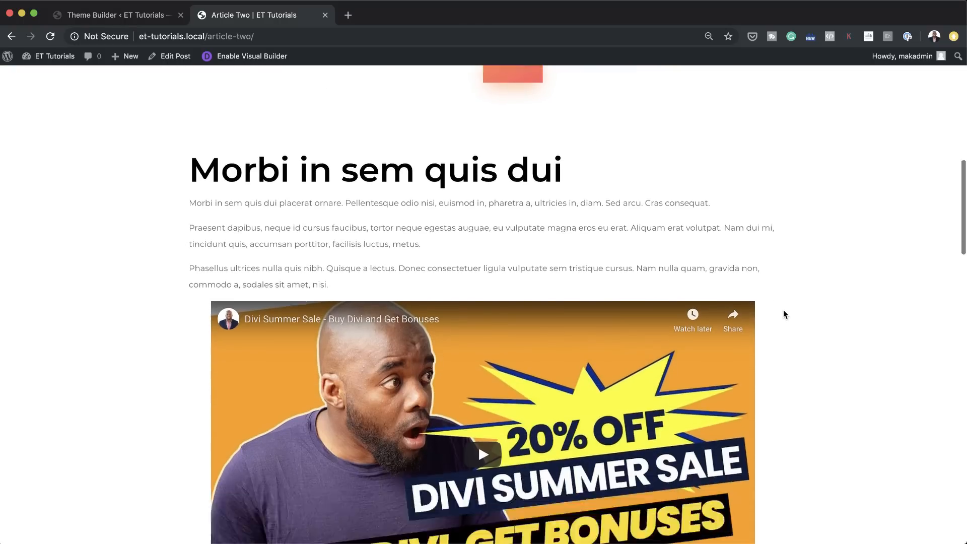
scroll(784, 310, down, 20)
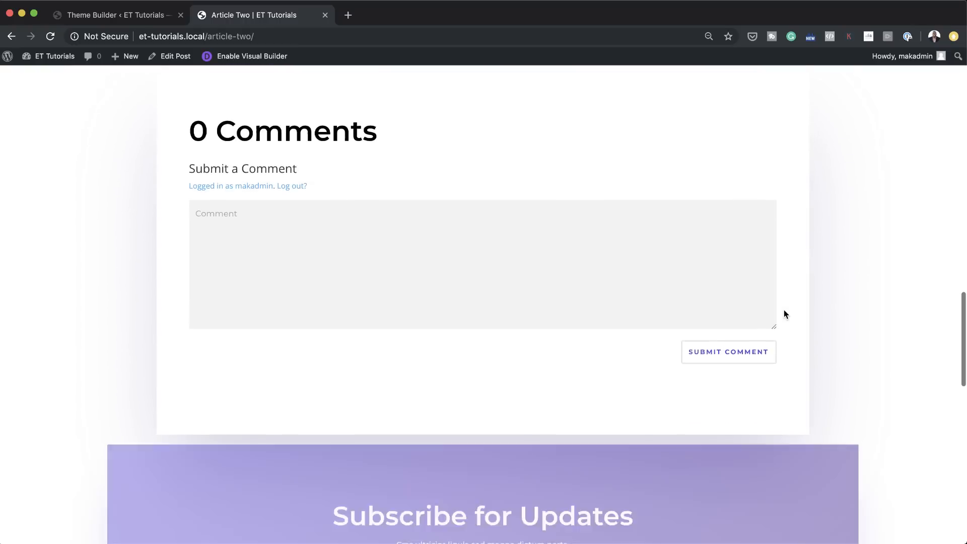
scroll(783, 309, down, 15)
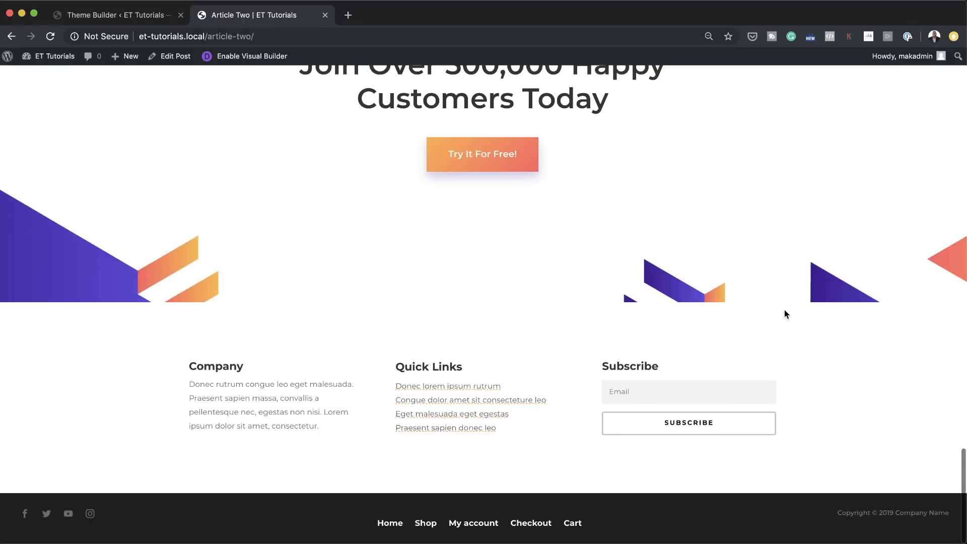
scroll(784, 310, up, 20)
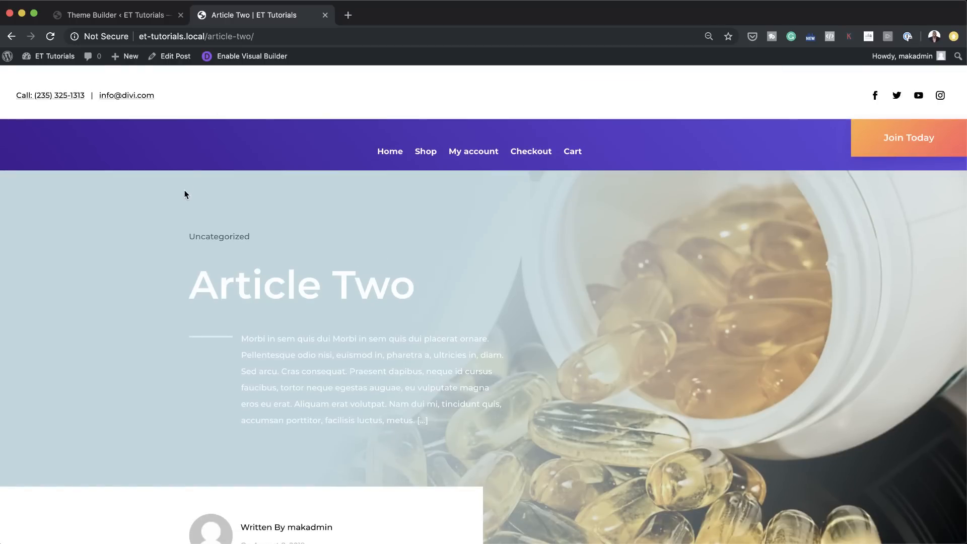
Step: Close the product layout in the Theme Builder and open the All Posts template's custom body for editing
click(153, 20)
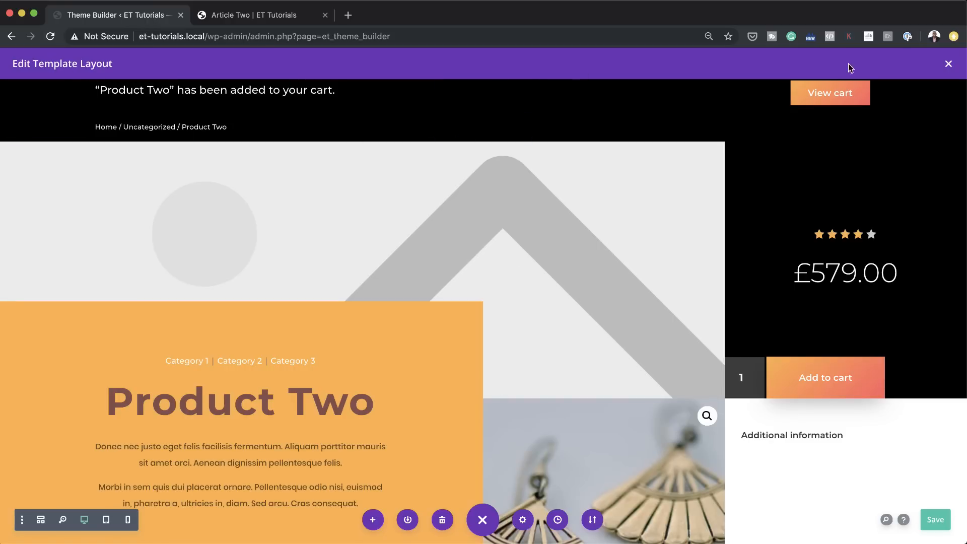
click(949, 64)
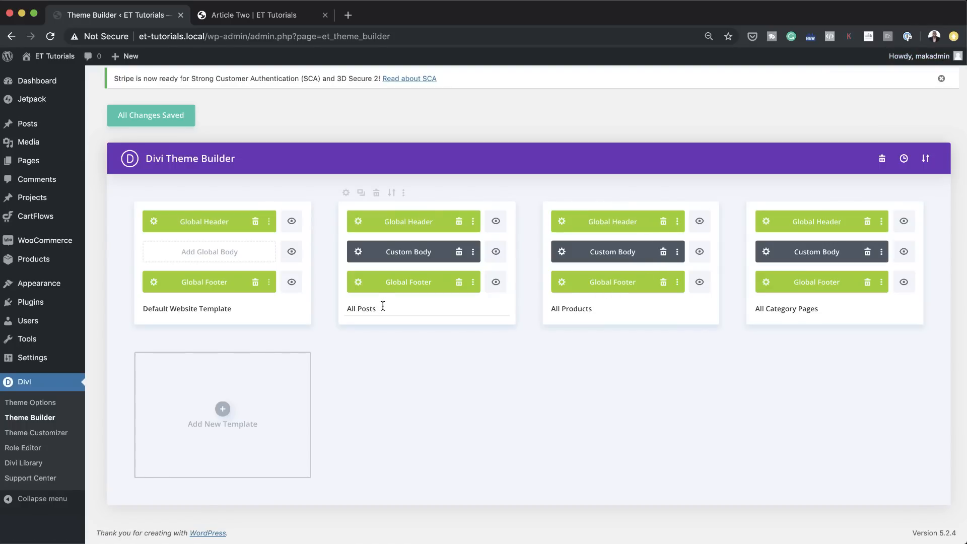
click(358, 252)
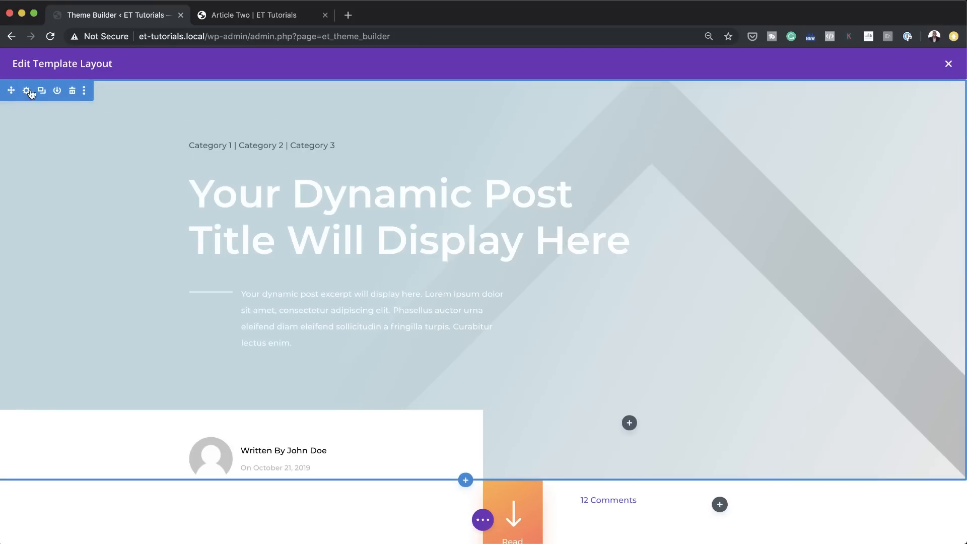
Step: Change the first gradient color of the hero section's background to near-black
click(27, 92)
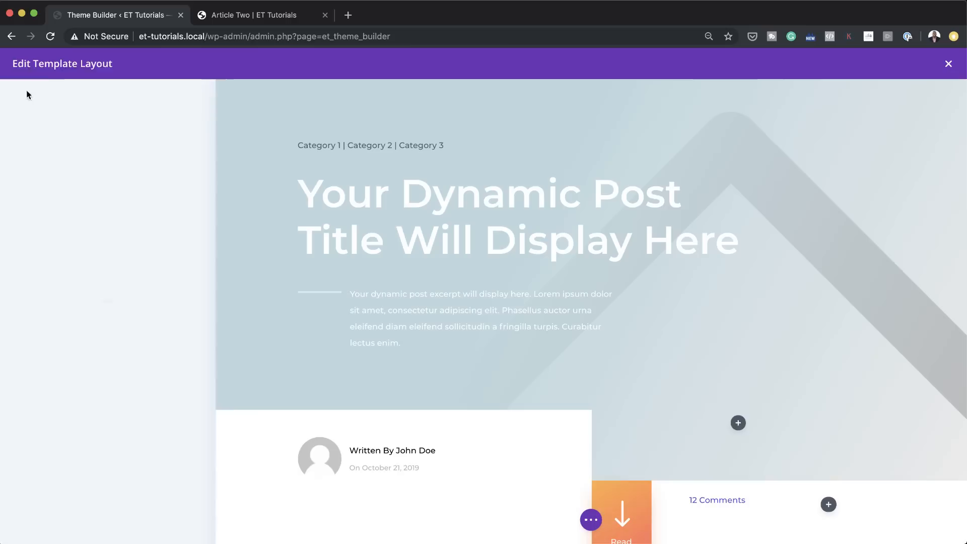
click(72, 204)
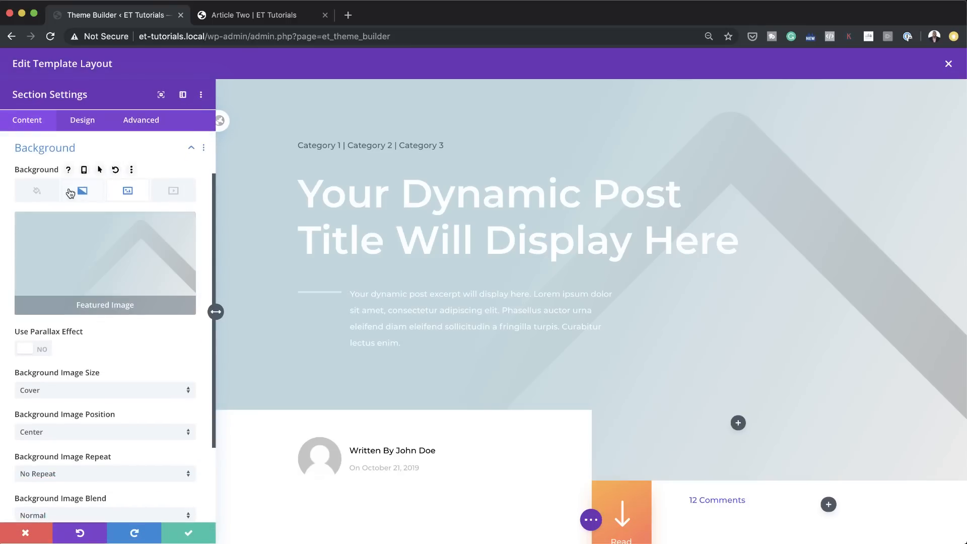
click(82, 190)
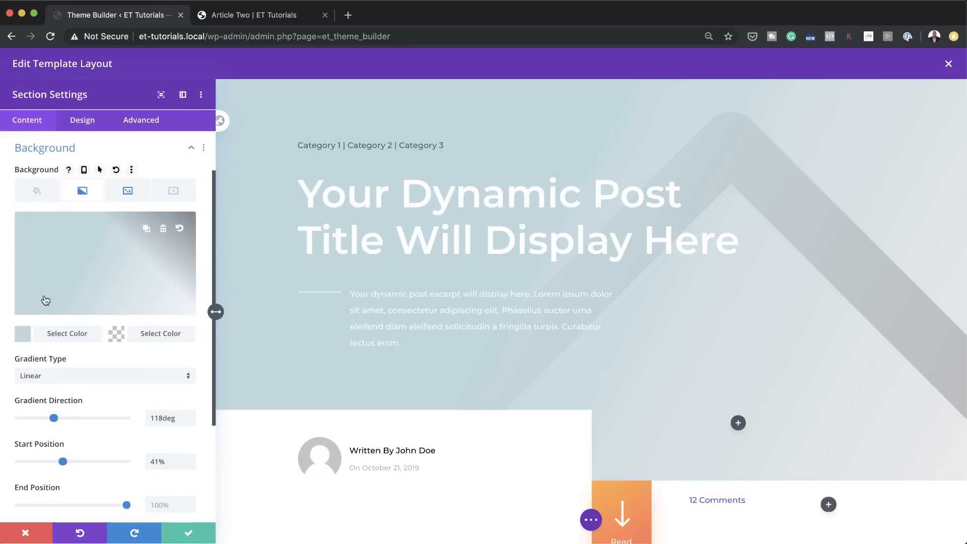
click(24, 335)
drag(38, 308, 1, 317)
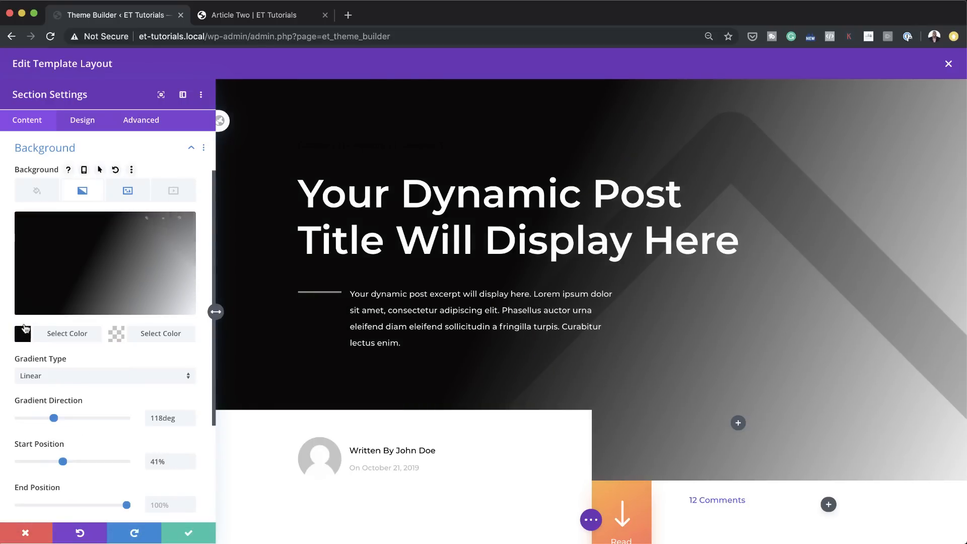
Step: Lower the first gradient color's opacity to give rgba(10,8,8,0.7), then save the section settings and the layout
click(24, 331)
drag(184, 230, 187, 258)
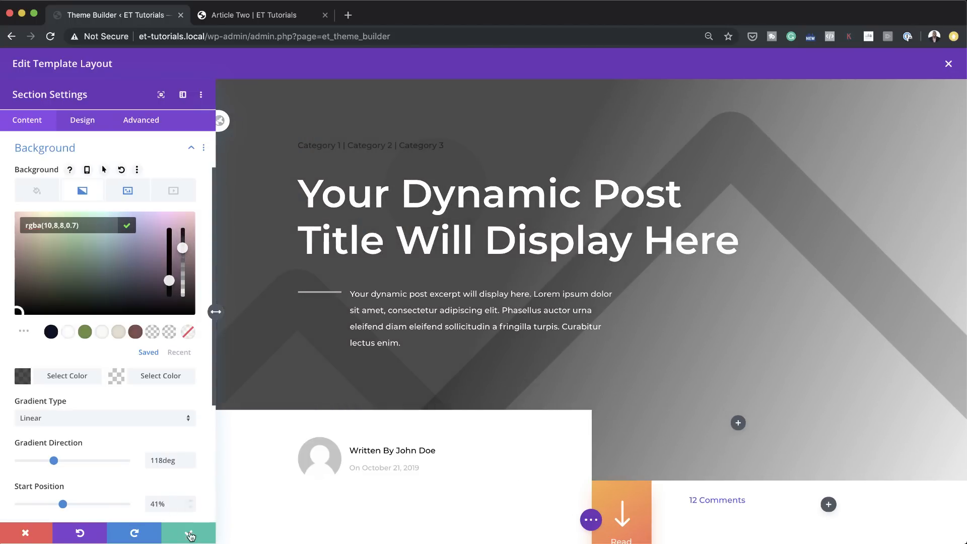
click(189, 534)
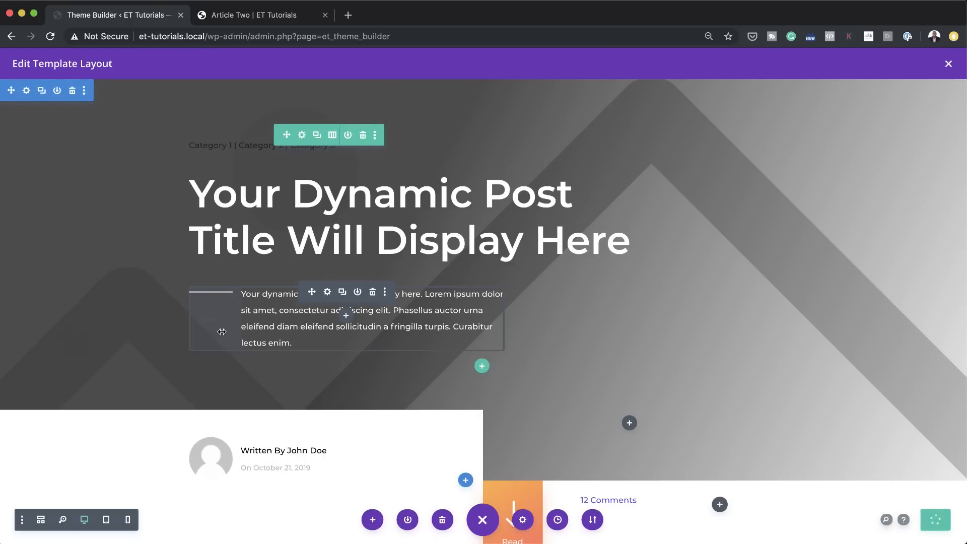
Step: Reload the live Article Two page and check the hero's gradient overlay and the content down to the post navigation
click(286, 15)
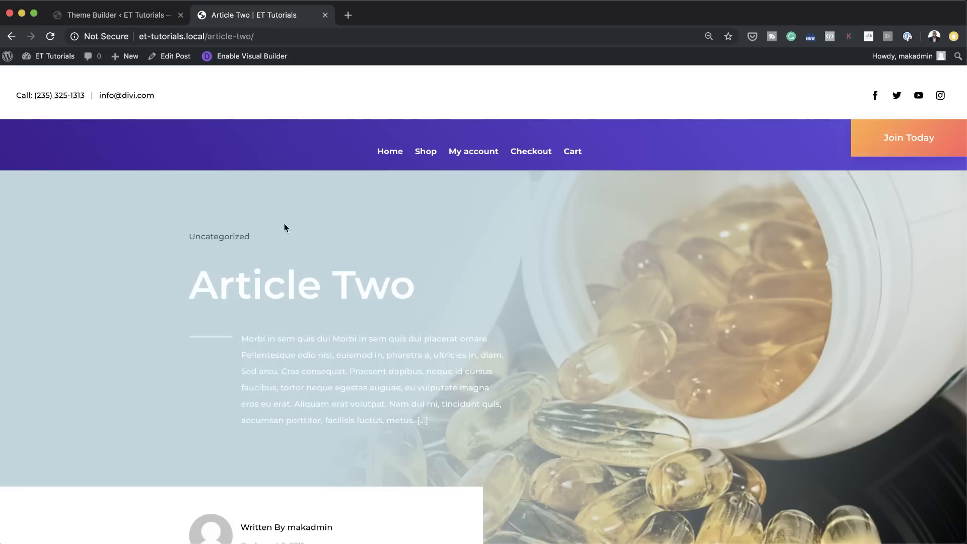
click(51, 36)
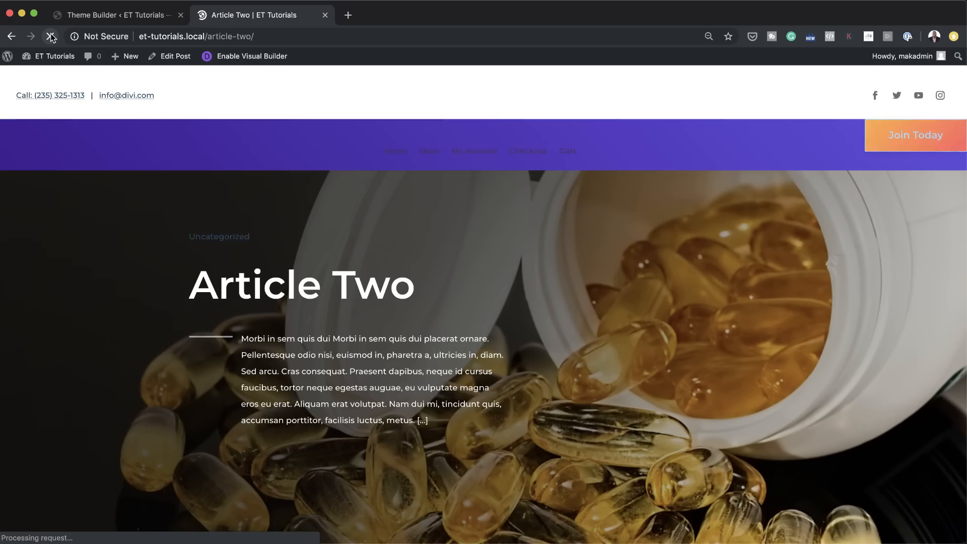
scroll(127, 291, down, 3)
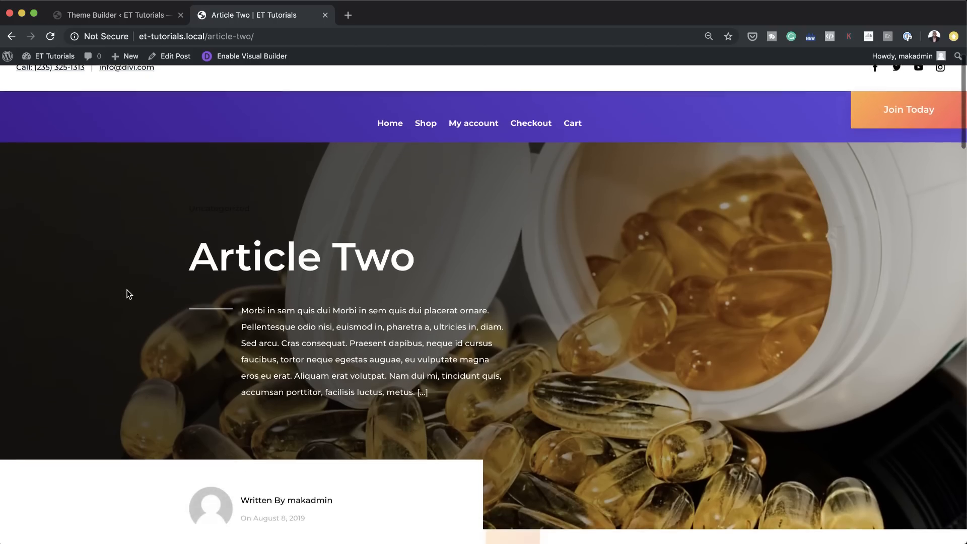
scroll(127, 294, down, 6)
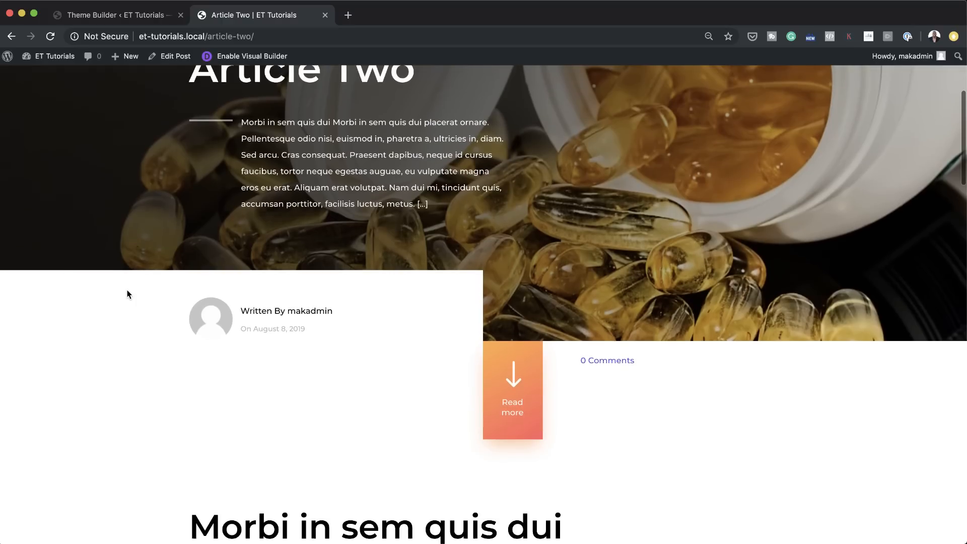
scroll(127, 293, up, 10)
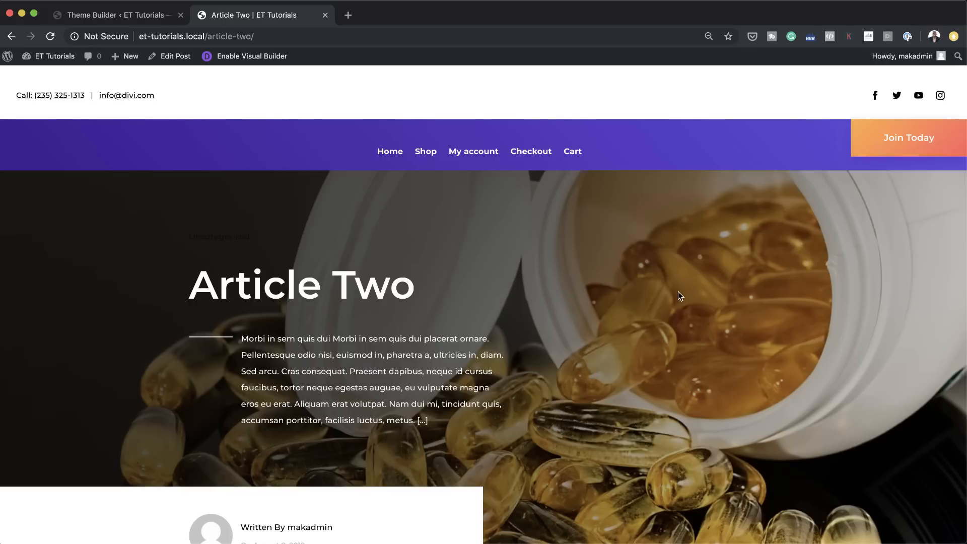
scroll(672, 327, down, 5)
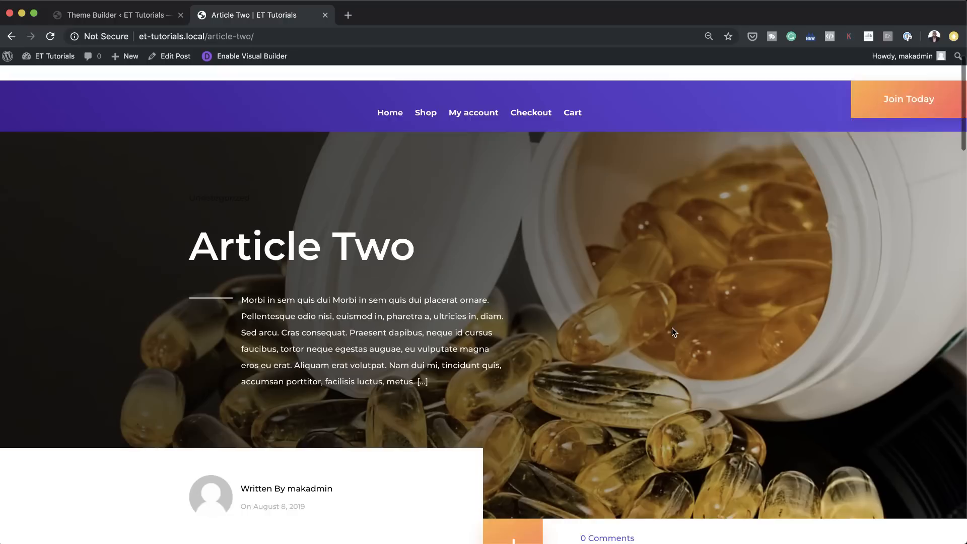
scroll(666, 321, down, 10)
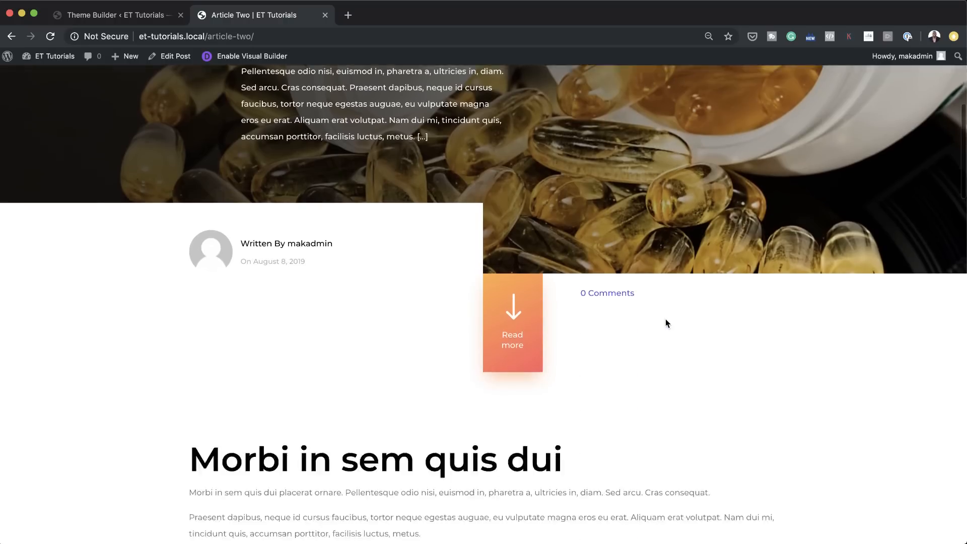
scroll(666, 321, down, 5)
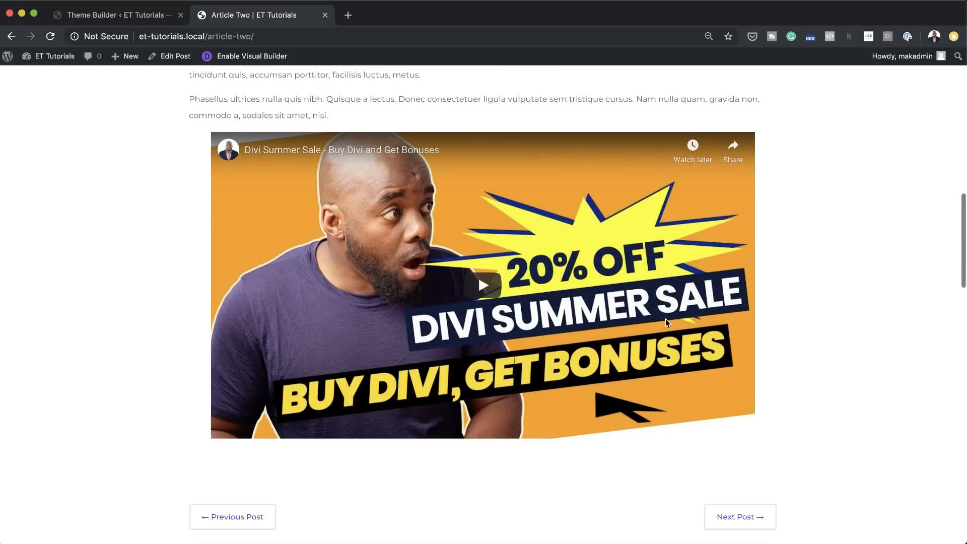
Step: Go to the next post, Donec nec justo, and check how the template's hero section displays there
click(735, 436)
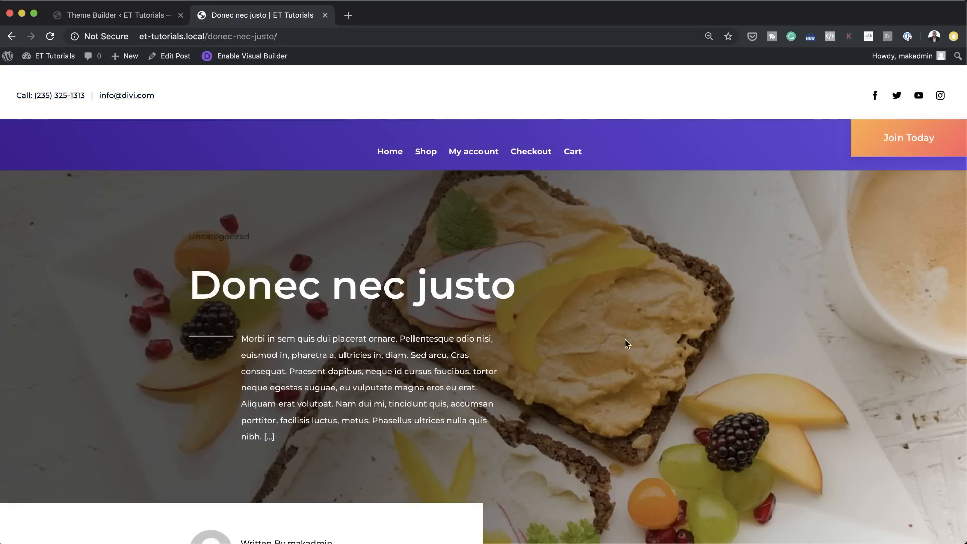
scroll(642, 355, down, 1)
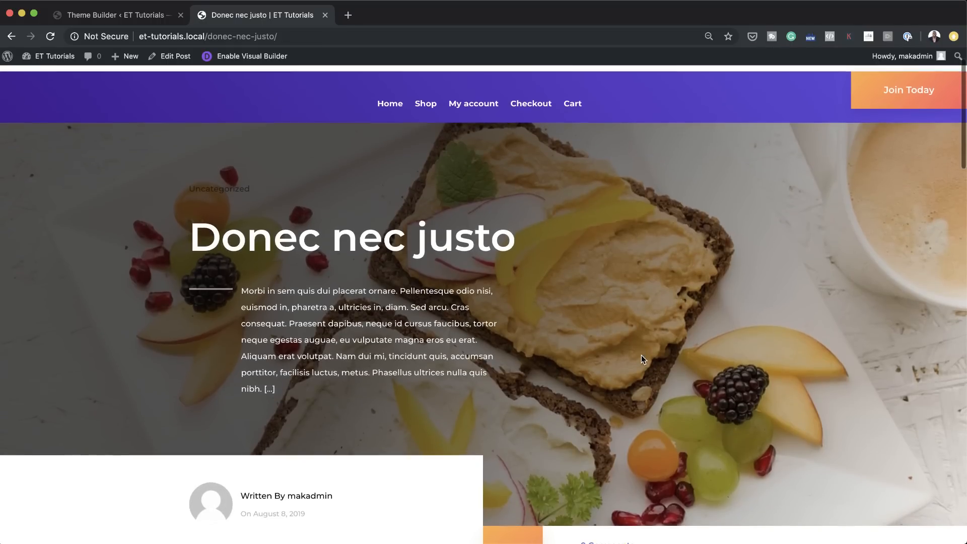
scroll(642, 355, down, 1)
scroll(641, 355, down, 2)
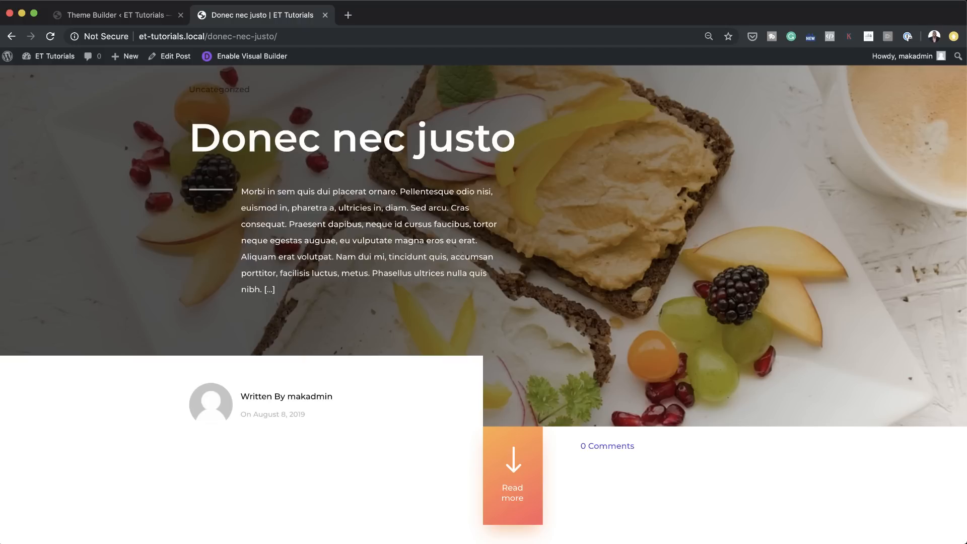
scroll(272, 128, up, 3)
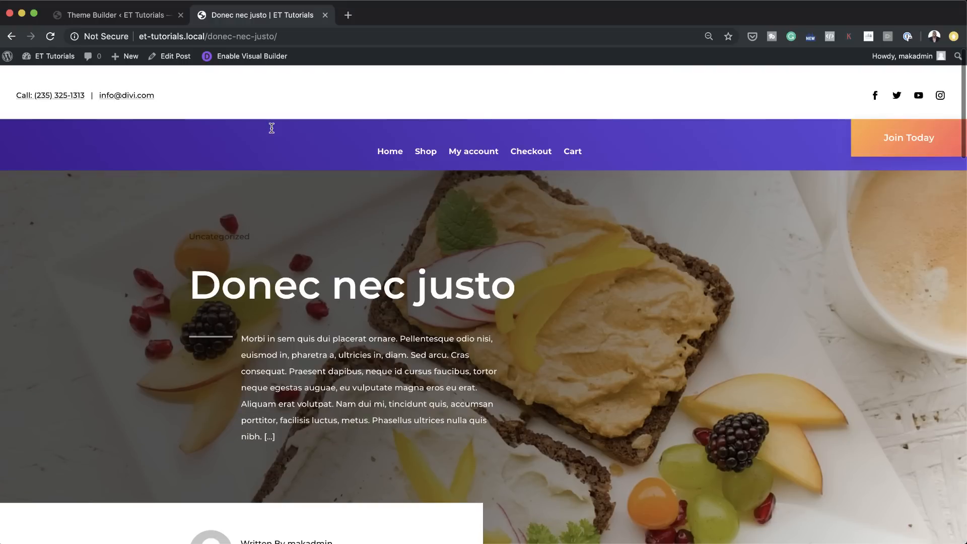
Step: Return to the Theme Builder, leave the open All Posts layout, and open the All Products template's custom body for editing
click(149, 16)
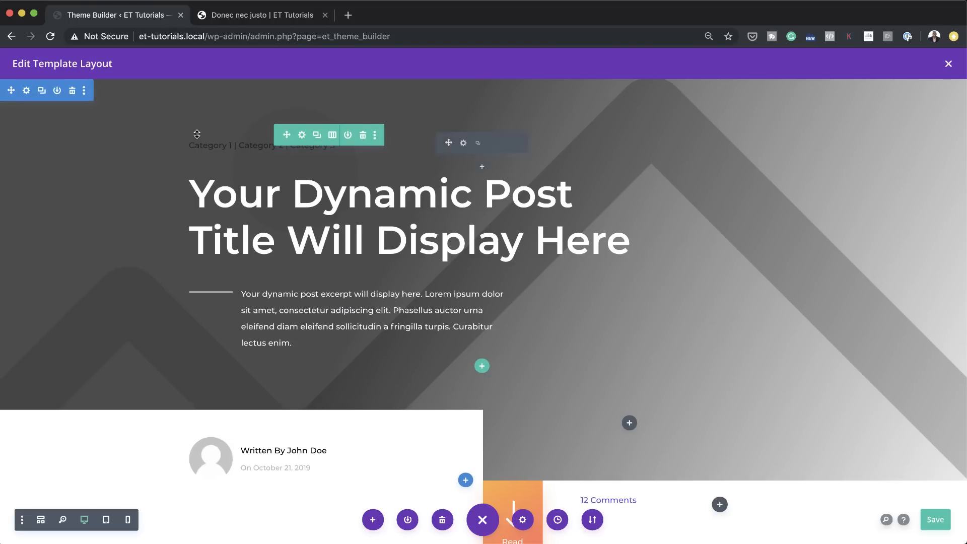
click(948, 63)
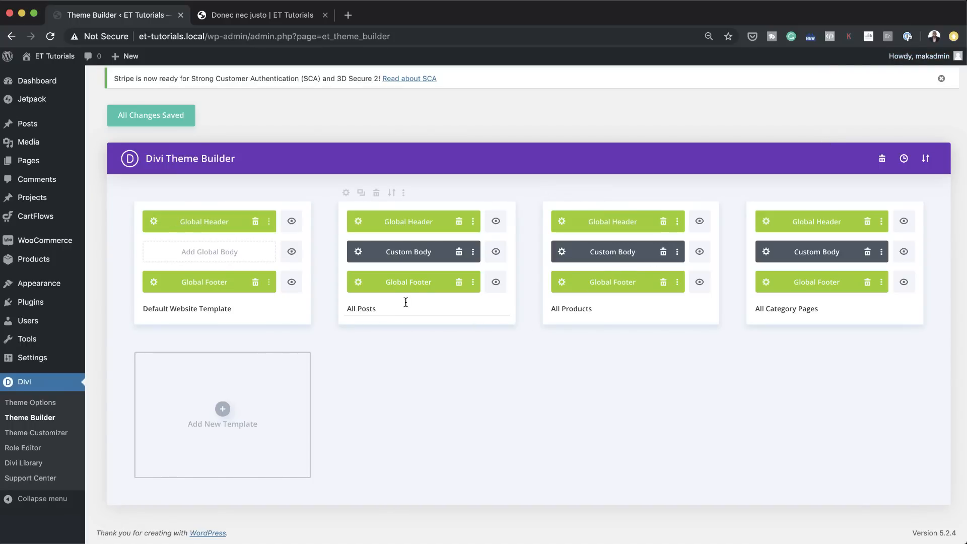
click(563, 252)
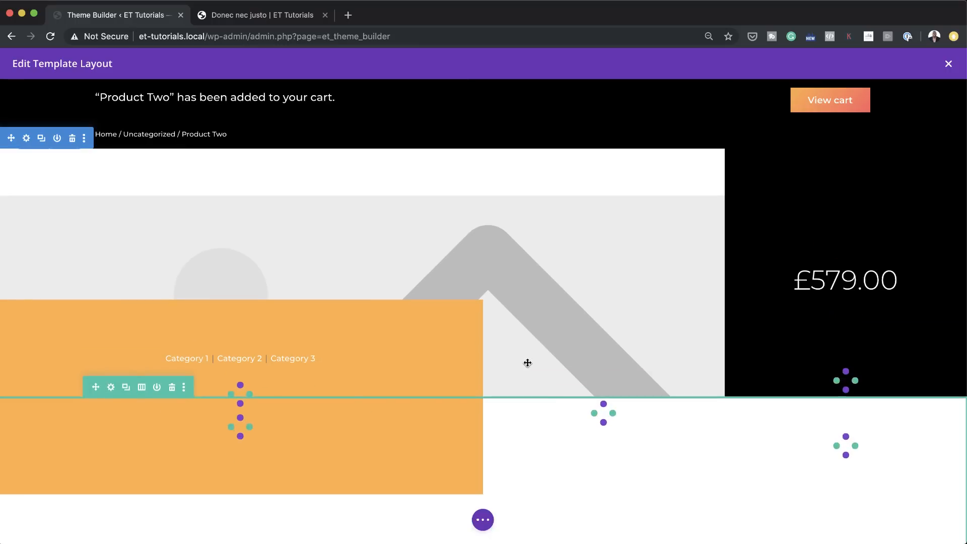
Step: Set the Woo Images module's maximum width to 74% for tablet
scroll(601, 383, down, 3)
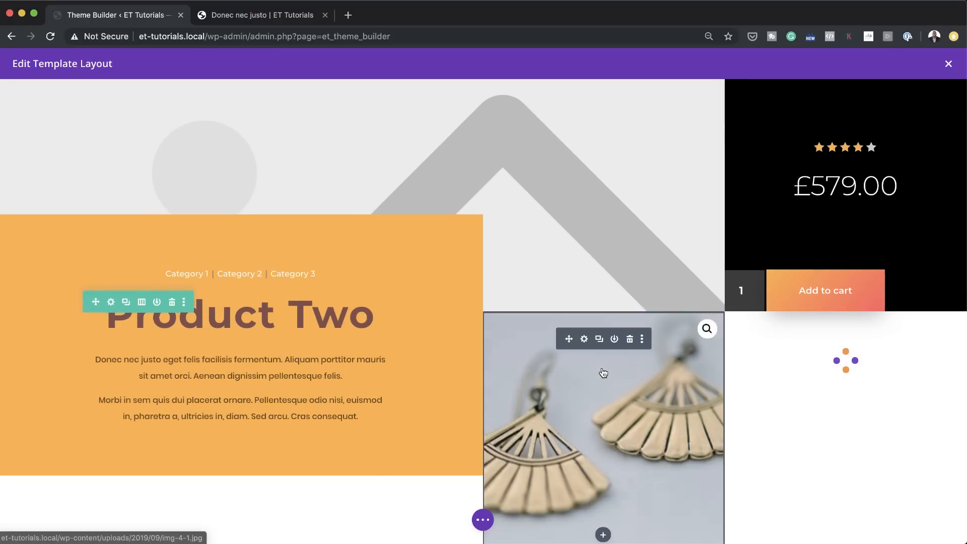
click(585, 339)
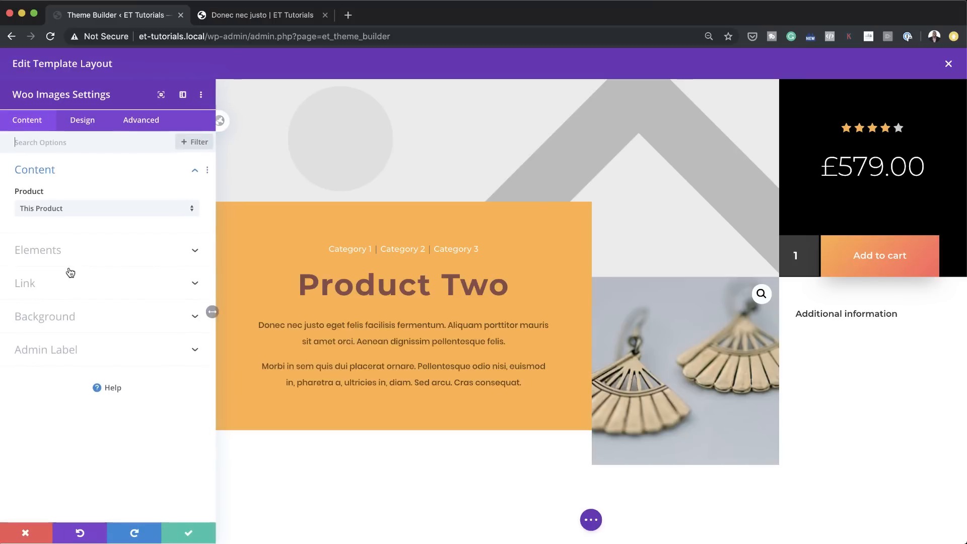
click(83, 121)
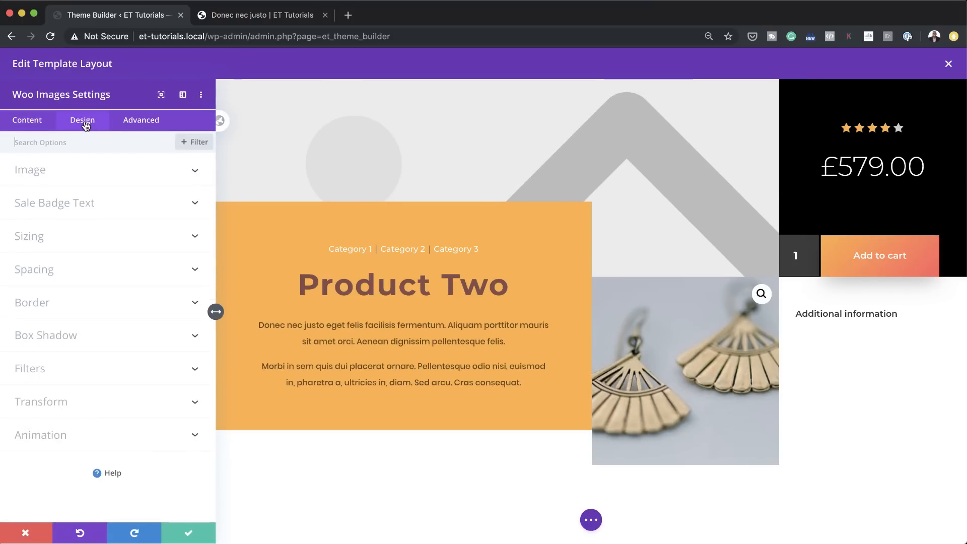
click(50, 238)
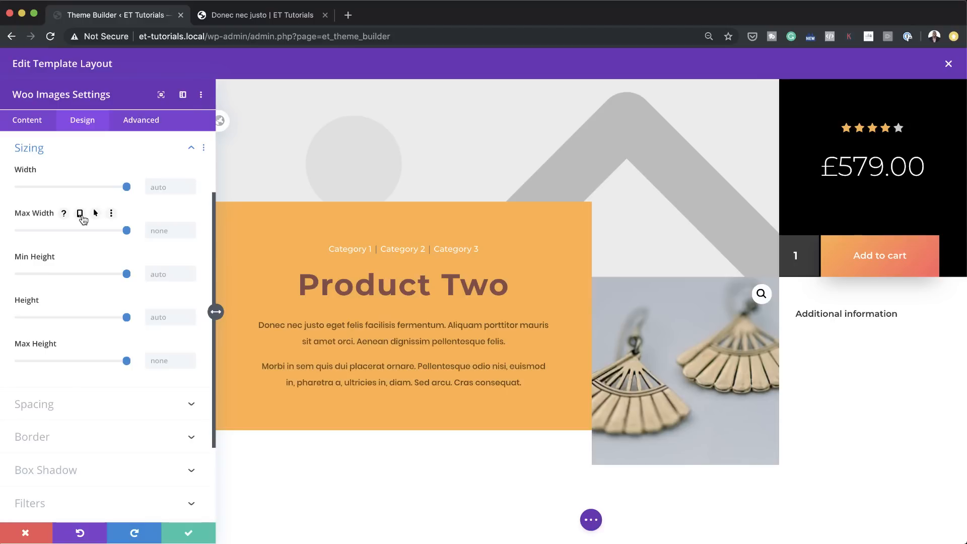
click(80, 214)
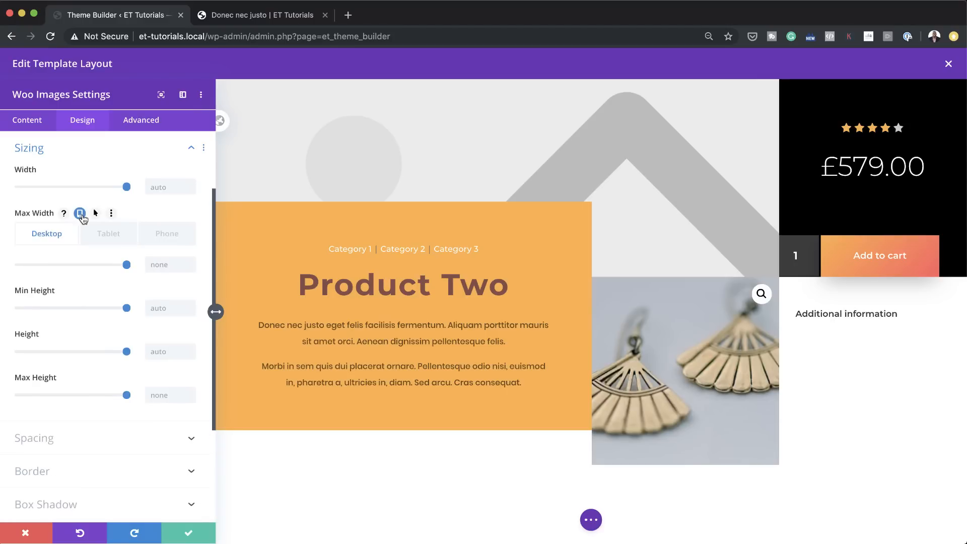
click(101, 233)
scroll(534, 303, down, 10)
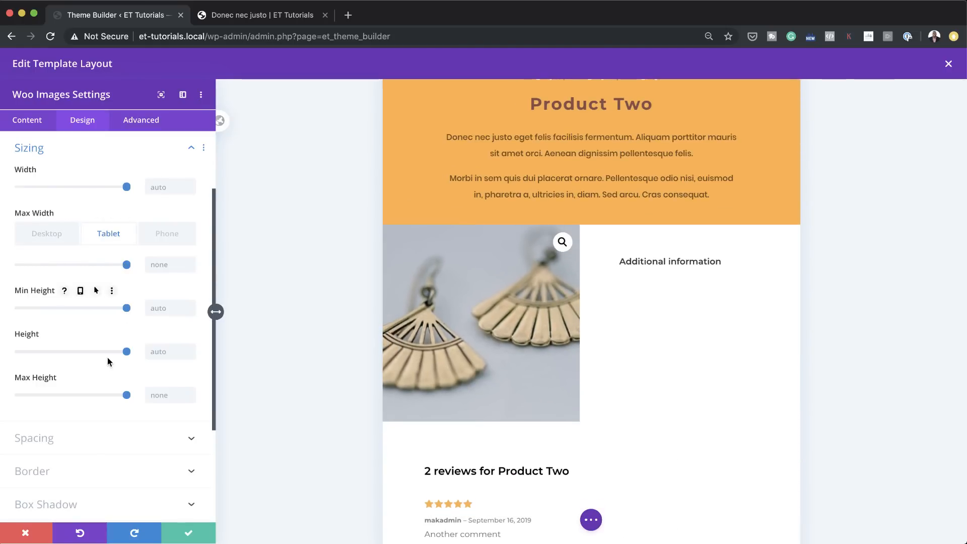
drag(127, 264, 99, 266)
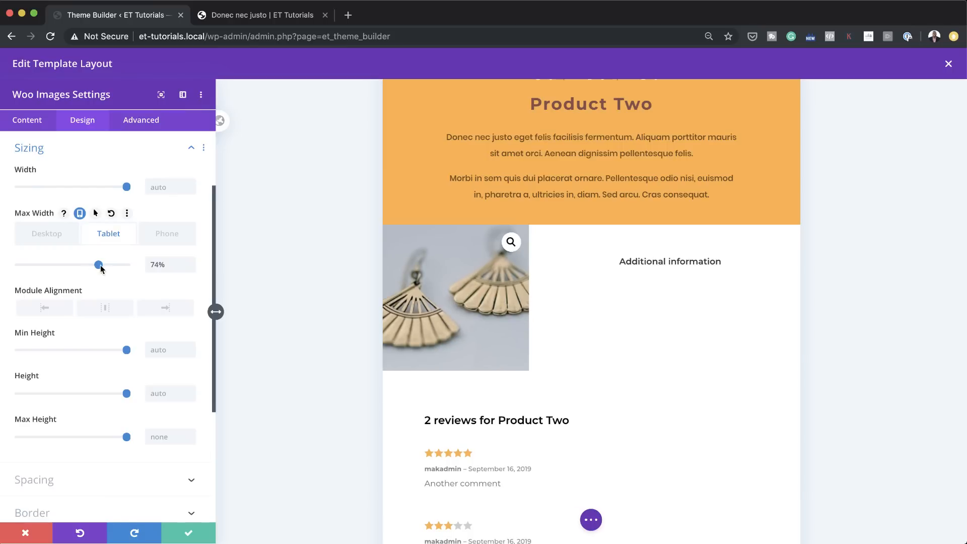
Step: Set the Woo Images module's maximum width to 100% for phone
click(170, 239)
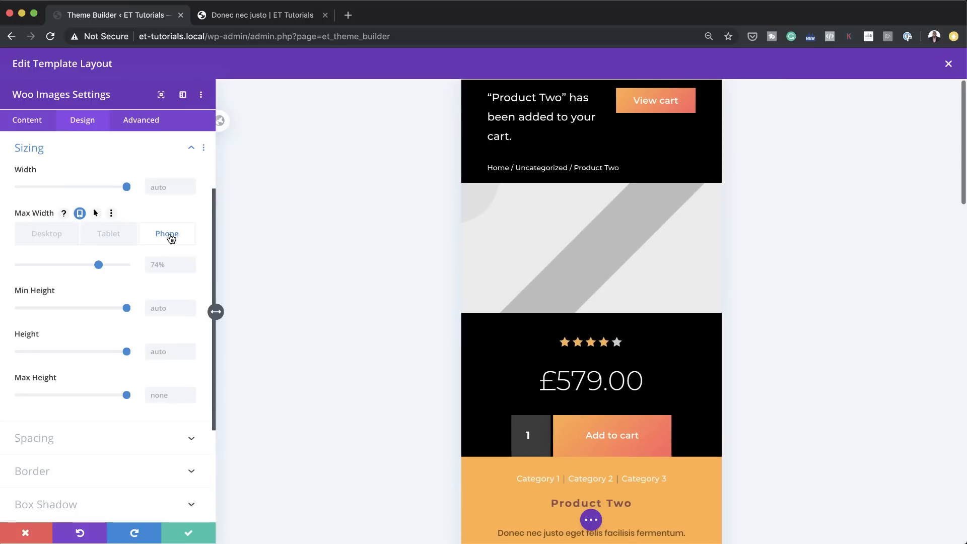
scroll(691, 381, down, 8)
scroll(690, 383, down, 1)
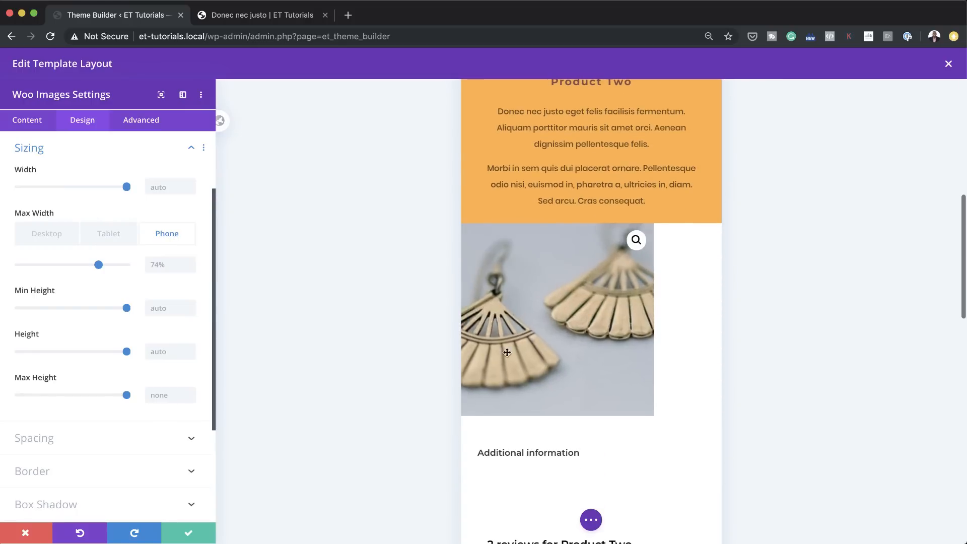
drag(98, 265, 131, 267)
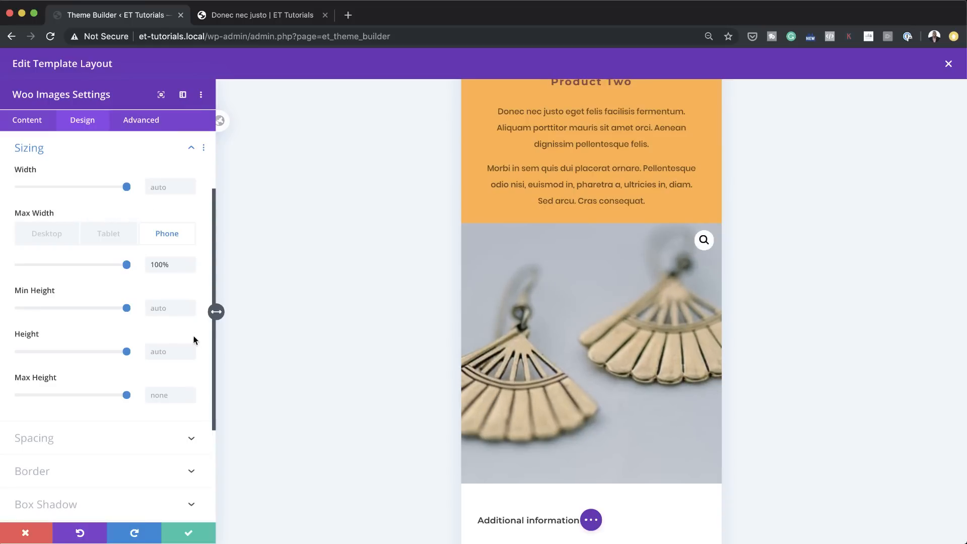
Step: Check the product body in the desktop view, then save the layout and exit to the template overview
click(50, 235)
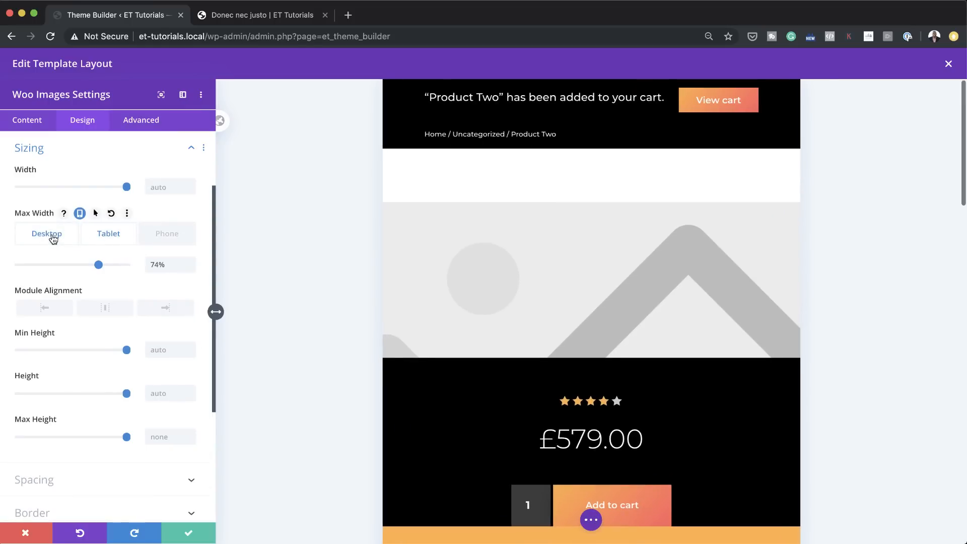
scroll(539, 328, down, 5)
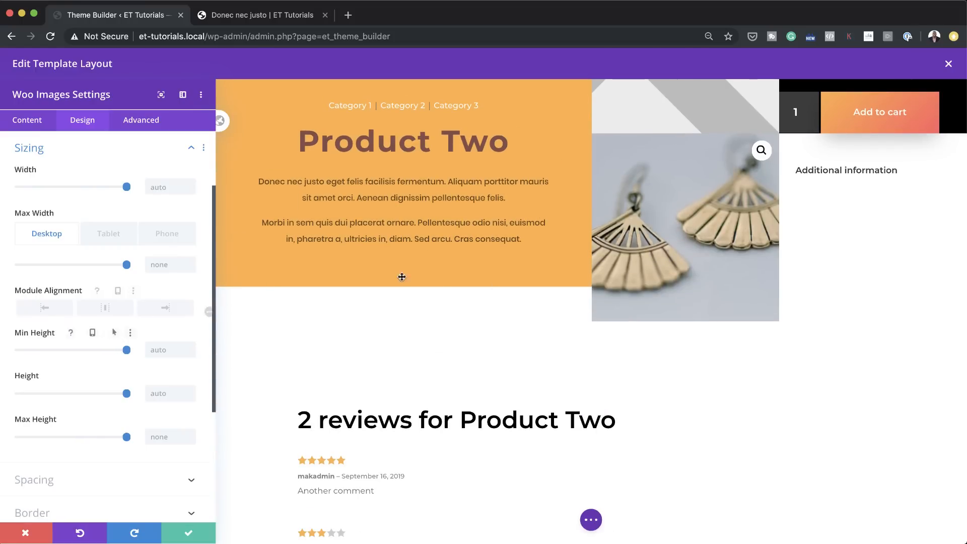
scroll(479, 360, up, 1)
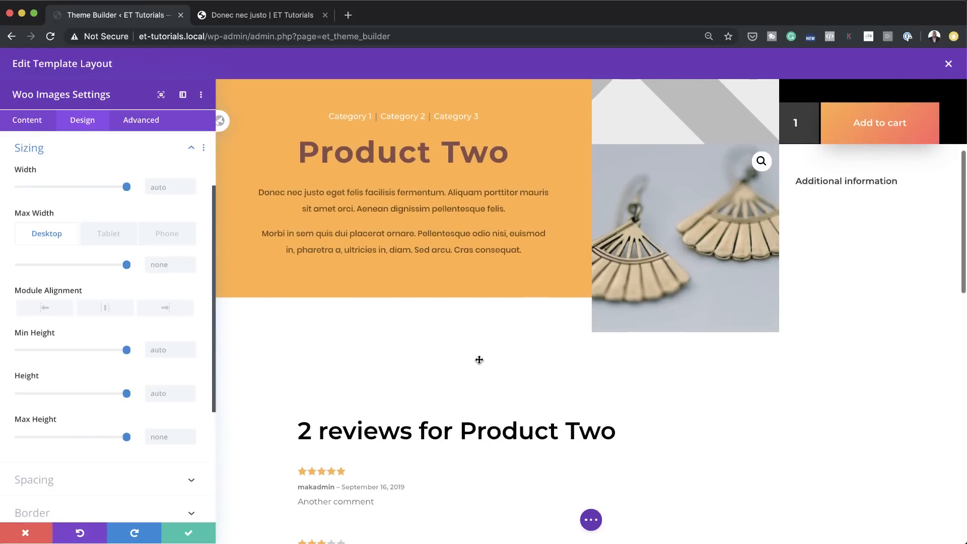
scroll(479, 360, up, 5)
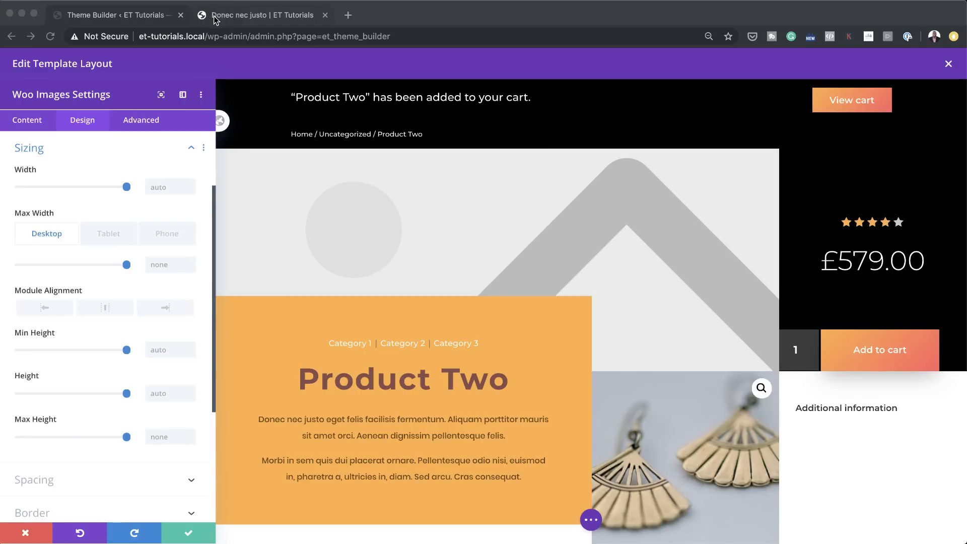
click(949, 63)
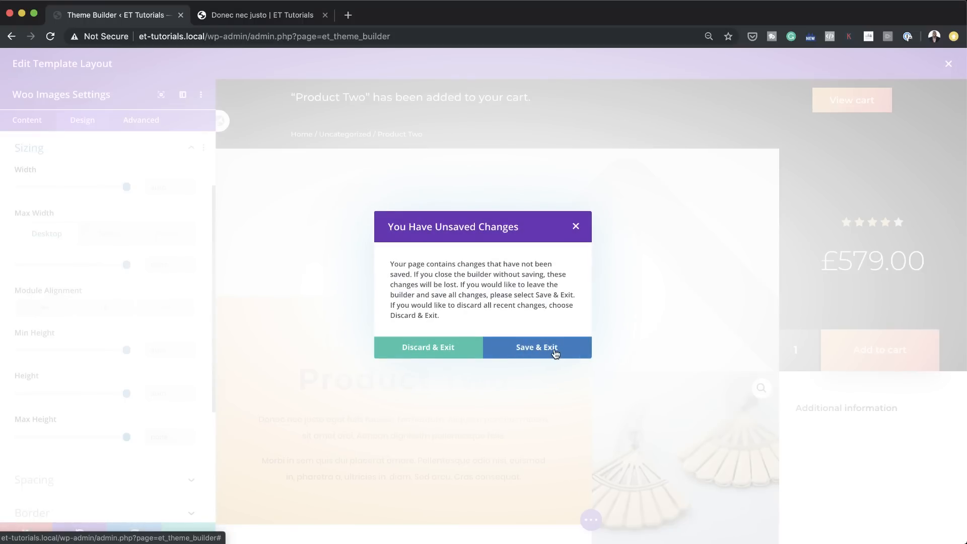
click(554, 349)
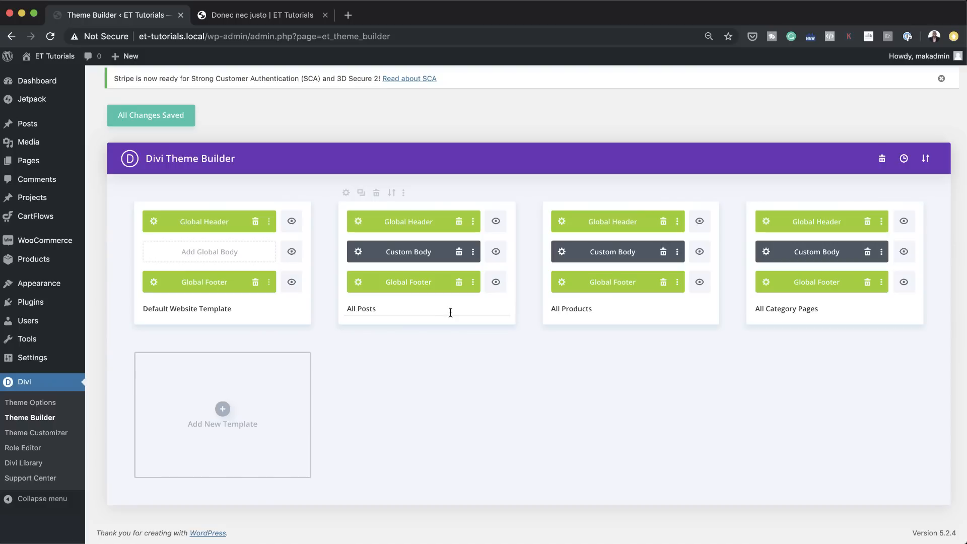
Step: Remove the global header and the global footer from the All Products template
click(664, 223)
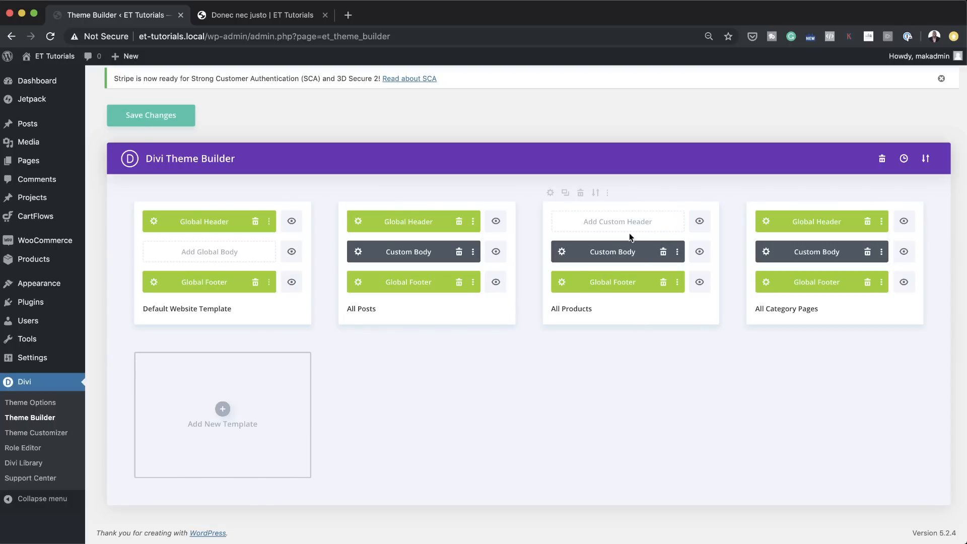
click(664, 282)
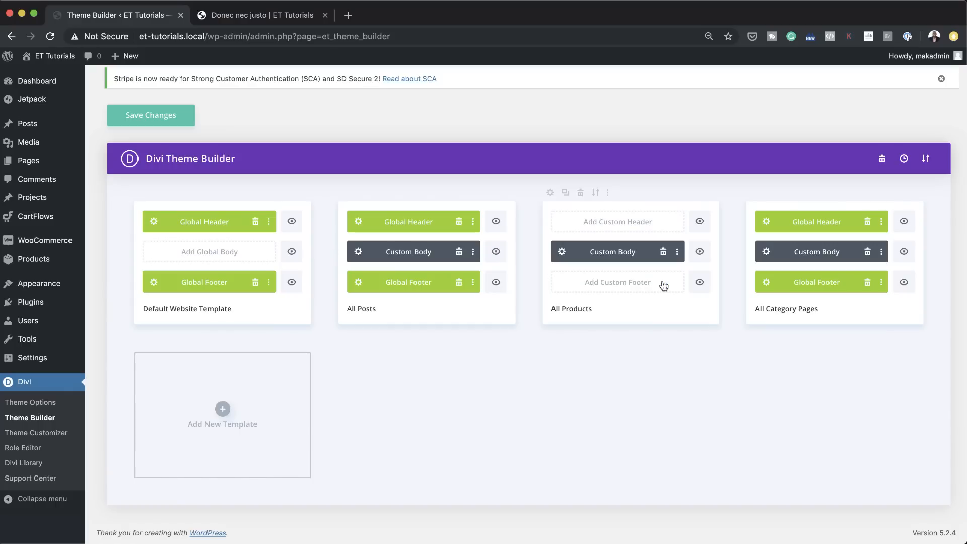
click(617, 225)
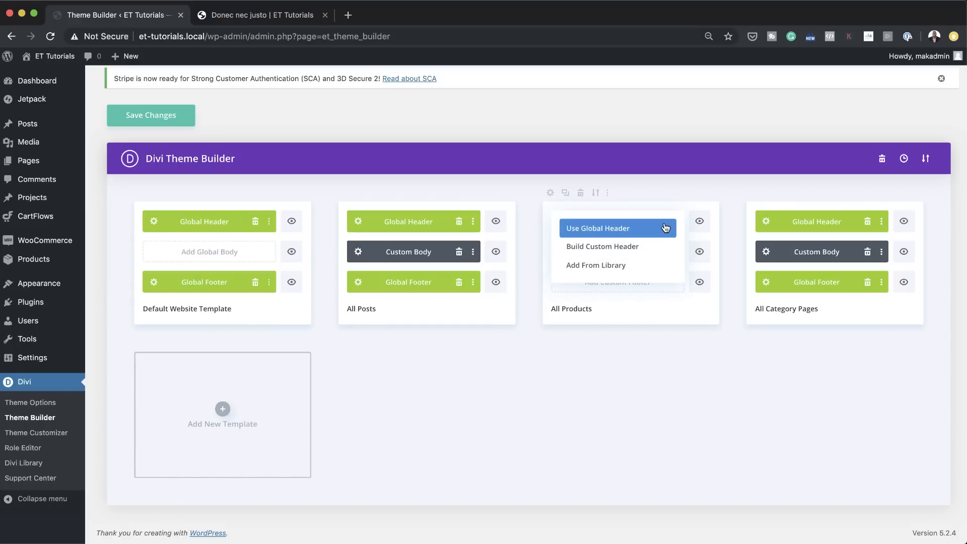
click(621, 270)
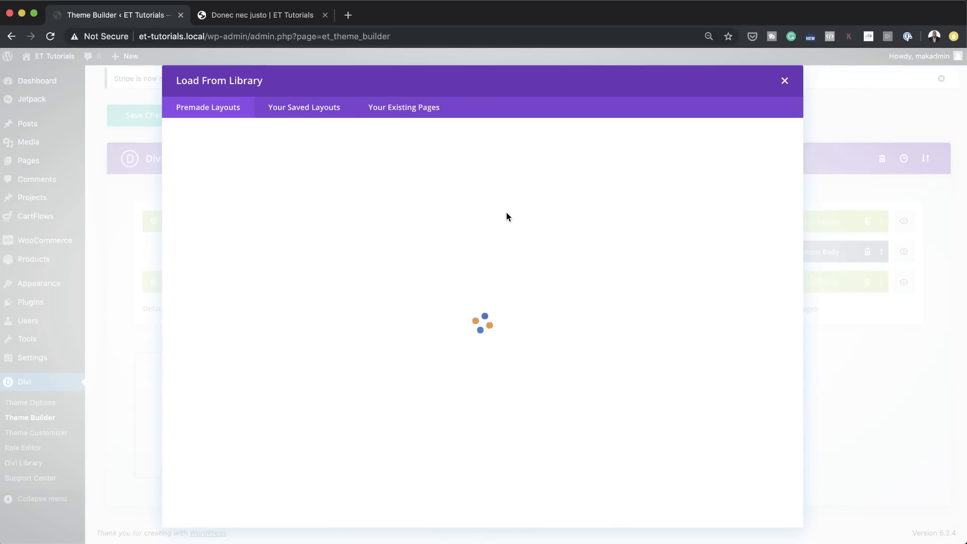
click(307, 107)
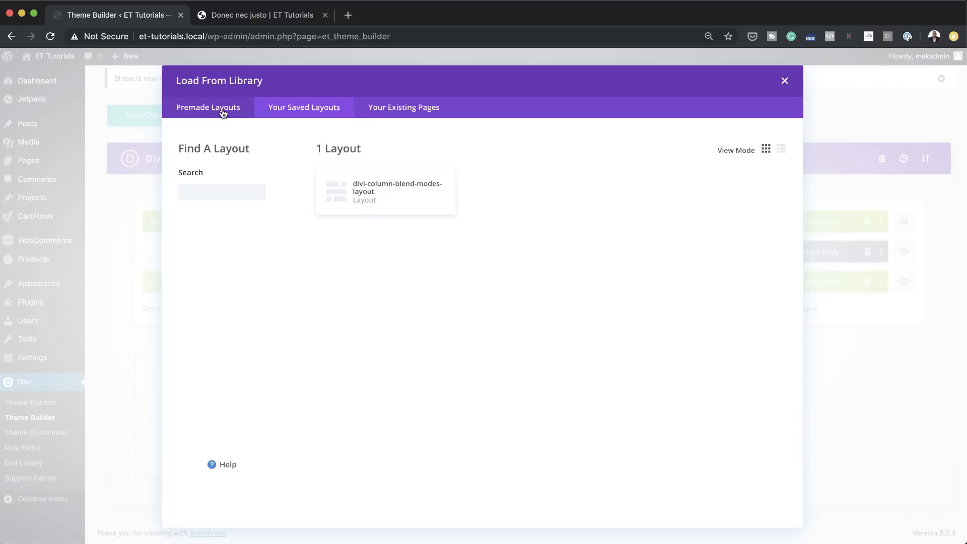
click(786, 82)
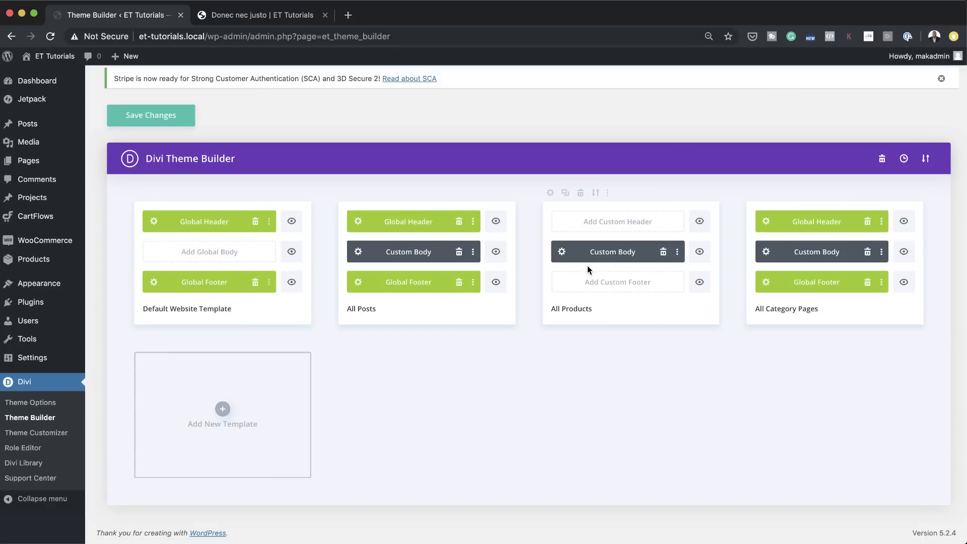
Step: Start a custom footer for the All Products template, building it from scratch
click(637, 286)
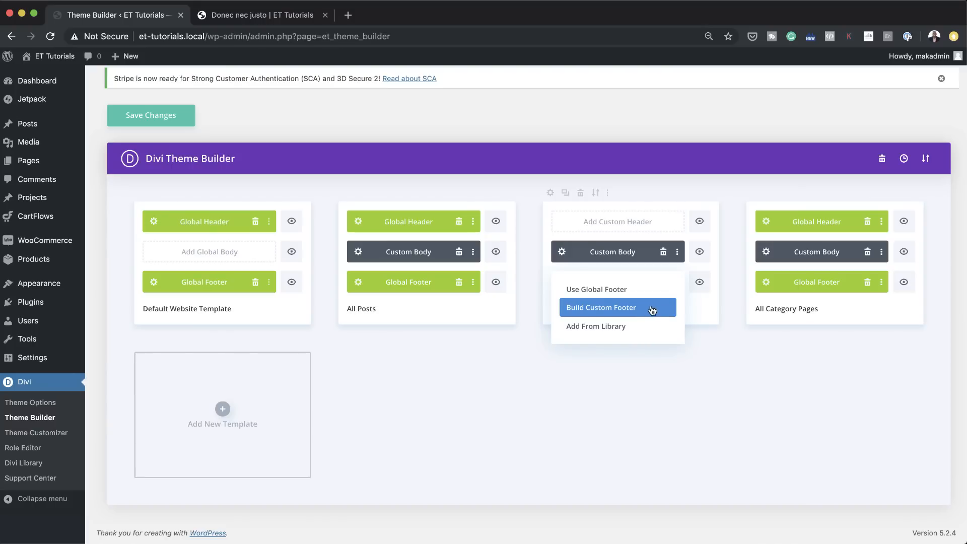
click(637, 309)
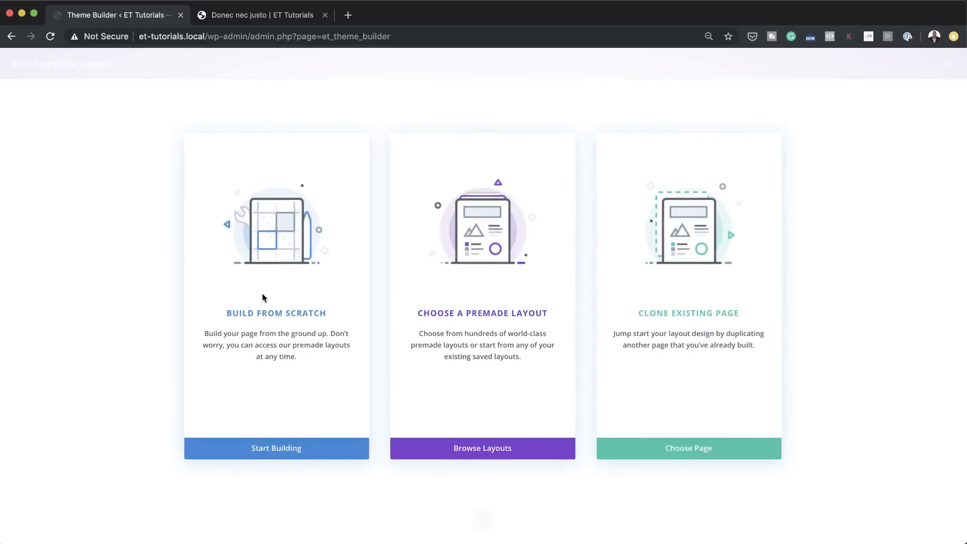
click(276, 314)
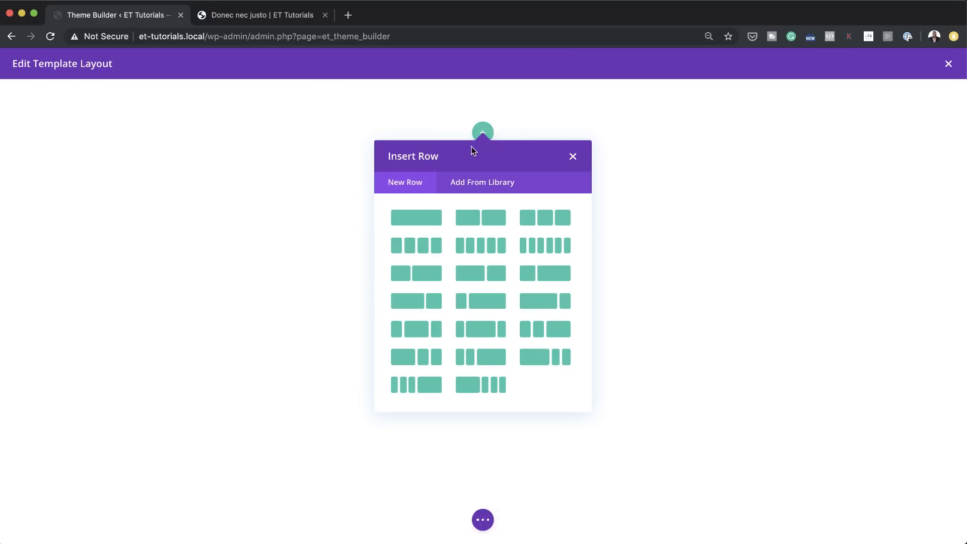
Step: Load the premade Pottery Studio Landing Page layout into the custom footer
click(486, 521)
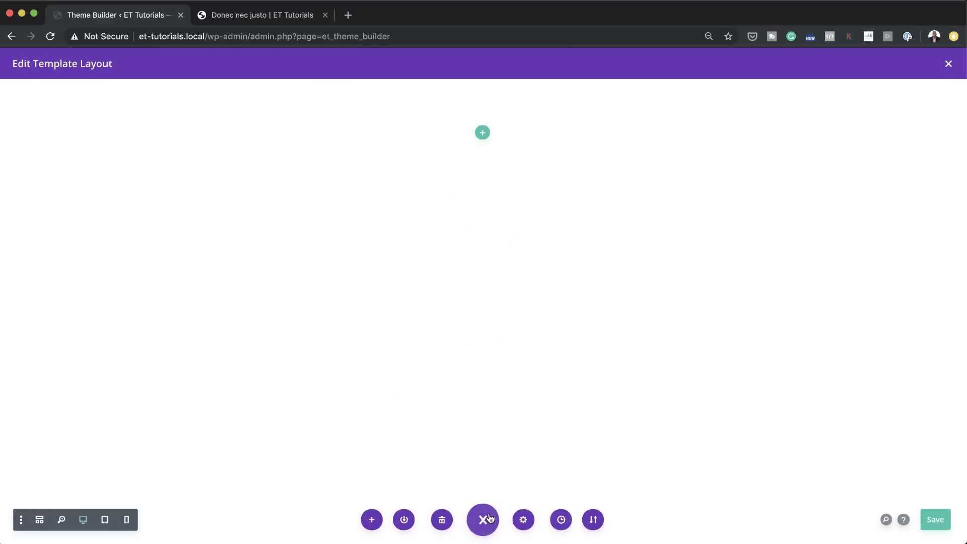
click(373, 521)
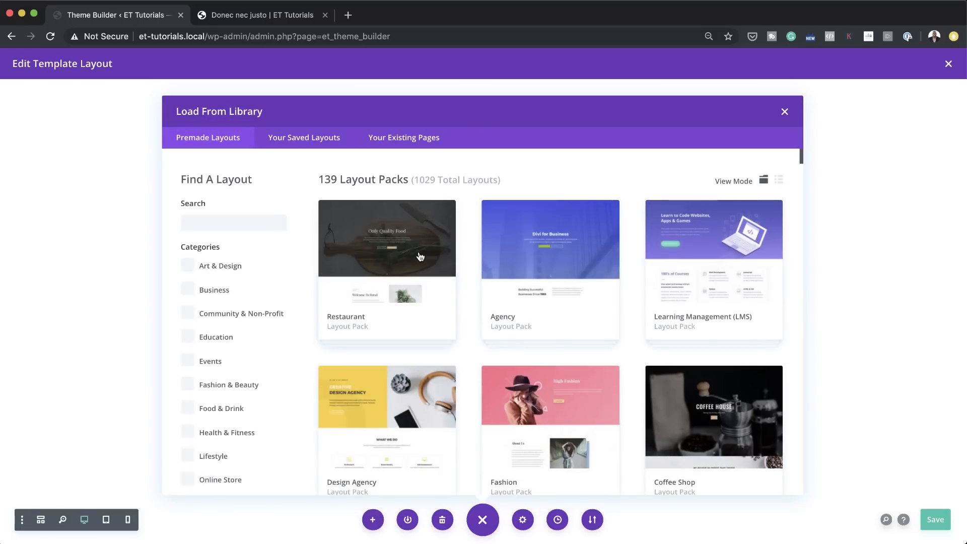
scroll(568, 324, down, 15)
scroll(569, 322, down, 2)
click(700, 216)
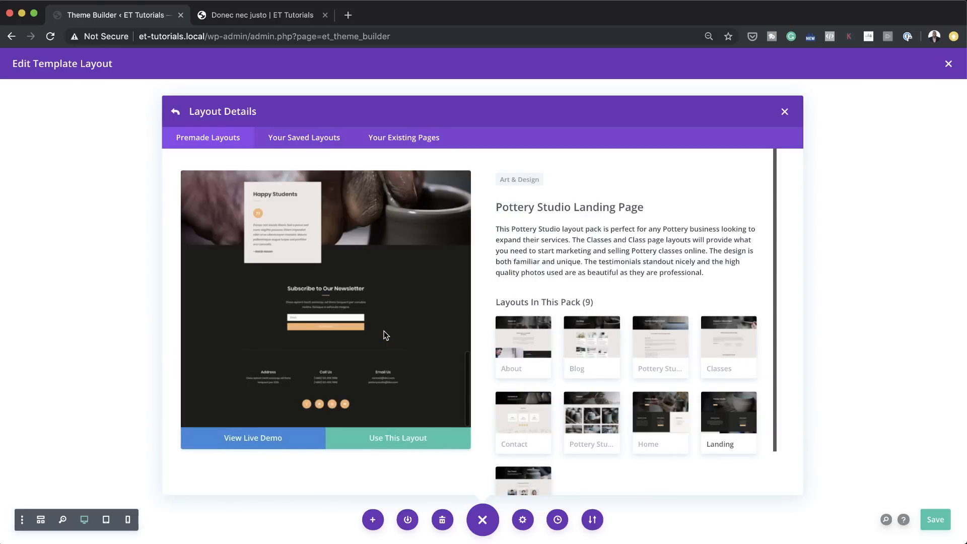
click(407, 436)
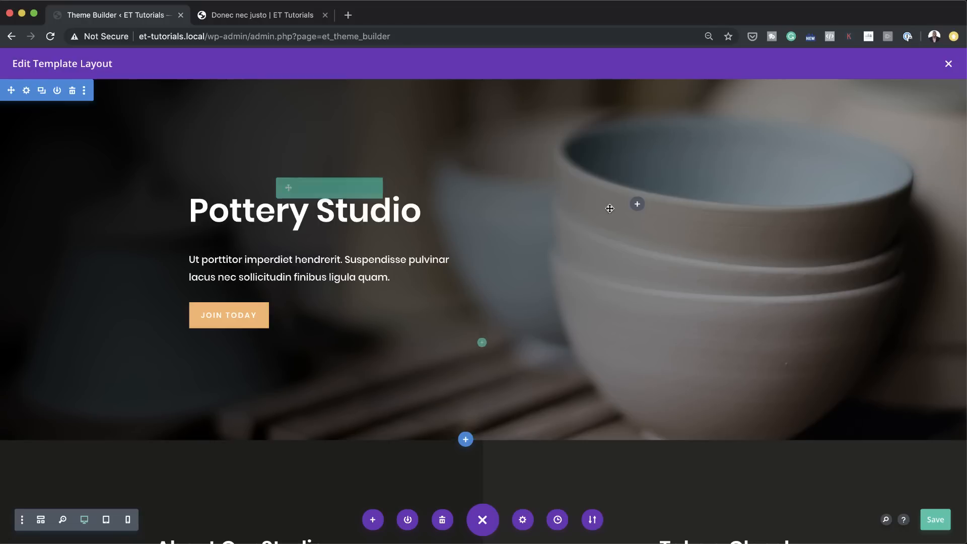
Step: Show the footer layout as a wireframe and delete every section above the Footer Section
click(42, 520)
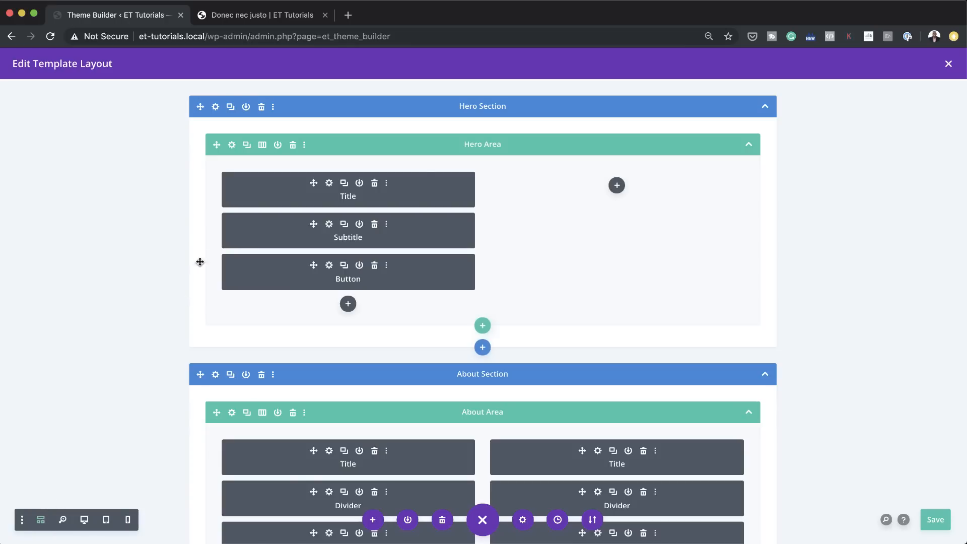
click(262, 108)
click(261, 108)
click(262, 108)
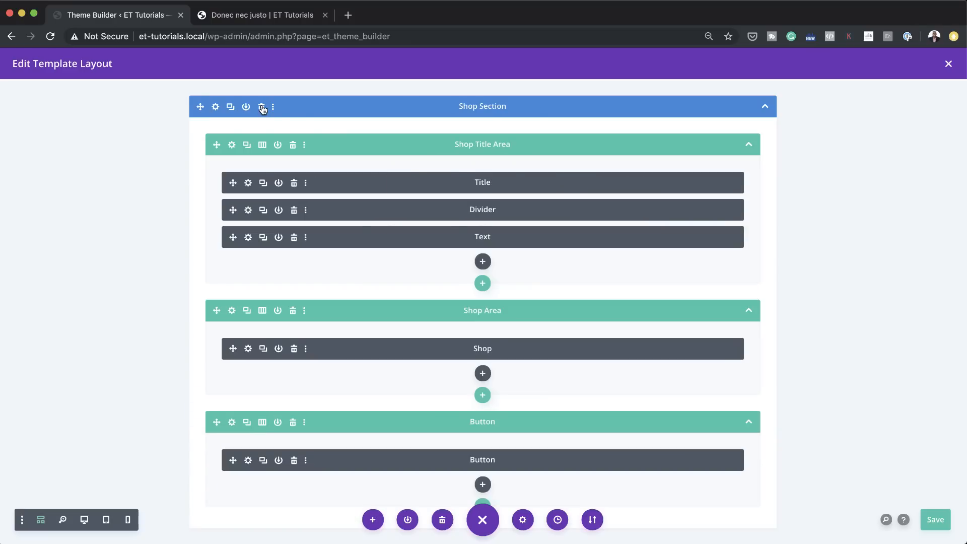
click(262, 108)
click(262, 108)
click(262, 108)
click(262, 108)
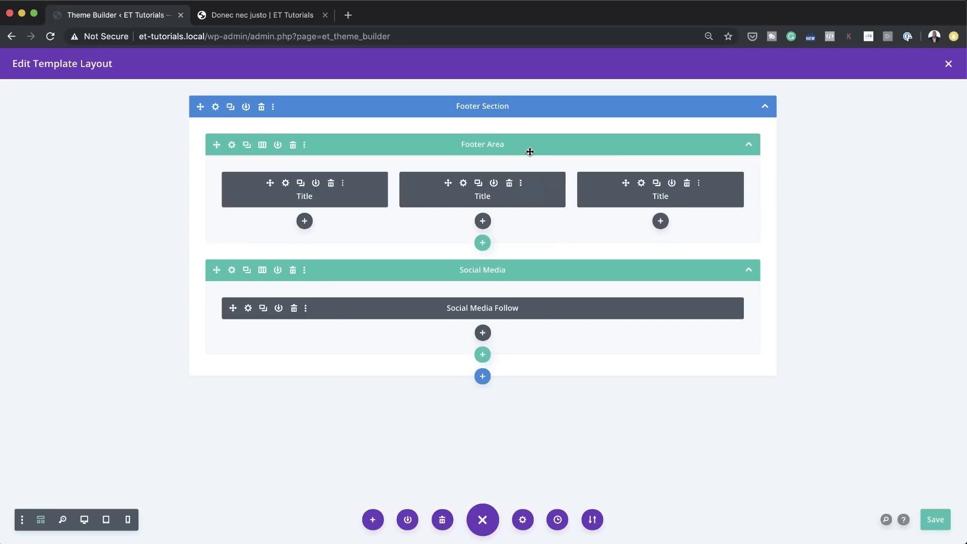
Step: Move the Footer Area row below the Social Media row in desktop view, and save both the footer layout and the Theme Builder changes
drag(414, 146, 428, 307)
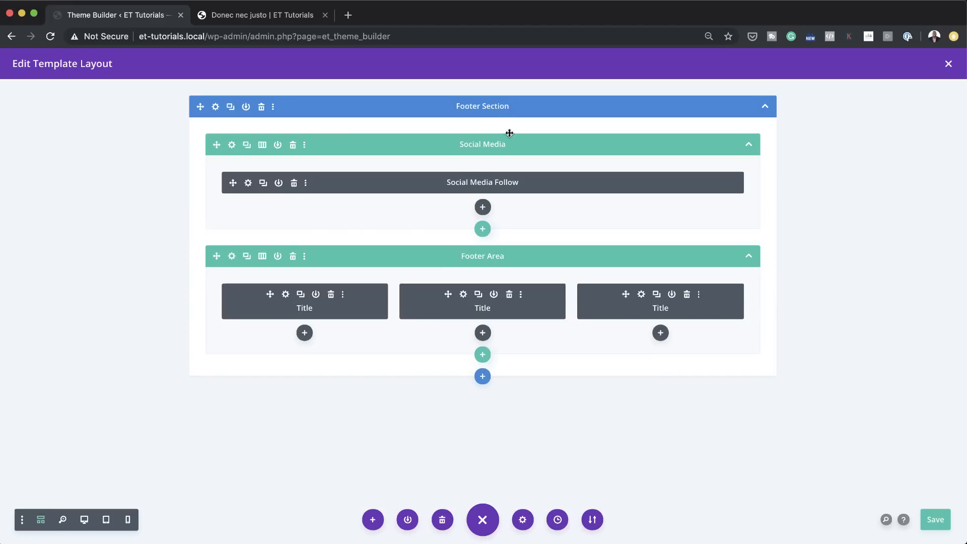
click(83, 520)
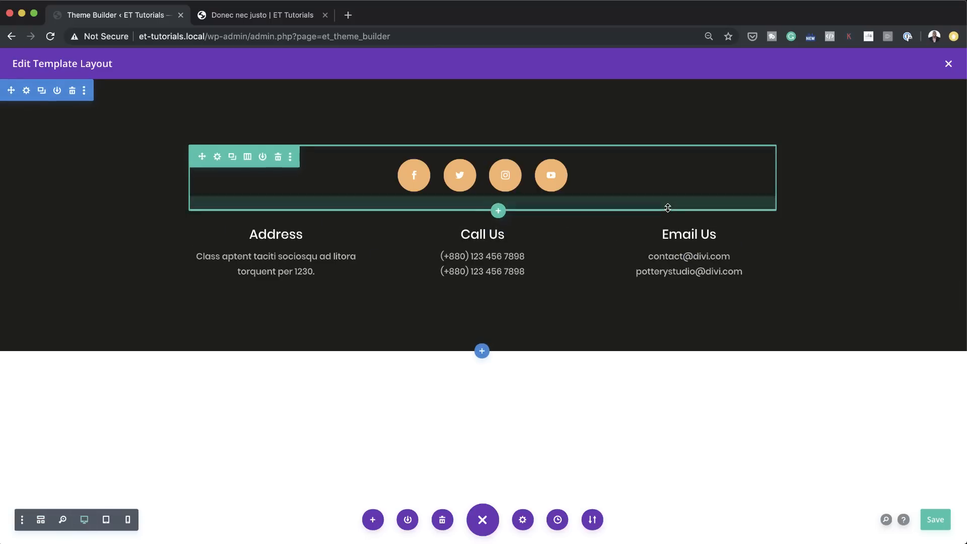
click(935, 520)
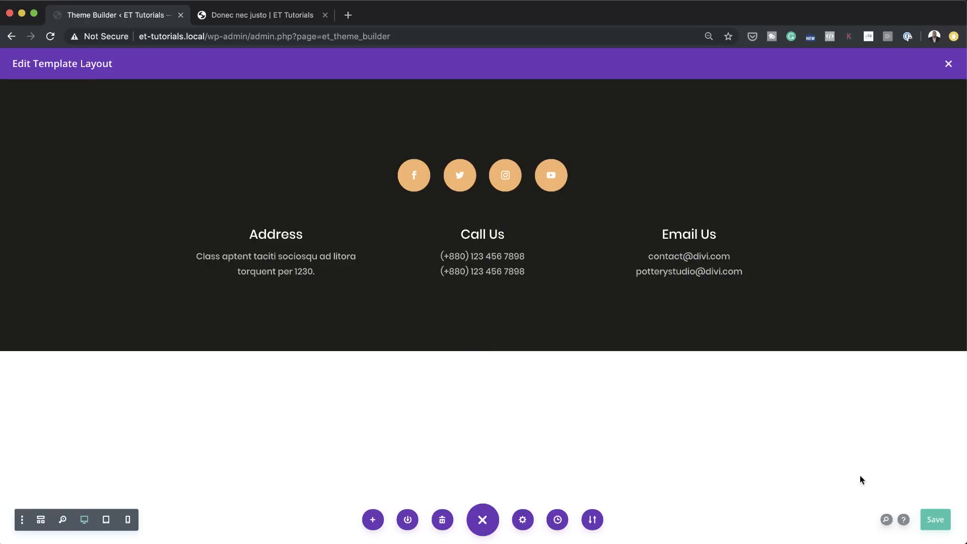
click(942, 524)
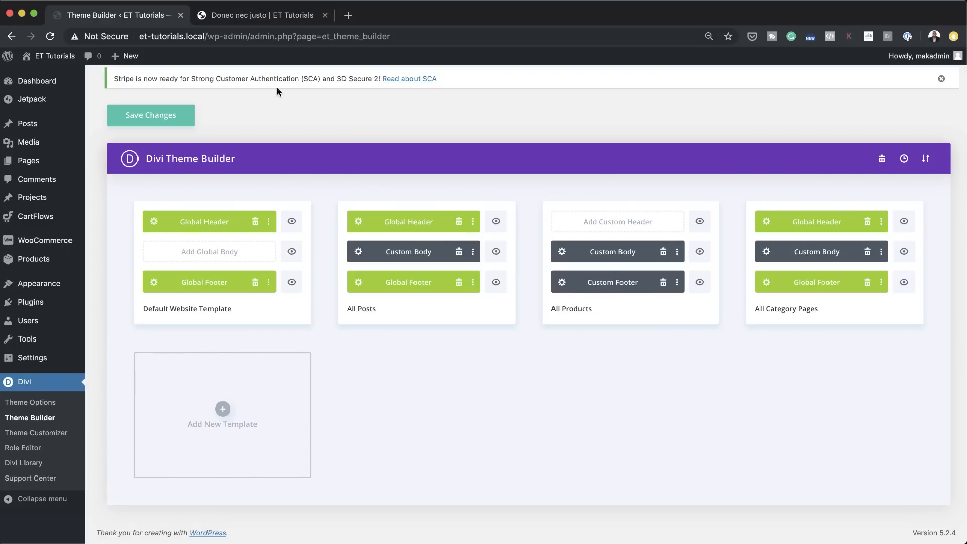
click(174, 117)
Step: Open the site's home page in a new tab from the Donec nec justo post and examine the post's header and footer
click(253, 16)
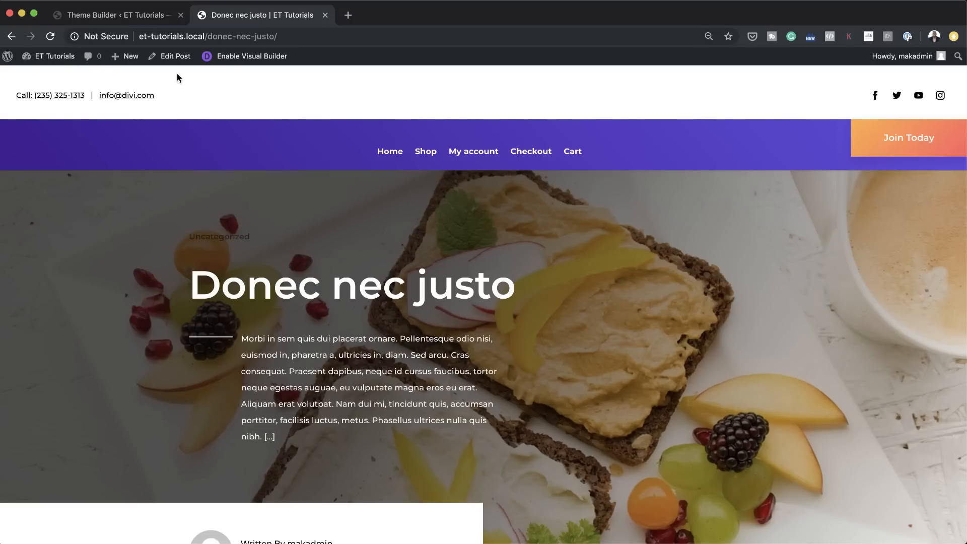
super+click(395, 153)
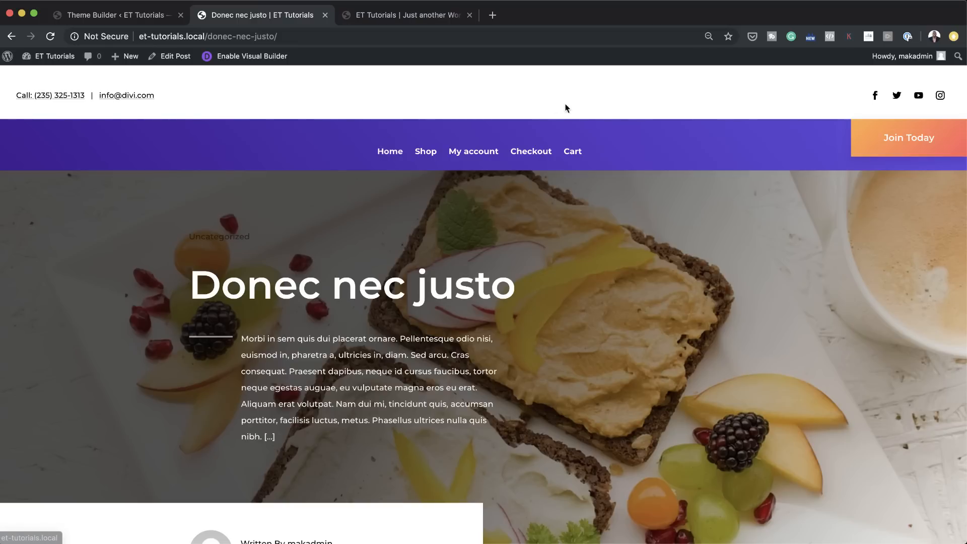
scroll(557, 169, down, 15)
scroll(560, 167, down, 5)
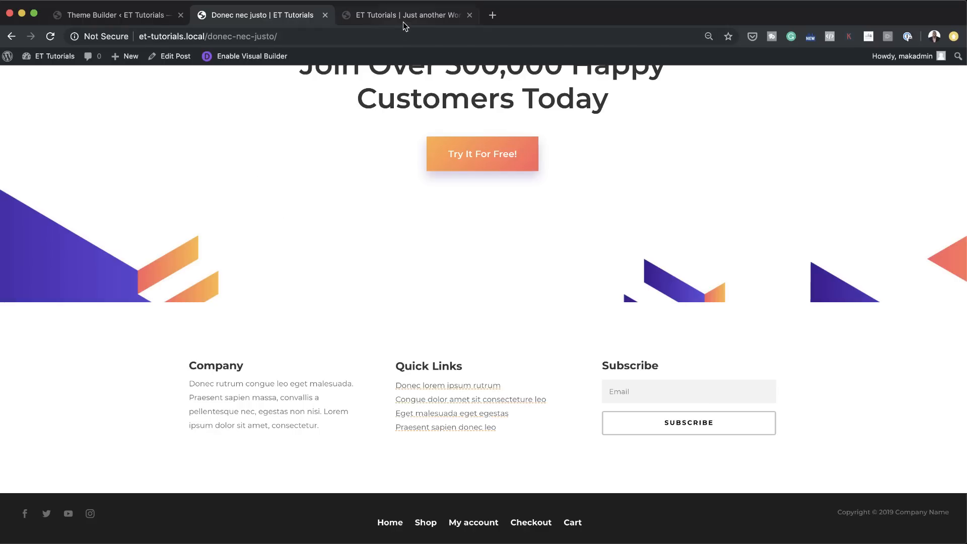
scroll(396, 247, up, 15)
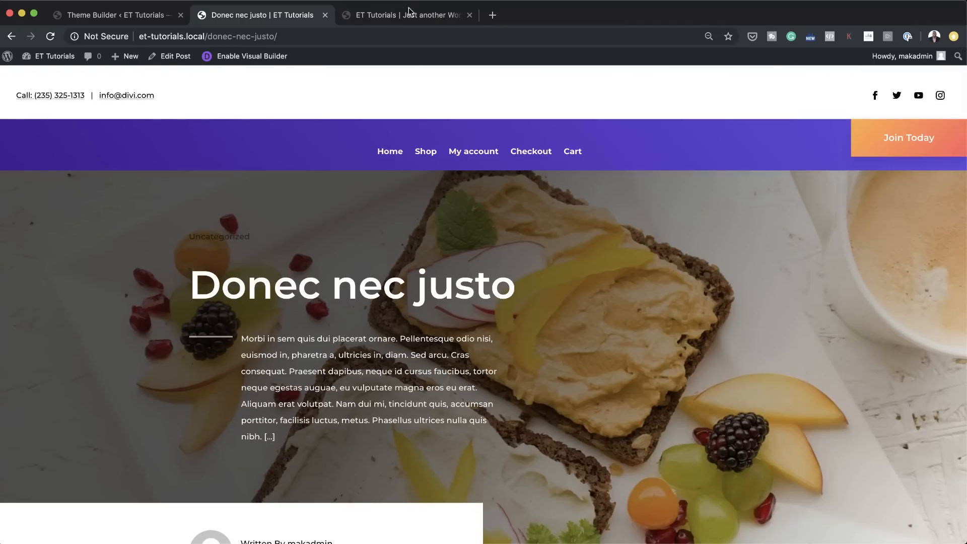
Step: Go from the home page through the shop to the Brand New product and examine its header and footer
click(409, 13)
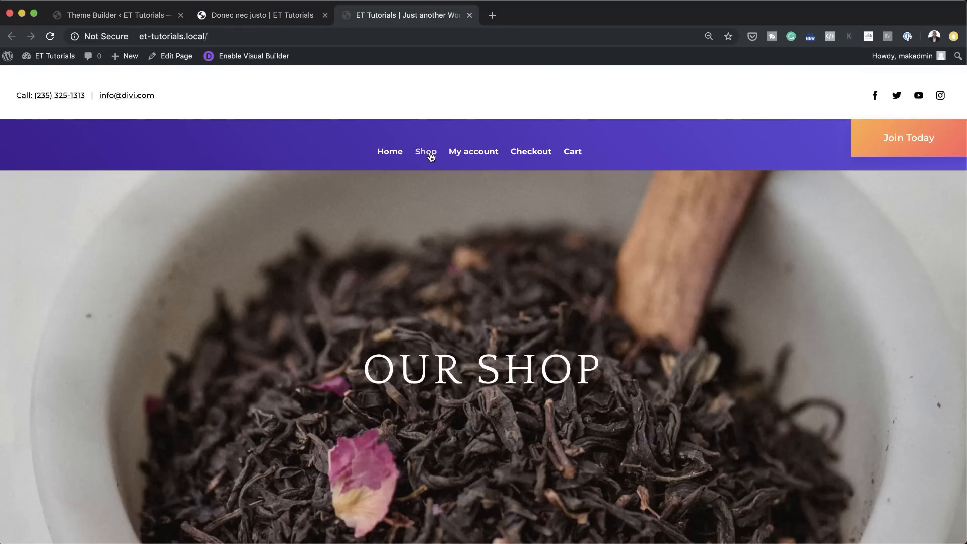
click(430, 156)
scroll(445, 289, down, 1)
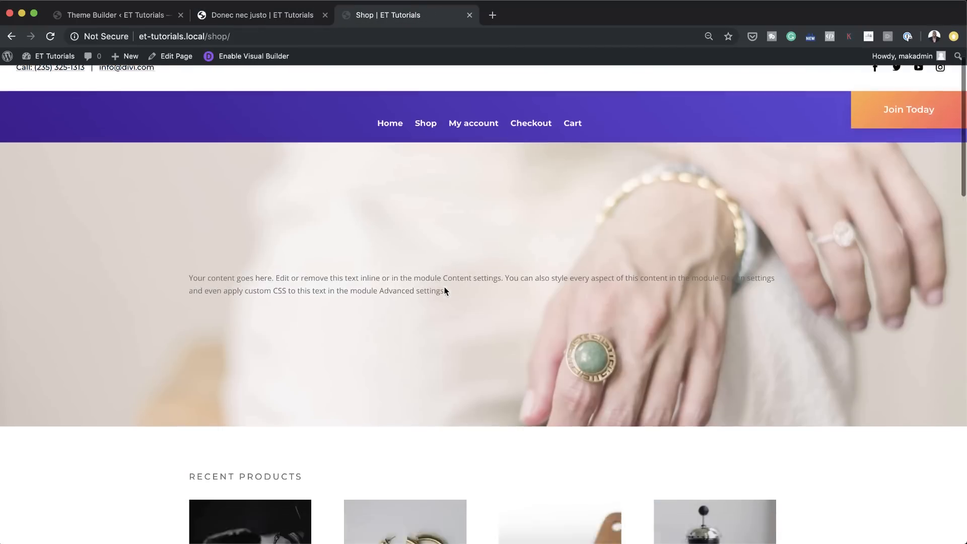
scroll(445, 286, down, 8)
click(376, 231)
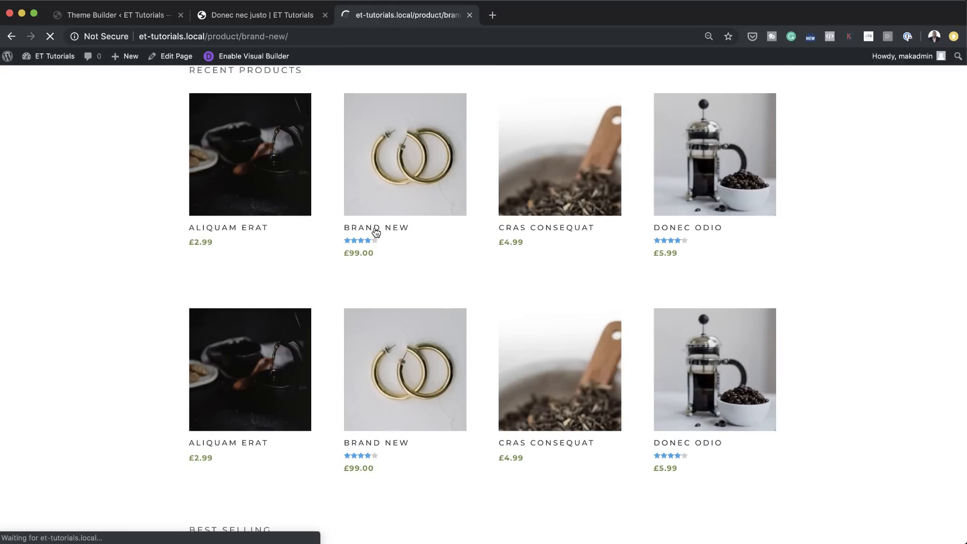
scroll(446, 247, down, 5)
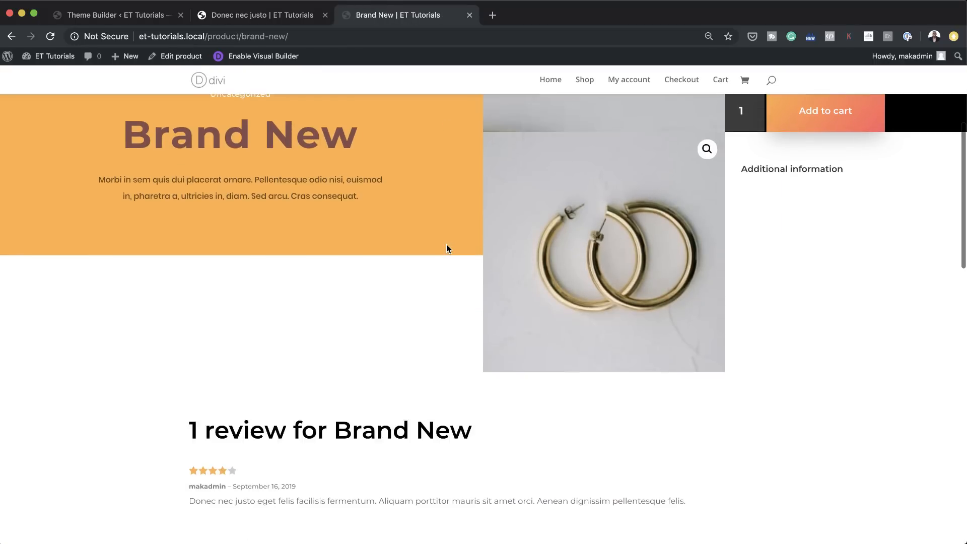
scroll(446, 246, down, 18)
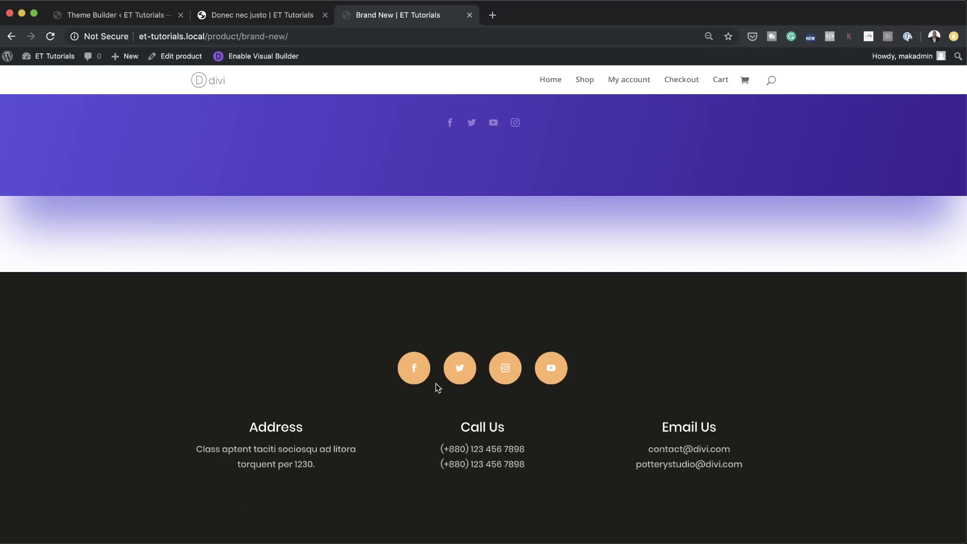
Step: Open the Checkout and Cart pages from the post's menu and check the header and footer on each
click(293, 14)
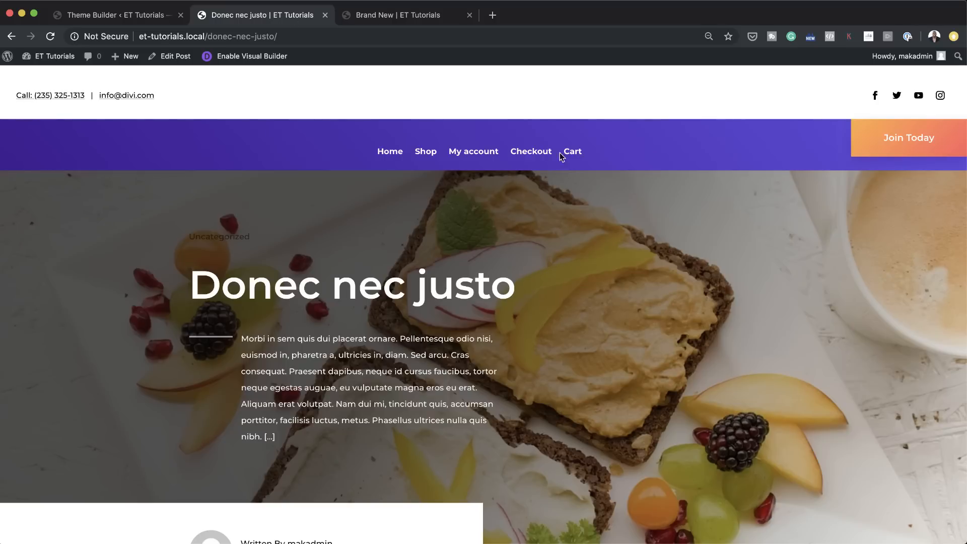
click(529, 152)
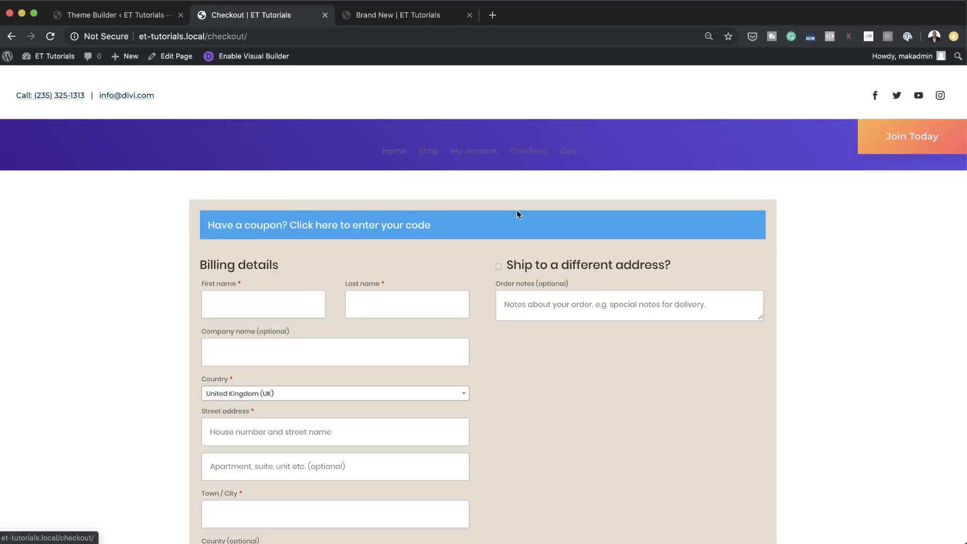
scroll(516, 252, down, 15)
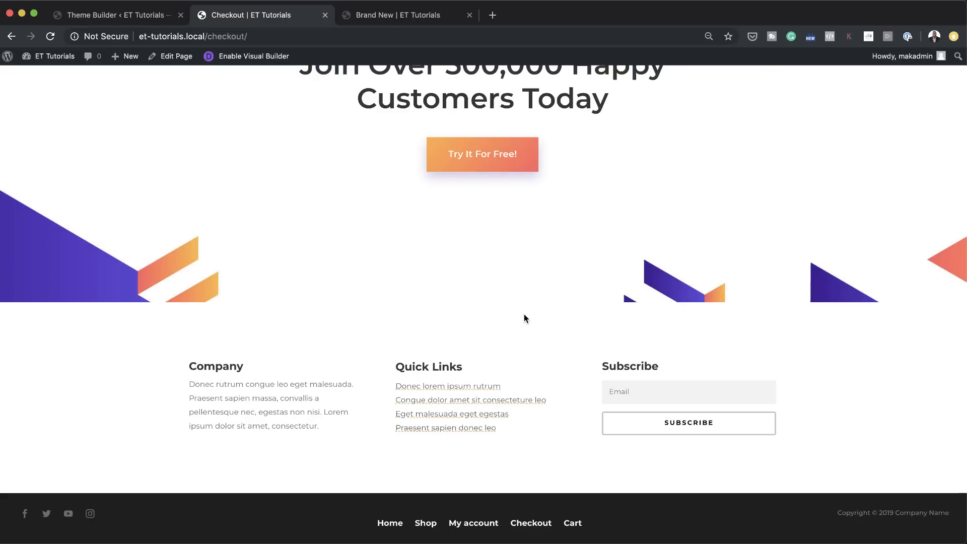
scroll(615, 235, up, 15)
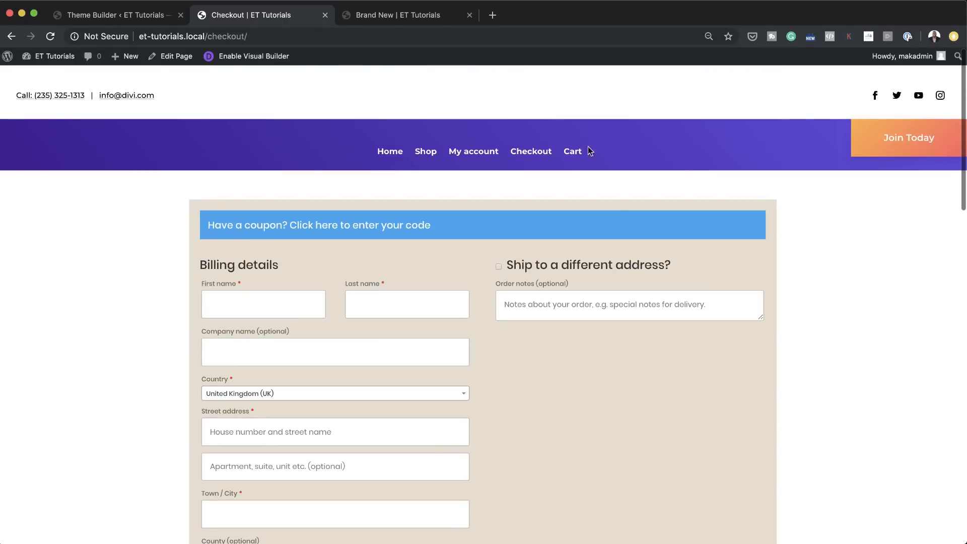
click(572, 151)
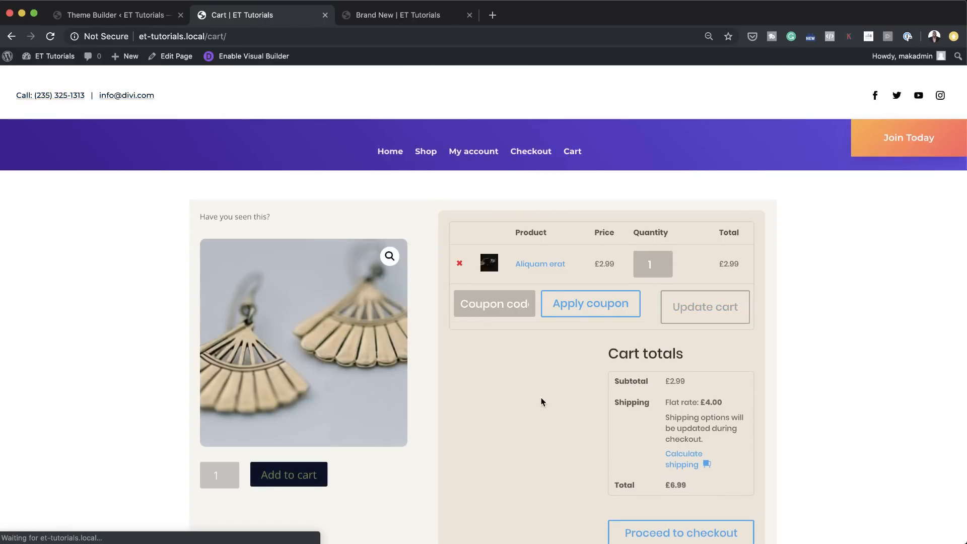
scroll(541, 402, down, 20)
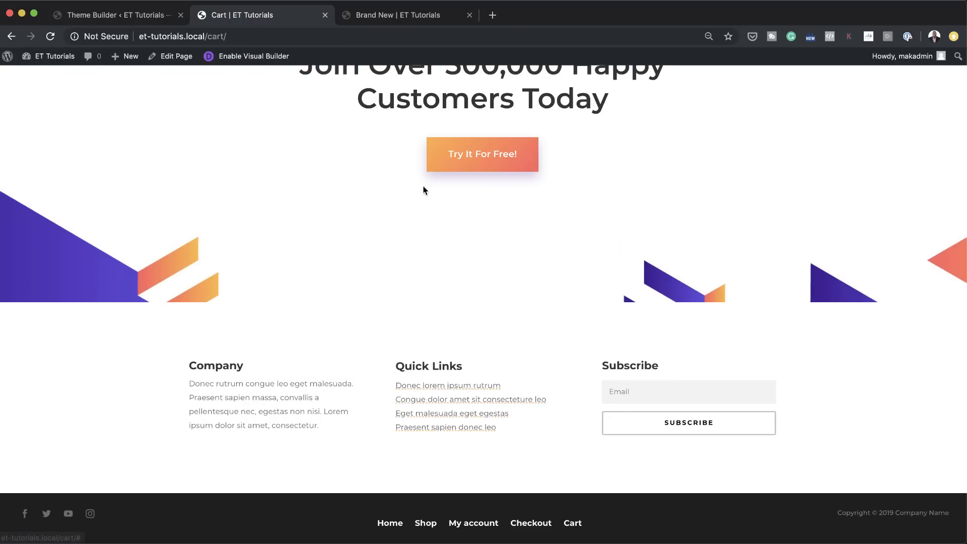
scroll(454, 285, up, 20)
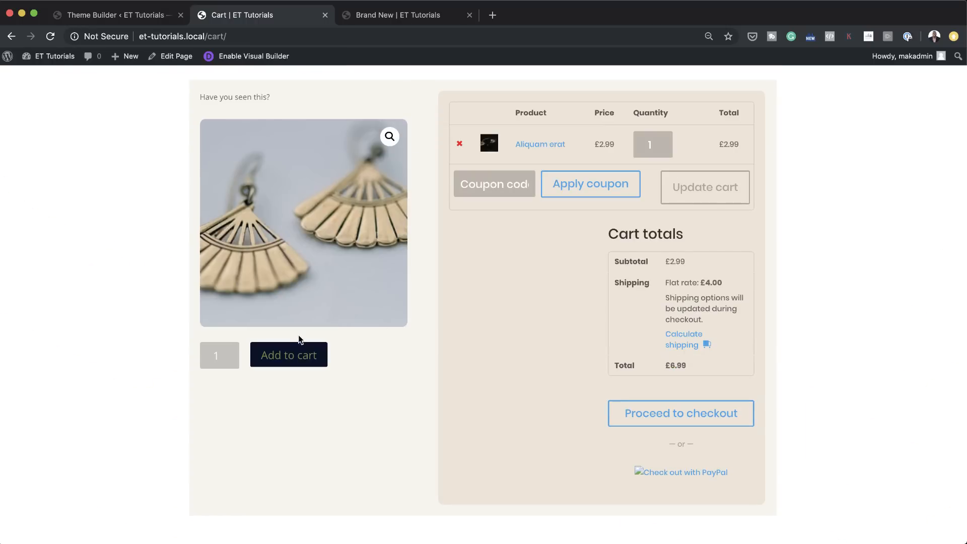
scroll(500, 289, up, 3)
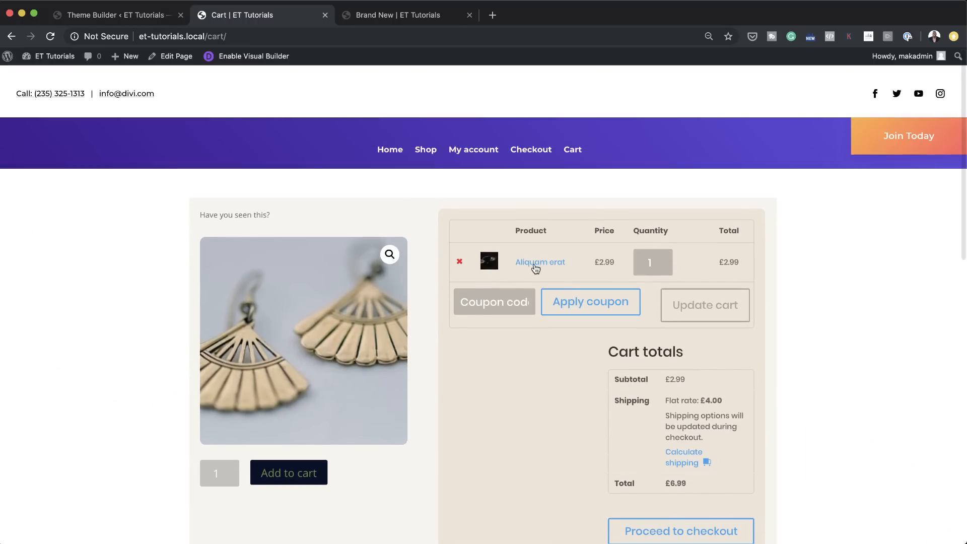
Step: Open the Aliquam erat product from the cart and inspect its page down to the footer
click(536, 264)
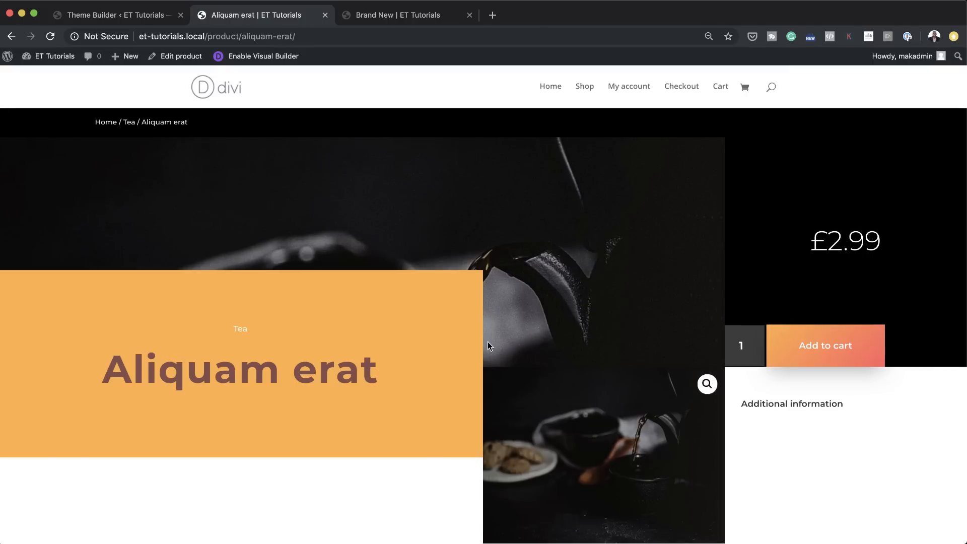
scroll(572, 328, down, 15)
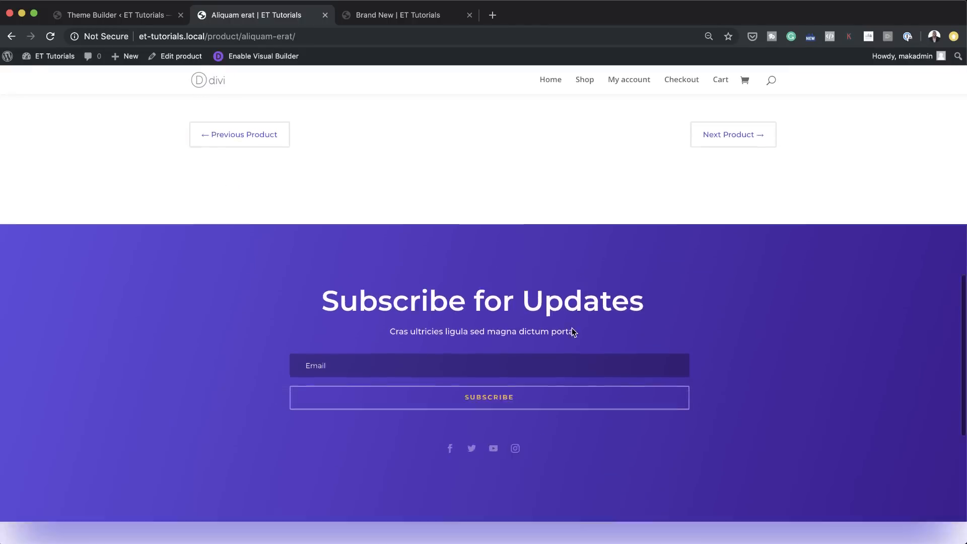
scroll(572, 330, down, 6)
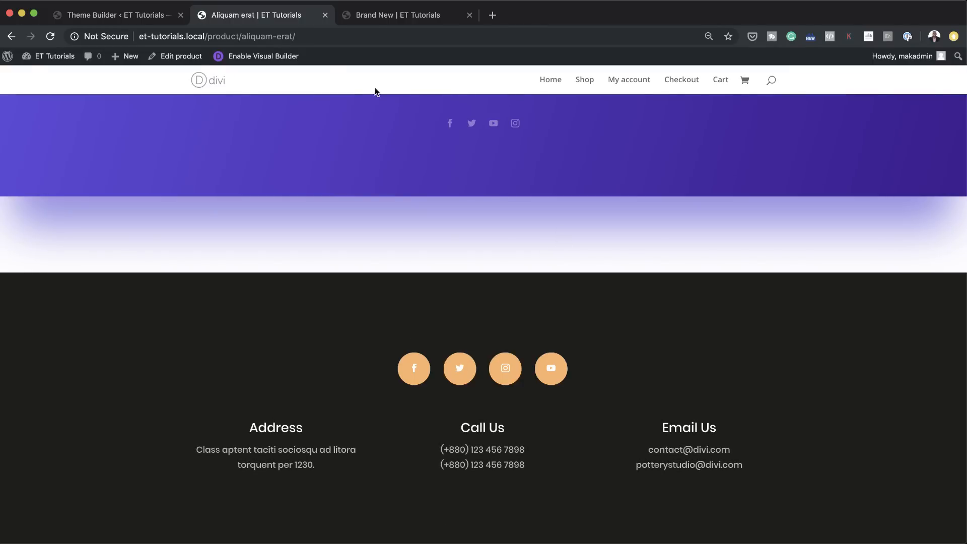
Step: Replace the All Posts template's global footer with a copy of the All Products custom footer and save the Theme Builder changes
click(146, 18)
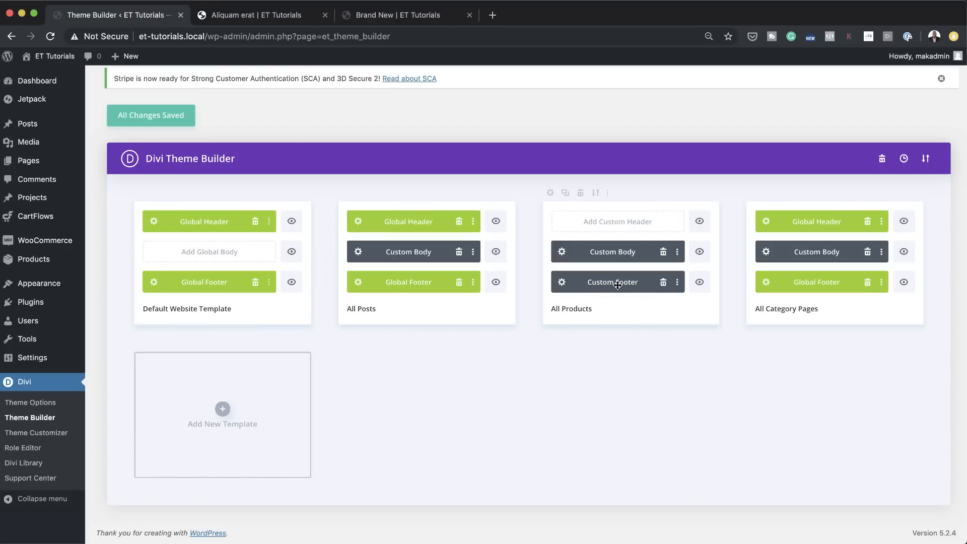
click(459, 283)
drag(609, 283, 425, 285)
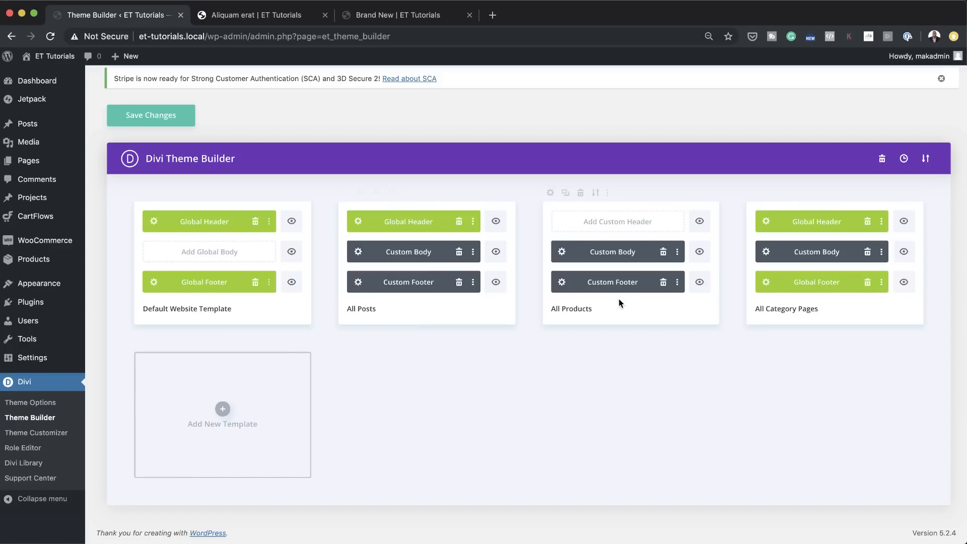
click(163, 118)
Step: View the Article One post from the dashboard's list of posts and check its header and footer
click(297, 20)
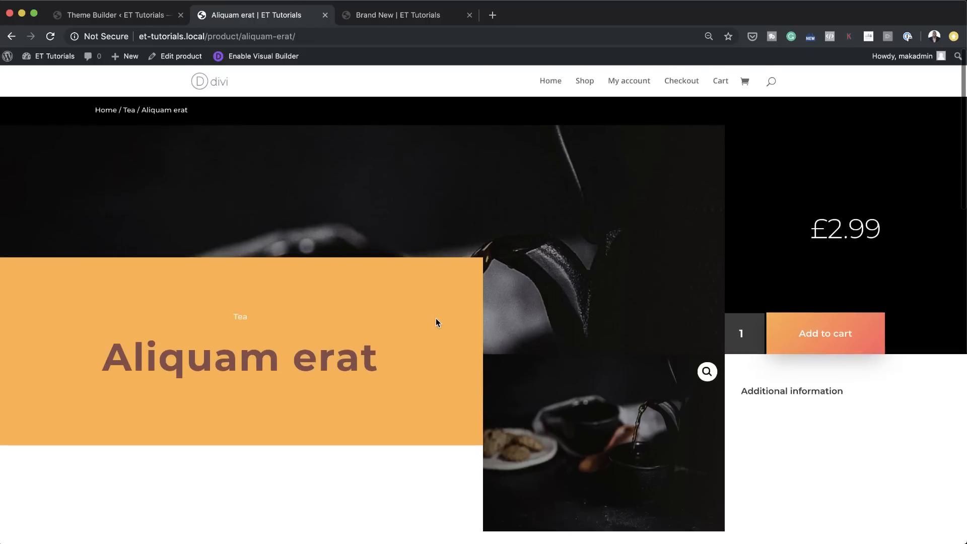
mouse_move(48, 56)
click(50, 77)
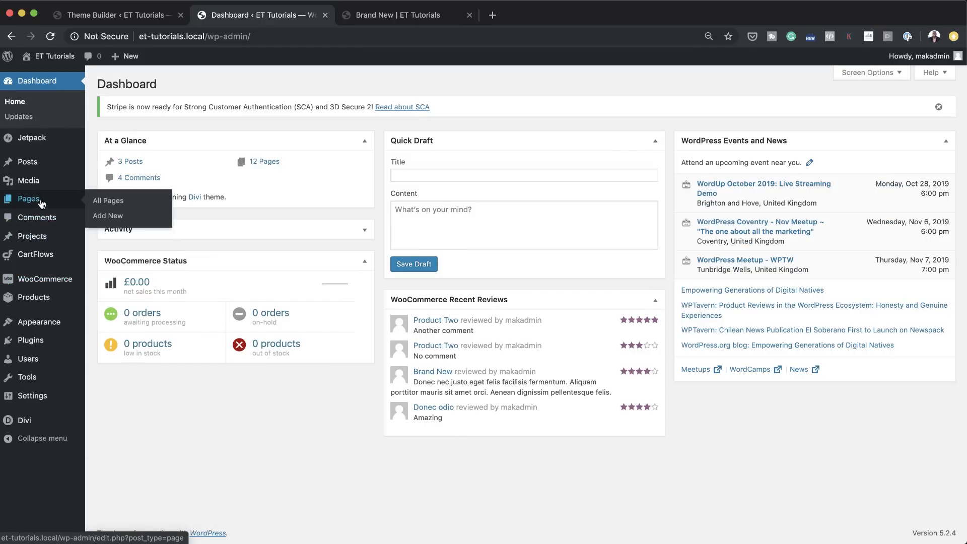
mouse_move(30, 161)
click(115, 165)
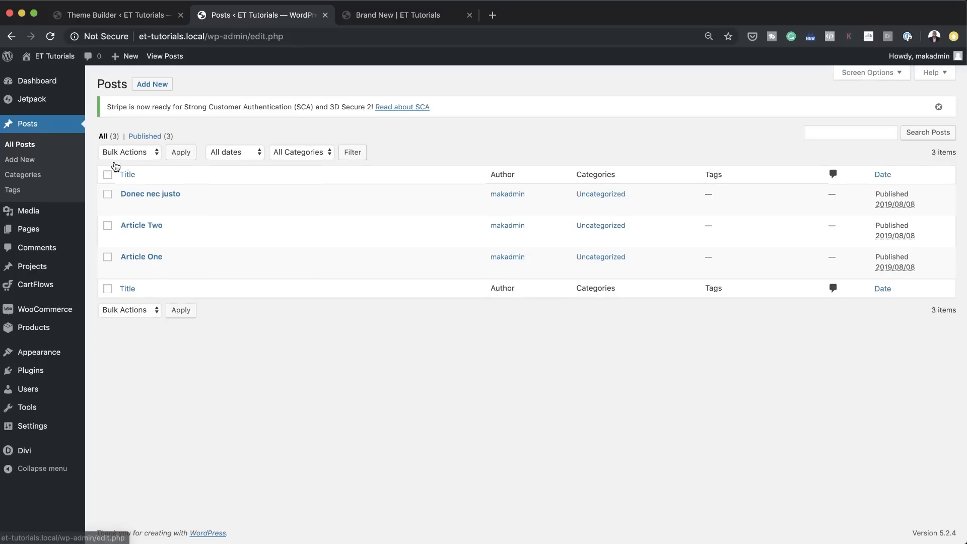
click(217, 271)
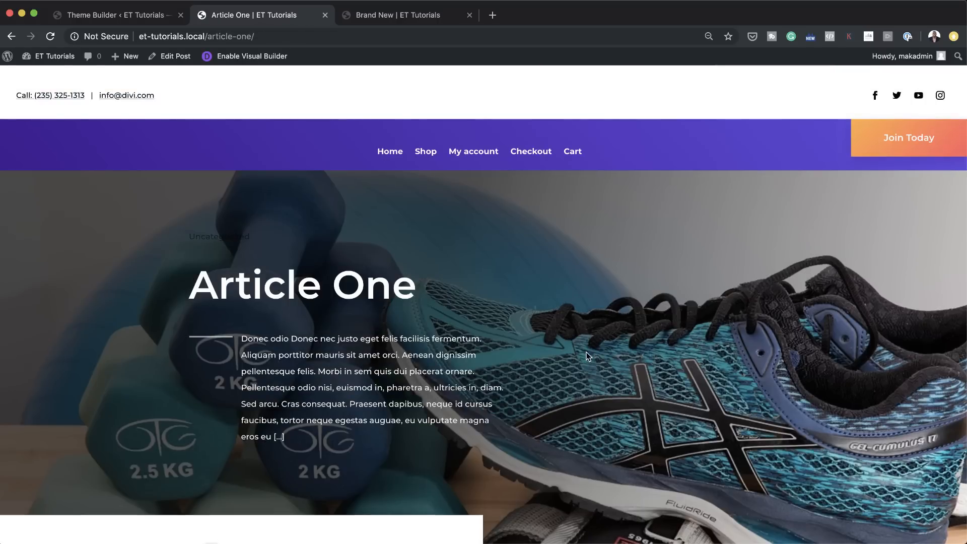
scroll(586, 352, down, 5)
scroll(588, 356, down, 20)
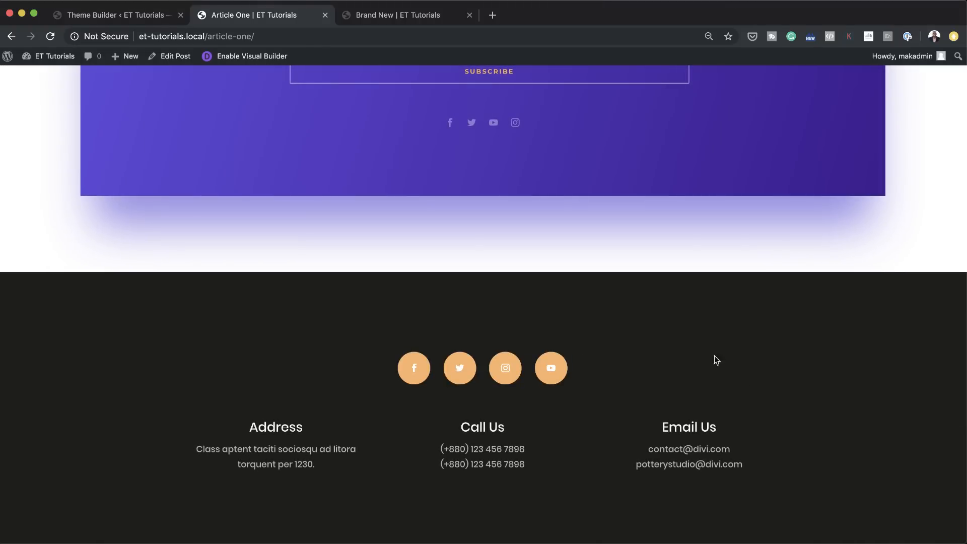
scroll(657, 395, up, 20)
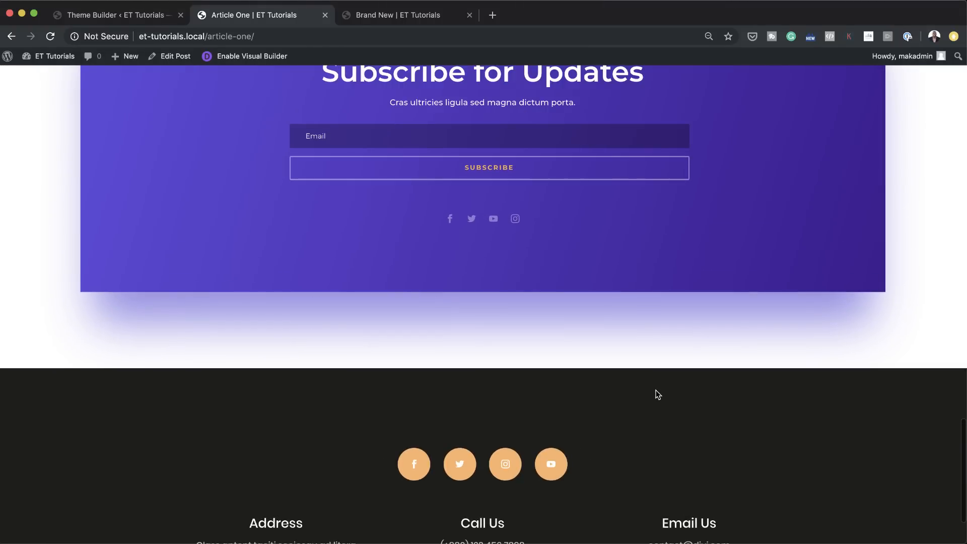
scroll(657, 395, up, 15)
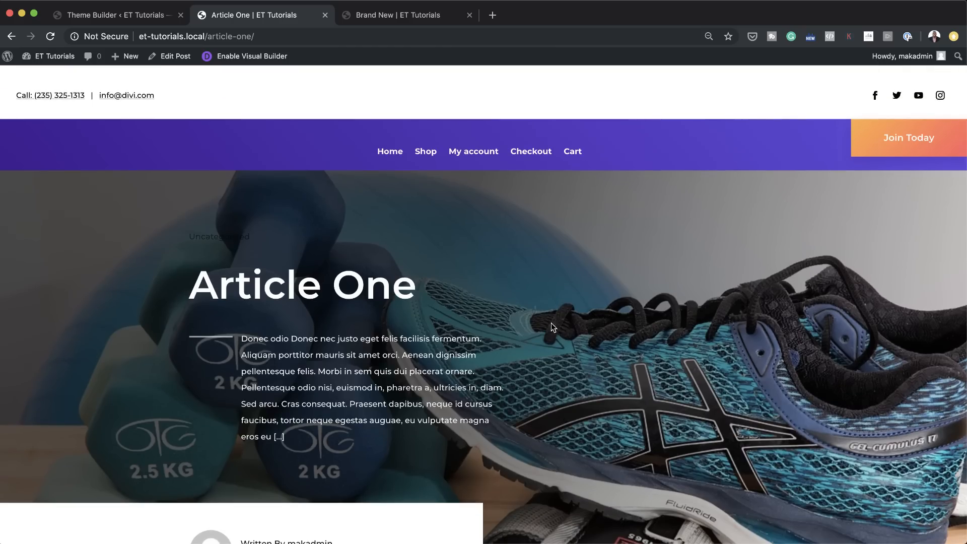
Step: Set the All Posts custom footer's section background to the saved dark navy color, then save and close the layout
click(121, 17)
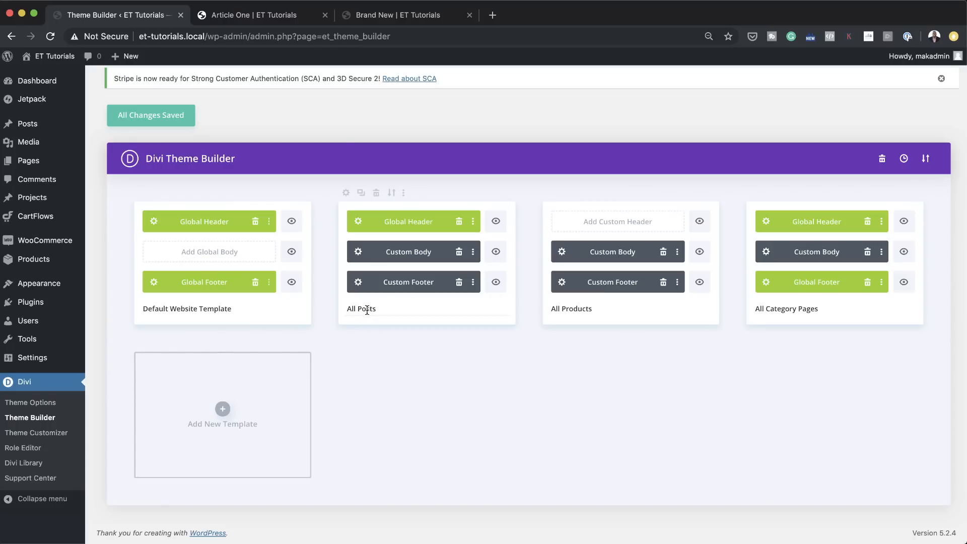
click(359, 283)
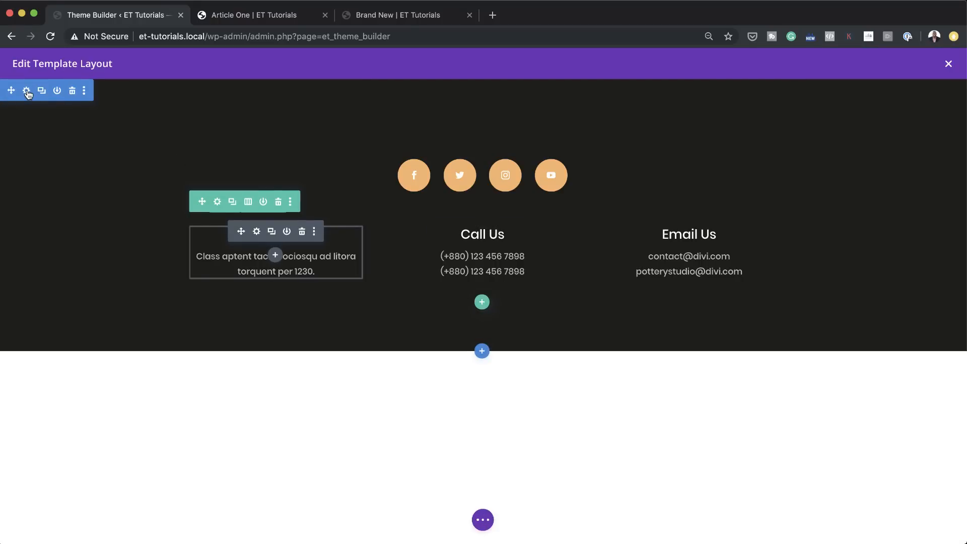
click(27, 92)
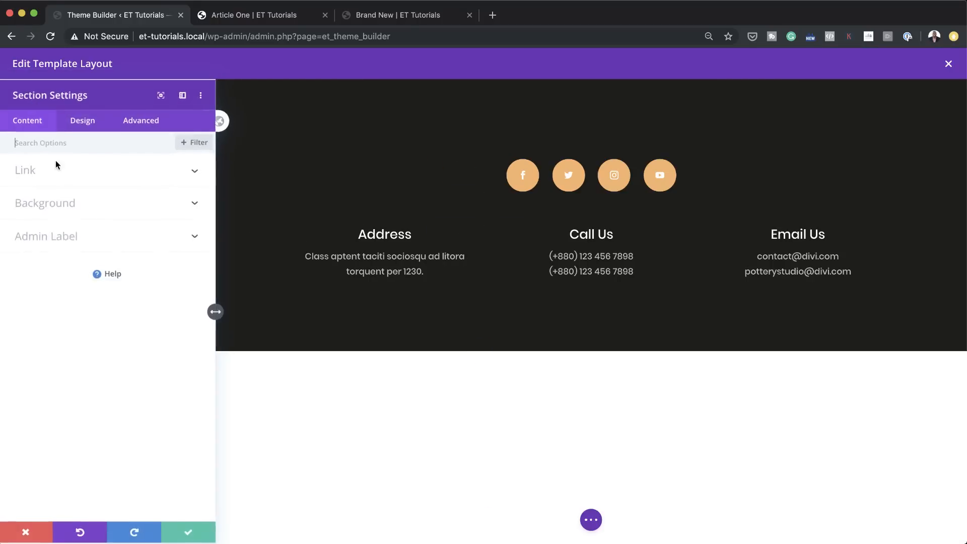
click(54, 203)
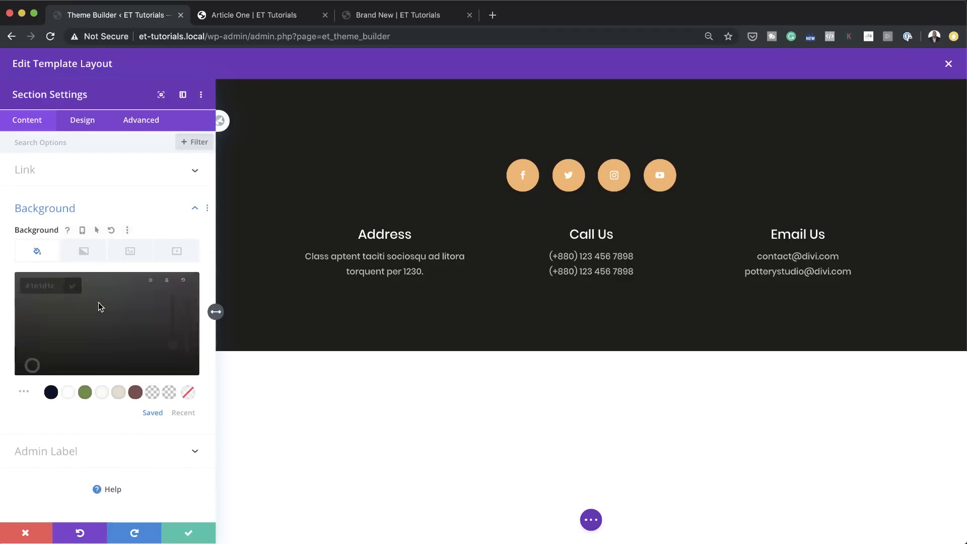
click(51, 393)
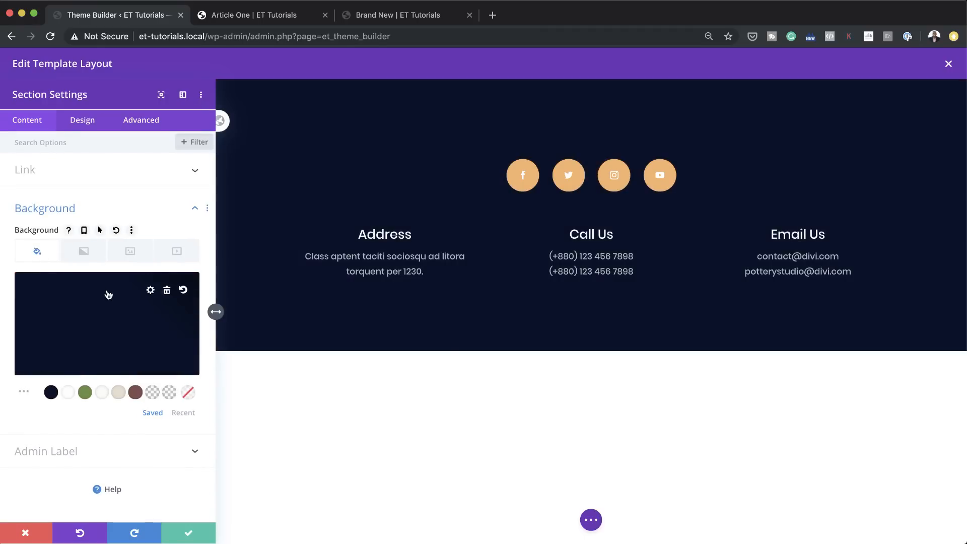
click(187, 534)
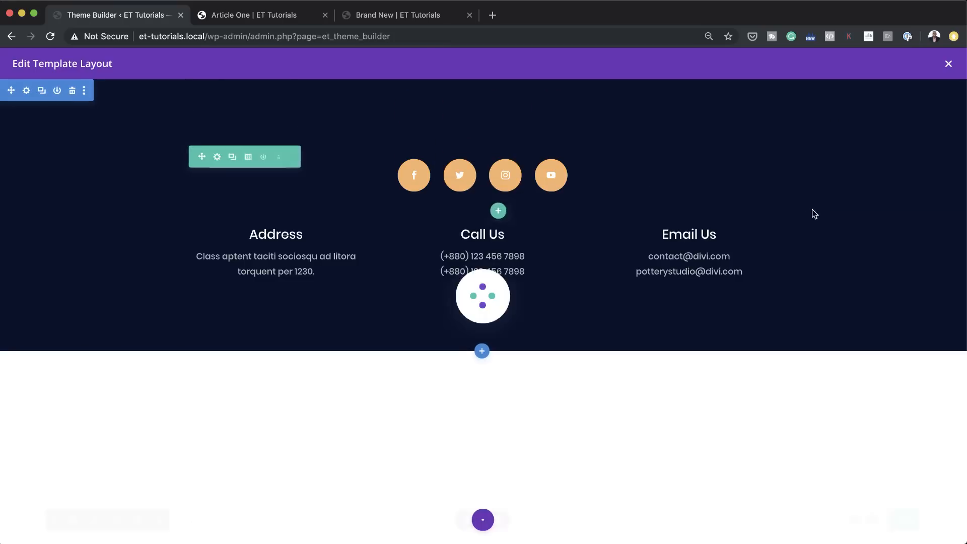
click(948, 65)
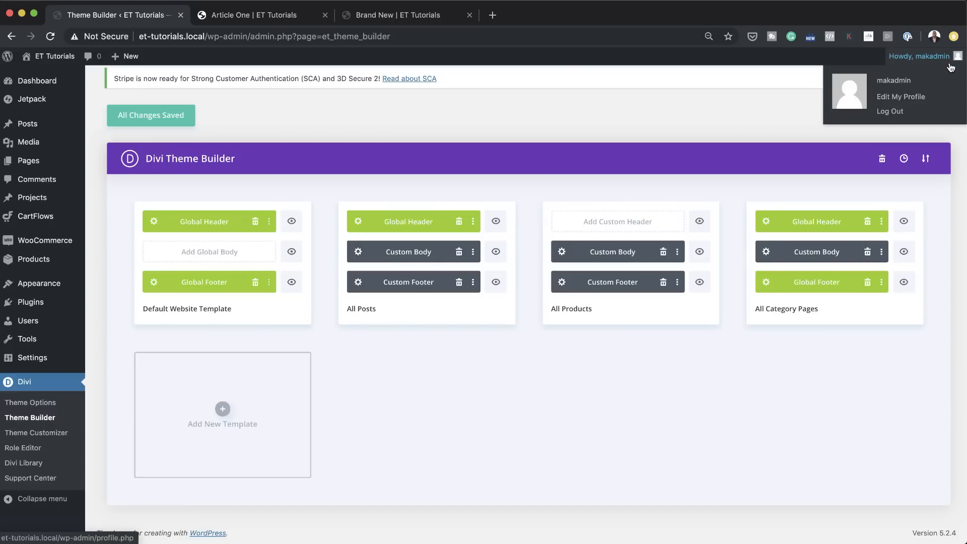
Step: Reload the Article One post and check the background color of its footer
click(265, 22)
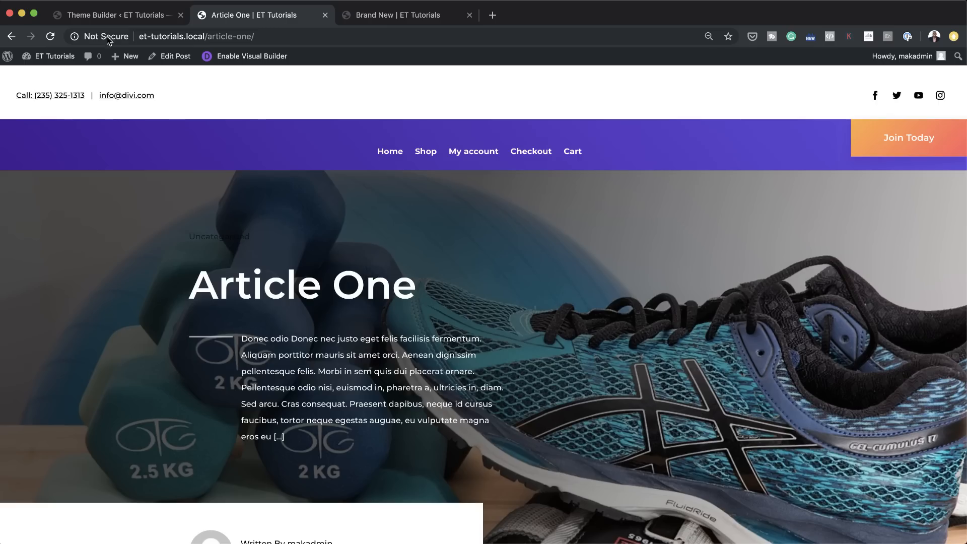
click(50, 36)
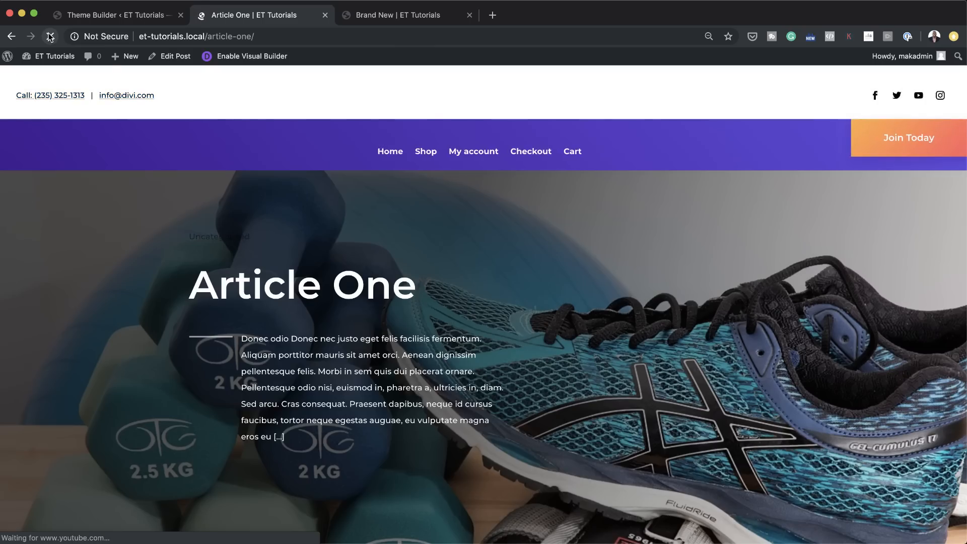
scroll(564, 329, down, 15)
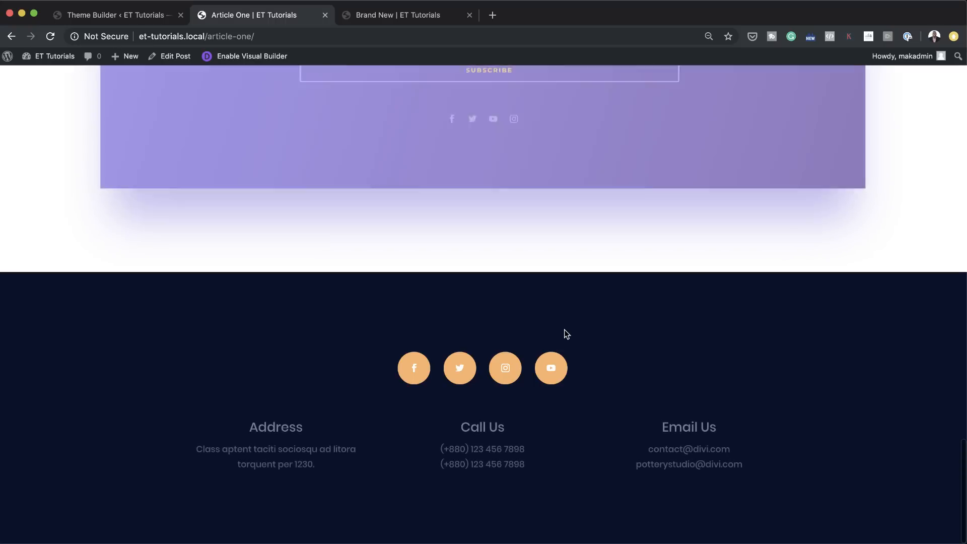
Step: Reload the Brand New product page and check its footer's background color against the post's footer
click(413, 18)
scroll(469, 153, up, 15)
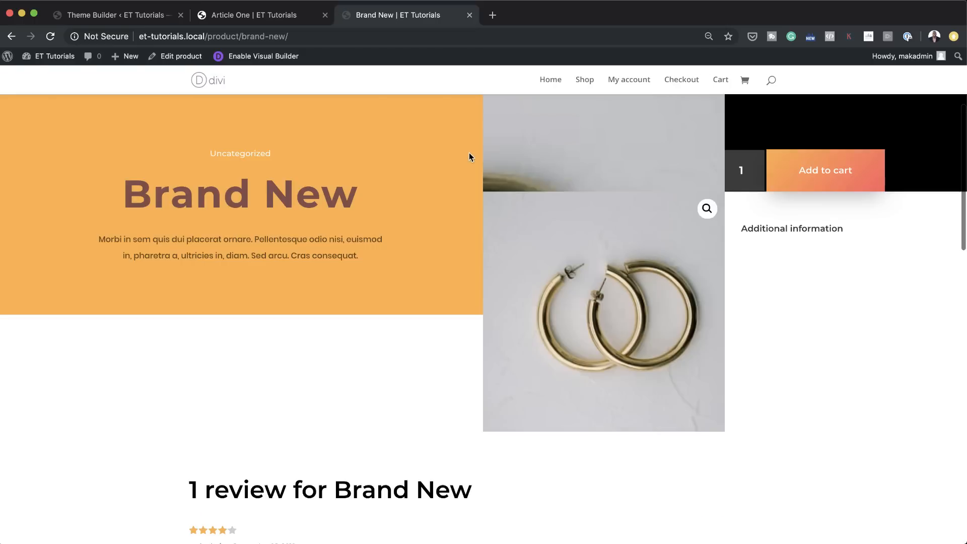
click(51, 37)
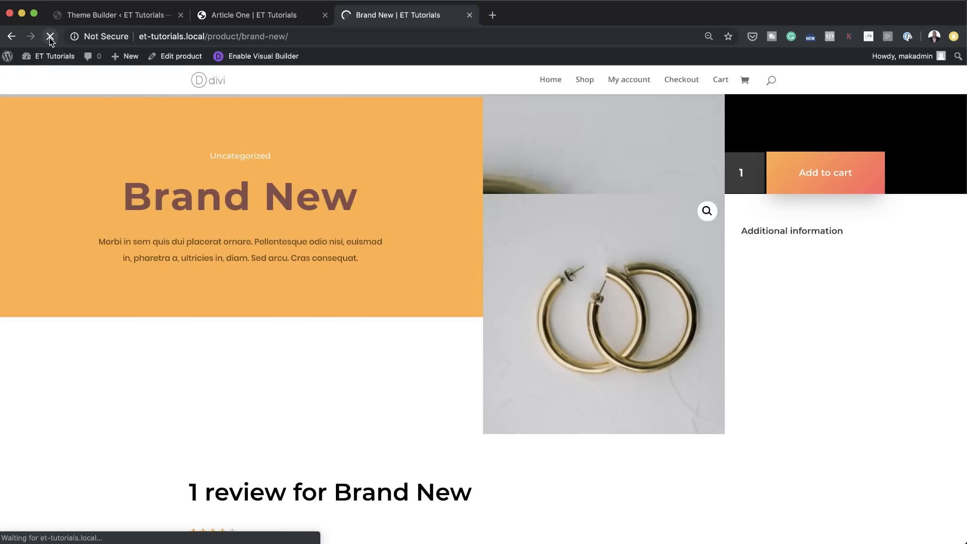
scroll(844, 504, down, 15)
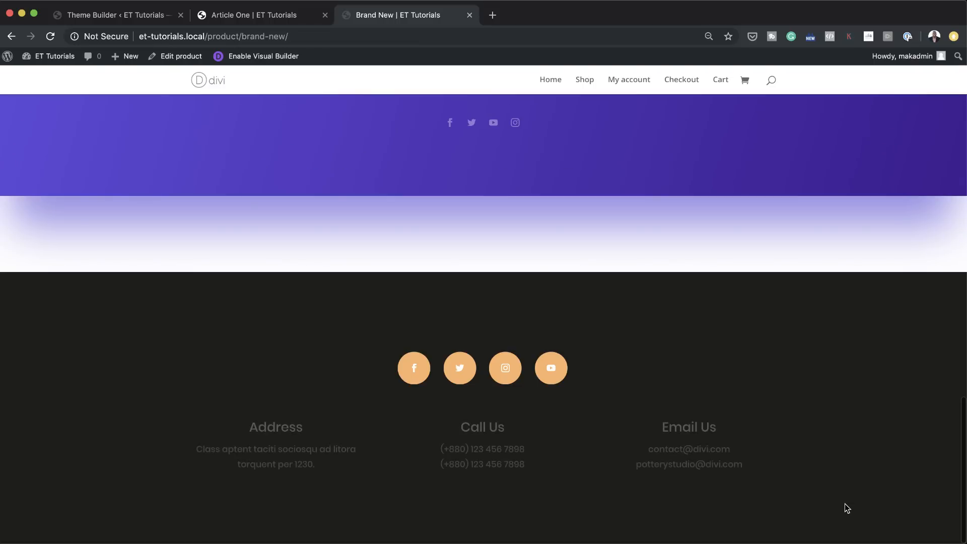
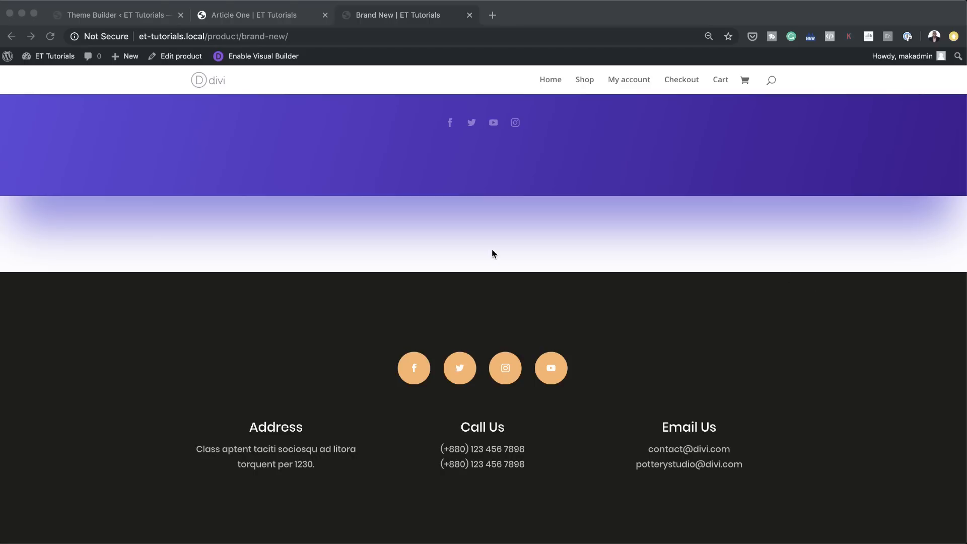
Step: In the default template's global header, set the menu module's logo to the dynamic Site Logo
click(146, 20)
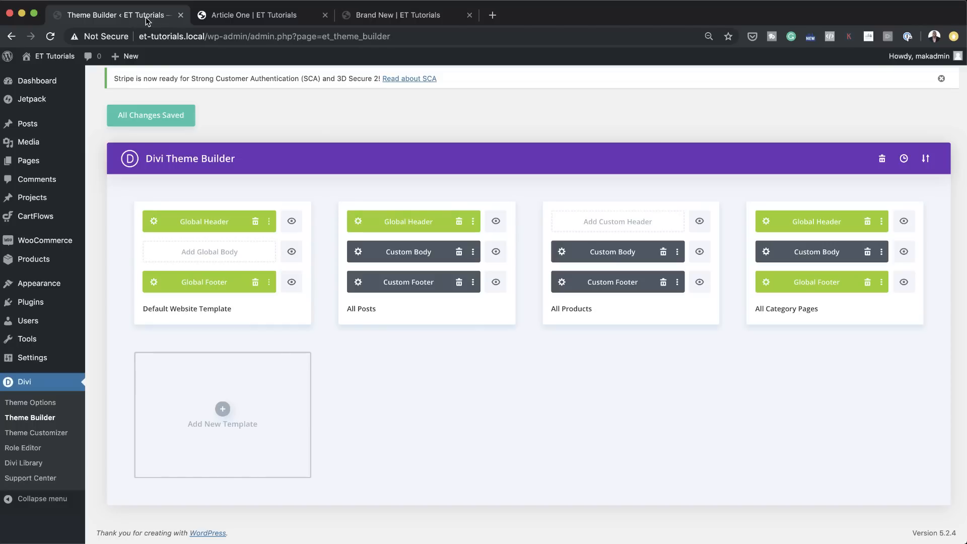
click(154, 222)
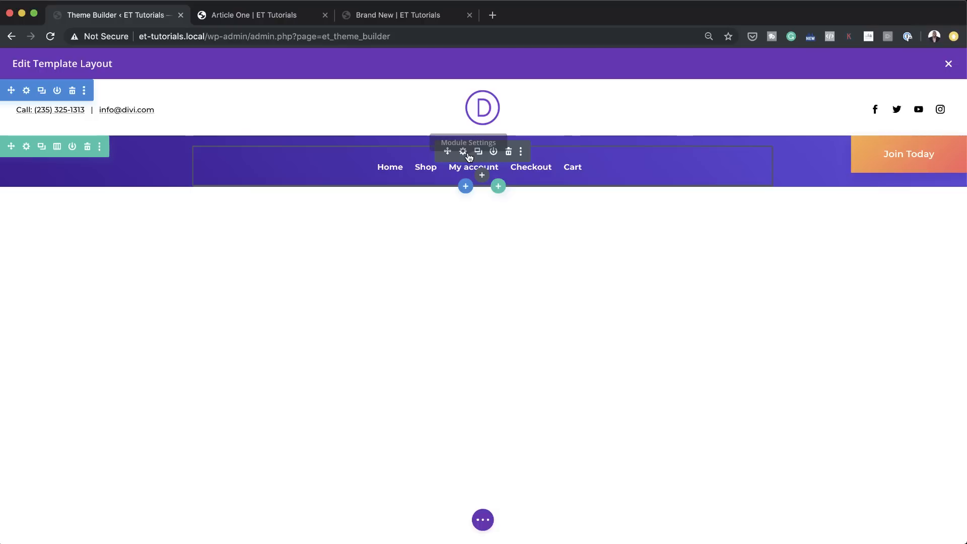
click(464, 153)
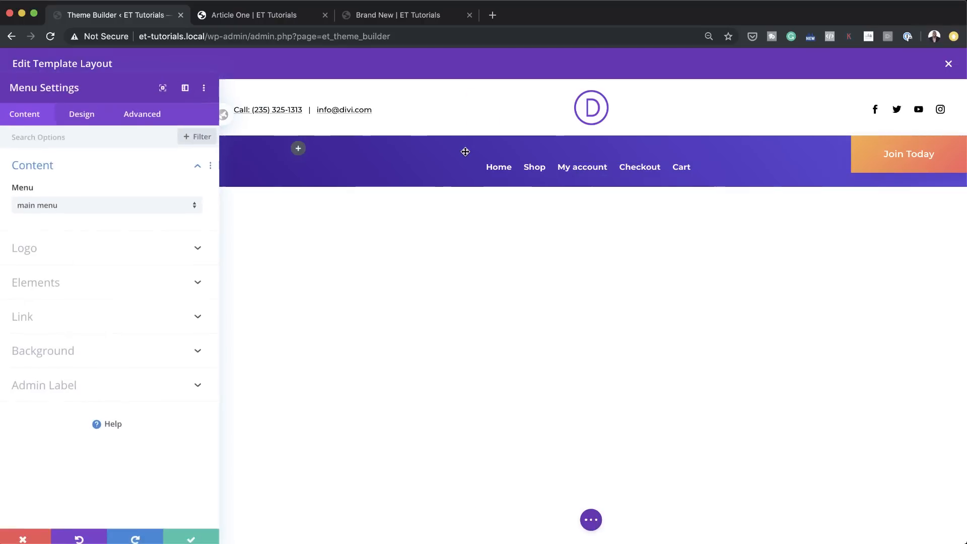
click(80, 246)
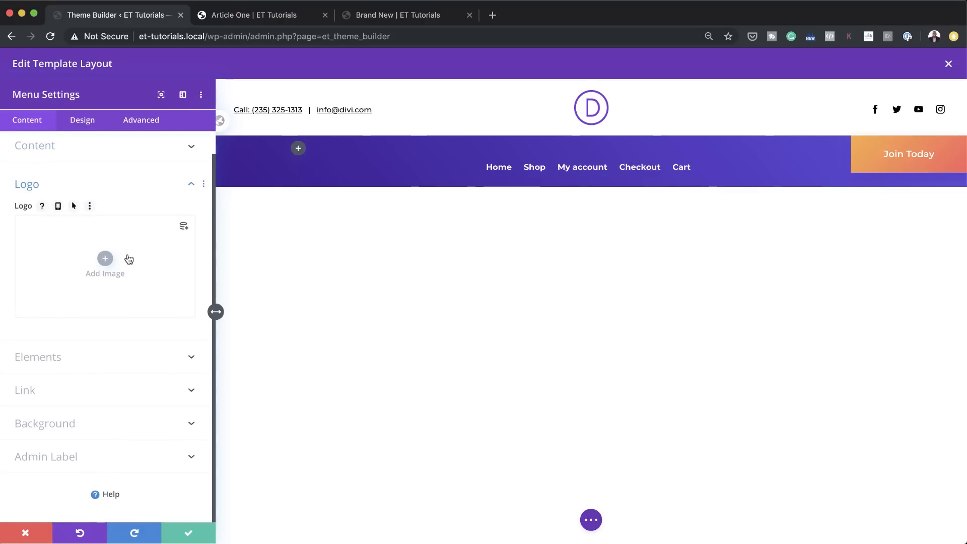
click(184, 227)
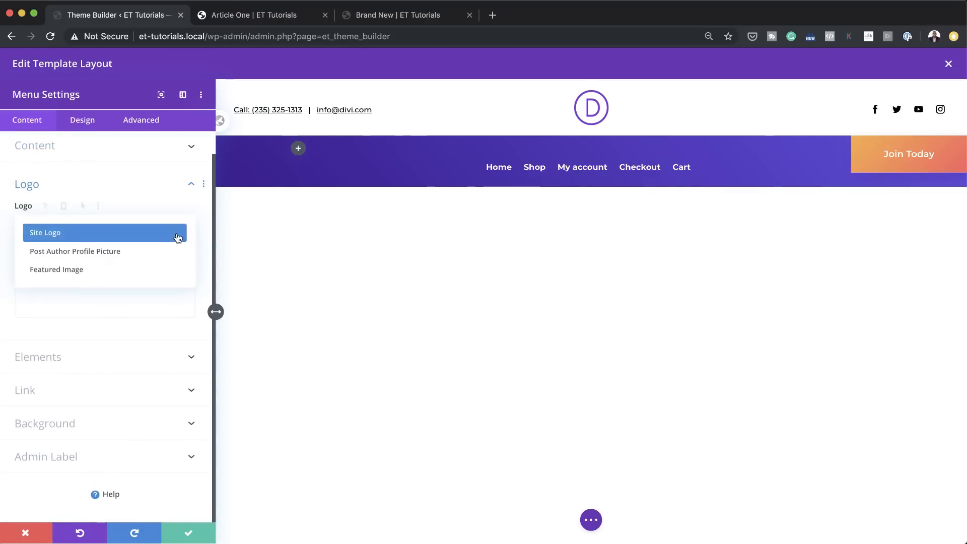
click(98, 232)
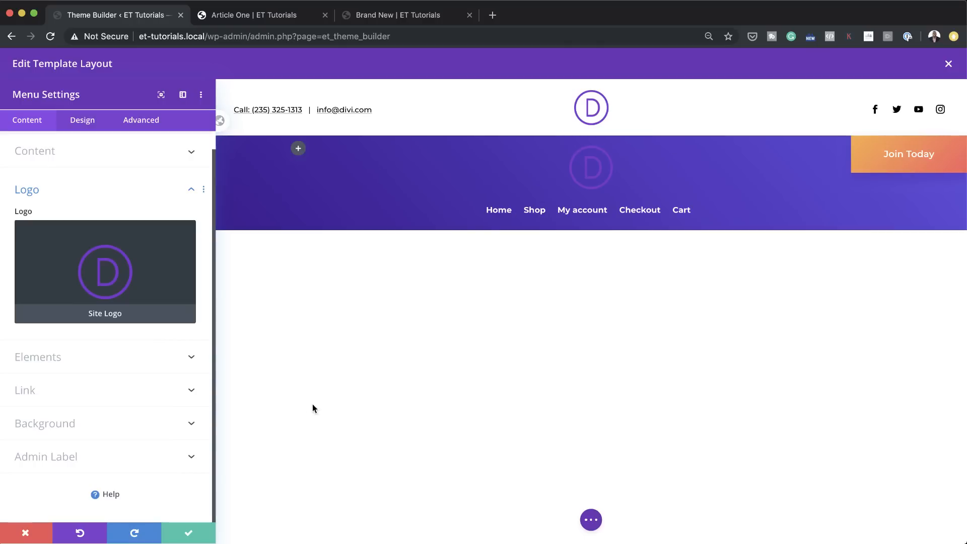
Step: Try the Left Aligned and Inline Centered Logo layout styles on the header's menu module
click(91, 123)
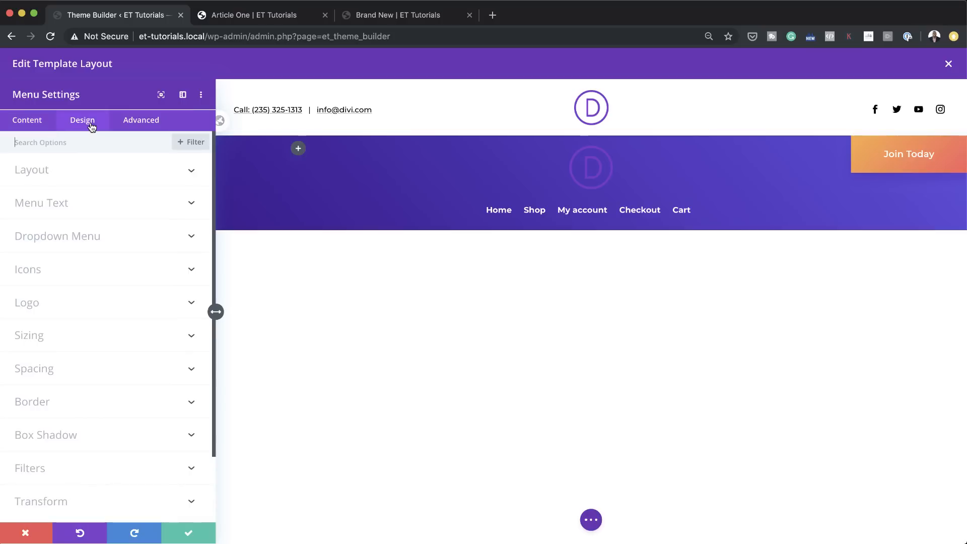
click(63, 171)
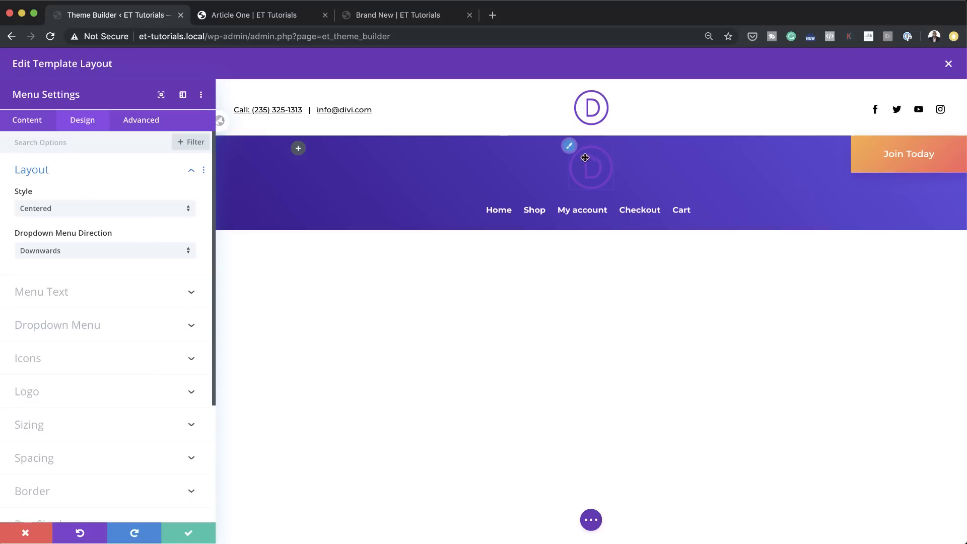
click(147, 213)
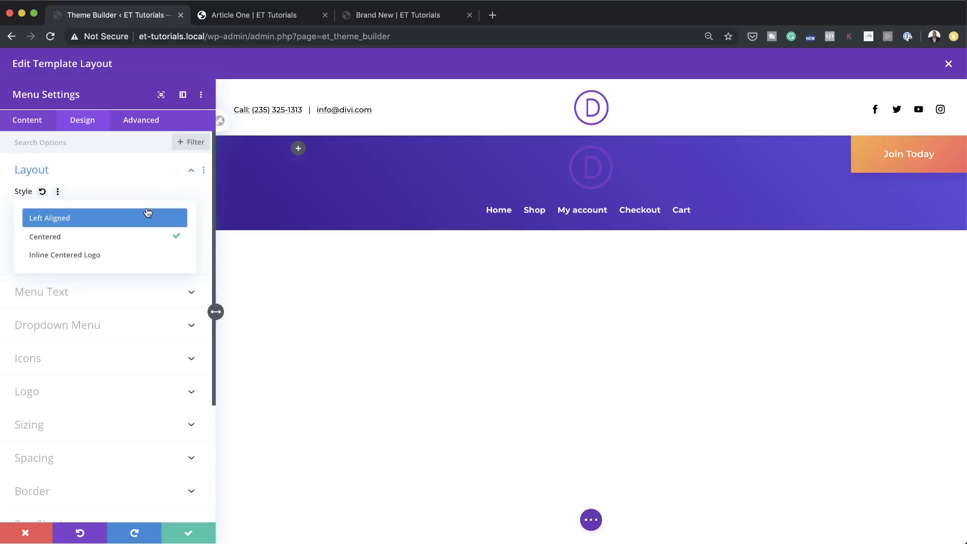
click(134, 220)
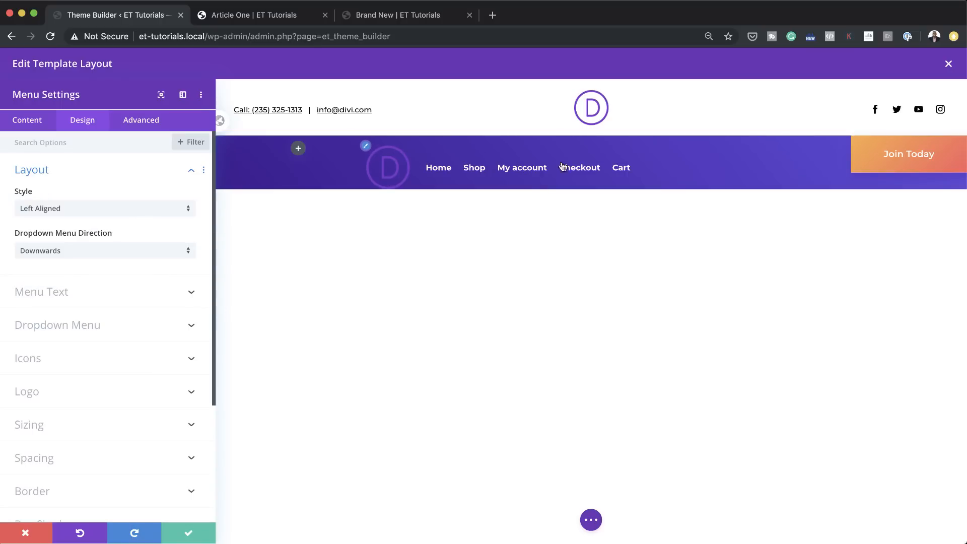
click(89, 208)
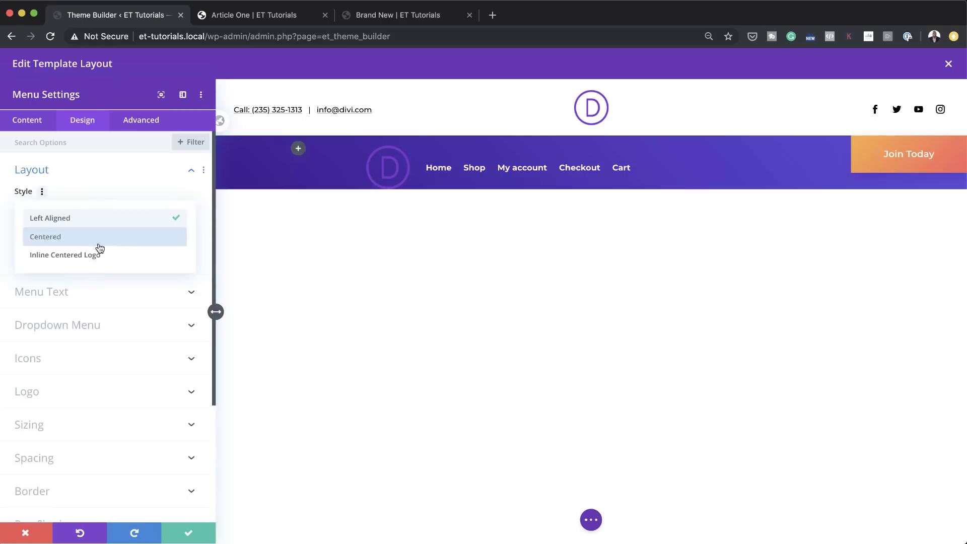
click(116, 260)
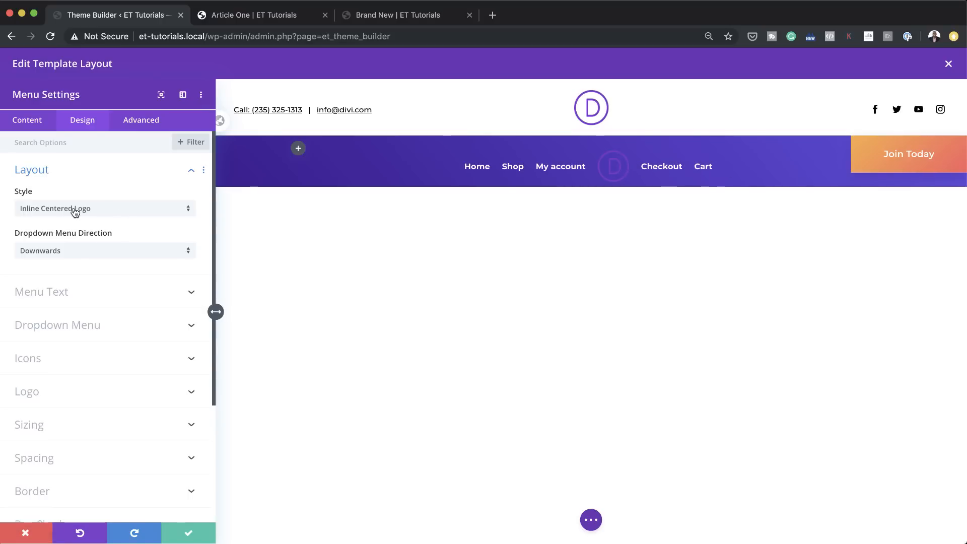
Step: Switch the menu module's dropdown menu direction to Upwards and back to Downwards
click(89, 253)
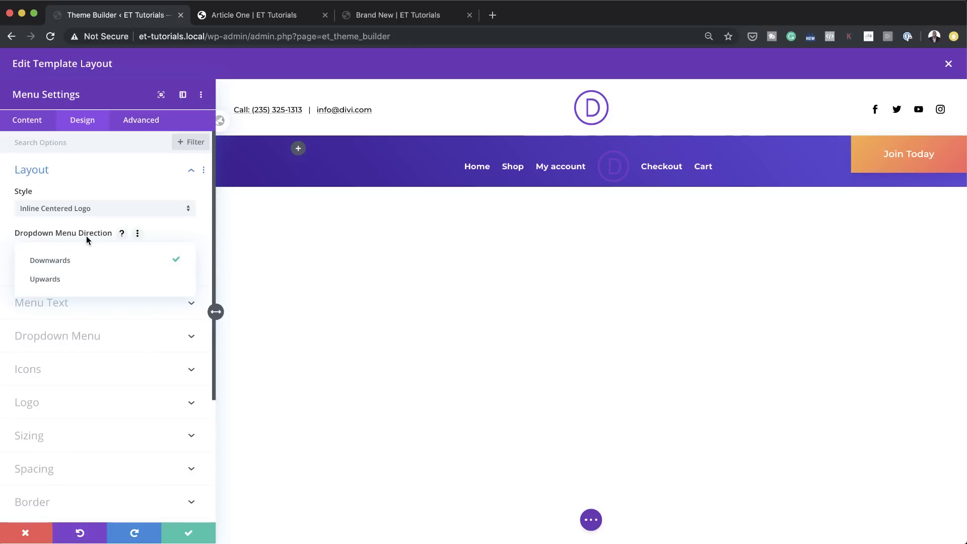
click(173, 230)
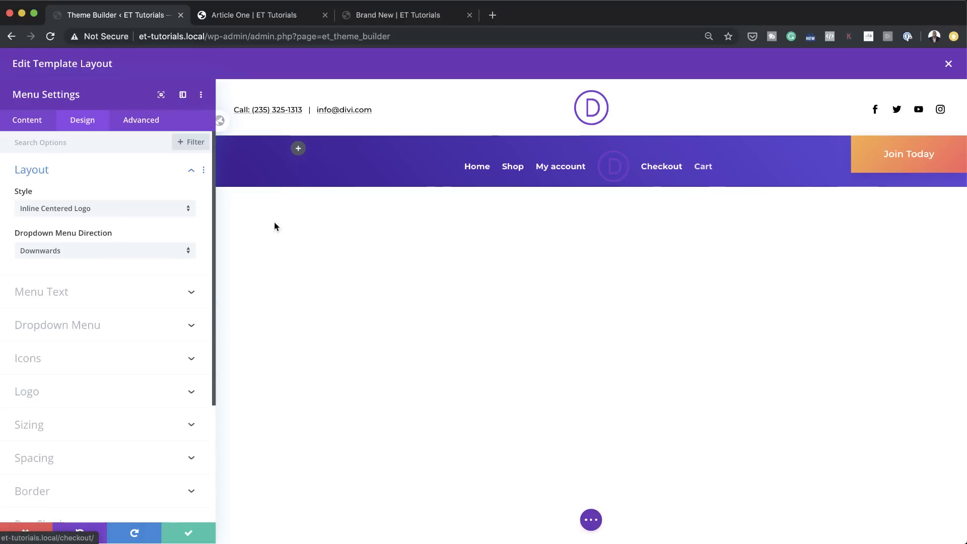
click(116, 252)
click(107, 288)
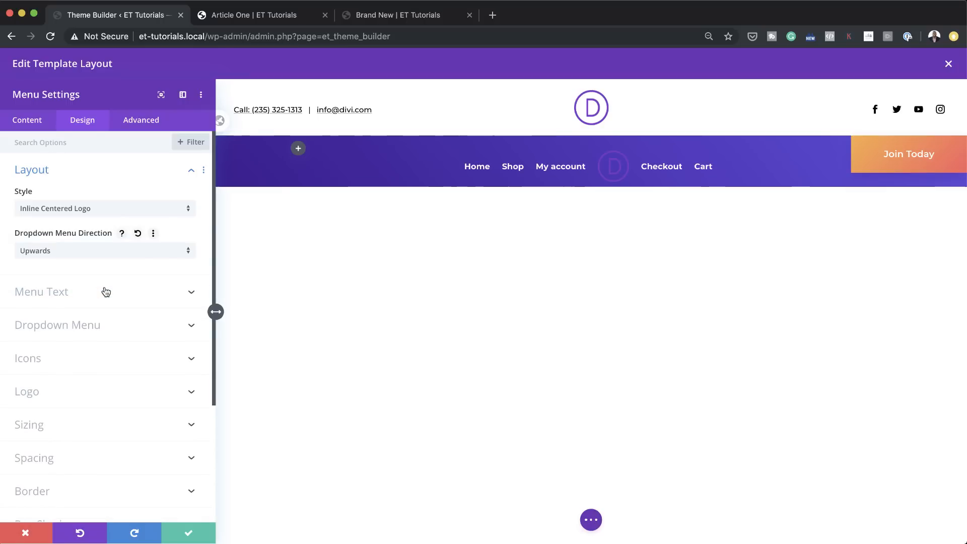
click(107, 252)
click(108, 258)
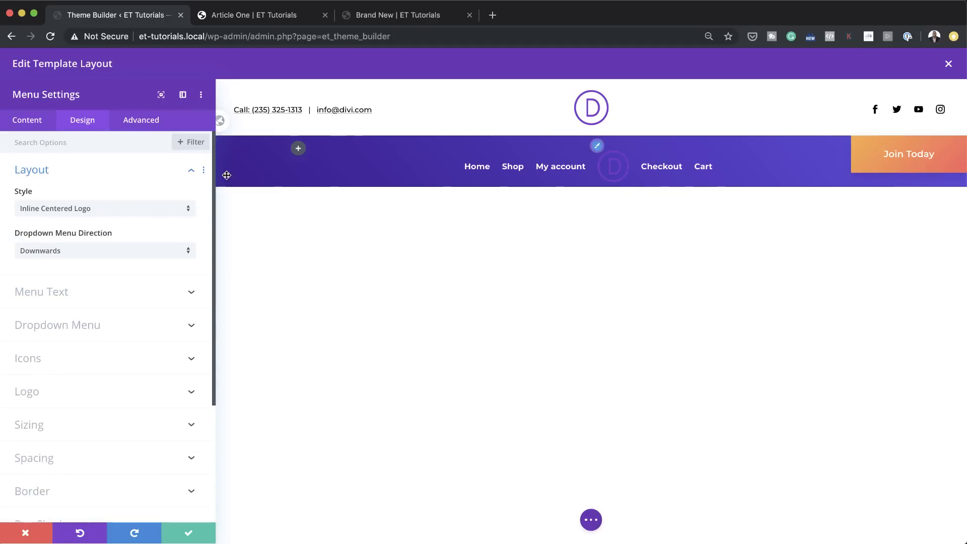
Step: Change the menu module's layout style to Left Aligned and back to Centered
click(109, 210)
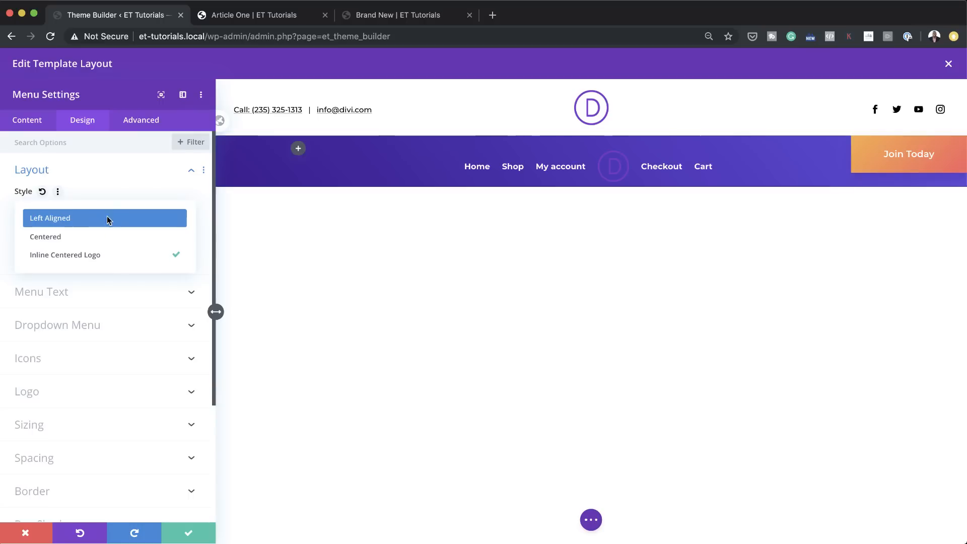
click(107, 218)
click(98, 211)
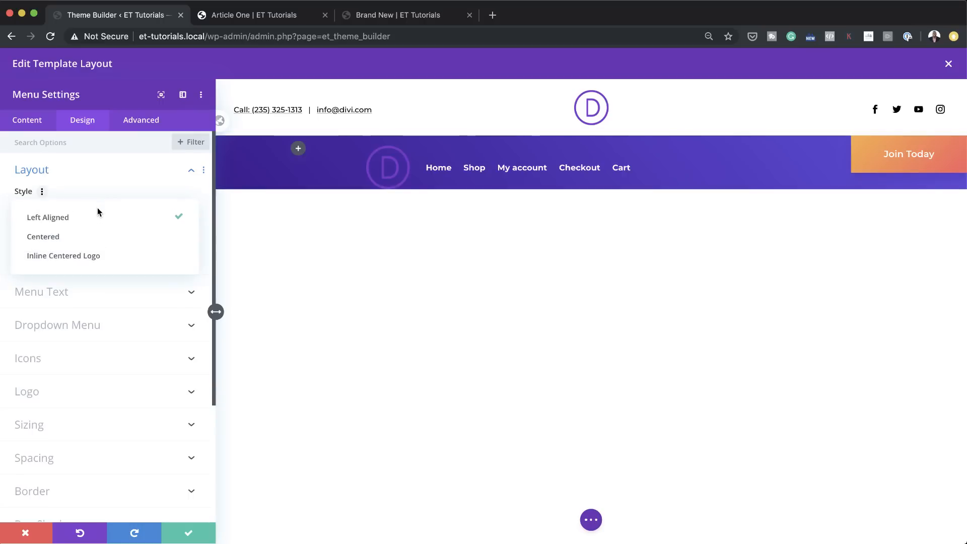
click(95, 238)
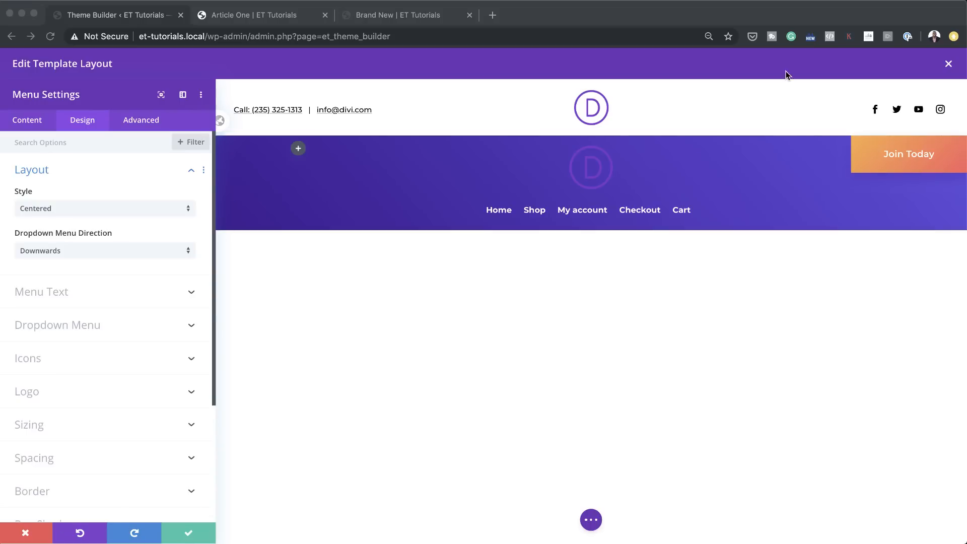
Step: Close the global header layout and discard its unsaved changes
click(949, 66)
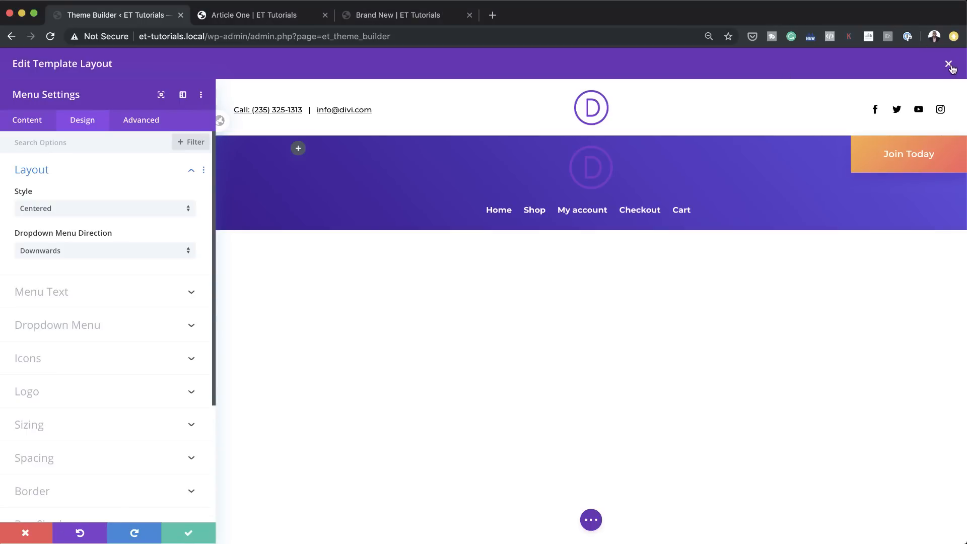
click(950, 66)
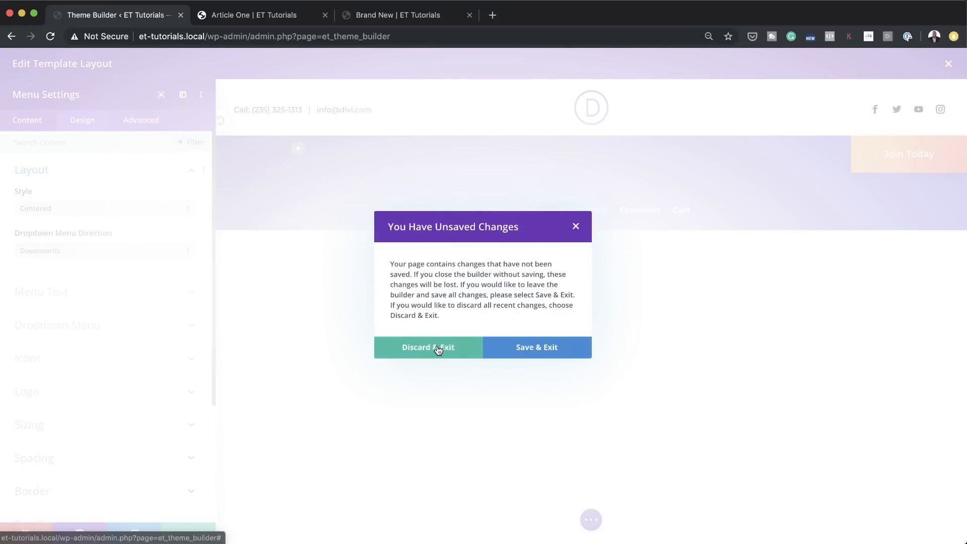
click(437, 348)
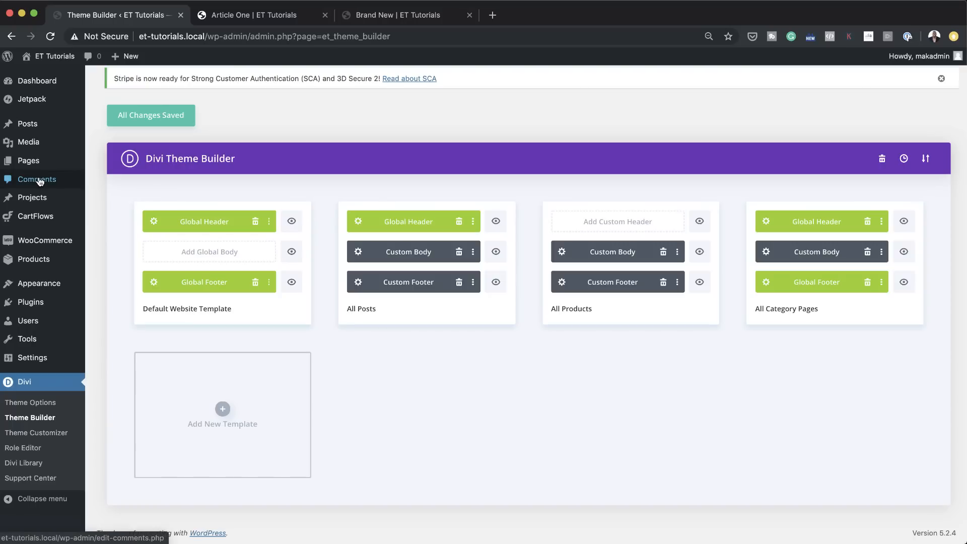
Step: Create a new template used on All Pages and open a new custom body layout for it
mouse_move(37, 125)
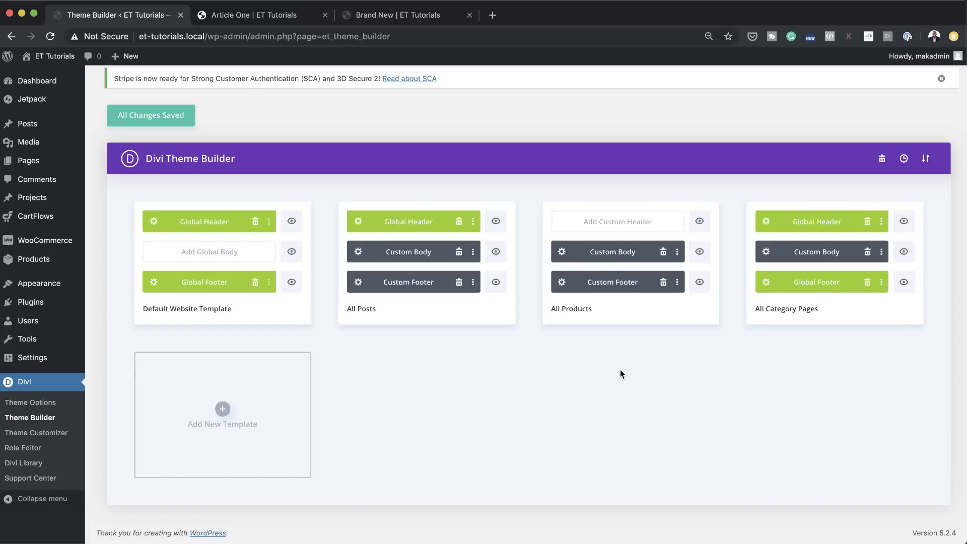
click(223, 411)
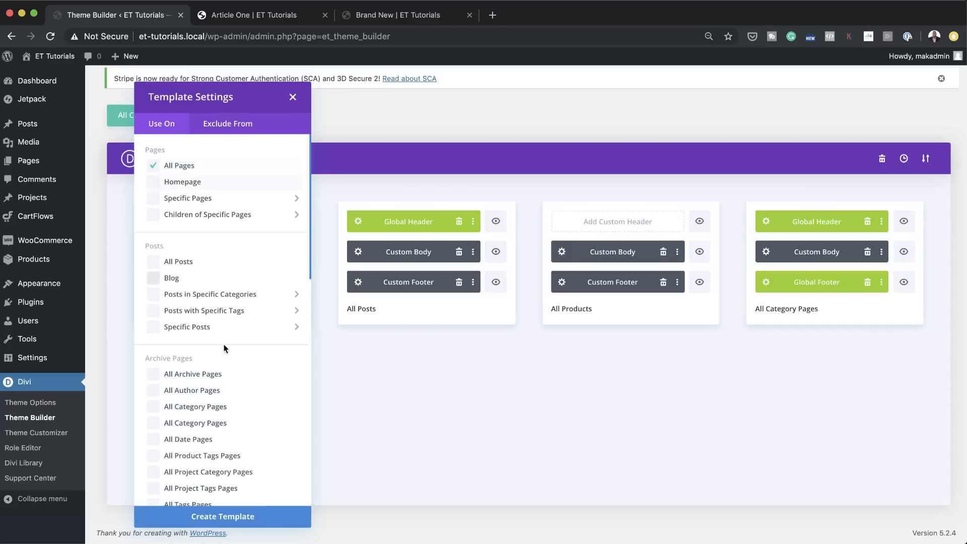
click(244, 518)
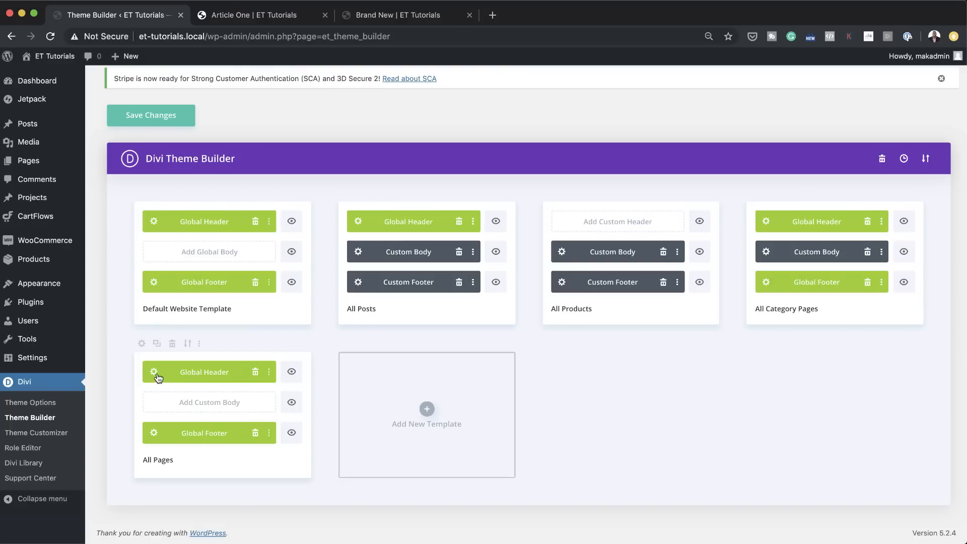
click(224, 406)
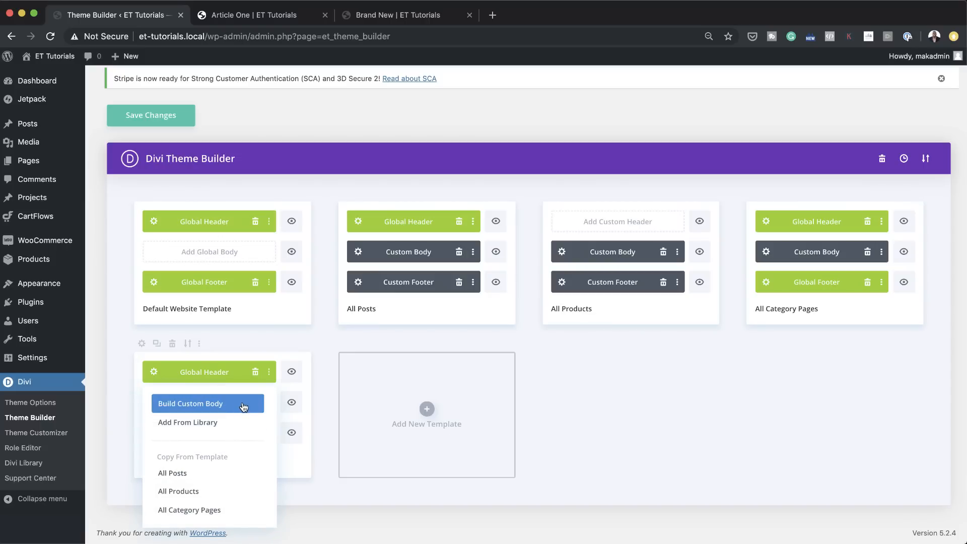
click(244, 406)
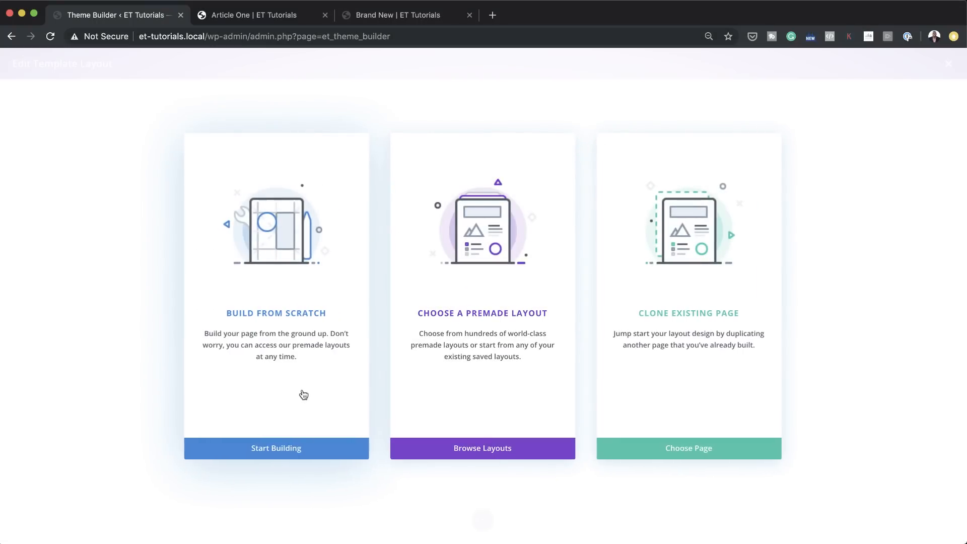
Step: Build the All Pages body from scratch with a single-column row containing a Post Content module
click(318, 324)
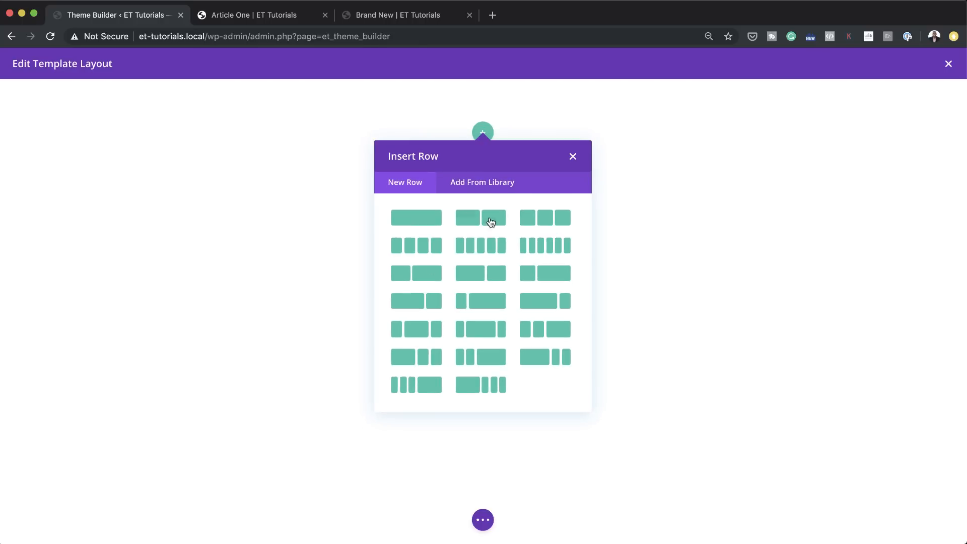
click(429, 223)
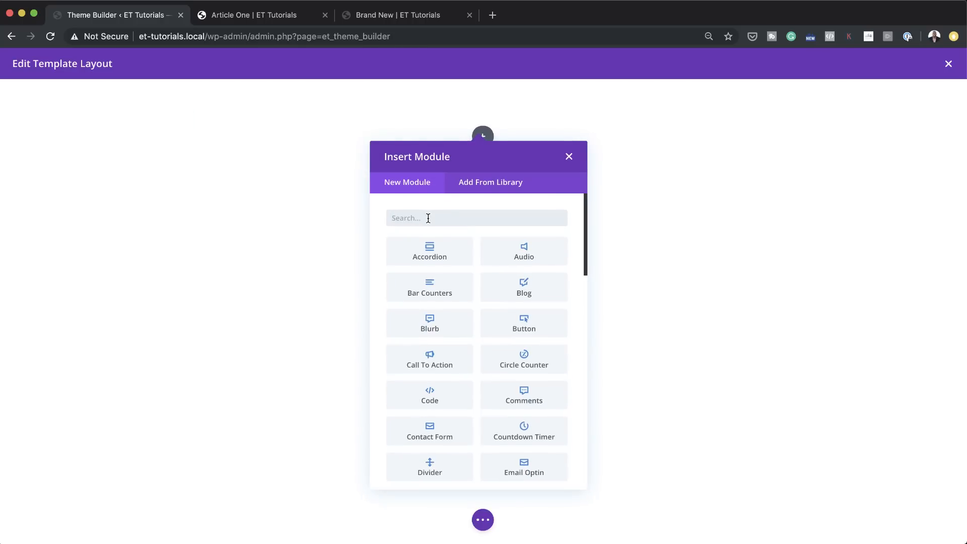
click(430, 218)
click(431, 221)
scroll(510, 375, down, 5)
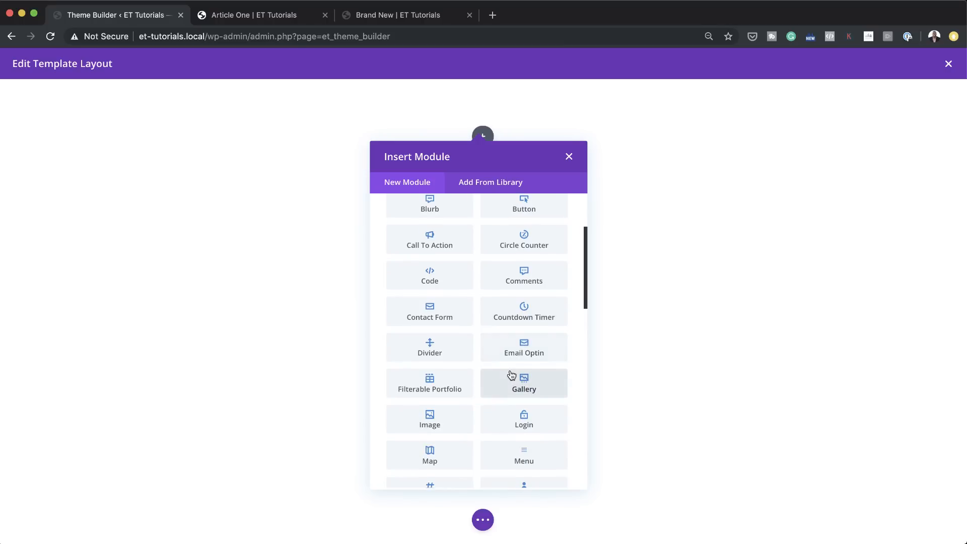
scroll(510, 373, down, 3)
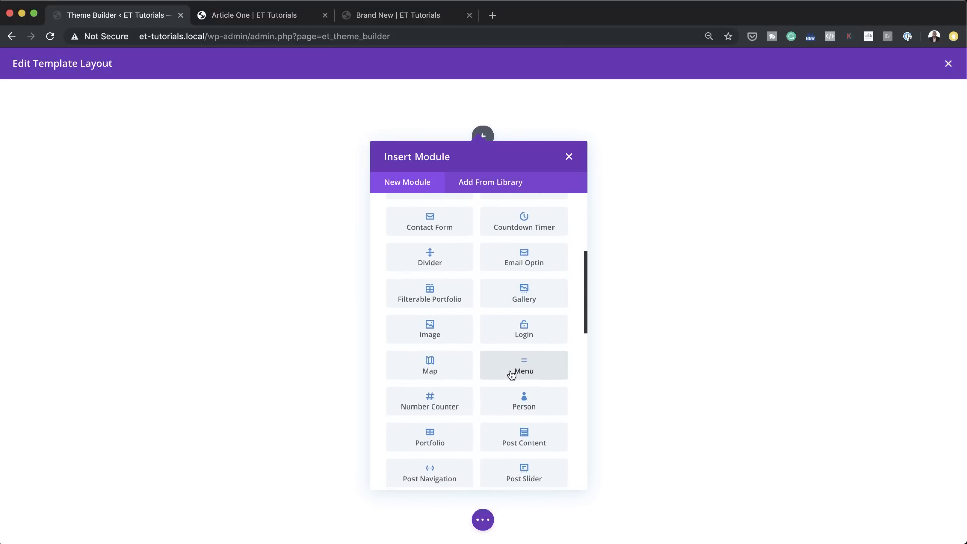
click(549, 446)
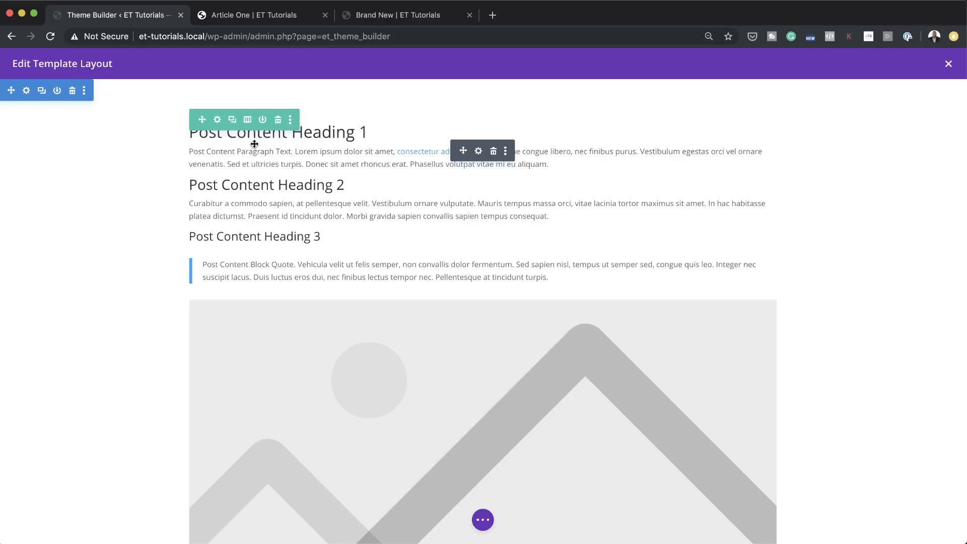
scroll(484, 355, down, 8)
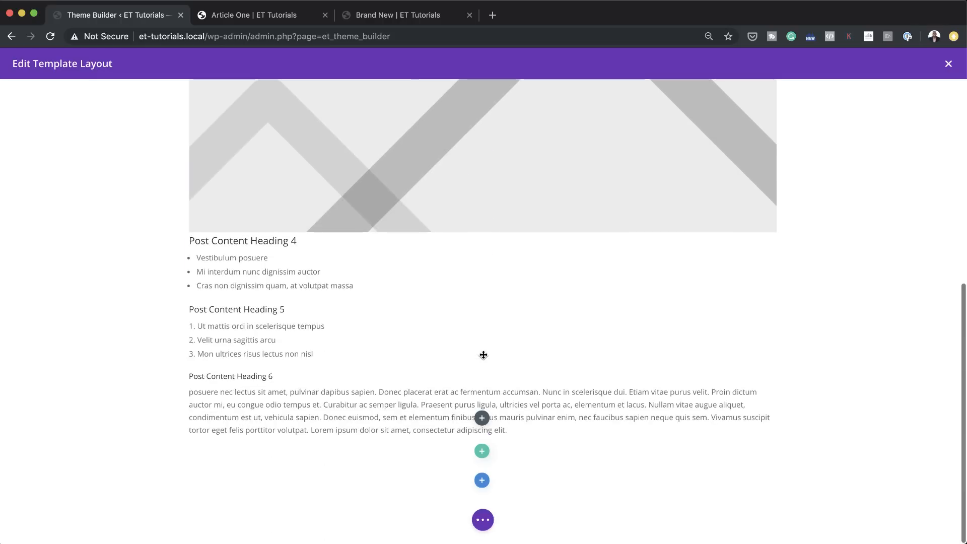
scroll(484, 355, up, 6)
scroll(483, 355, up, 2)
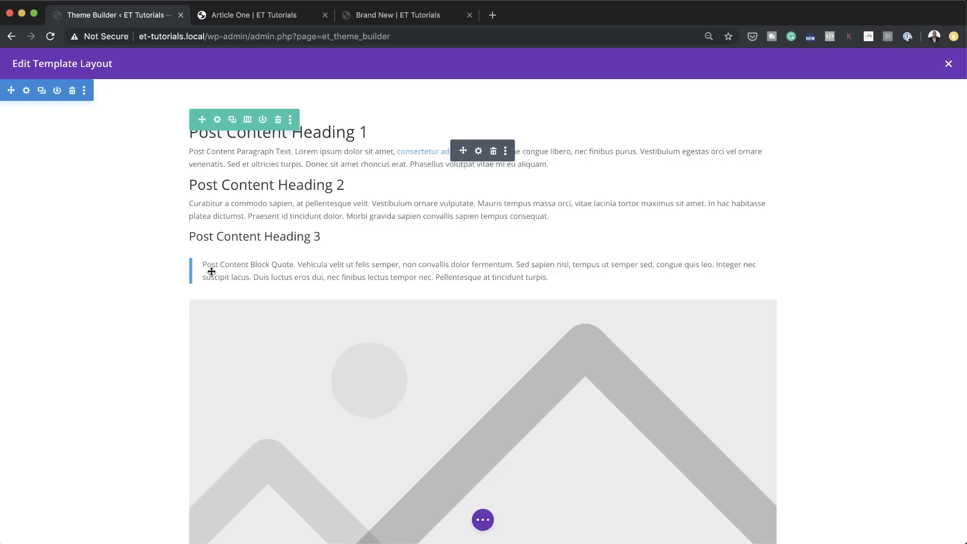
scroll(410, 339, down, 7)
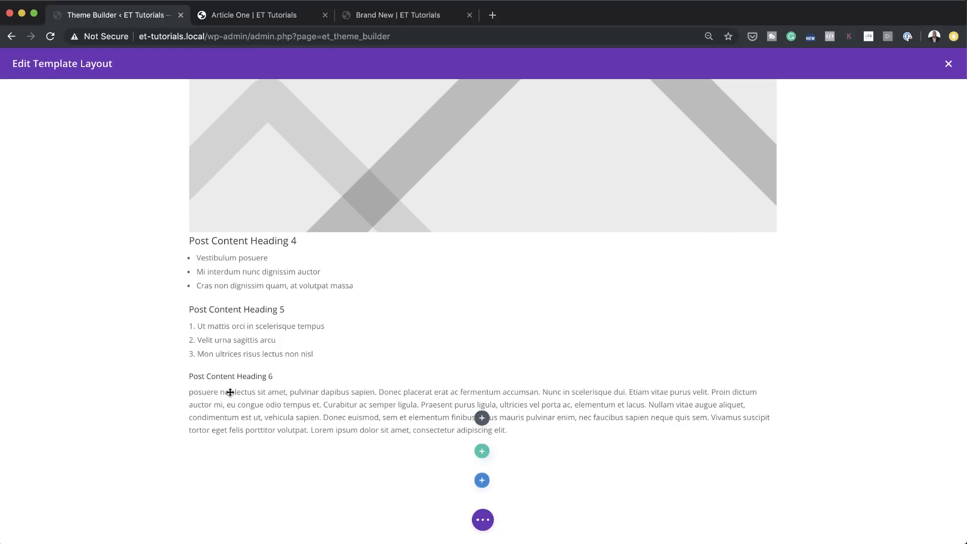
Step: Go from the Article One post to the site dashboard and add a new page titled NEW PAGE
scroll(378, 381, up, 7)
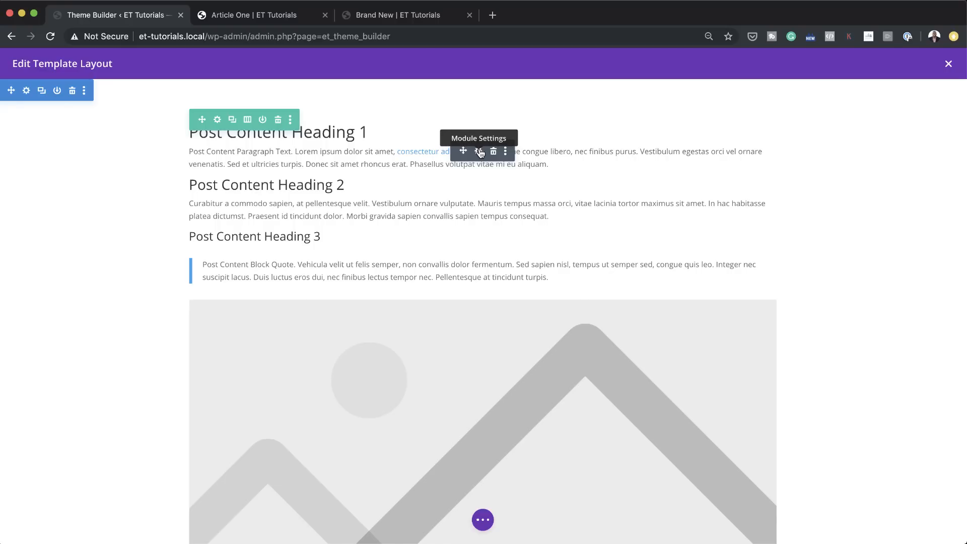
click(286, 14)
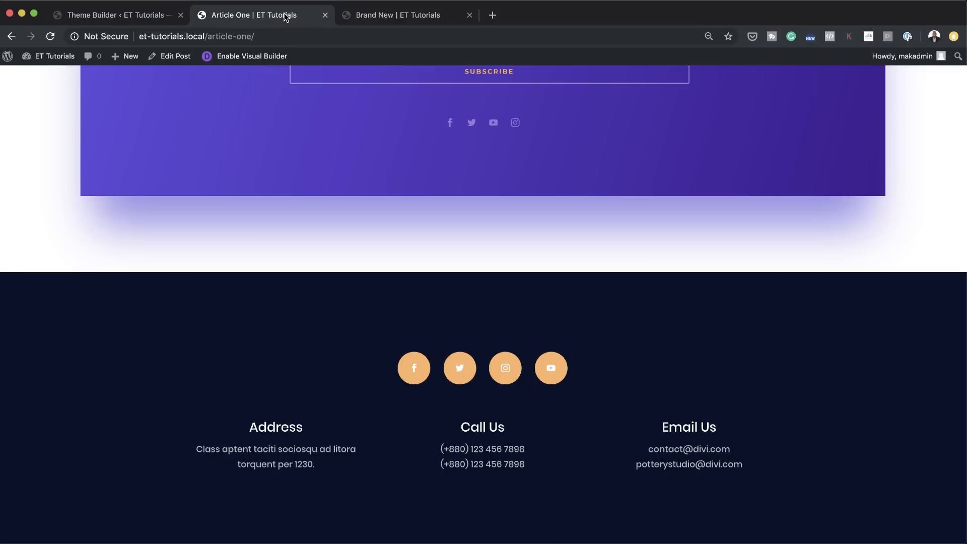
scroll(287, 173, up, 15)
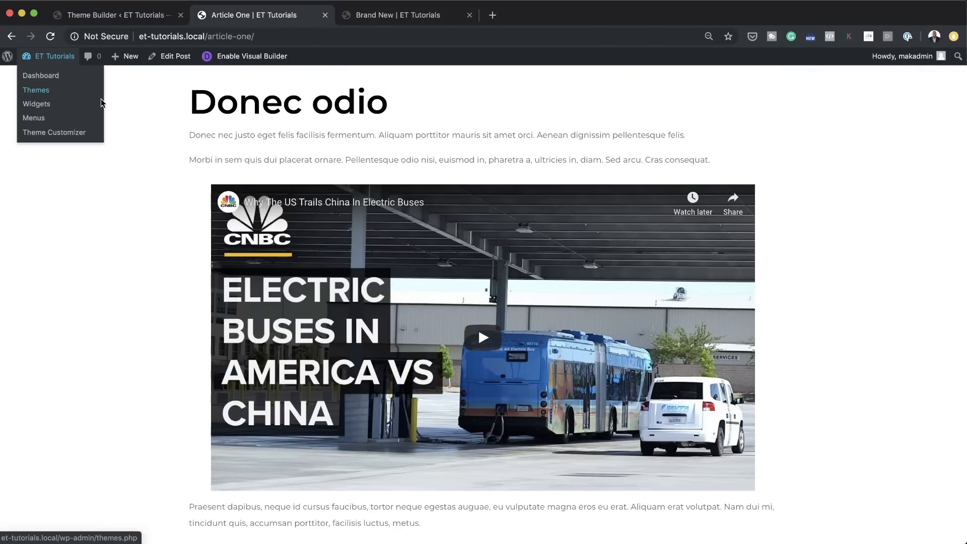
scroll(398, 180, up, 10)
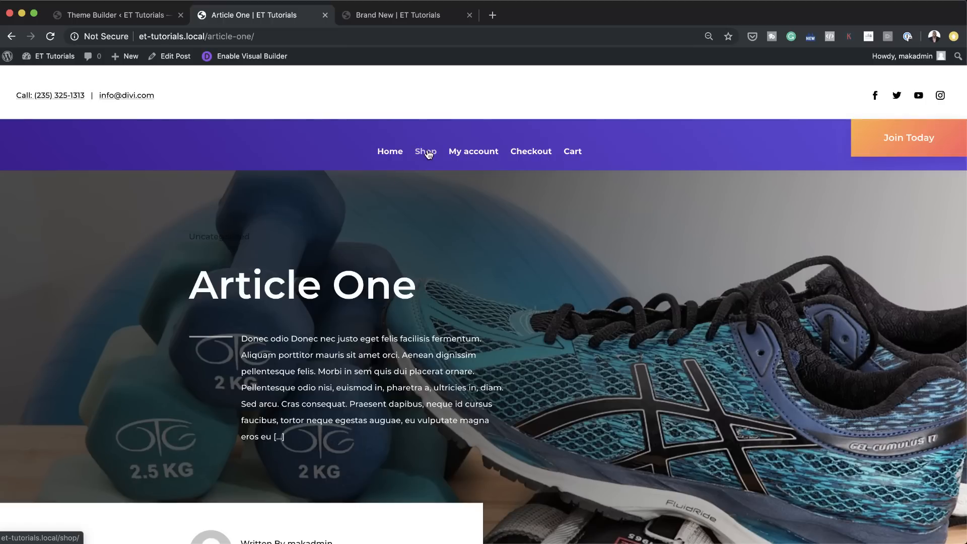
mouse_move(50, 56)
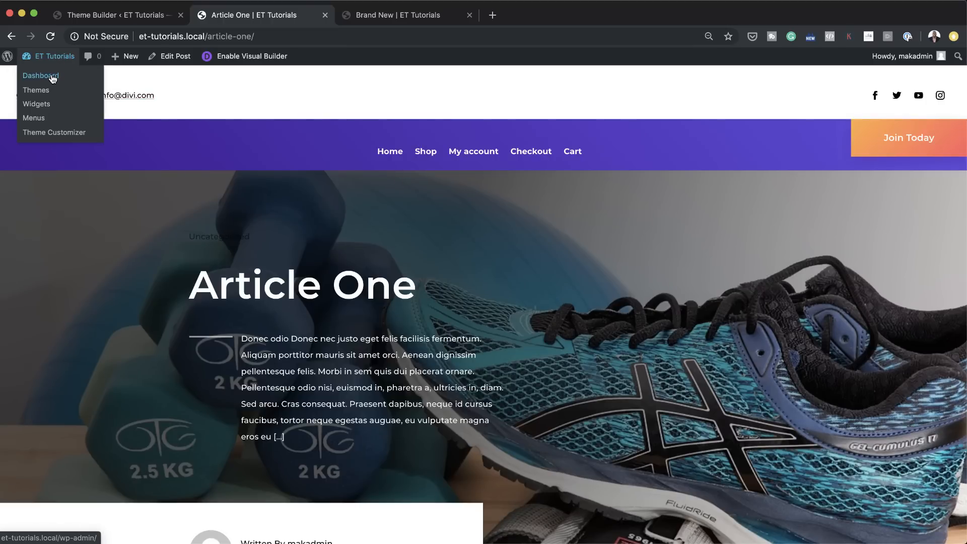
click(52, 78)
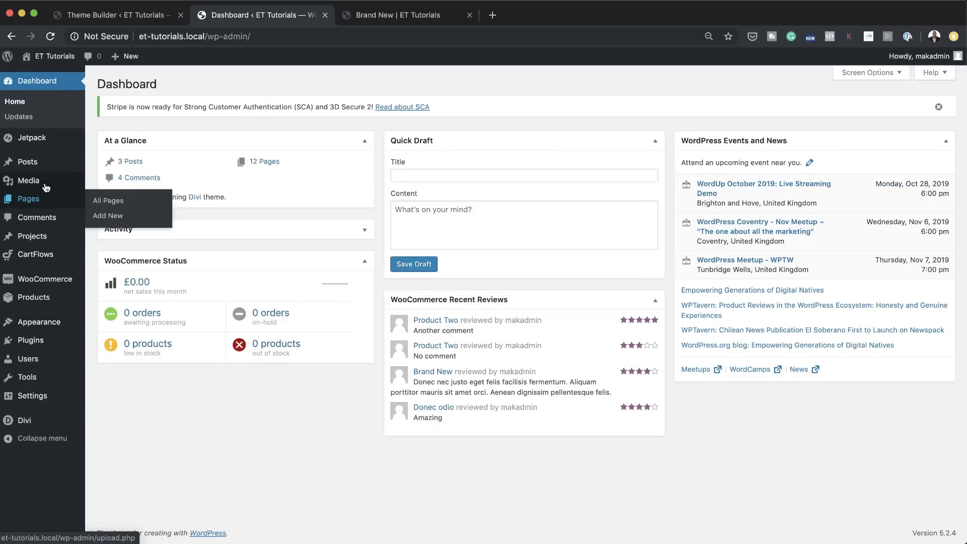
click(119, 219)
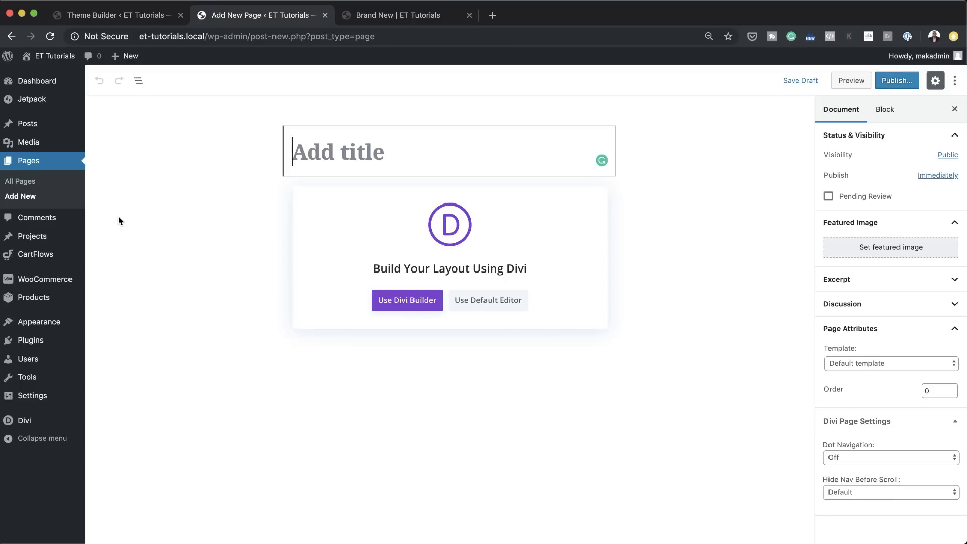
click(395, 155)
text(N)
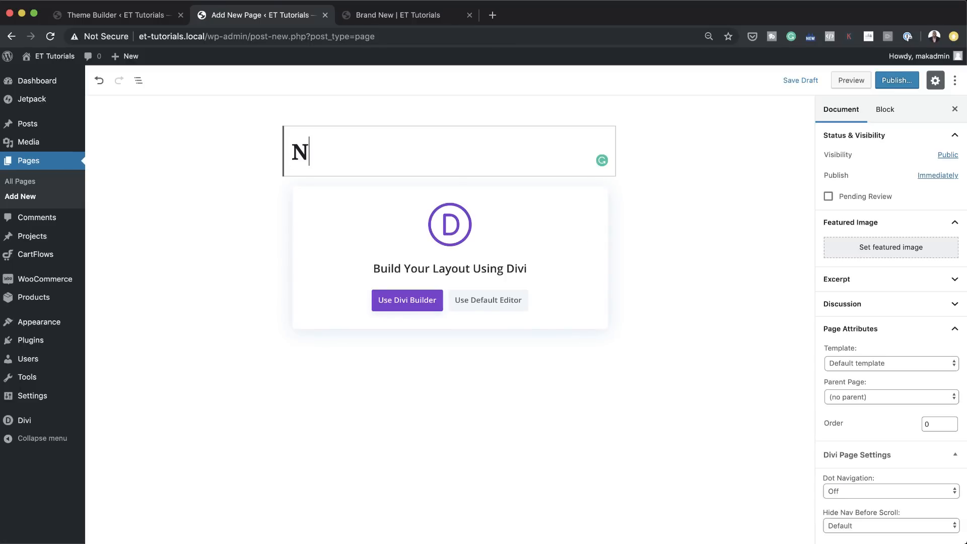
text(EW PAGE)
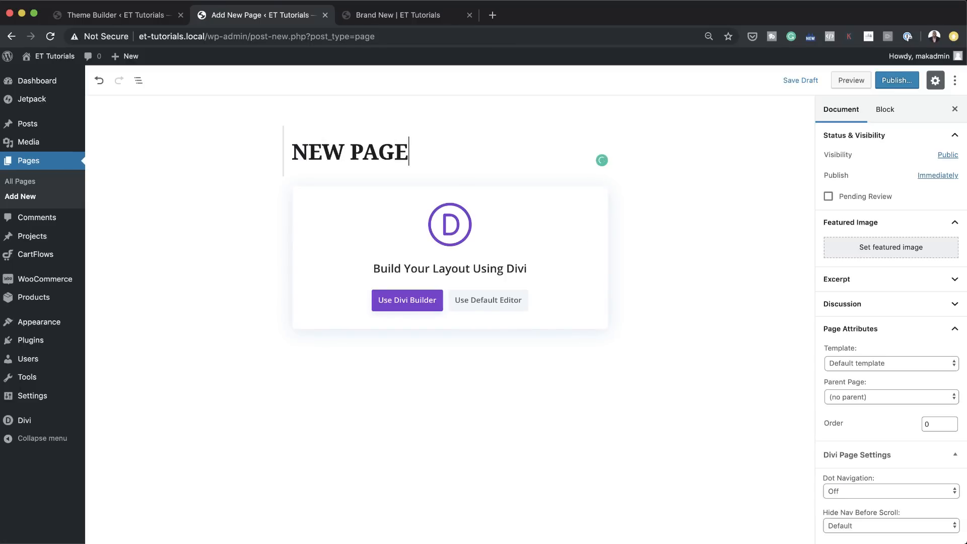
Step: Build the new page from scratch with the Divi Builder and insert a single-column row
click(416, 305)
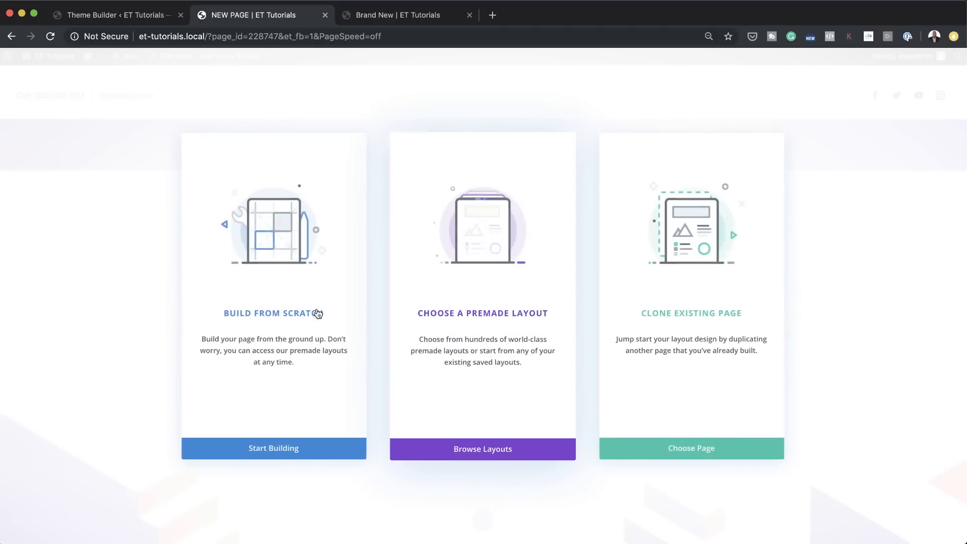
click(313, 312)
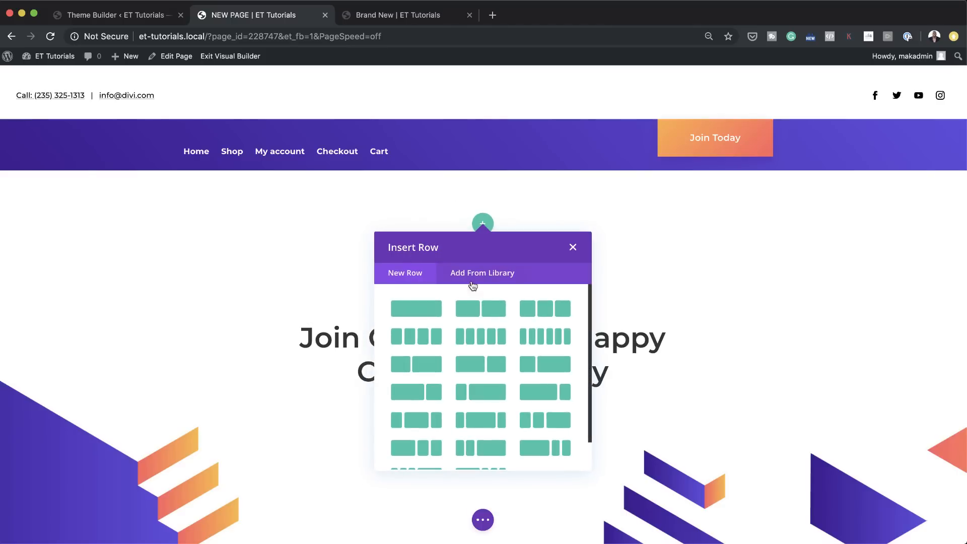
click(425, 308)
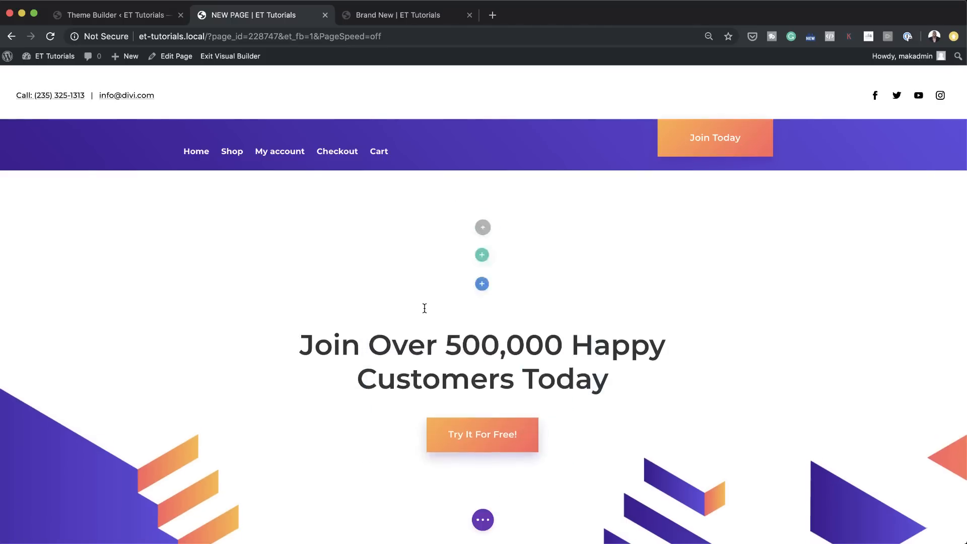
Step: Open lorem2.com in a separate browser page and copy the first four short placeholder paragraphs
click(493, 14)
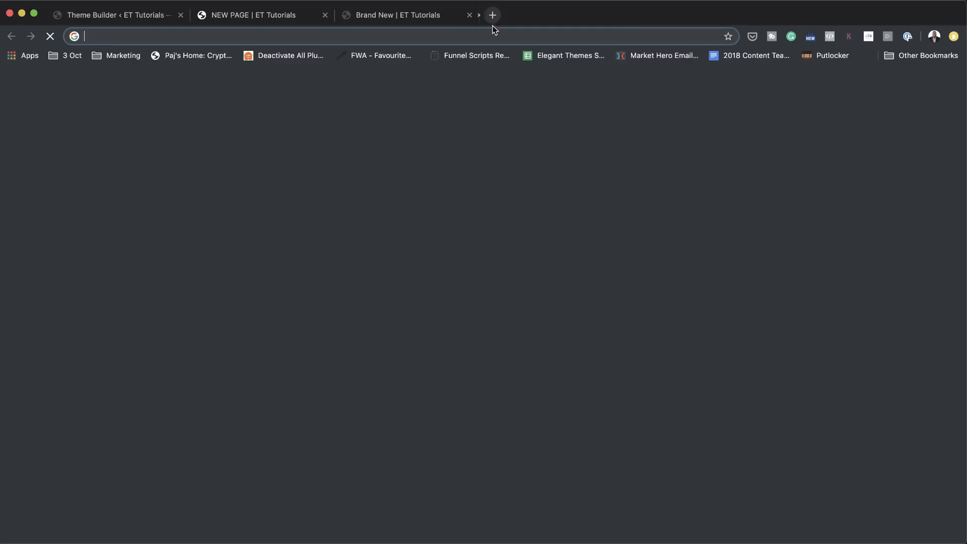
text(lore)
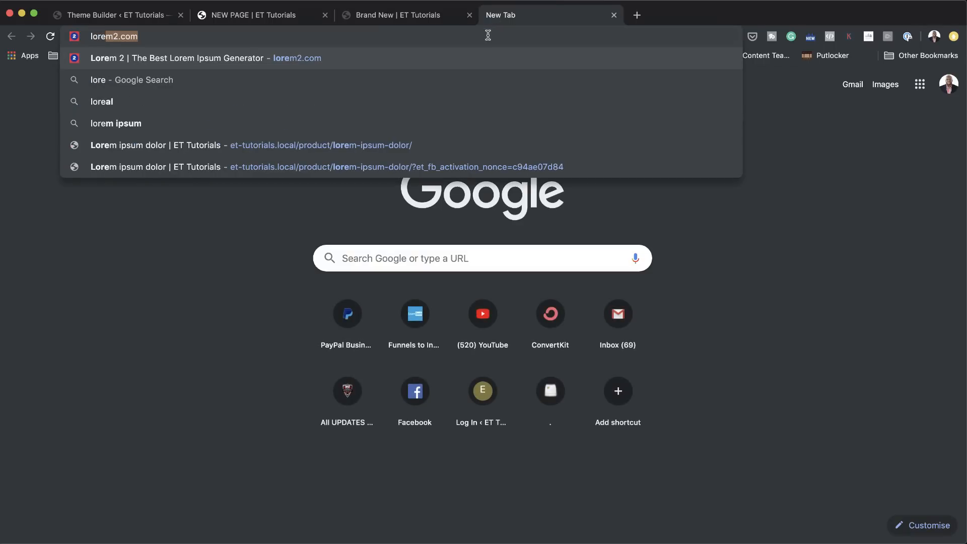
key(Return)
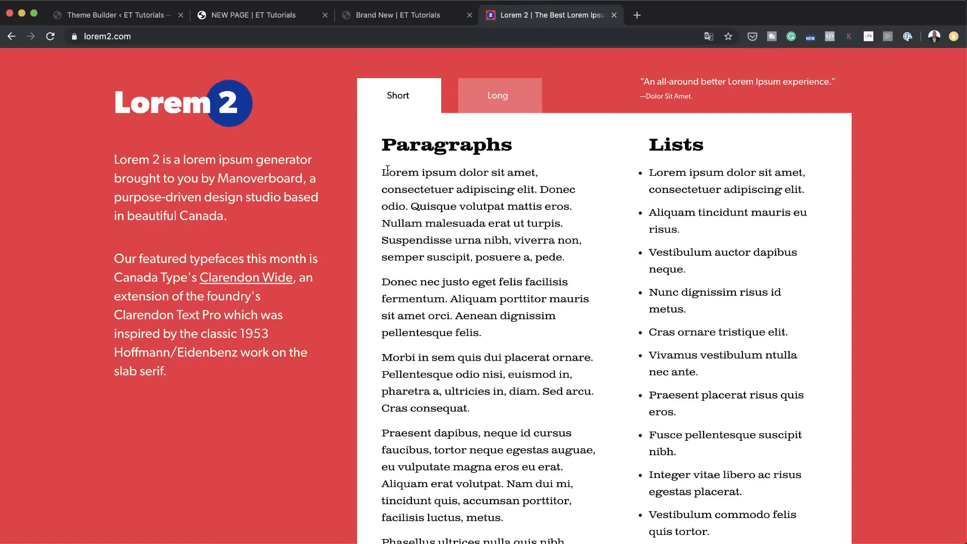
drag(383, 173, 584, 524)
key(super+c)
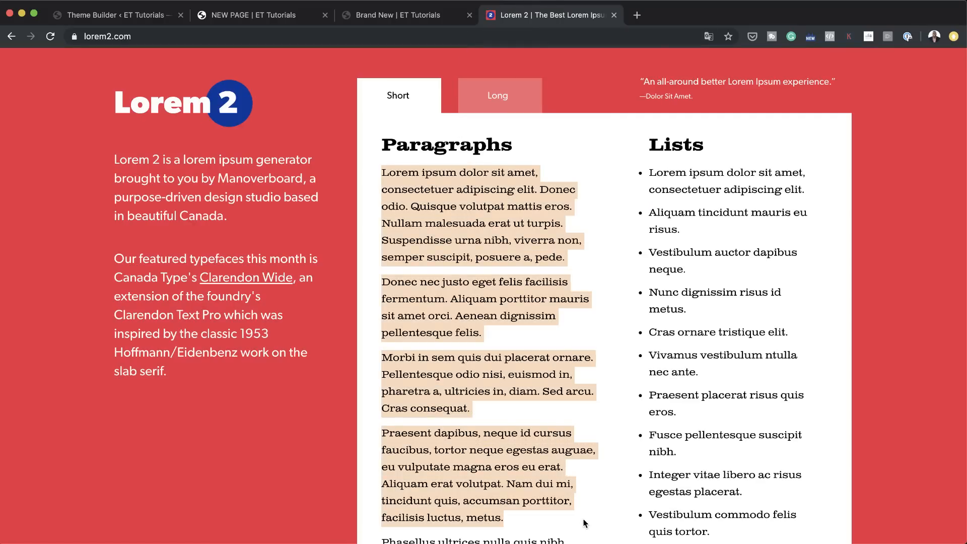
Step: Add a Text module to the new page's row and replace its default body text with the copied lorem ipsum paragraphs
click(400, 15)
click(290, 19)
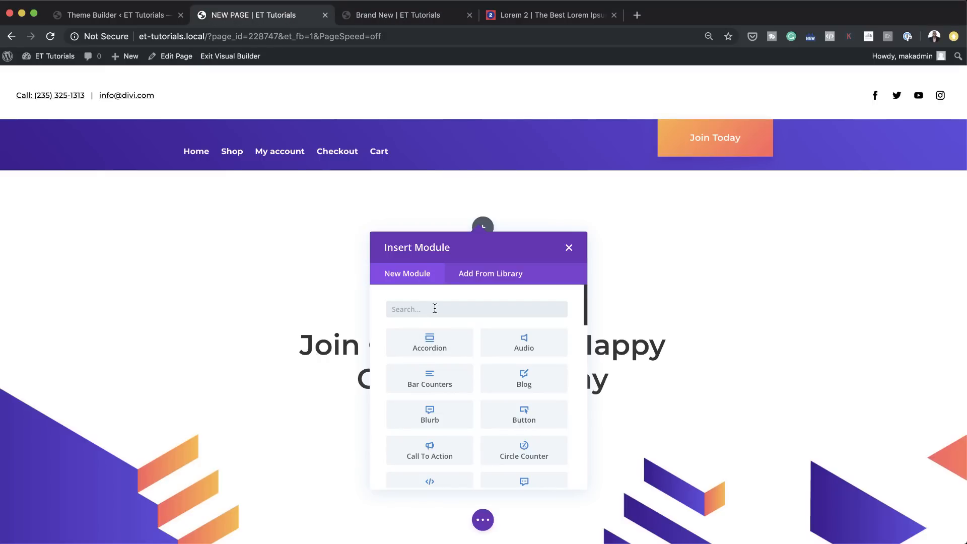
text(text)
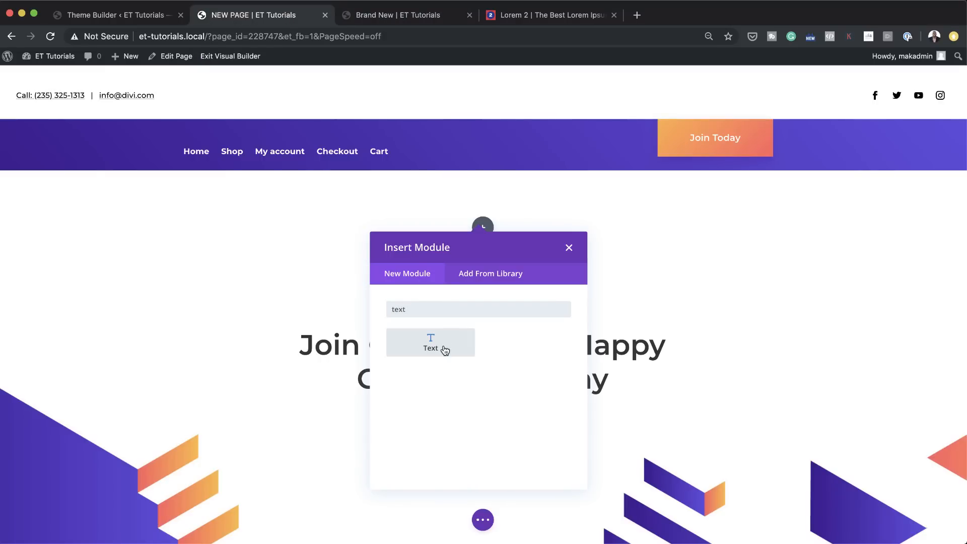
click(446, 351)
drag(132, 325, 19, 256)
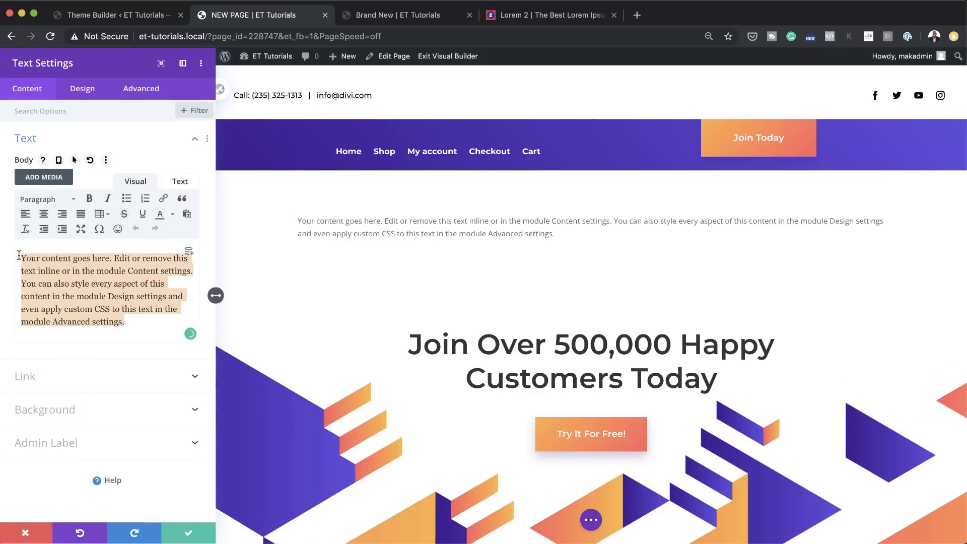
key(super+v)
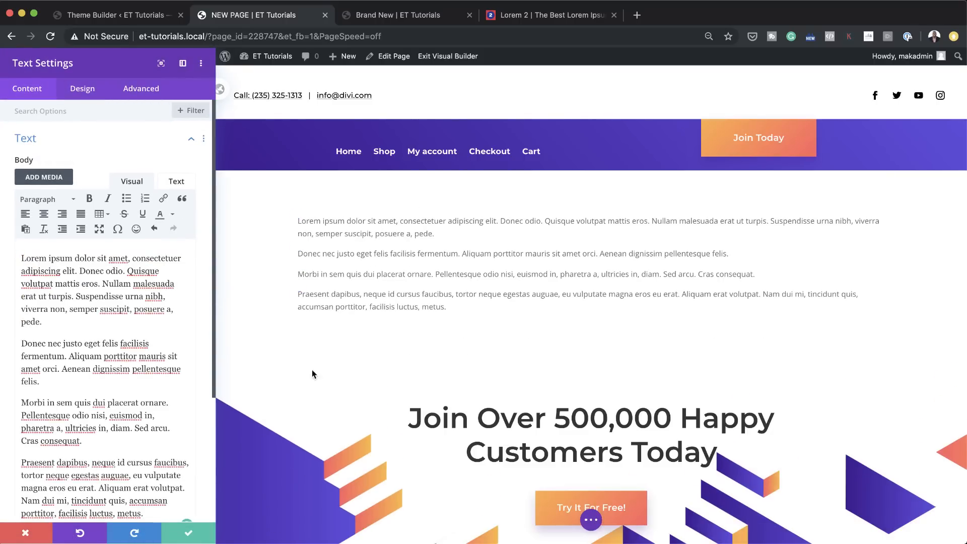
click(190, 533)
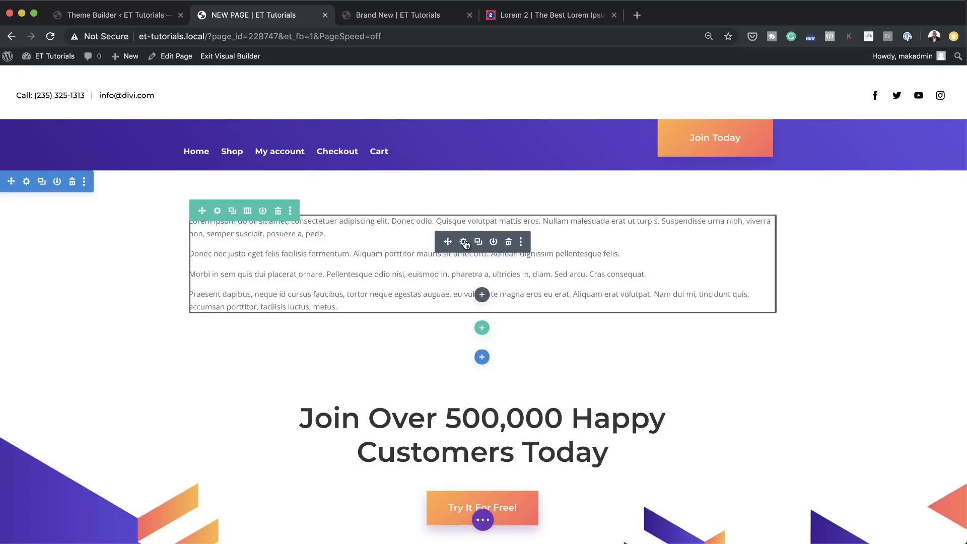
Step: Save the new page and exit the Visual Builder
key(ctrl+s)
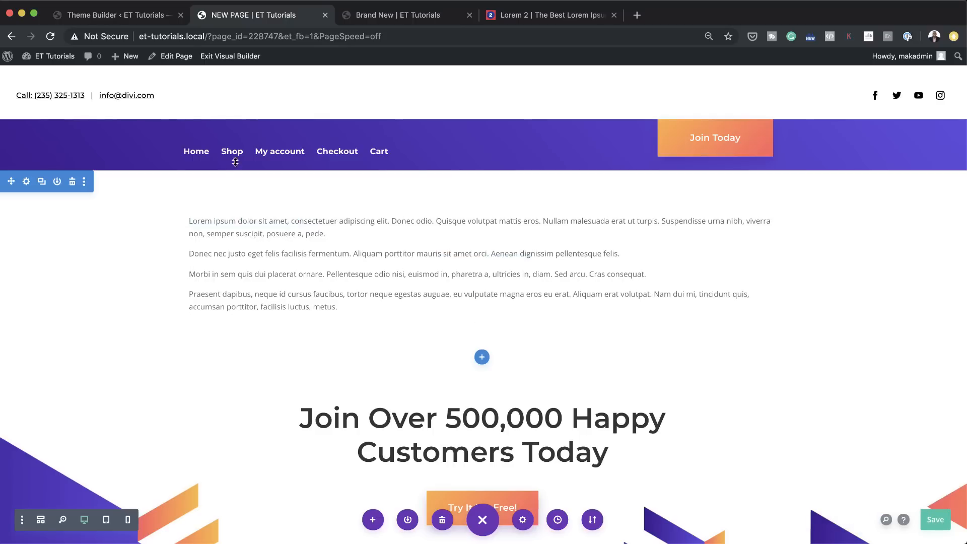
click(228, 61)
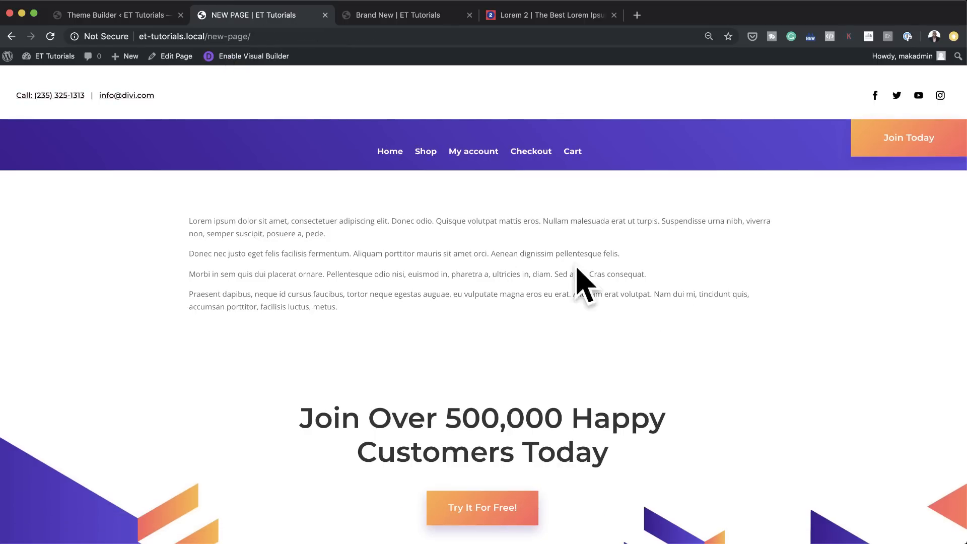
Step: Return to the All Pages body layout and set the text font to Montserrat in the Post Content module's global defaults
click(152, 18)
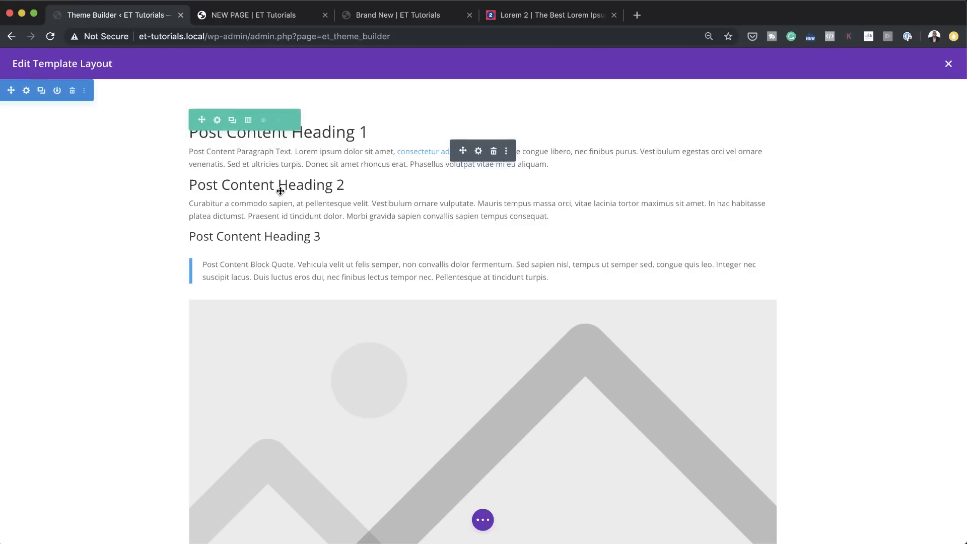
click(479, 153)
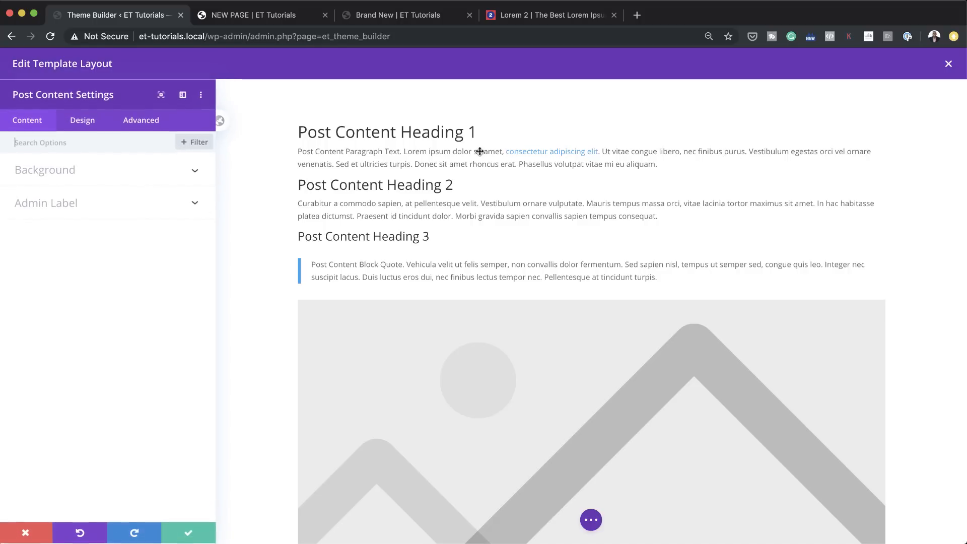
click(227, 123)
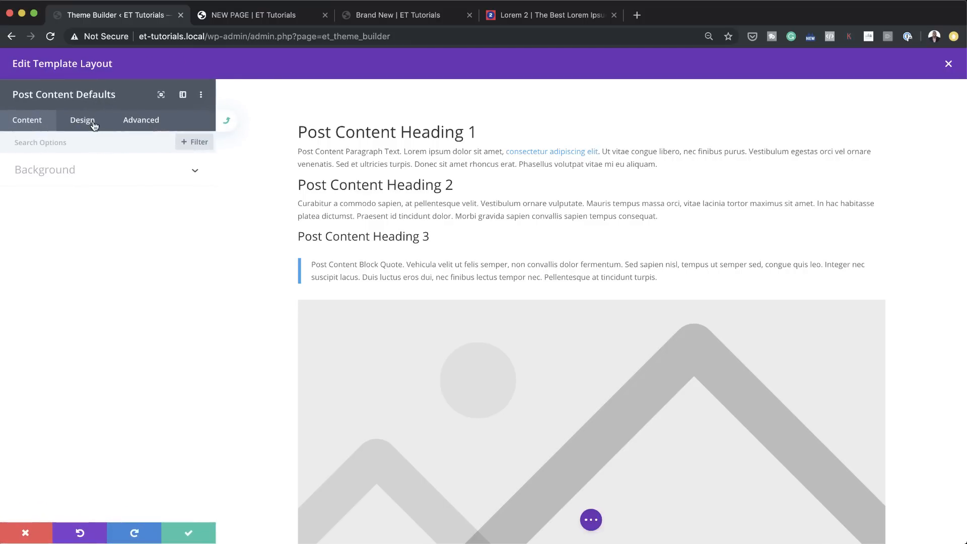
click(93, 123)
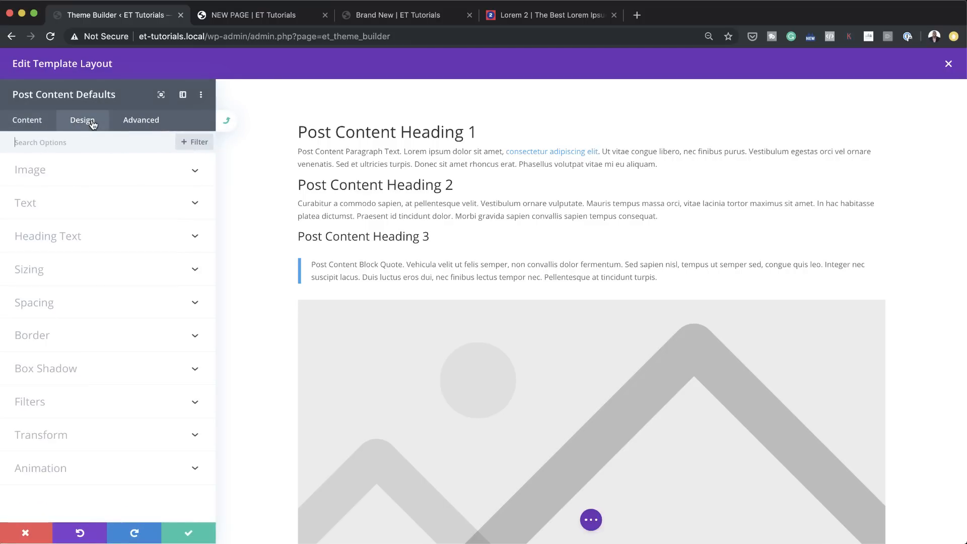
click(37, 206)
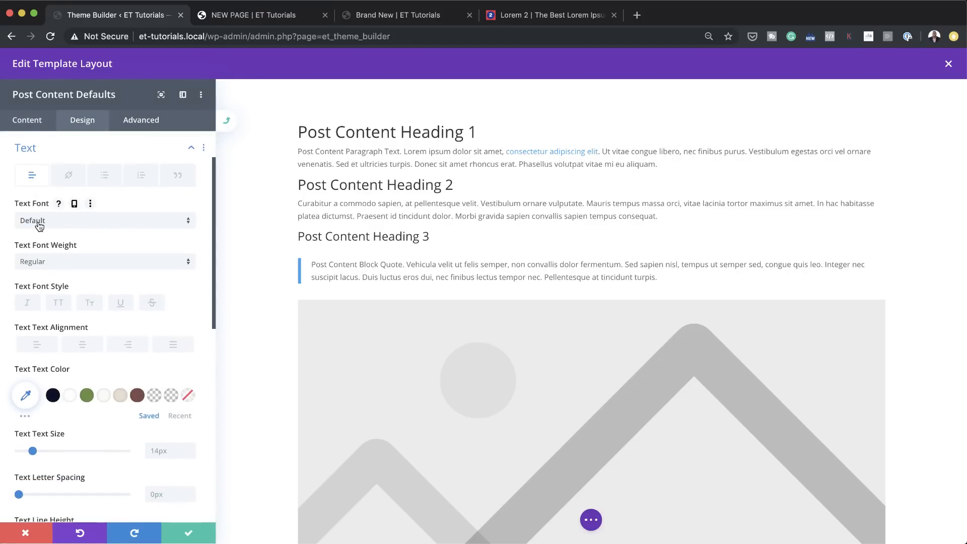
click(70, 223)
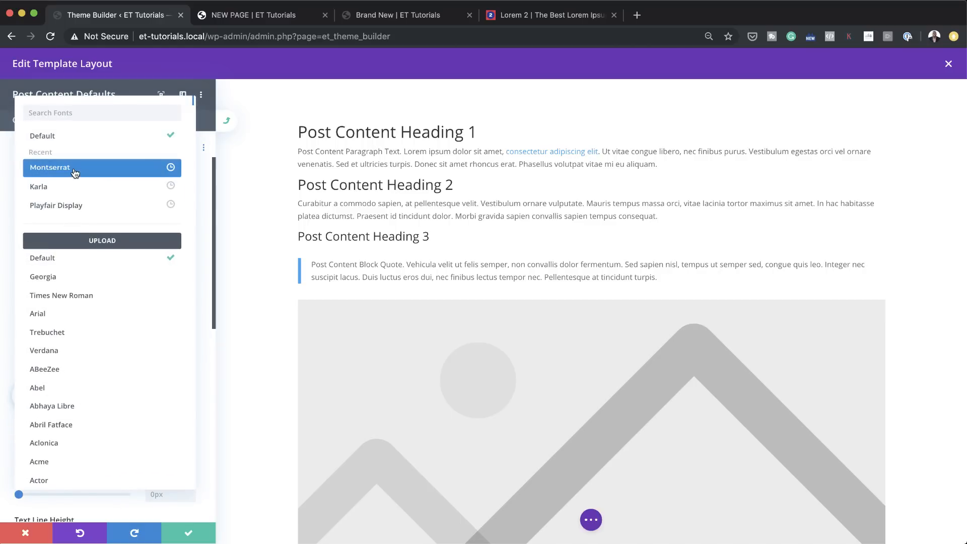
click(74, 173)
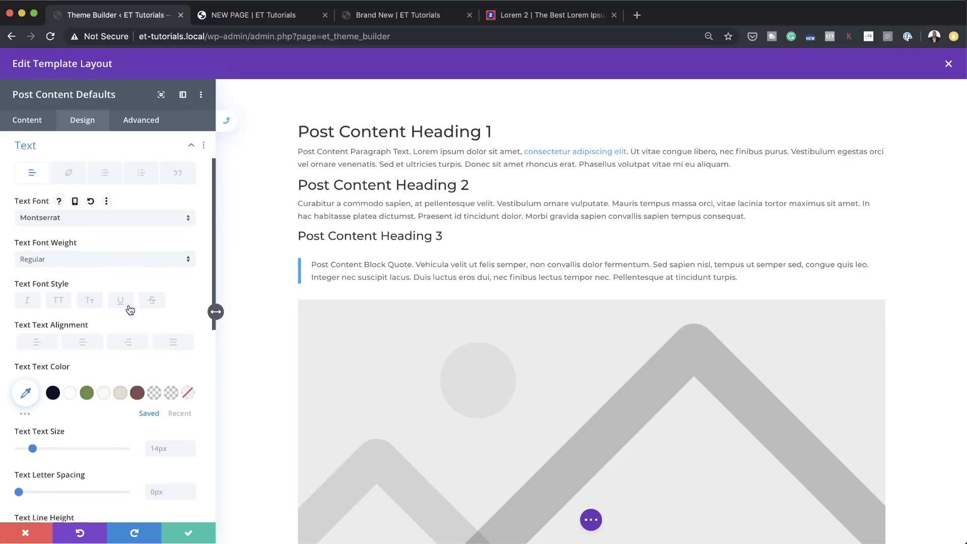
Step: Set the Post Content defaults' text size to 16px and close the text options
scroll(129, 309, down, 2)
mouse_move(34, 409)
mouse_down()
mouse_move(44, 410)
mouse_move(21, 412)
mouse_move(34, 406)
mouse_up()
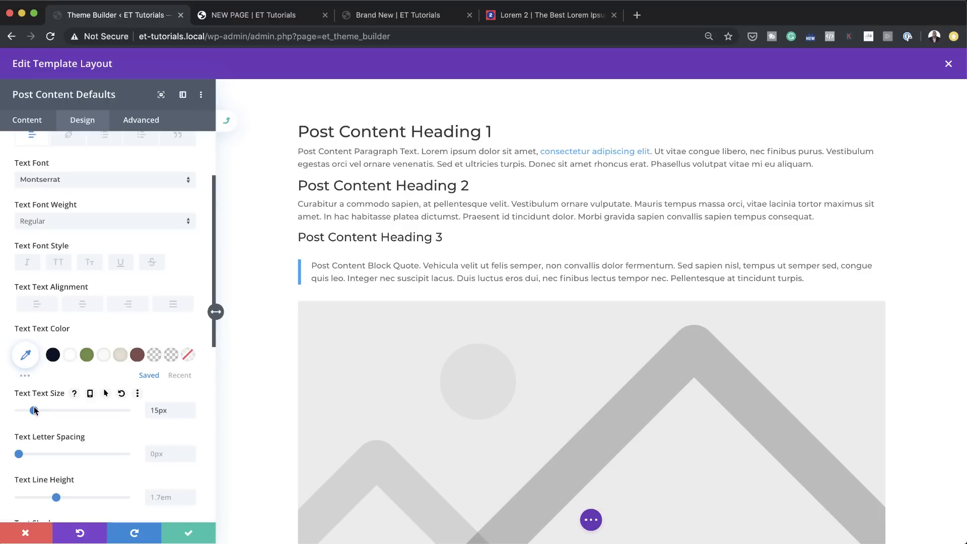
drag(34, 407, 36, 407)
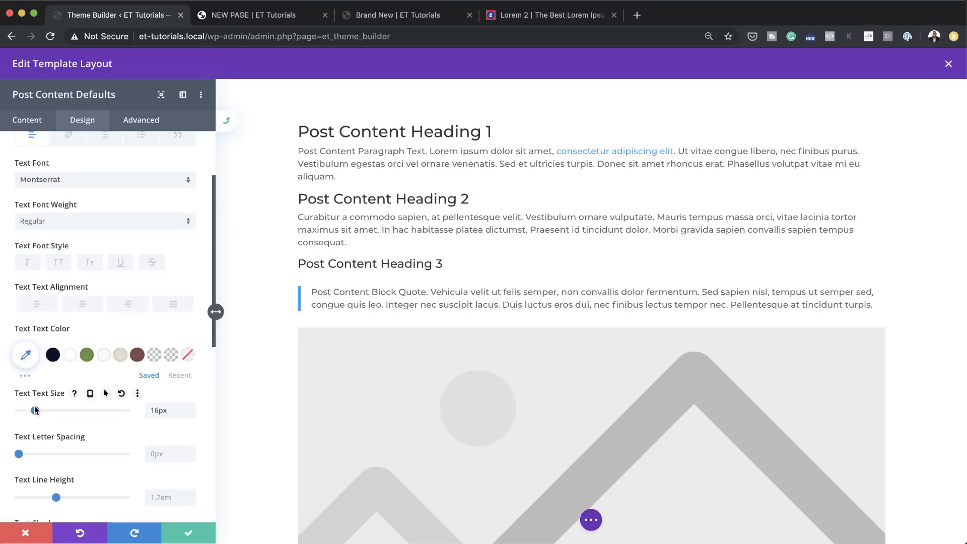
scroll(382, 273, down, 8)
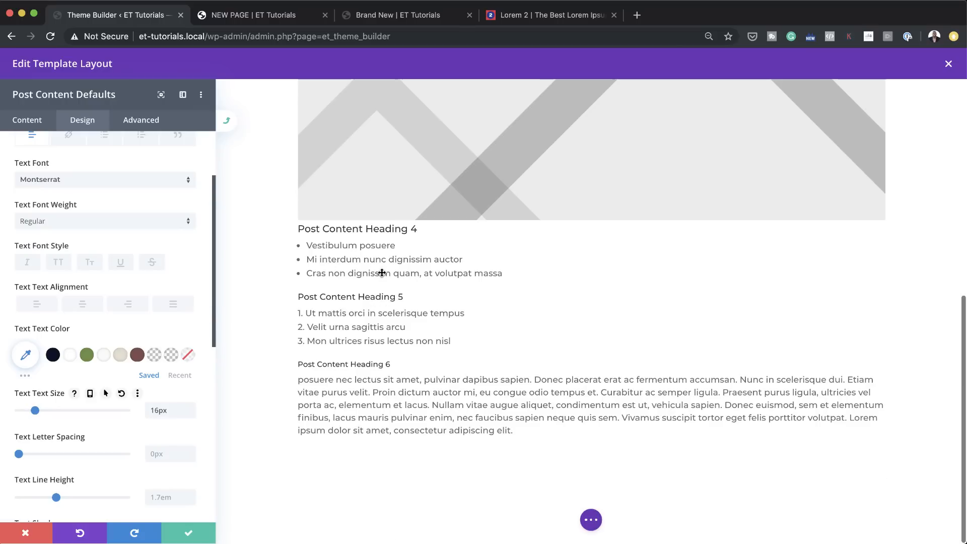
scroll(382, 272, up, 3)
scroll(62, 295, up, 3)
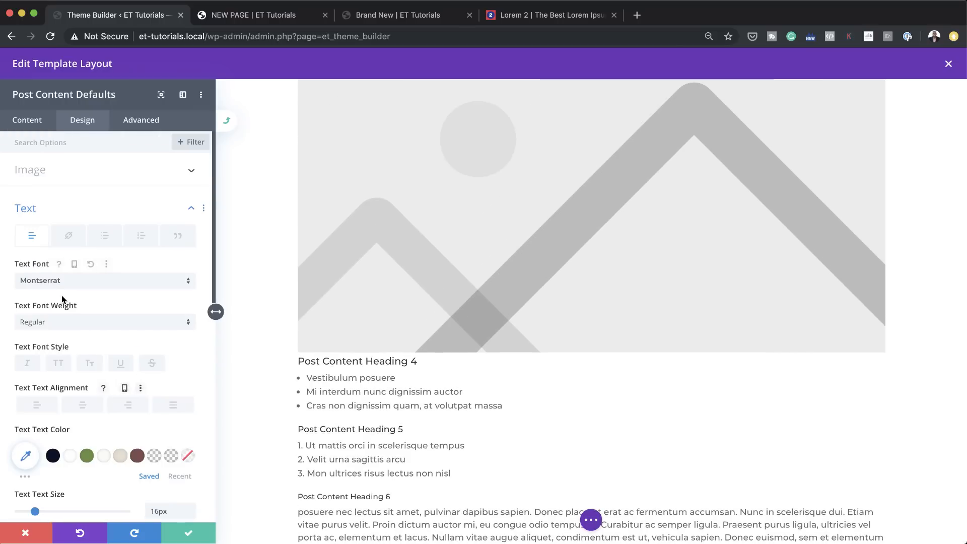
click(186, 216)
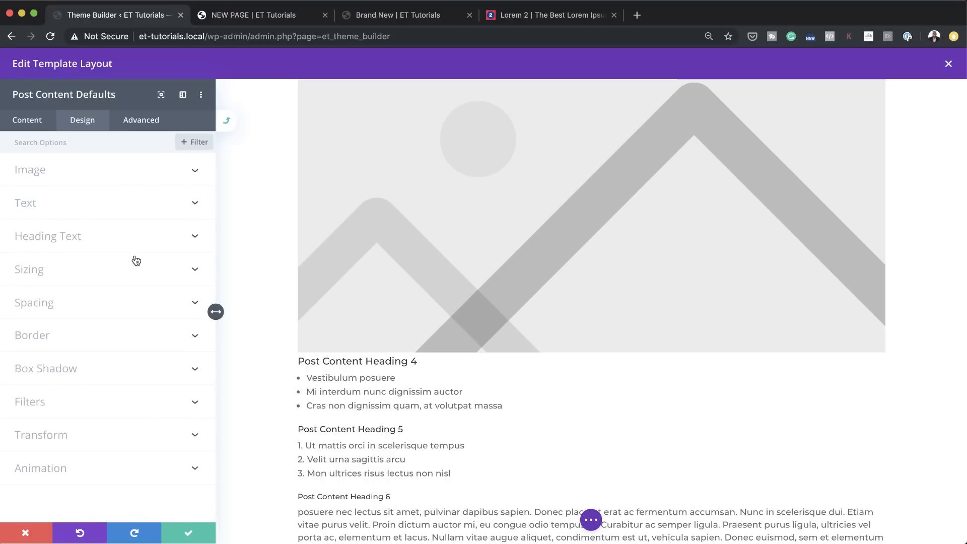
Step: Style Heading 1 in the Post Content defaults with the Montserrat font, Bold weight and colour #804e49
click(84, 238)
scroll(80, 239, down, 3)
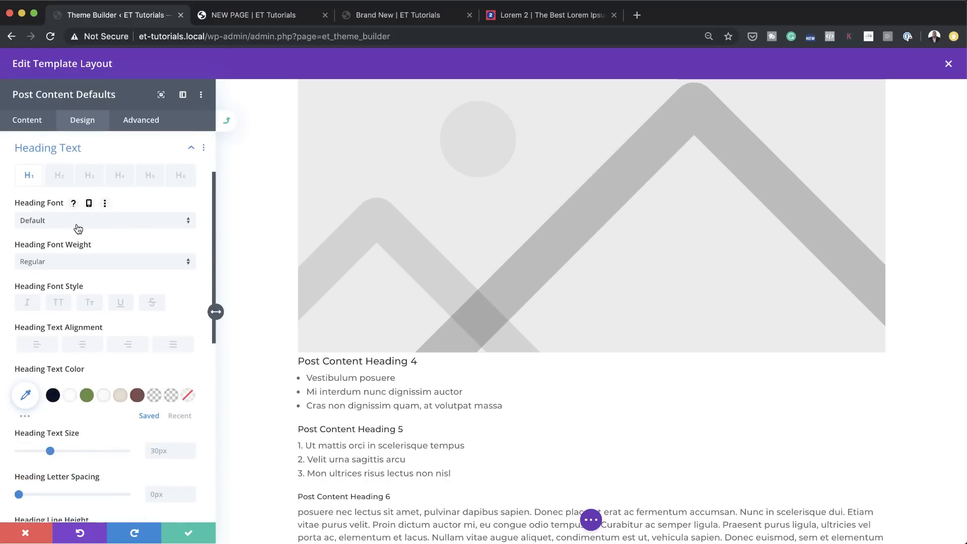
click(77, 223)
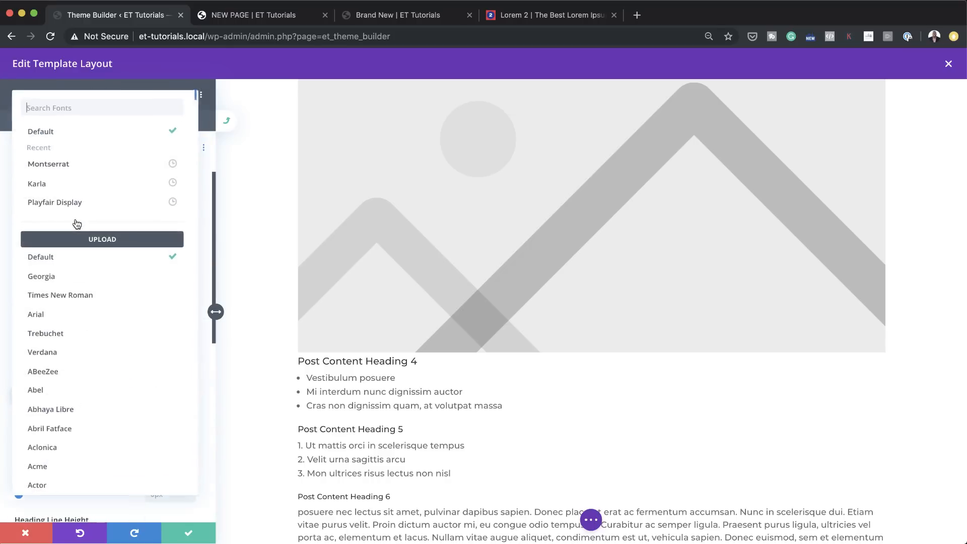
click(73, 167)
scroll(417, 254, up, 10)
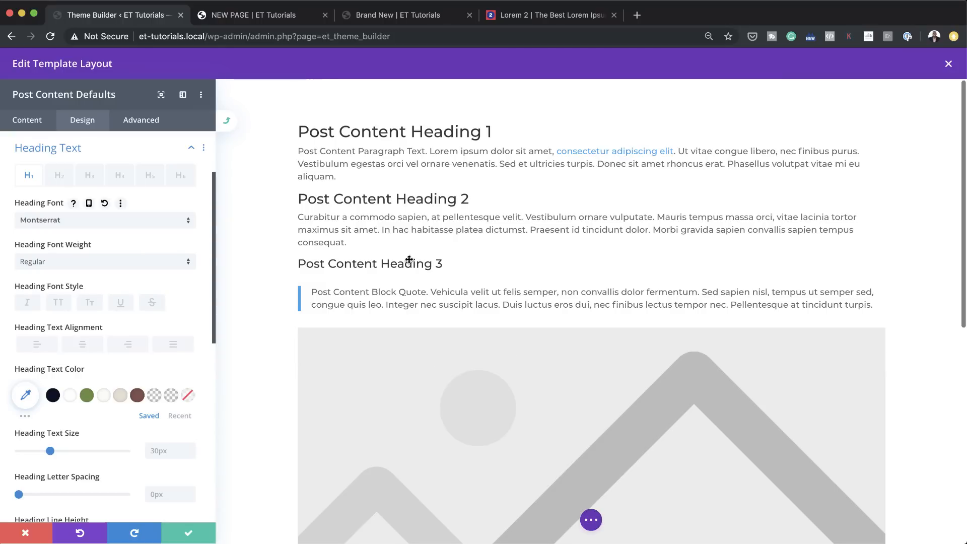
click(86, 266)
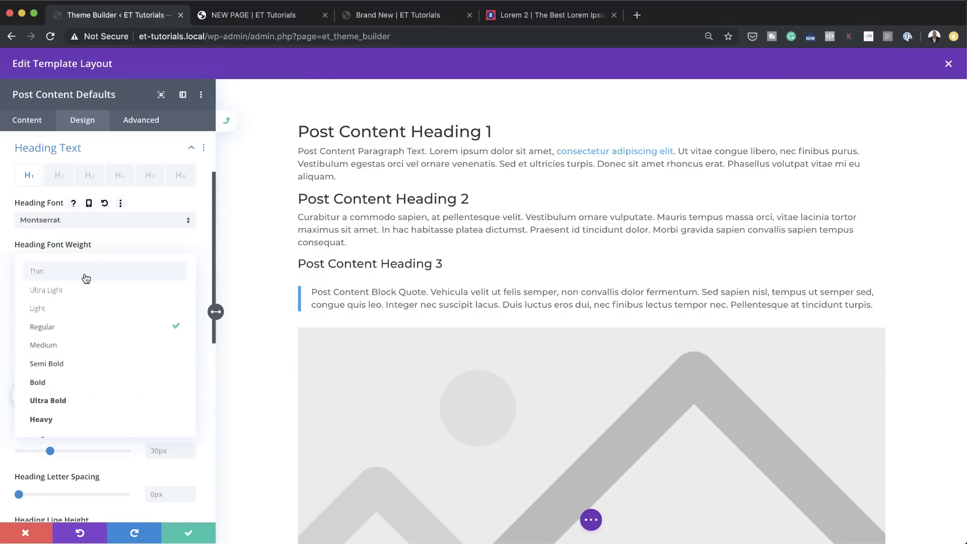
click(83, 382)
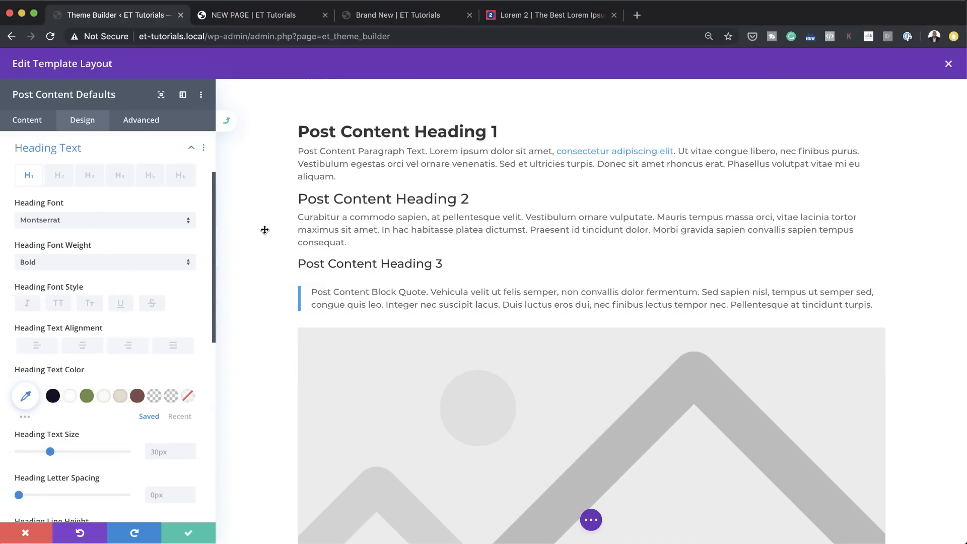
click(138, 397)
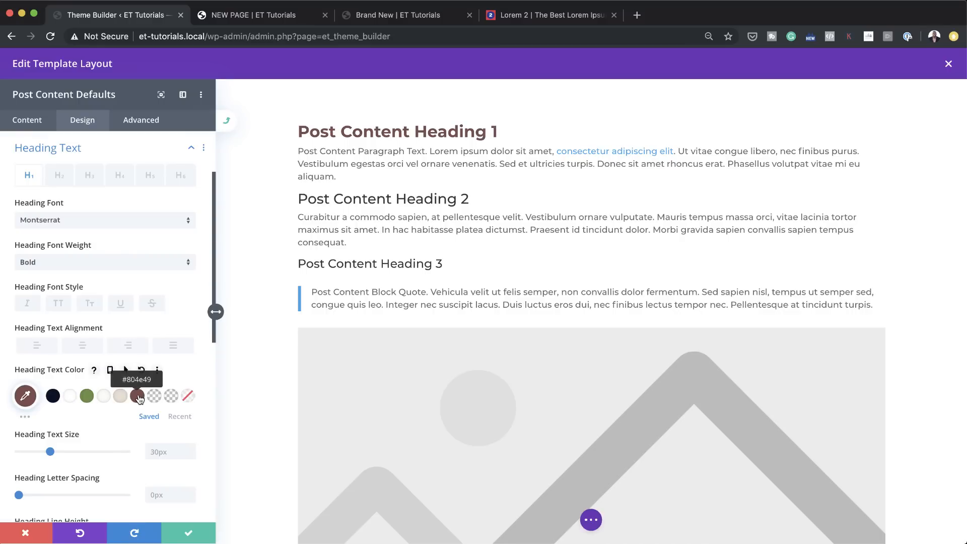
Step: Style Heading 2 in the Post Content defaults with the Montserrat font, Bold weight and colour #698f3f
click(59, 177)
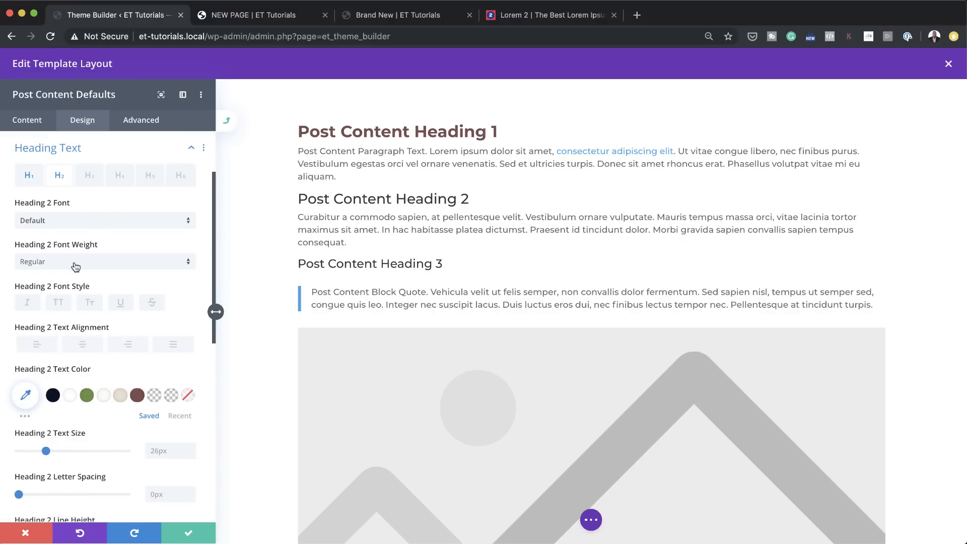
click(78, 220)
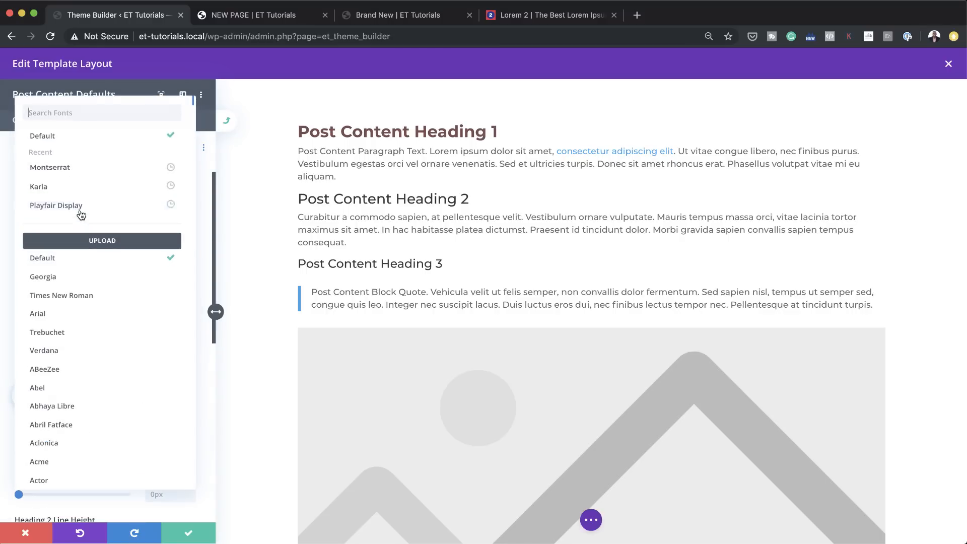
click(100, 166)
click(76, 261)
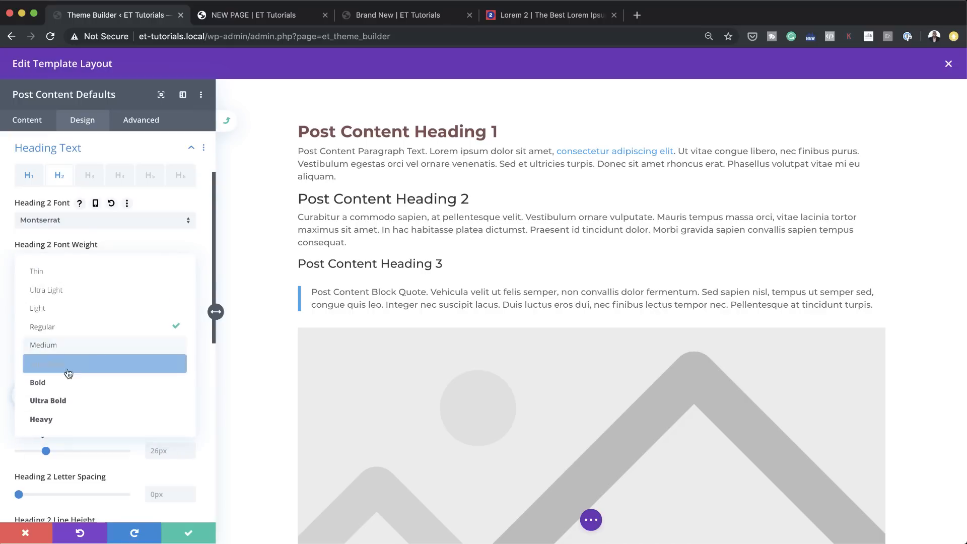
click(80, 381)
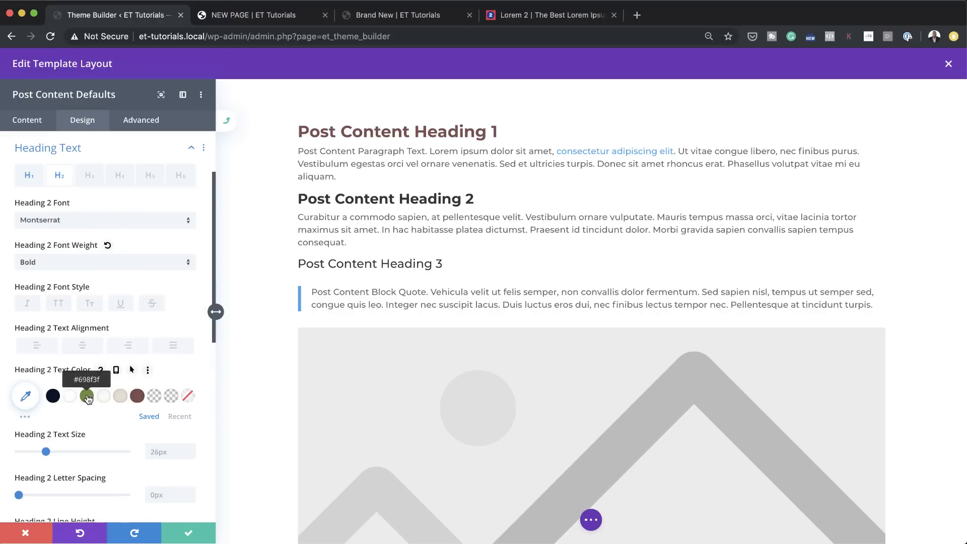
click(87, 396)
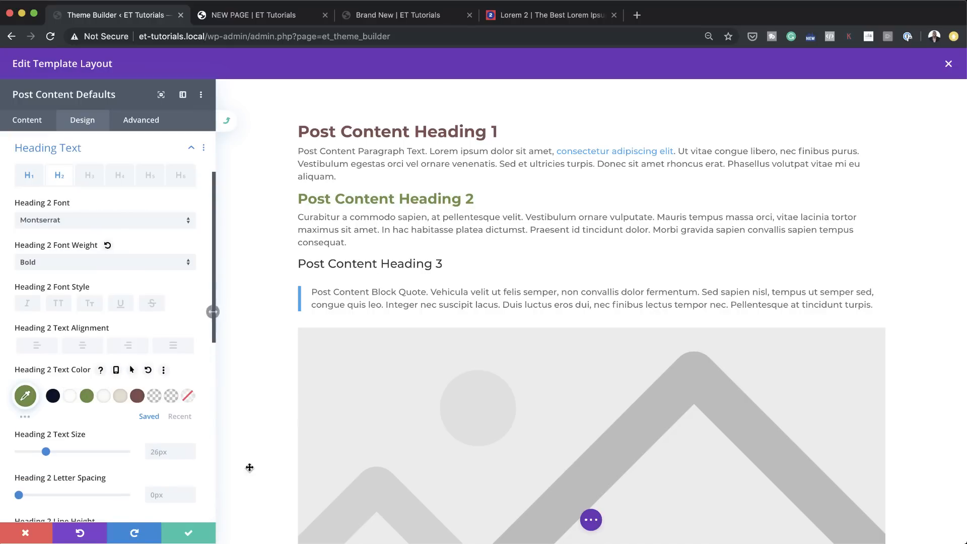
Step: Save the Post Content defaults for the entire site and close the module's settings
scroll(281, 432, down, 3)
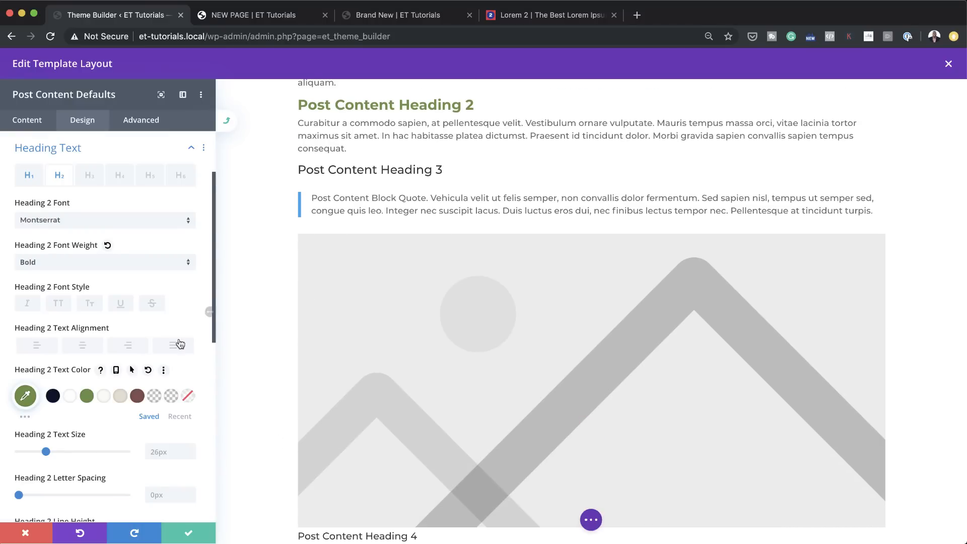
scroll(172, 348, down, 5)
scroll(152, 353, down, 3)
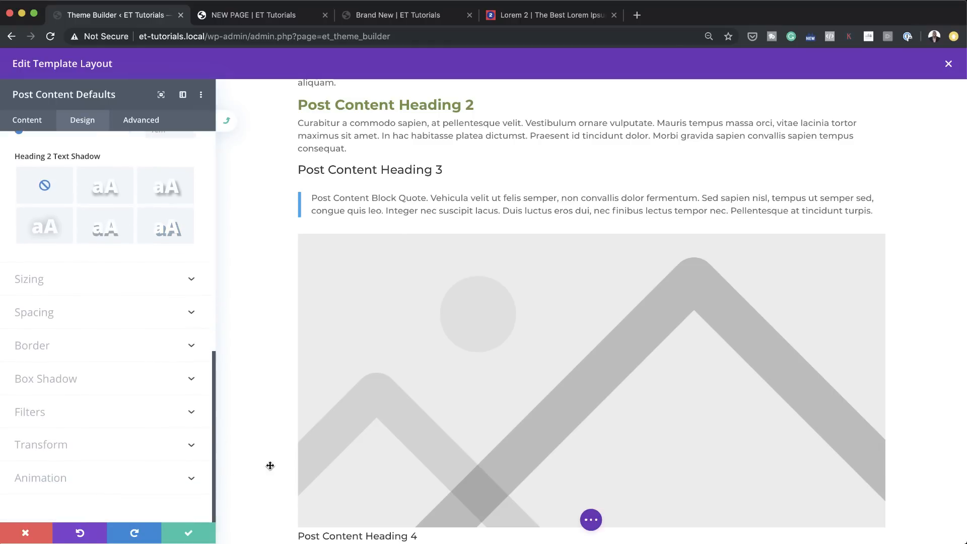
click(189, 533)
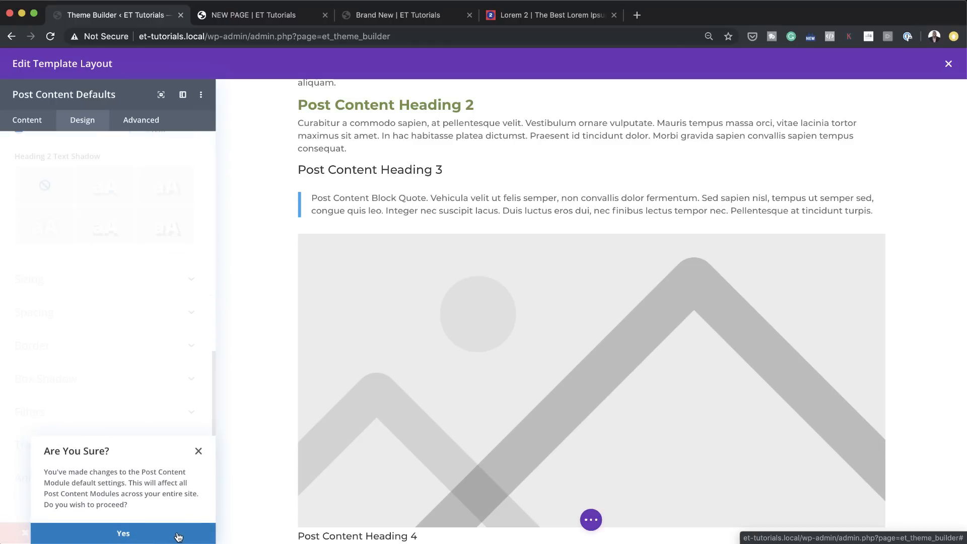
click(179, 534)
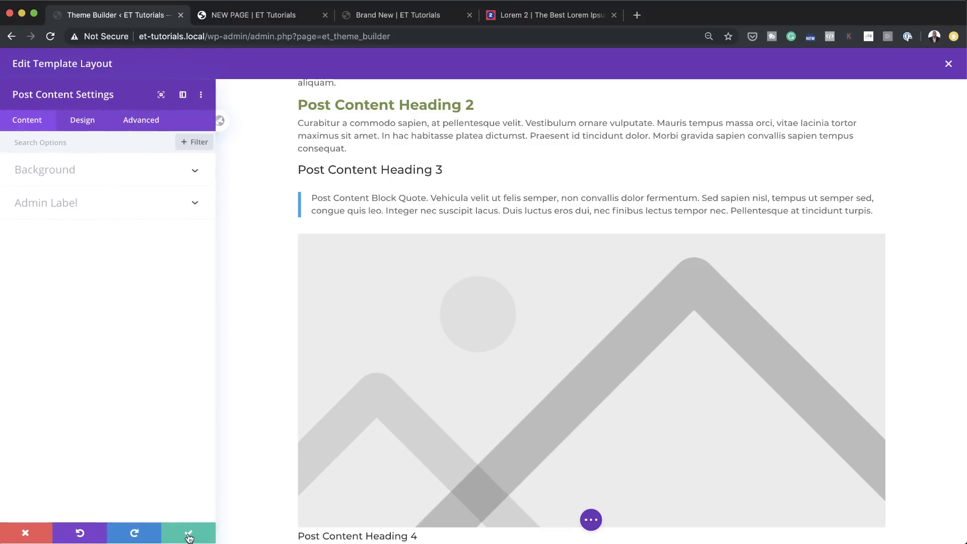
click(190, 534)
scroll(470, 409, up, 3)
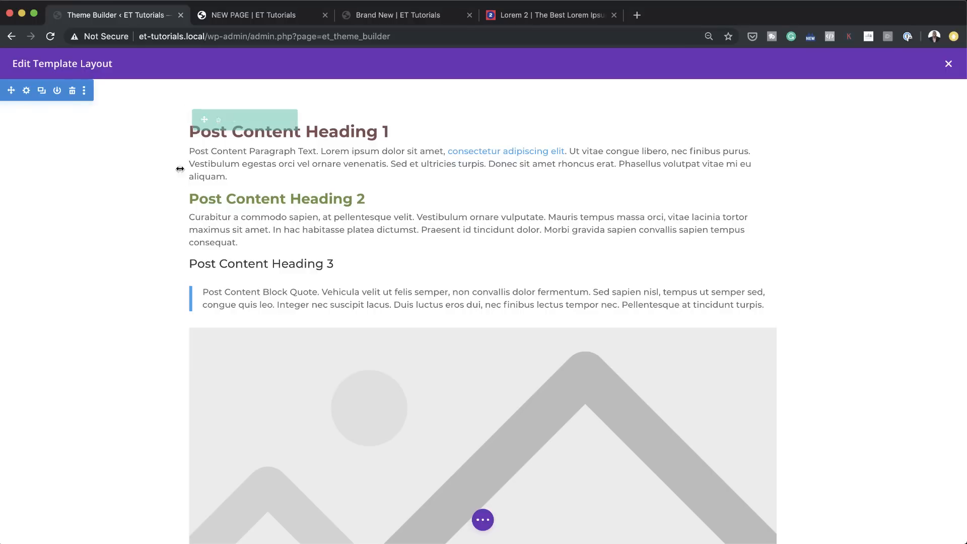
Step: Switch to the live NEW PAGE and reload it to check its text styling
click(436, 18)
click(297, 20)
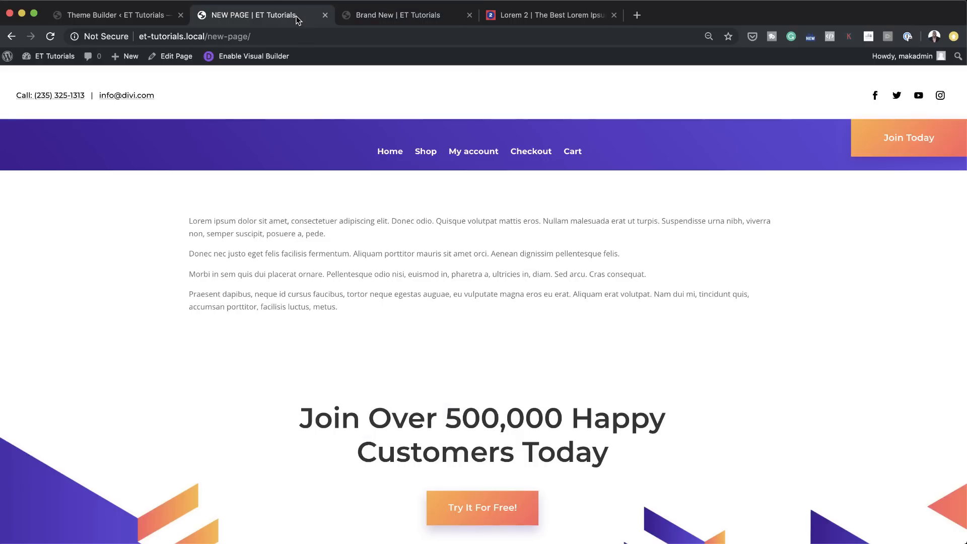
click(50, 38)
Step: Add a new WordPress page from the dashboard and title it NEWW
mouse_move(56, 56)
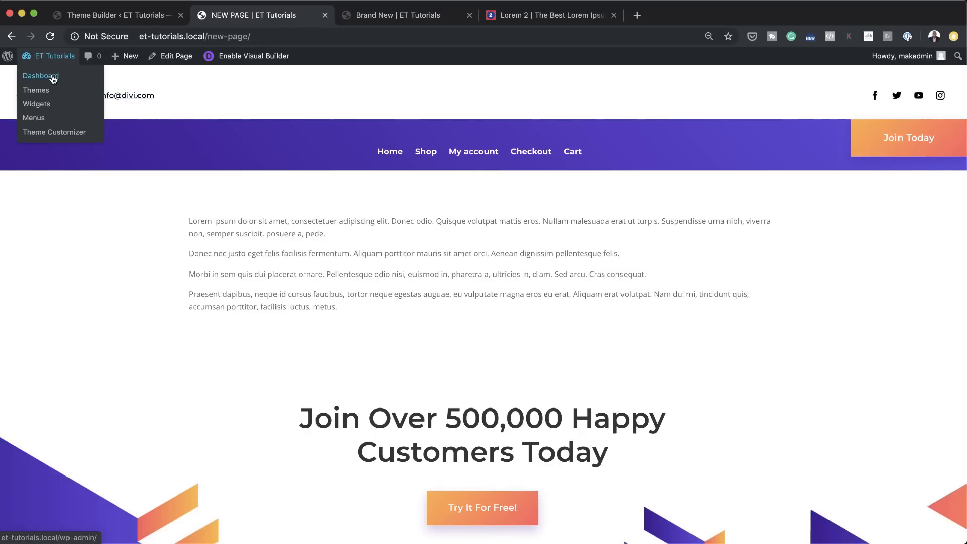
click(54, 76)
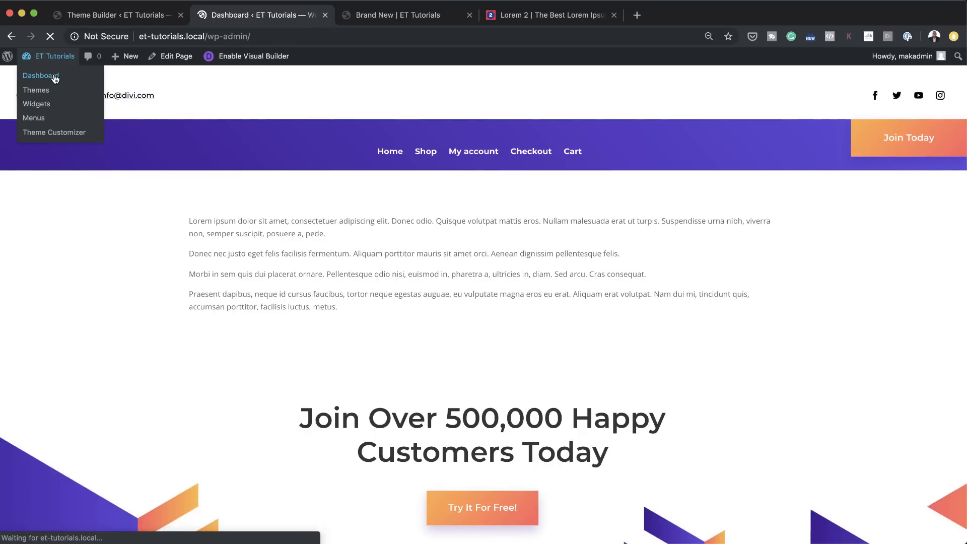
mouse_move(42, 164)
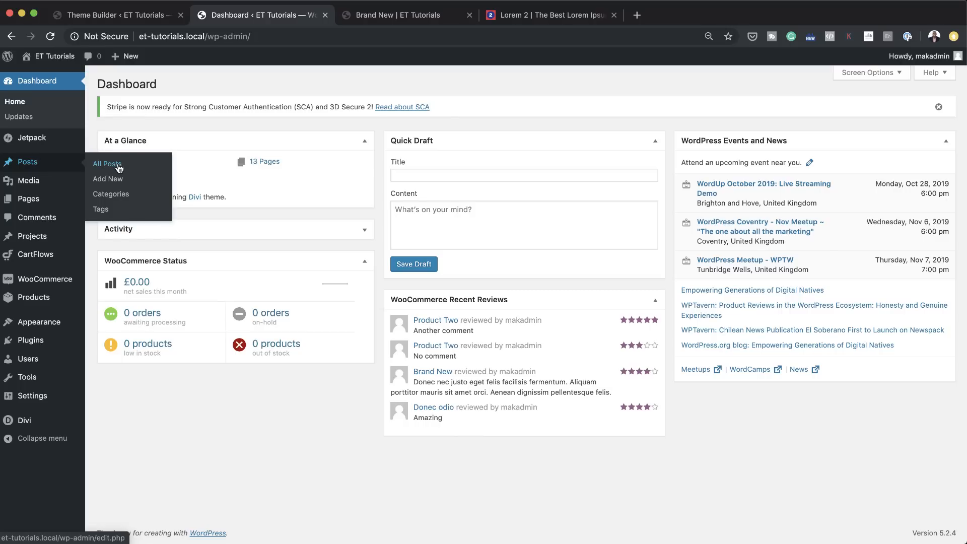
mouse_move(50, 202)
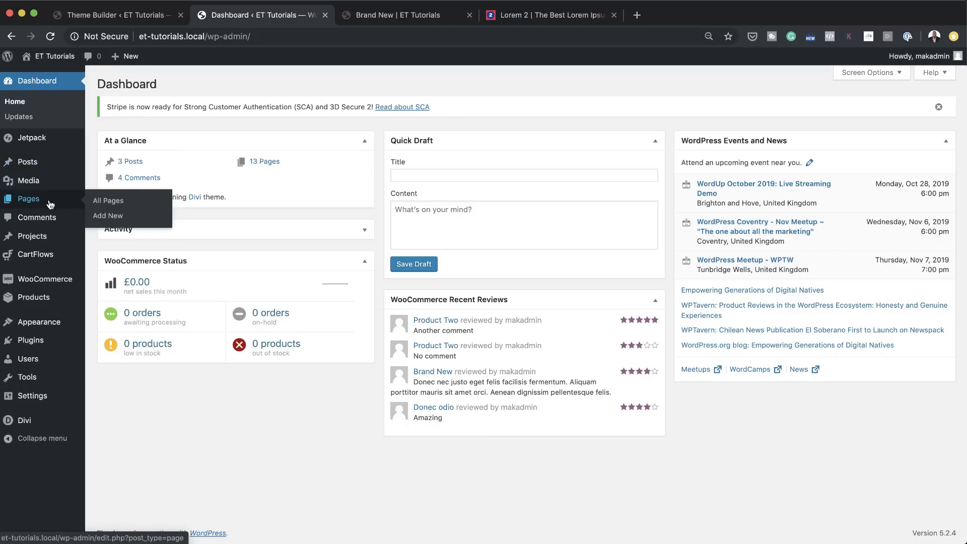
click(116, 217)
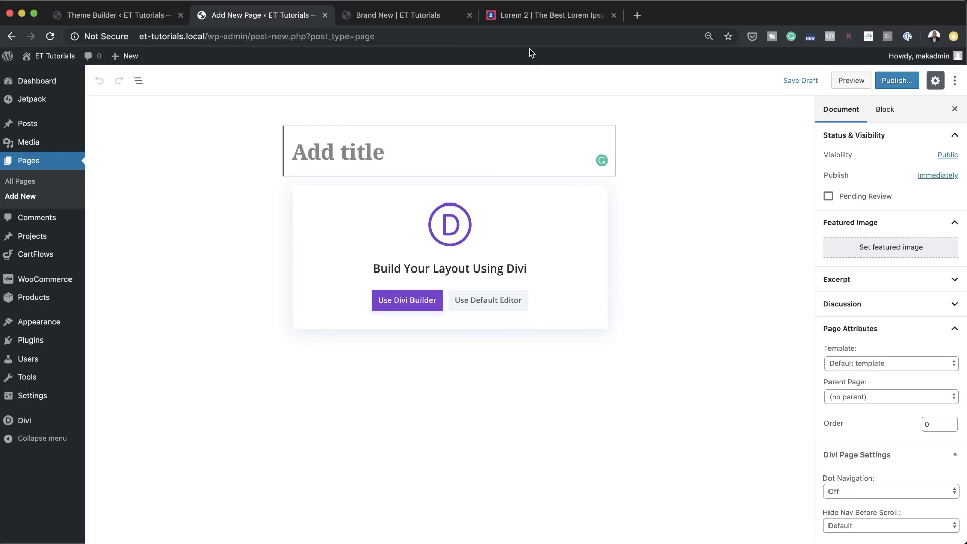
text(NE)
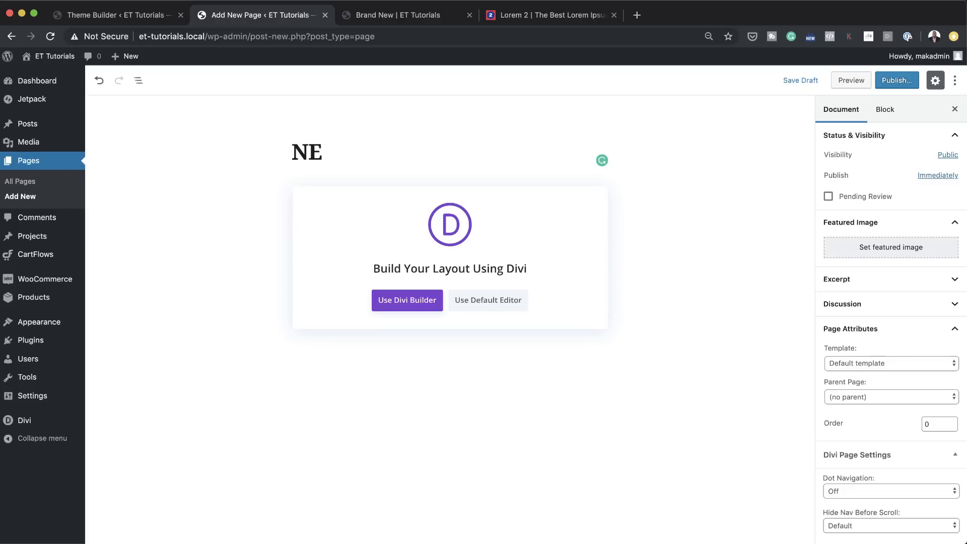
text(WW)
Step: Copy the selected lorem ipsum paragraphs from the Lorem 2 site and paste them into the NEWW page using the default editor
click(585, 20)
right_click(437, 199)
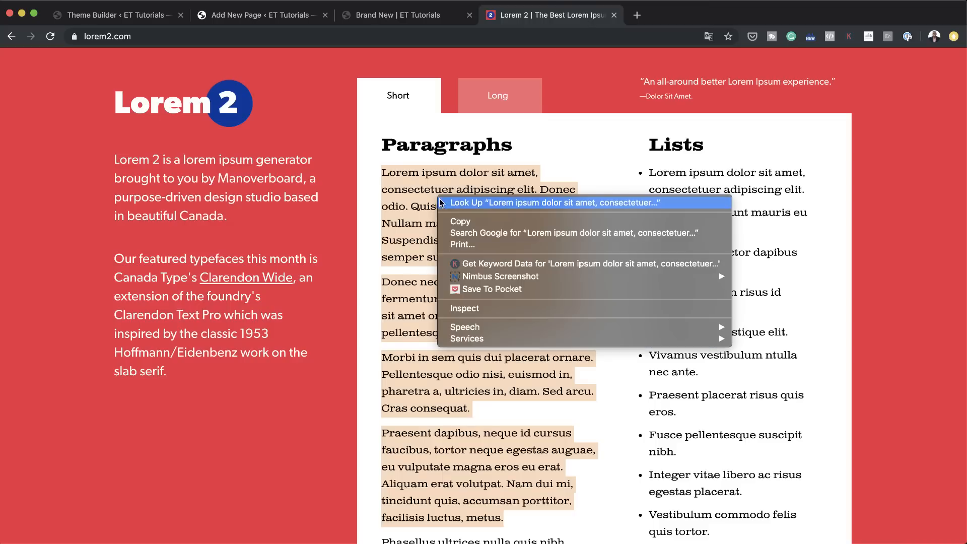
click(444, 222)
click(310, 15)
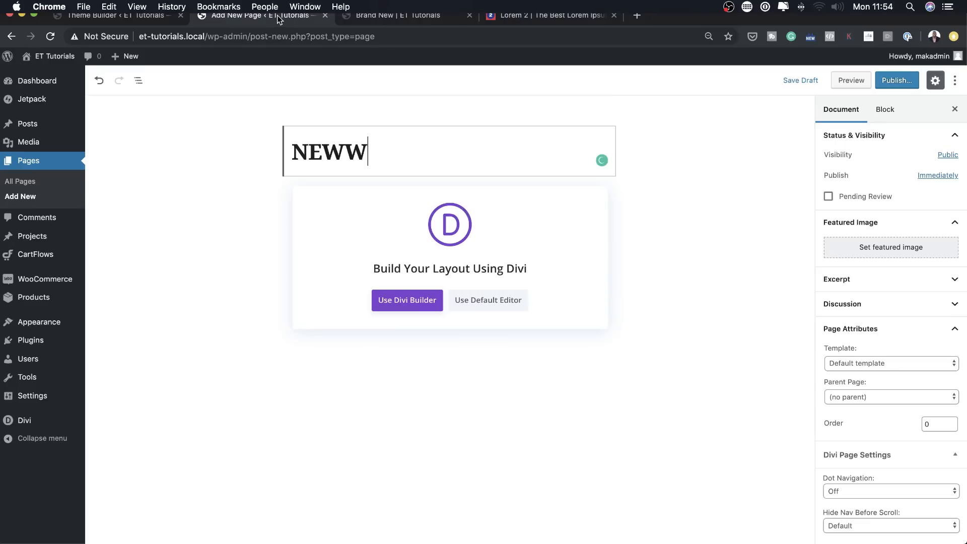
click(487, 300)
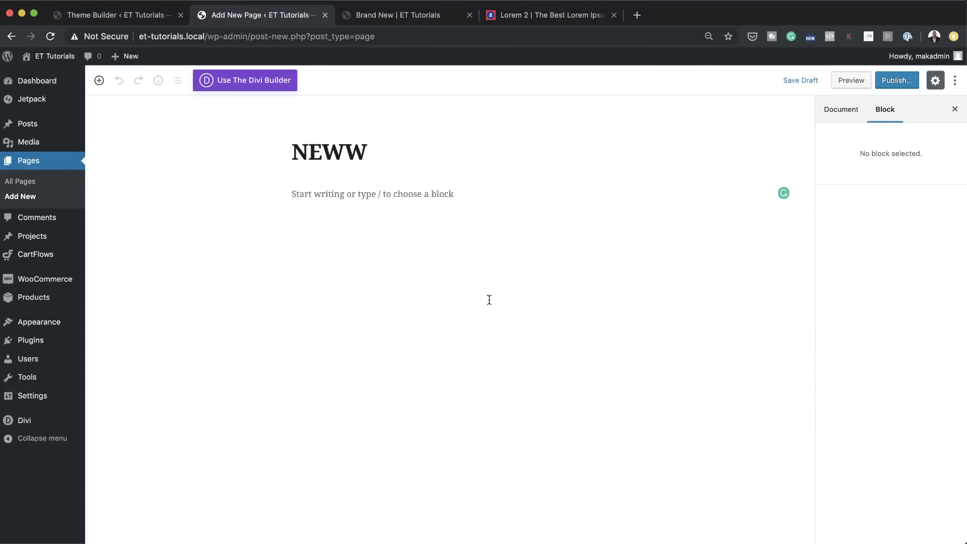
click(374, 193)
key(super+v)
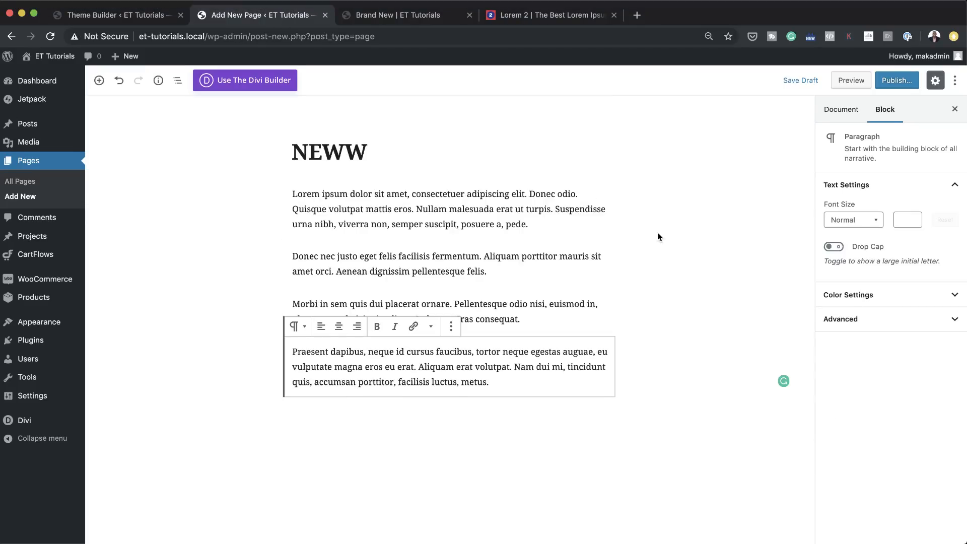
Step: Publish the NEWW page and view it live
click(899, 82)
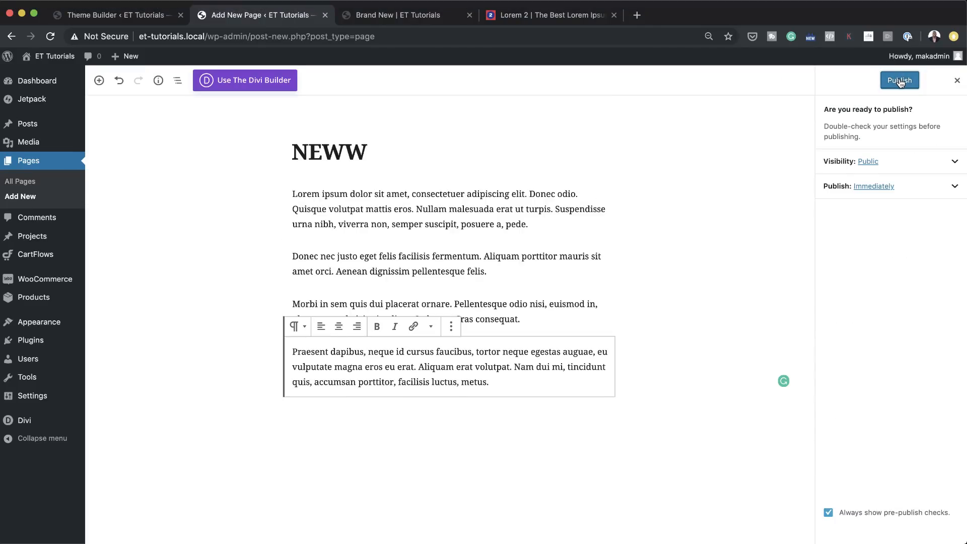
click(899, 80)
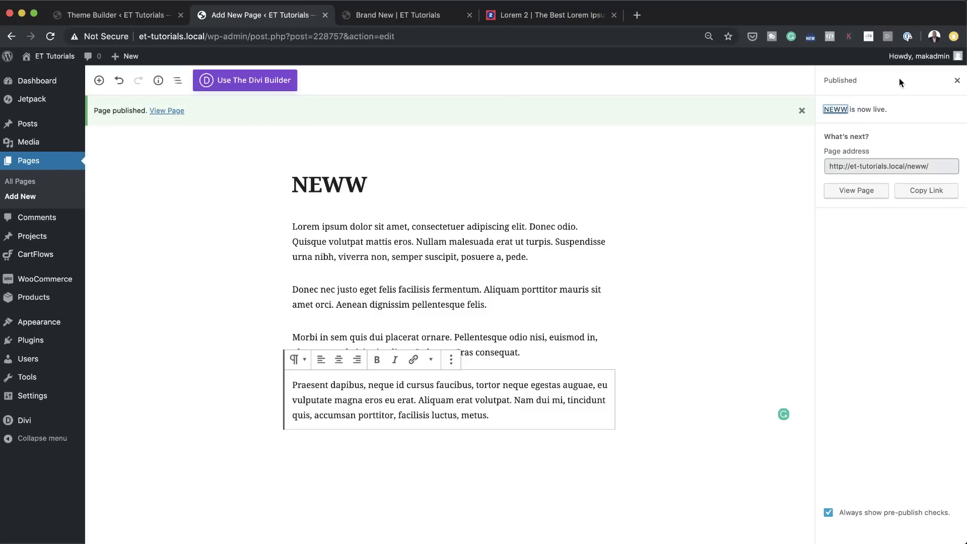
click(859, 195)
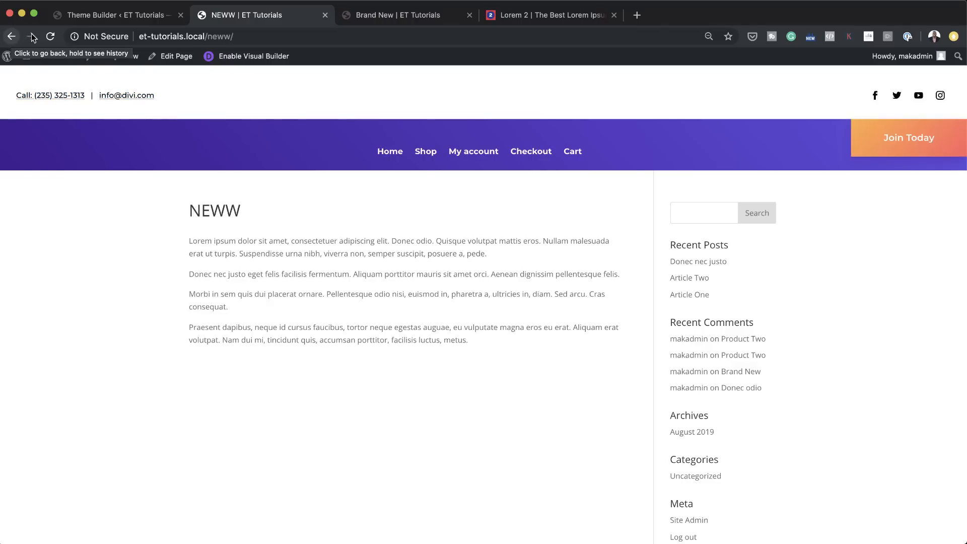
Step: Return to the All Pages body layout, save it and save the Theme Builder changes
click(125, 18)
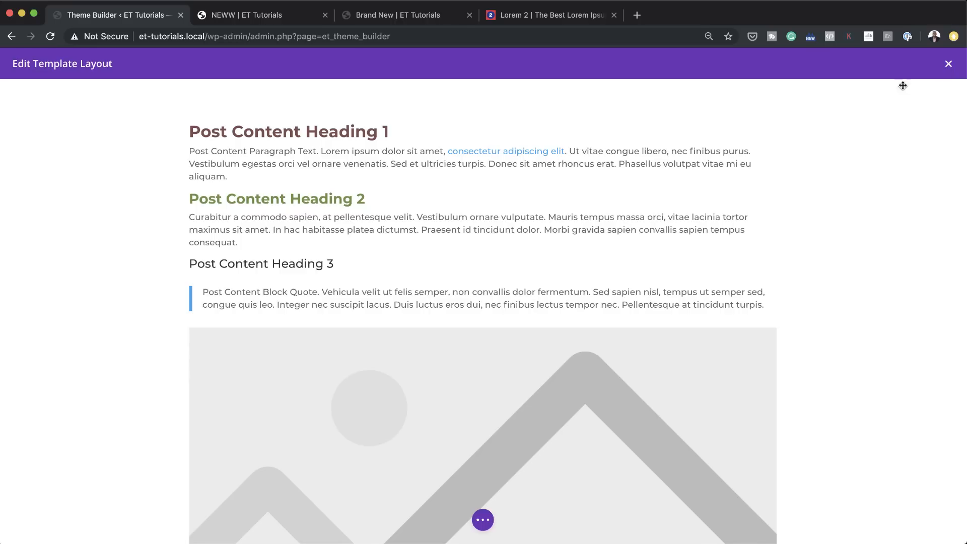
key(super+s)
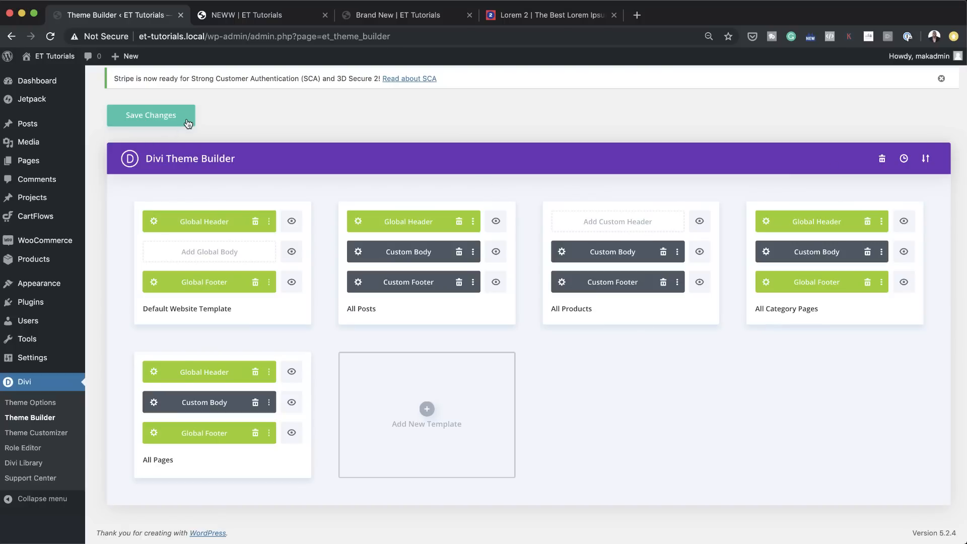
click(171, 118)
Step: Switch to the Brand New product page and close its browser tab
click(427, 17)
scroll(358, 198, up, 20)
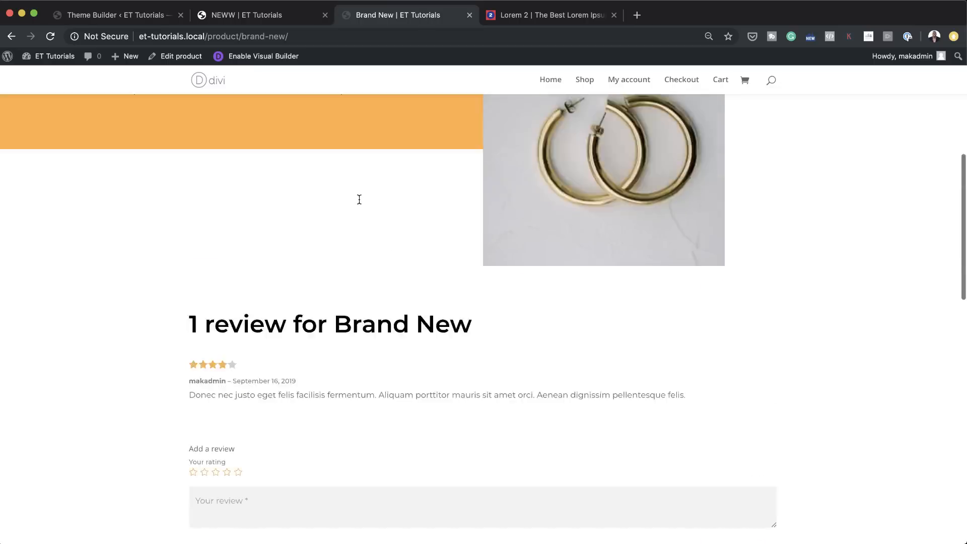
click(469, 15)
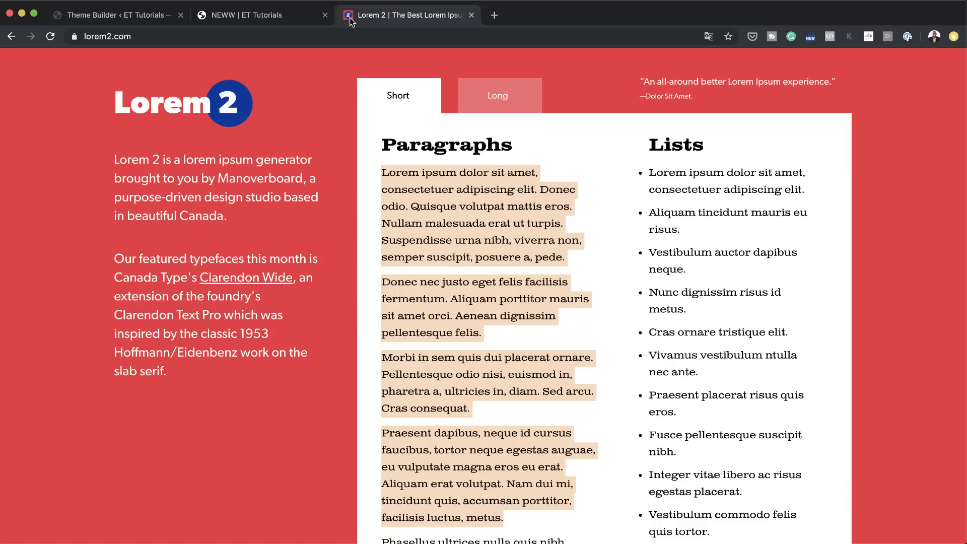
Step: Reload the live NEWW page to check its paragraph text, and open the All Pages custom body layout for editing
click(264, 18)
click(52, 36)
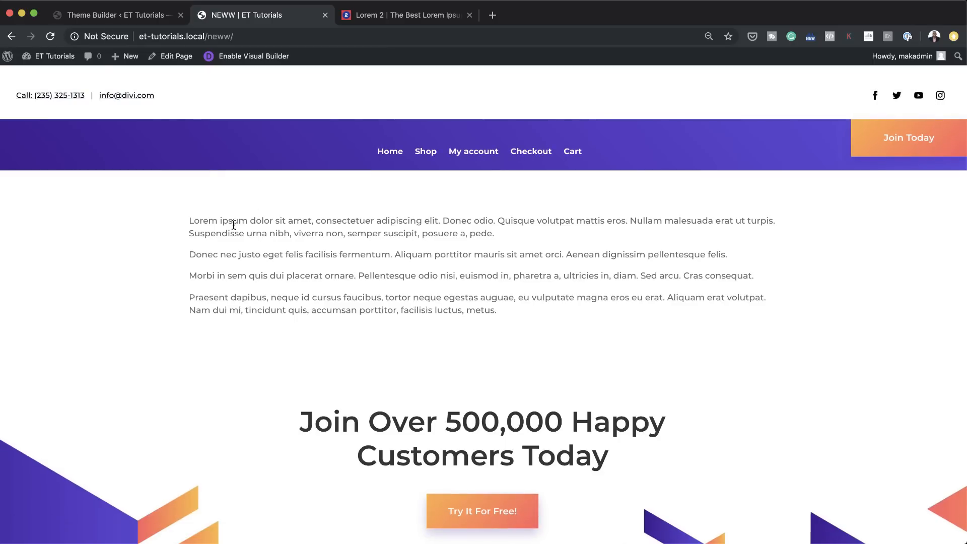
drag(197, 221, 517, 299)
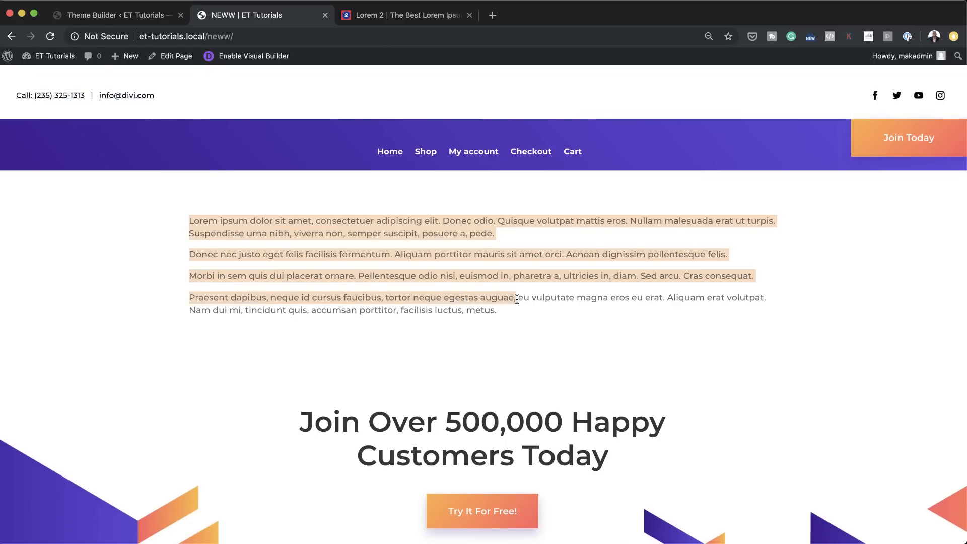
click(506, 311)
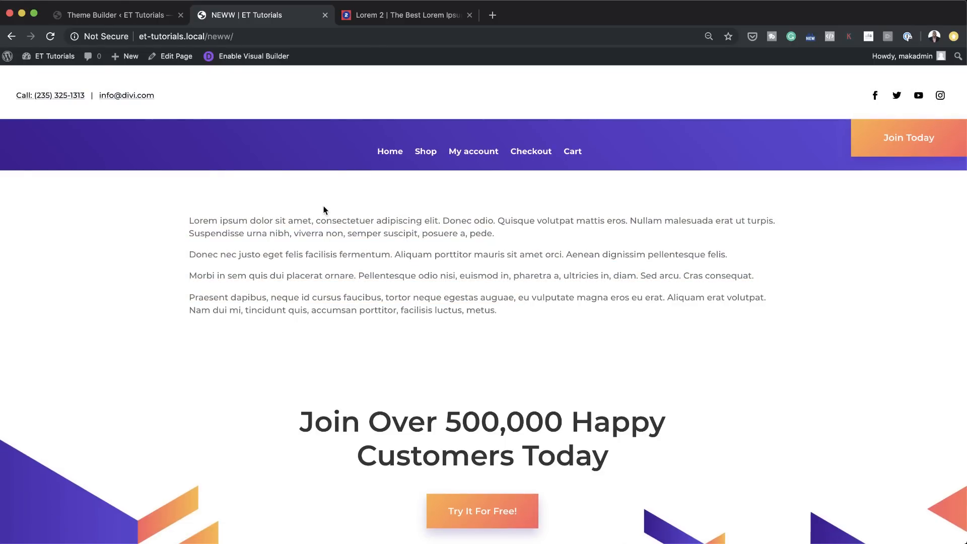
click(147, 18)
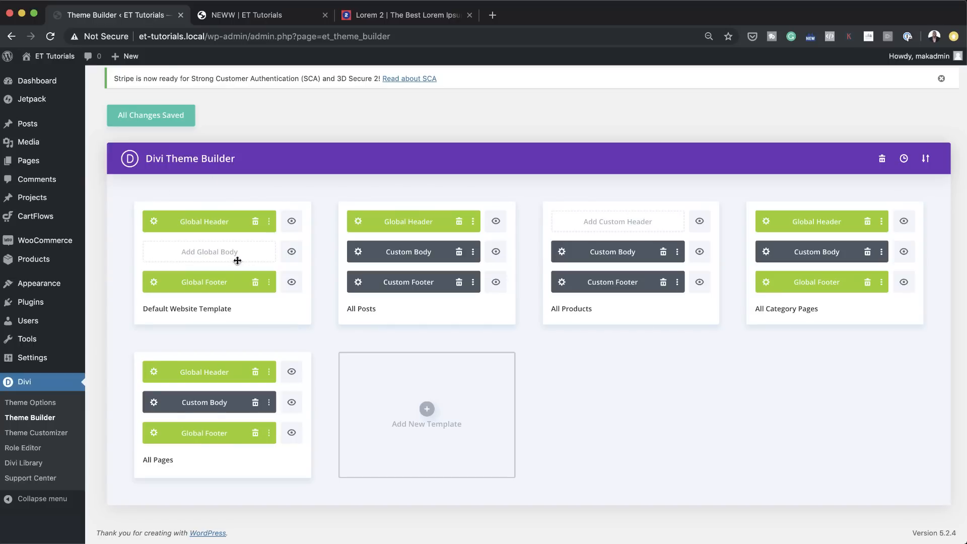
click(153, 403)
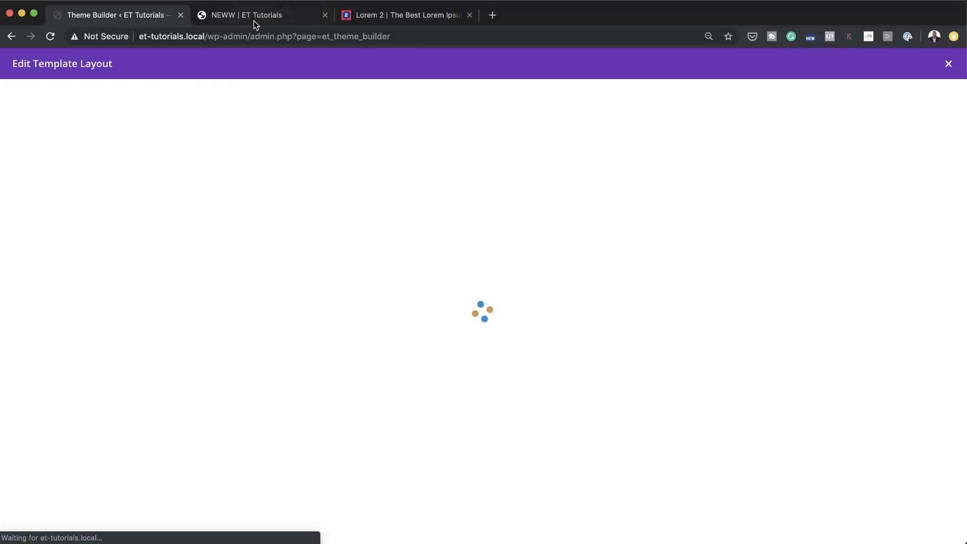
Step: Edit the NEWW page to add an H2 heading reading "Test Heading" above the first lorem ipsum paragraph, and update the page
click(254, 20)
click(182, 61)
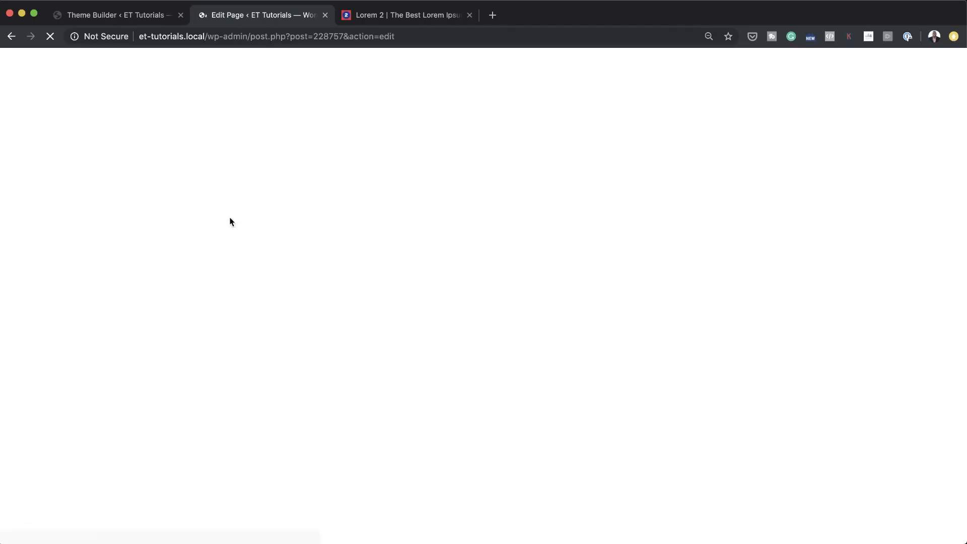
click(304, 191)
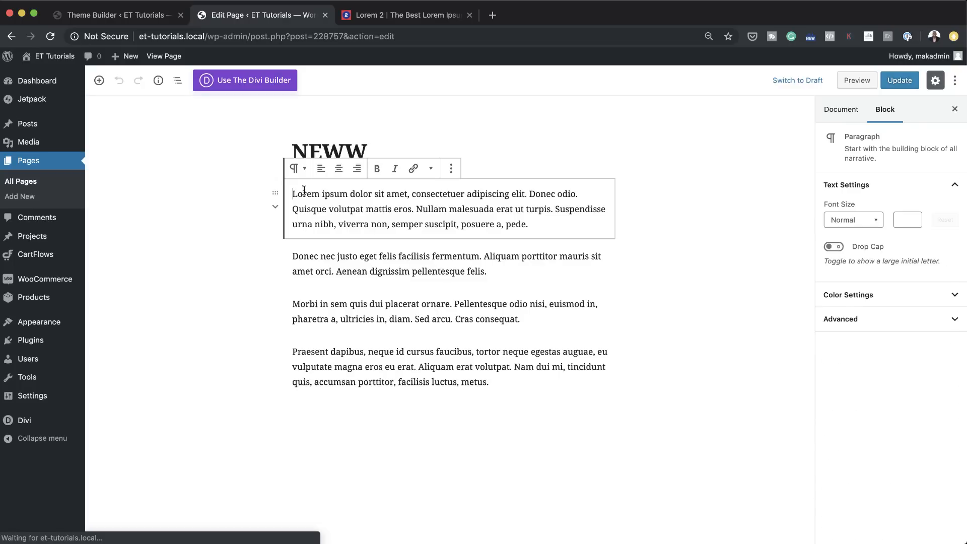
key(Return)
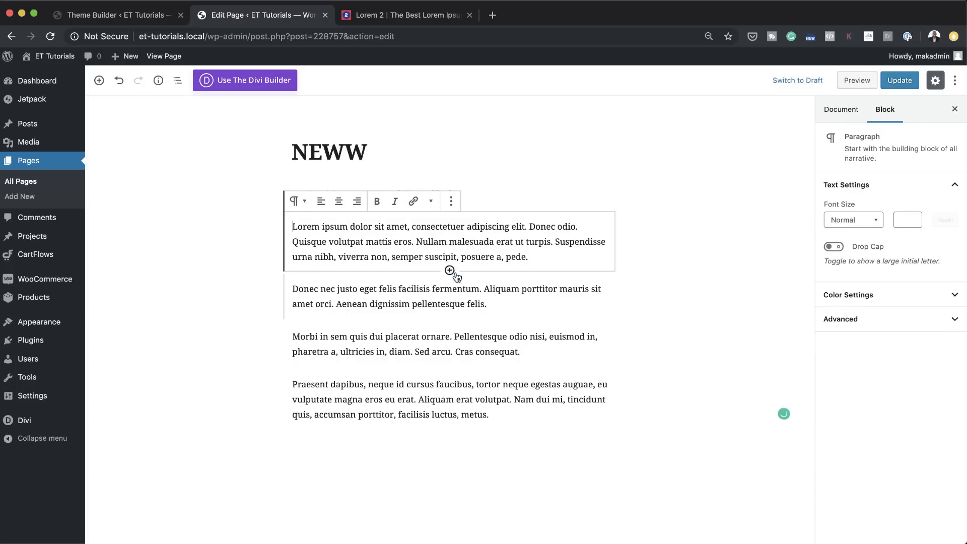
click(450, 271)
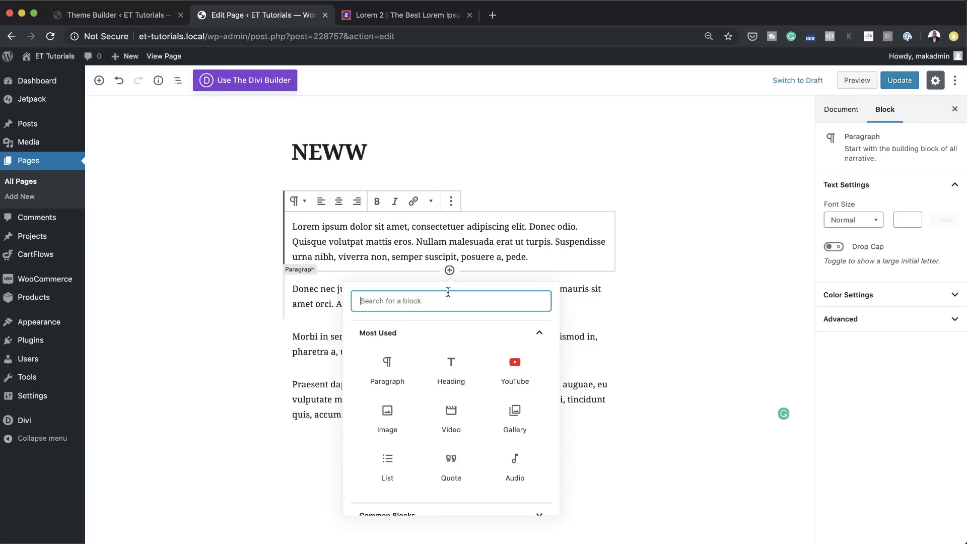
click(456, 377)
text(Test)
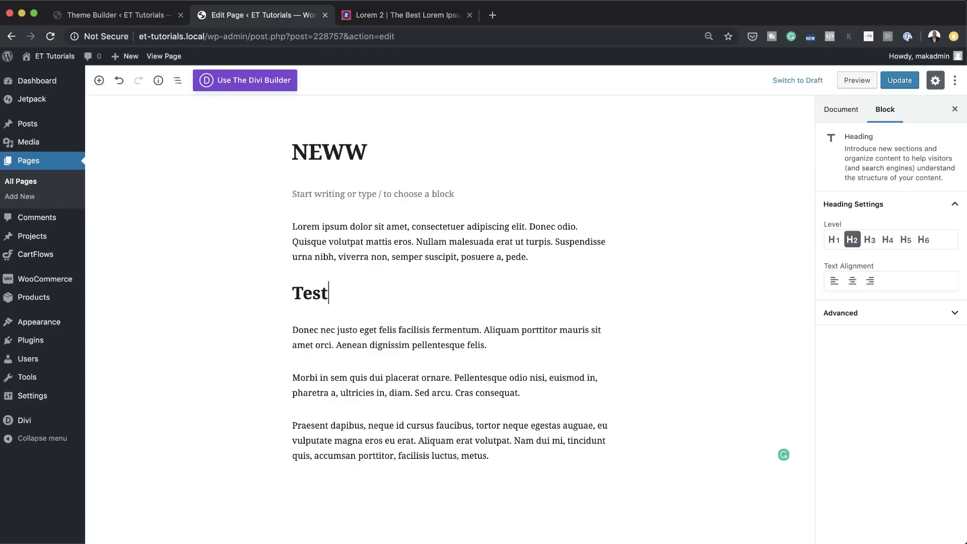
text( Heading)
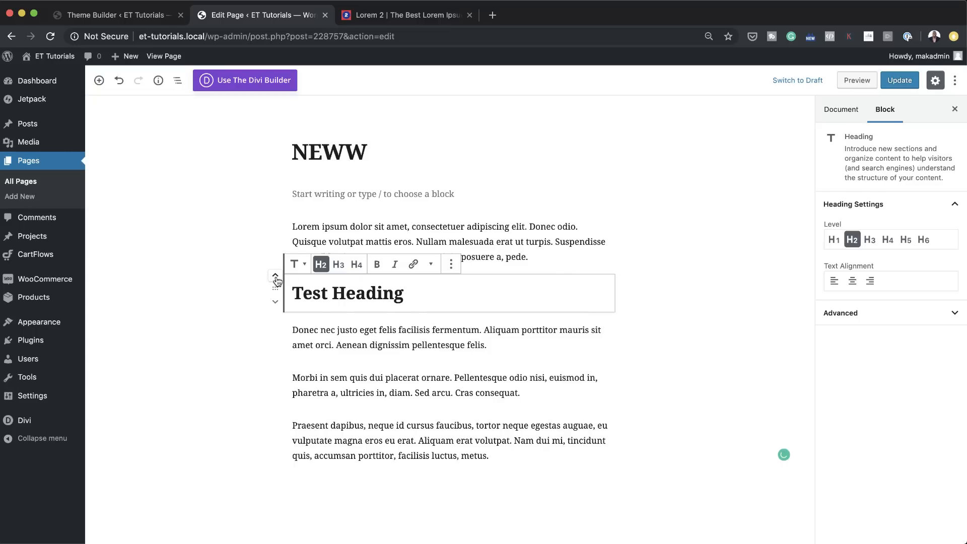
click(276, 280)
click(901, 81)
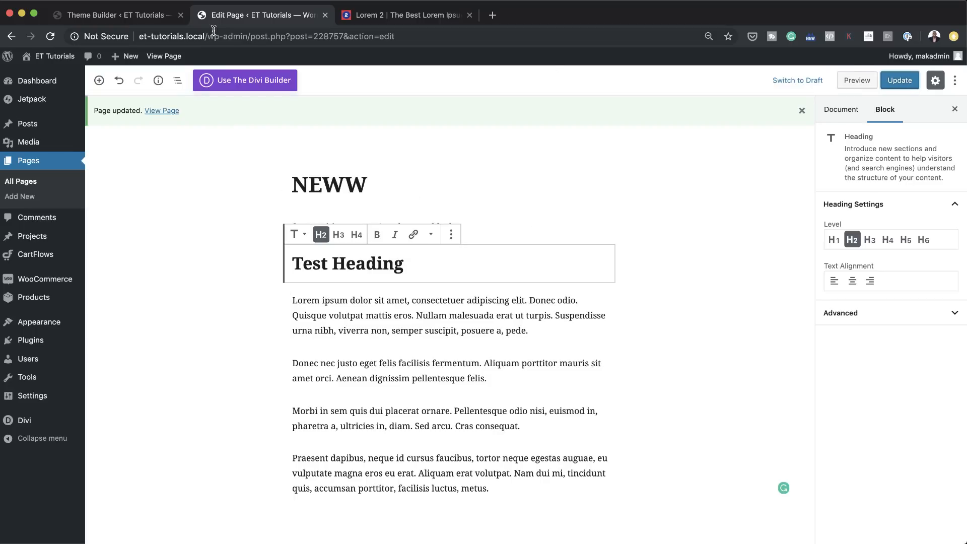
Step: Compare the heading styles in the All Pages body layout with the Test Heading on the live NEWW page
click(125, 17)
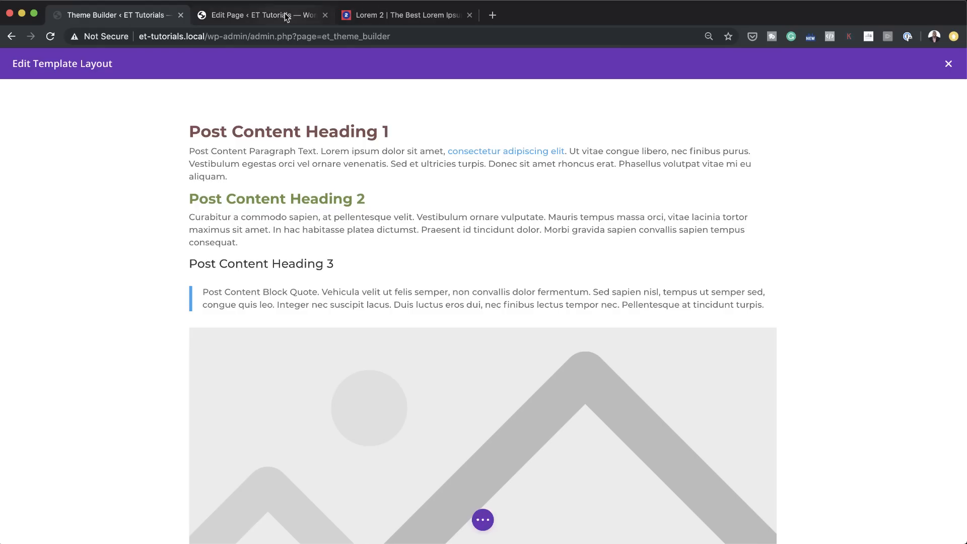
click(282, 16)
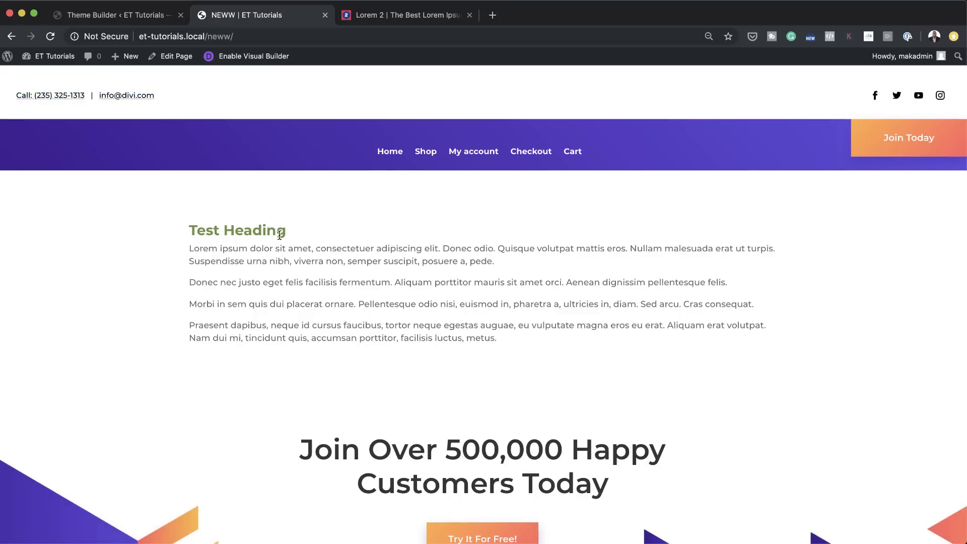
click(154, 15)
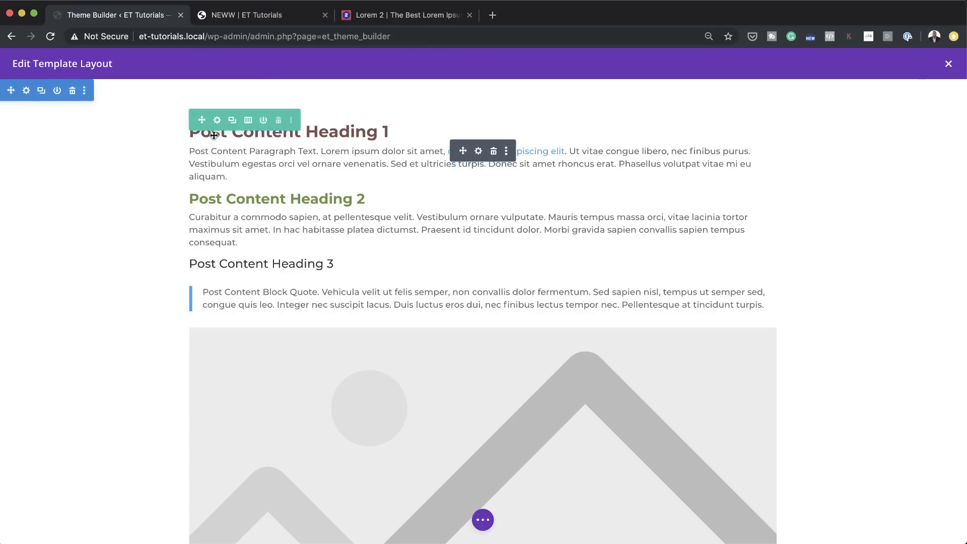
click(281, 19)
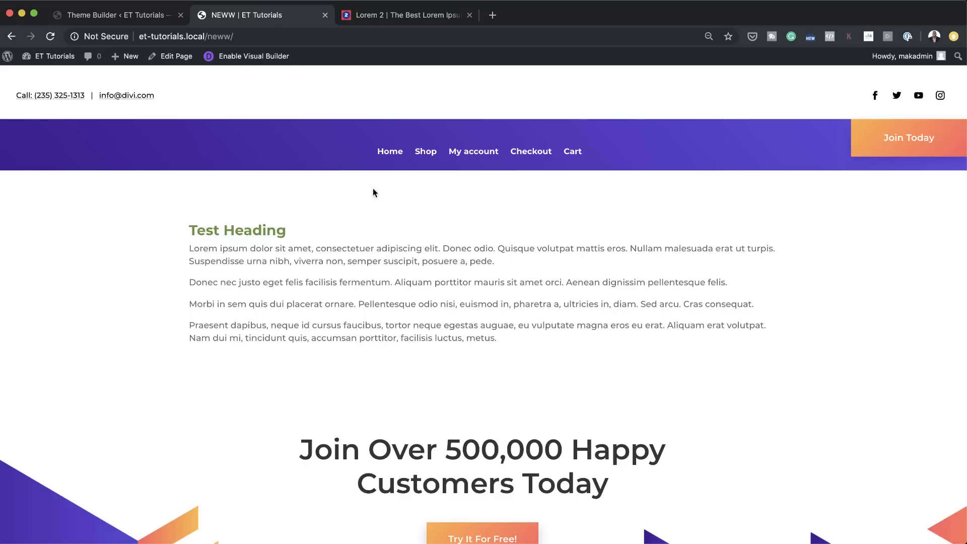
Step: Edit the NEWW page to insert an H4 heading reading "Heading 4" between the first and second lorem ipsum paragraphs
click(179, 57)
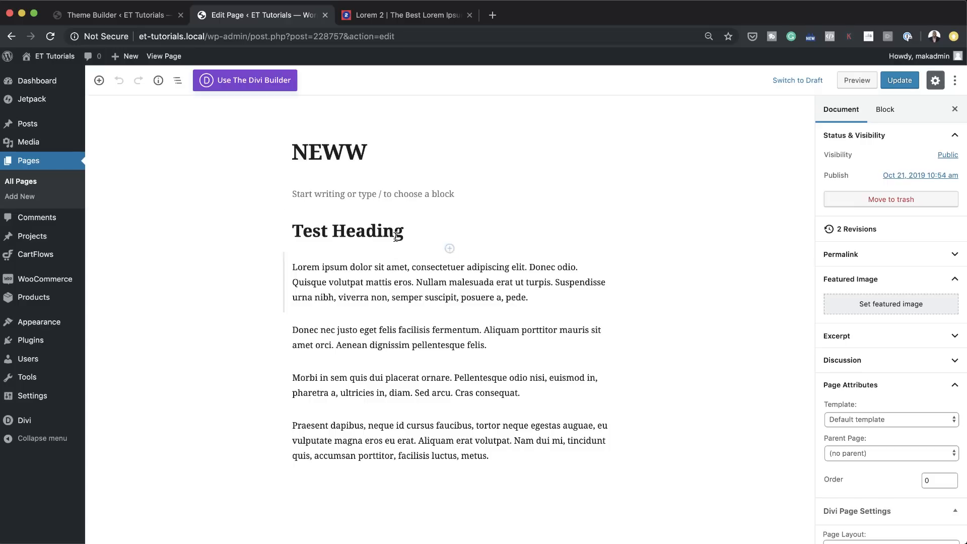
click(450, 314)
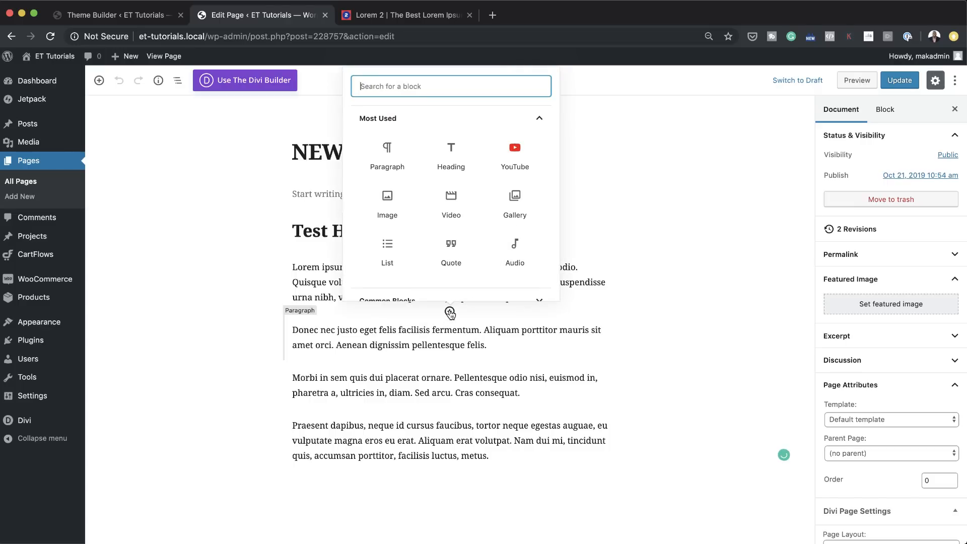
click(454, 155)
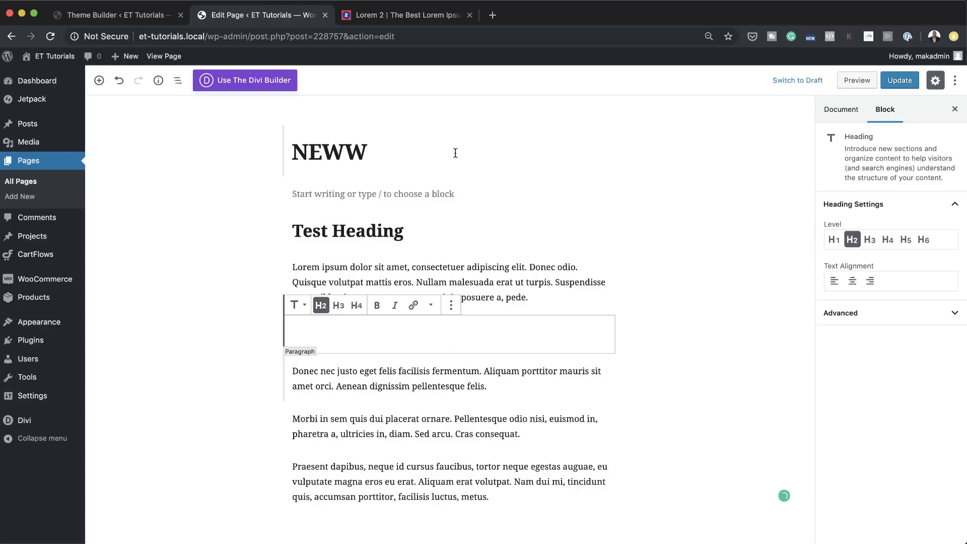
click(338, 305)
click(356, 306)
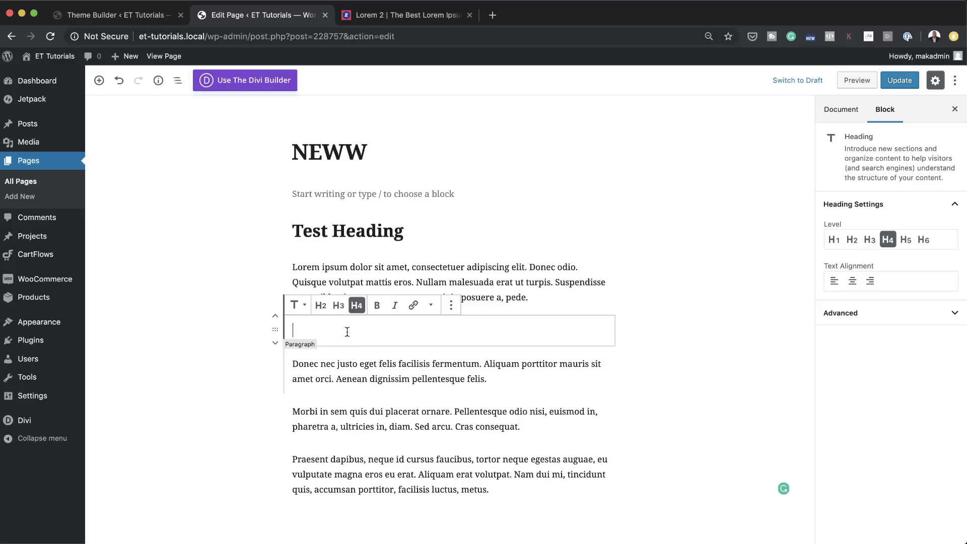
text(Heading 4)
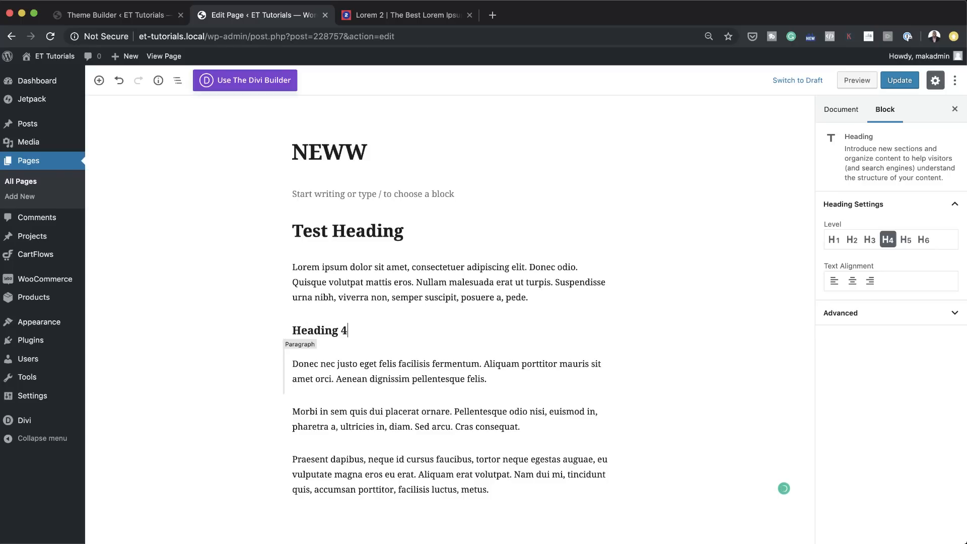
Step: Update the NEWW page and compare its live headings with the All Pages body layout
click(912, 77)
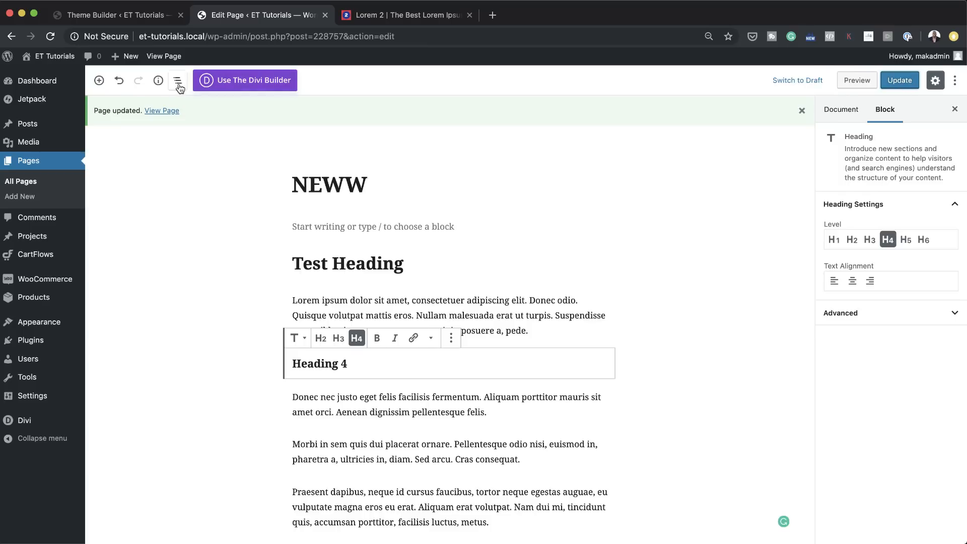
click(162, 111)
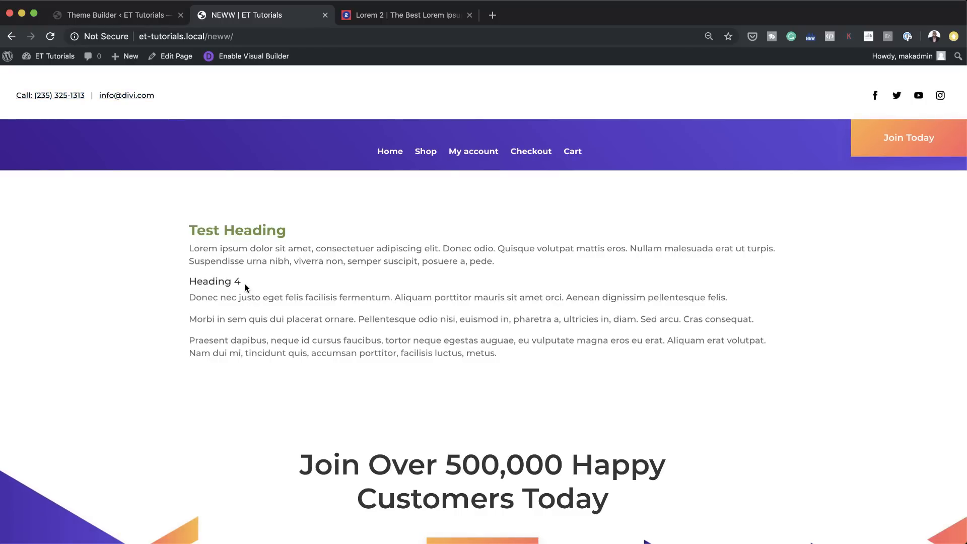
click(149, 20)
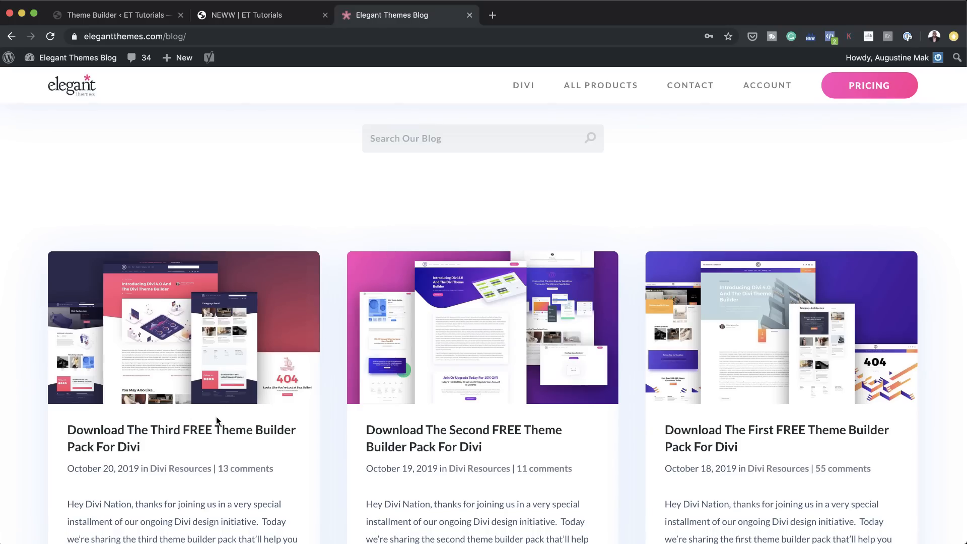
Step: Review the First FREE Theme Builder Pack post on the Elegant Themes blog and return to the Theme Builder layout
scroll(216, 403, down, 1)
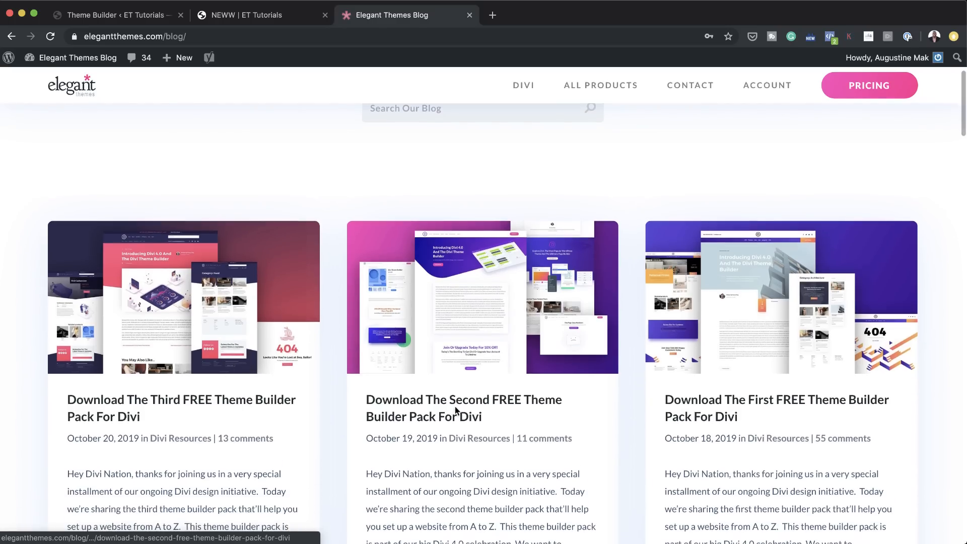
click(814, 298)
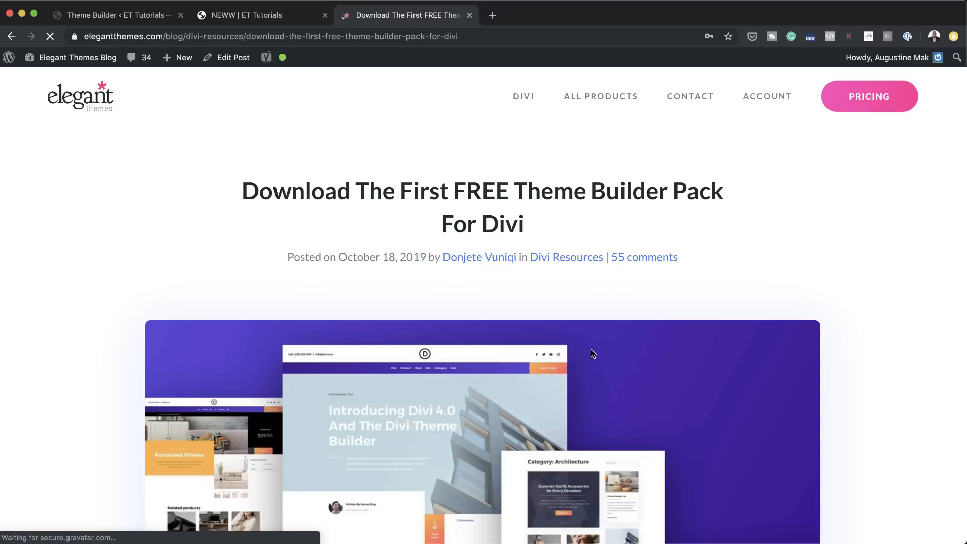
scroll(599, 360, down, 2)
scroll(606, 370, down, 10)
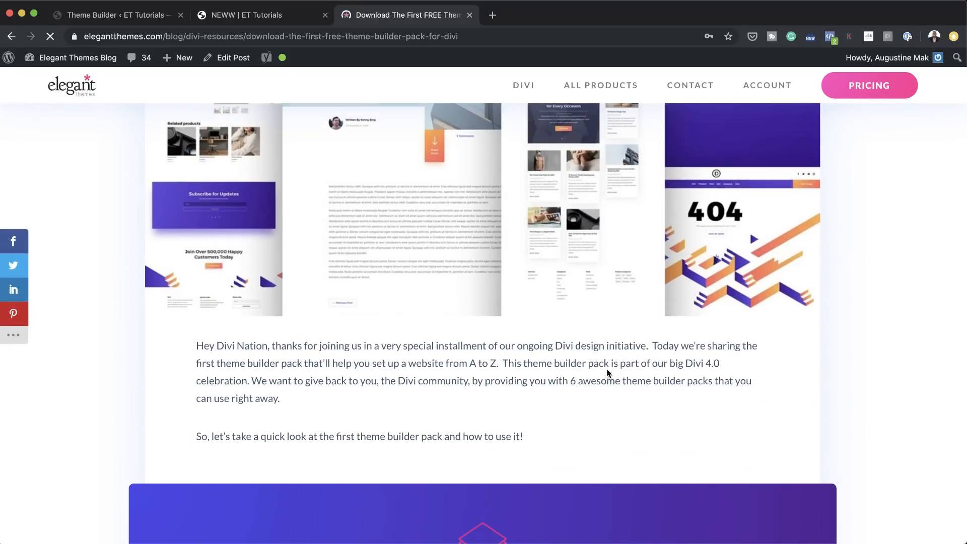
scroll(606, 368, down, 4)
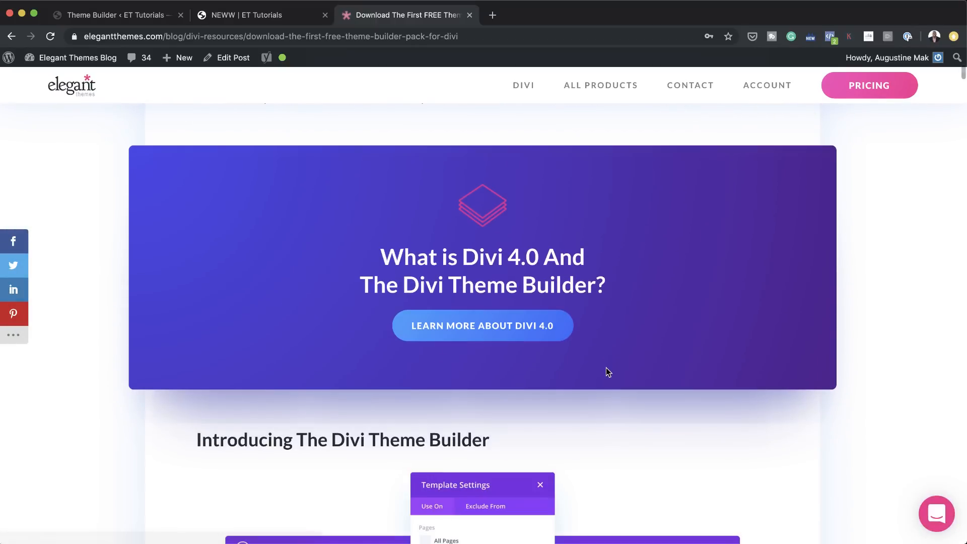
scroll(584, 355, down, 7)
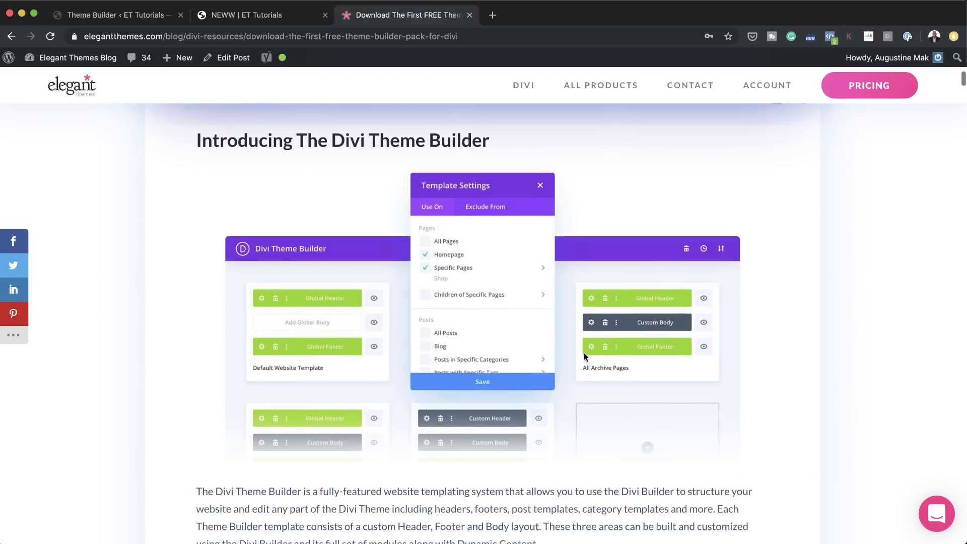
scroll(584, 355, down, 6)
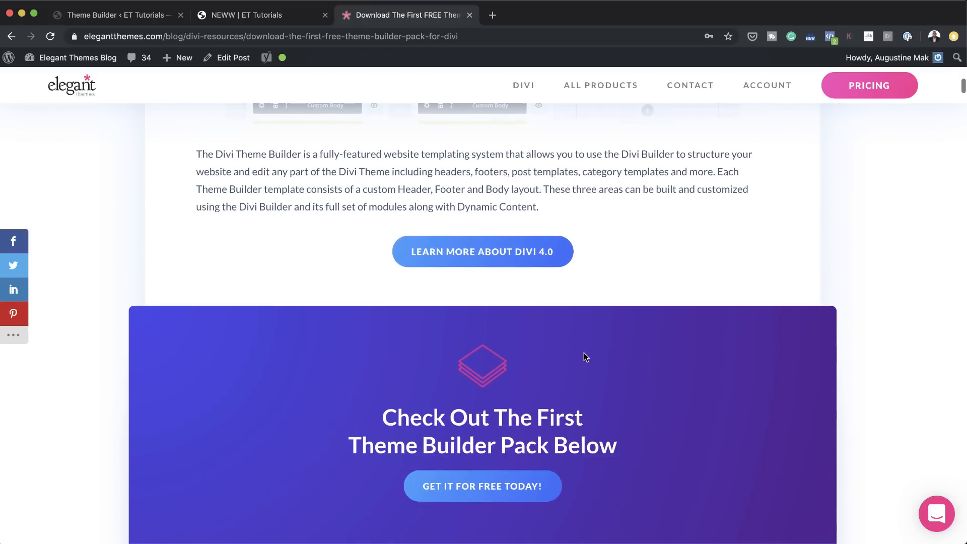
scroll(635, 391, up, 20)
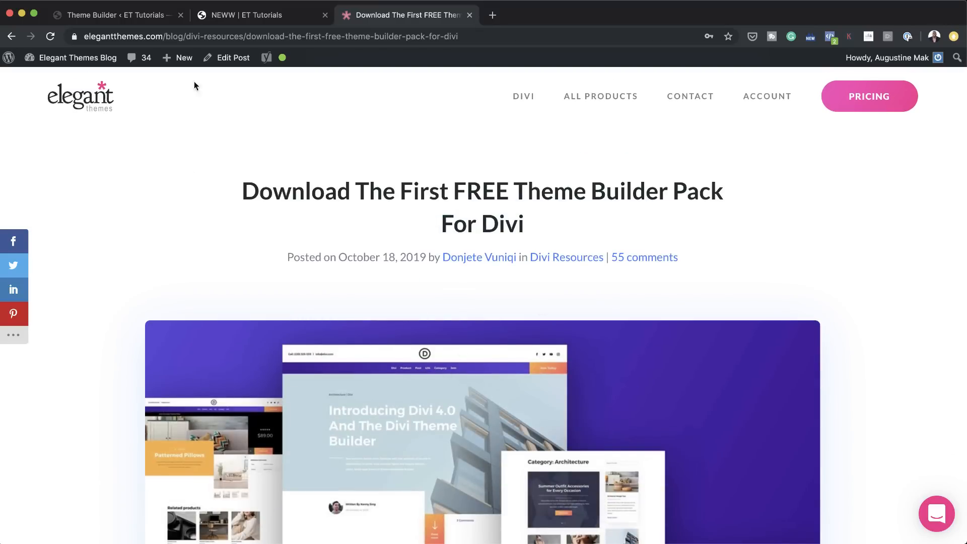
click(152, 19)
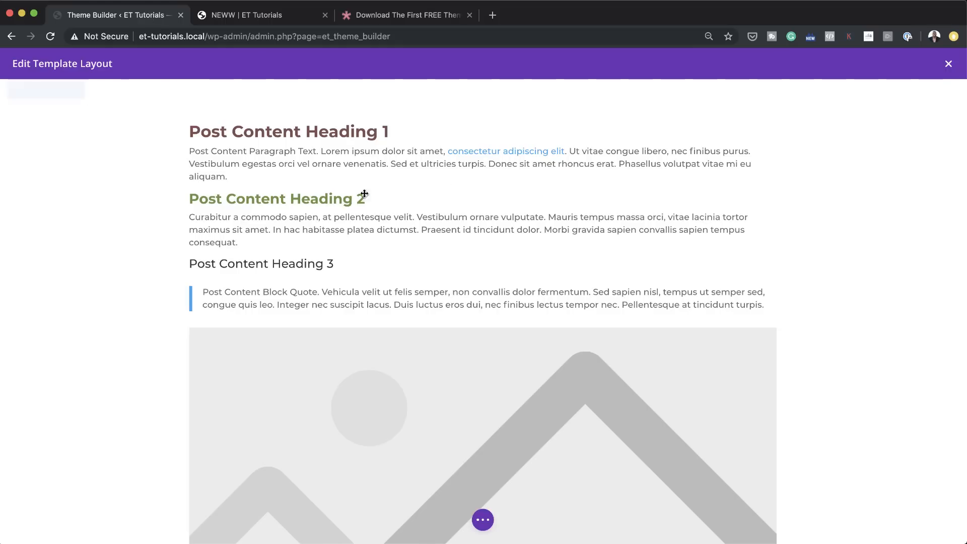
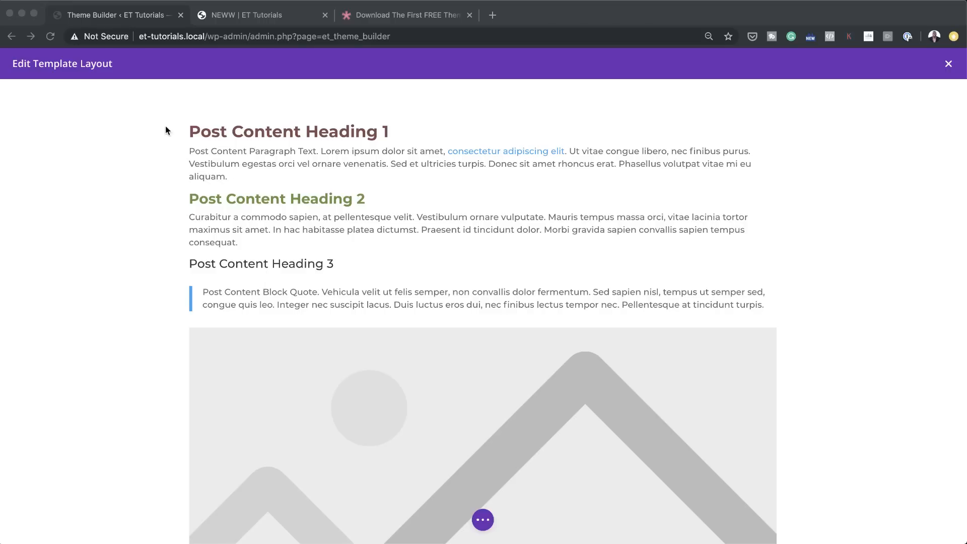
Step: Insert an Image module below the Post Content module in the All Pages body layout
click(132, 16)
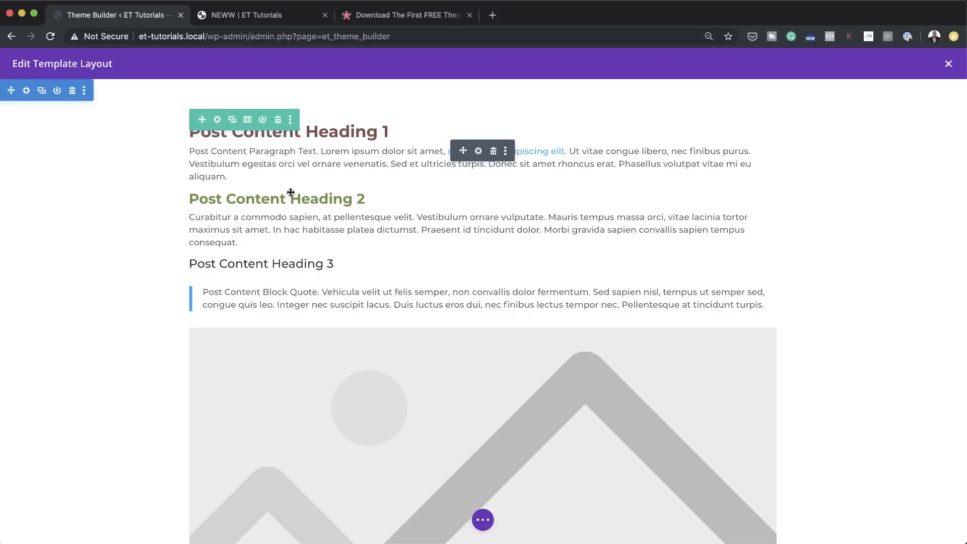
scroll(460, 301, down, 8)
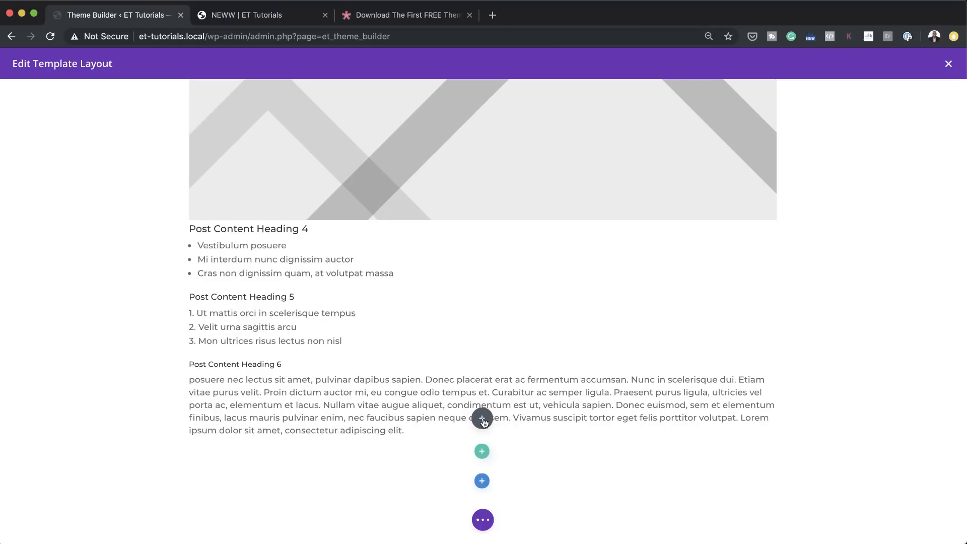
click(483, 419)
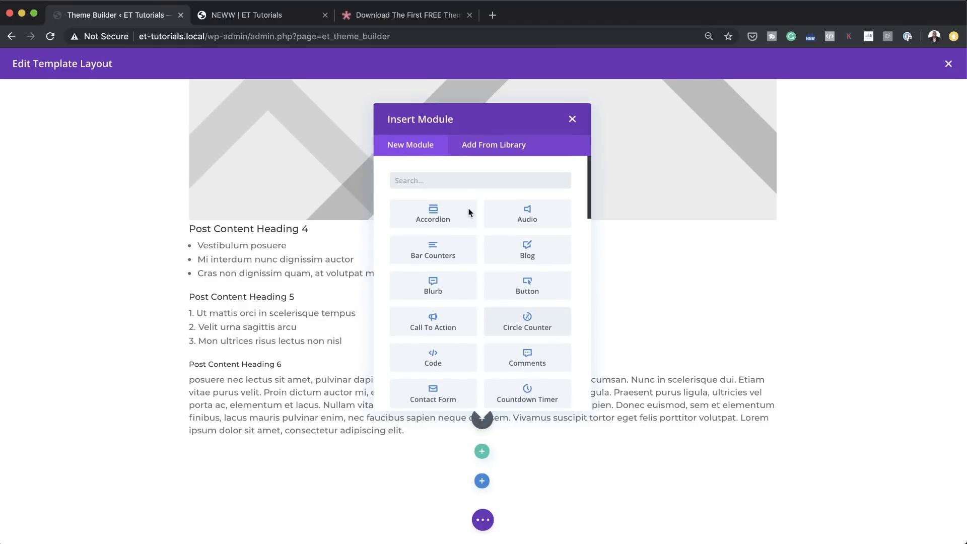
text(image)
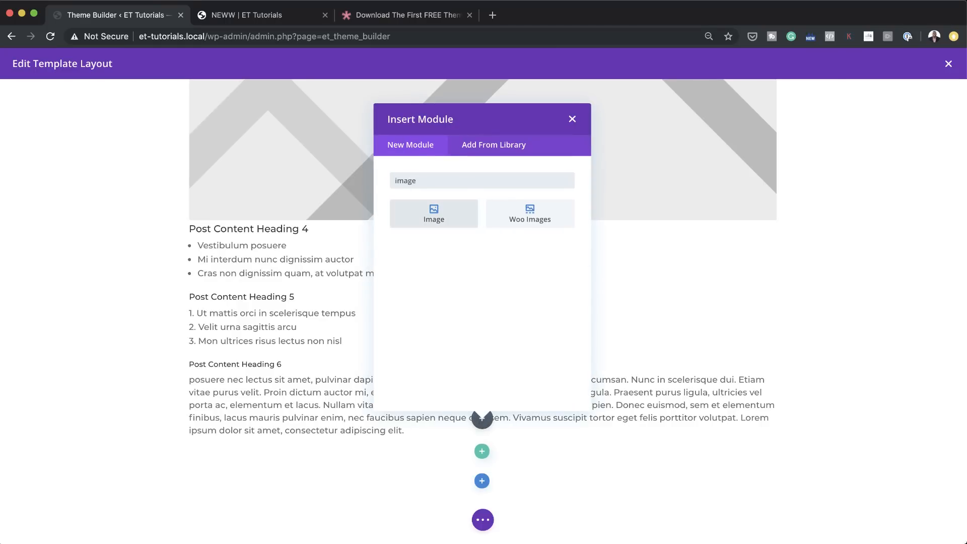
click(436, 212)
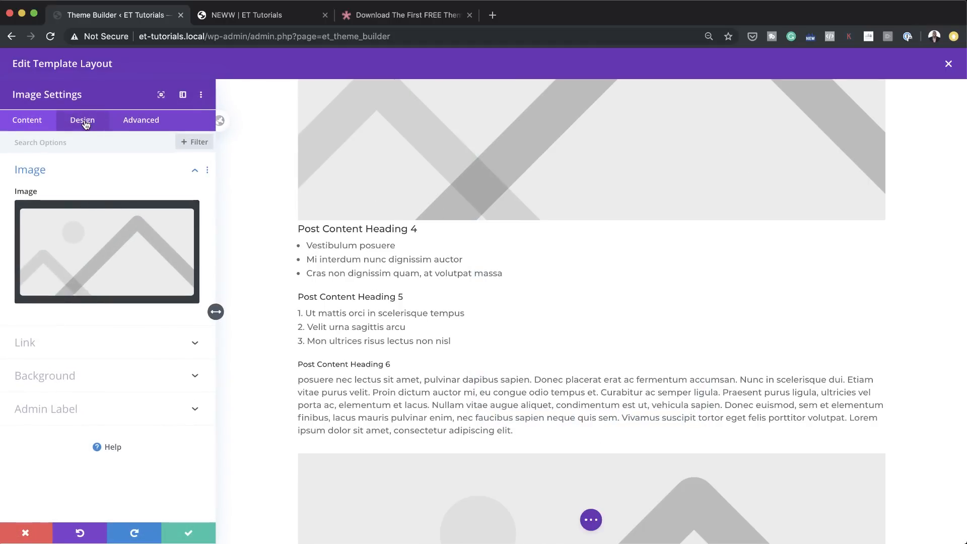
Step: Round the Image module's corners to 11px, set its lower-left corner to 8px, and save the Theme Builder changes
click(83, 122)
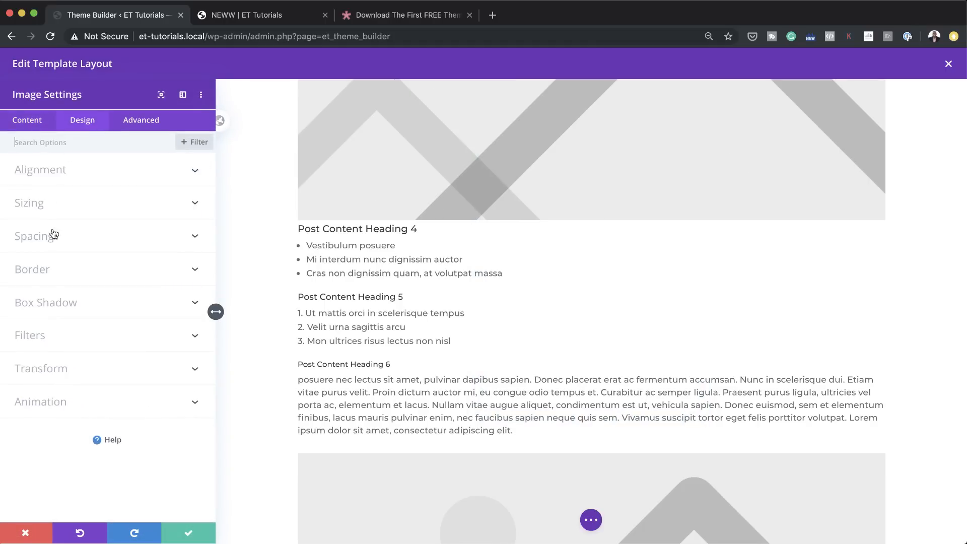
click(53, 274)
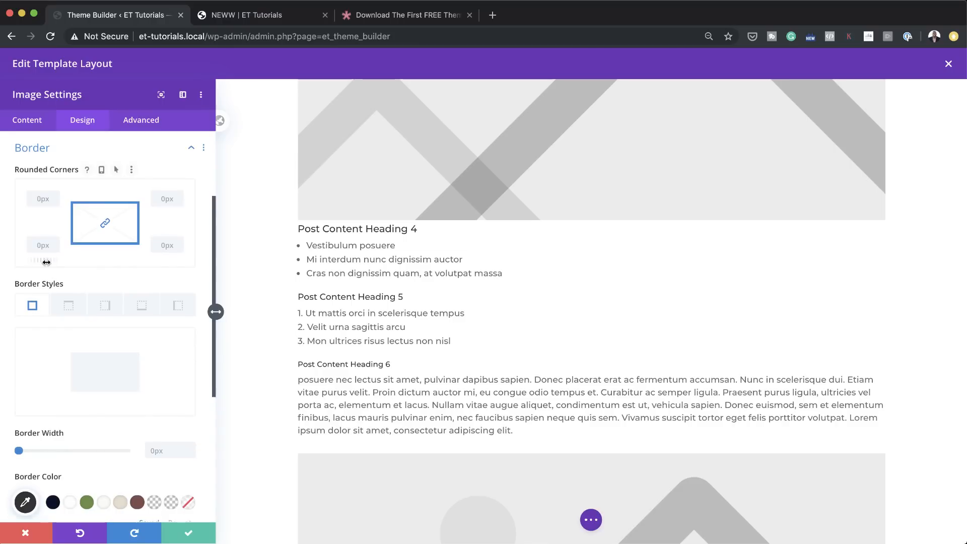
drag(53, 261, 65, 263)
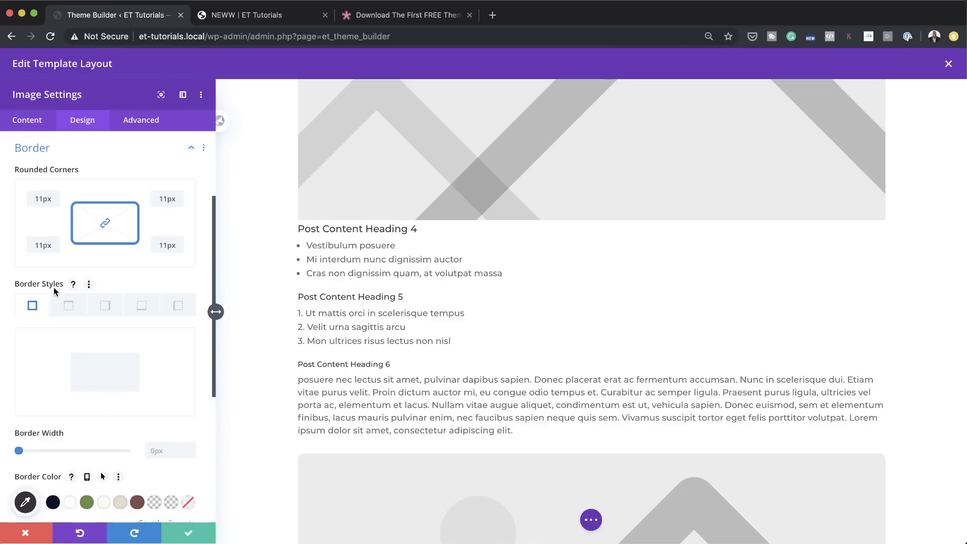
click(42, 246)
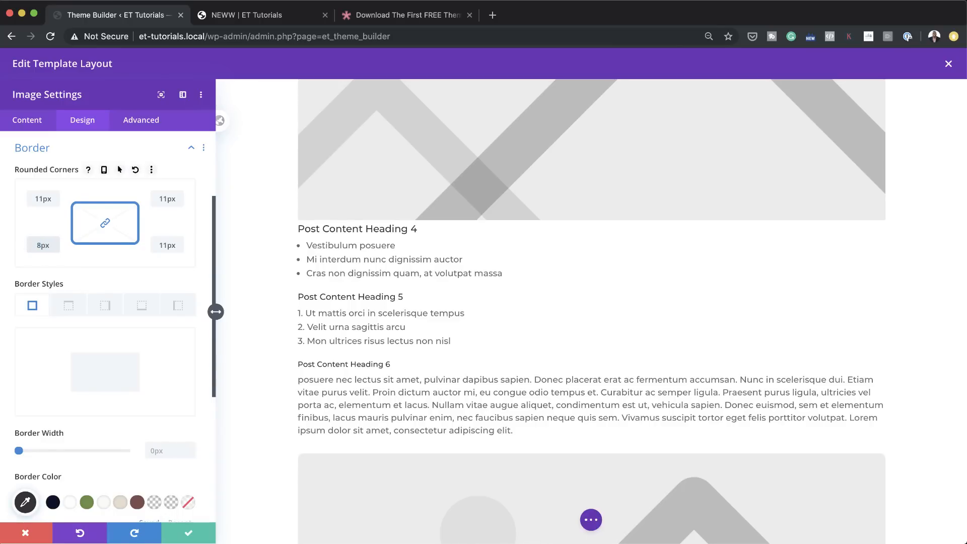
click(191, 532)
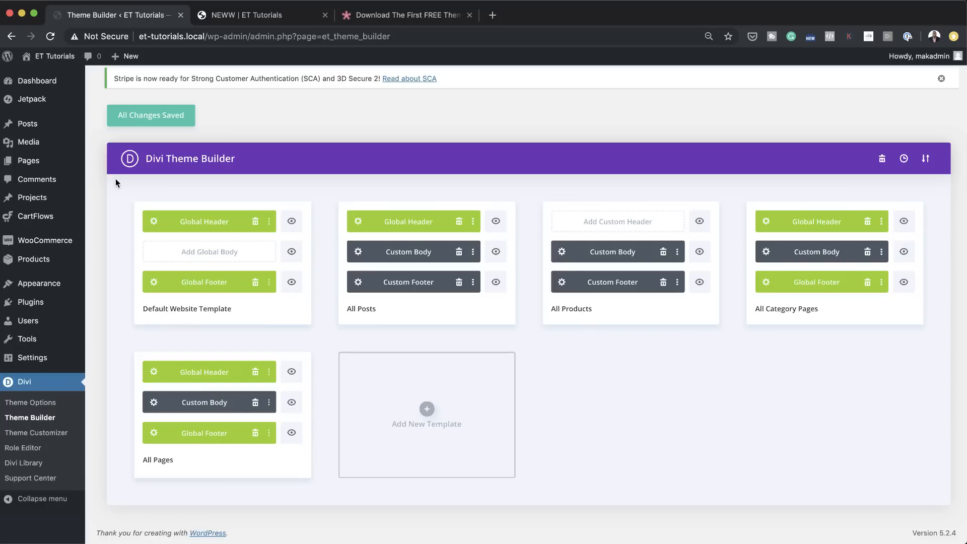
click(157, 119)
Step: Open the NEWW page for editing and insert an Image block between the second and third lorem ipsum paragraphs
click(268, 17)
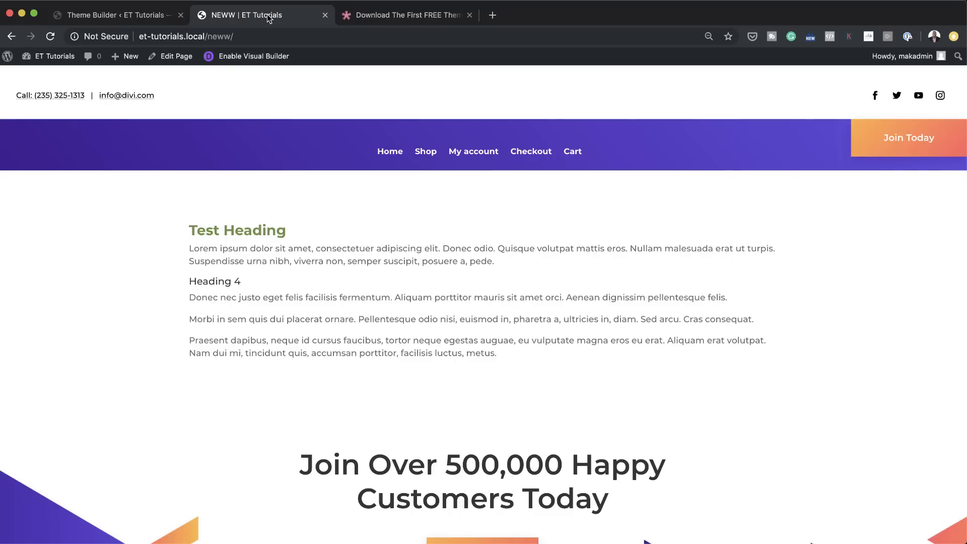
scroll(349, 240, down, 1)
scroll(349, 240, up, 1)
click(178, 57)
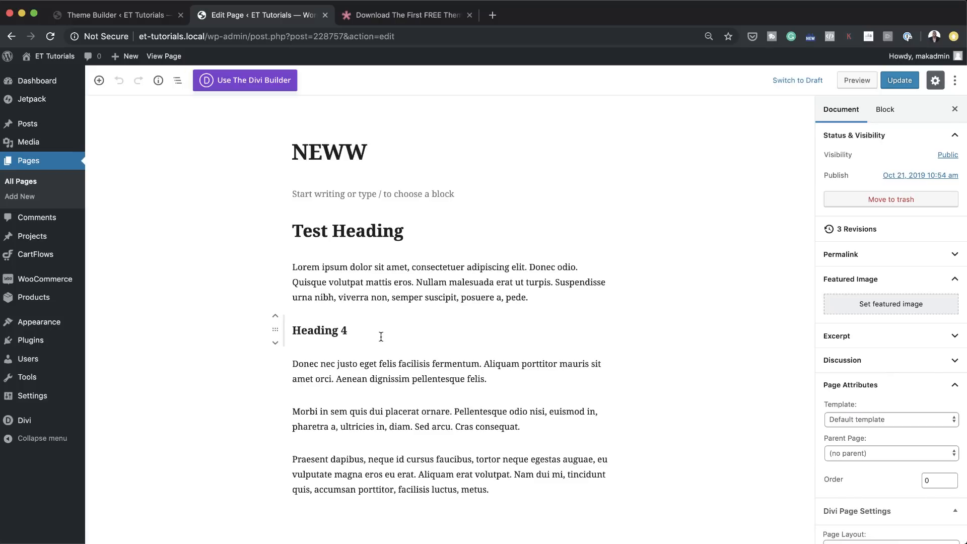
click(449, 393)
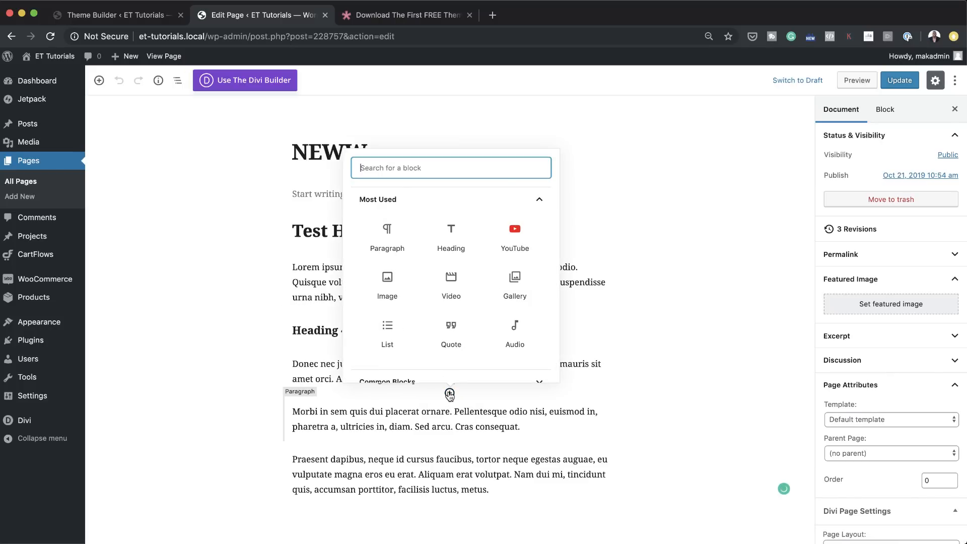
click(386, 282)
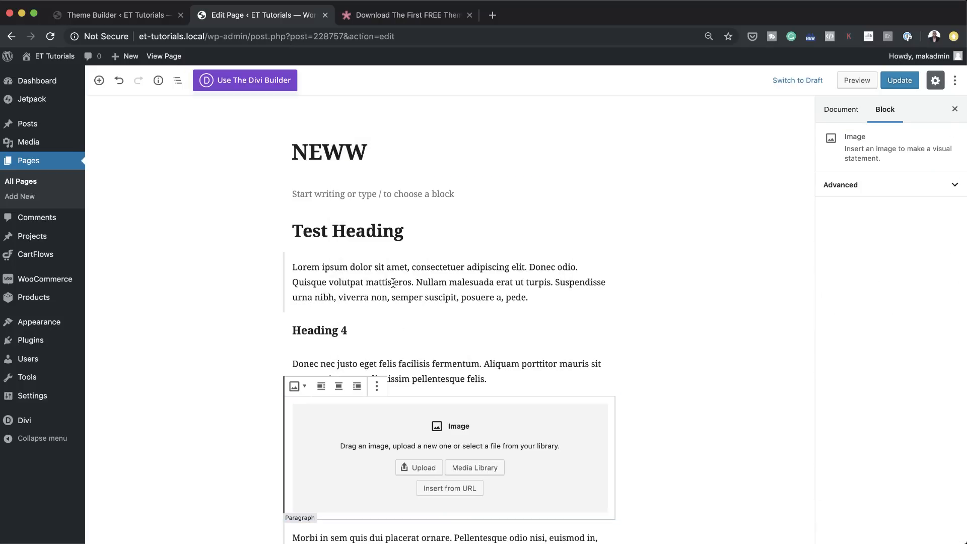
Step: Fill the new Image block with tea_shop_01.jpg from the media library
click(454, 468)
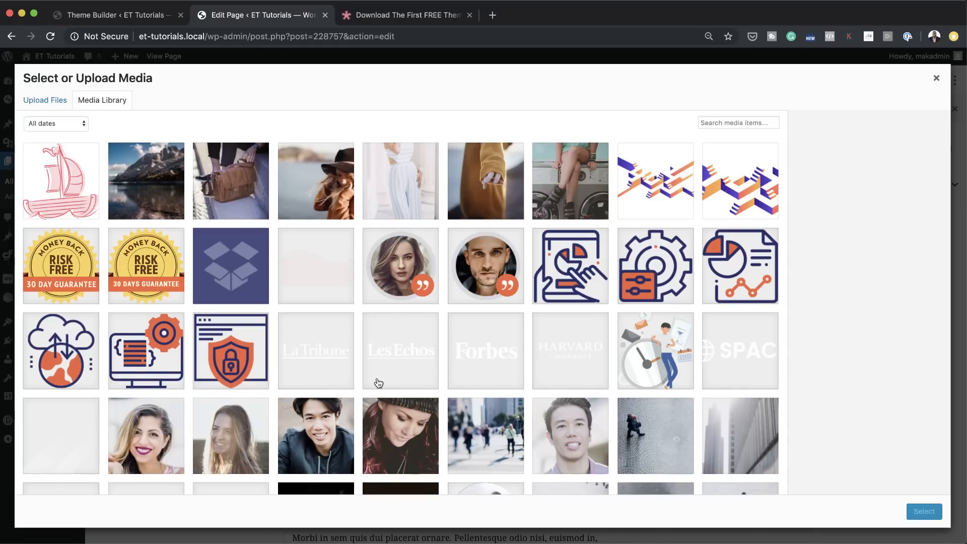
scroll(377, 383, down, 10)
scroll(378, 383, down, 2)
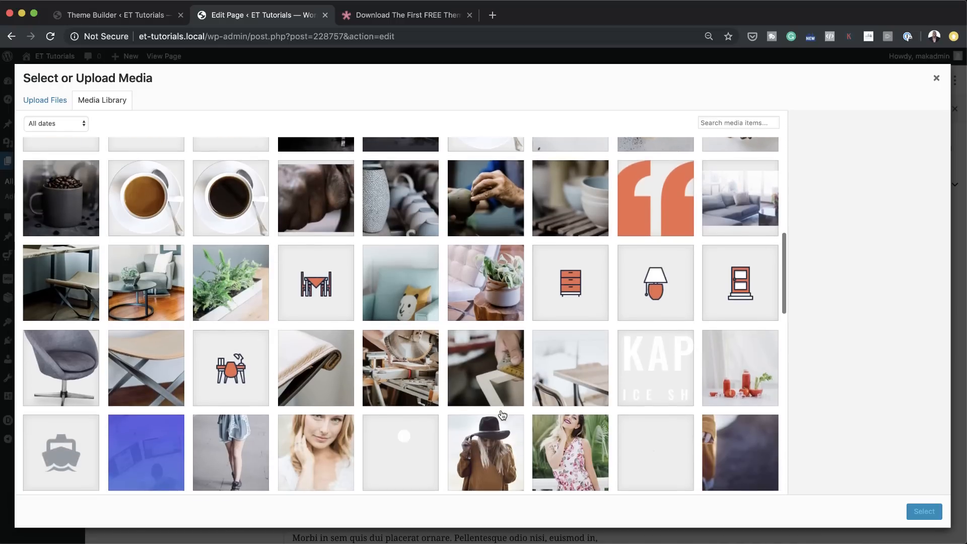
scroll(501, 413, down, 2)
click(503, 251)
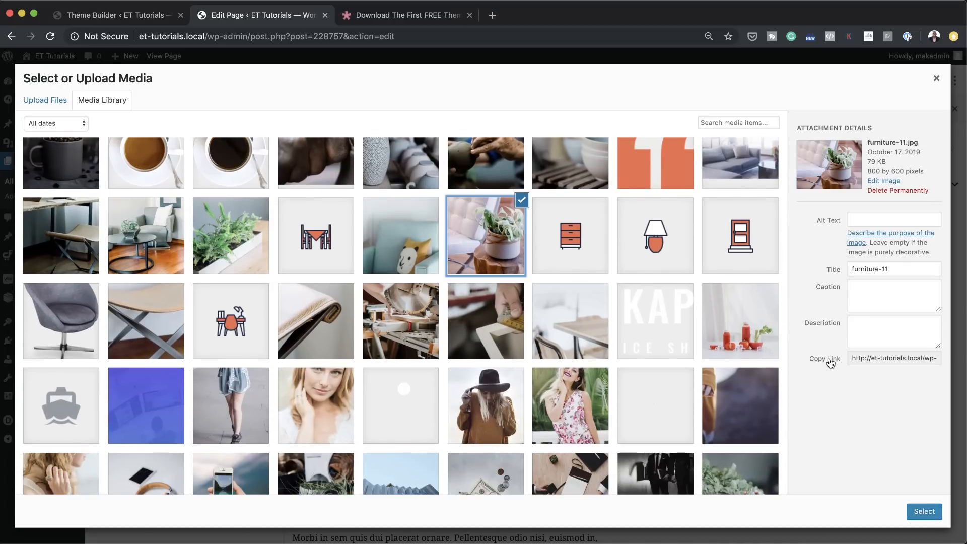
scroll(589, 387, down, 5)
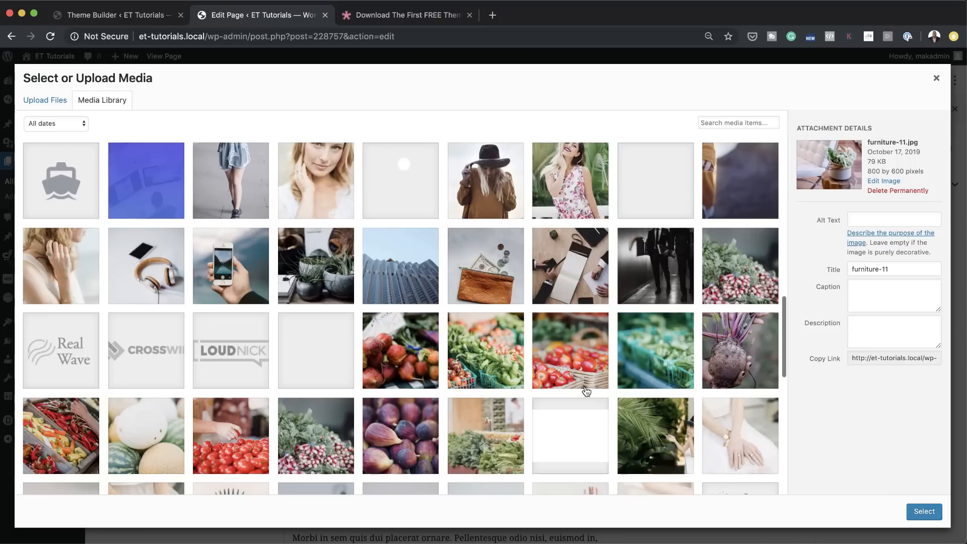
click(508, 355)
click(603, 364)
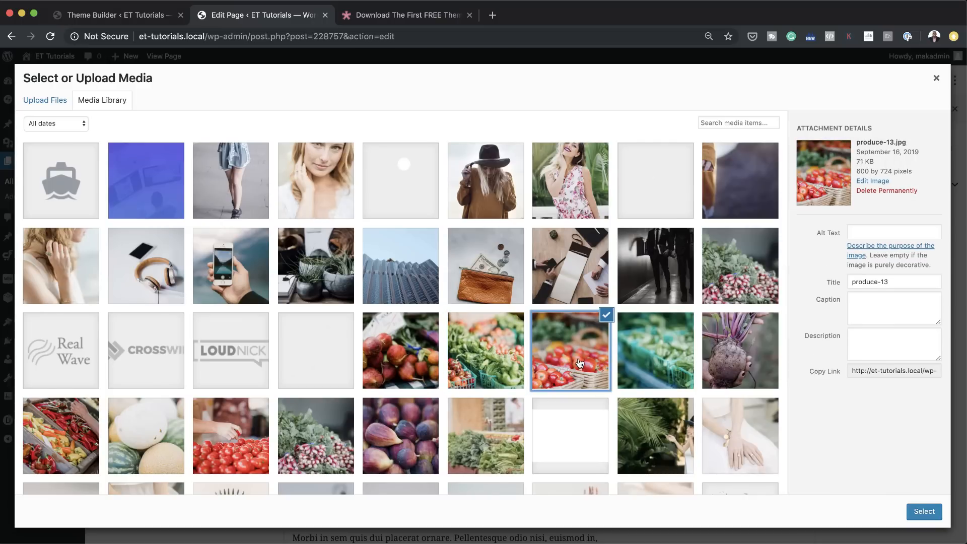
scroll(580, 363, down, 3)
click(575, 437)
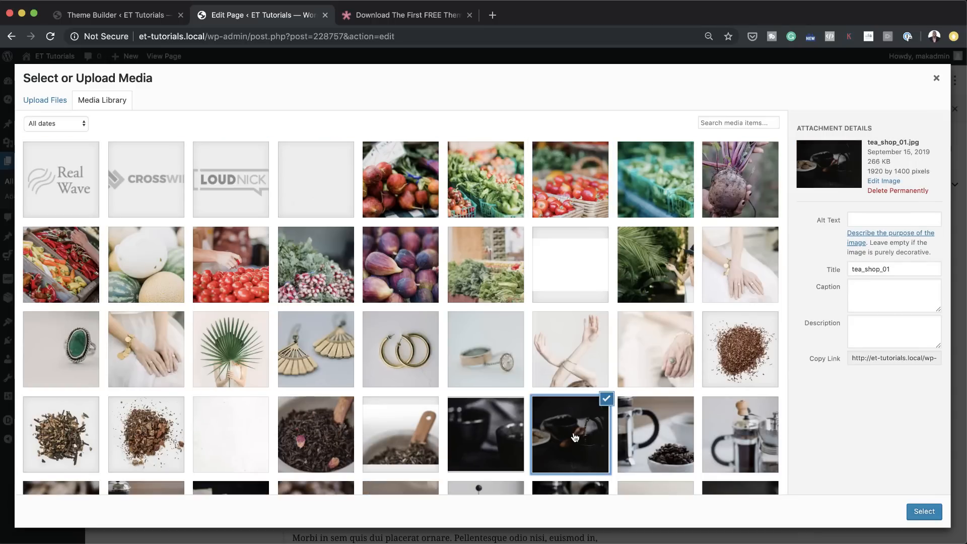
click(924, 512)
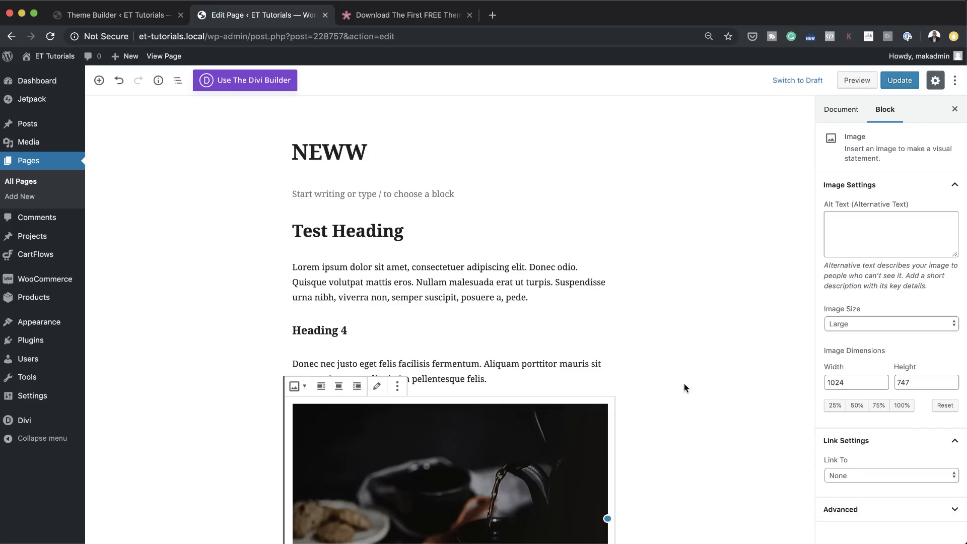
Step: Update the NEWW page and compare the corners of its tea photo with the template's placeholder image on the live page
click(889, 80)
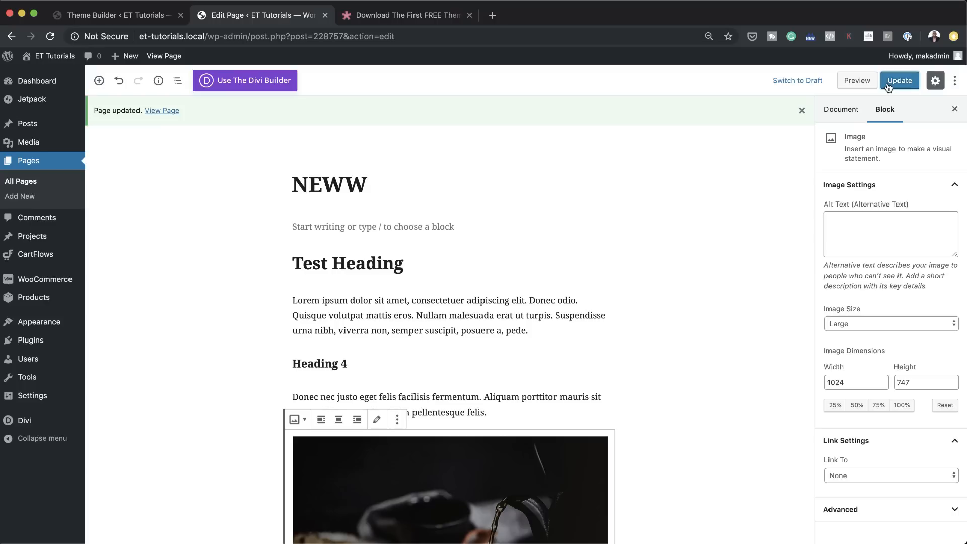
click(893, 80)
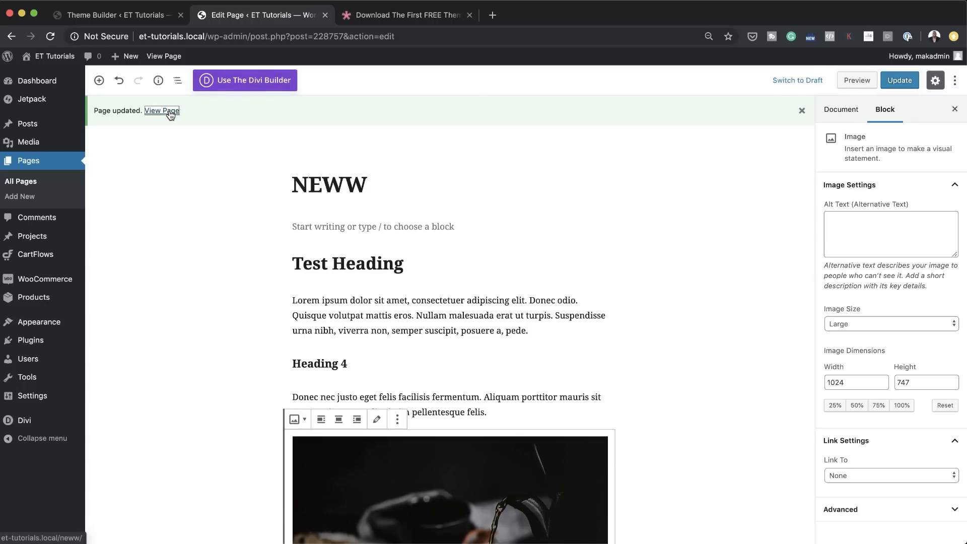
click(171, 111)
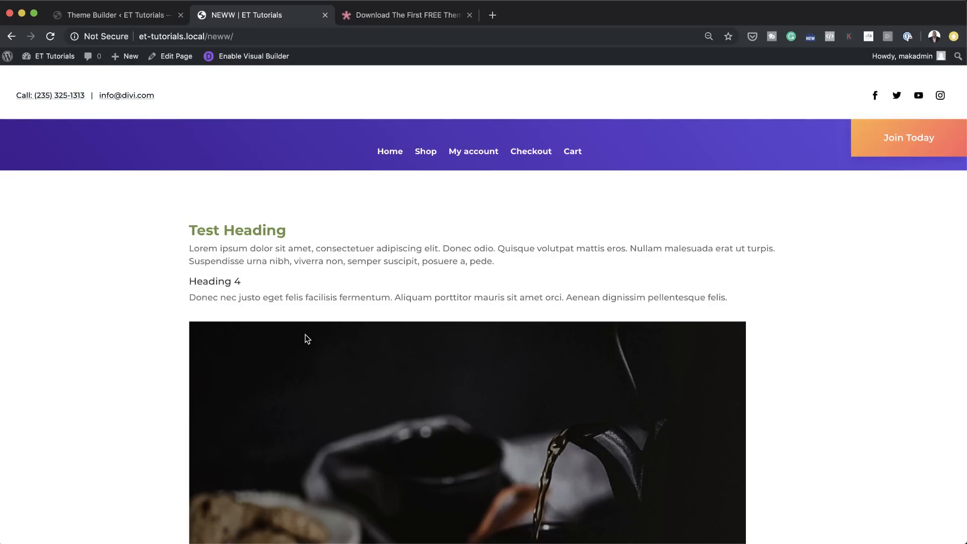
scroll(307, 338, down, 10)
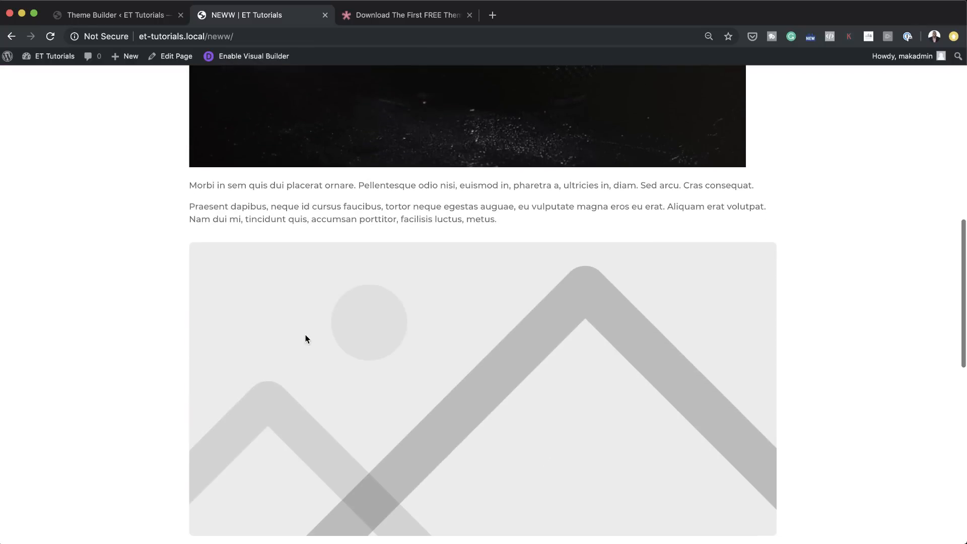
scroll(305, 334, up, 4)
scroll(305, 335, down, 1)
scroll(305, 335, up, 5)
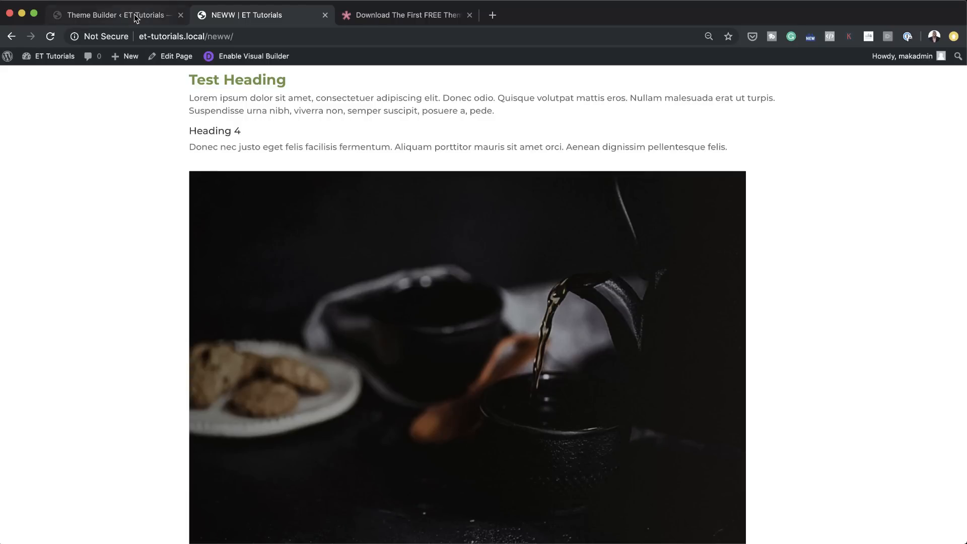
Step: Reopen the All Pages custom body layout, round the image corners in the Post Content module's design settings, and save the module
click(153, 10)
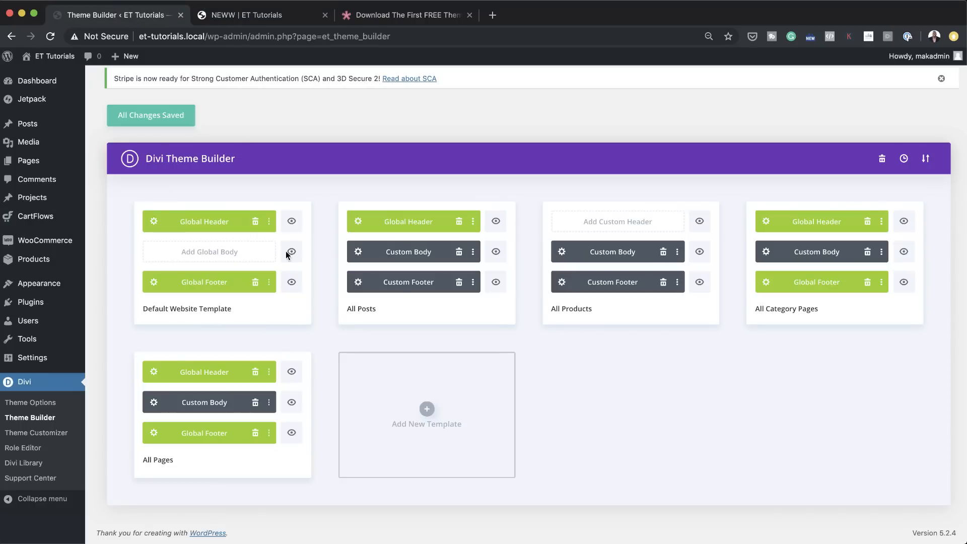
click(154, 402)
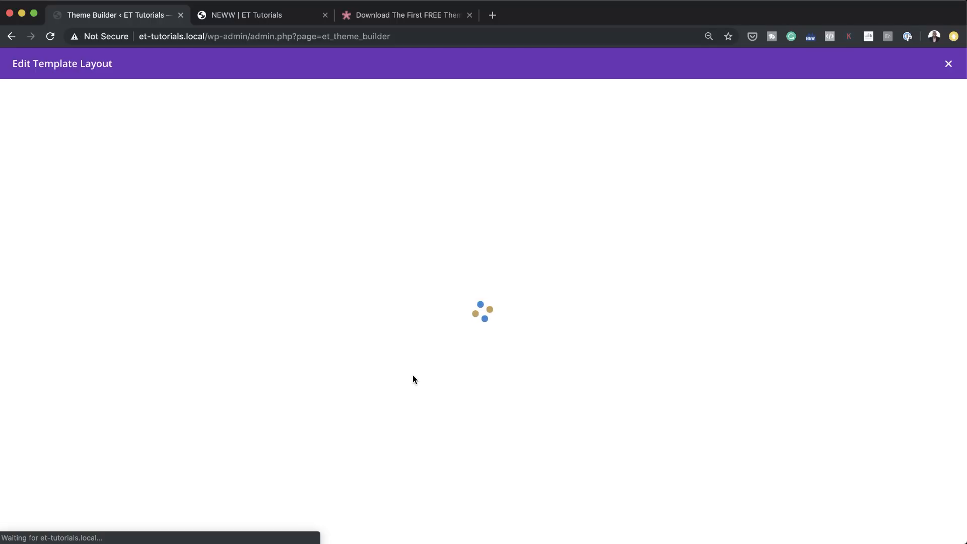
scroll(412, 378, down, 15)
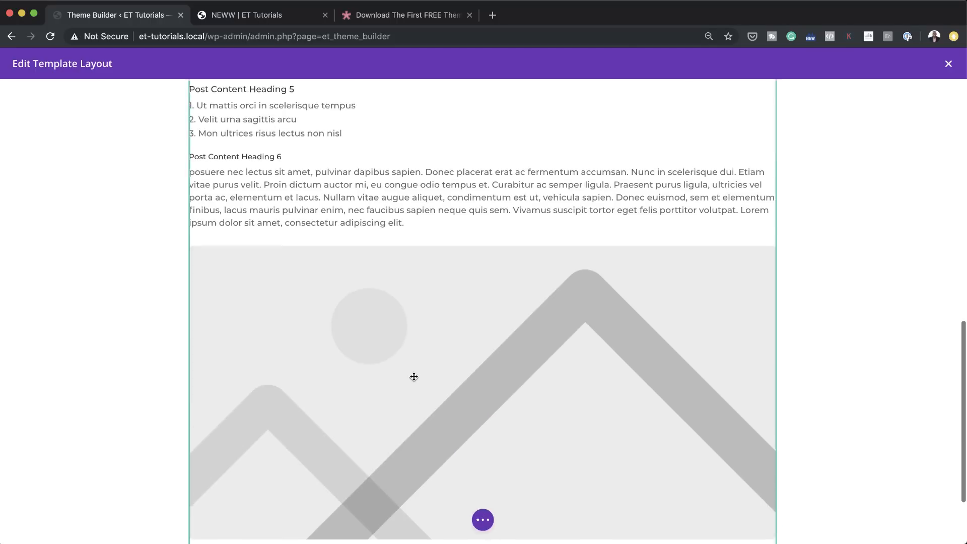
mouse_move(419, 392)
scroll(476, 337, up, 10)
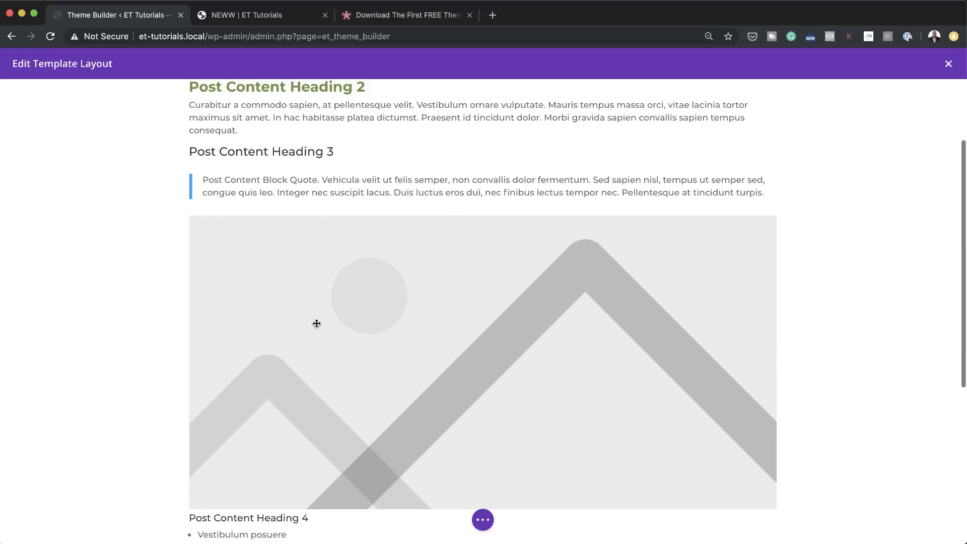
scroll(375, 323, up, 3)
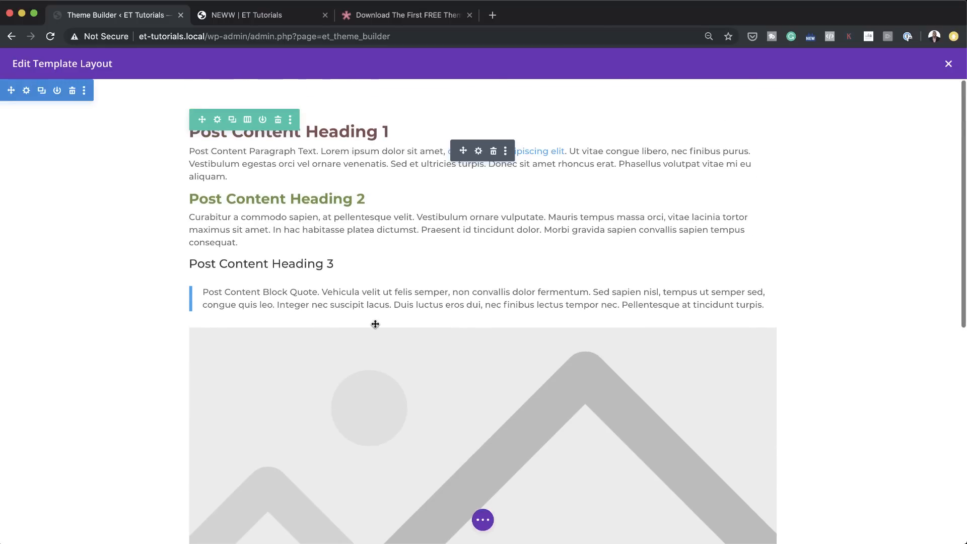
click(477, 152)
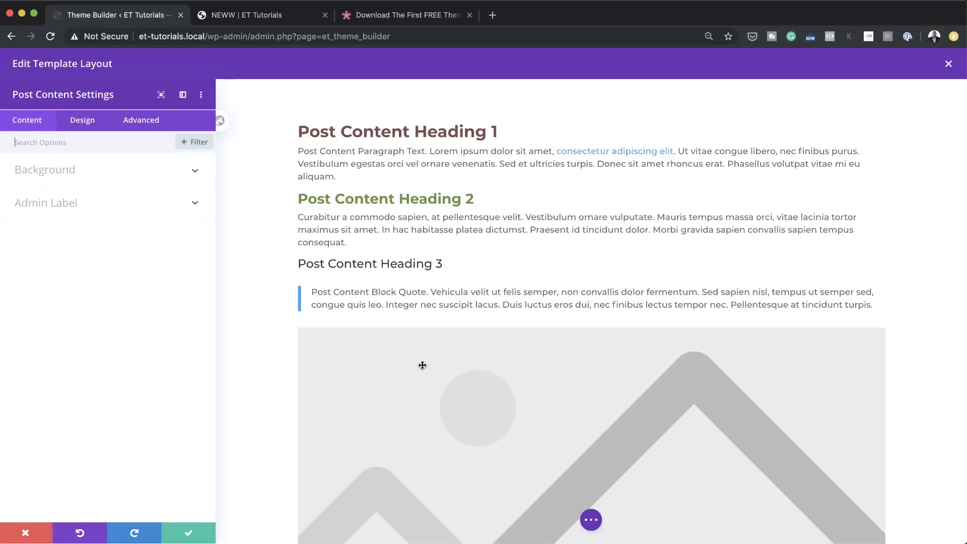
click(82, 125)
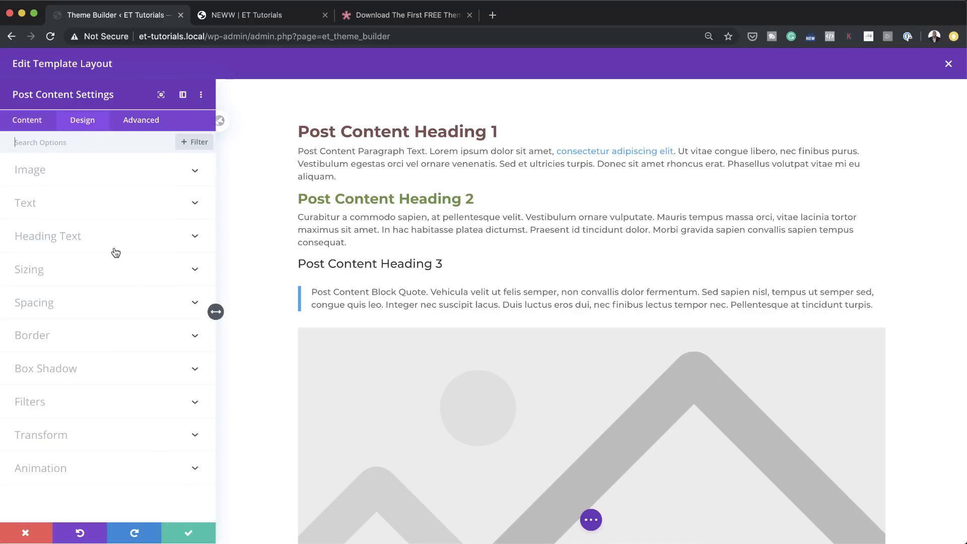
click(64, 170)
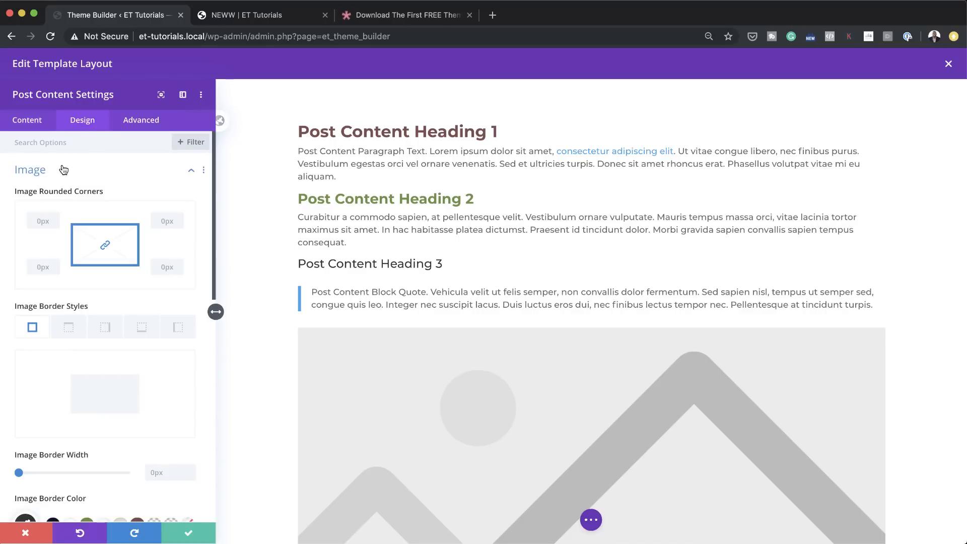
drag(49, 281, 60, 281)
click(189, 536)
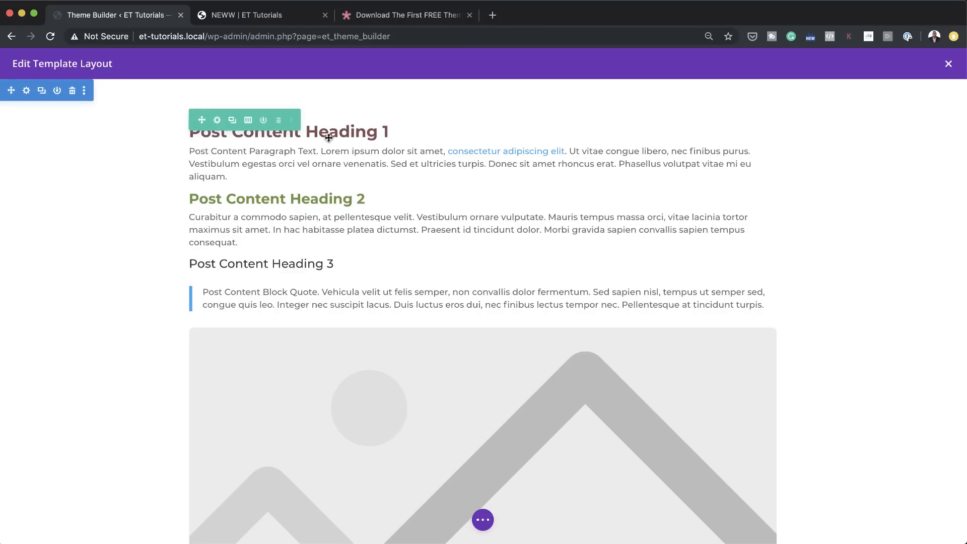
Step: Close the All Pages body layout, save the Theme Builder changes, and check the tea photo's corners on the reloaded NEWW page
click(948, 66)
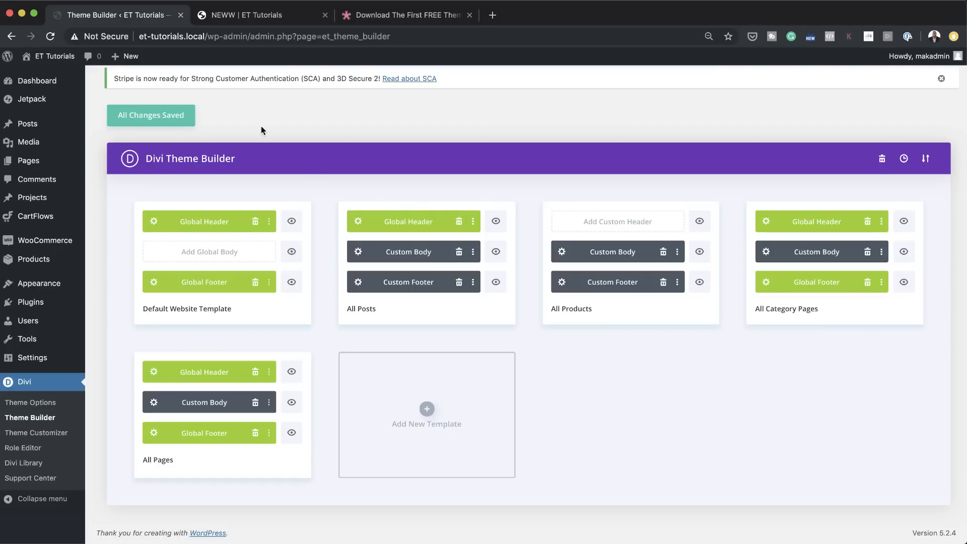
click(158, 117)
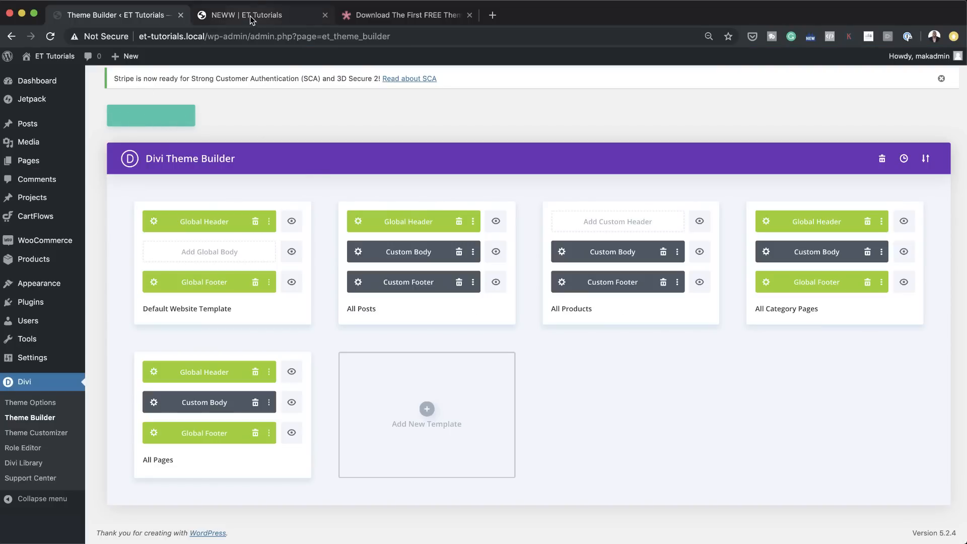
click(250, 16)
click(50, 37)
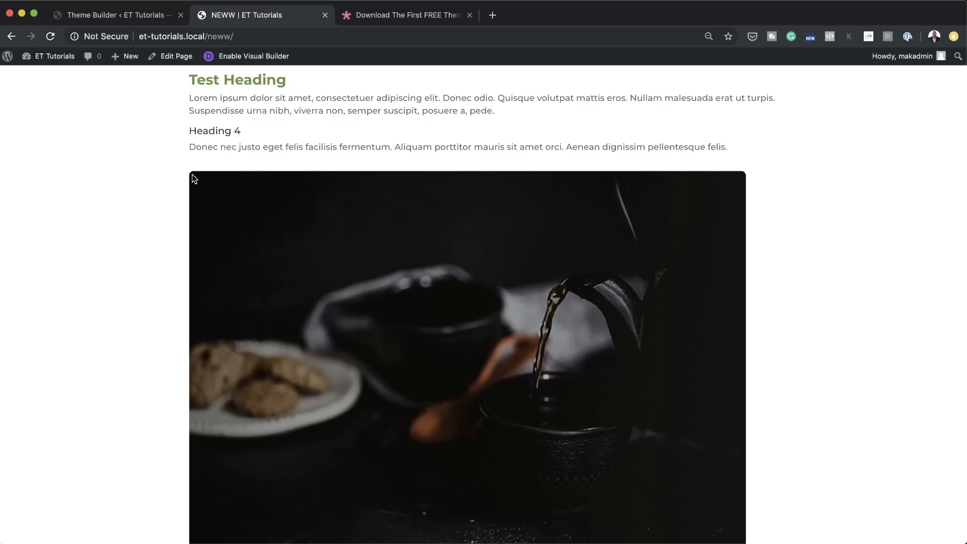
scroll(173, 241, down, 6)
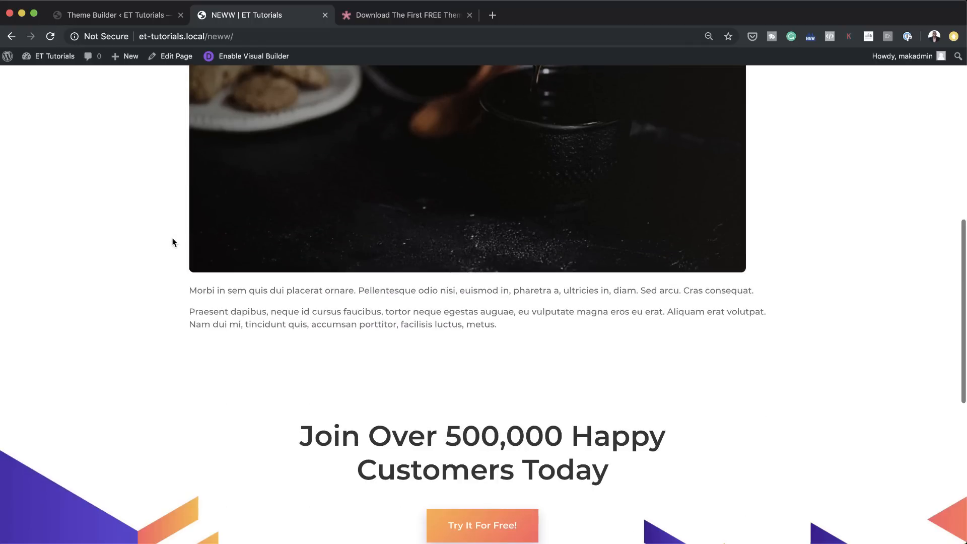
scroll(173, 239, up, 7)
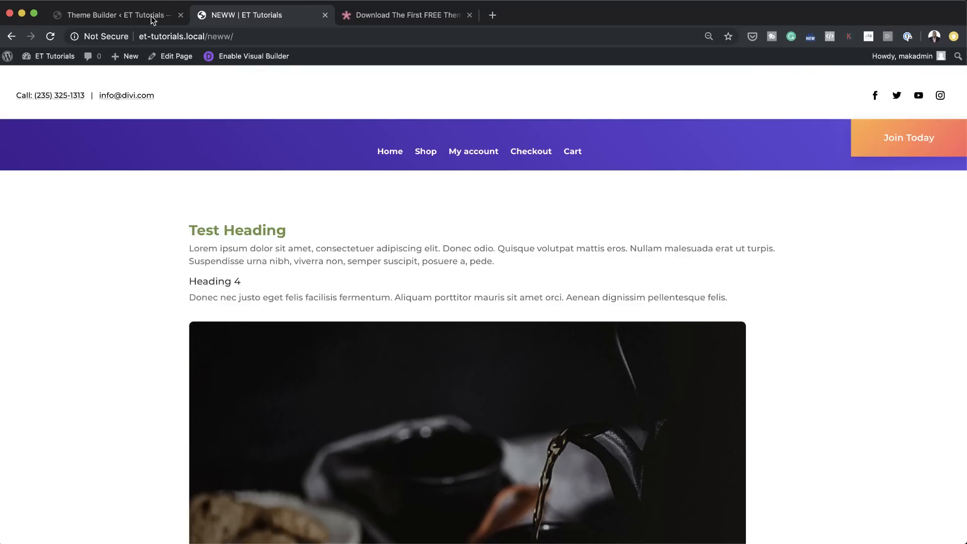
Step: Compare the NEWW page's content in the default editor with the Post Content styling in the All Pages custom body layout
click(177, 60)
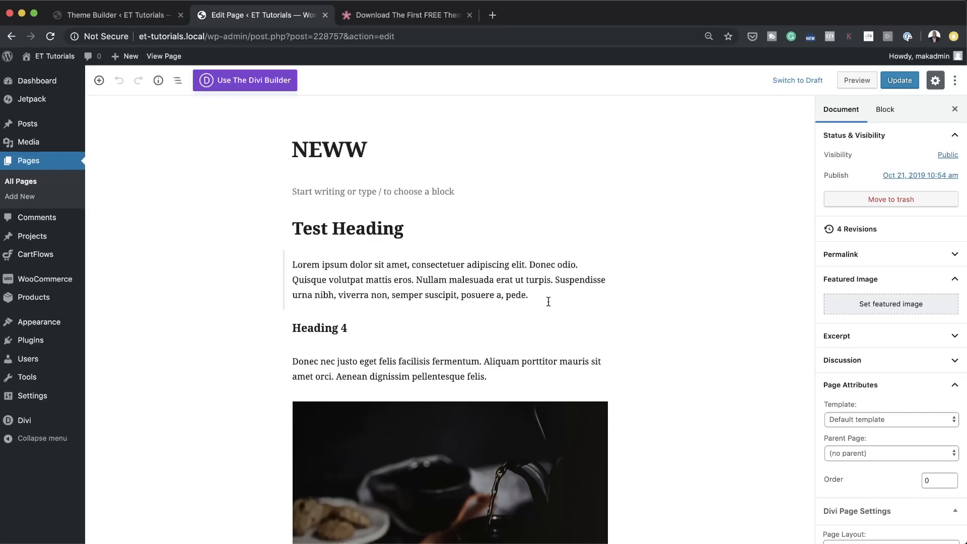
scroll(549, 302, down, 5)
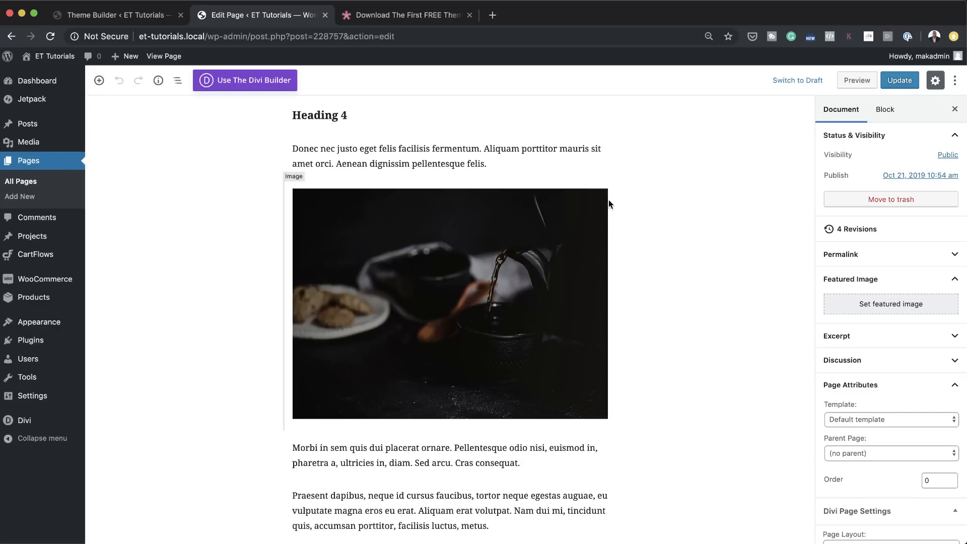
click(132, 20)
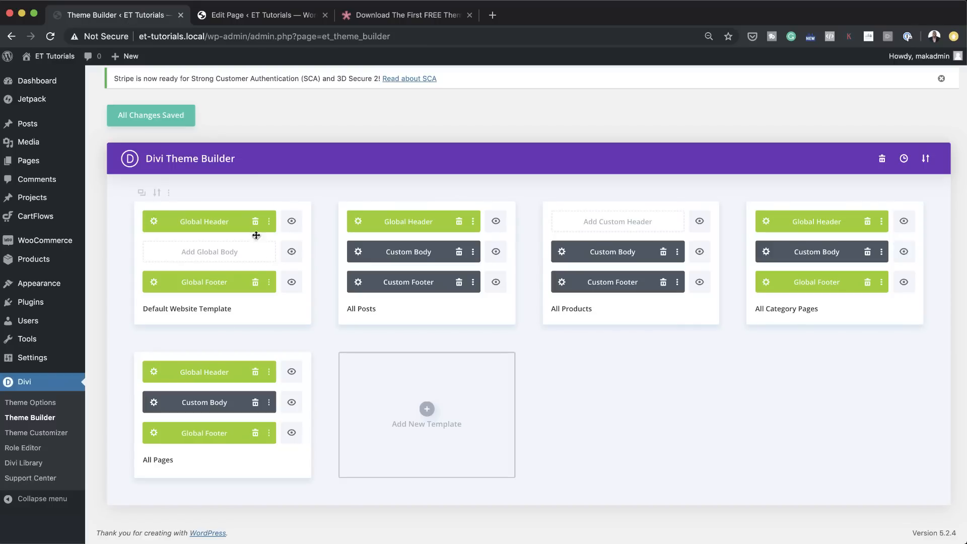
click(155, 406)
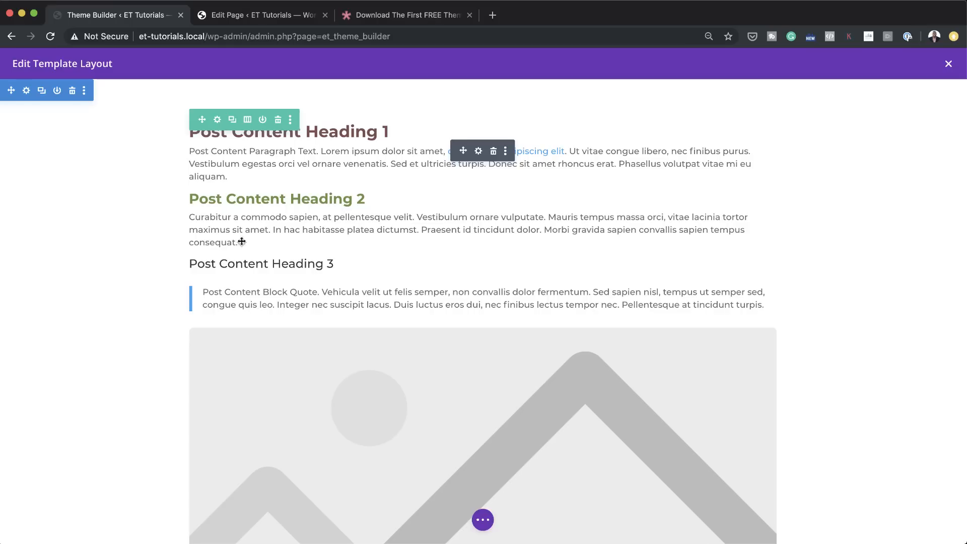
scroll(351, 260, down, 5)
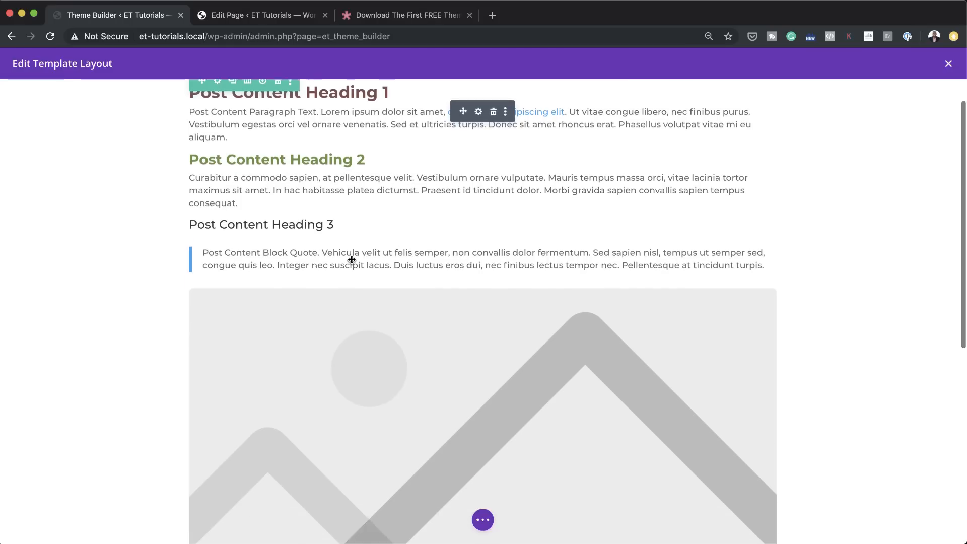
scroll(352, 260, down, 4)
scroll(352, 260, up, 9)
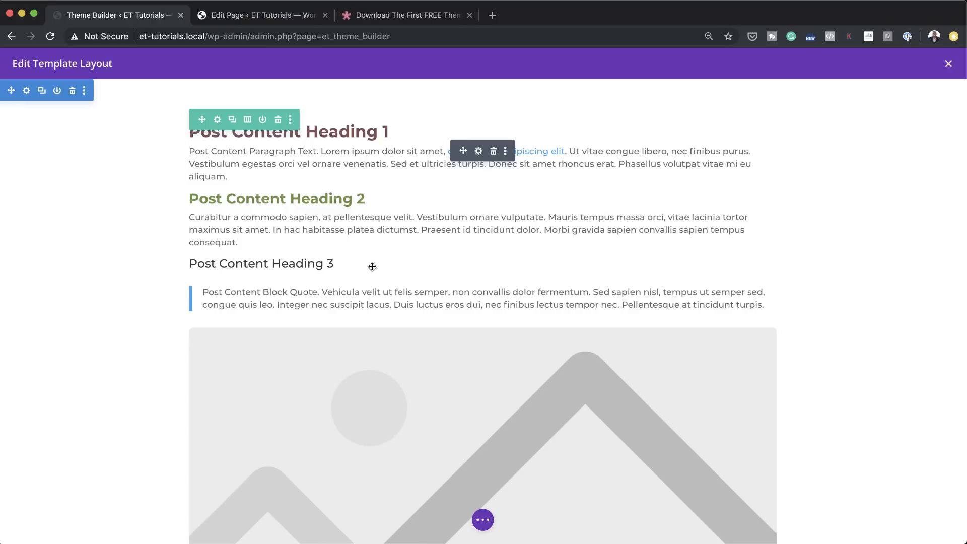
click(948, 64)
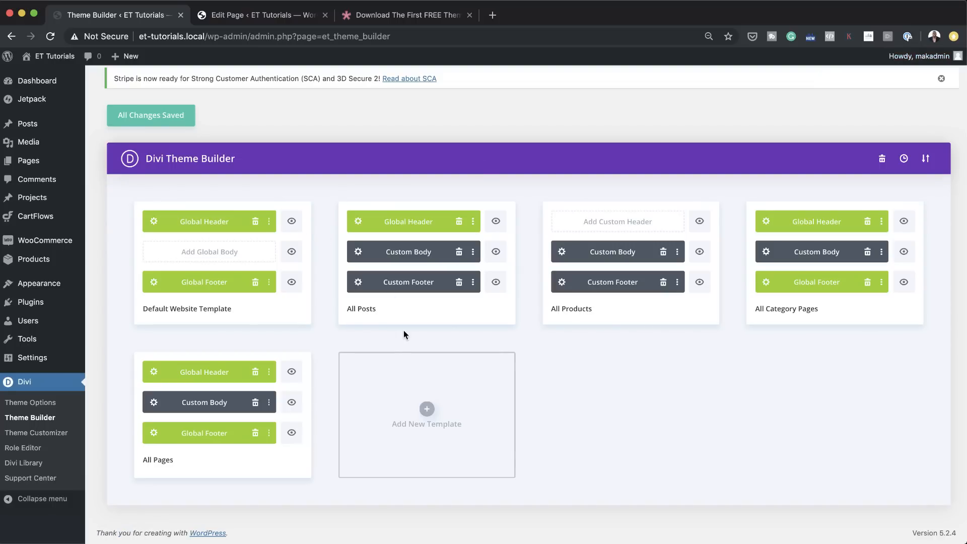
Step: In the All Posts custom body, insert a regular section with a one-column row and a Call To Action module below the post title section
click(359, 253)
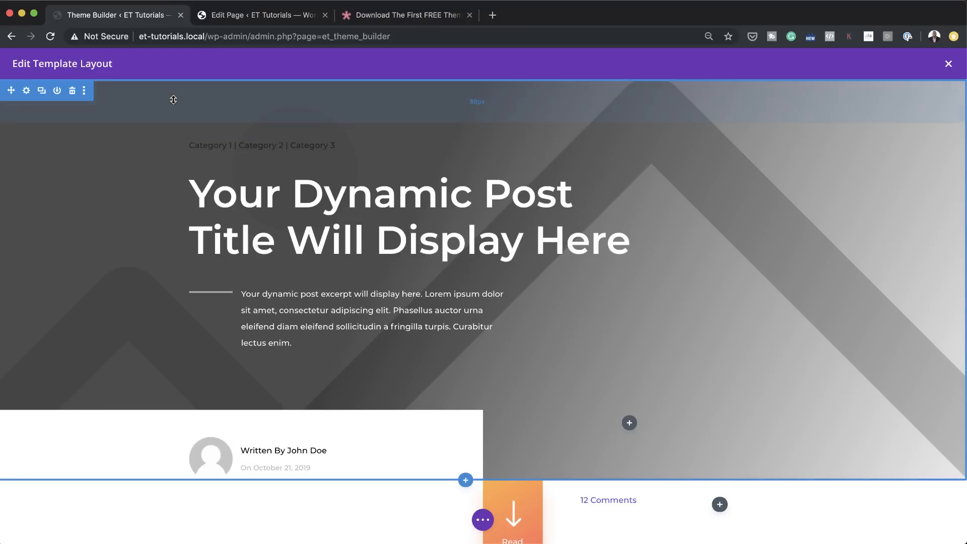
click(465, 480)
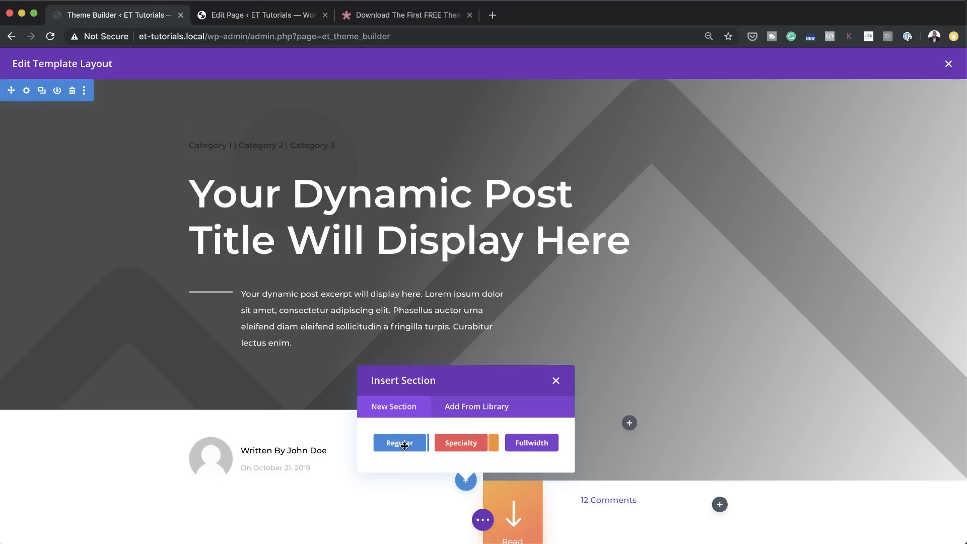
click(403, 443)
click(428, 316)
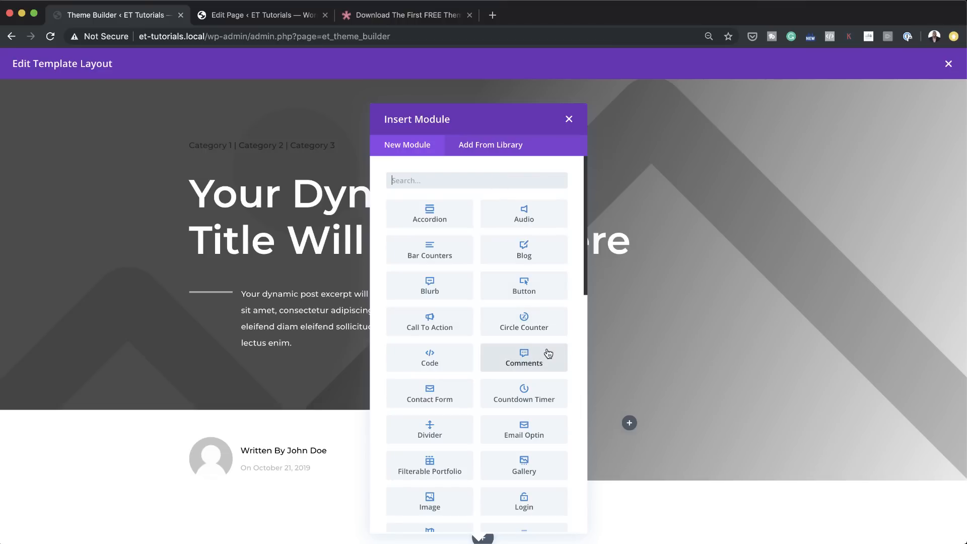
scroll(548, 353, down, 1)
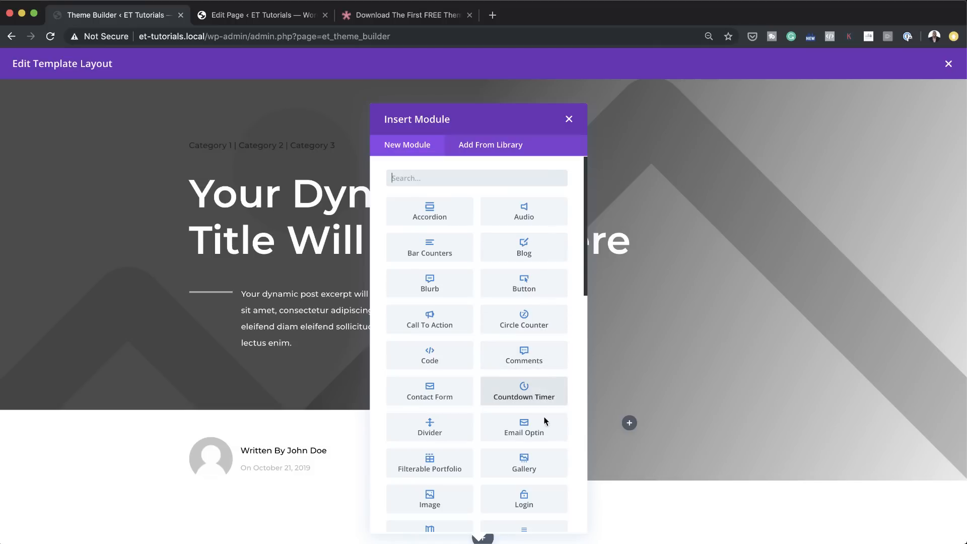
text(call)
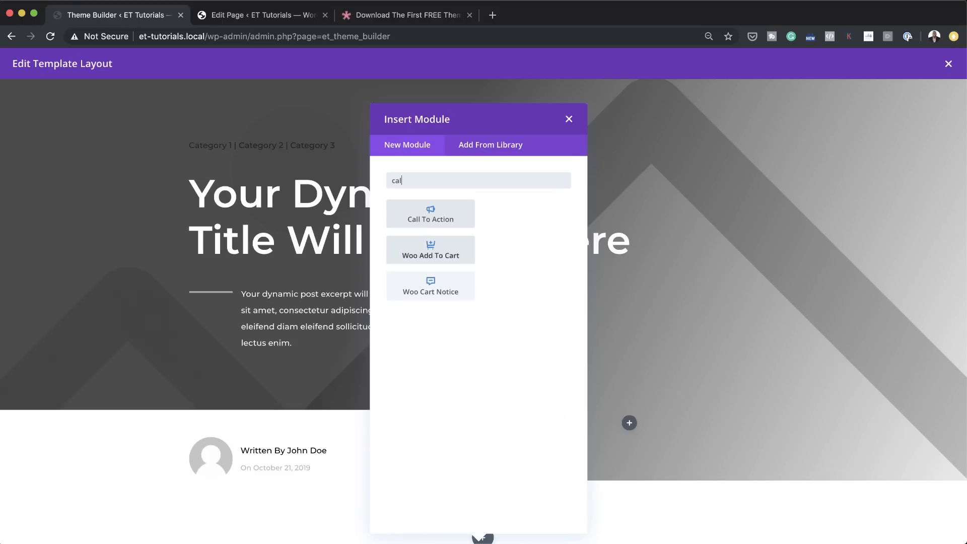
click(432, 214)
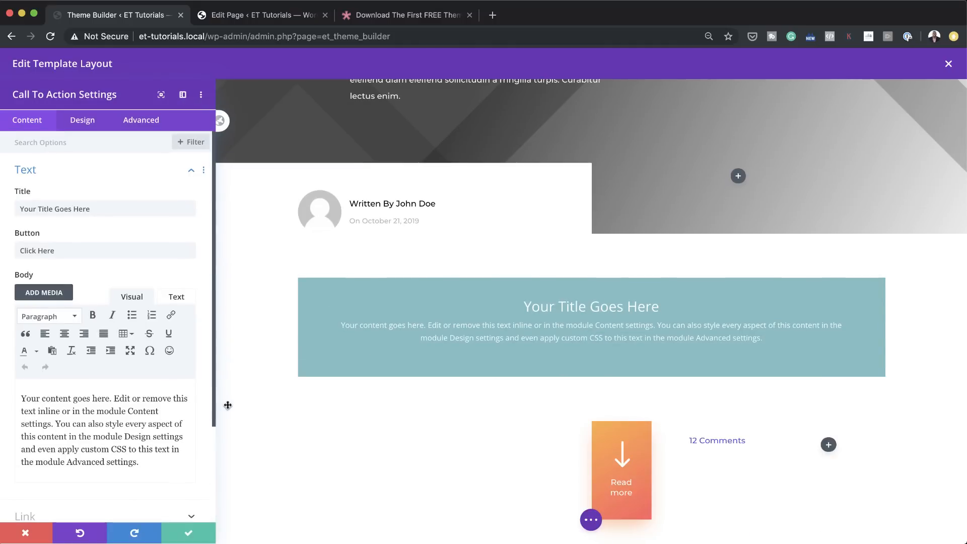
Step: Set the Call To Action module's background to the transparent colour rgba(131,0,233,0) and save the module
scroll(122, 437, down, 1)
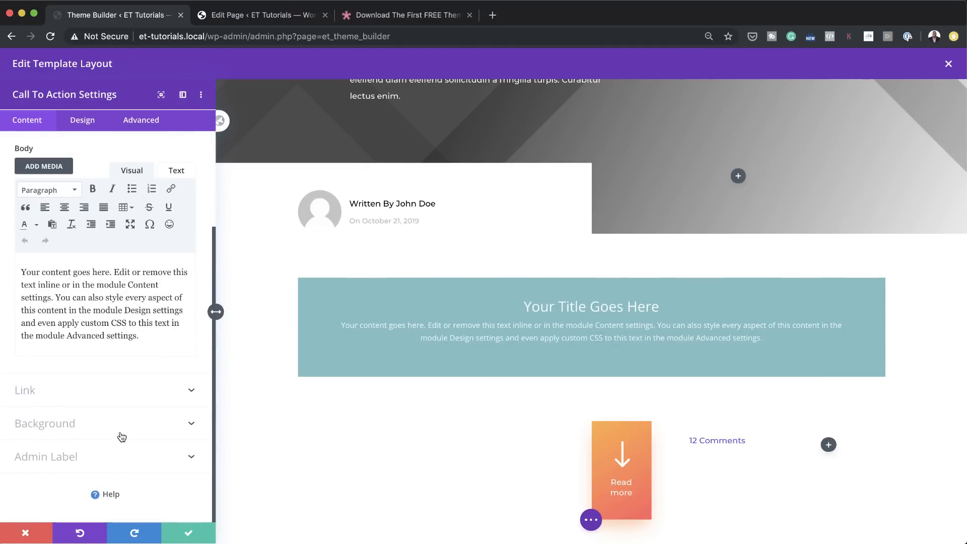
click(66, 424)
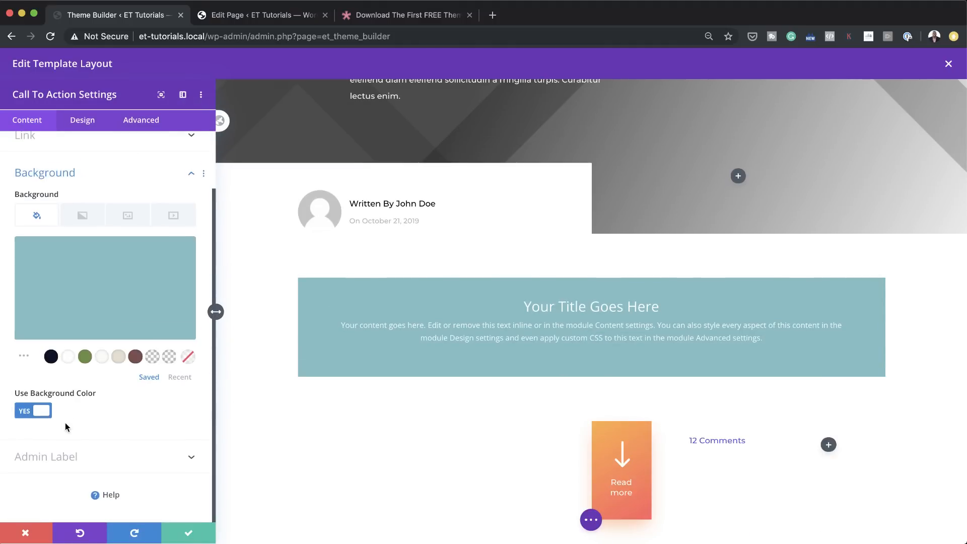
click(170, 358)
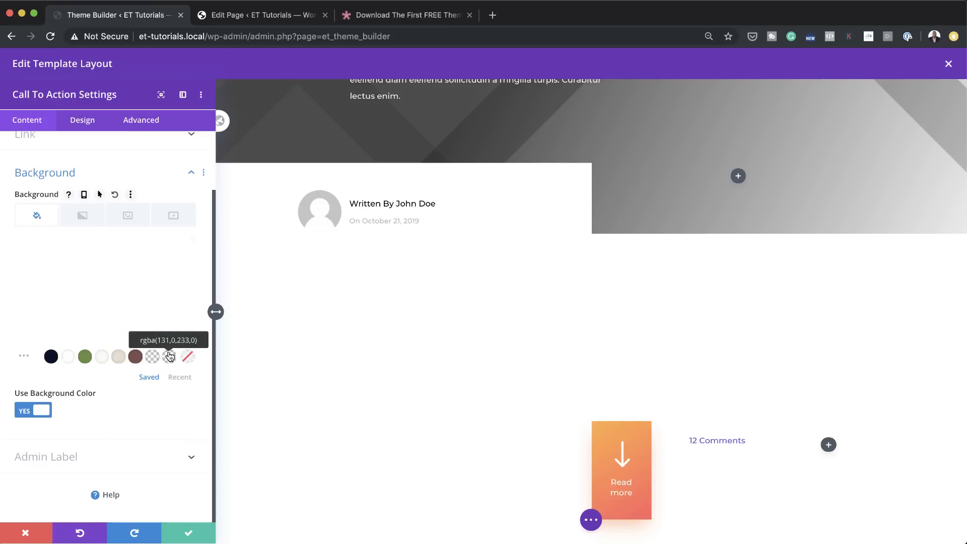
click(187, 535)
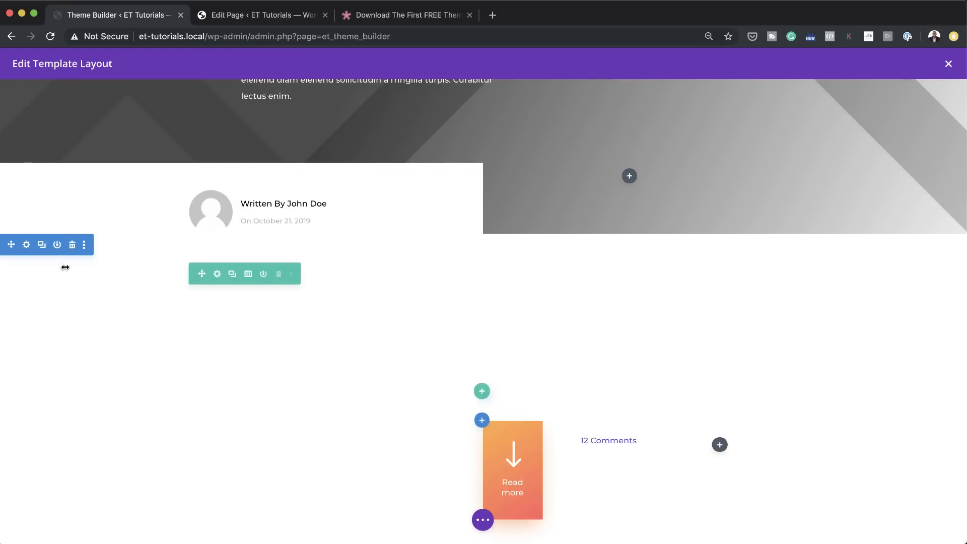
Step: Give the section containing the Call To Action a near-black background colour and save the section settings
click(27, 246)
click(47, 207)
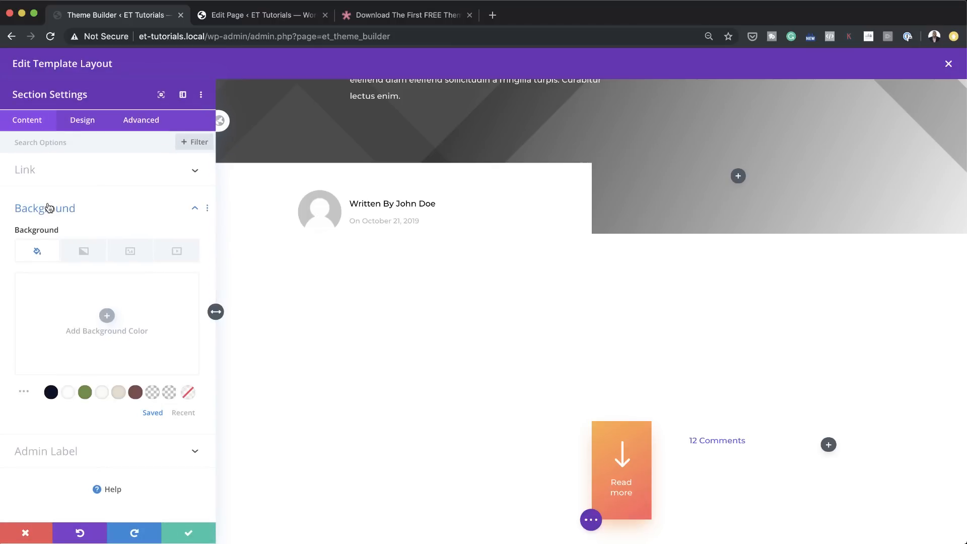
click(109, 316)
click(56, 354)
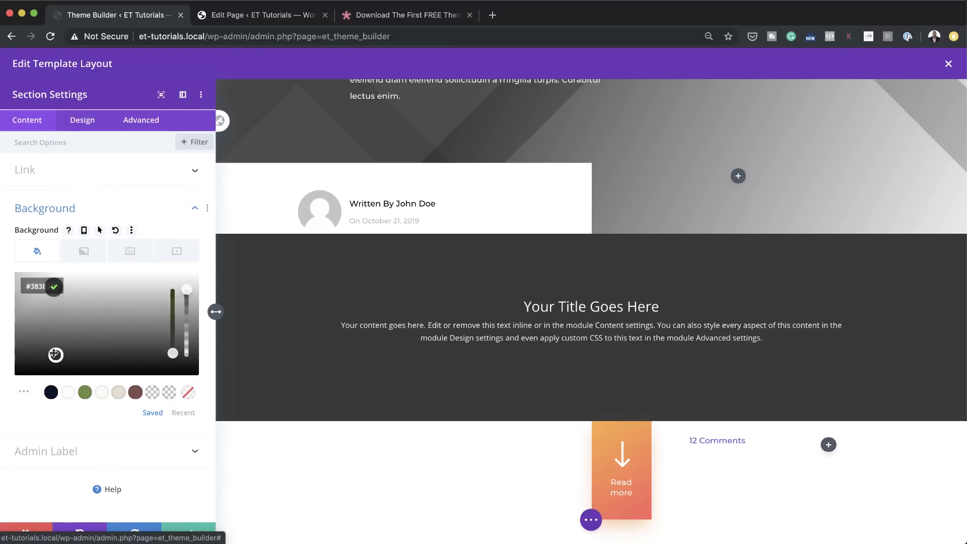
drag(57, 353, 0, 384)
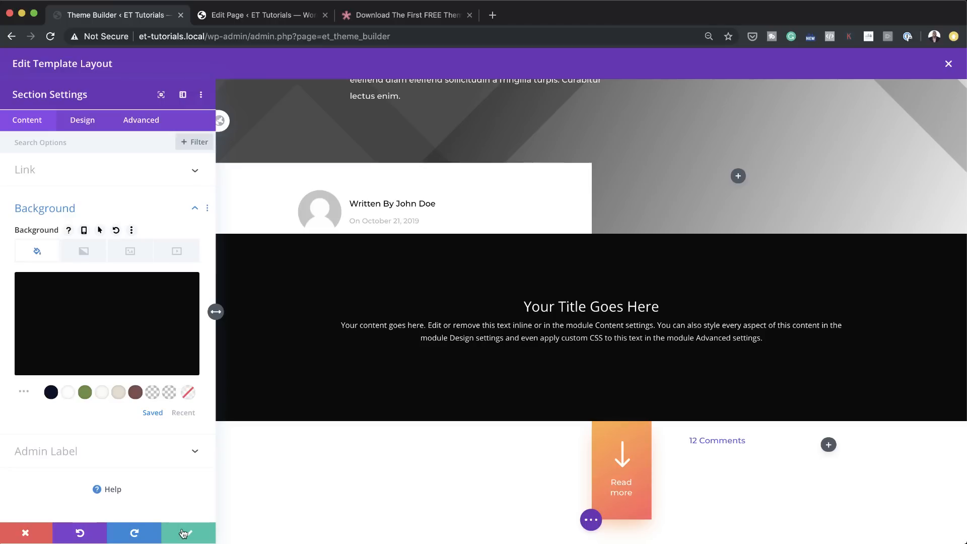
click(184, 533)
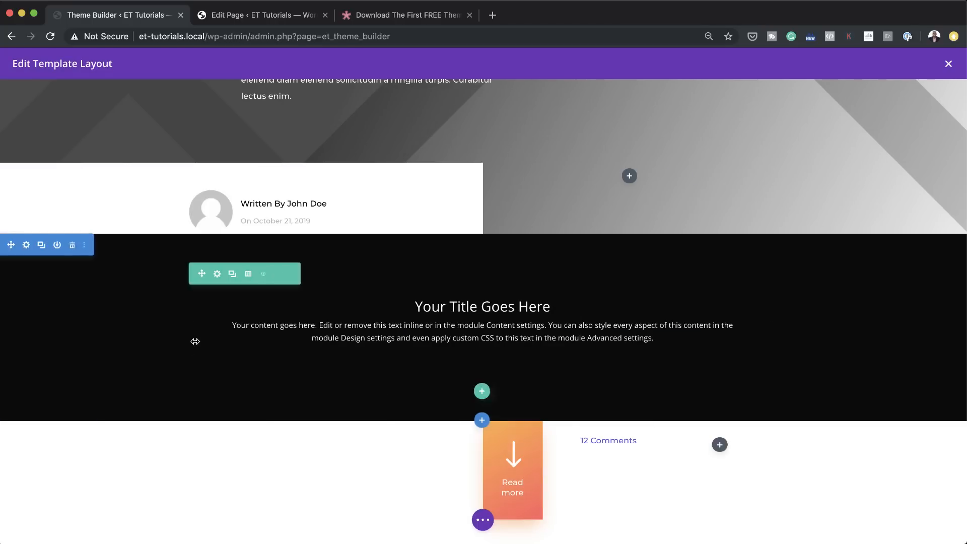
Step: Move the black Call To Action section above the dynamic post title section, making it the first section of the layout
scroll(122, 309, up, 3)
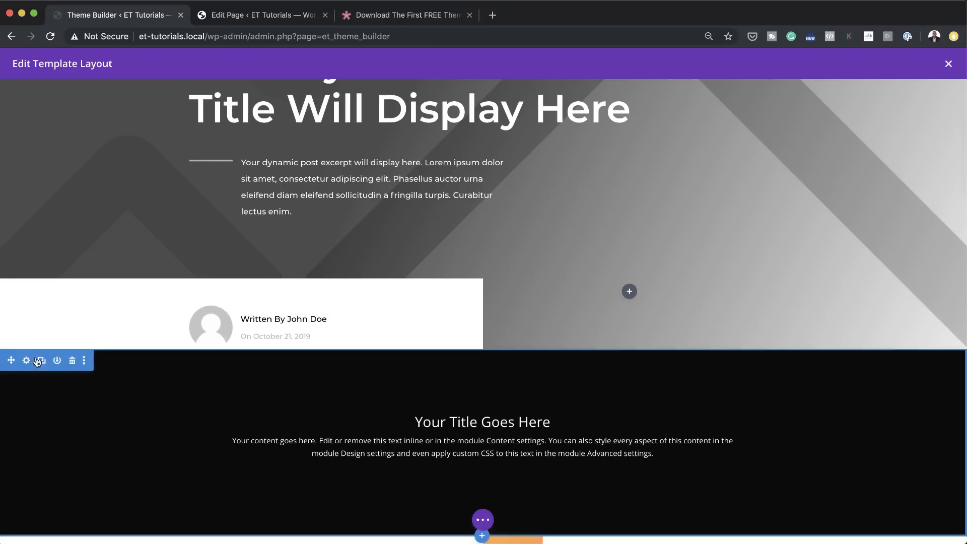
scroll(325, 362, up, 3)
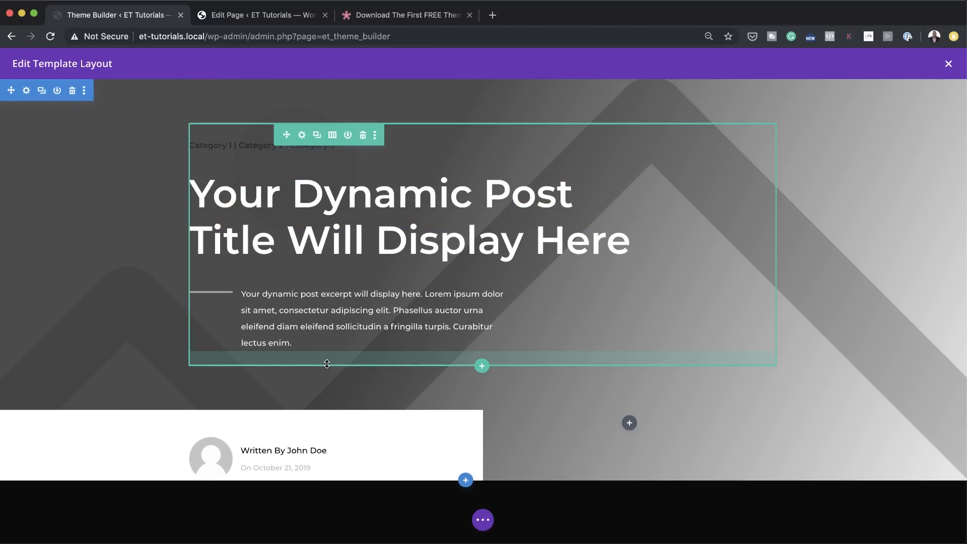
scroll(327, 364, down, 3)
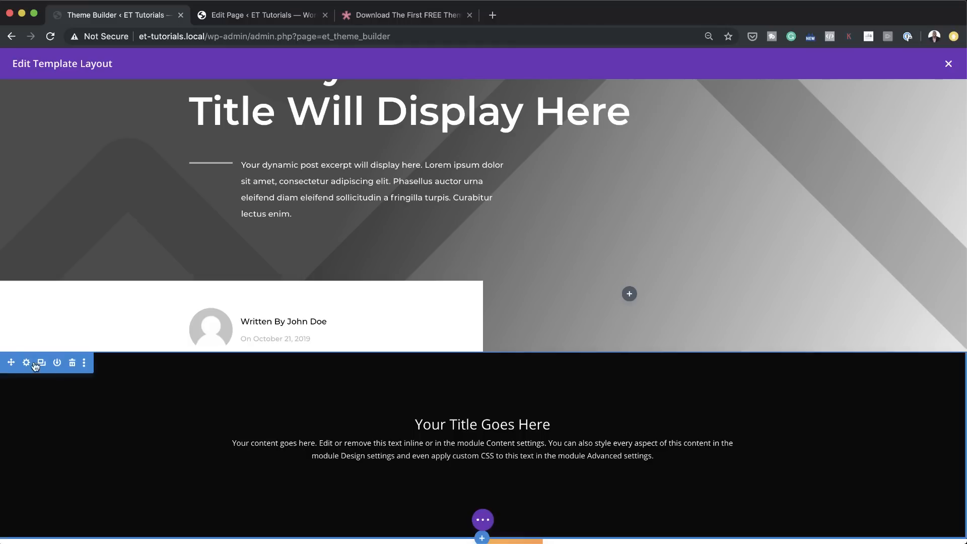
drag(10, 365, 55, 95)
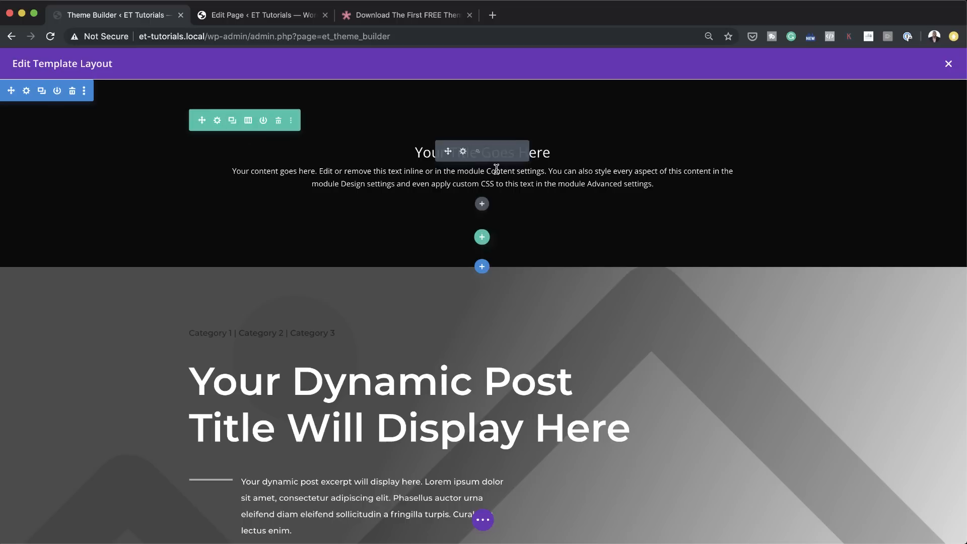
Step: In the Call To Action module's global defaults, set the body text font to Montserrat and save the defaults site-wide
click(464, 153)
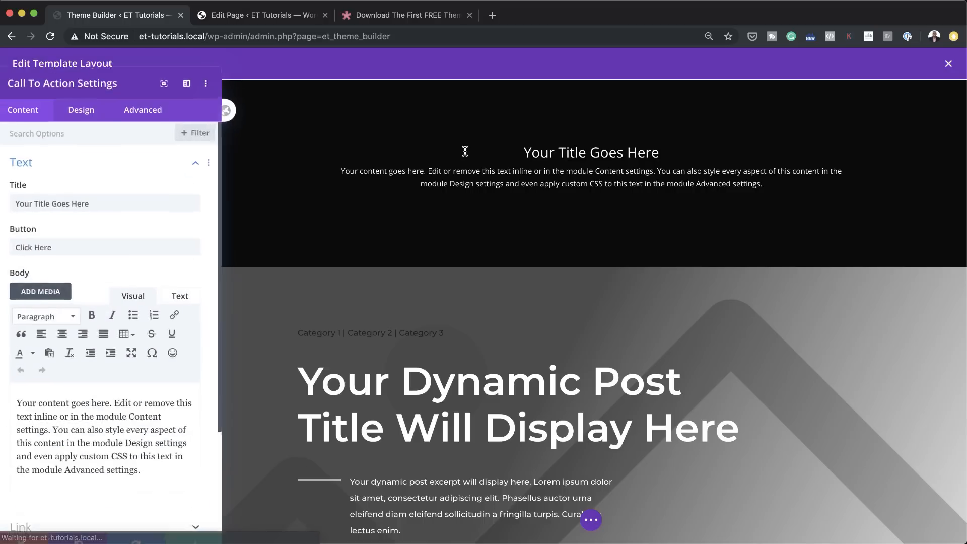
click(226, 121)
click(82, 119)
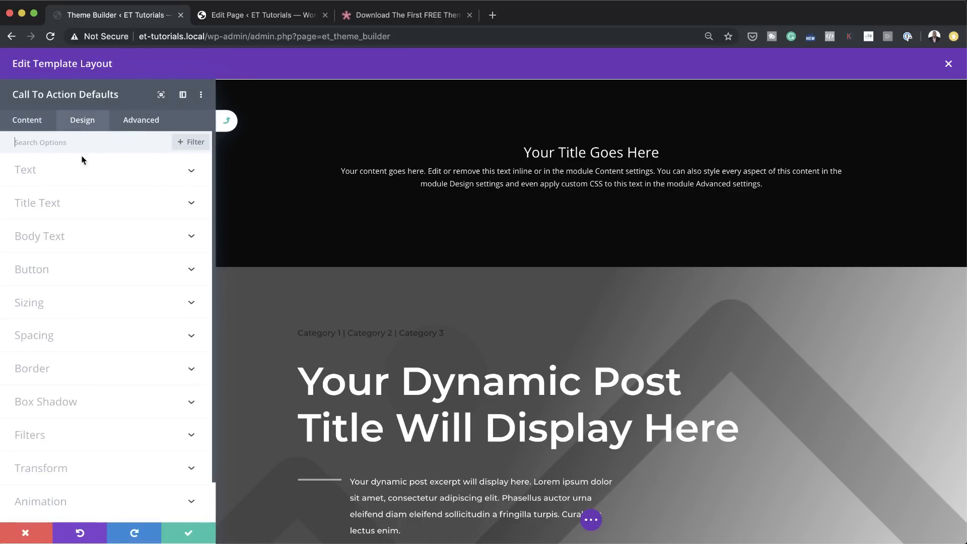
click(48, 176)
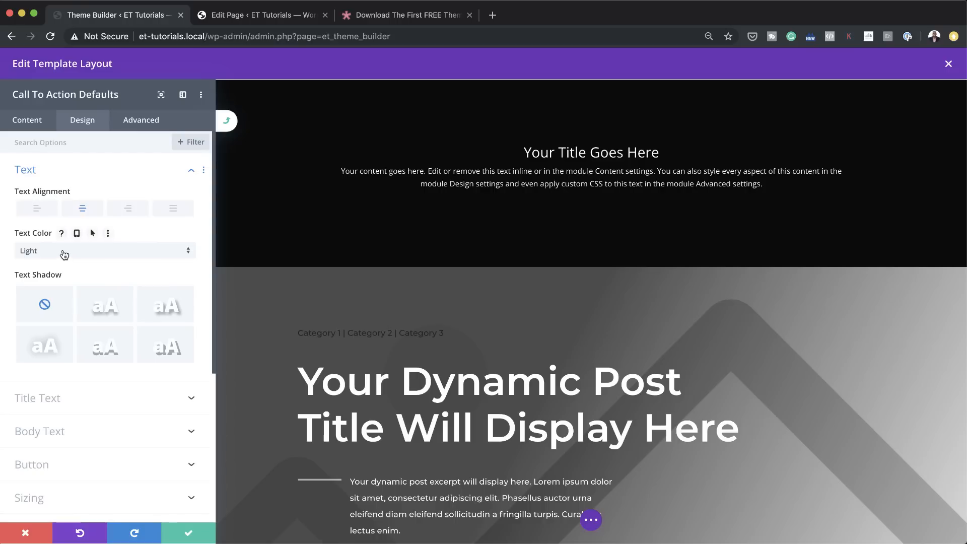
scroll(90, 315, down, 2)
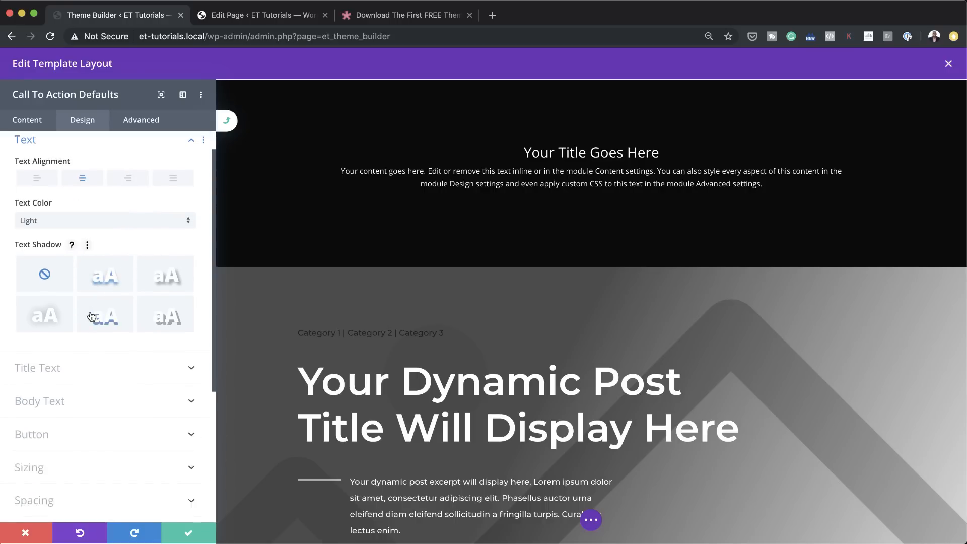
scroll(100, 308, up, 2)
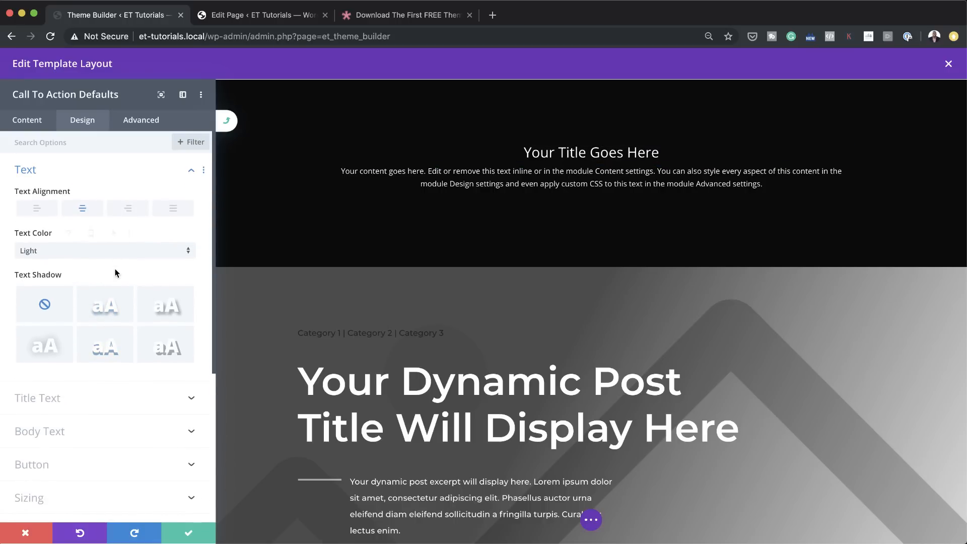
scroll(115, 277, down, 3)
click(54, 283)
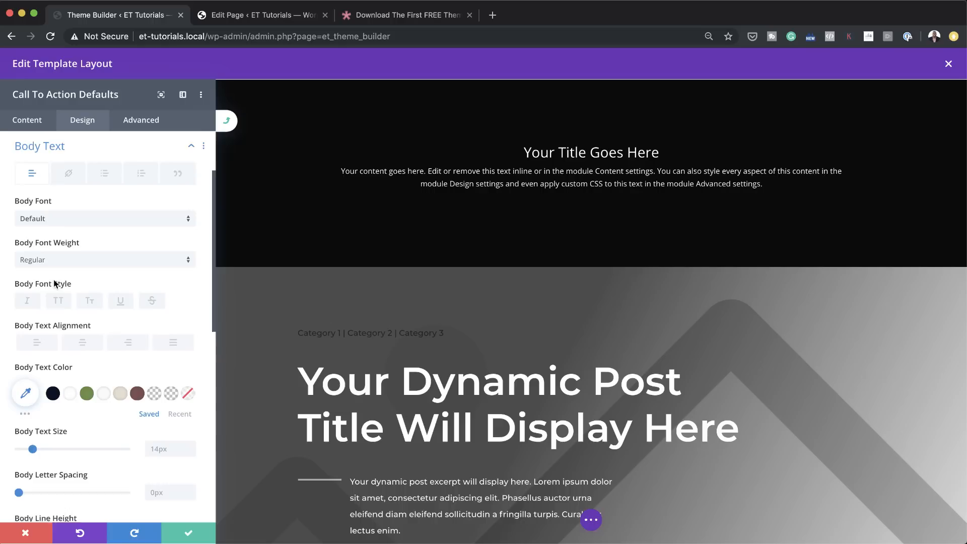
click(44, 222)
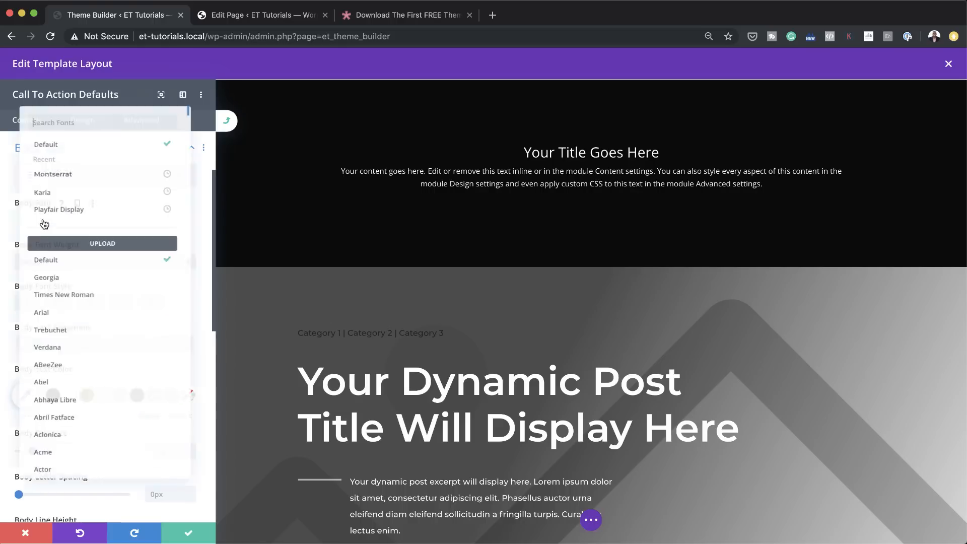
click(66, 165)
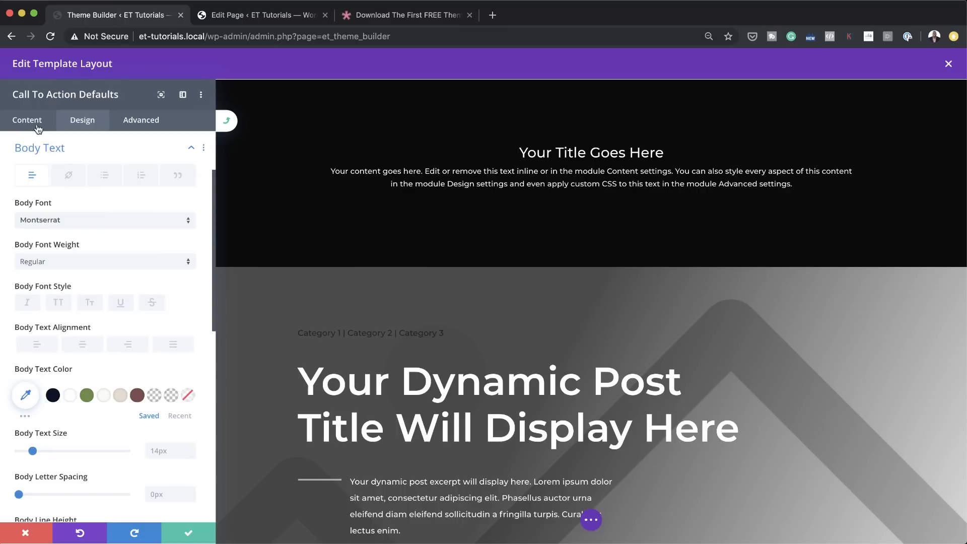
click(195, 535)
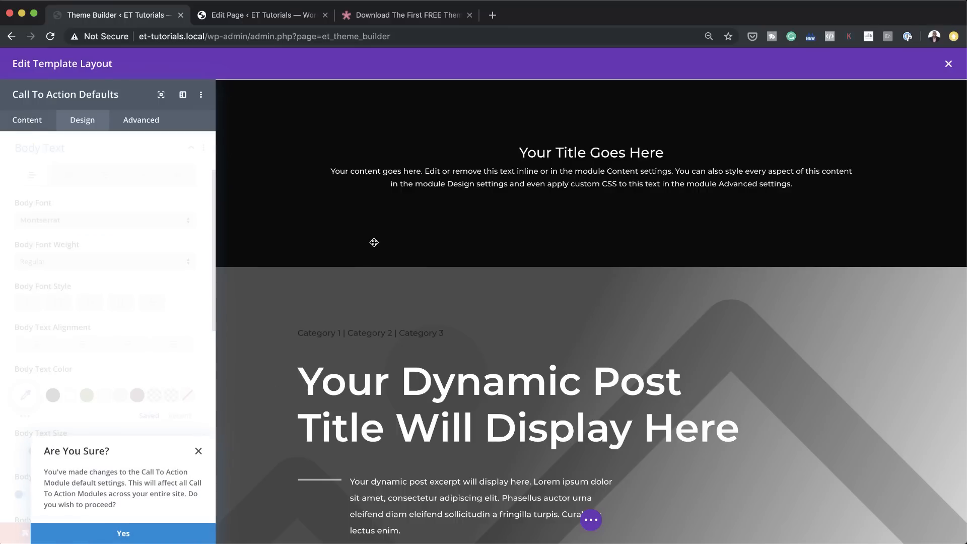
click(122, 537)
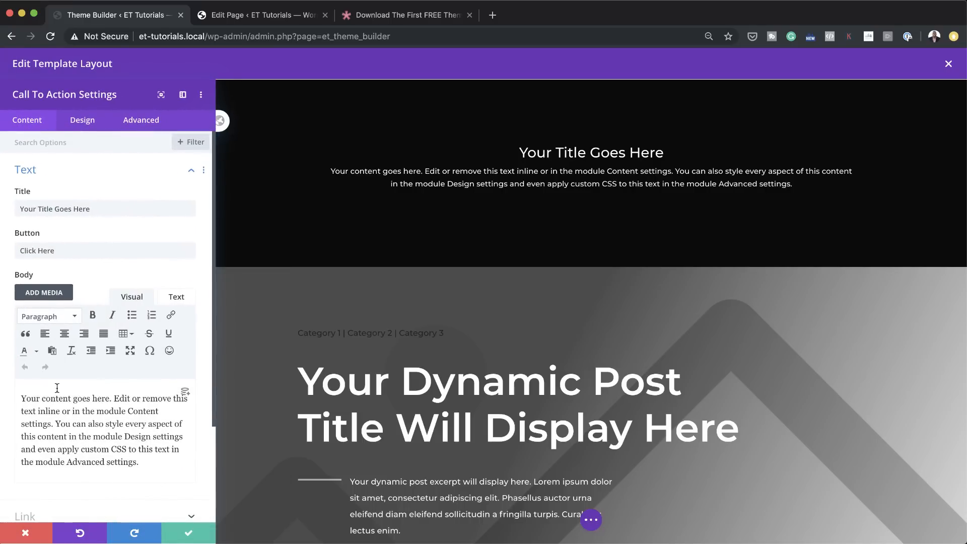
Step: Set the Call To Action module's button link URL to # and save the module
scroll(59, 440, down, 3)
click(44, 398)
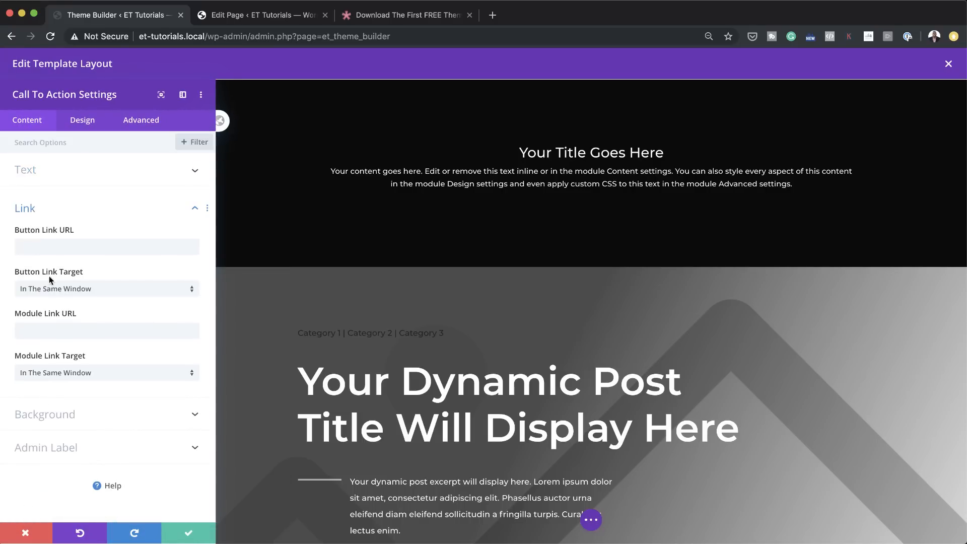
text(#)
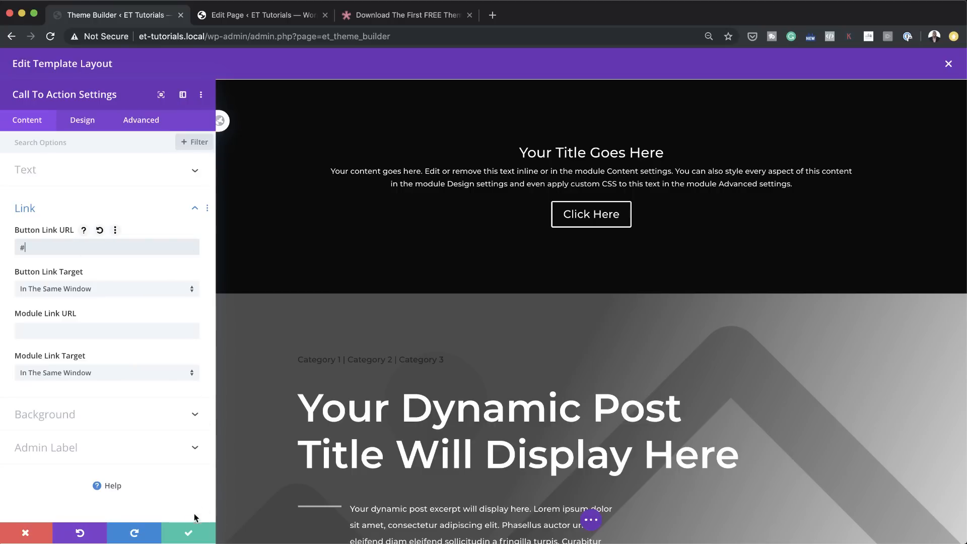
click(189, 533)
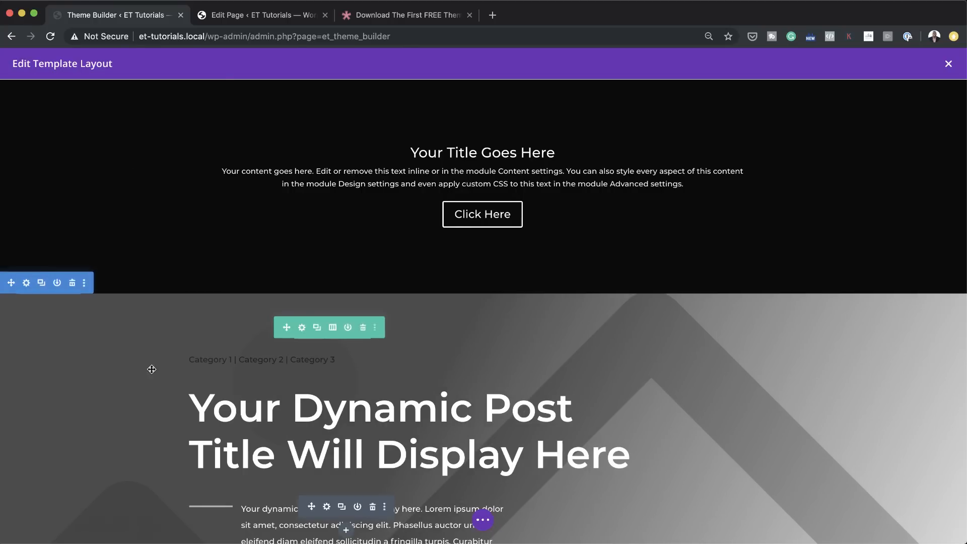
Step: Change the Call To Action module's title to "BLACK FRIDAY SPECIAL" and save the module
click(463, 151)
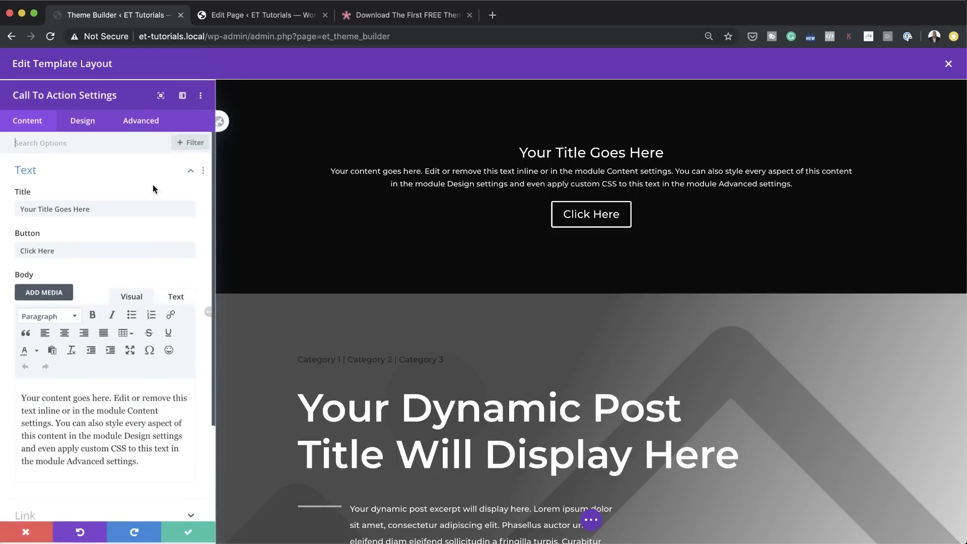
triple_click(97, 208)
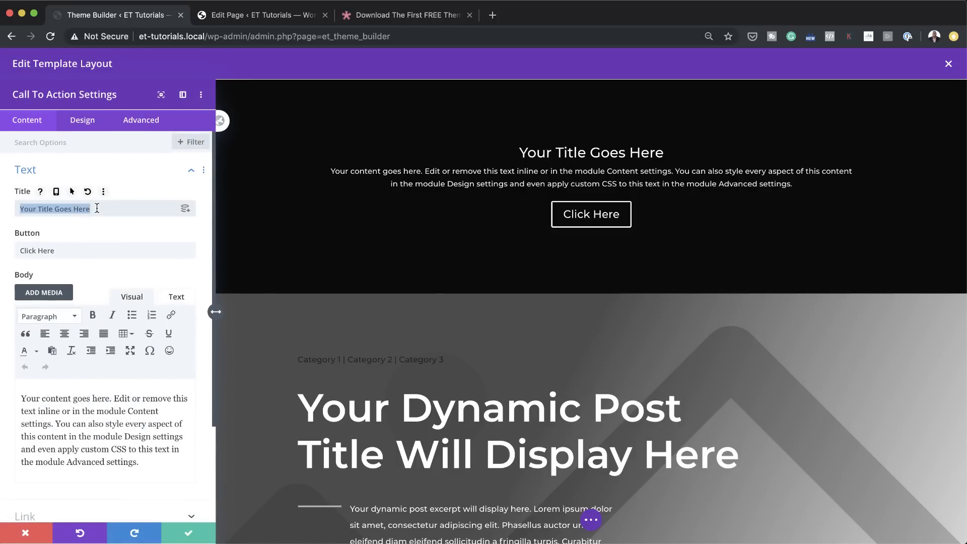
text(F)
key(BackSpace)
text(BLACK FRIDAY SPEI)
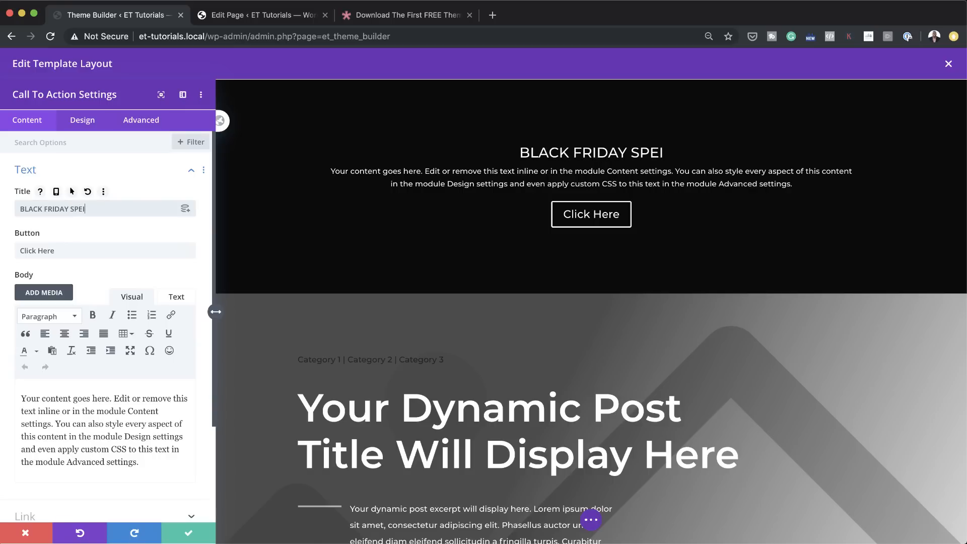
key(BackSpace)
text(CIAL)
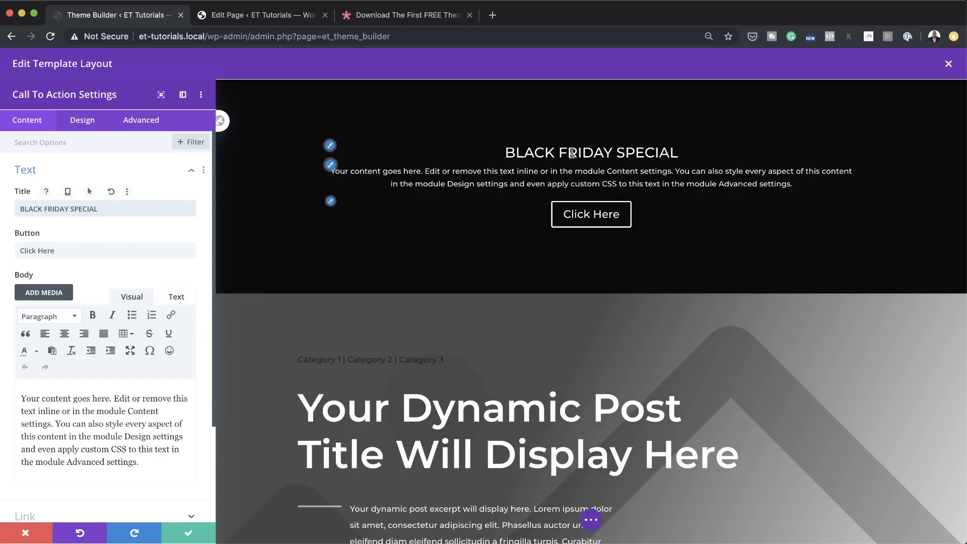
click(189, 535)
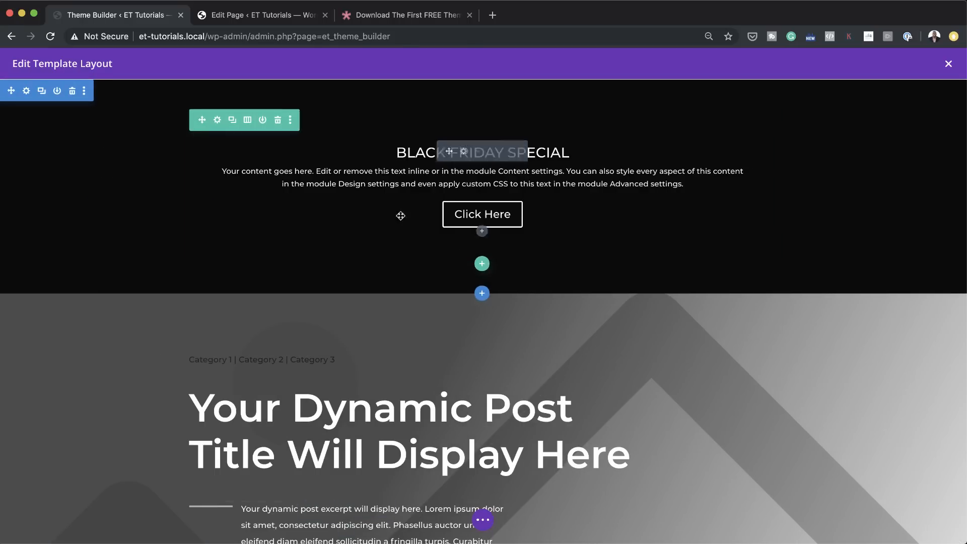
Step: Reduce the spacing above and below the Call To Action in its black section, and save the All Posts layout and Theme Builder changes
drag(265, 94, 304, 75)
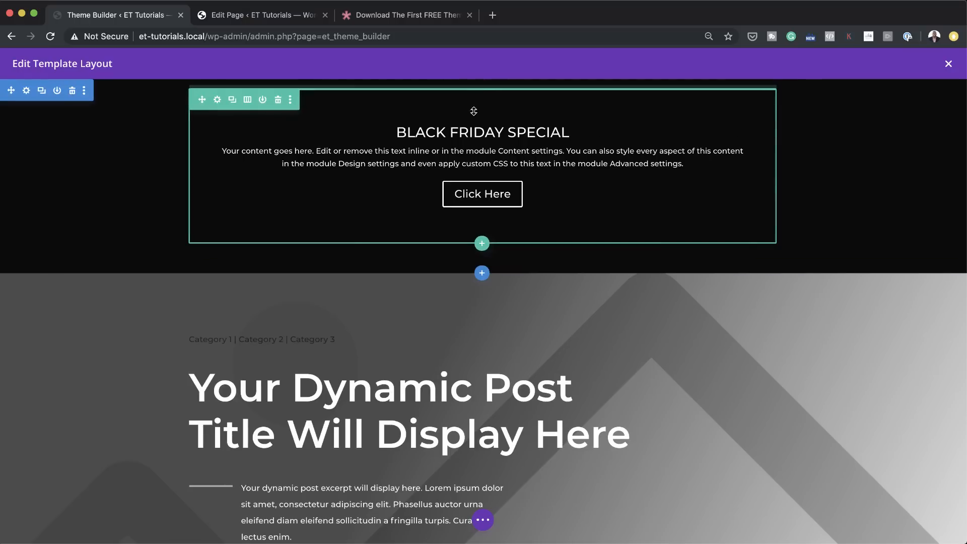
drag(441, 261, 445, 230)
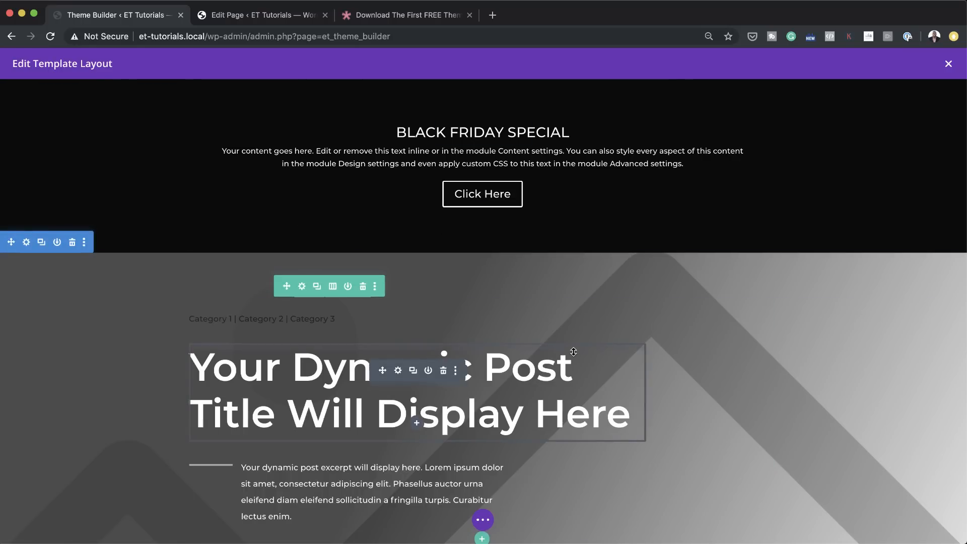
key(ctrl+s)
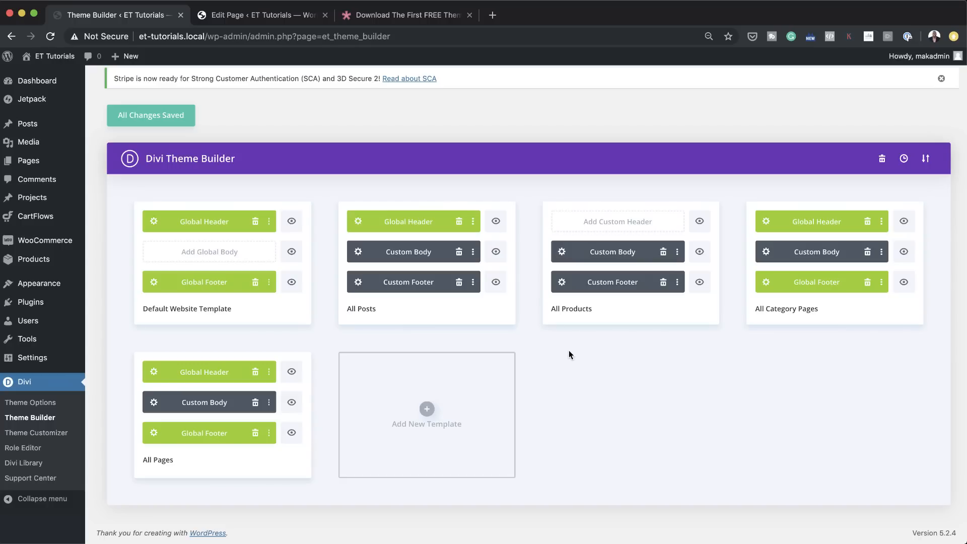
click(156, 116)
Step: Open the WordPress list of all posts in the page-editing browser tab and view the Article One post
click(294, 20)
mouse_move(30, 123)
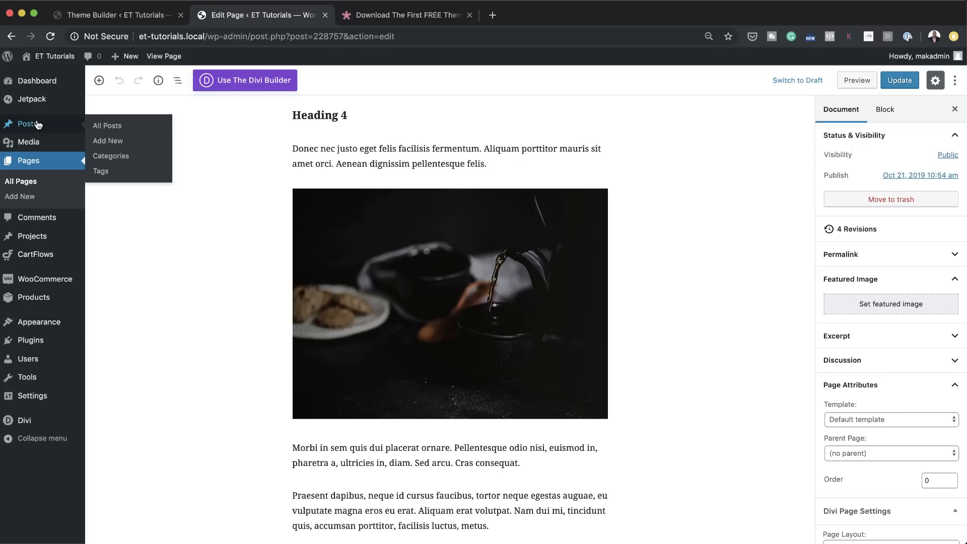
click(120, 129)
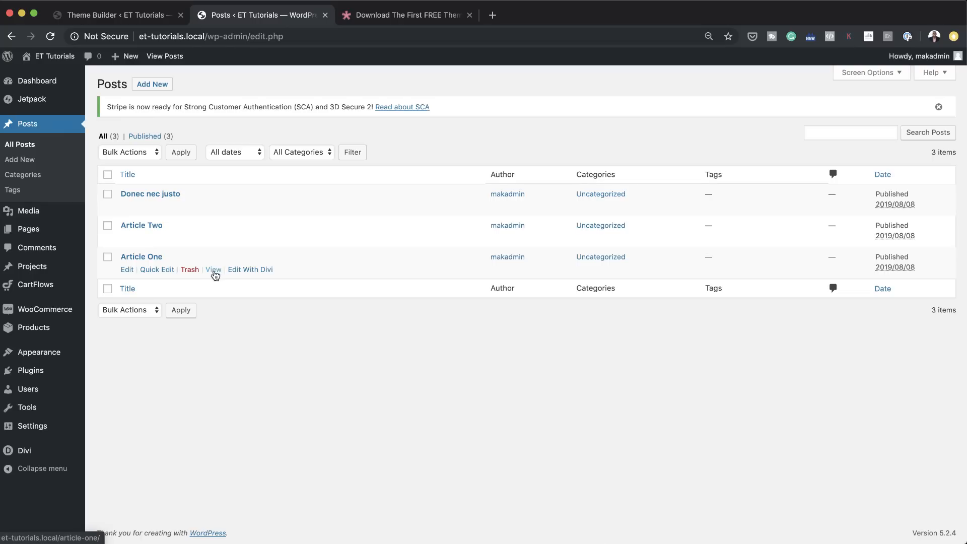
click(214, 270)
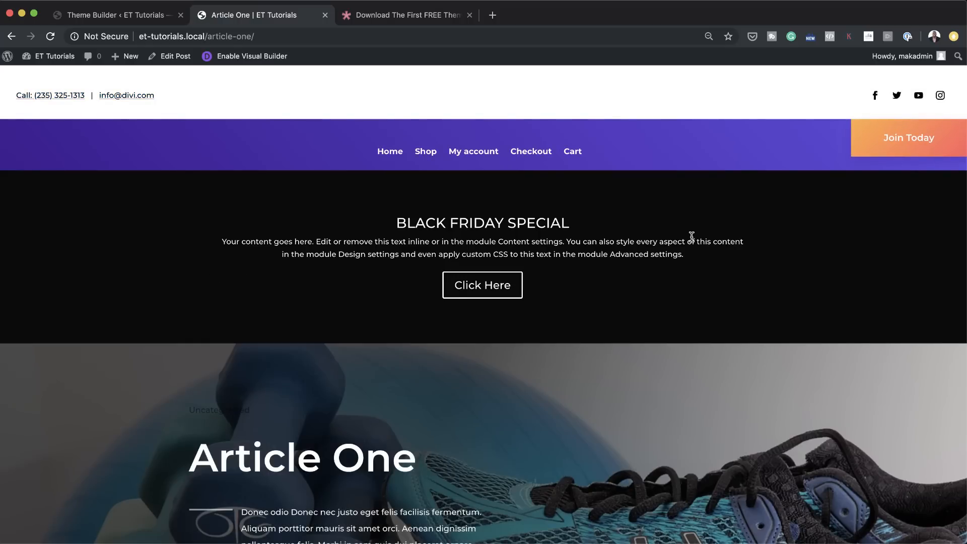
Step: Examine the live Article One page from the Black Friday section through the post content down to the comments
scroll(701, 310, down, 2)
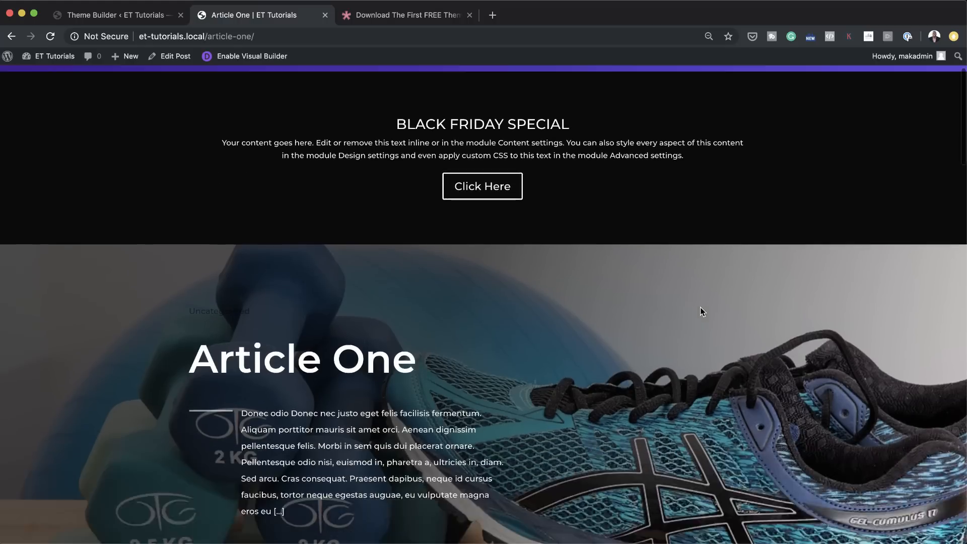
scroll(700, 309, up, 3)
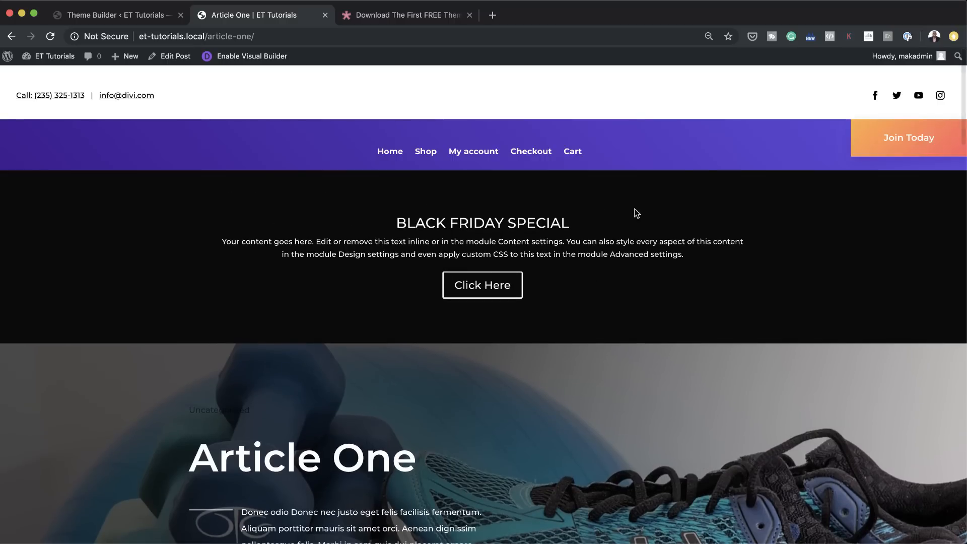
scroll(639, 333, down, 5)
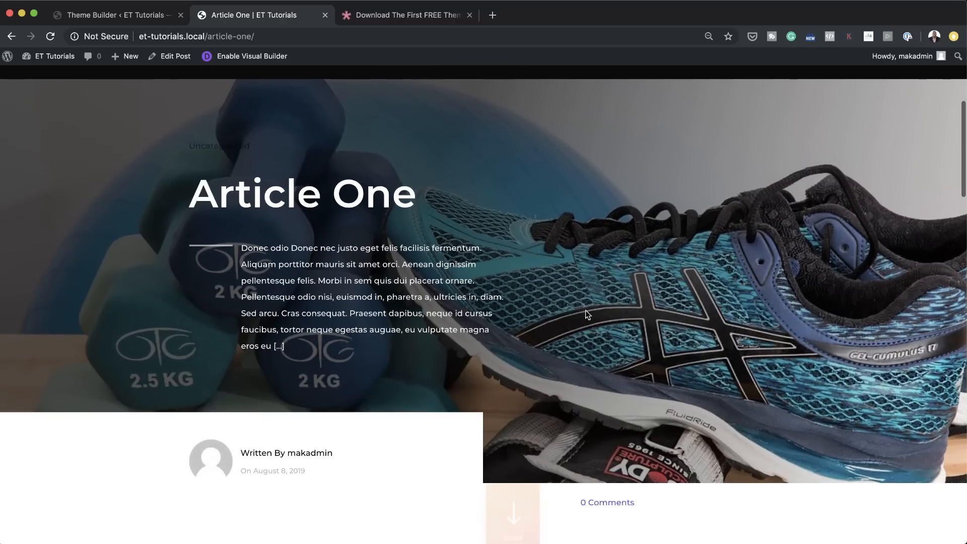
scroll(624, 335, down, 15)
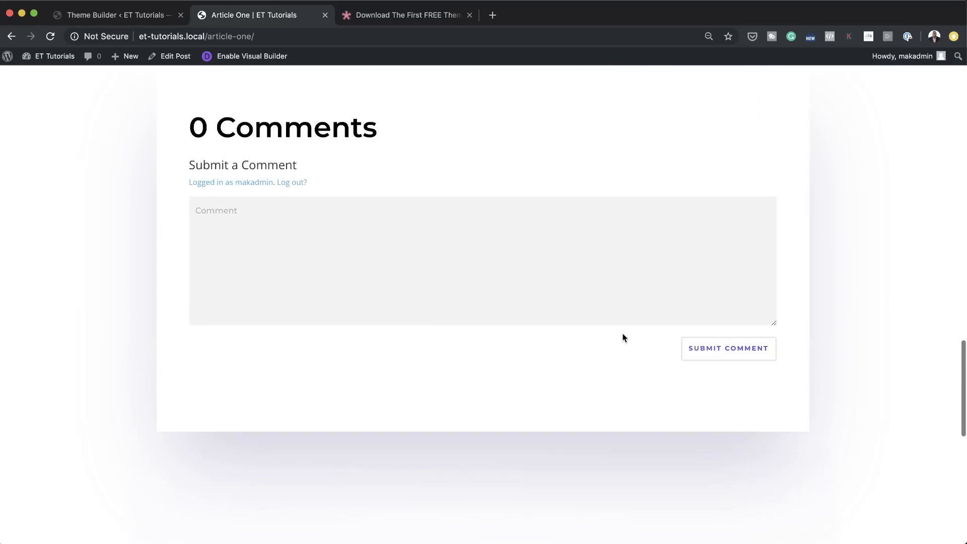
scroll(623, 337, down, 5)
key(Home)
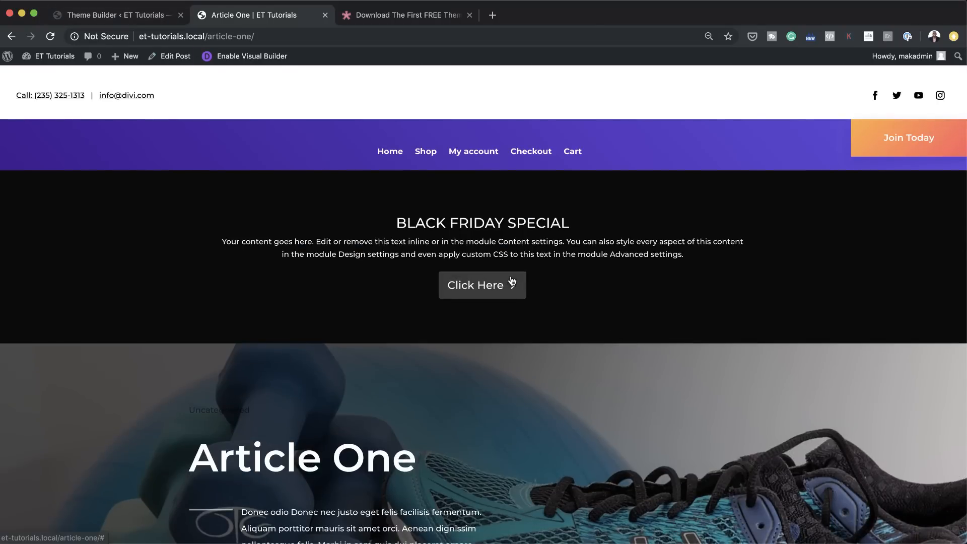
scroll(513, 278, down, 14)
scroll(516, 276, up, 6)
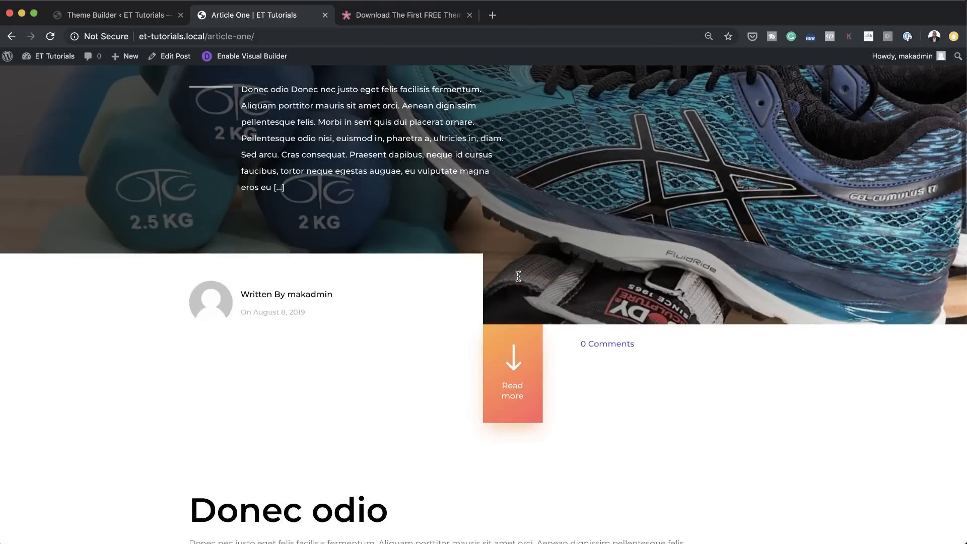
scroll(517, 276, up, 3)
scroll(518, 276, down, 10)
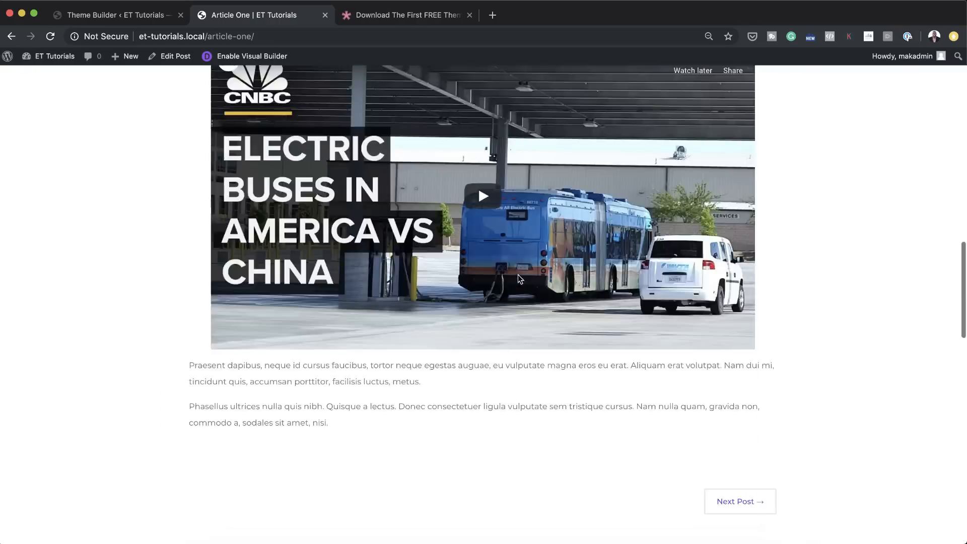
scroll(518, 277, down, 12)
scroll(519, 277, up, 11)
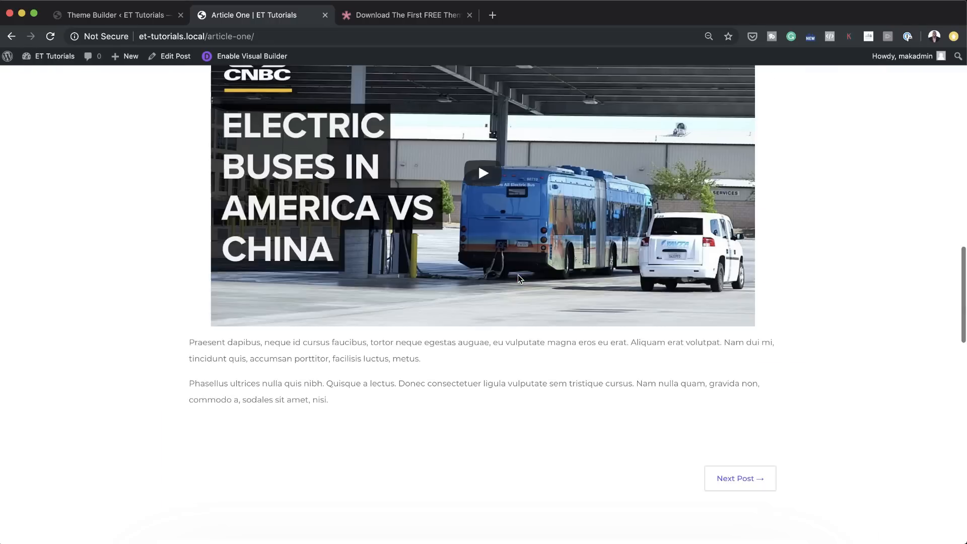
scroll(517, 276, up, 3)
Step: Return to the list of posts and view the Donec nec justo post to check its Call To Action section
click(11, 37)
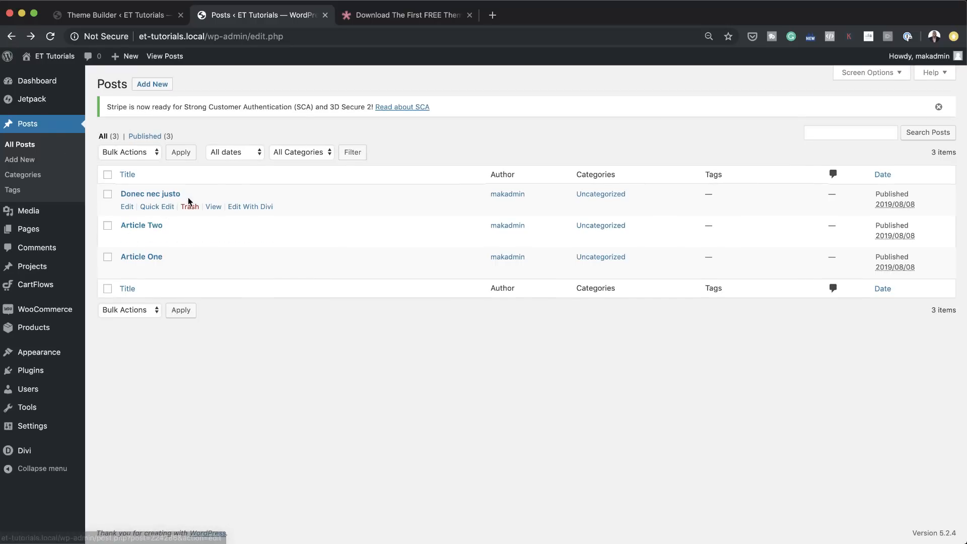
click(214, 208)
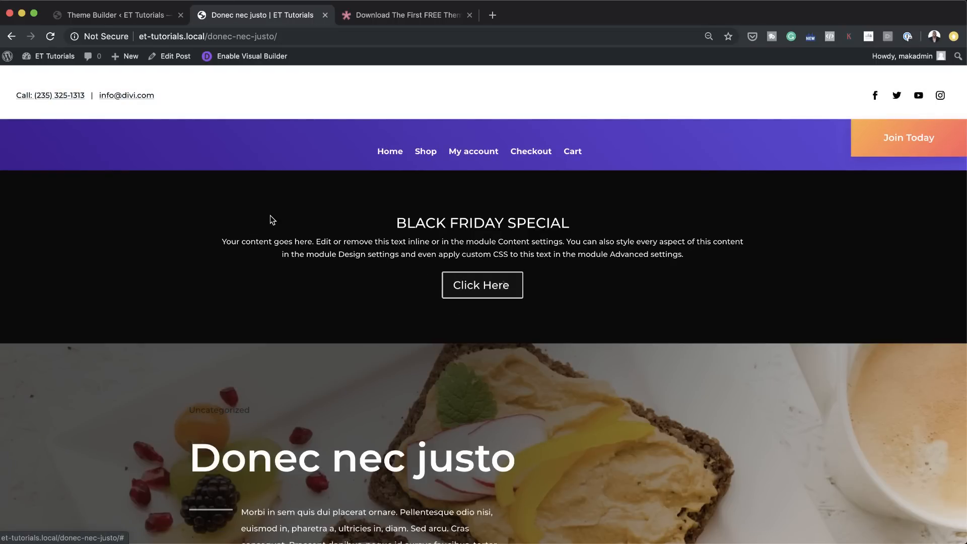
Step: Examine the Black Friday section and the post header on the live Donec nec justo page
scroll(579, 299, down, 15)
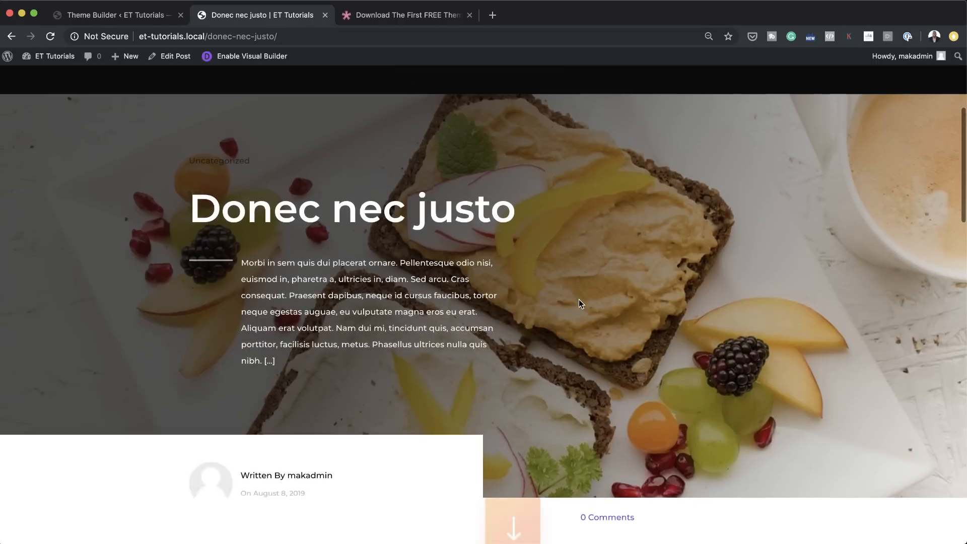
scroll(578, 299, up, 10)
scroll(579, 299, up, 5)
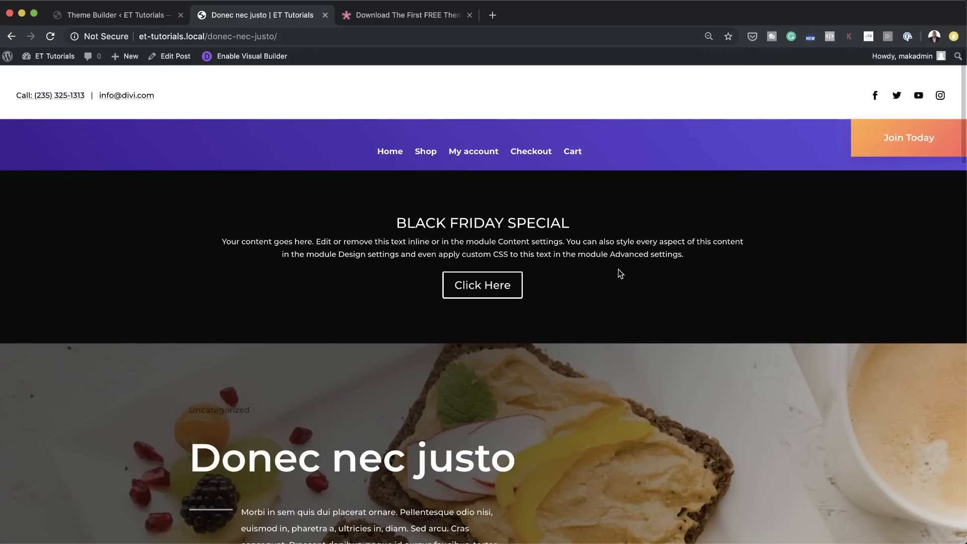
Step: Disable the Black Friday section of the All Posts custom body on phone, tablet and desktop, and save the layout and Theme Builder changes
click(130, 18)
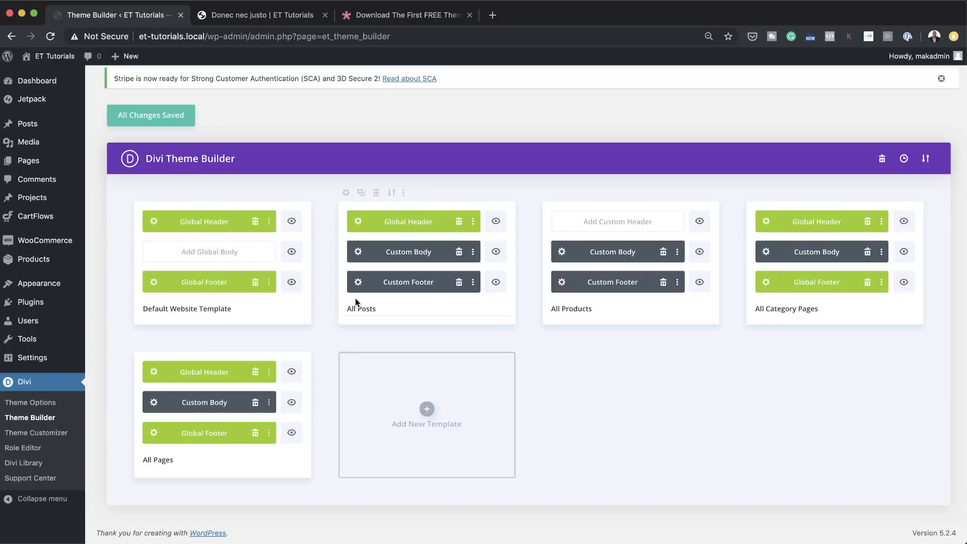
click(358, 254)
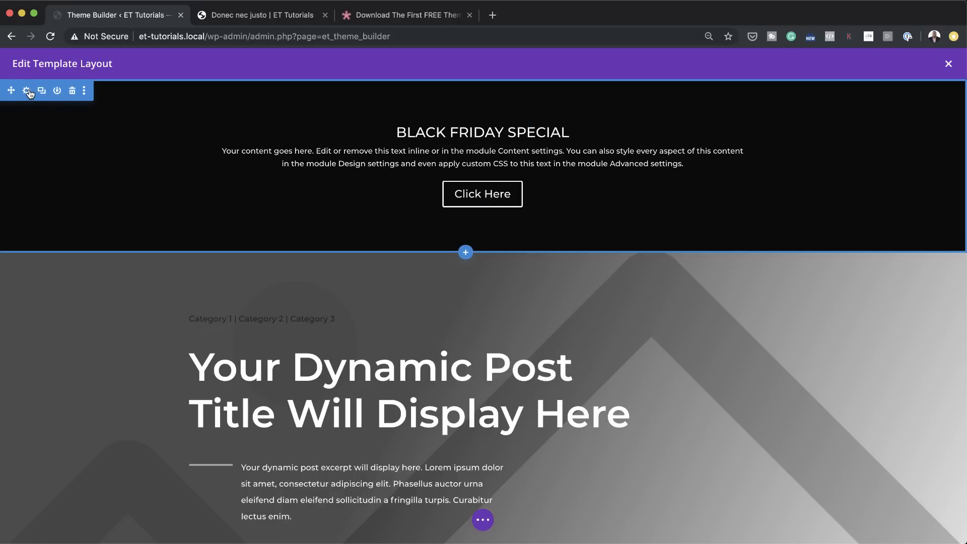
click(27, 91)
click(155, 127)
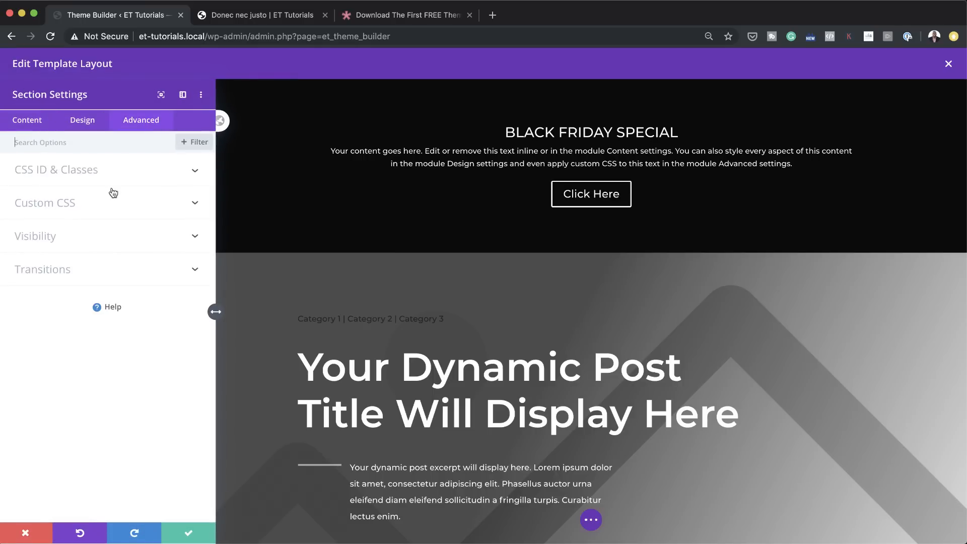
click(56, 241)
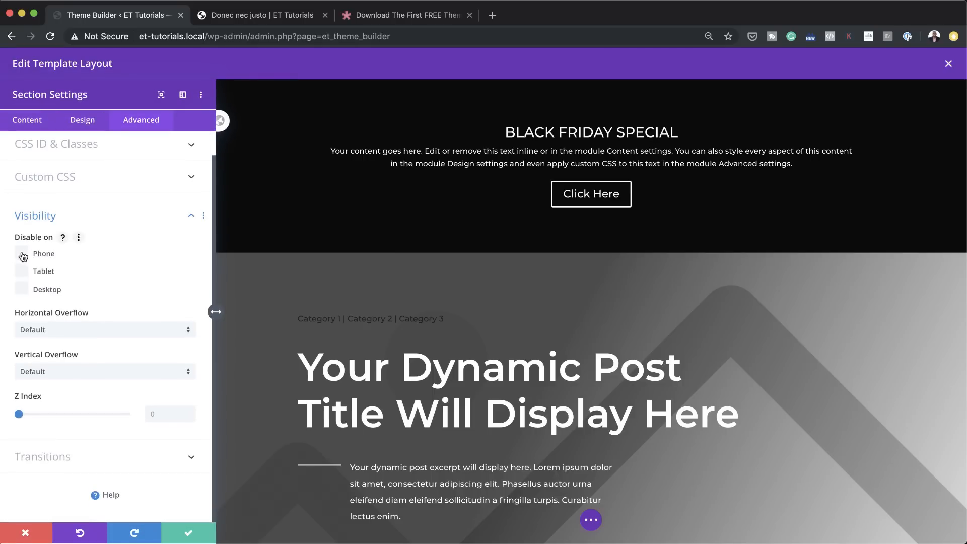
click(23, 289)
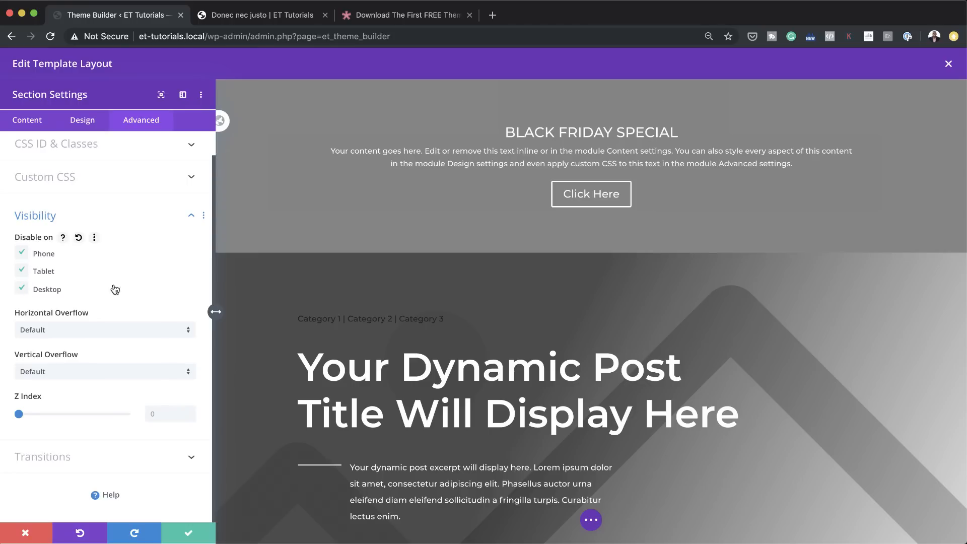
click(190, 534)
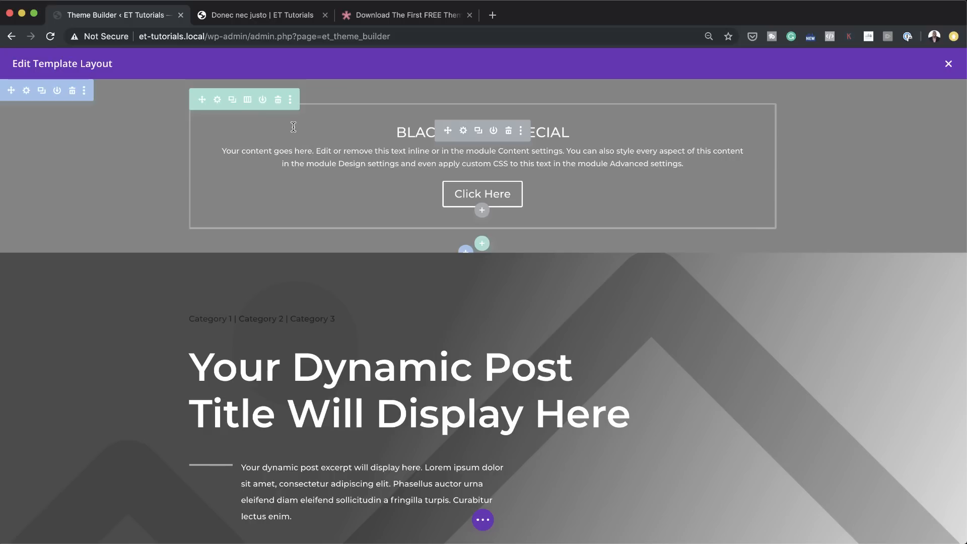
key(super+s)
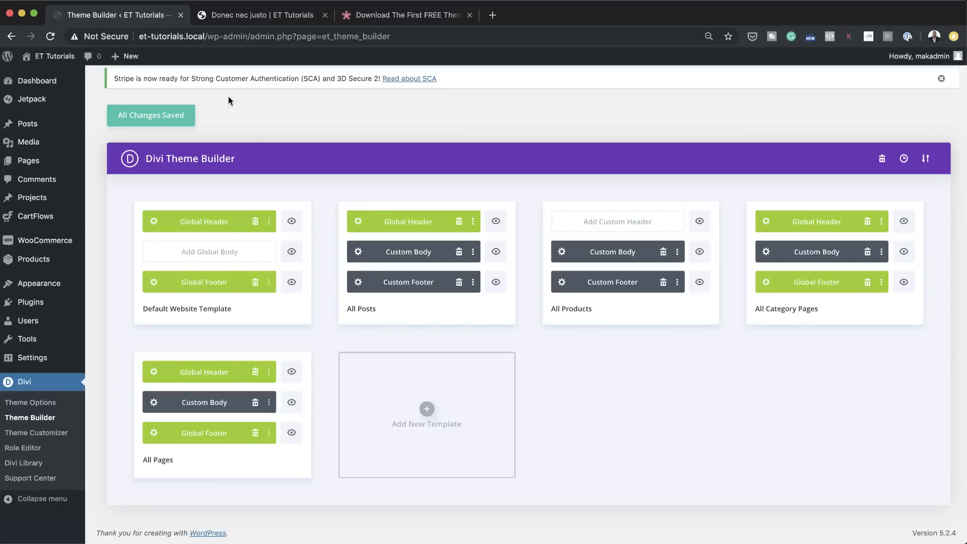
click(170, 120)
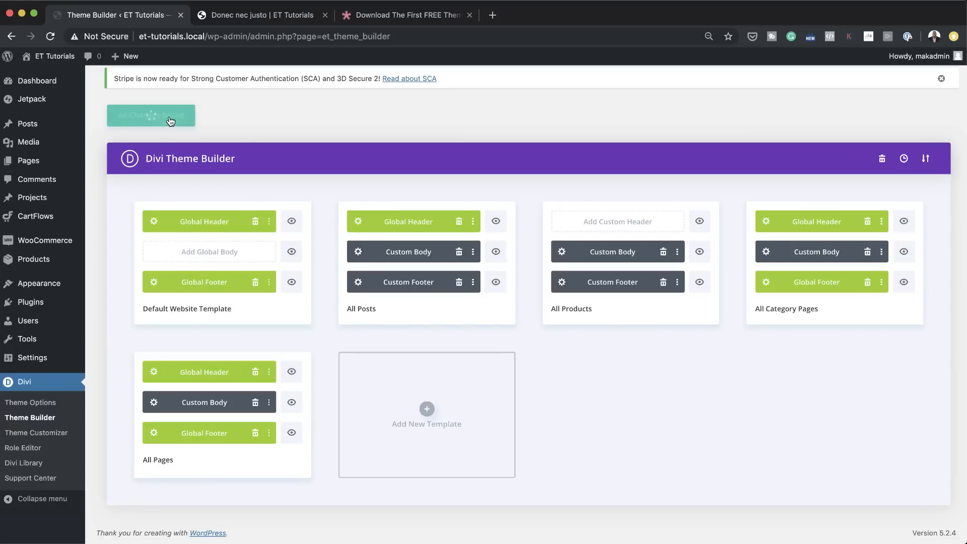
Step: Reload the live Donec nec justo post and check whether the Black Friday section is hidden
click(275, 17)
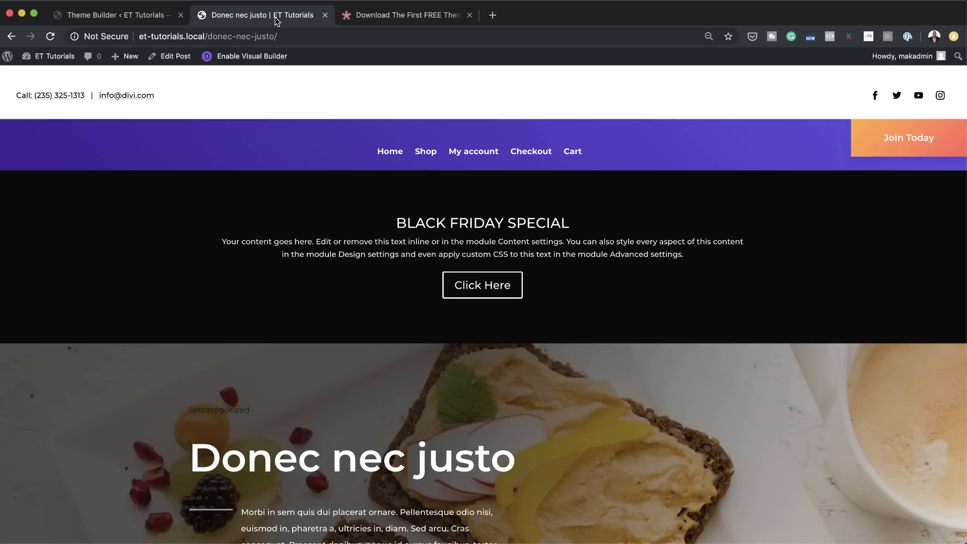
click(51, 37)
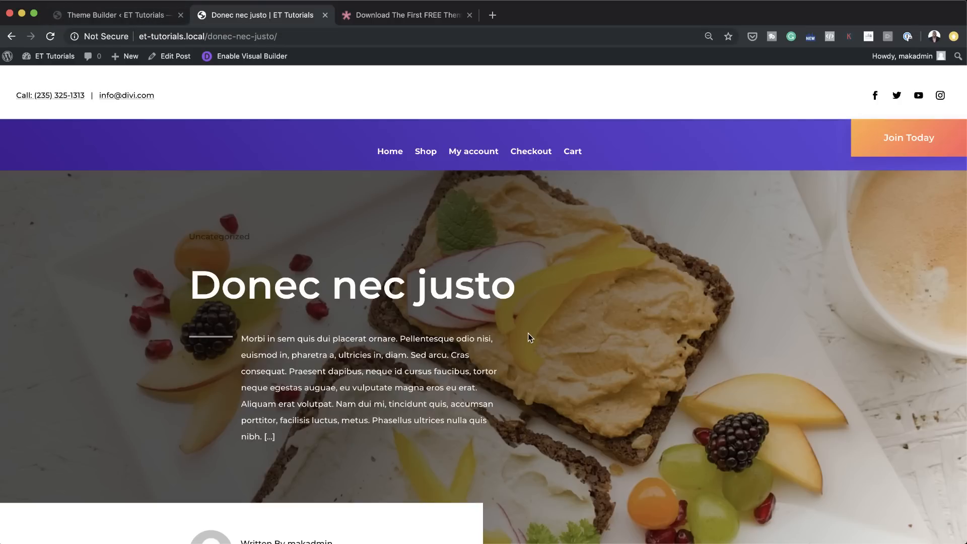
scroll(514, 406, down, 1)
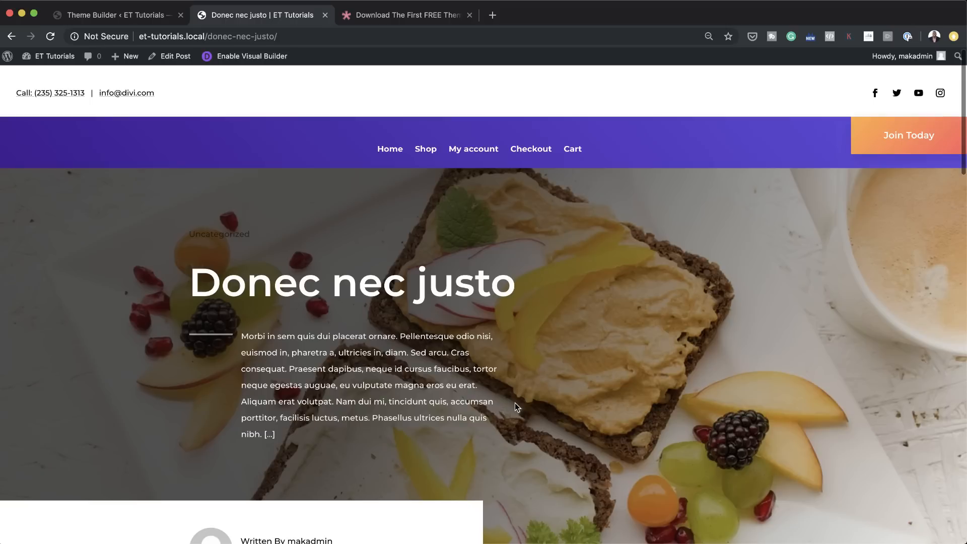
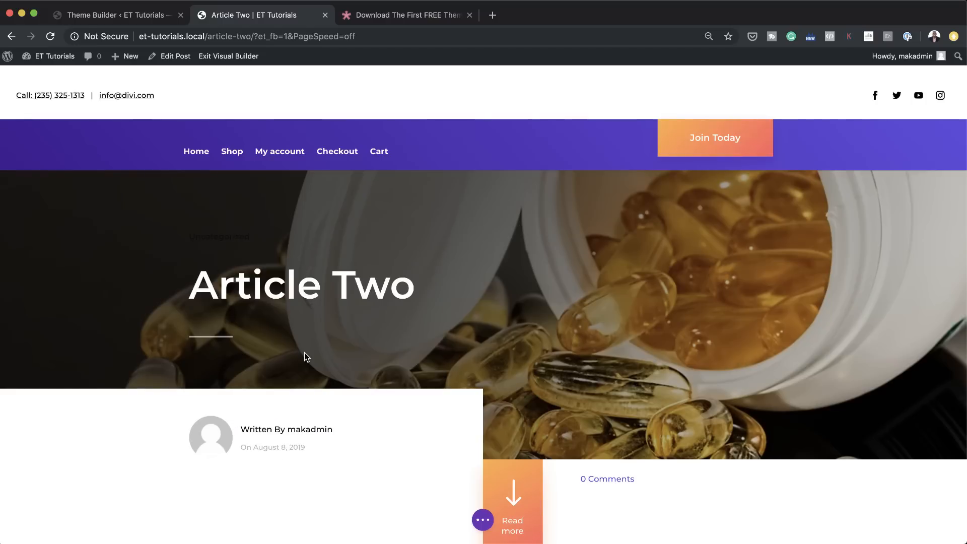
Step: Review the Article Two post in the visual builder and check the content settings of its text section
scroll(431, 349, down, 2)
scroll(430, 349, up, 2)
scroll(535, 382, down, 5)
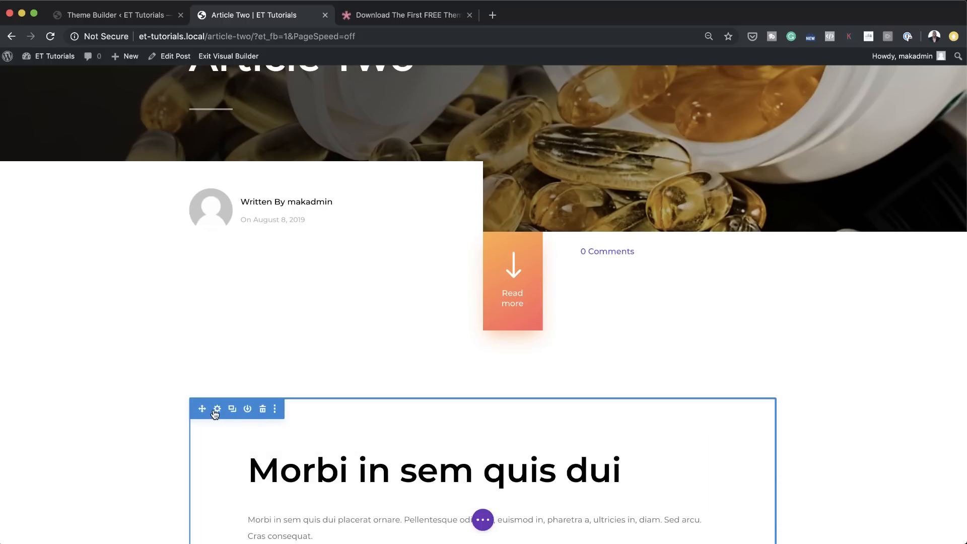
click(218, 409)
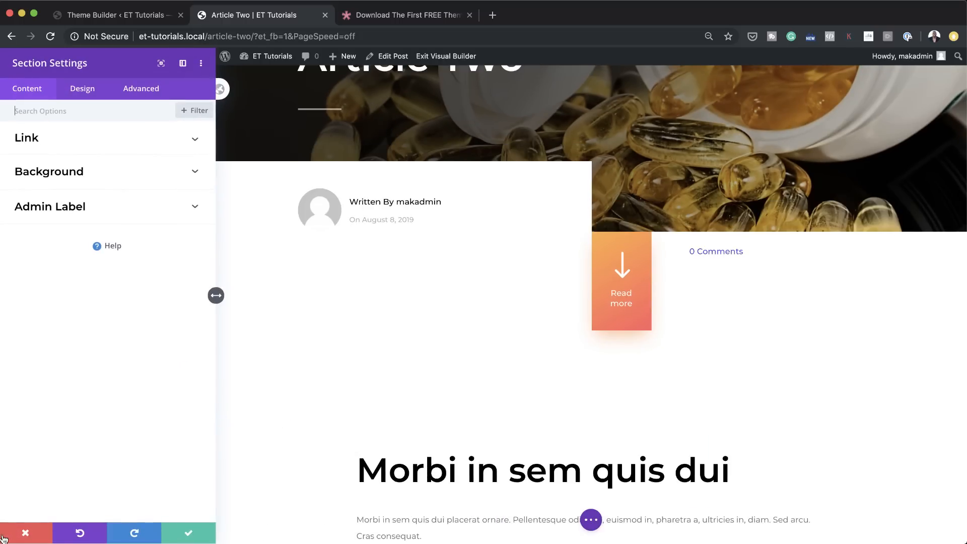
click(23, 537)
Step: Reload the Article Two visual builder with its browser backup restored, and exit the builder saving the changes
click(92, 16)
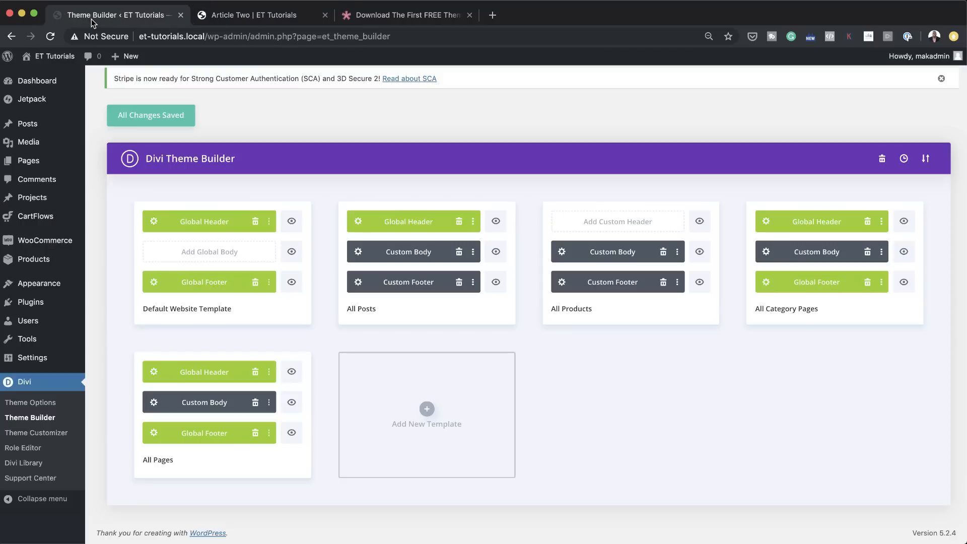
click(171, 120)
click(256, 16)
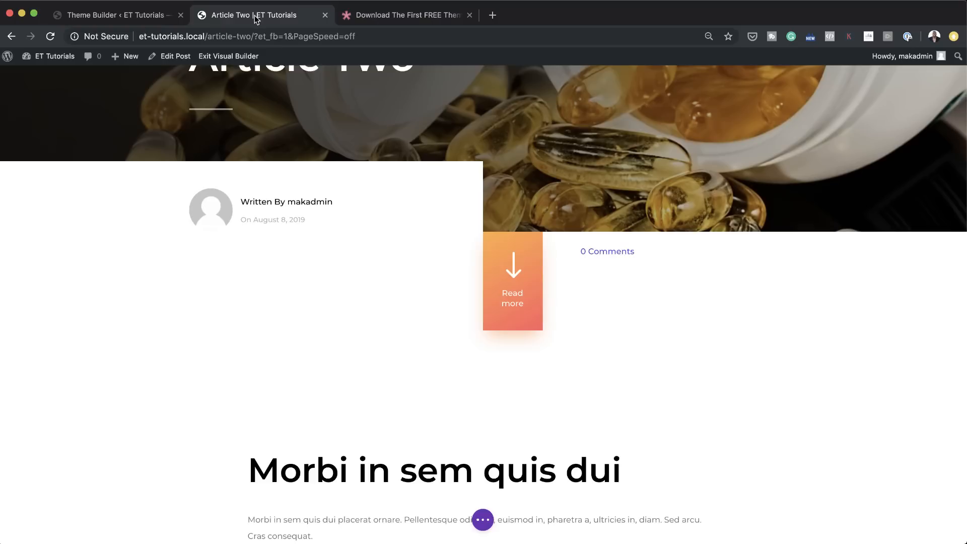
click(51, 36)
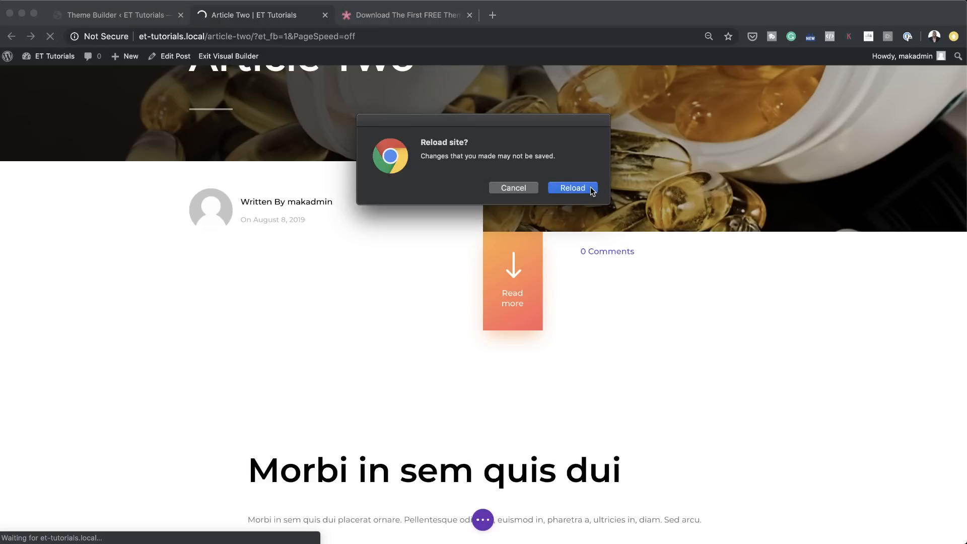
click(573, 188)
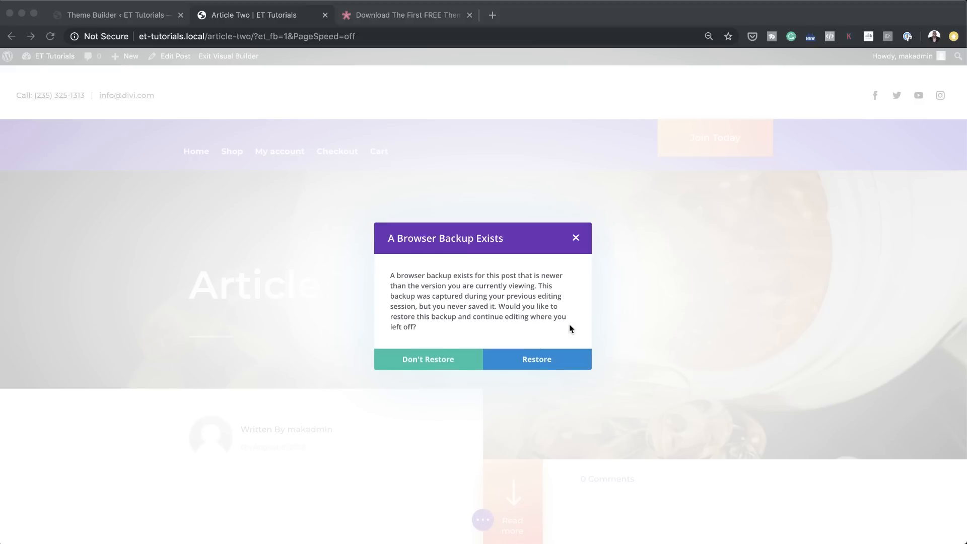
click(540, 359)
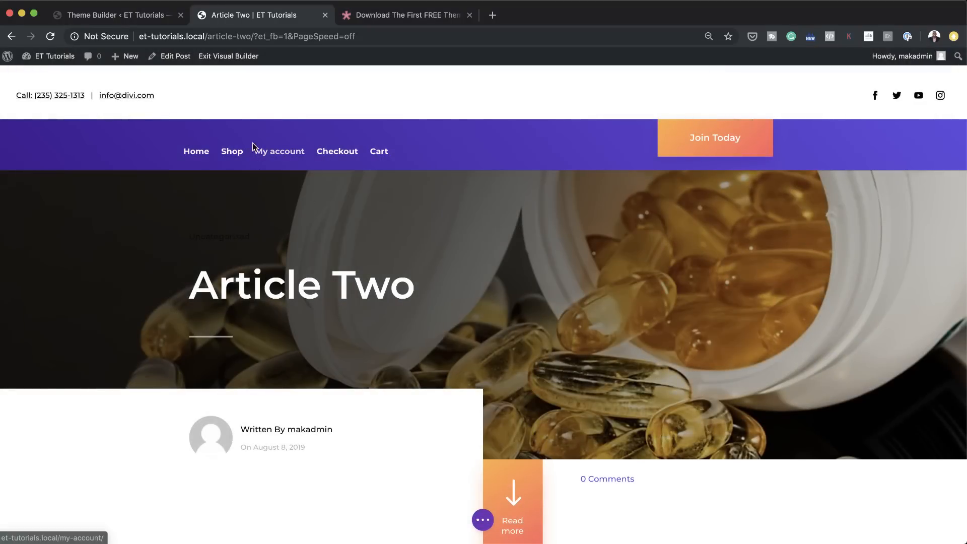
click(234, 60)
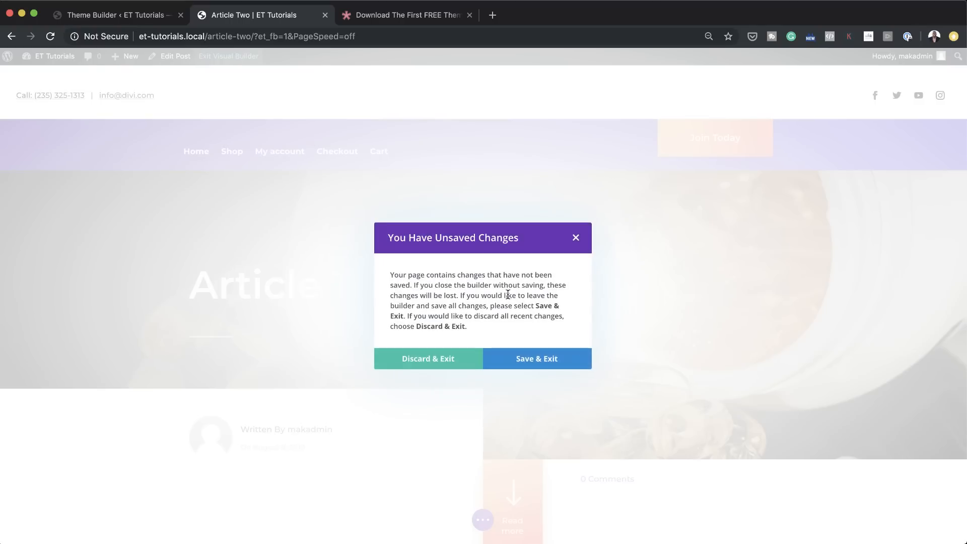
click(548, 361)
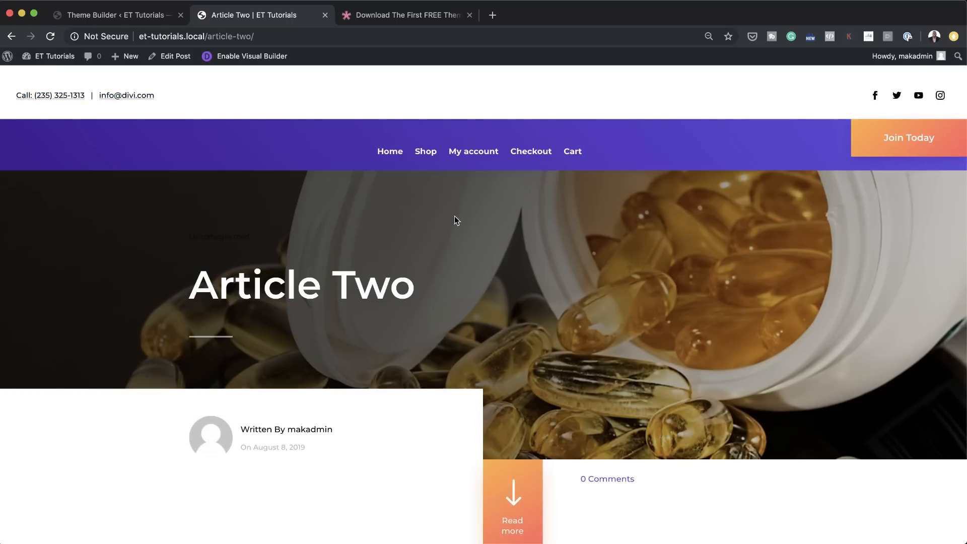
Step: In the visual builder, set the width of the row containing "Morbi in sem quis dui" to 70% and save Article Two
click(267, 58)
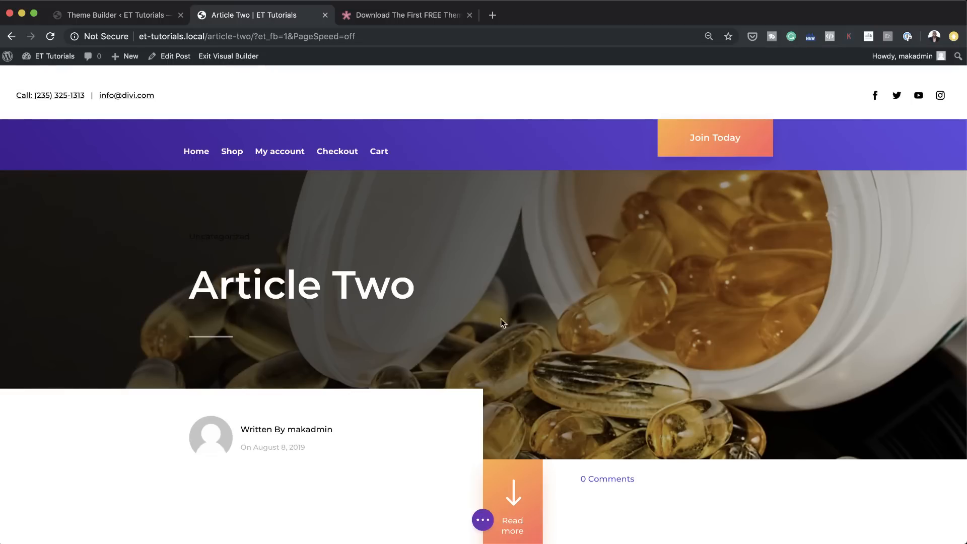
scroll(500, 319, down, 3)
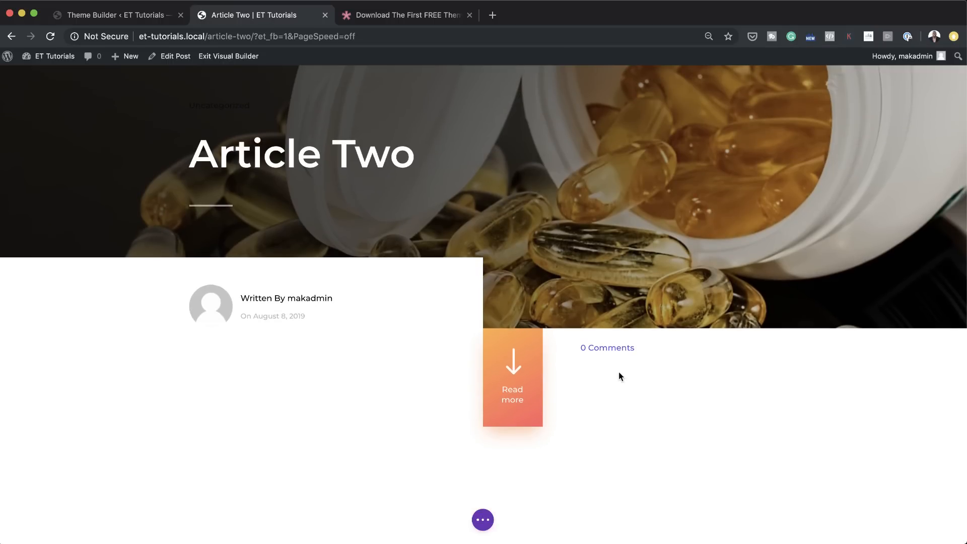
scroll(644, 392, down, 2)
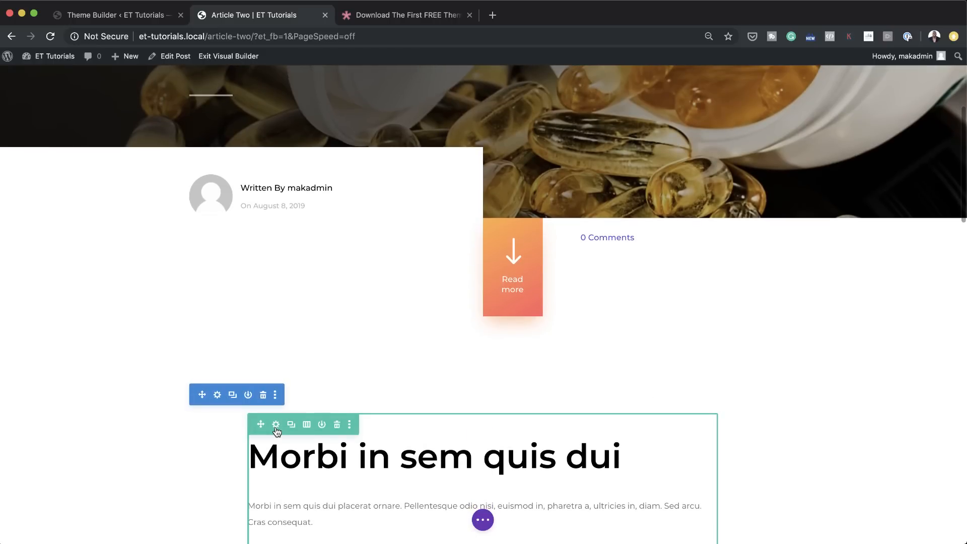
click(276, 424)
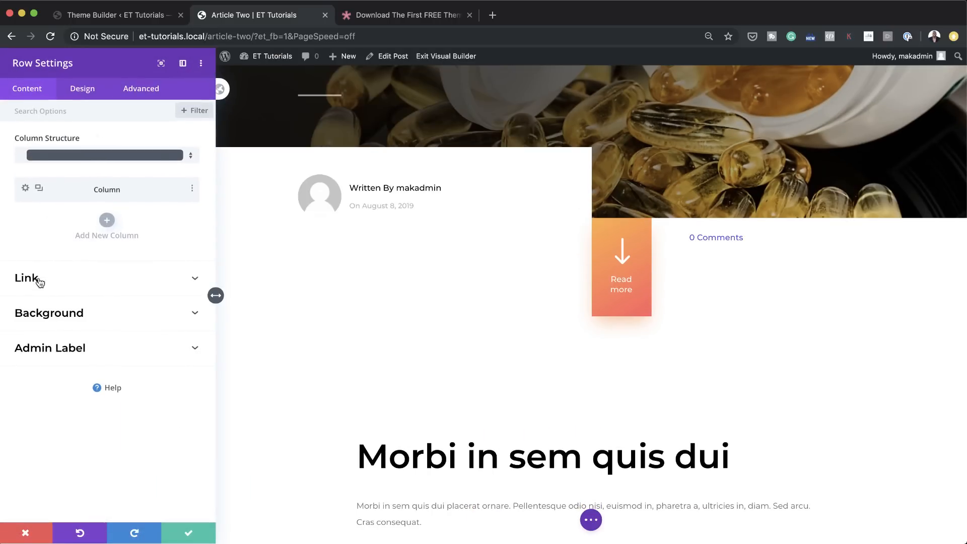
click(91, 93)
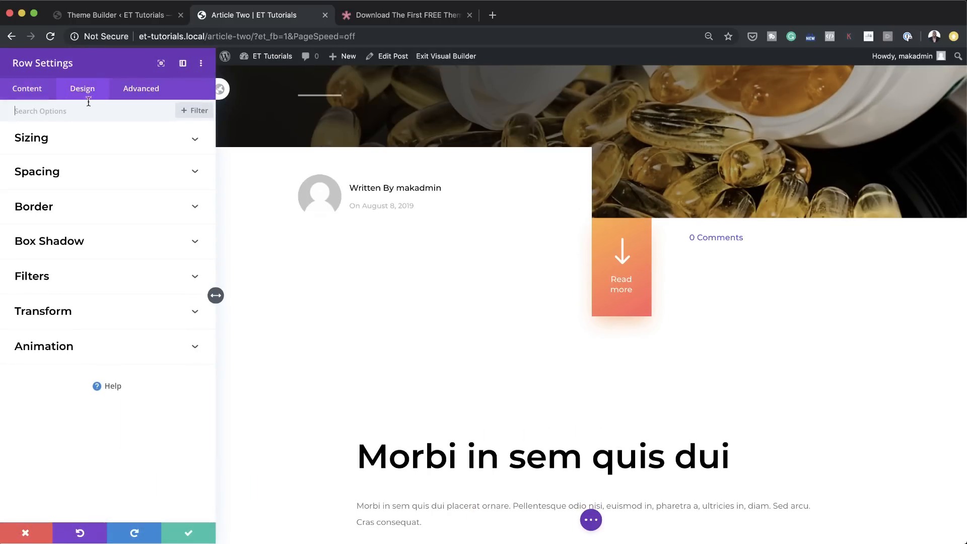
click(56, 142)
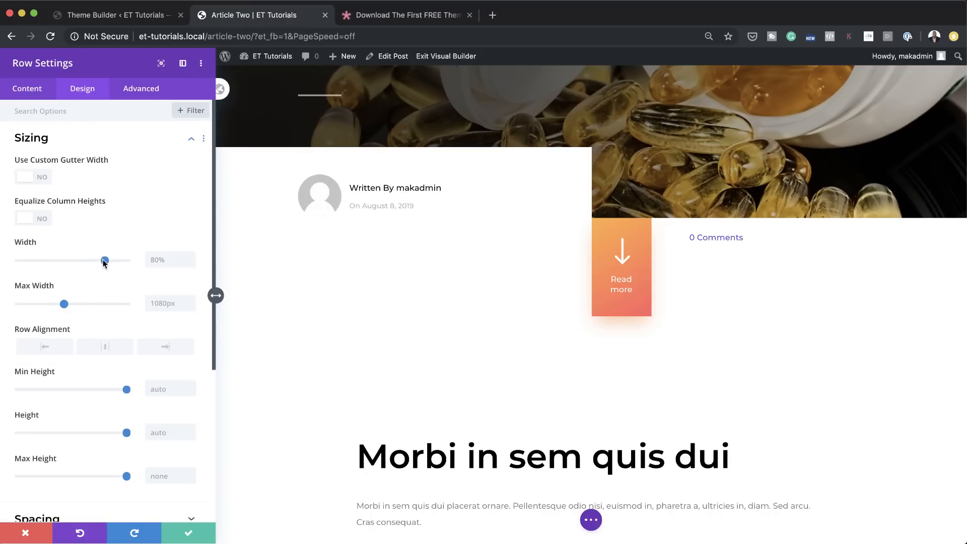
drag(104, 261, 95, 260)
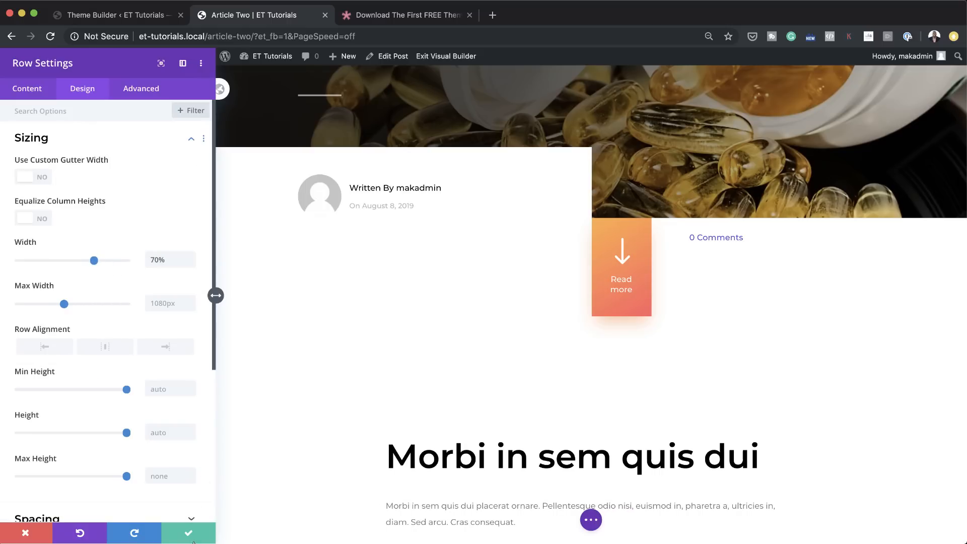
click(189, 540)
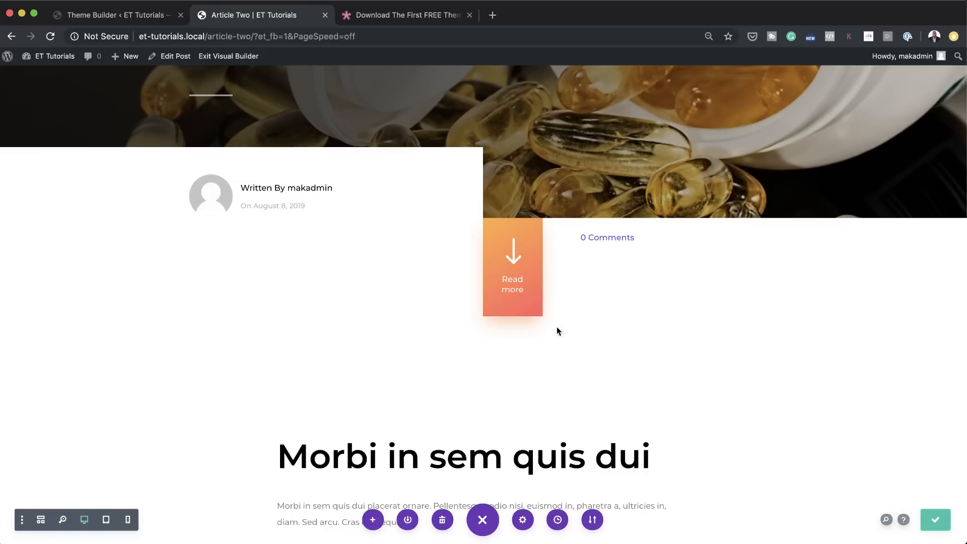
click(926, 516)
Step: Open Product Two for editing from the product list, and follow its missing Post Content module notice to the Theme Builder
click(151, 15)
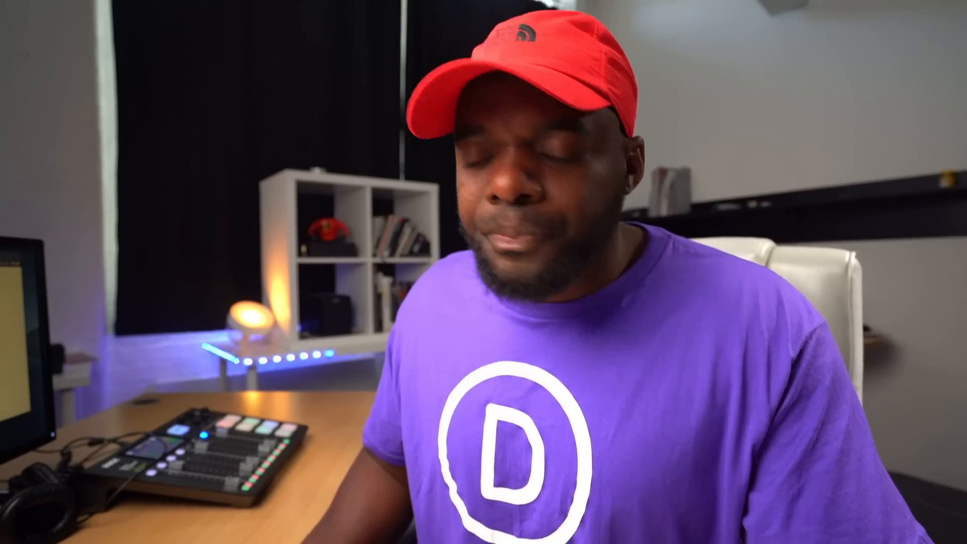
click(49, 78)
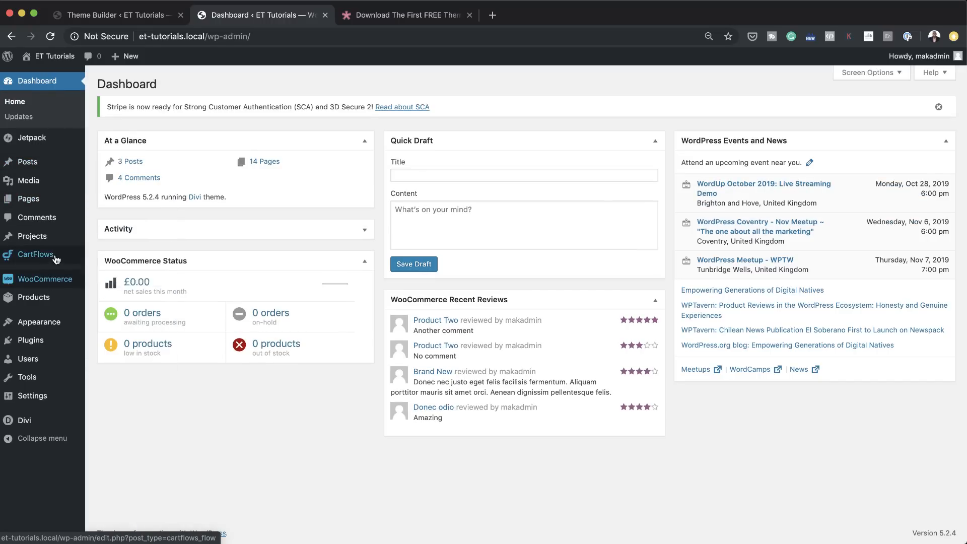
mouse_move(56, 296)
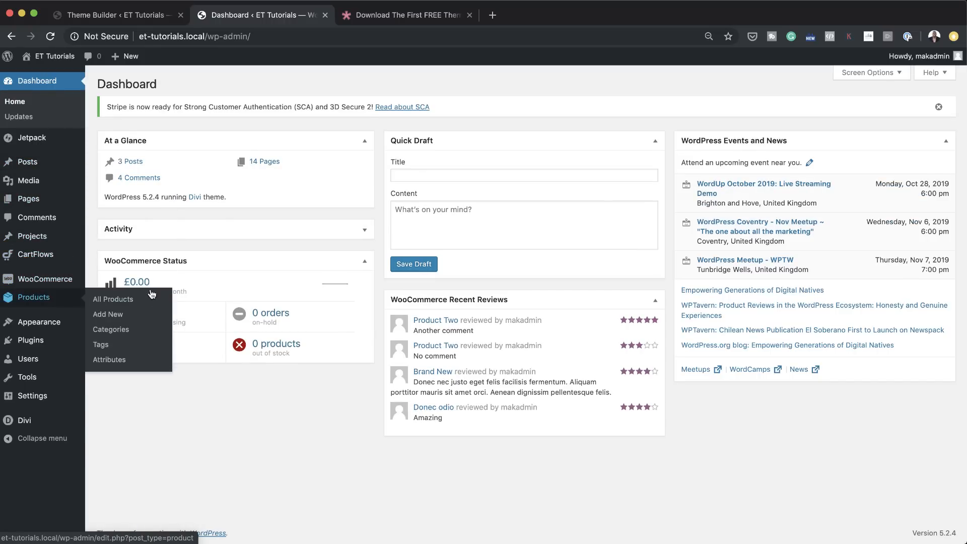
click(128, 299)
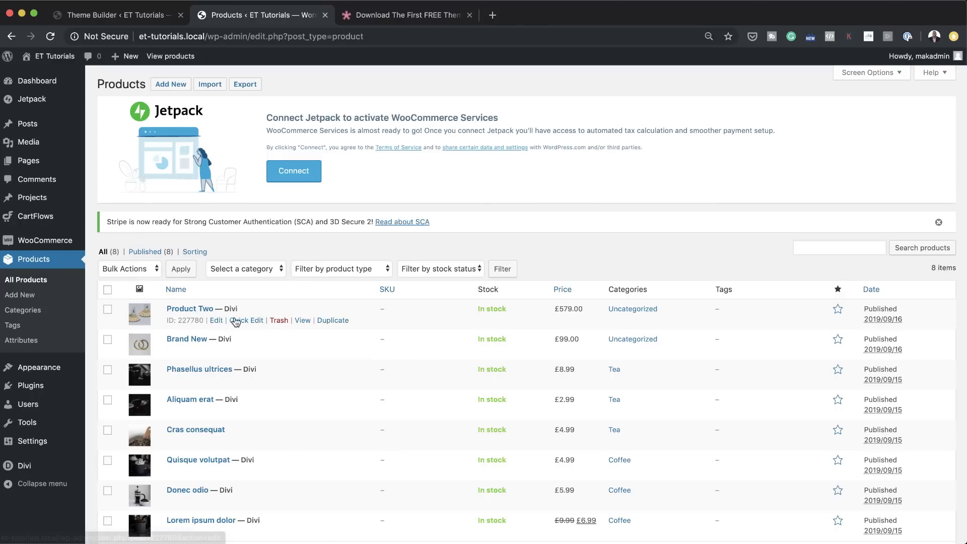
click(216, 320)
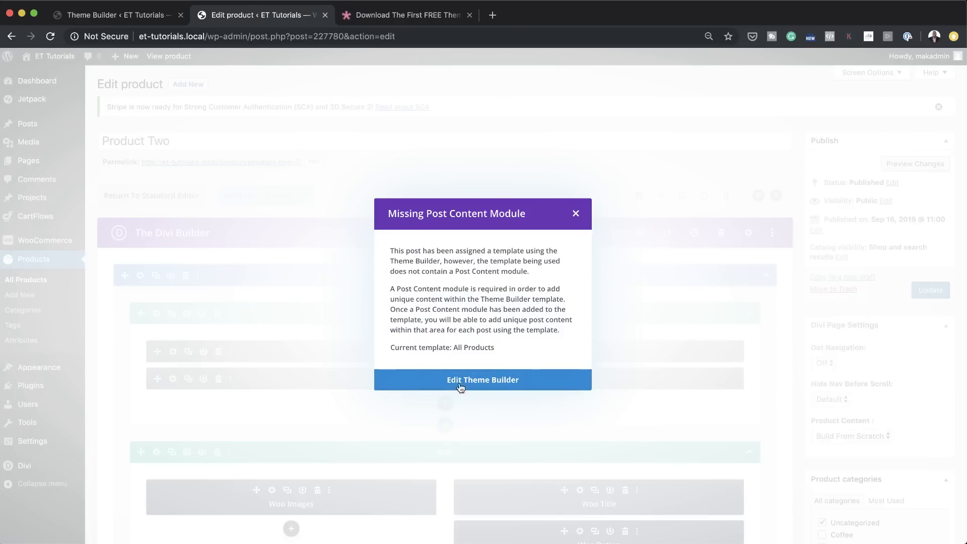
click(505, 384)
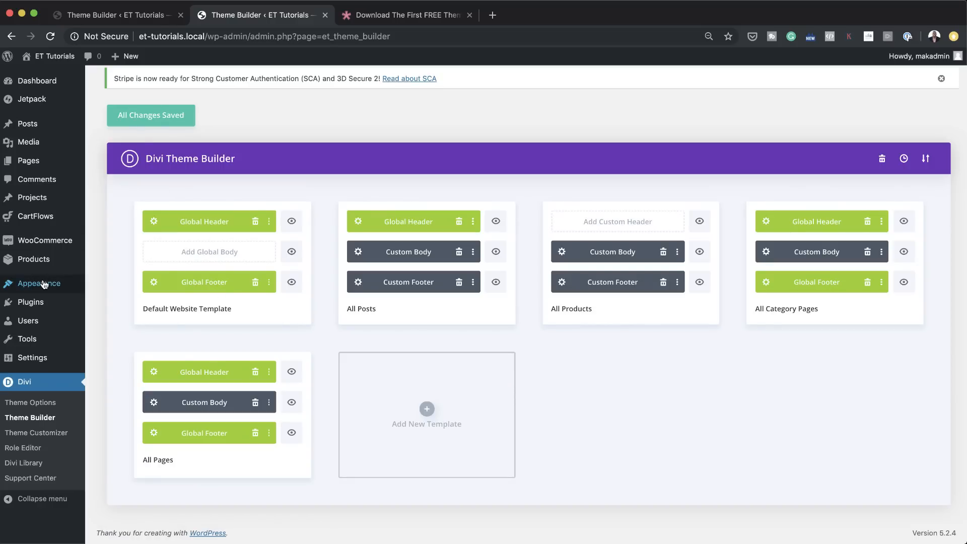
Step: Start a new product and name it Product 10
mouse_move(45, 259)
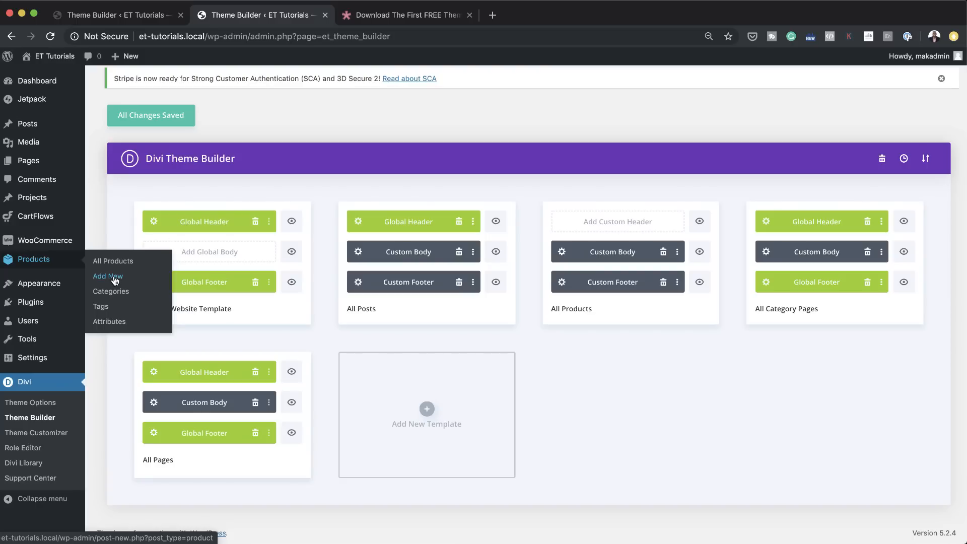
click(115, 281)
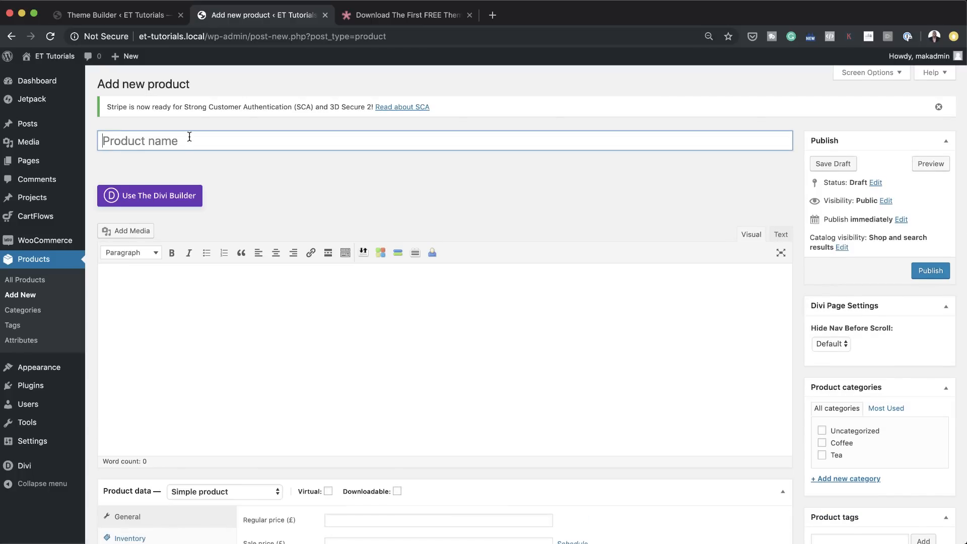
text(Product 10)
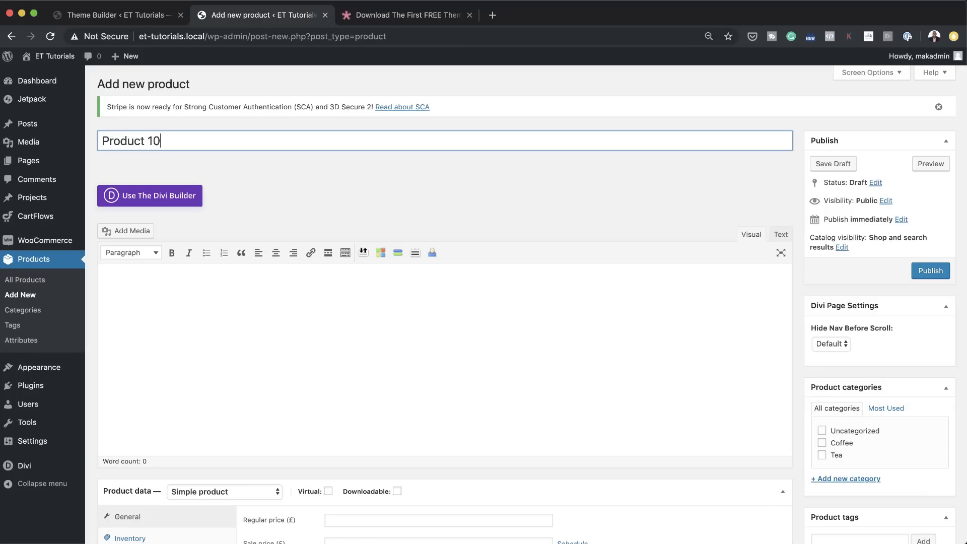
Step: Fill the Product 10 description with the first two short sample paragraphs copied from lorem2.com
click(204, 293)
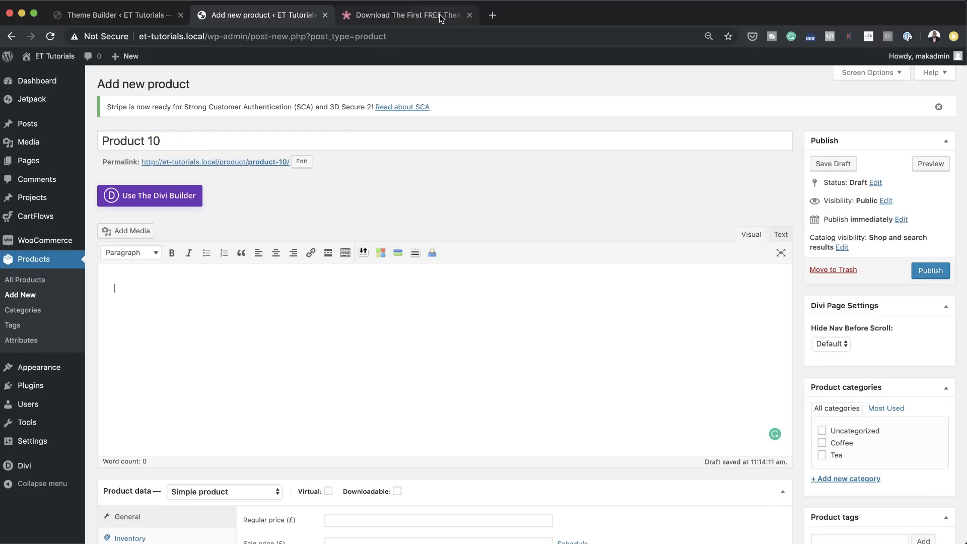
click(408, 15)
click(457, 36)
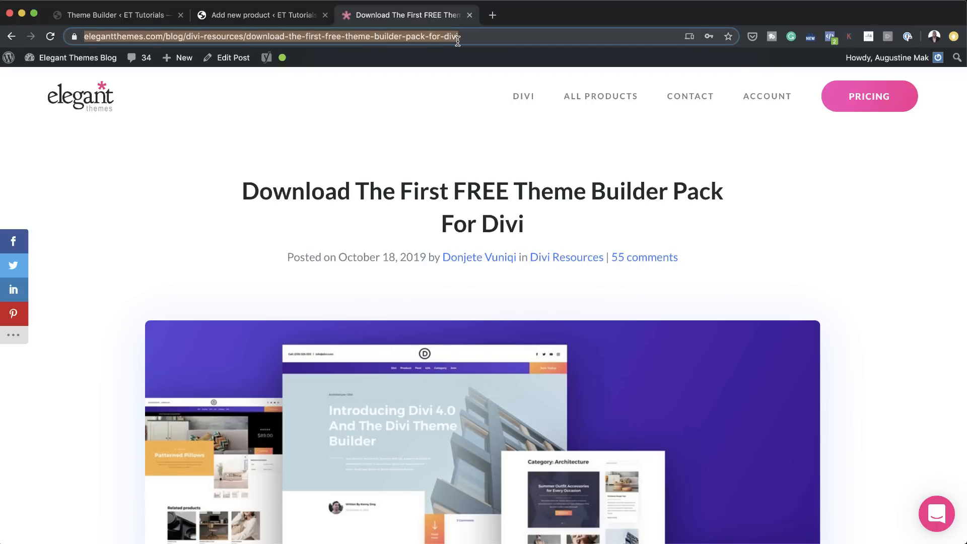
text(lorem)
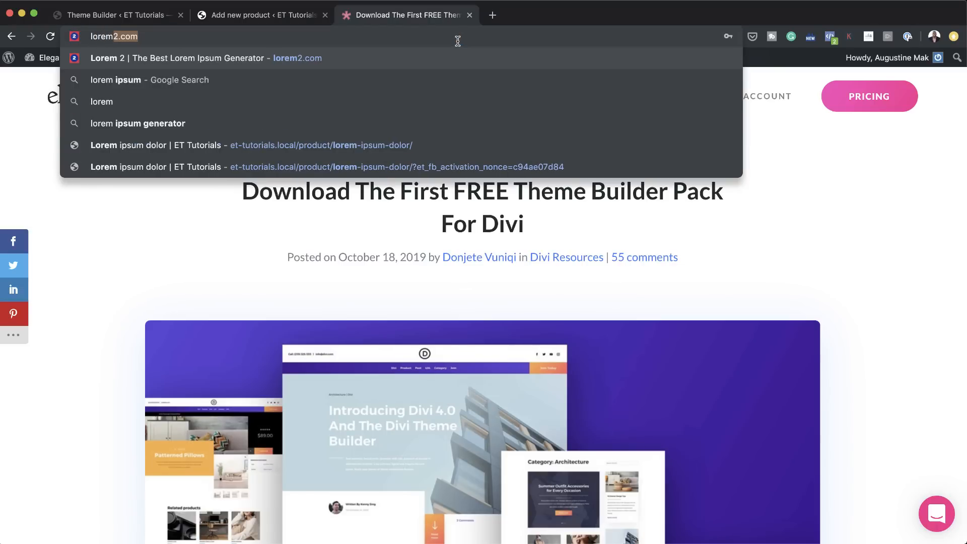
key(Return)
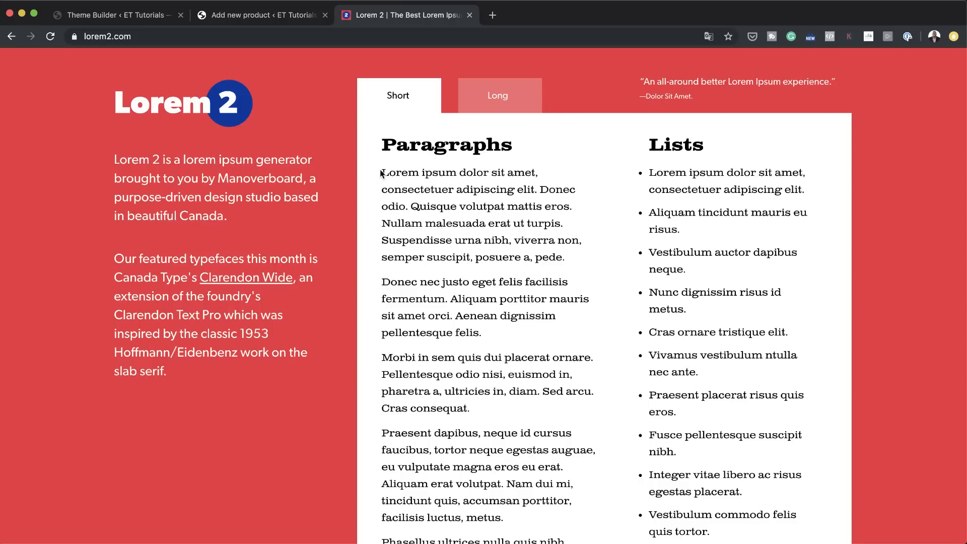
drag(383, 173, 569, 347)
key(super+c)
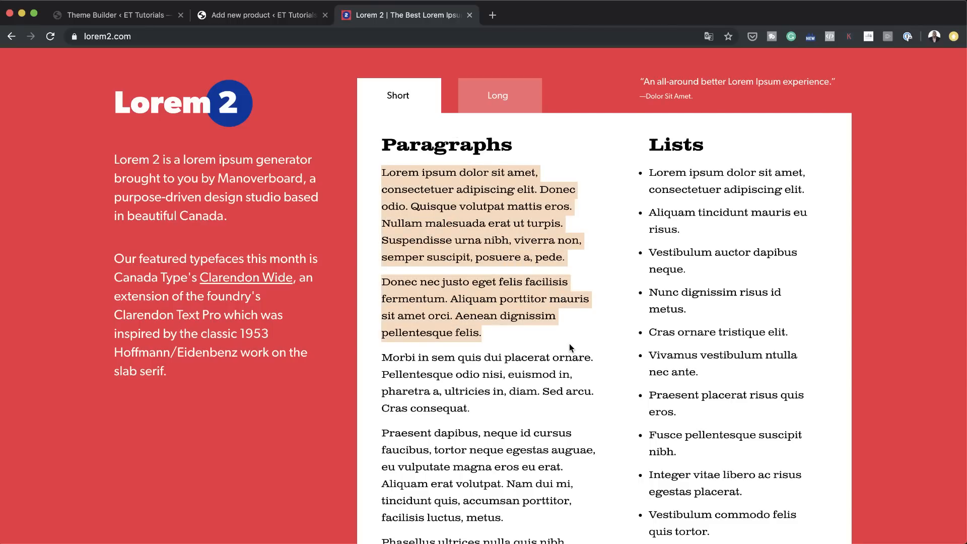
click(230, 20)
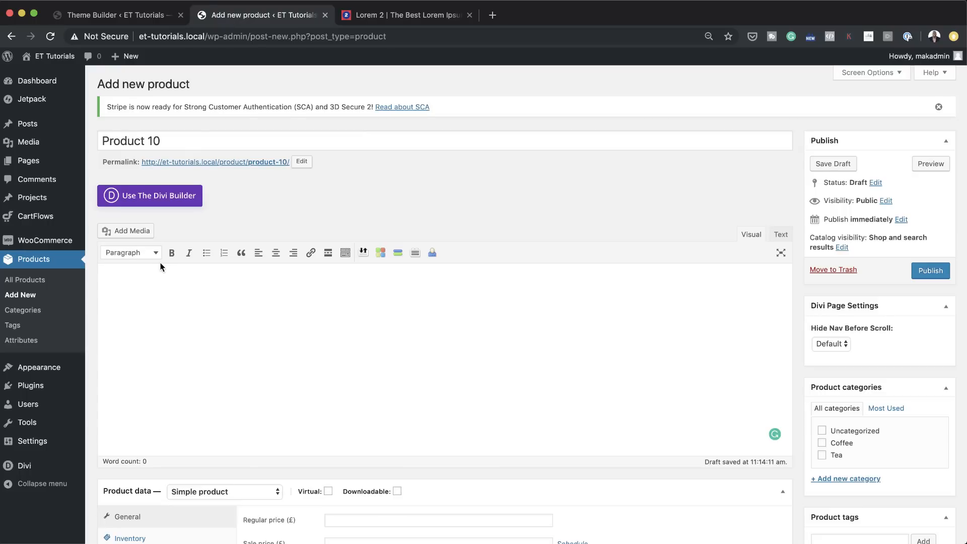
key(super+v)
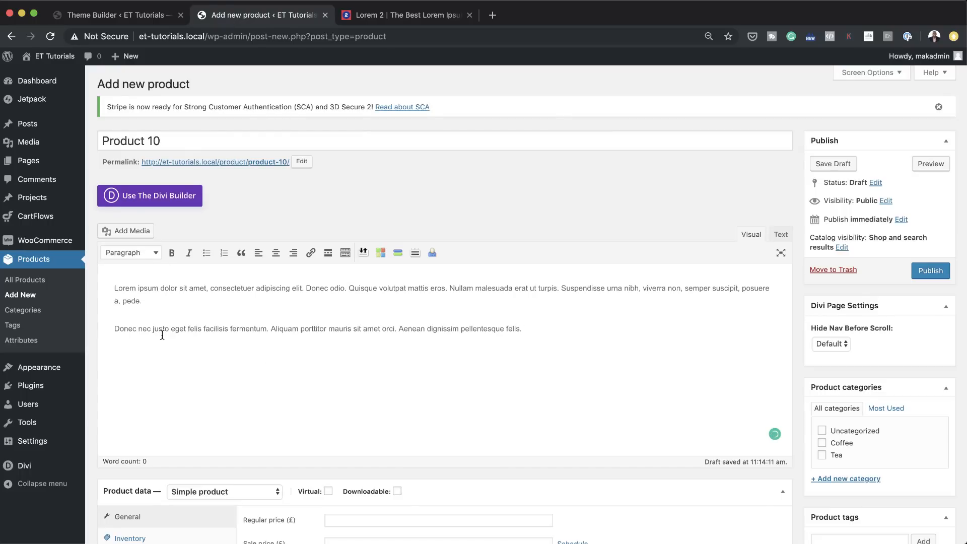
Step: Merge the two paragraphs of the Product 10 description into a single paragraph
click(112, 330)
key(BackSpace)
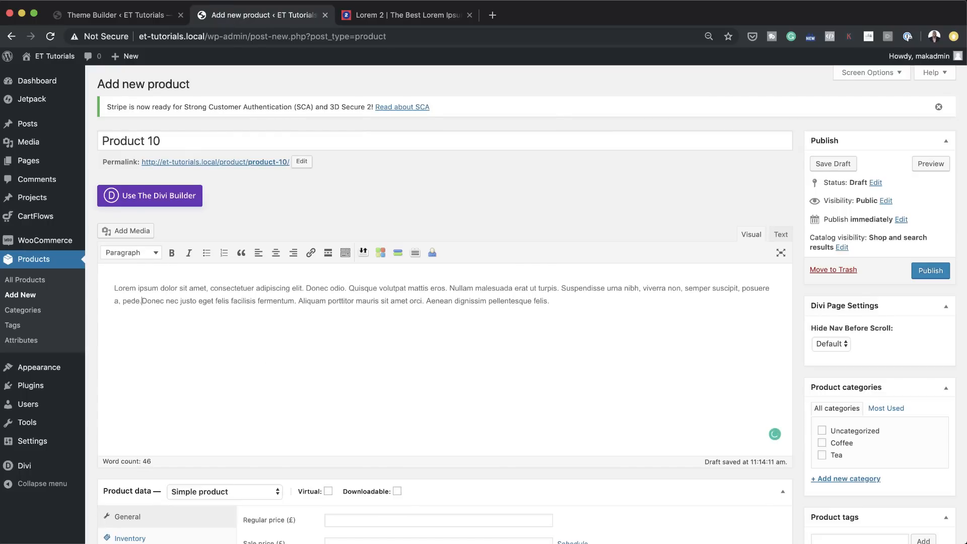
scroll(222, 340, down, 5)
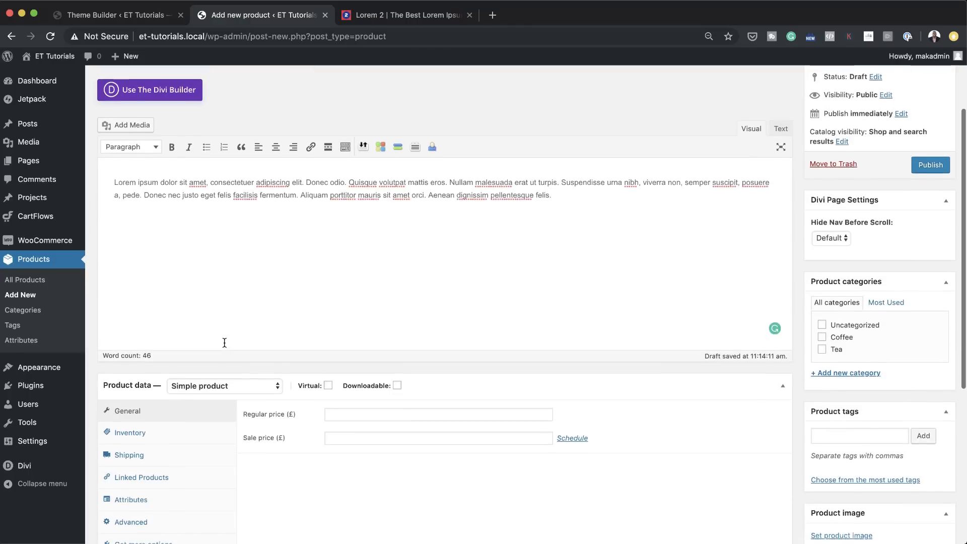
Step: Set the regular price to 12.99 and assign section-bg-12.jpg, the dark coffee mug photo, as the product image
click(341, 372)
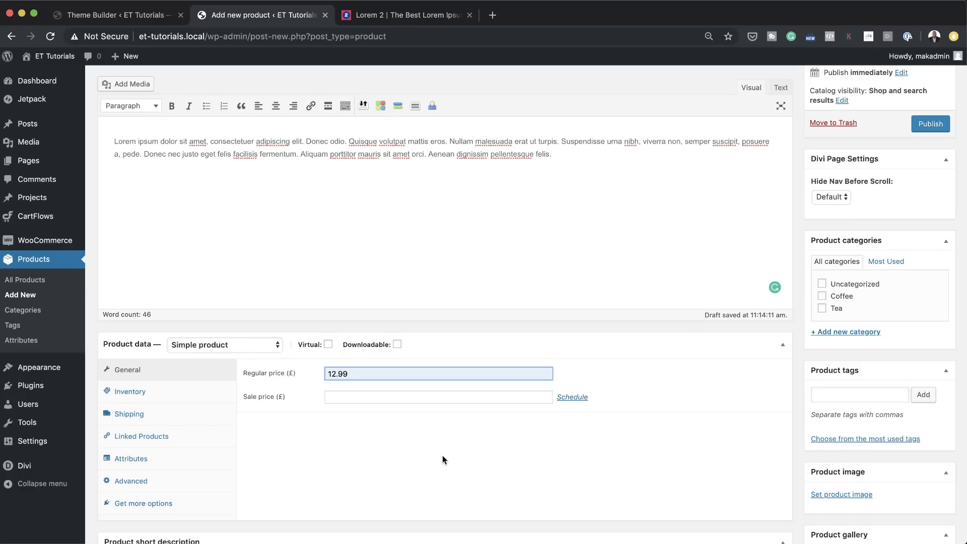
scroll(872, 209, up, 1)
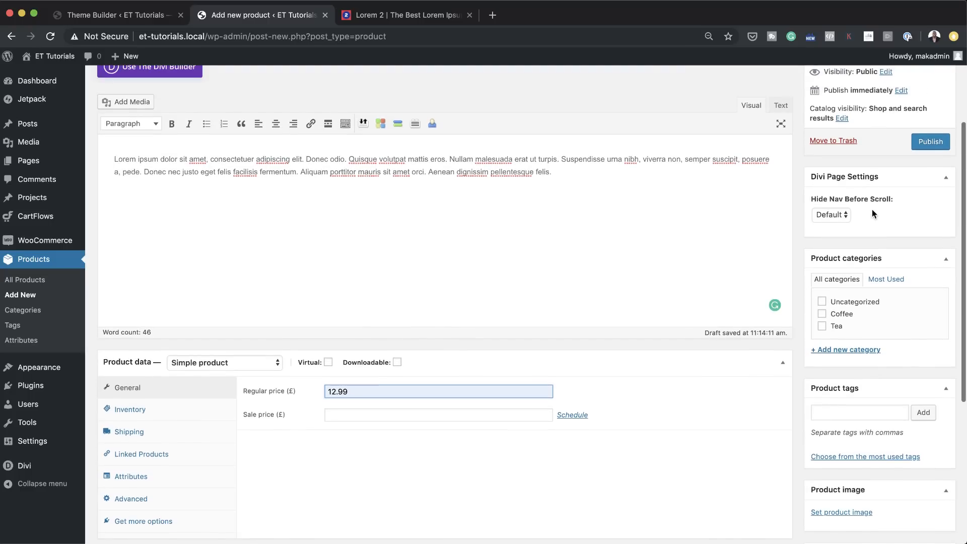
scroll(880, 224, down, 4)
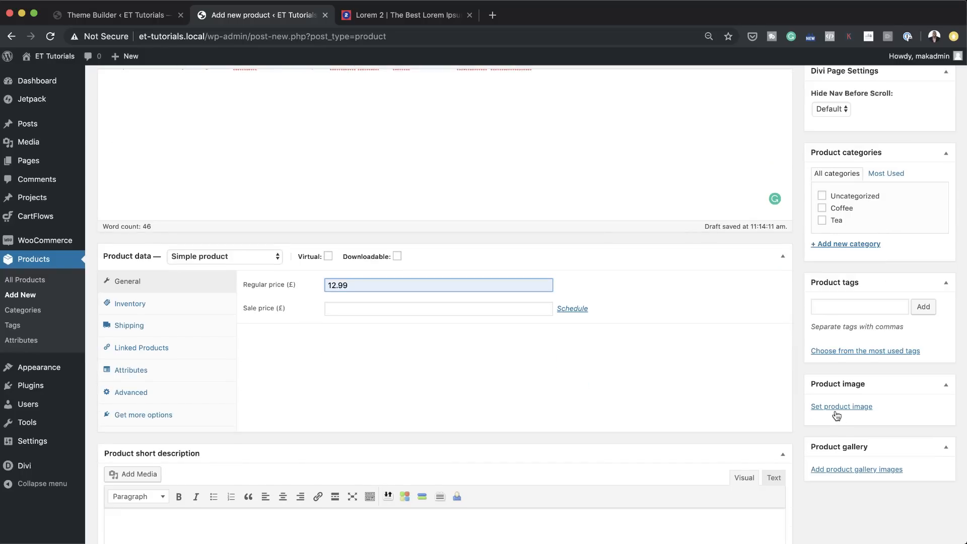
click(836, 414)
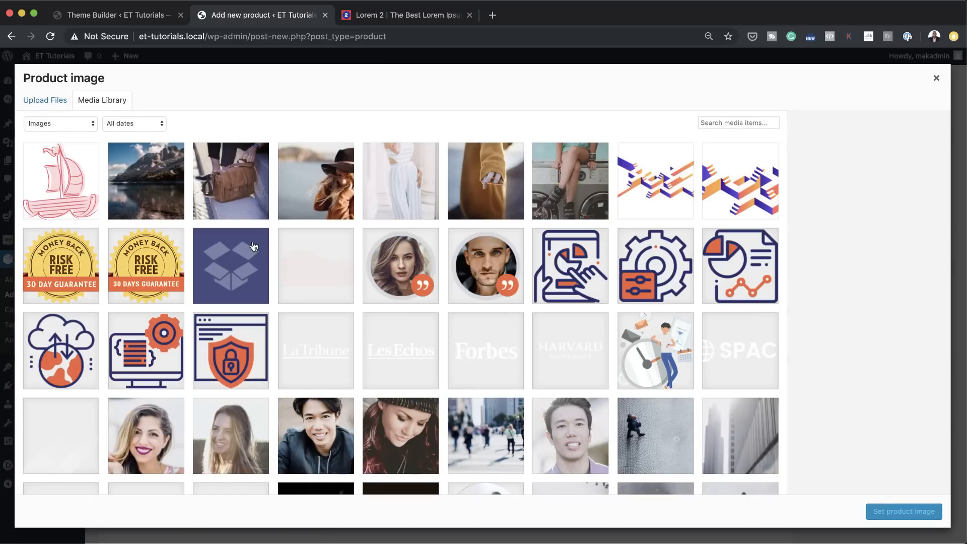
click(245, 202)
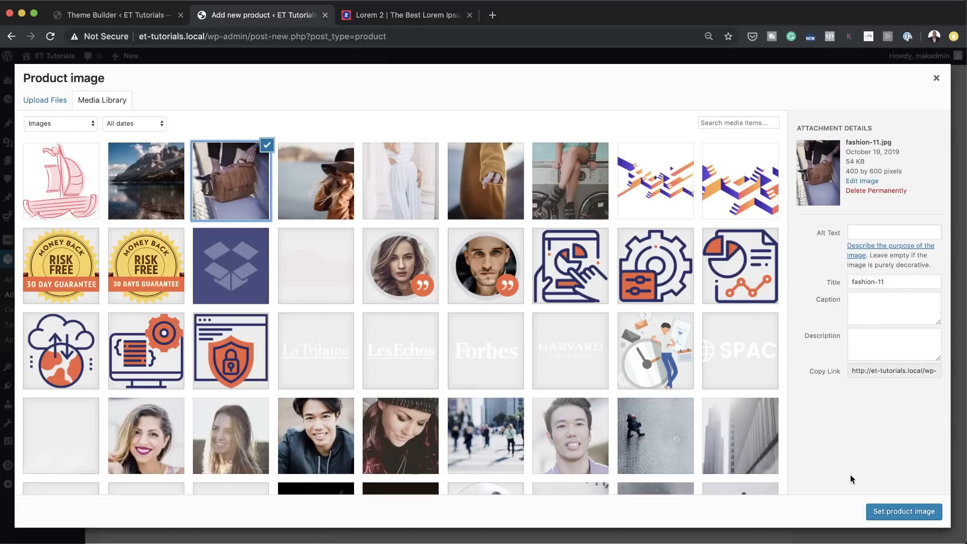
scroll(438, 352, down, 5)
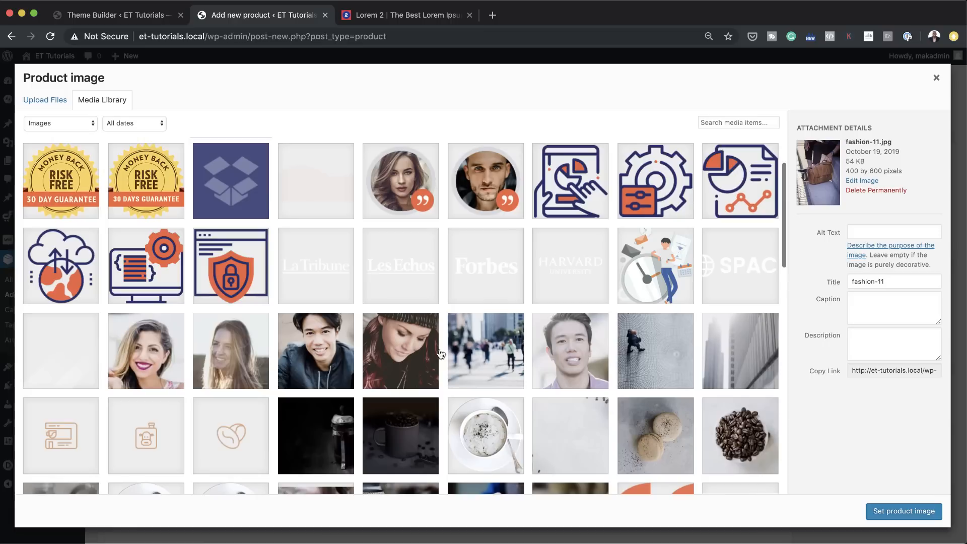
click(423, 376)
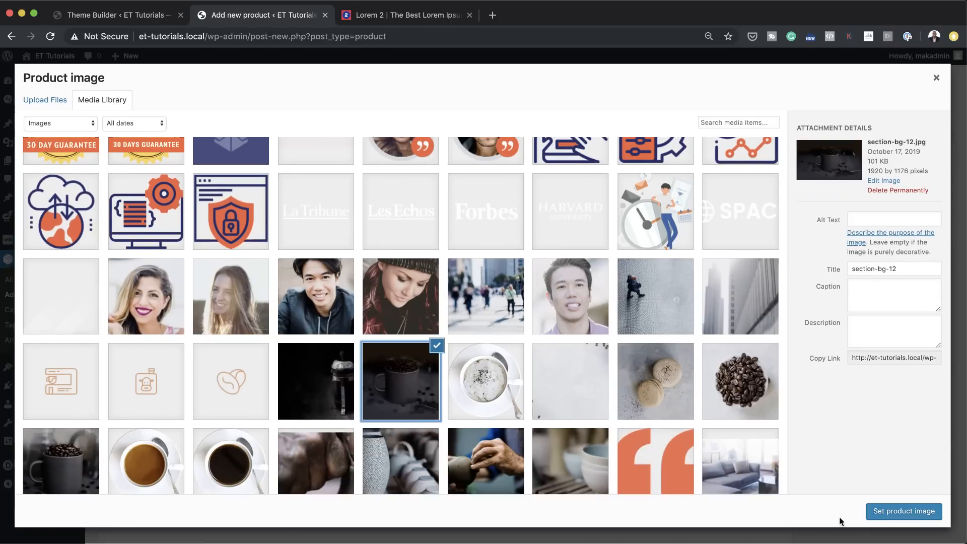
click(882, 511)
Step: Paste the sample text into the product short description and keep only its first paragraph
scroll(537, 329, down, 5)
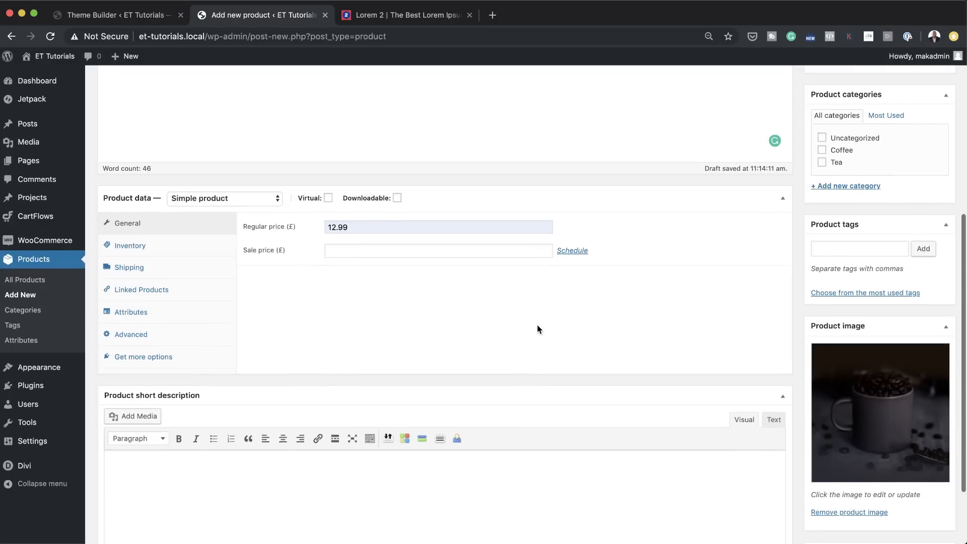
click(262, 382)
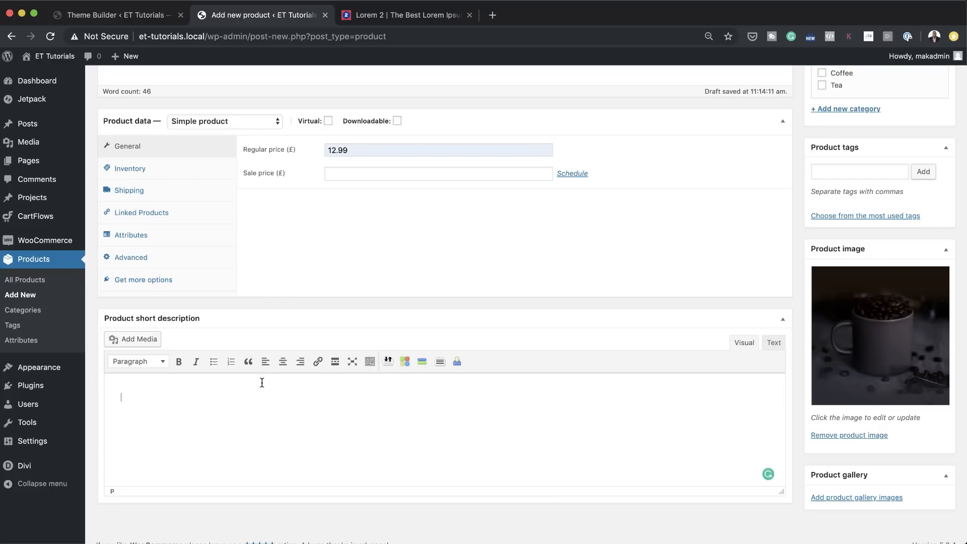
key(ctrl+v)
drag(122, 434, 238, 445)
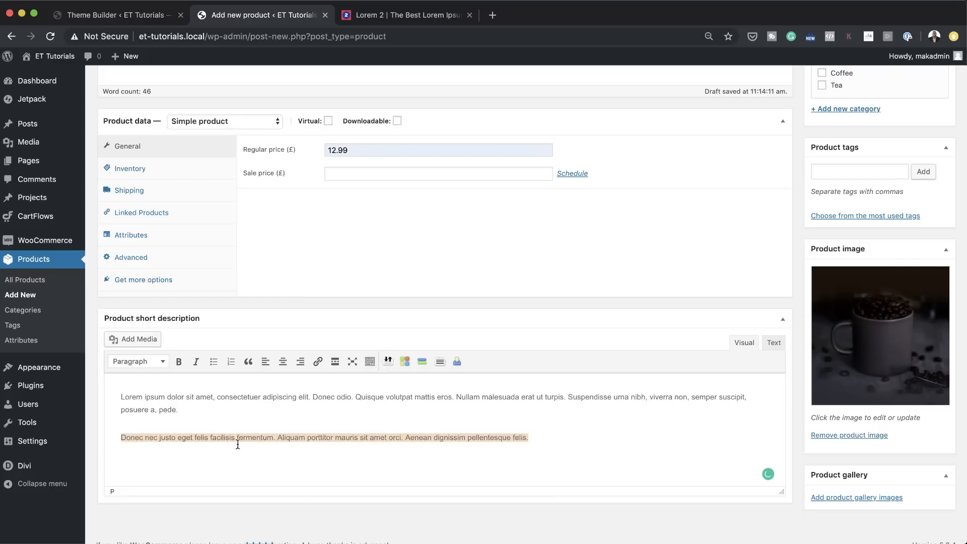
key(BackSpace)
key(BackSpace)
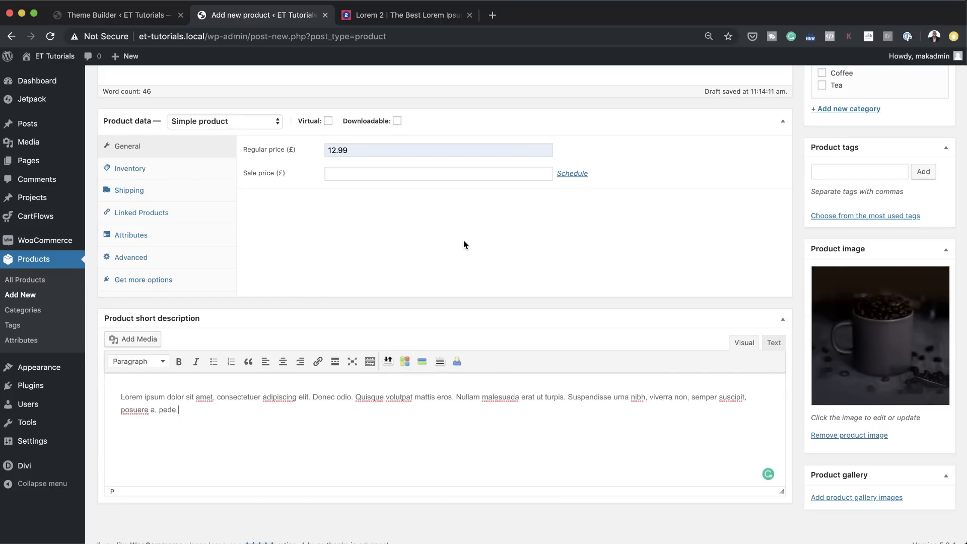
Step: Assign Product 10 to the Coffee category and publish the product
scroll(592, 357, up, 7)
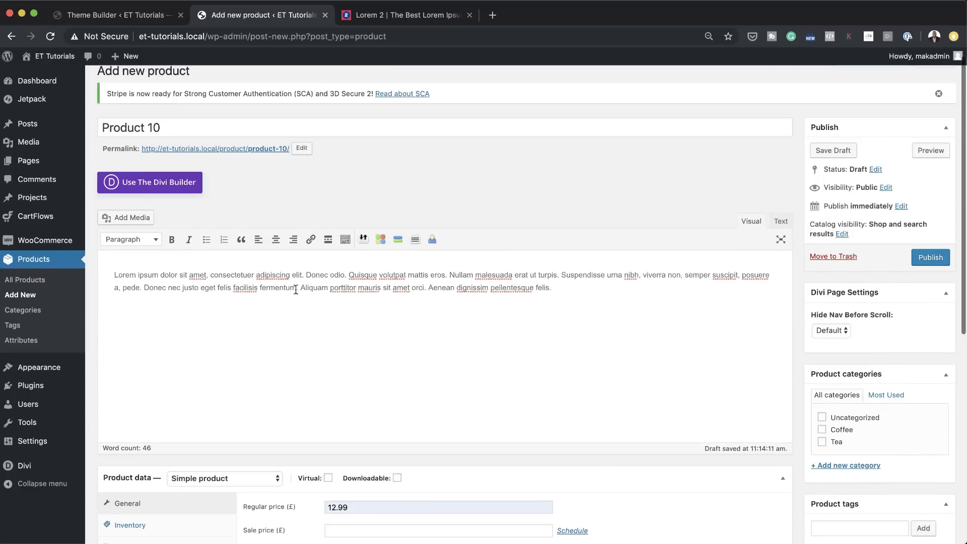
click(822, 429)
scroll(647, 436, down, 5)
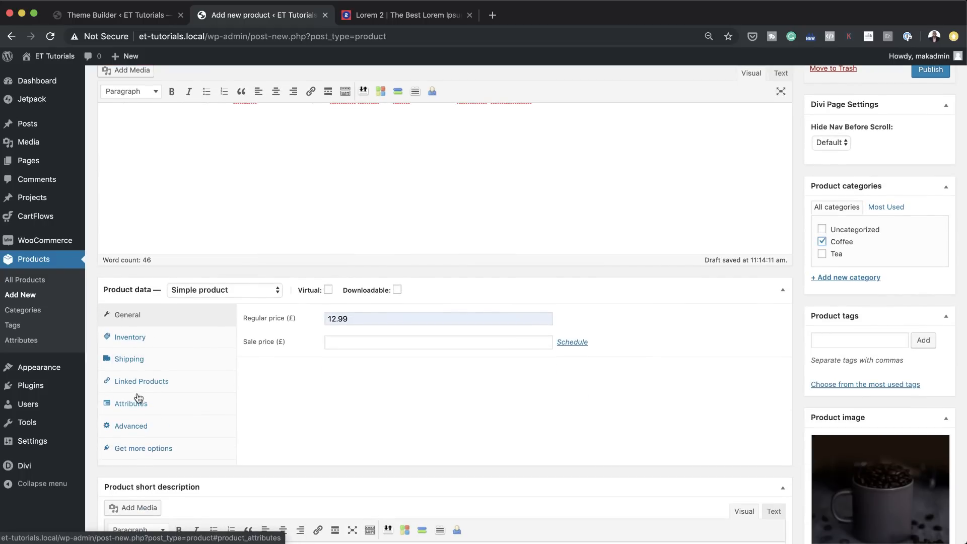
scroll(657, 392, down, 4)
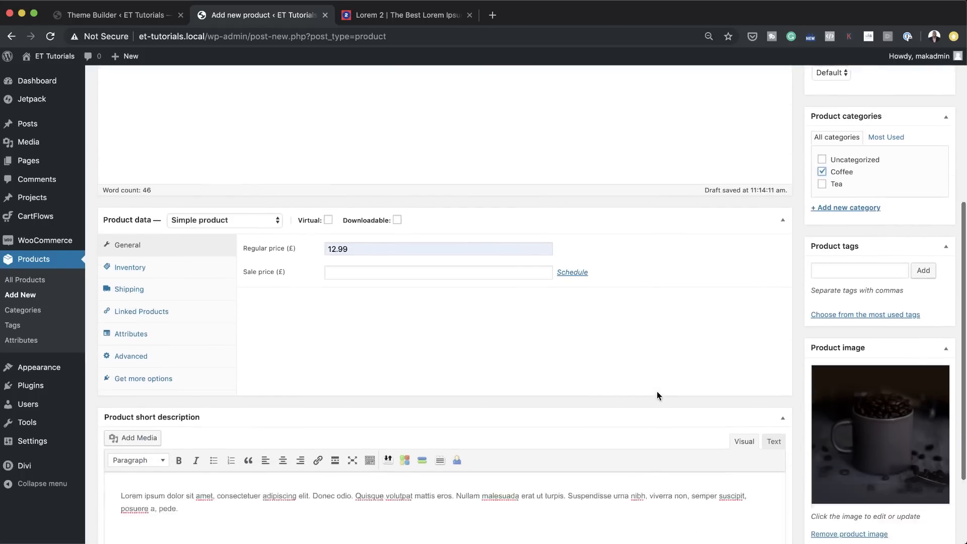
scroll(657, 392, up, 8)
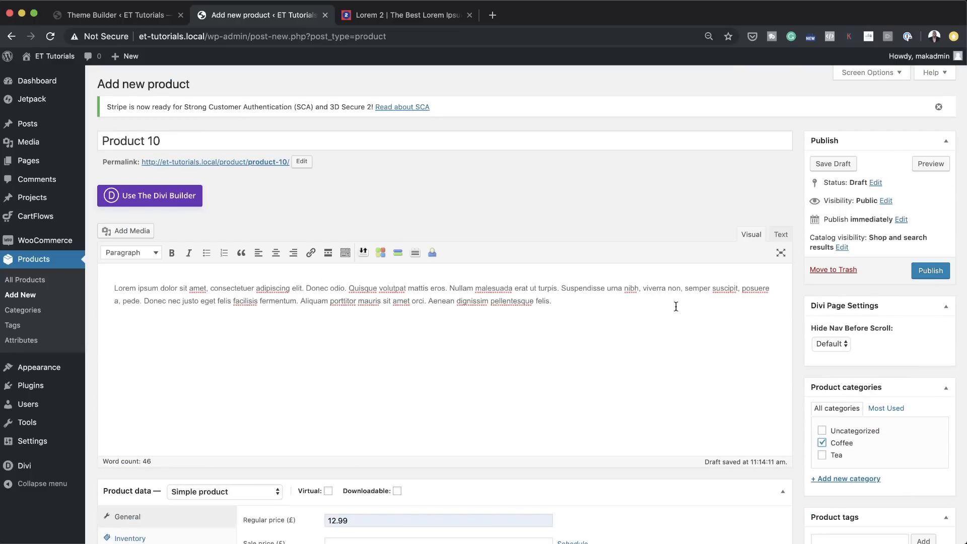
click(928, 272)
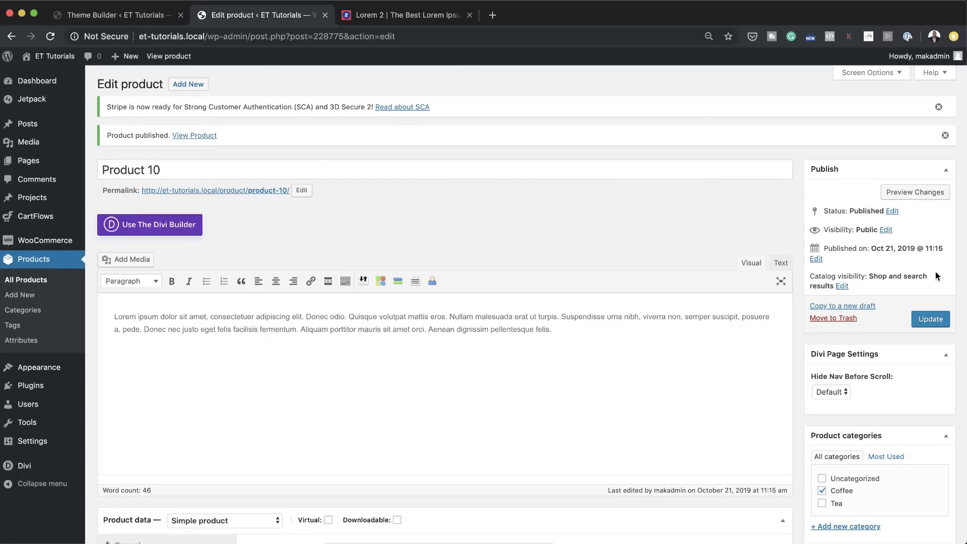
Step: View the published Product 10 page and examine its layout from the header down to the footer
super+click(197, 135)
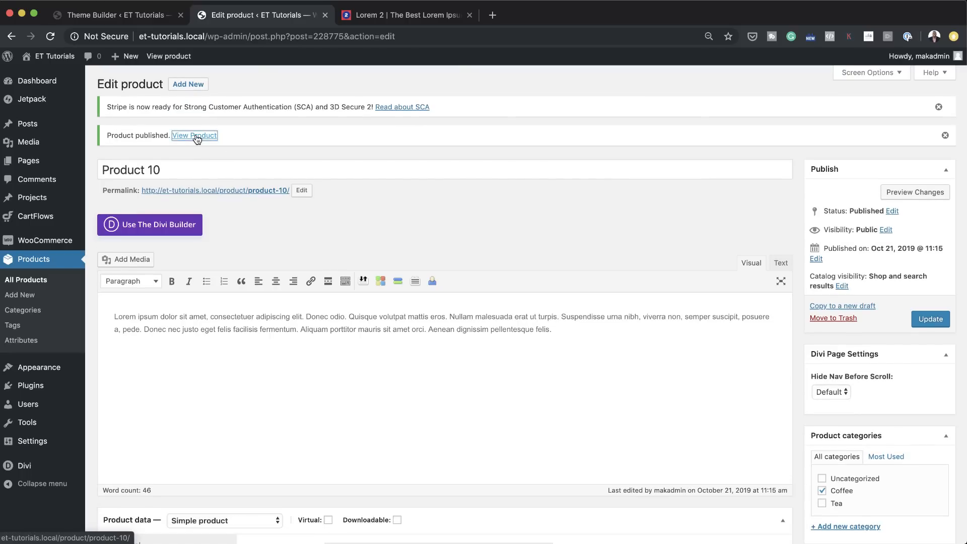
click(400, 16)
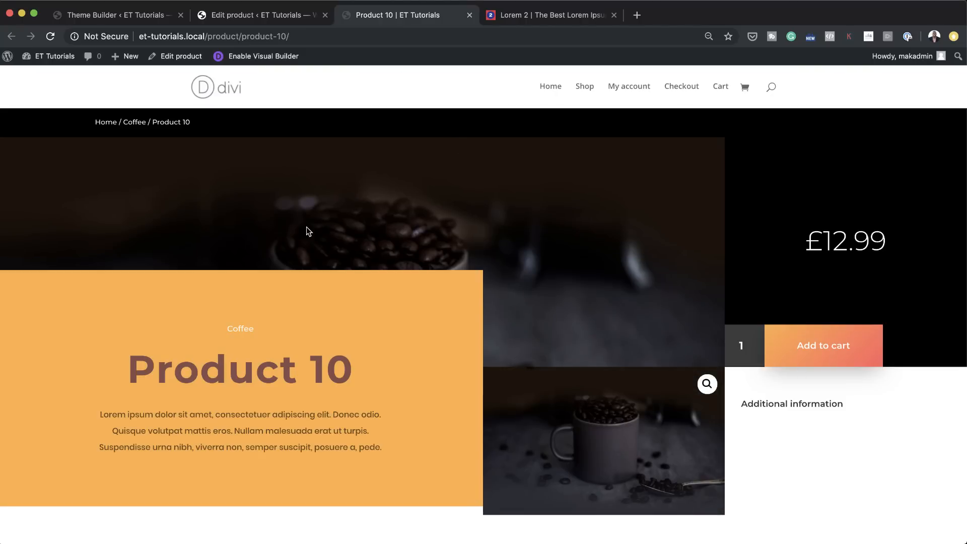
scroll(337, 293, down, 10)
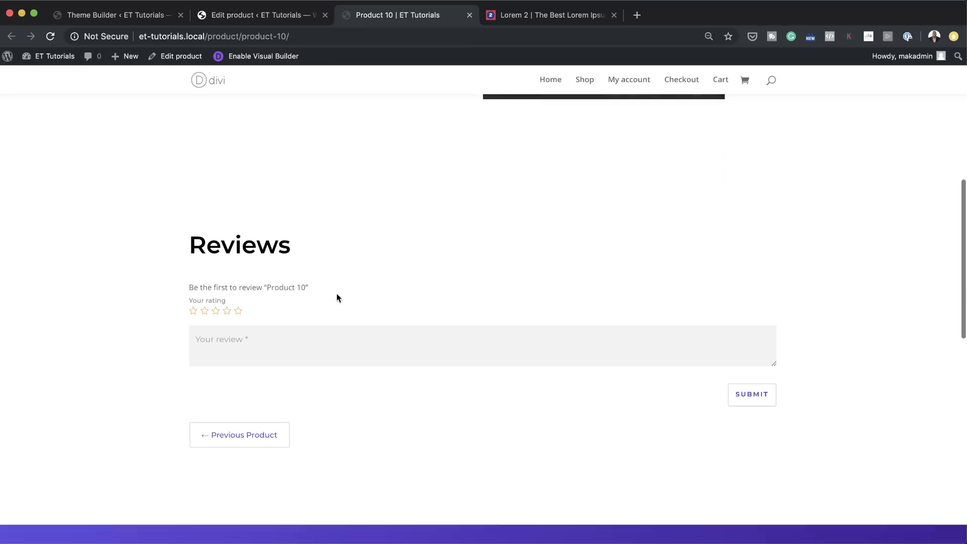
scroll(337, 293, down, 10)
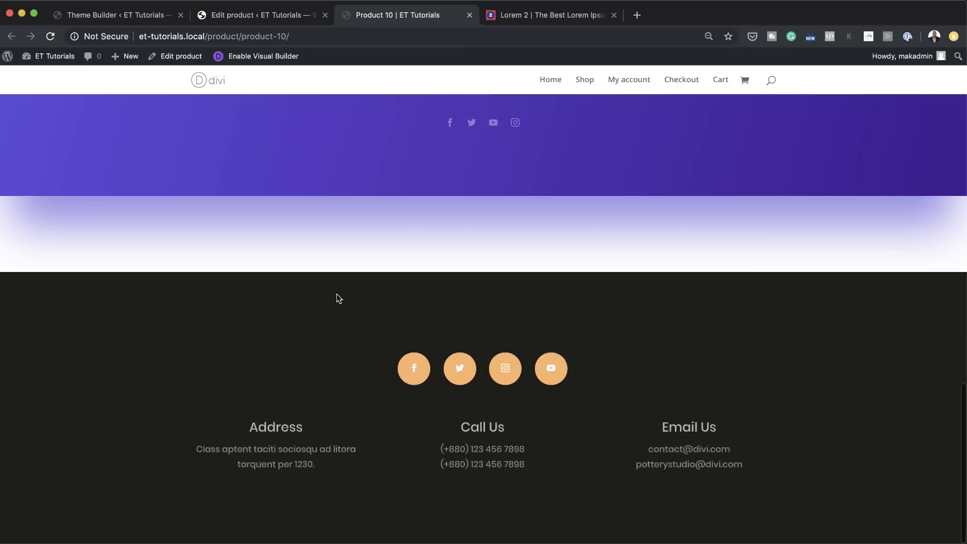
scroll(336, 294, up, 15)
scroll(336, 294, up, 10)
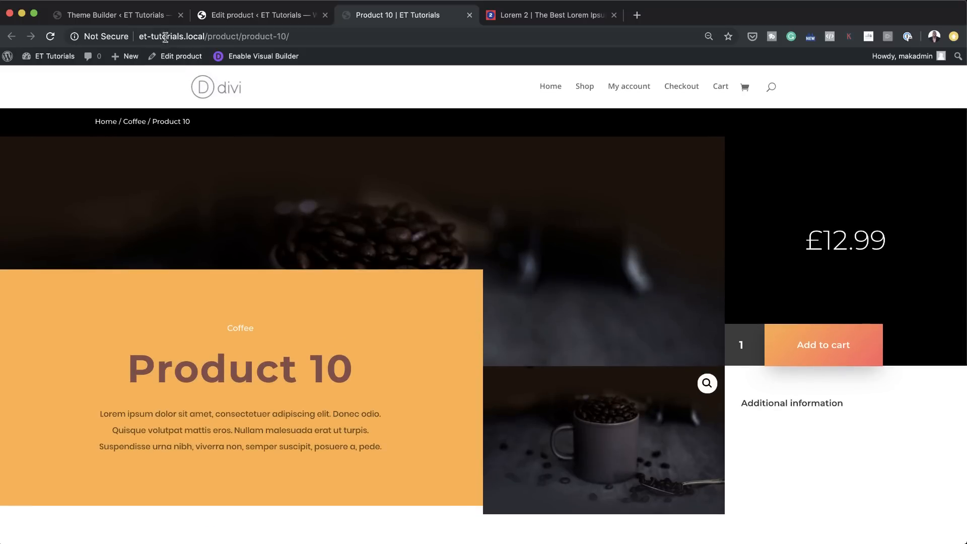
Step: Delete the Subscribe for Updates section from the All Products template's custom body in the Theme Builder, and save the changes
click(157, 19)
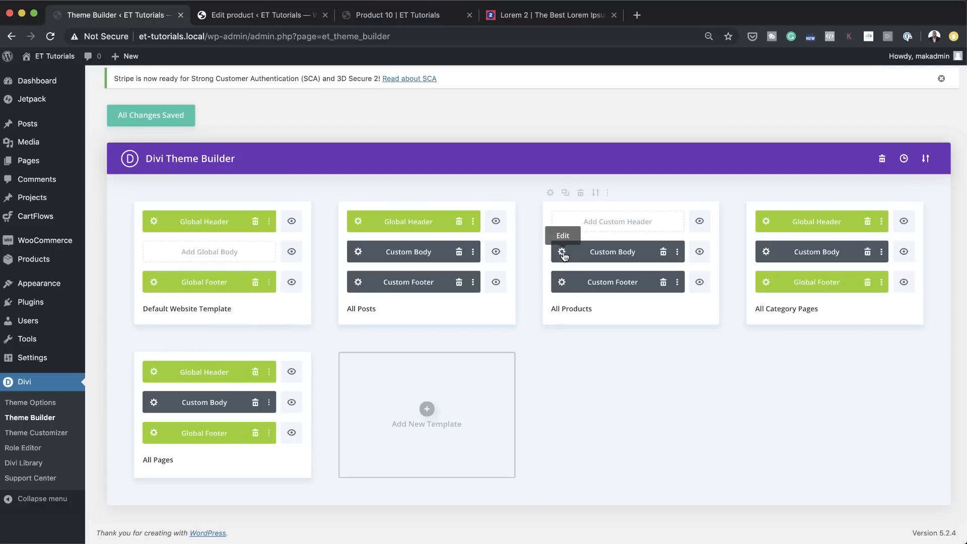
click(562, 253)
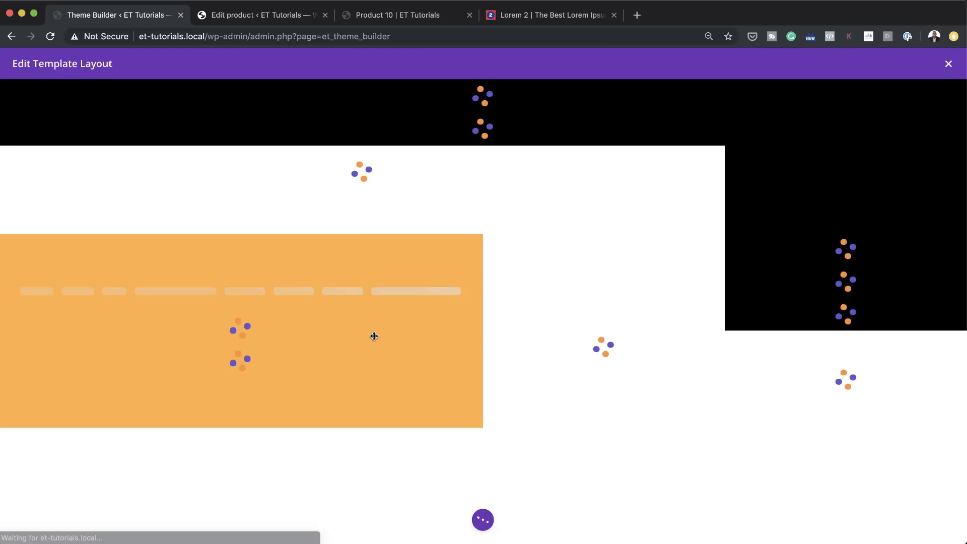
scroll(419, 355, down, 2)
scroll(420, 355, down, 8)
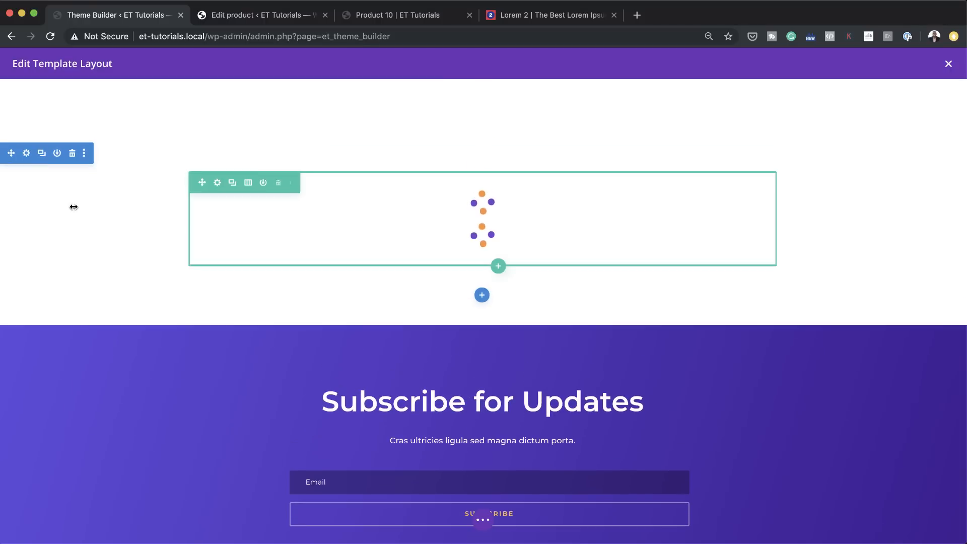
click(73, 326)
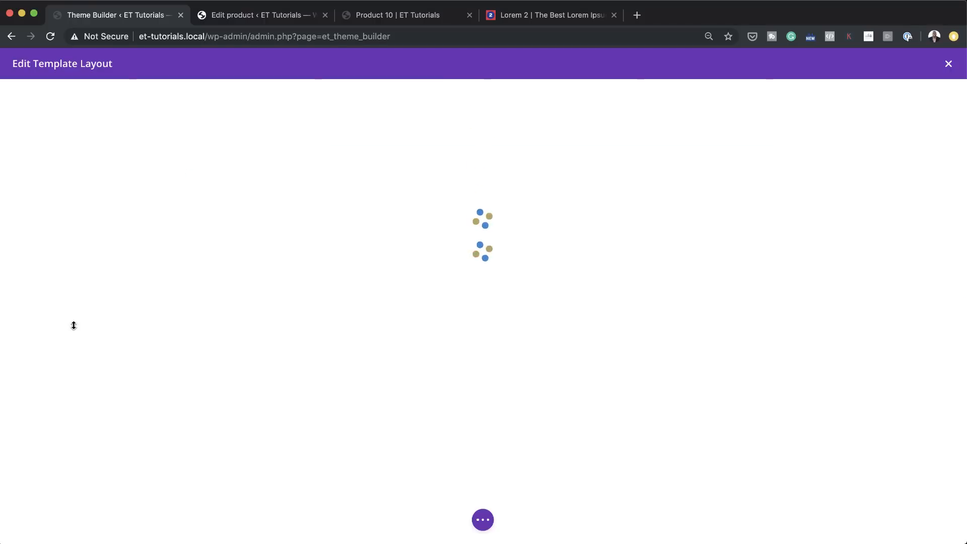
scroll(219, 335, down, 5)
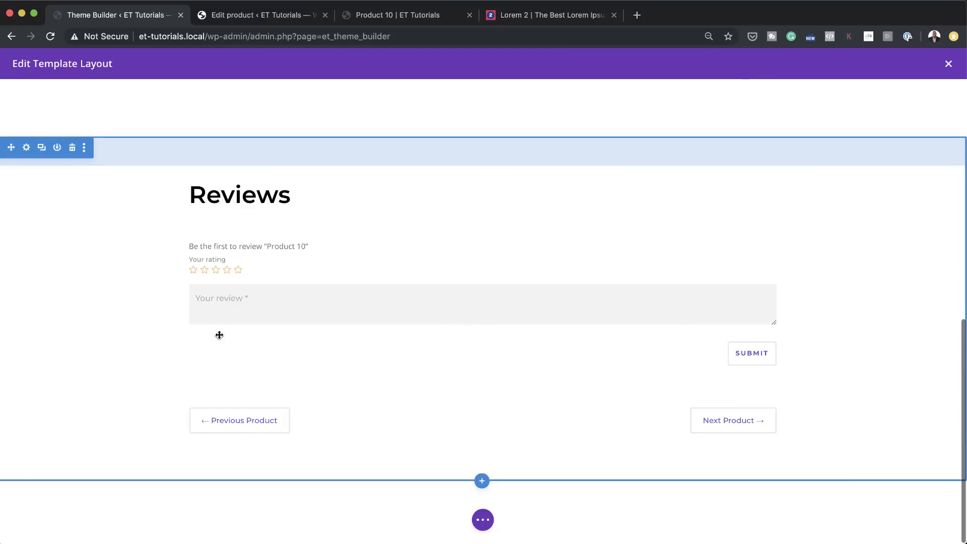
click(495, 513)
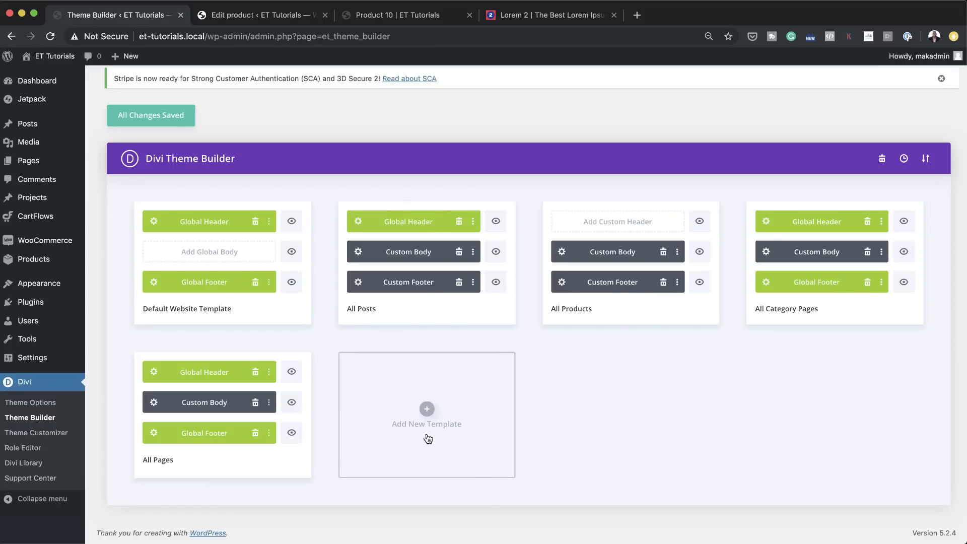
click(166, 124)
Step: Reload the live Product 10 page and check the area between the product navigation and the footer
click(276, 18)
click(381, 16)
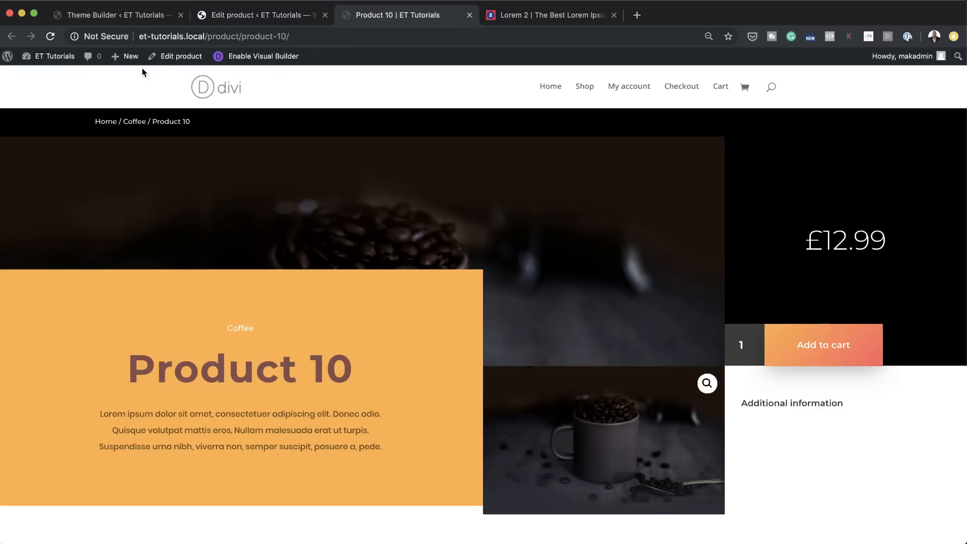
click(50, 36)
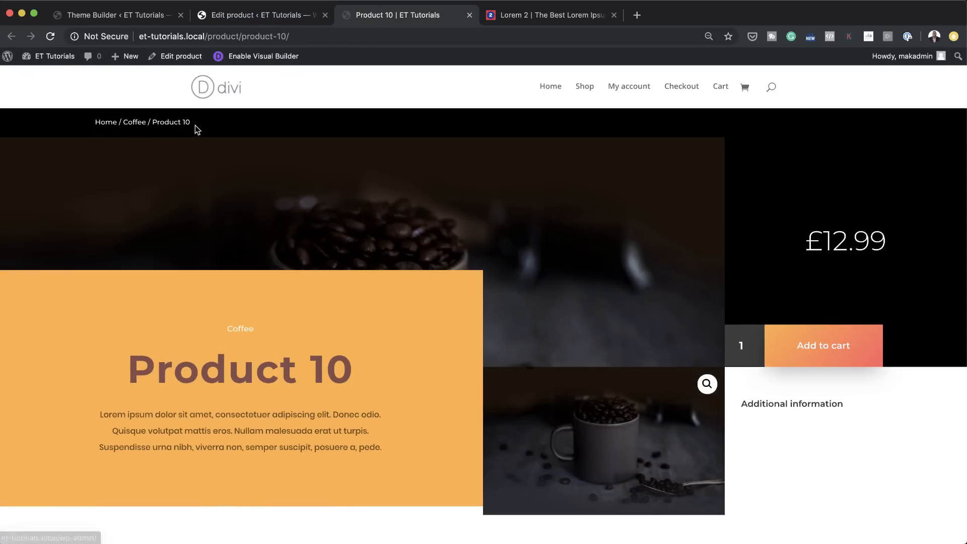
scroll(411, 410, down, 15)
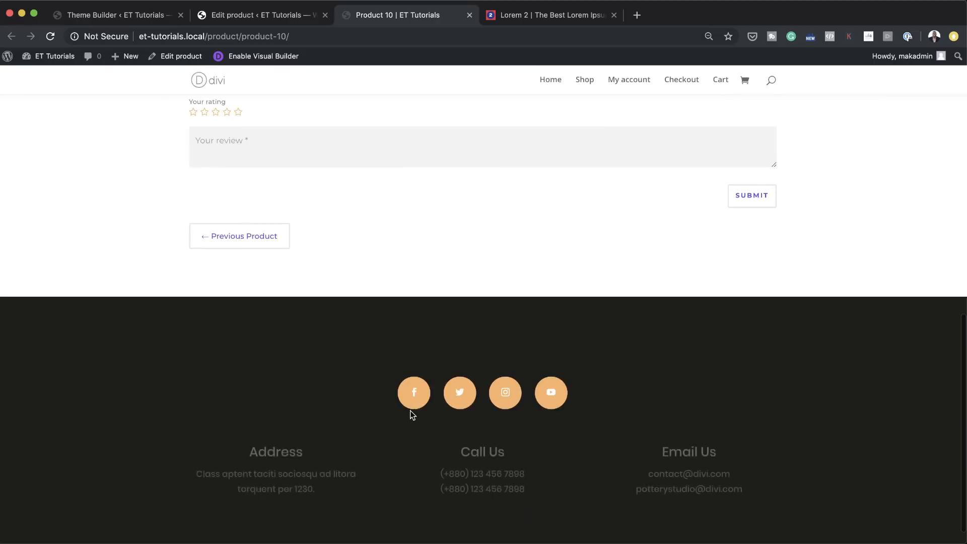
scroll(410, 410, down, 1)
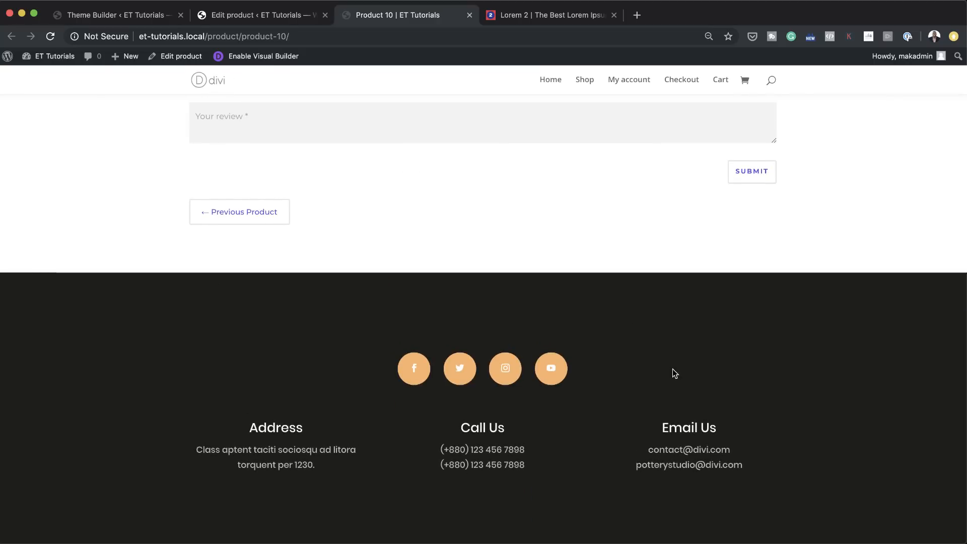
scroll(672, 368, up, 16)
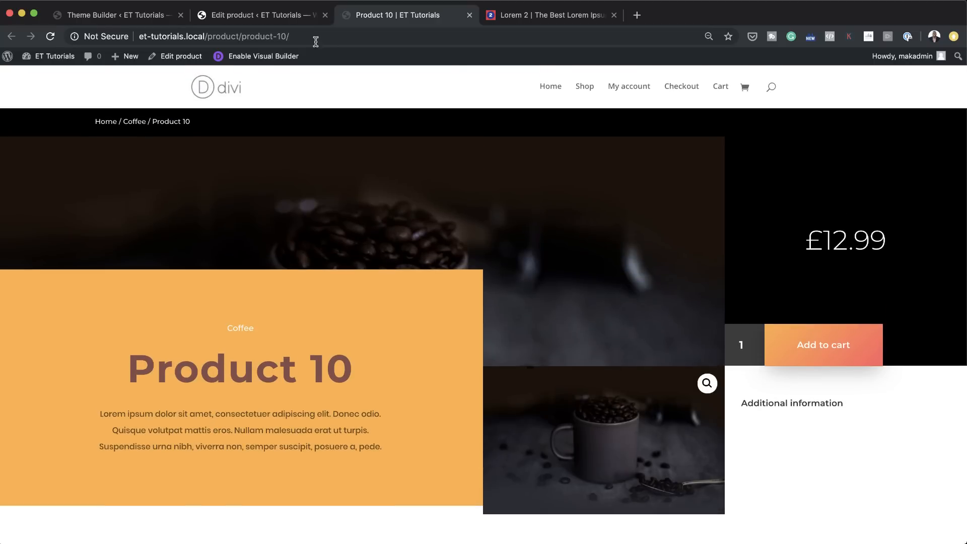
Step: Set the Woo Images module in the All Products template's custom body to use This Product, then save and exit the layout
click(129, 19)
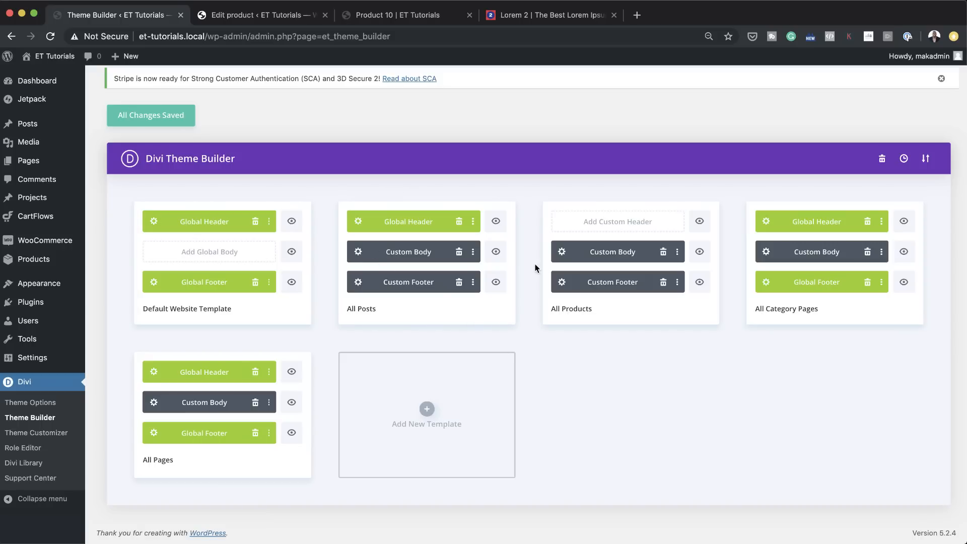
click(562, 252)
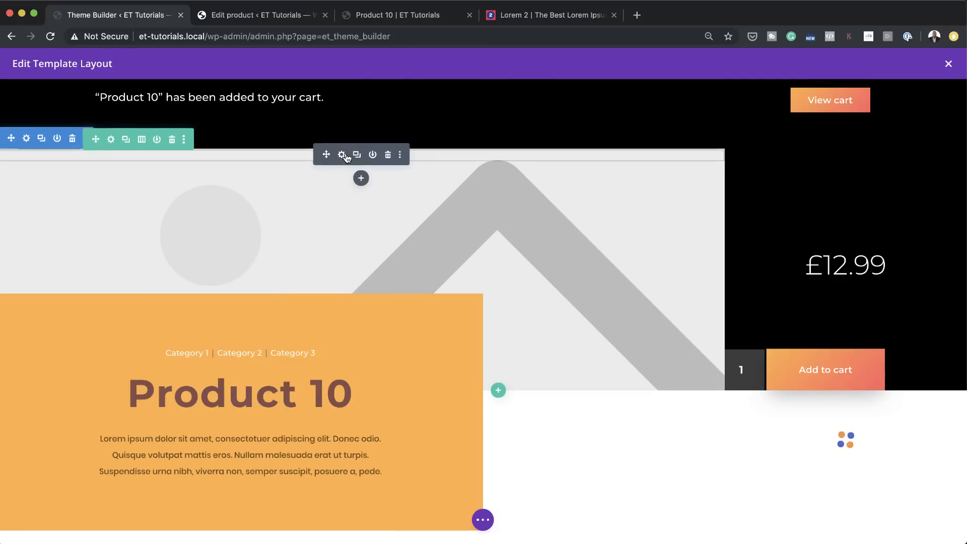
click(342, 157)
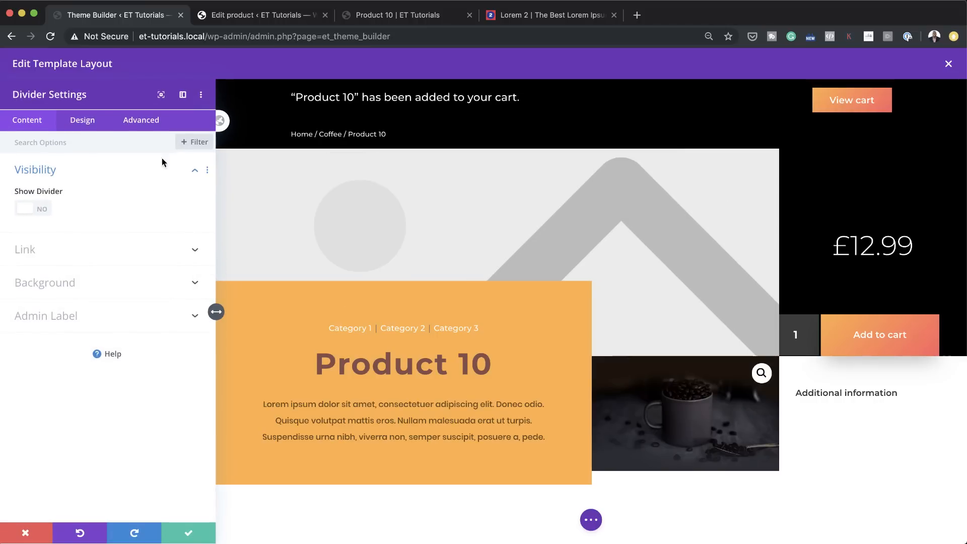
click(36, 529)
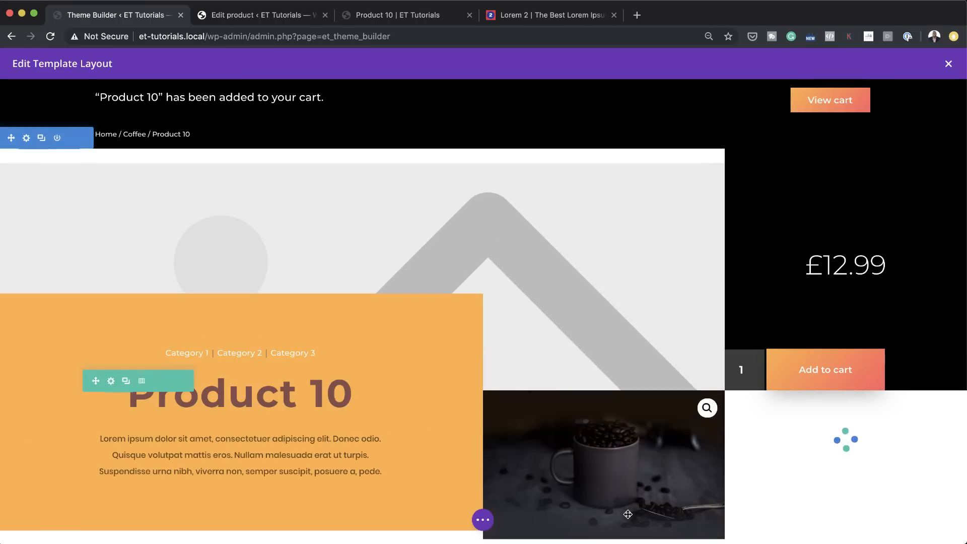
click(584, 419)
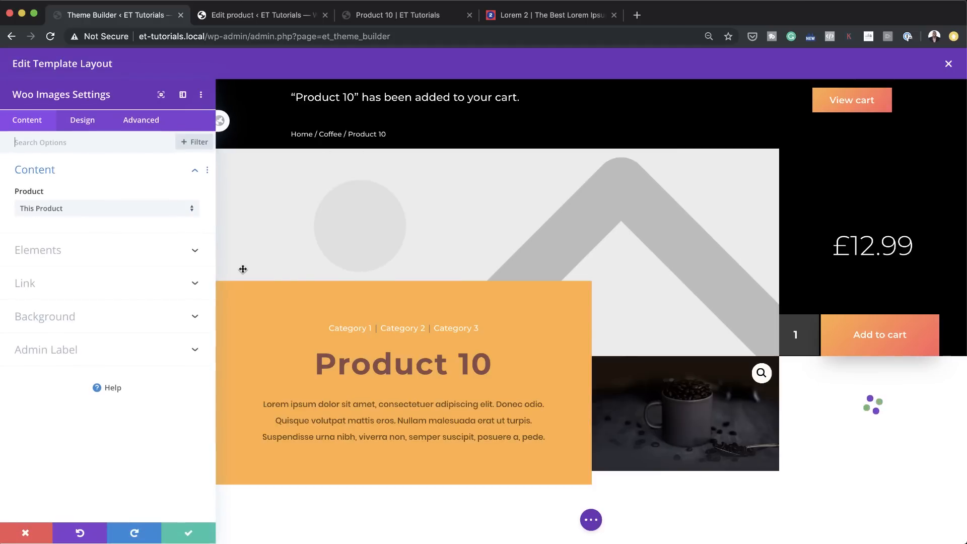
click(76, 210)
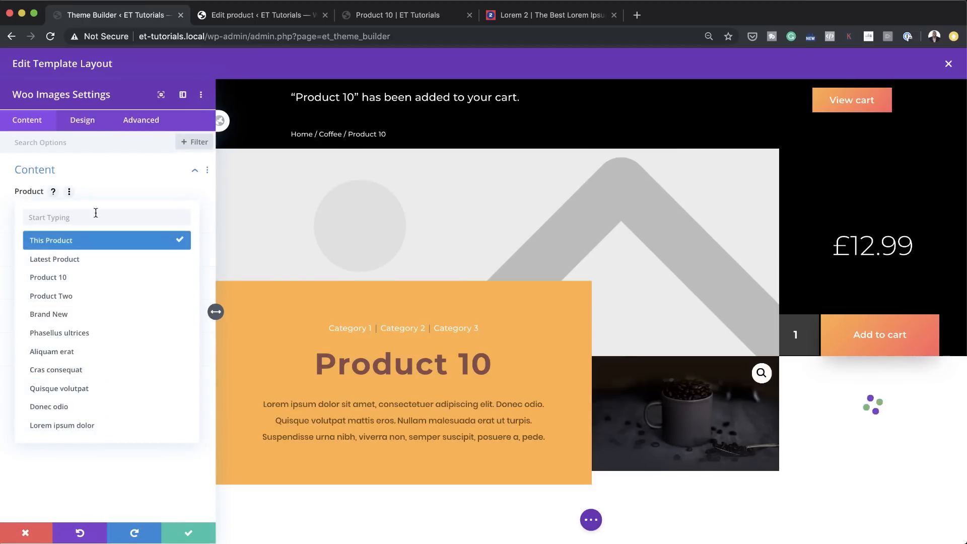
click(96, 244)
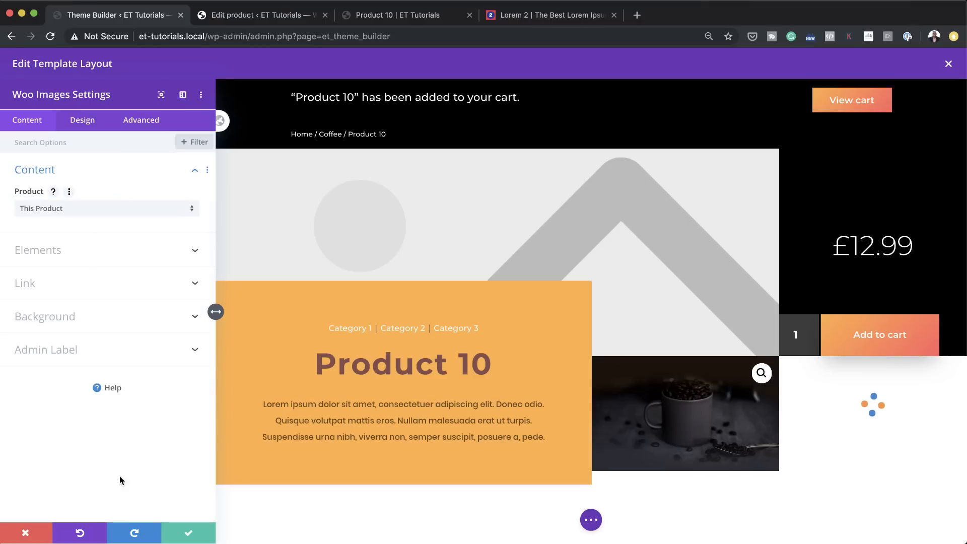
click(189, 535)
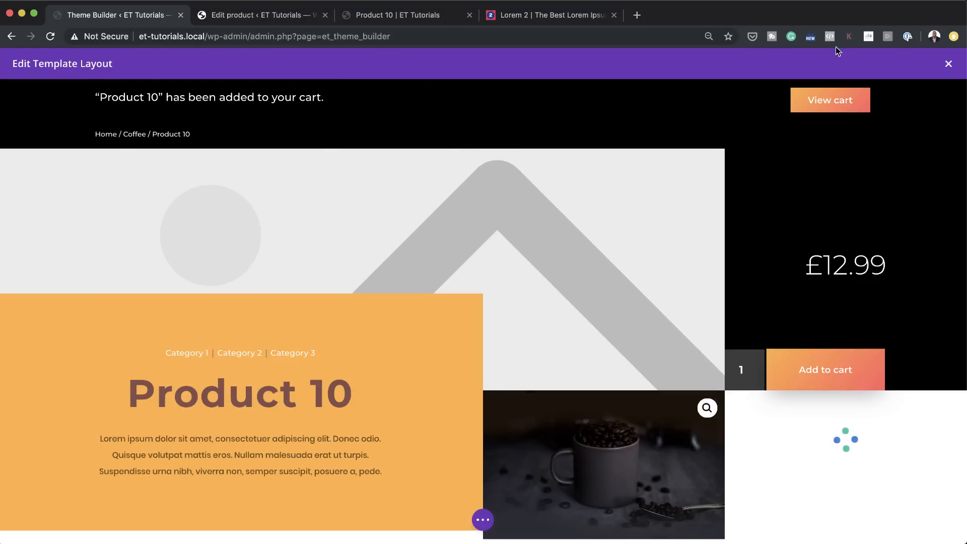
click(948, 67)
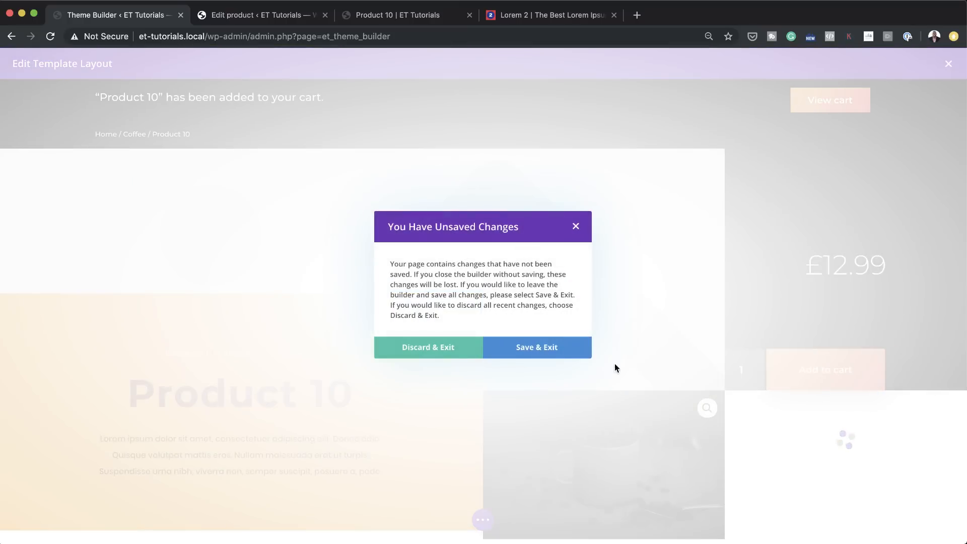
click(563, 346)
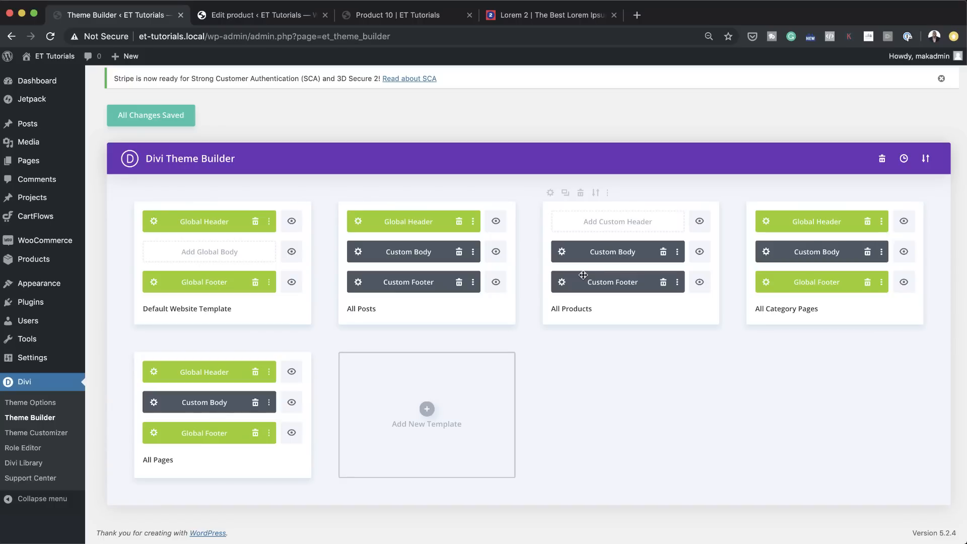
Step: In the All Pages template's custom body, set the Post Content module's default Heading 3 font to Montserrat with Semi Bold weight
click(155, 404)
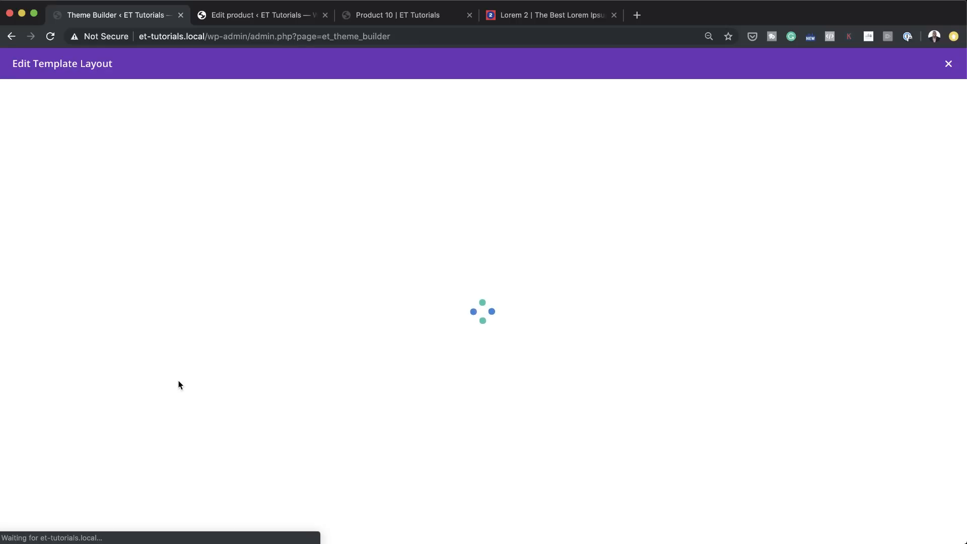
mouse_move(389, 170)
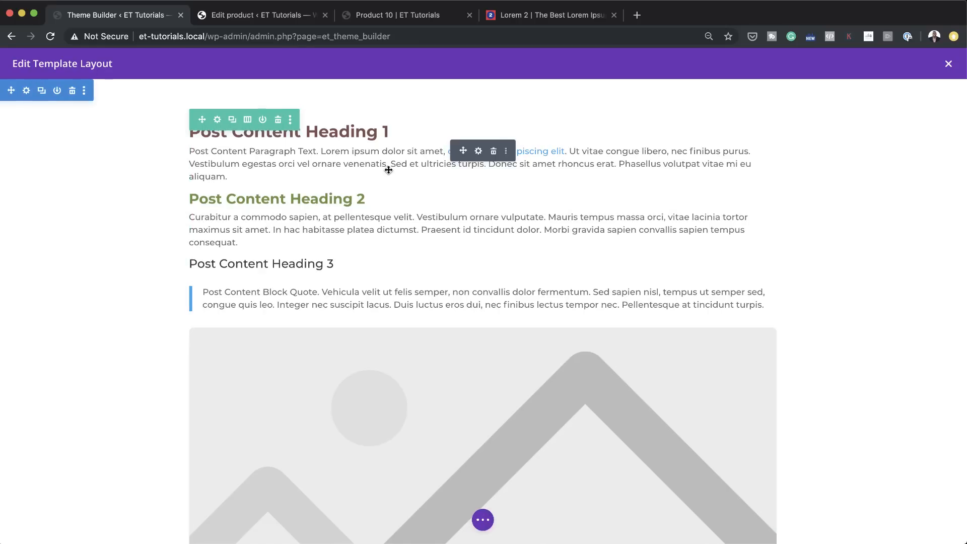
click(480, 153)
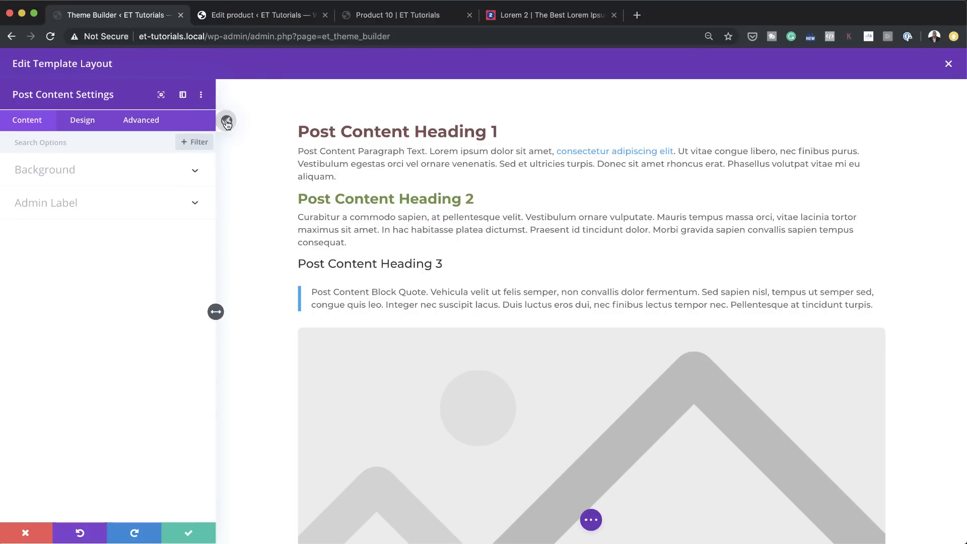
click(227, 123)
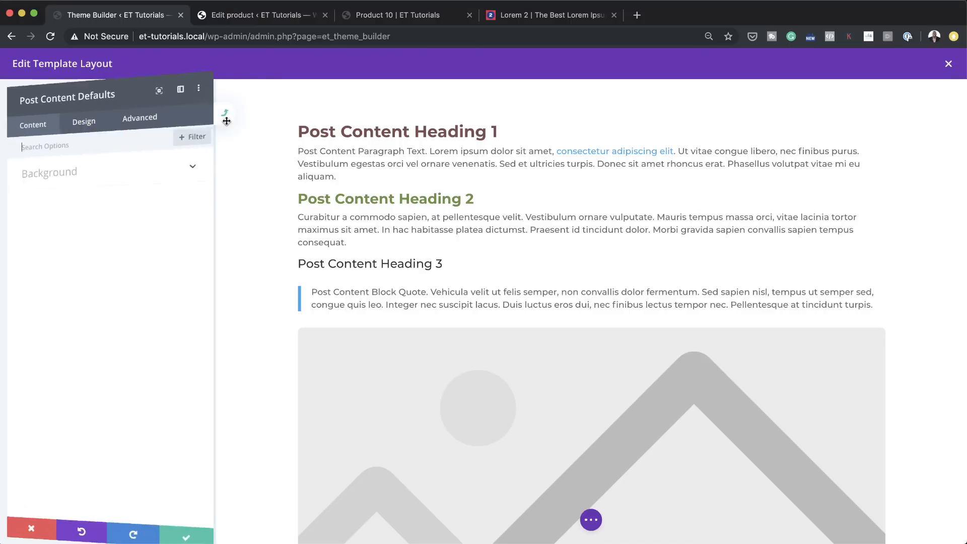
click(88, 123)
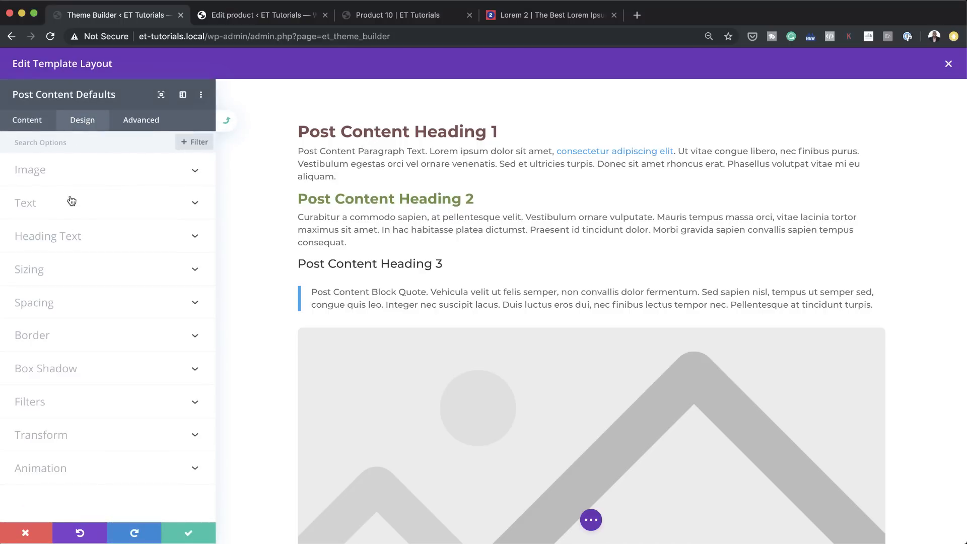
click(86, 234)
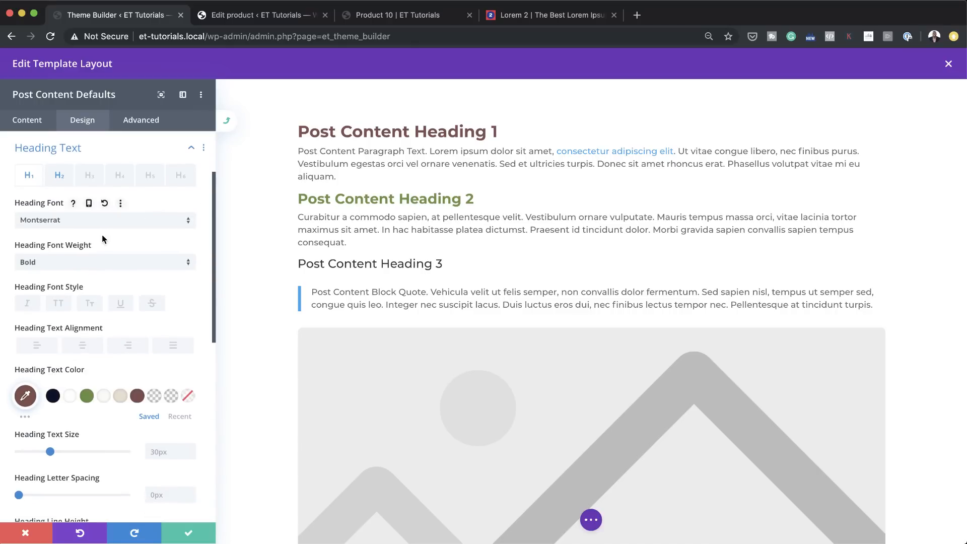
click(92, 179)
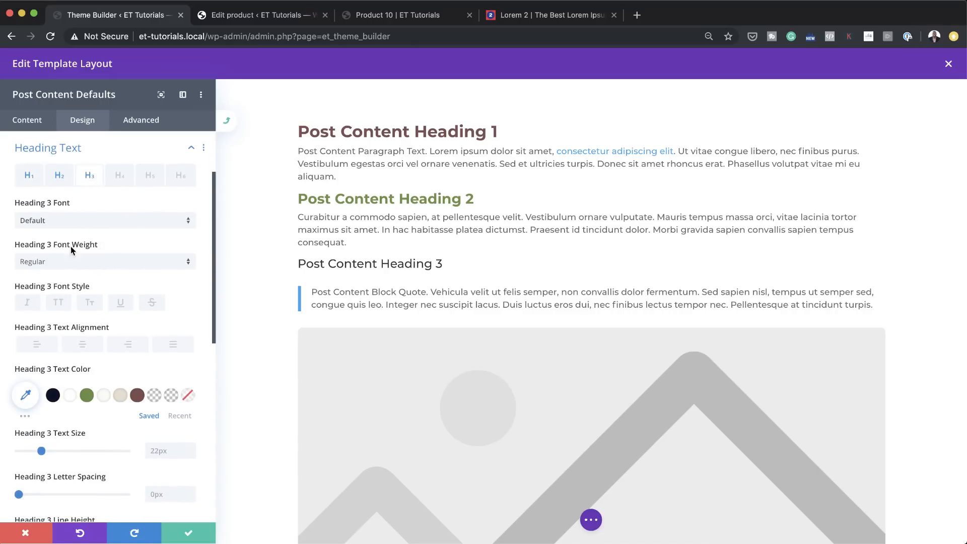
click(71, 222)
click(77, 173)
click(58, 263)
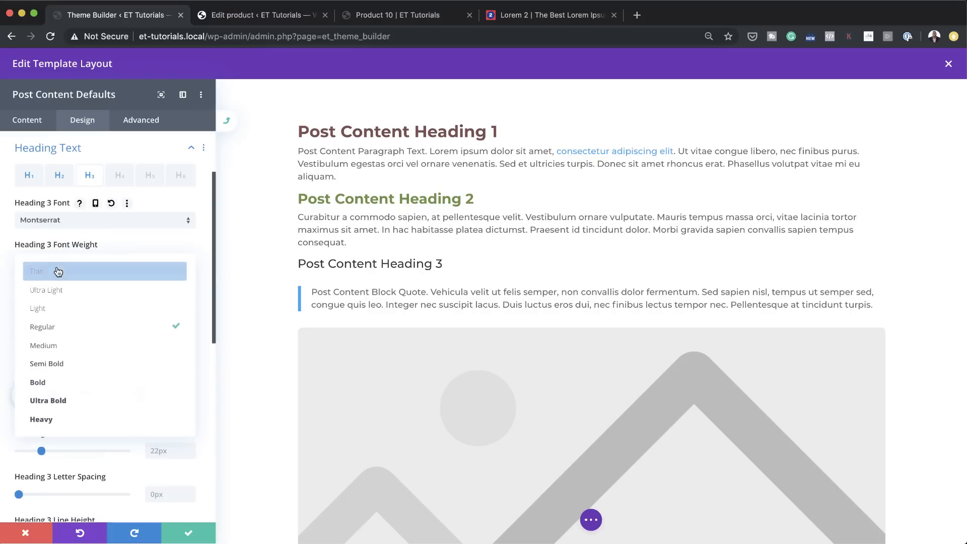
click(82, 367)
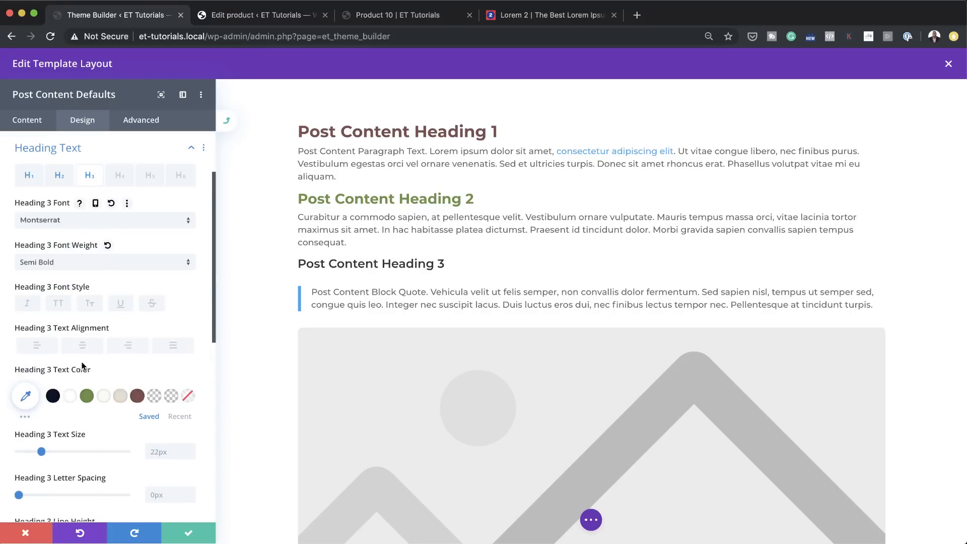
Step: Set the default Heading 3 text color to dark purple from the saved palette, and save the module defaults and template layout
click(86, 397)
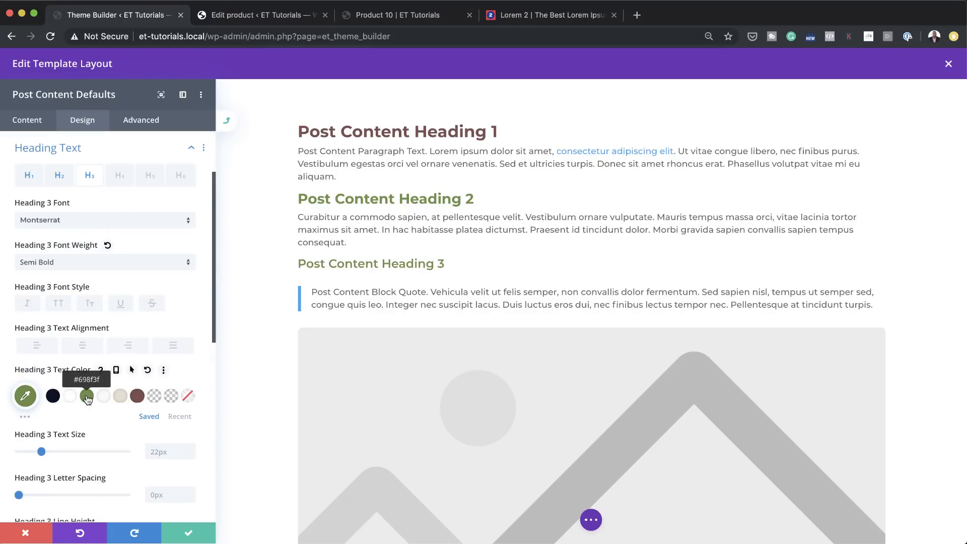
click(25, 416)
scroll(99, 431, down, 3)
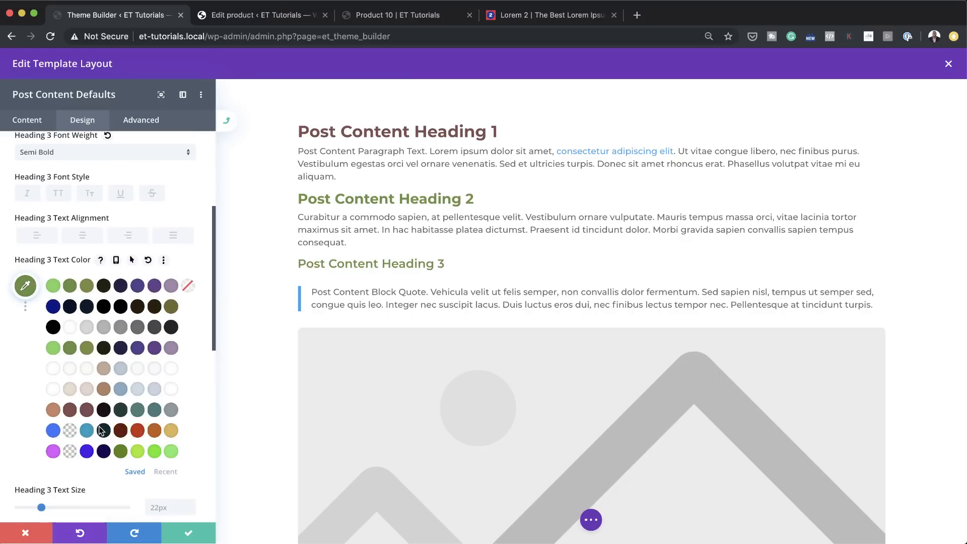
click(137, 349)
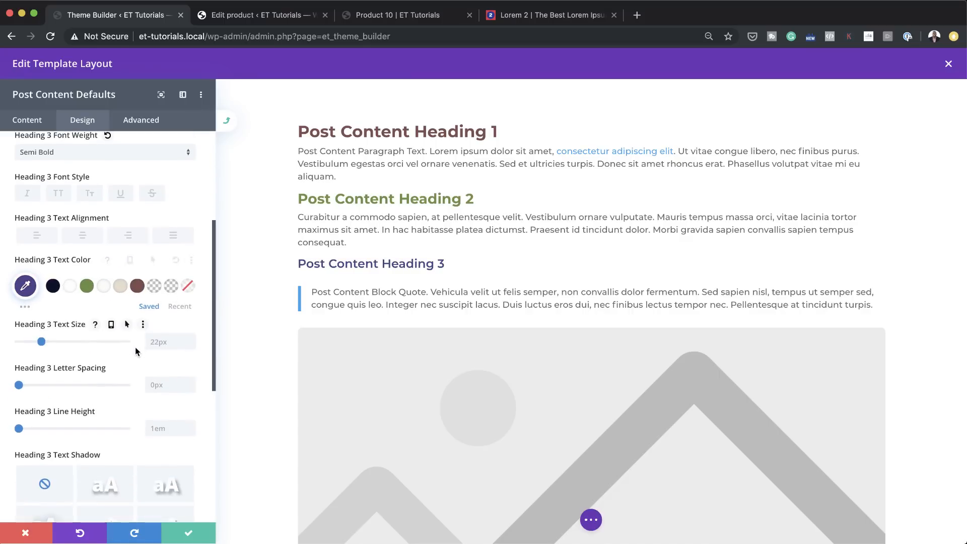
click(195, 532)
click(194, 533)
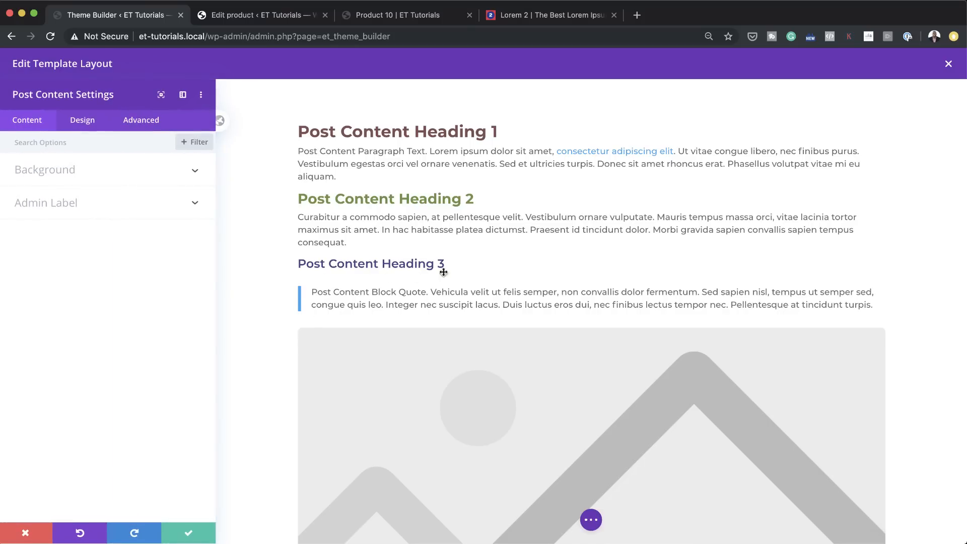
click(204, 532)
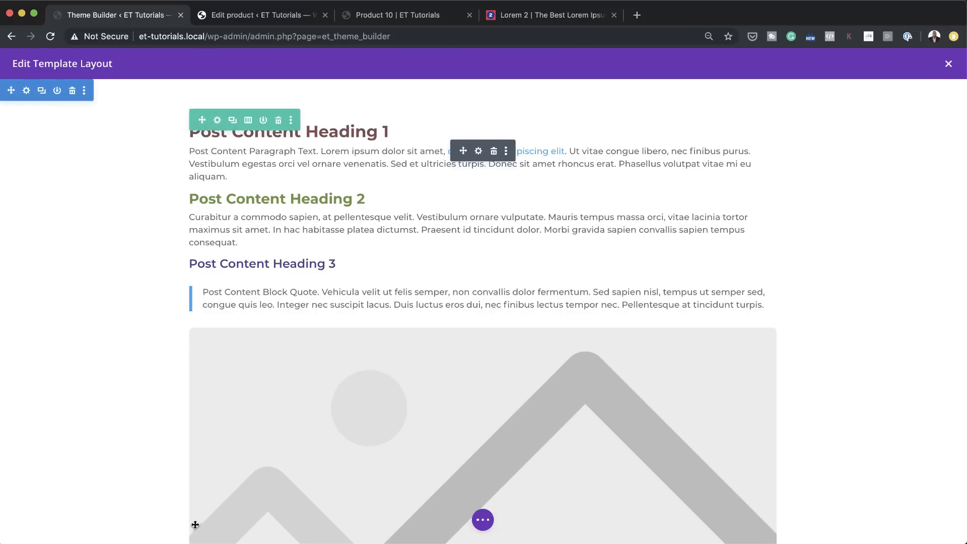
key(super+s)
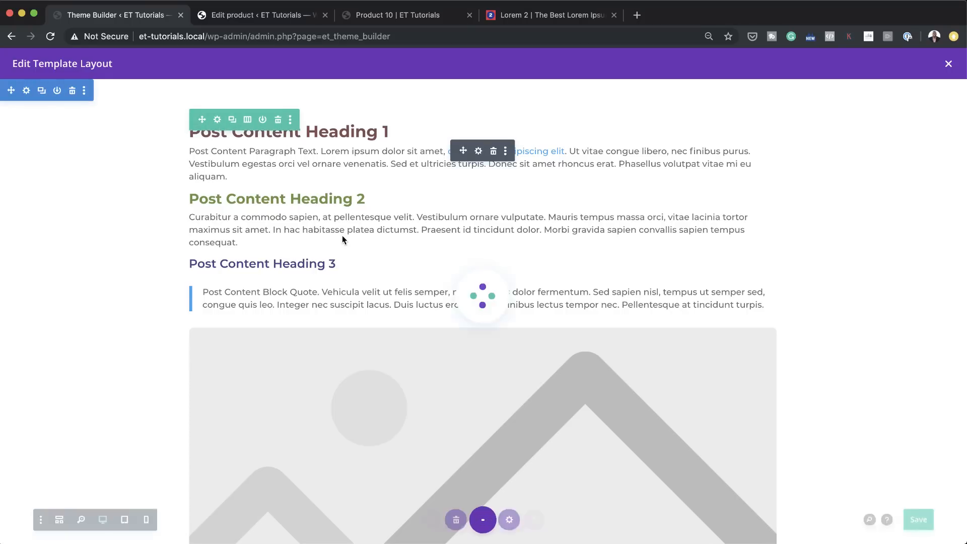
Step: Open the live About page from the site's page list and examine its About Us heading
click(401, 19)
scroll(466, 327, down, 1)
scroll(467, 328, up, 1)
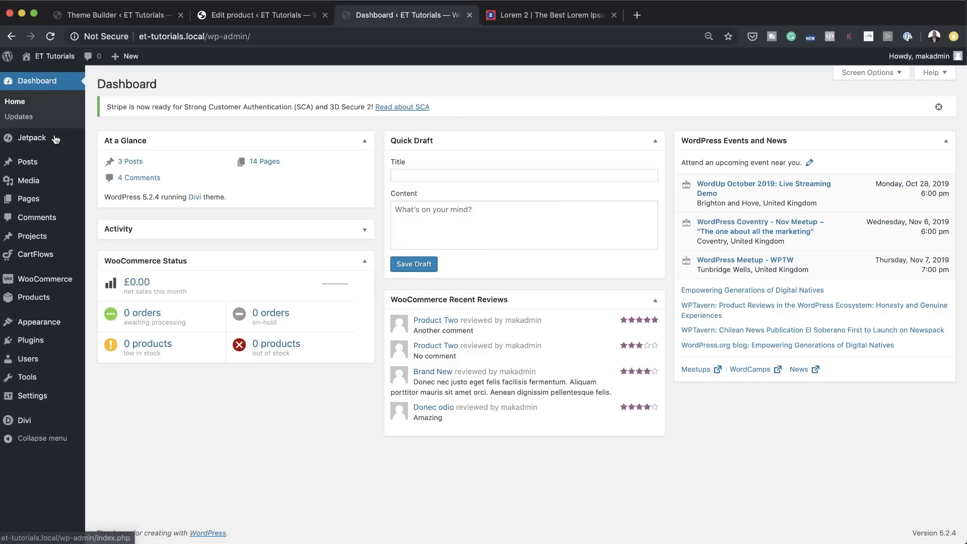
mouse_move(51, 206)
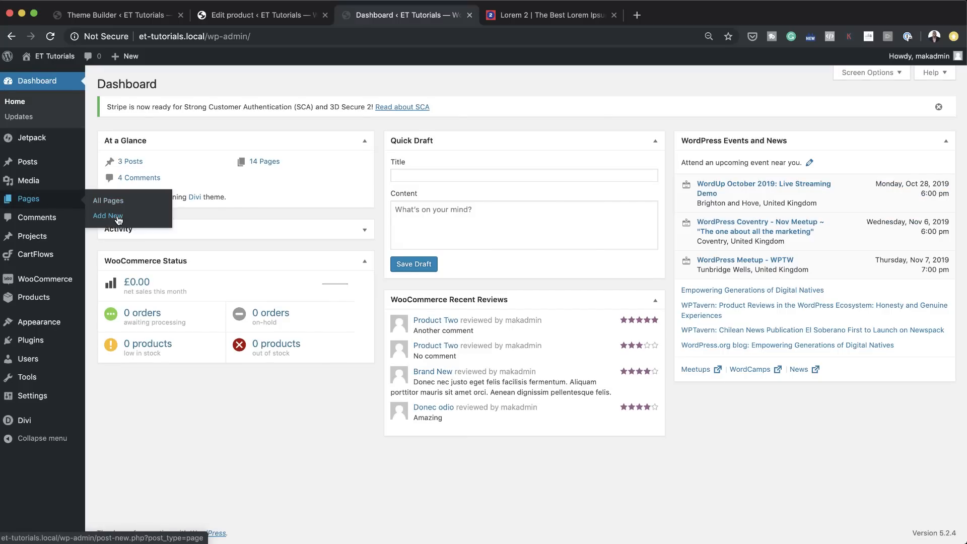
click(110, 200)
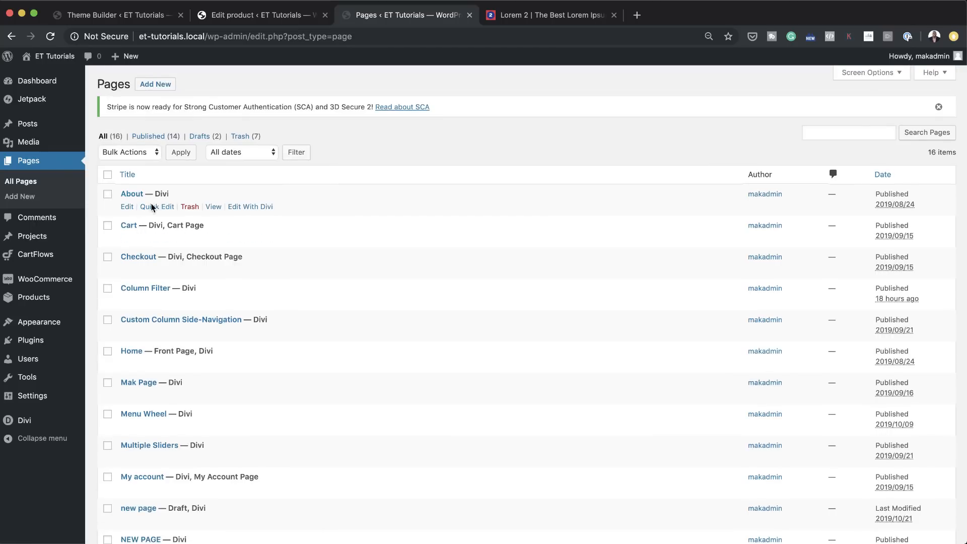
click(214, 207)
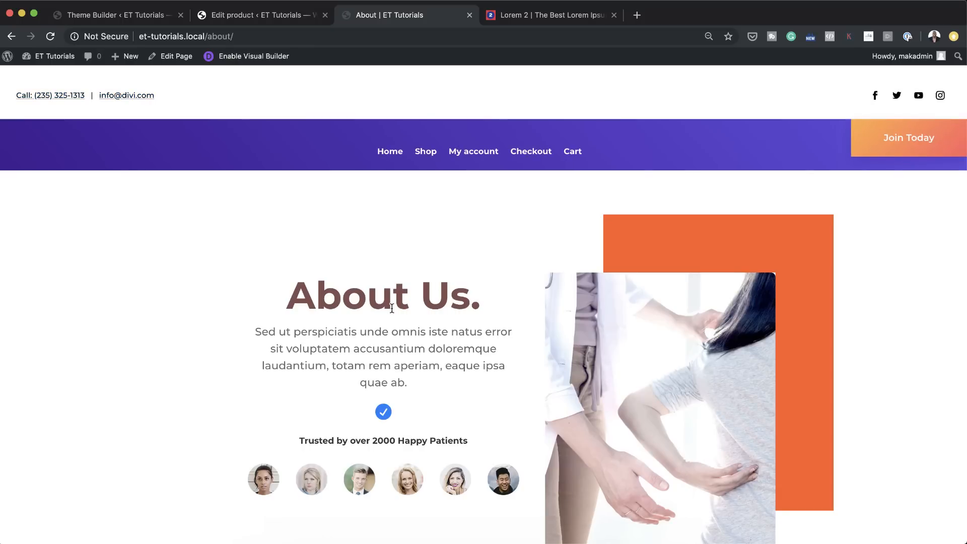
scroll(392, 307, down, 3)
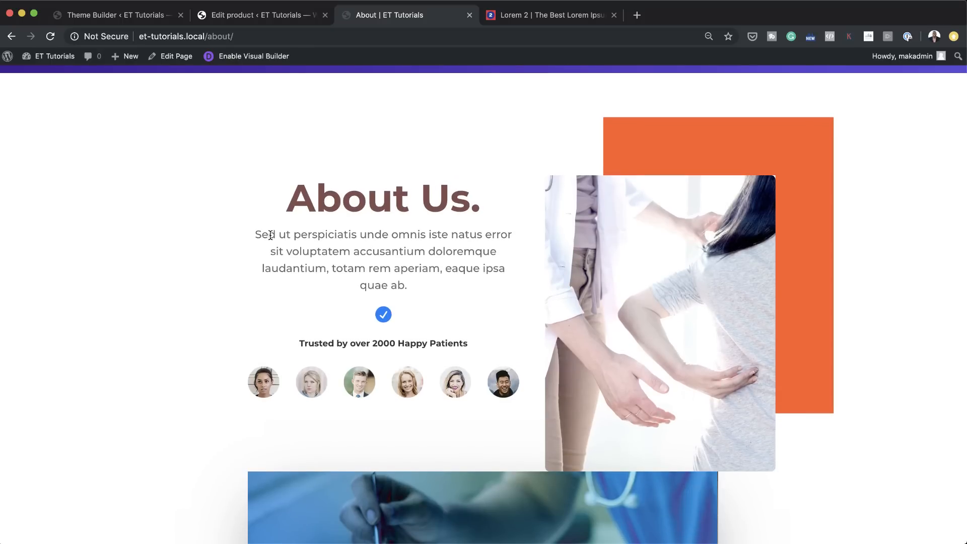
Step: Change the About Us heading on the About page to Heading 3 in the Visual Builder, save the page and exit the builder
click(266, 57)
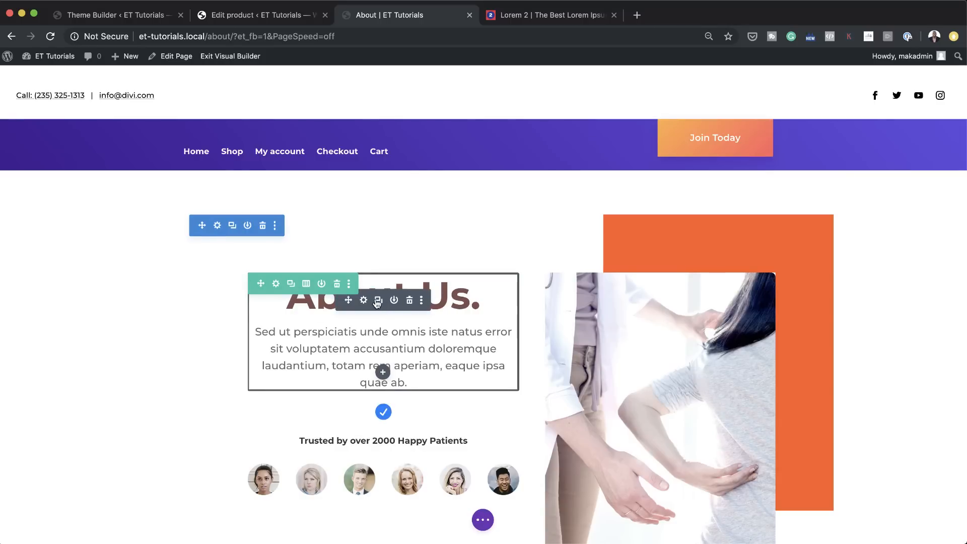
click(364, 301)
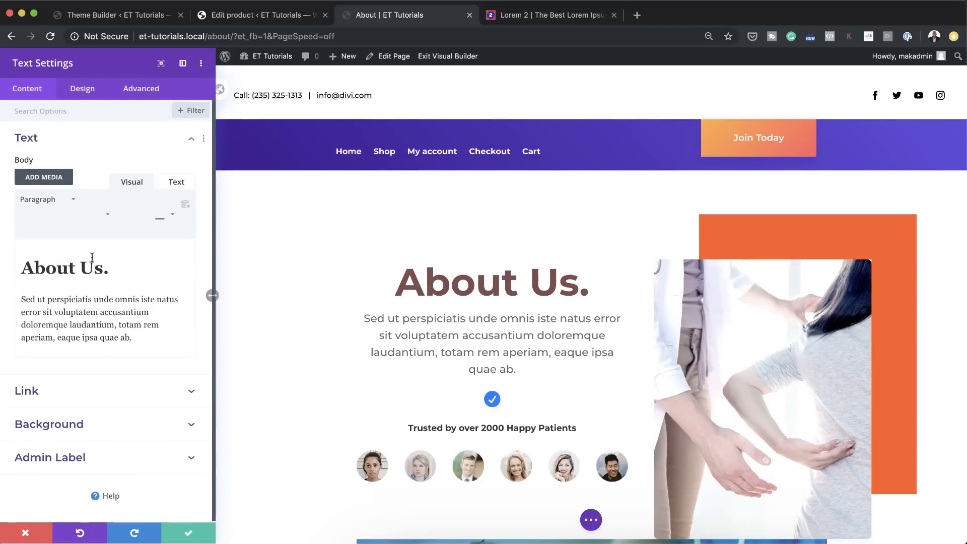
drag(111, 273, 18, 269)
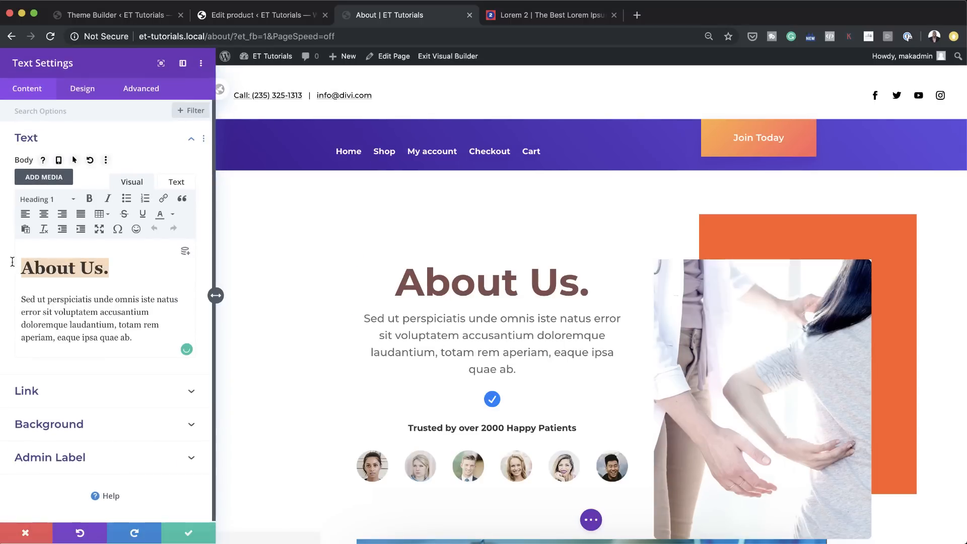
click(45, 200)
click(71, 285)
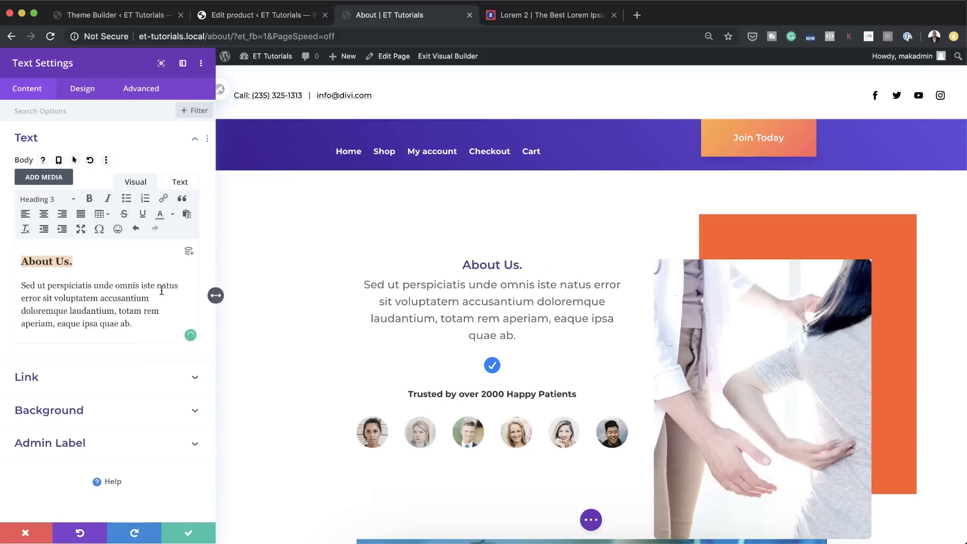
click(189, 534)
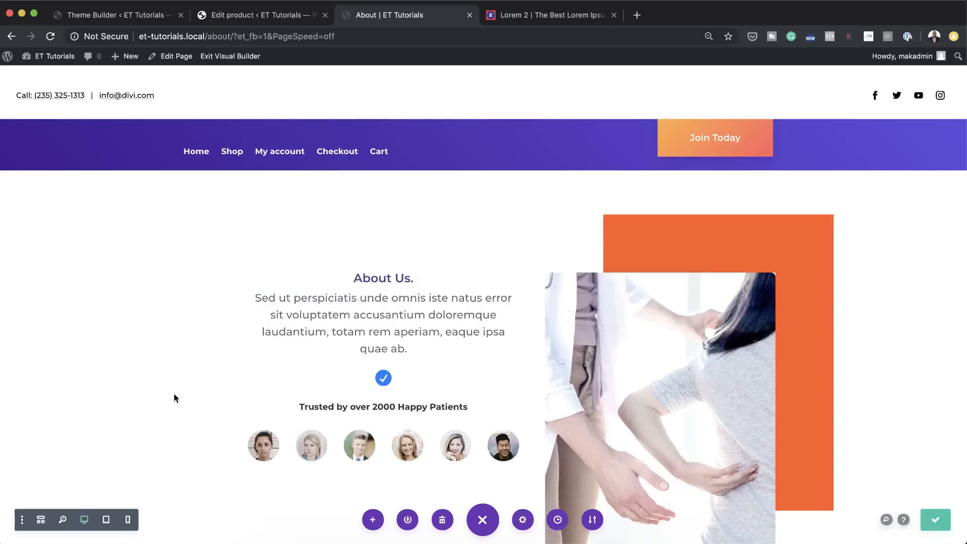
click(241, 59)
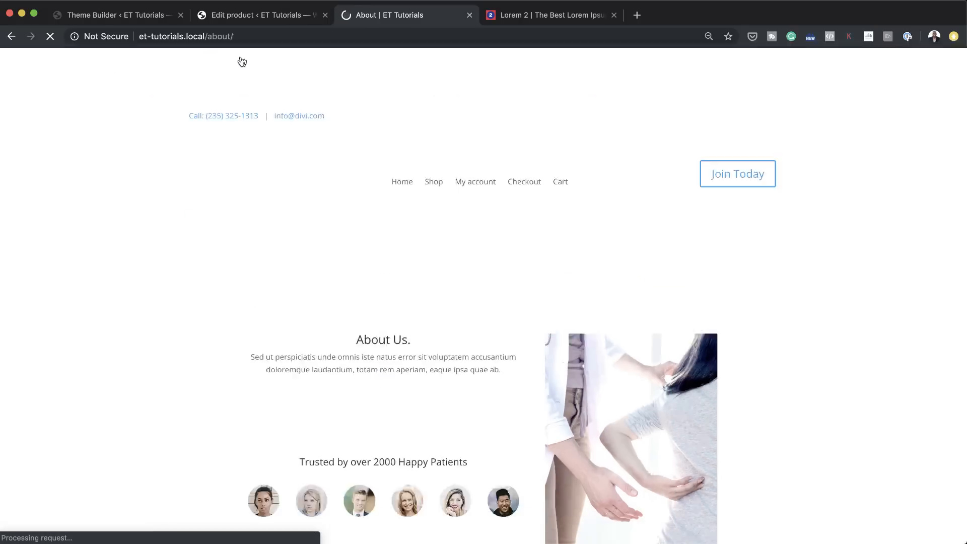